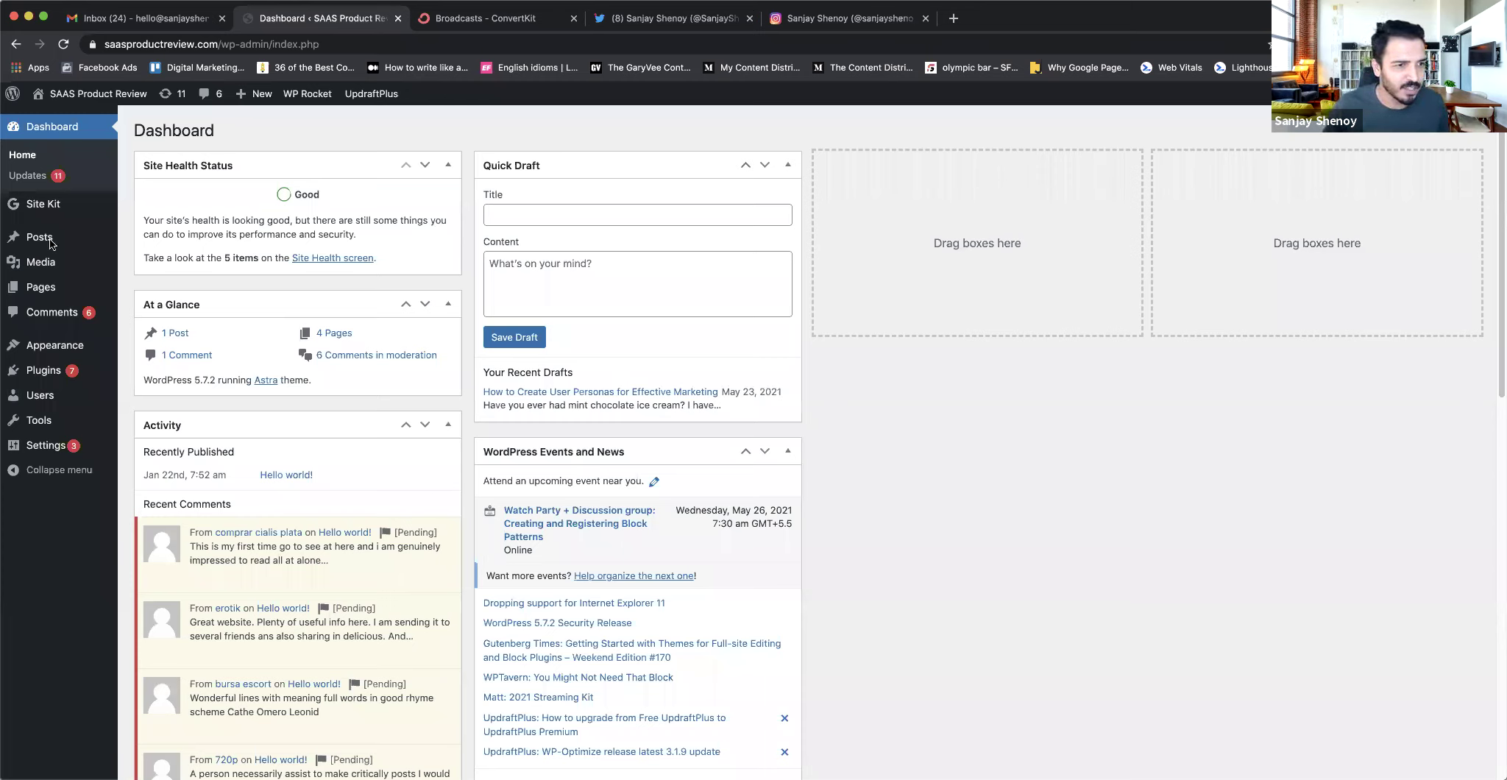
- Search the WordPress plugin directory for "Rank math" to add a new plugin
{"action": "left_click", "coordinate": [52, 376]}
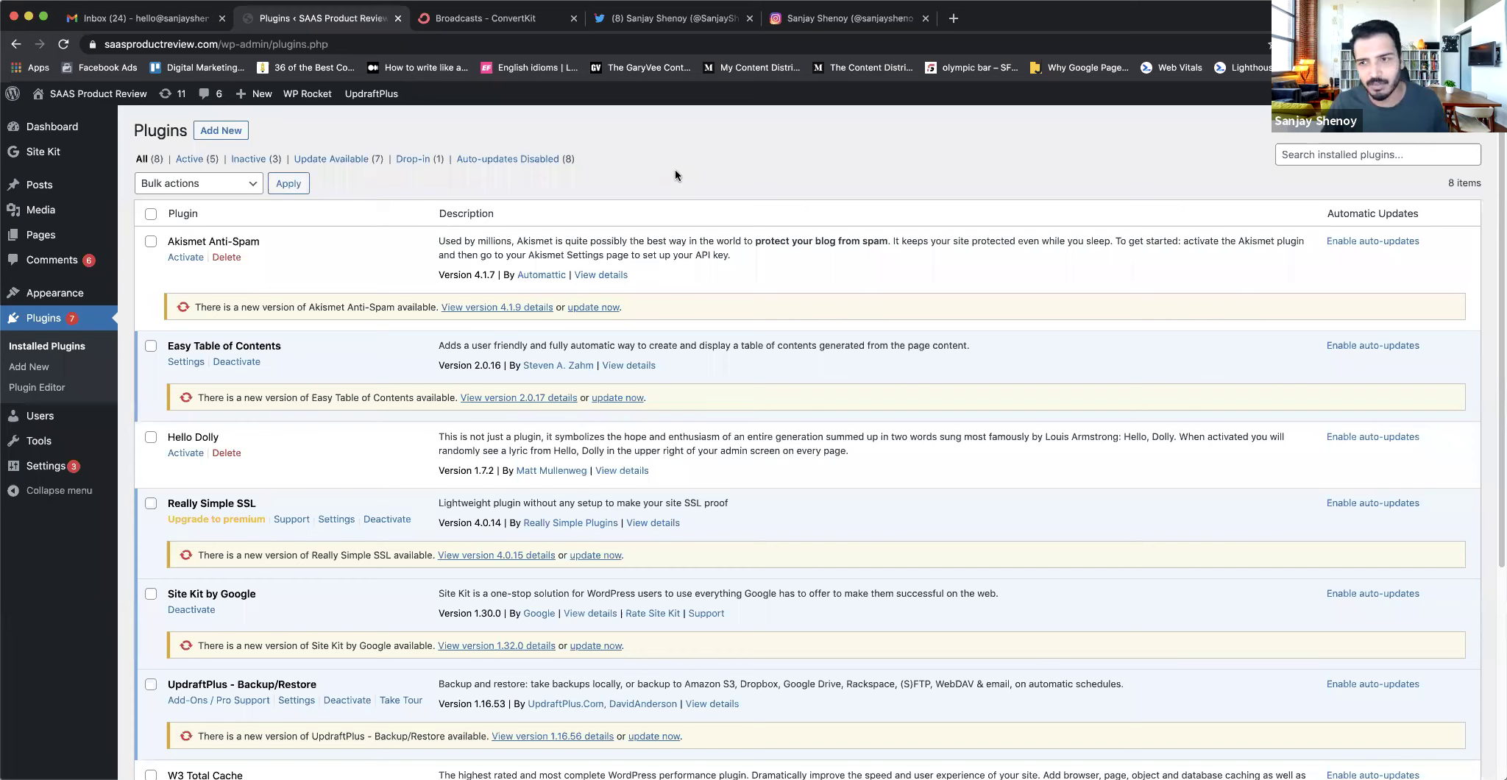
{"action": "left_click", "coordinate": [220, 131]}
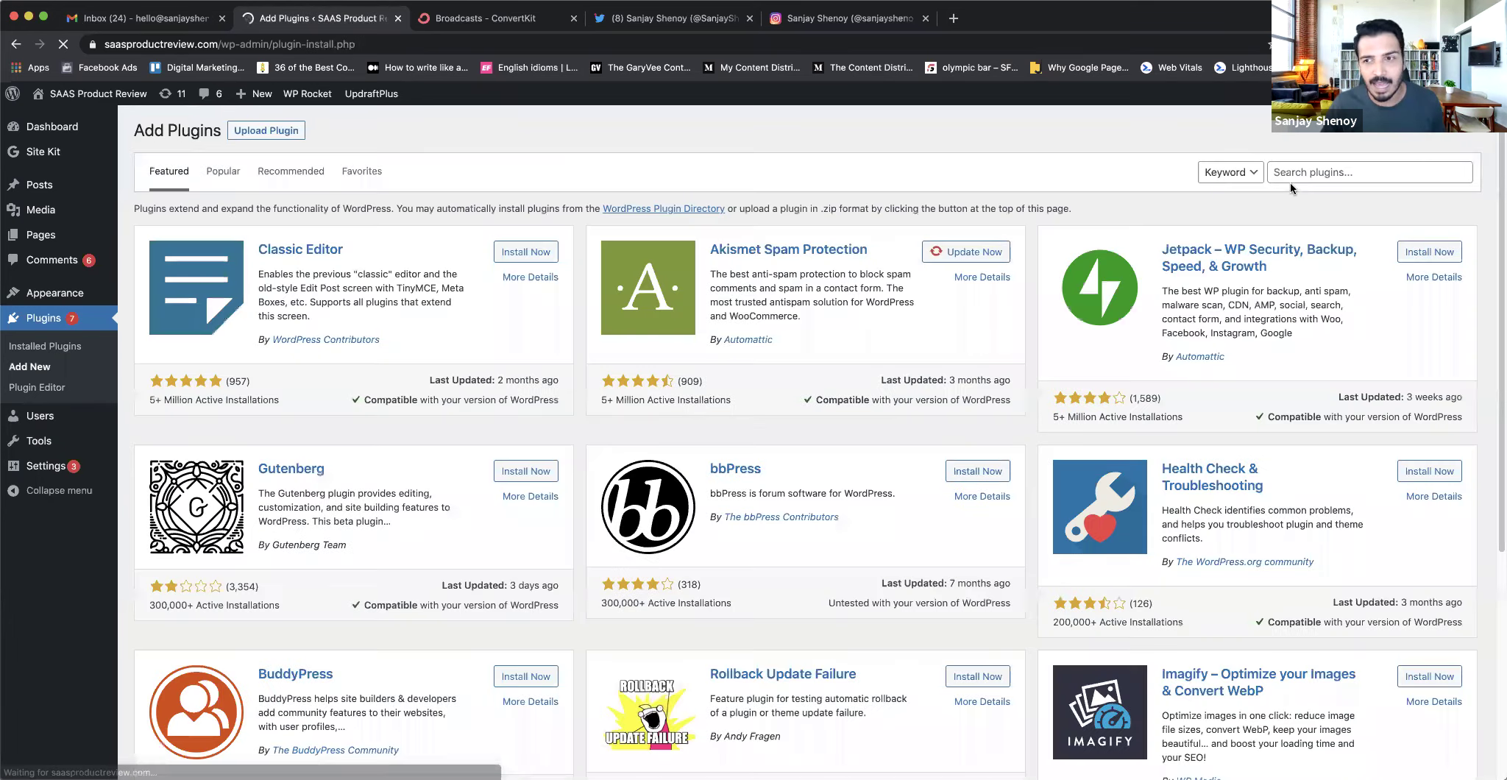
{"action": "left_click", "coordinate": [1296, 180]}
{"action": "left_click", "coordinate": [1297, 199]}
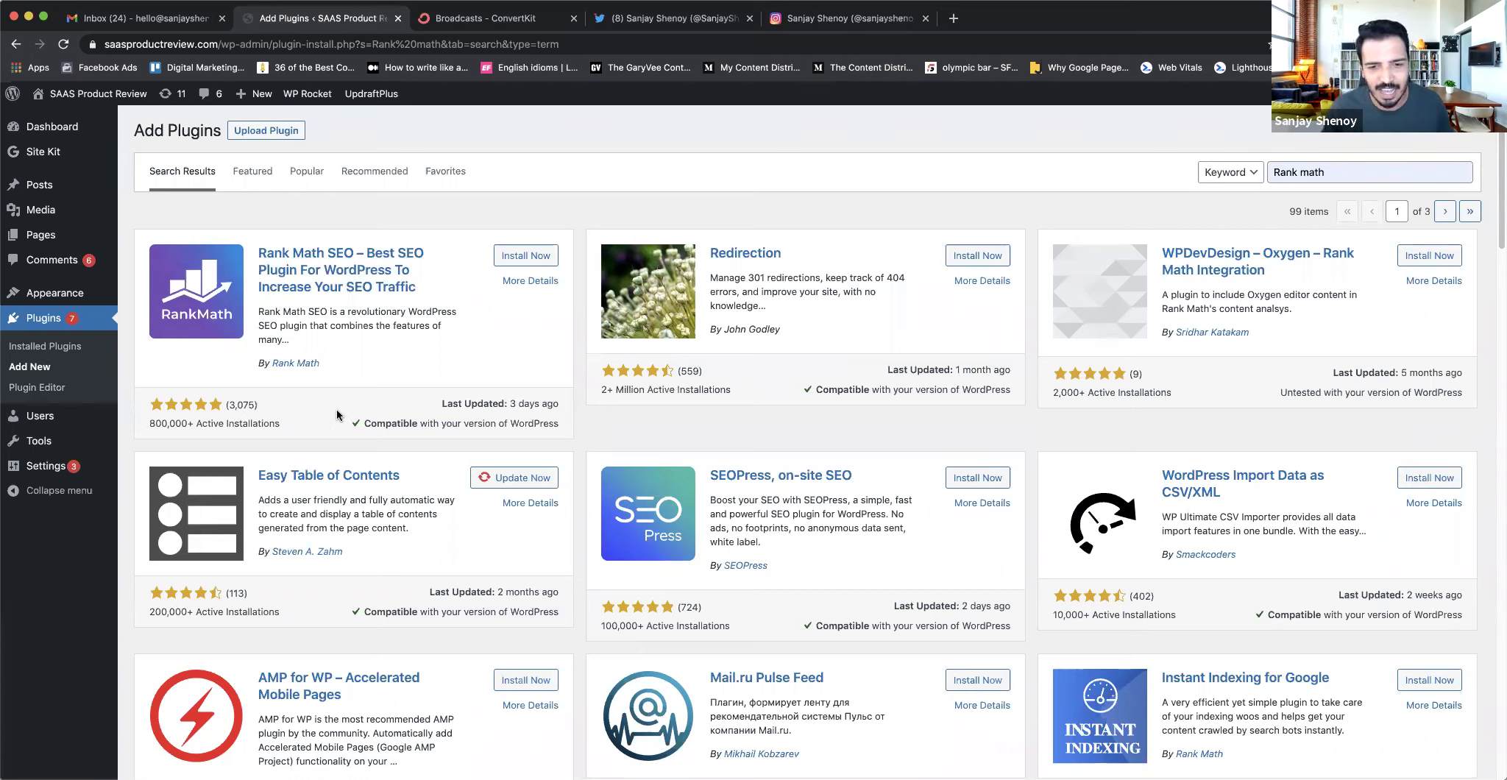
- Install and activate the Rank Math SEO plugin, enlarging the browser page to 110%
{"action": "left_click", "coordinate": [518, 258]}
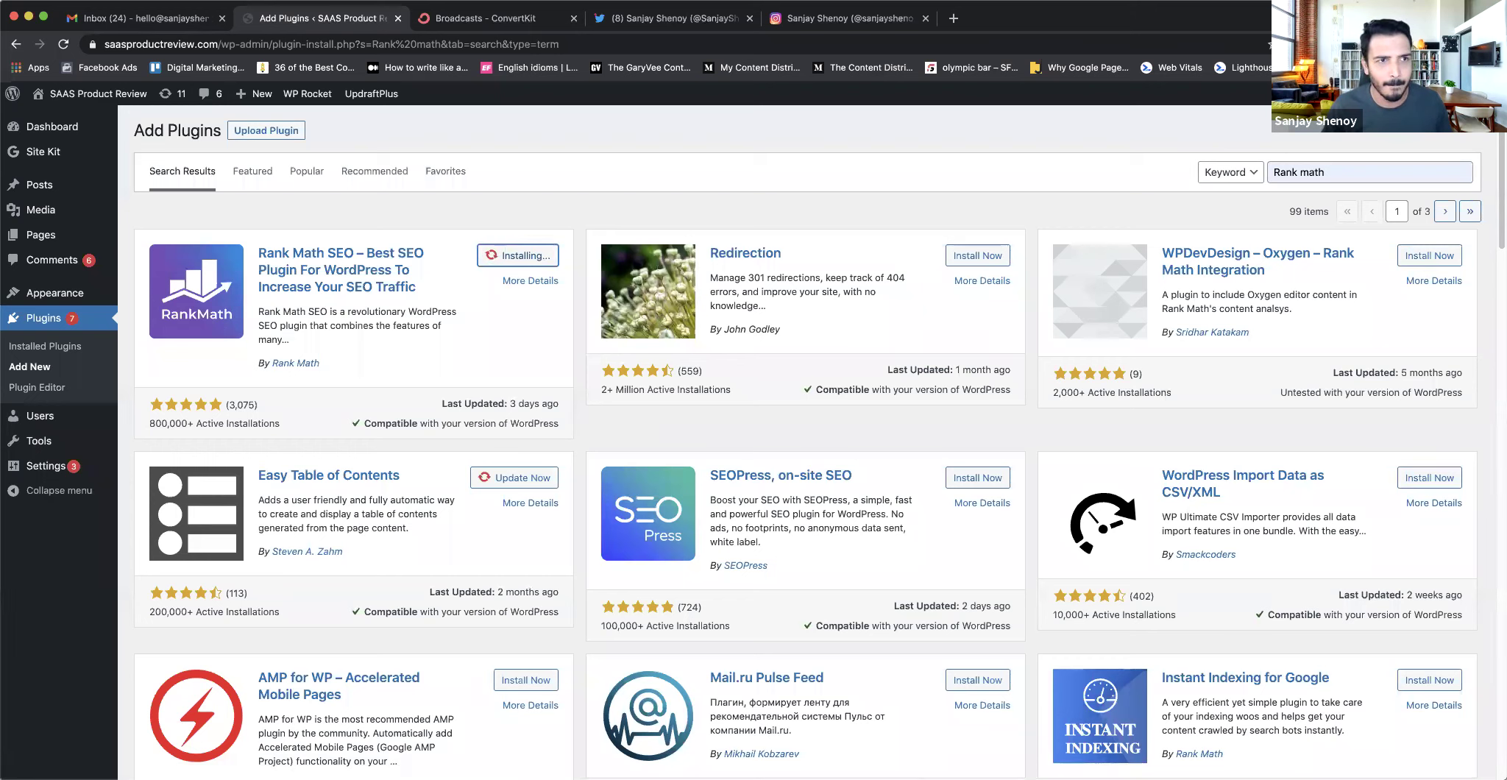
{"action": "left_click", "coordinate": [162, 1]}
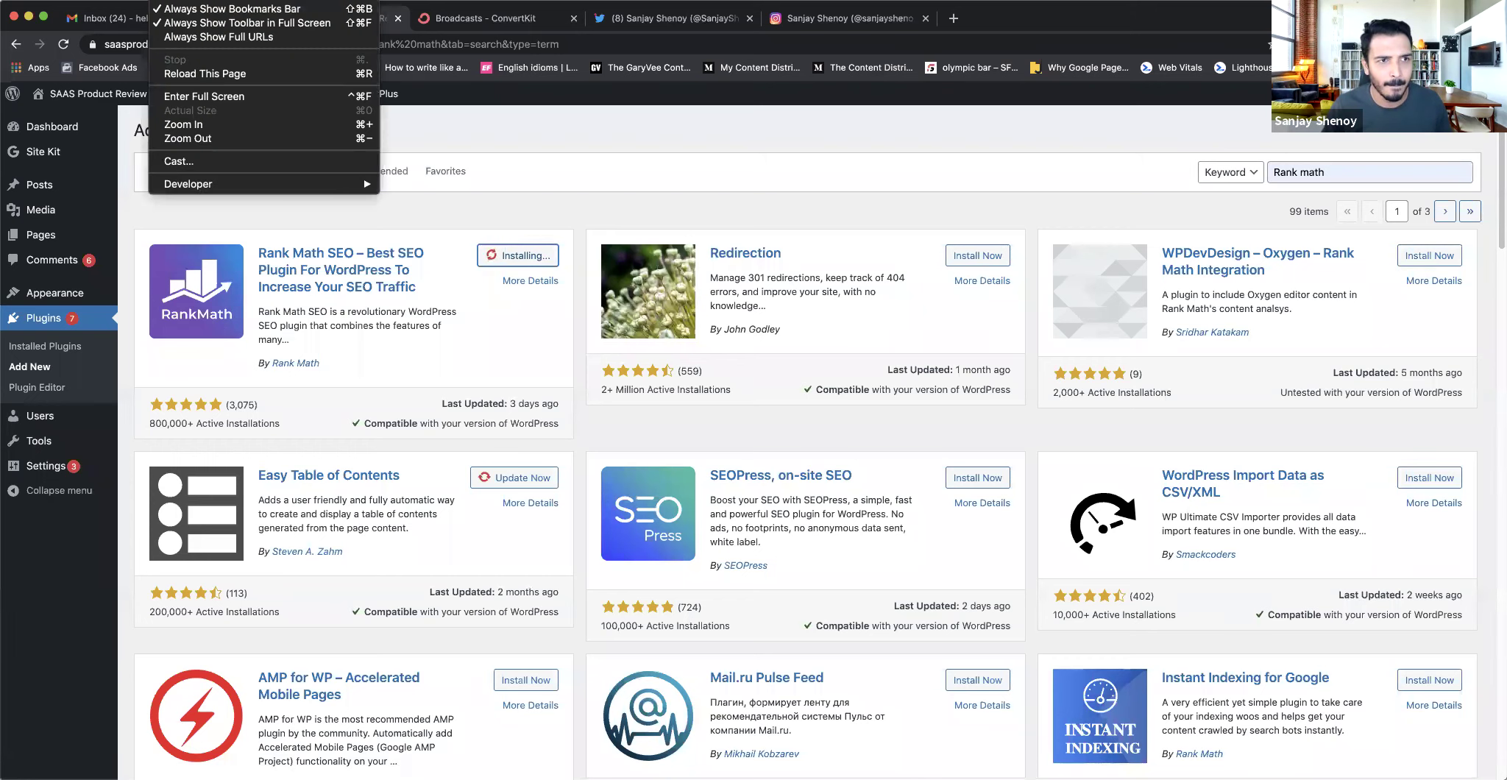
{"action": "left_click", "coordinate": [206, 126]}
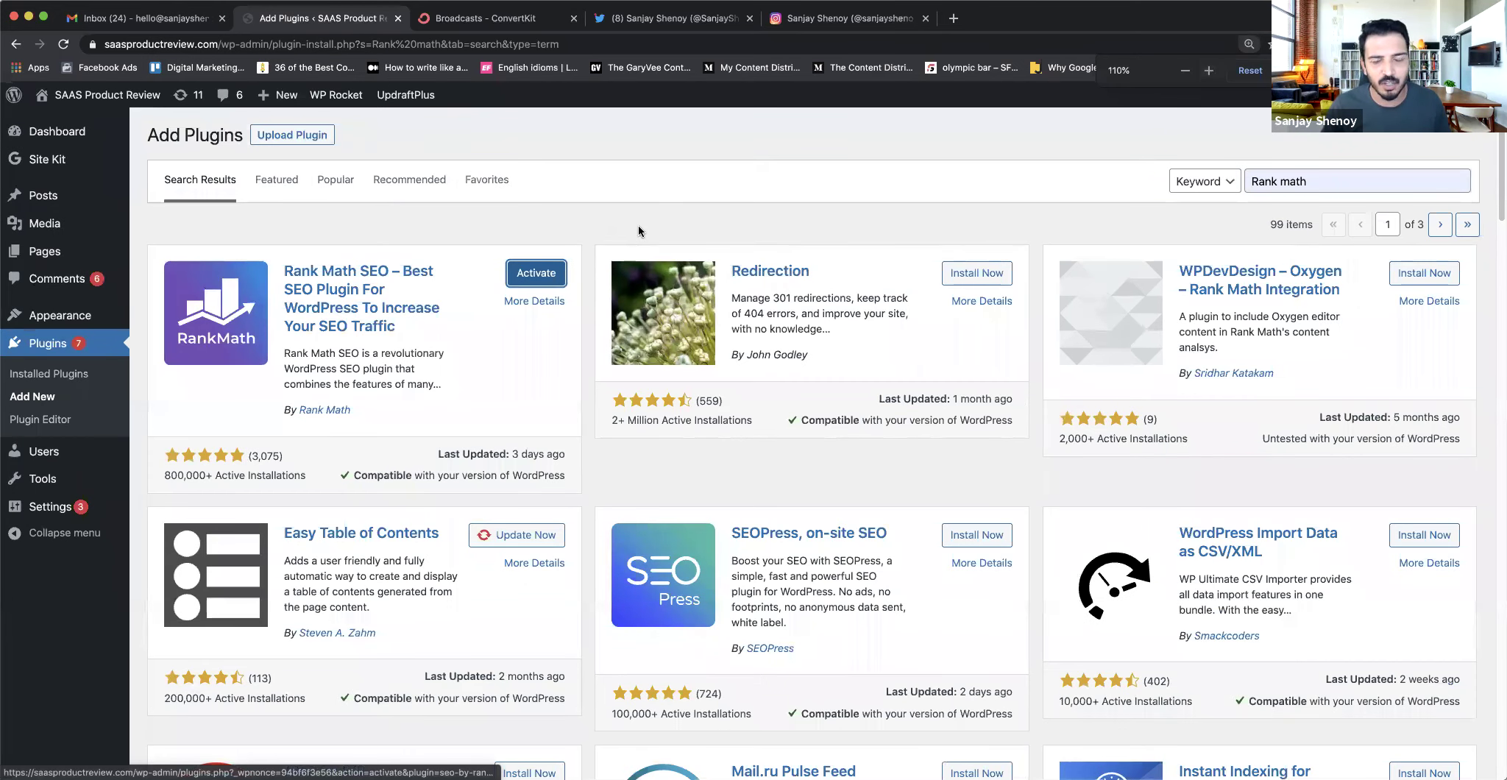
{"action": "left_click", "coordinate": [545, 278]}
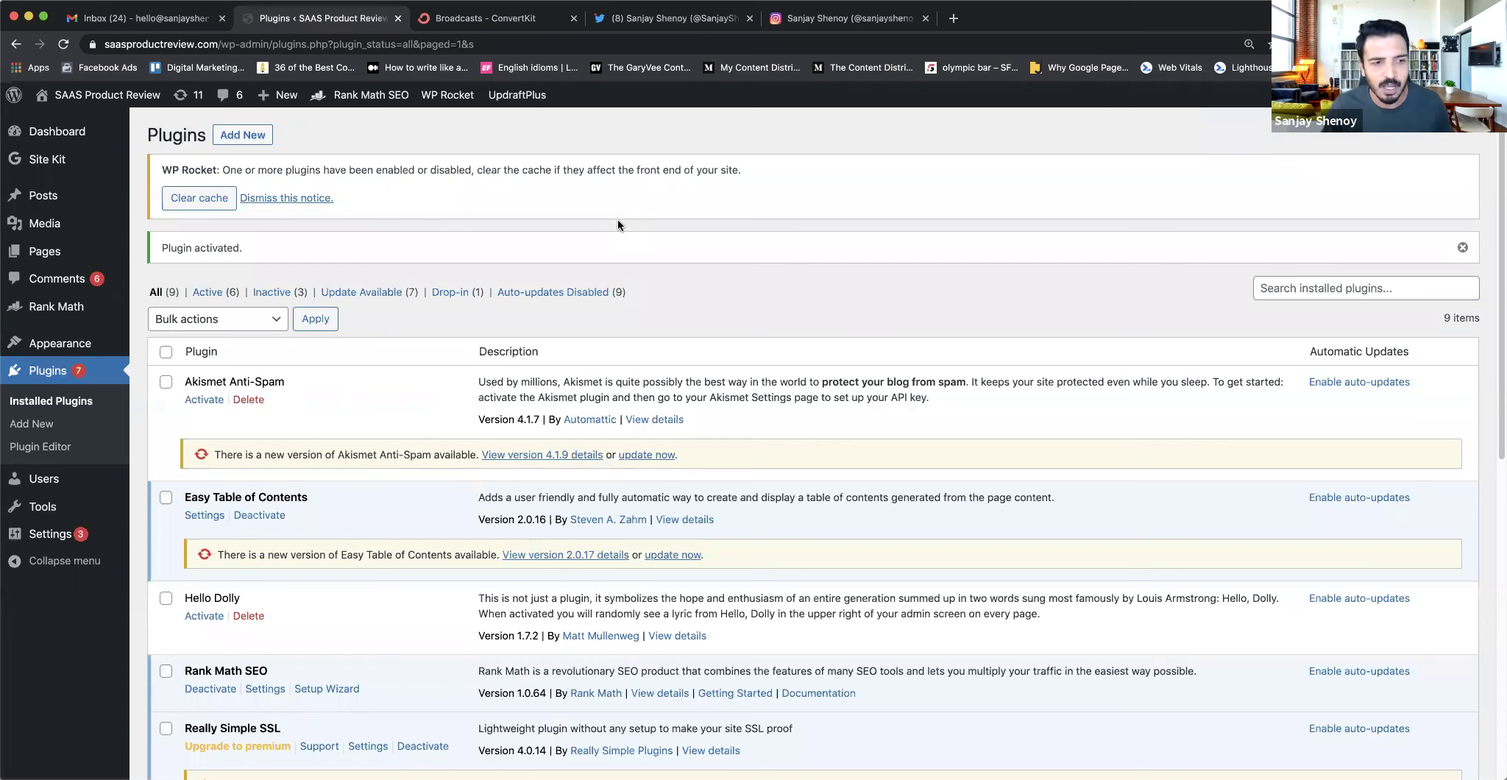
- Open the Rank Math dashboard, look through its modules and launch the Setup Wizard
{"action": "scroll", "coordinate": [564, 306], "scroll_direction": "down", "scroll_amount": 1}
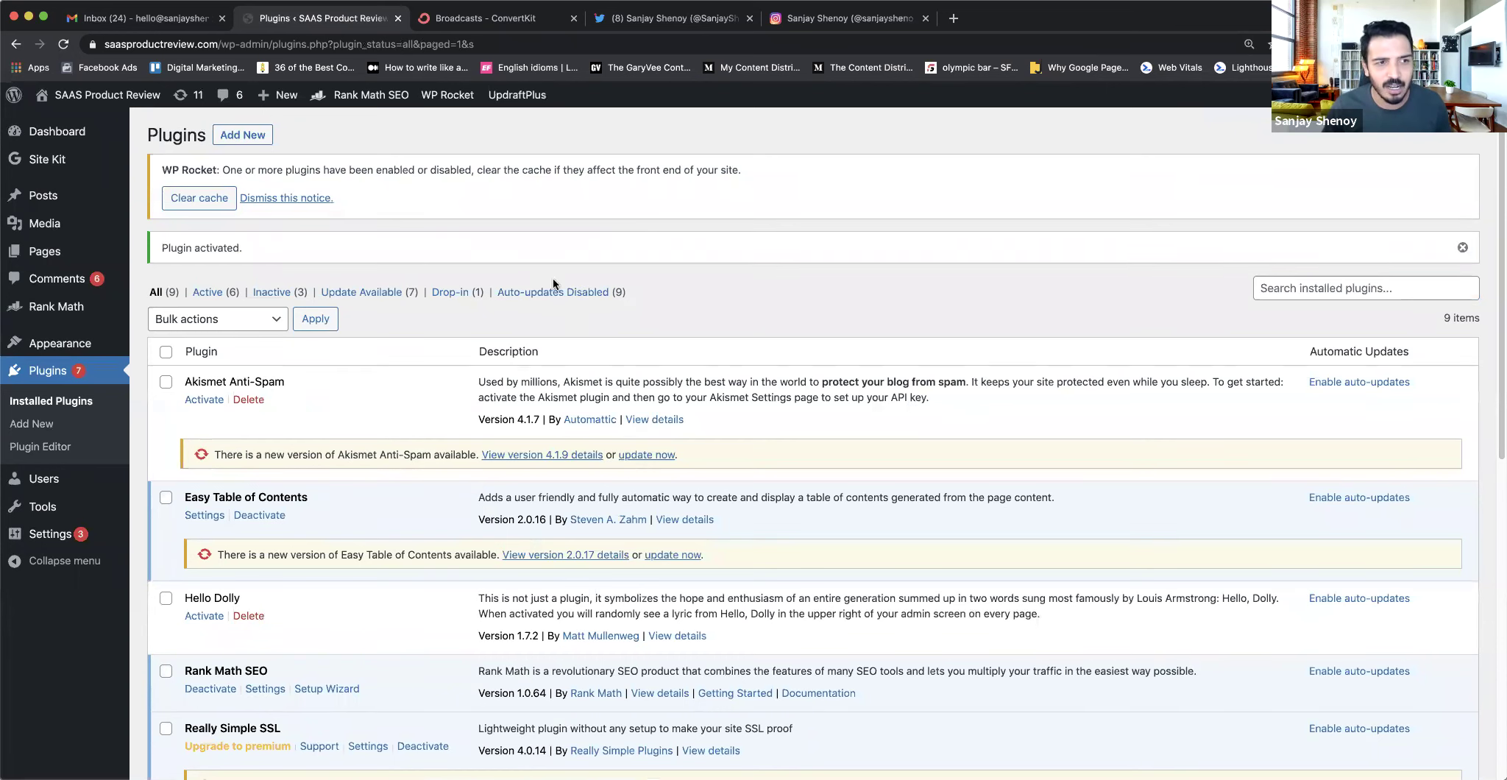
{"action": "mouse_move", "coordinate": [45, 317]}
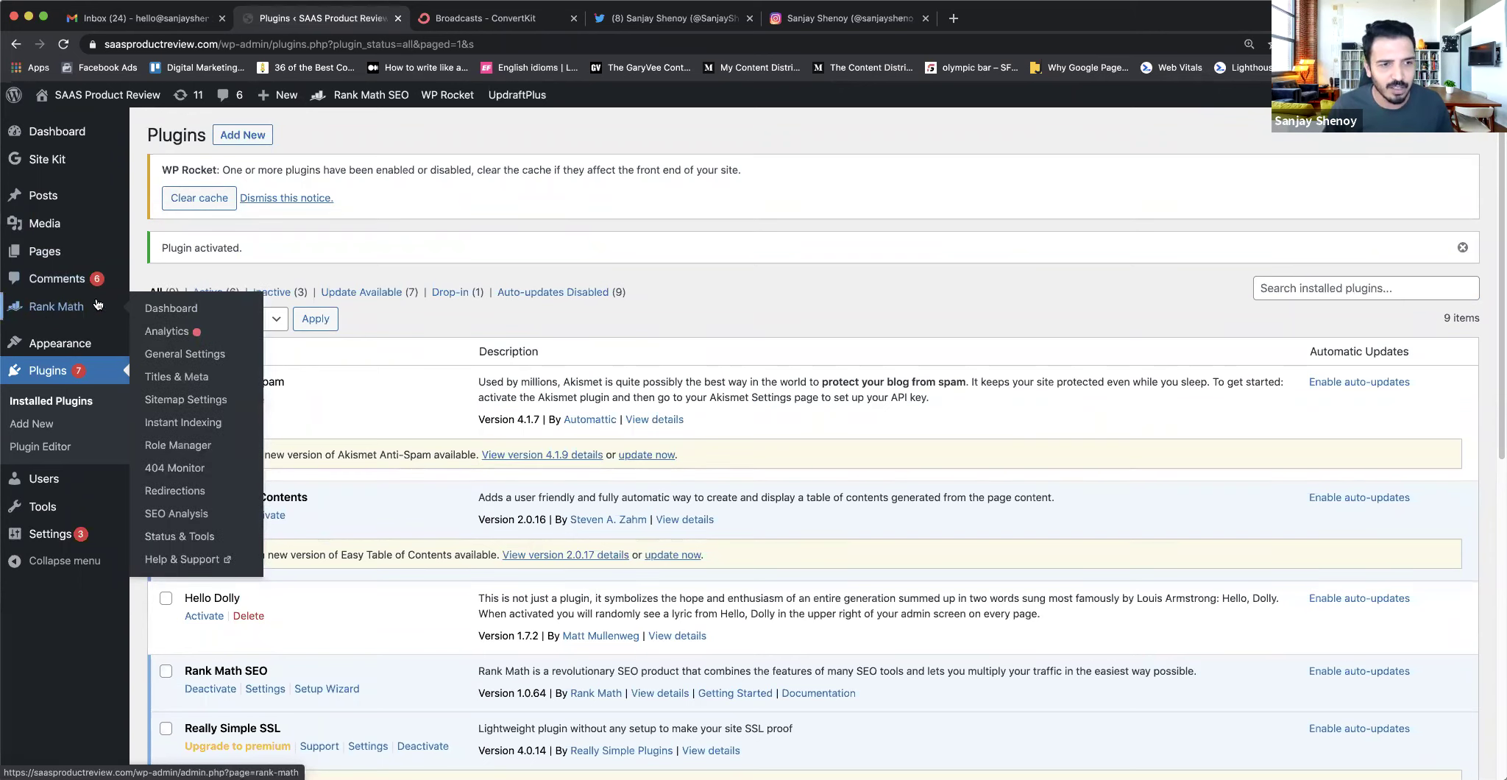
{"action": "left_click", "coordinate": [165, 315]}
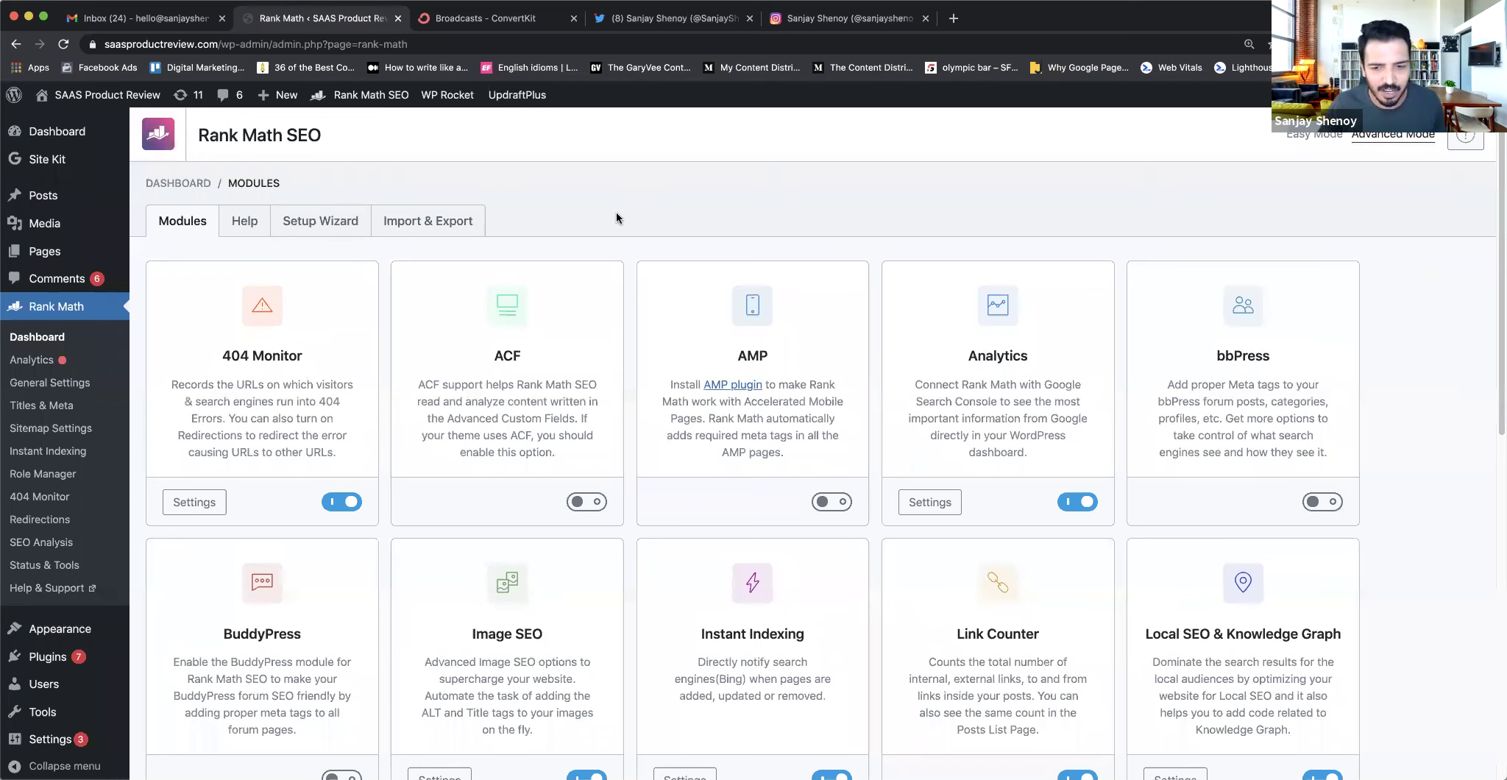
{"action": "scroll", "coordinate": [616, 210], "scroll_direction": "down", "scroll_amount": 10}
{"action": "scroll", "coordinate": [616, 211], "scroll_direction": "up", "scroll_amount": 10}
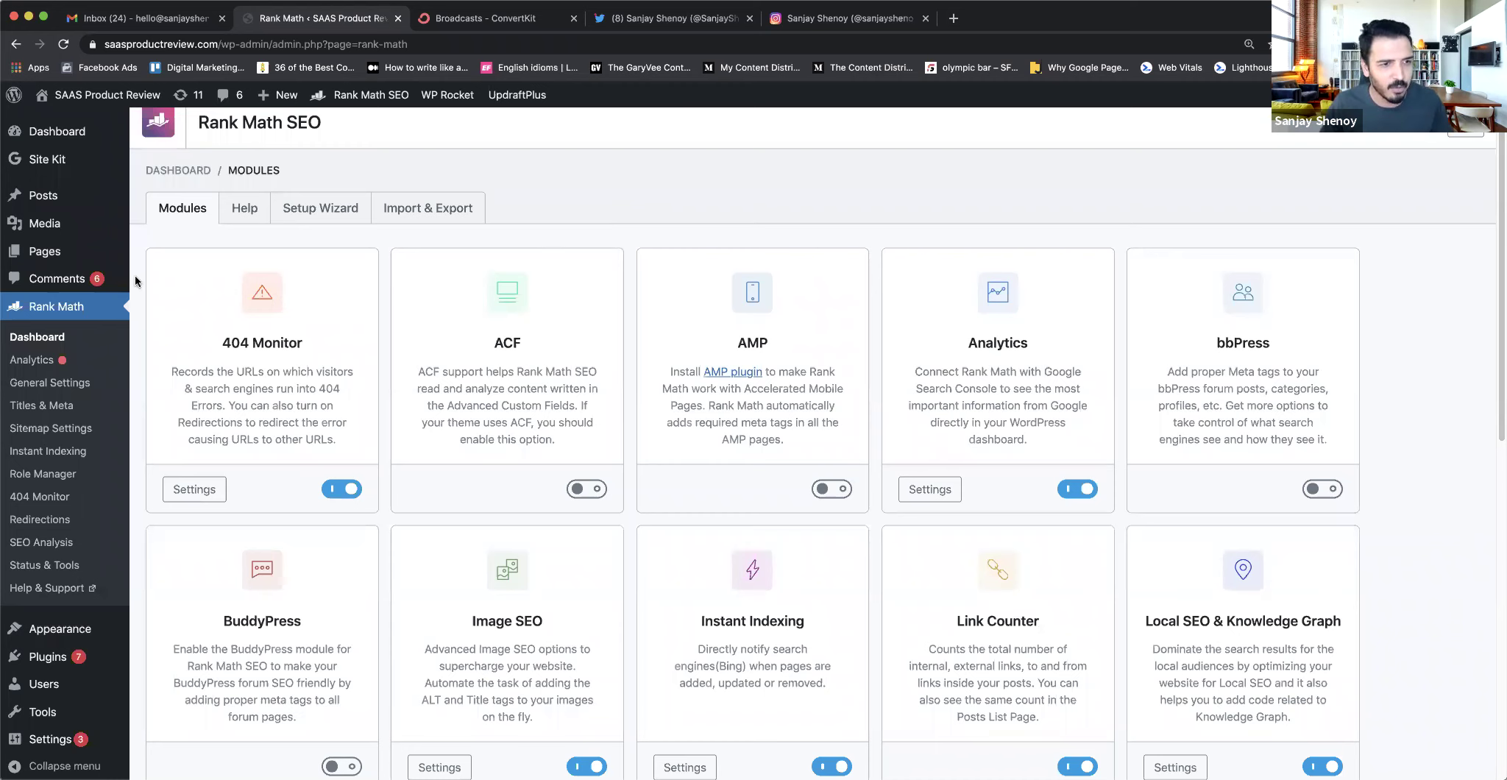
{"action": "left_click", "coordinate": [343, 208]}
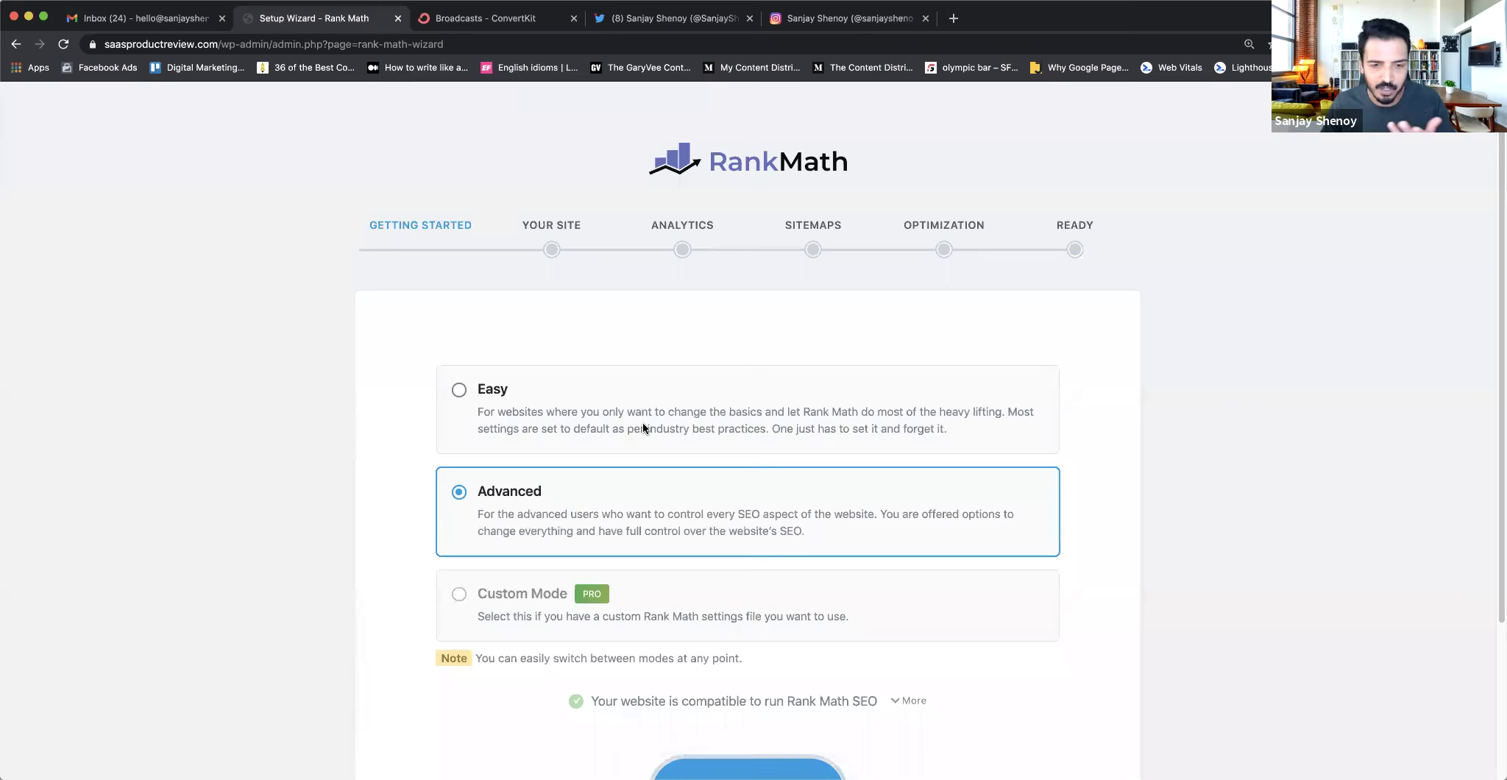
- Review the compatibility details and start the Rank Math setup wizard in Advanced mode
{"action": "scroll", "coordinate": [643, 425], "scroll_direction": "down", "scroll_amount": 3}
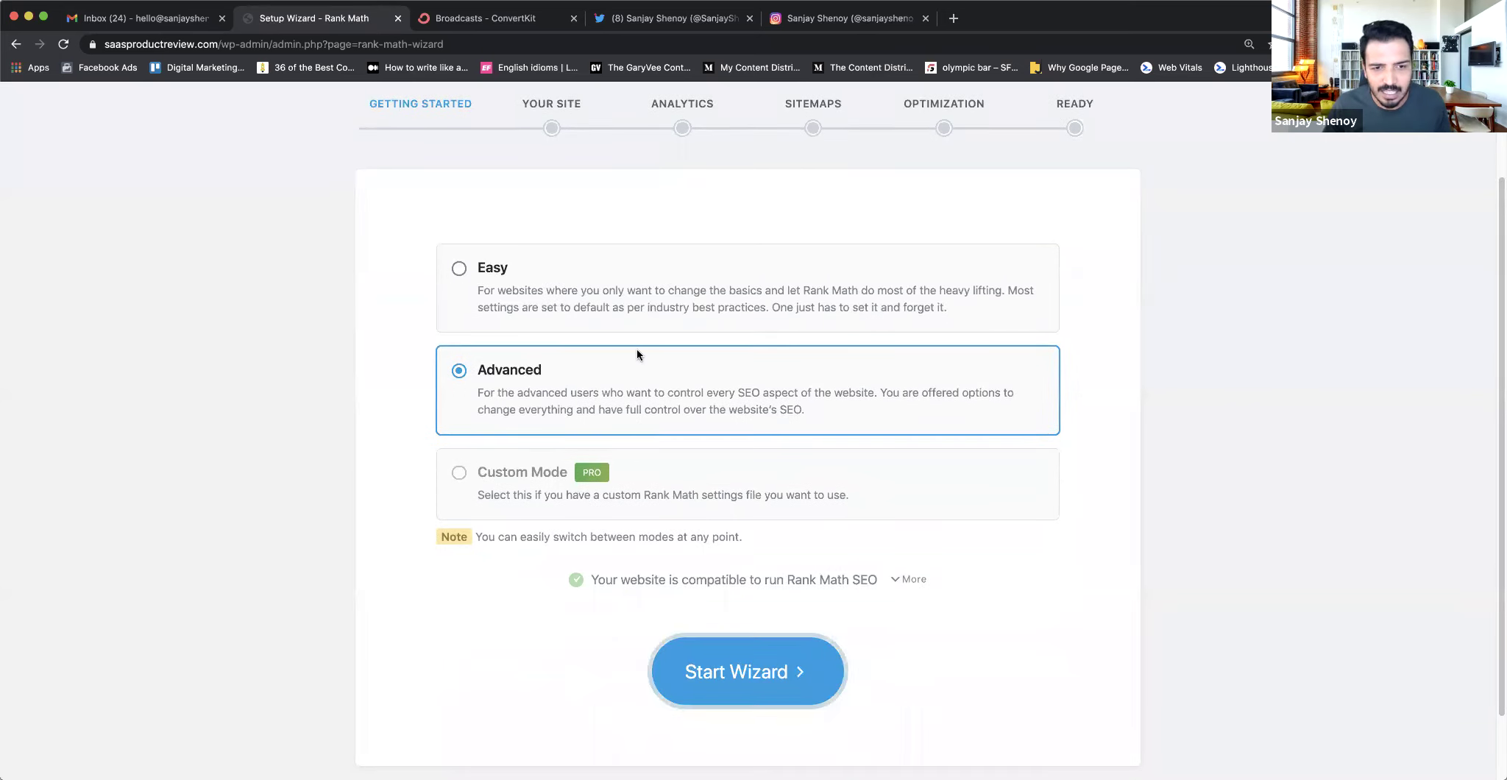
{"action": "scroll", "coordinate": [528, 581], "scroll_direction": "down", "scroll_amount": 2}
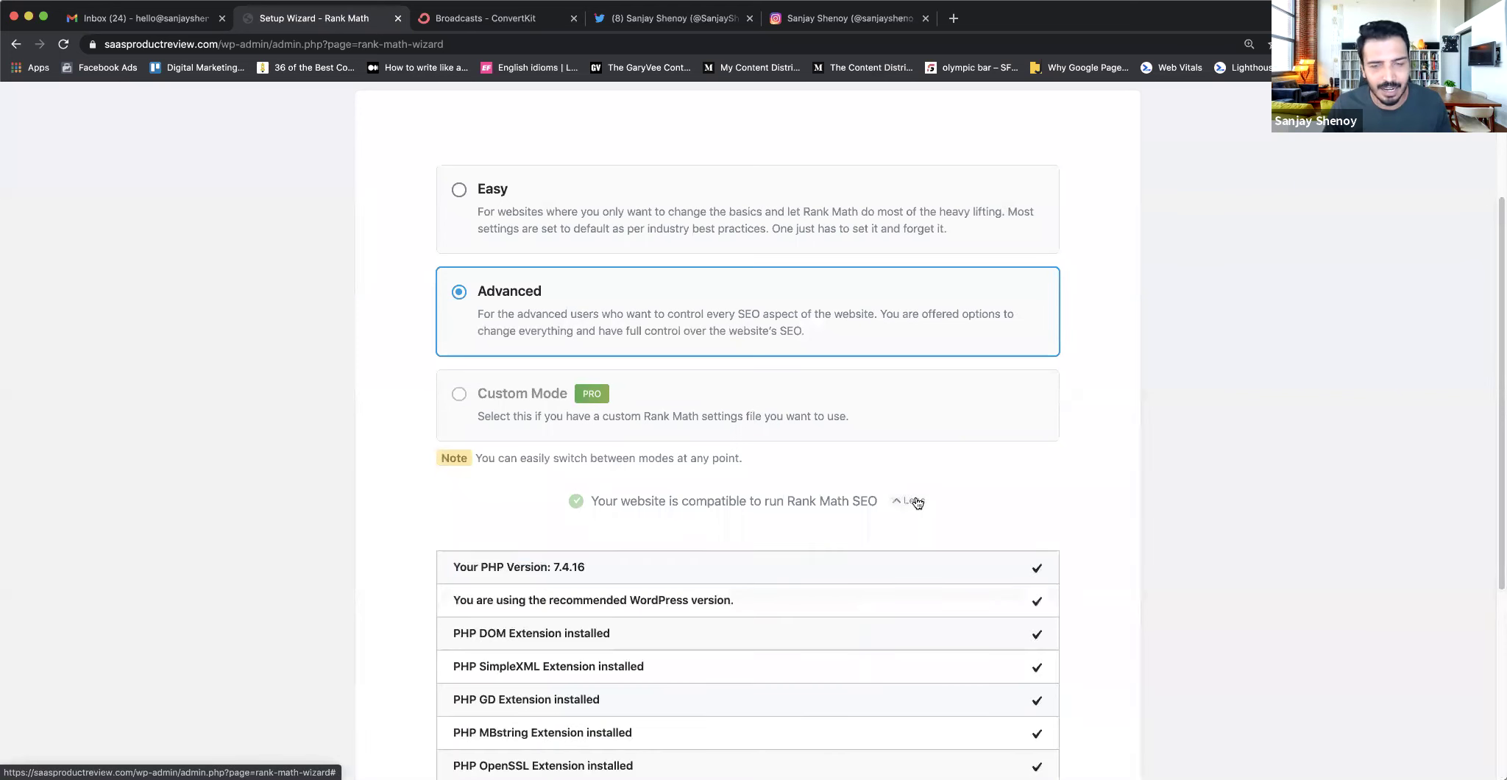
{"action": "scroll", "coordinate": [961, 480], "scroll_direction": "down", "scroll_amount": 3}
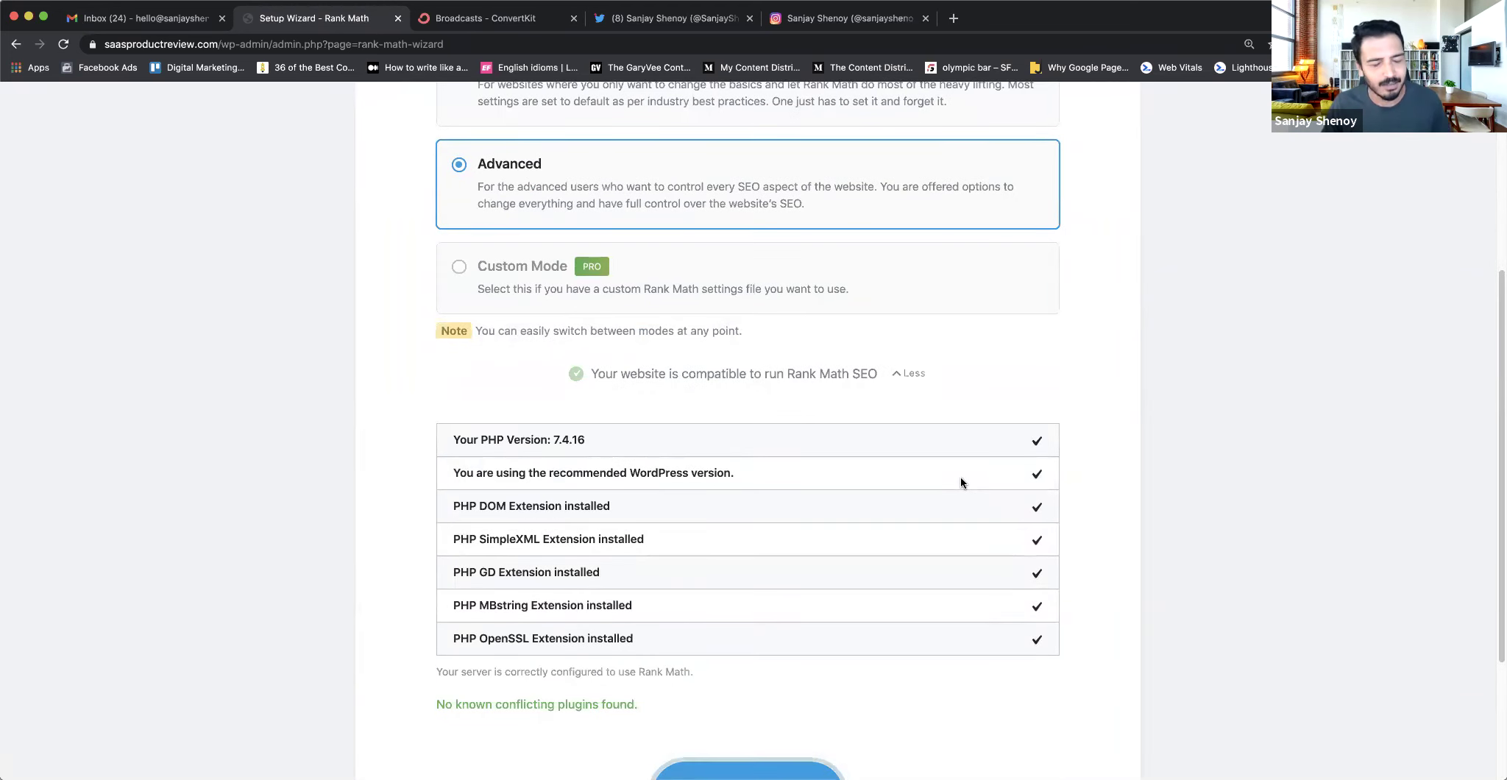
{"action": "scroll", "coordinate": [961, 480], "scroll_direction": "down", "scroll_amount": 1}
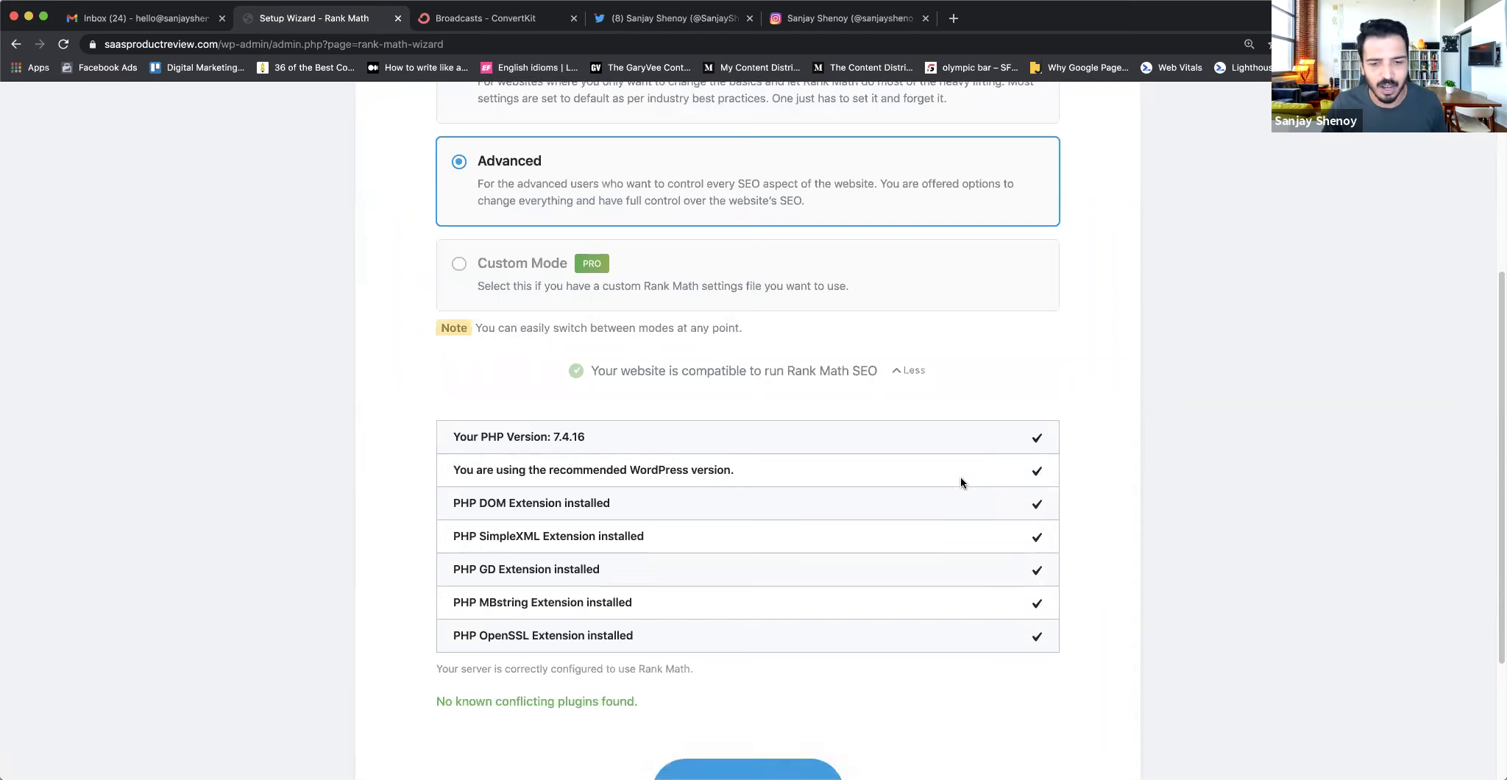
{"action": "scroll", "coordinate": [961, 480], "scroll_direction": "down", "scroll_amount": 3}
{"action": "left_click", "coordinate": [707, 664]}
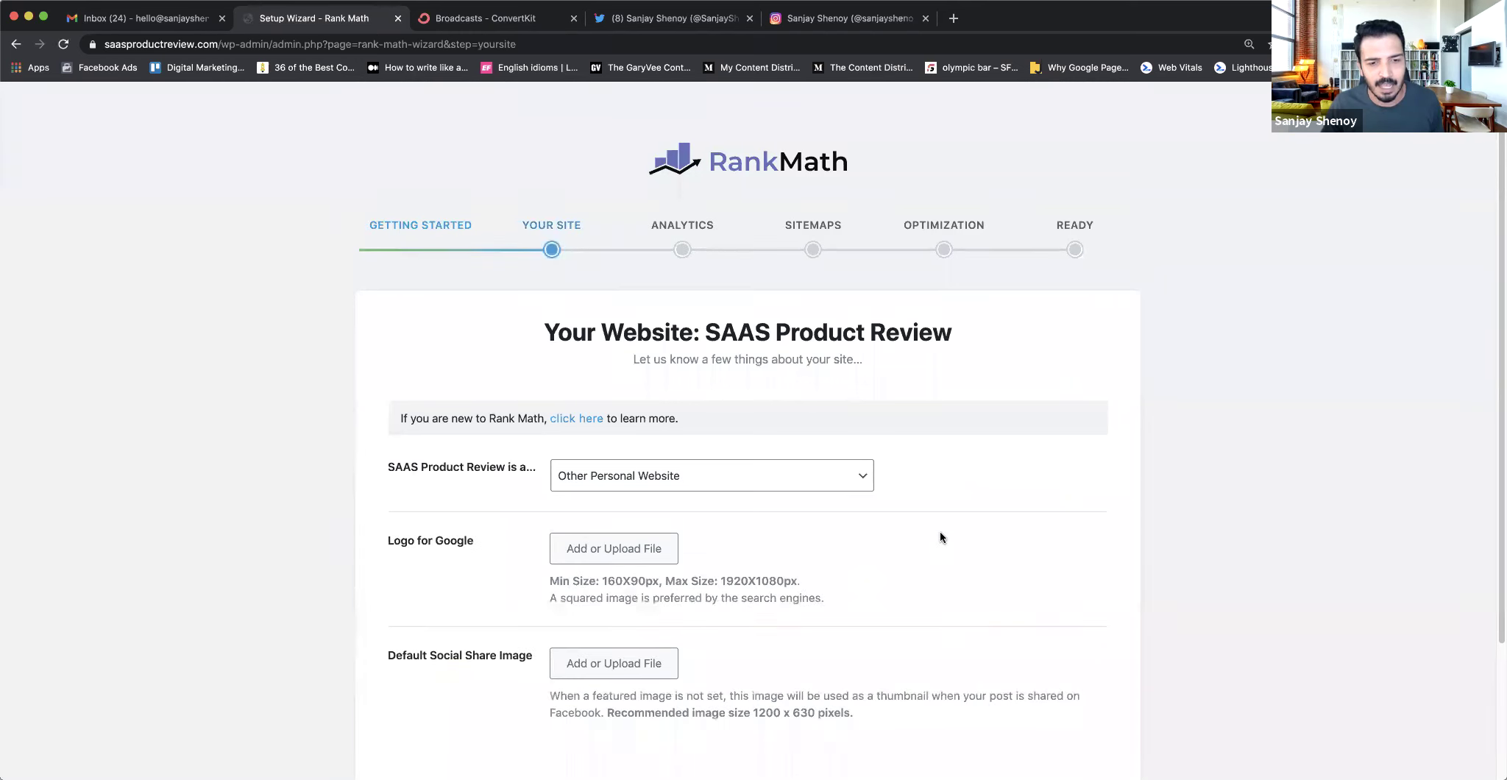
- Keep the site type as Other Personal Website, leave the logo and social share image empty, and save the Your Site stage
{"action": "scroll", "coordinate": [940, 537], "scroll_direction": "down", "scroll_amount": 4}
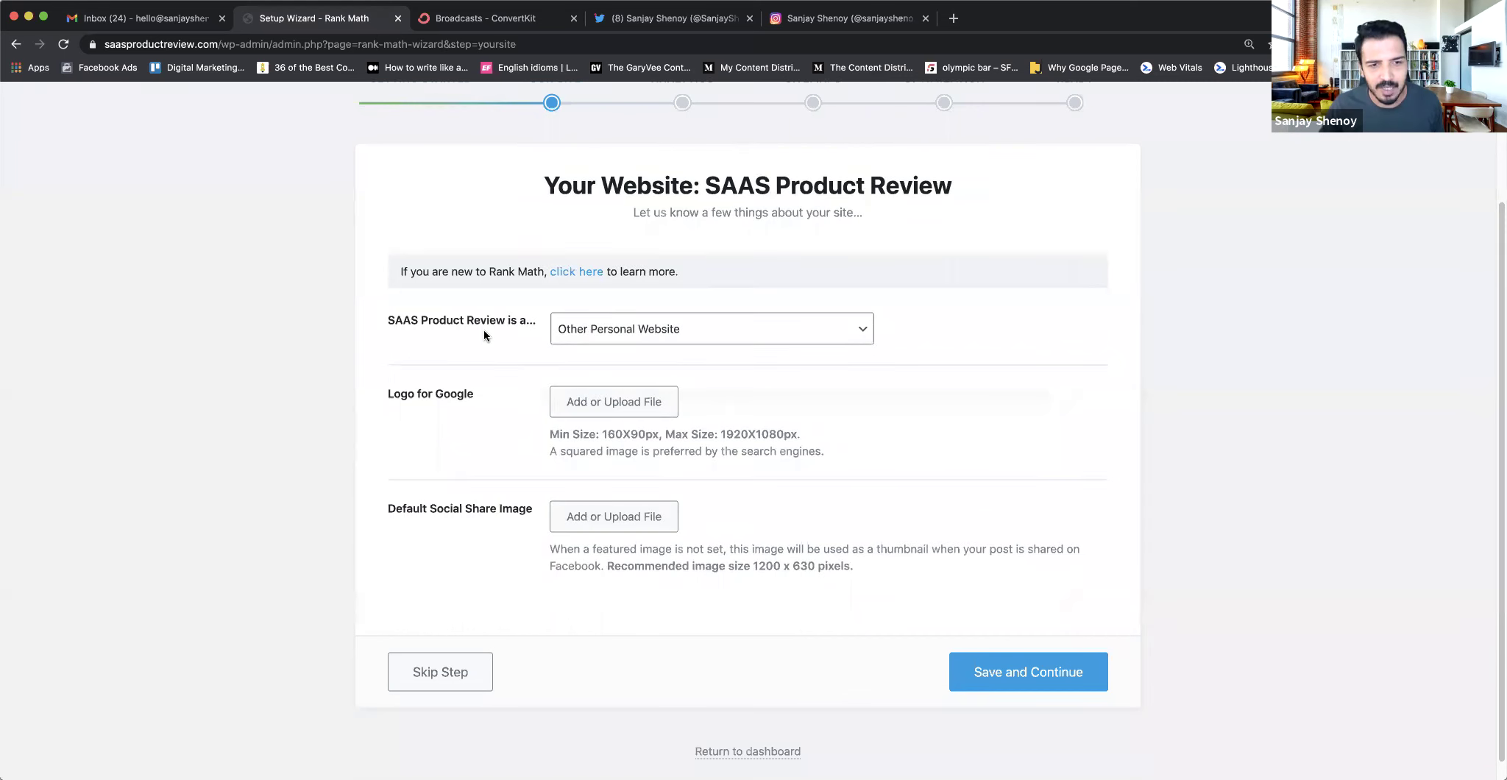
{"action": "left_click", "coordinate": [654, 329]}
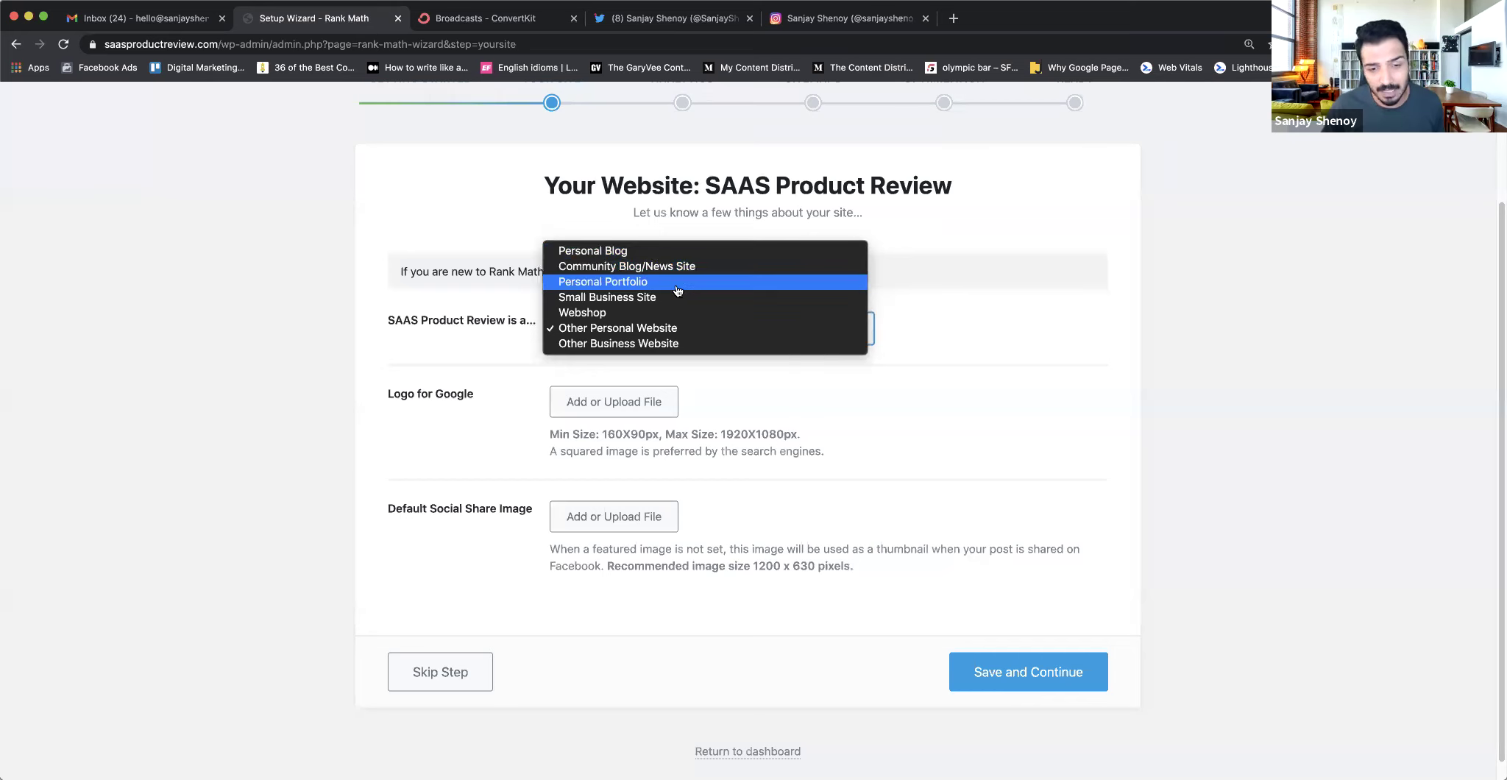
{"action": "left_click", "coordinate": [689, 331]}
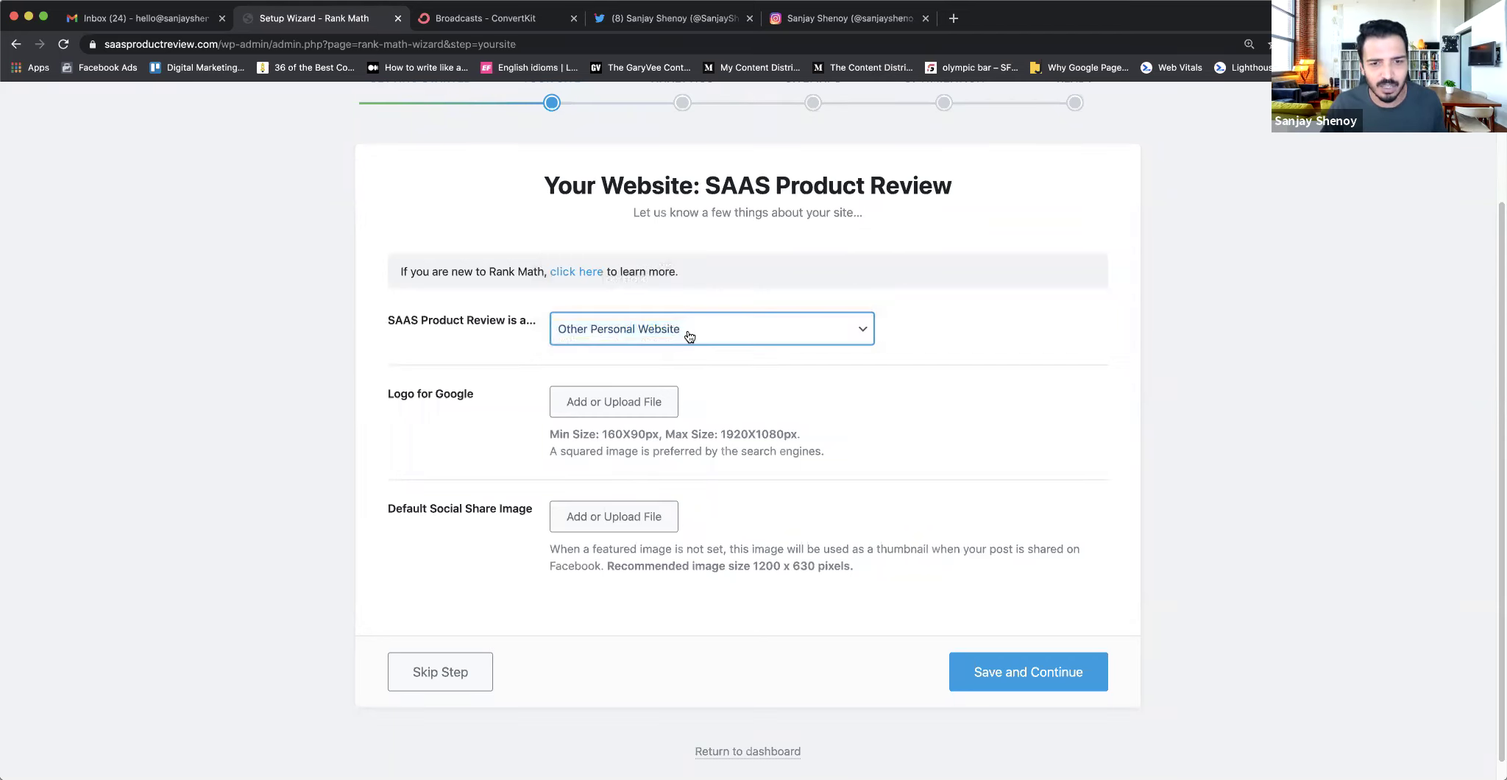
{"action": "left_click", "coordinate": [728, 376]}
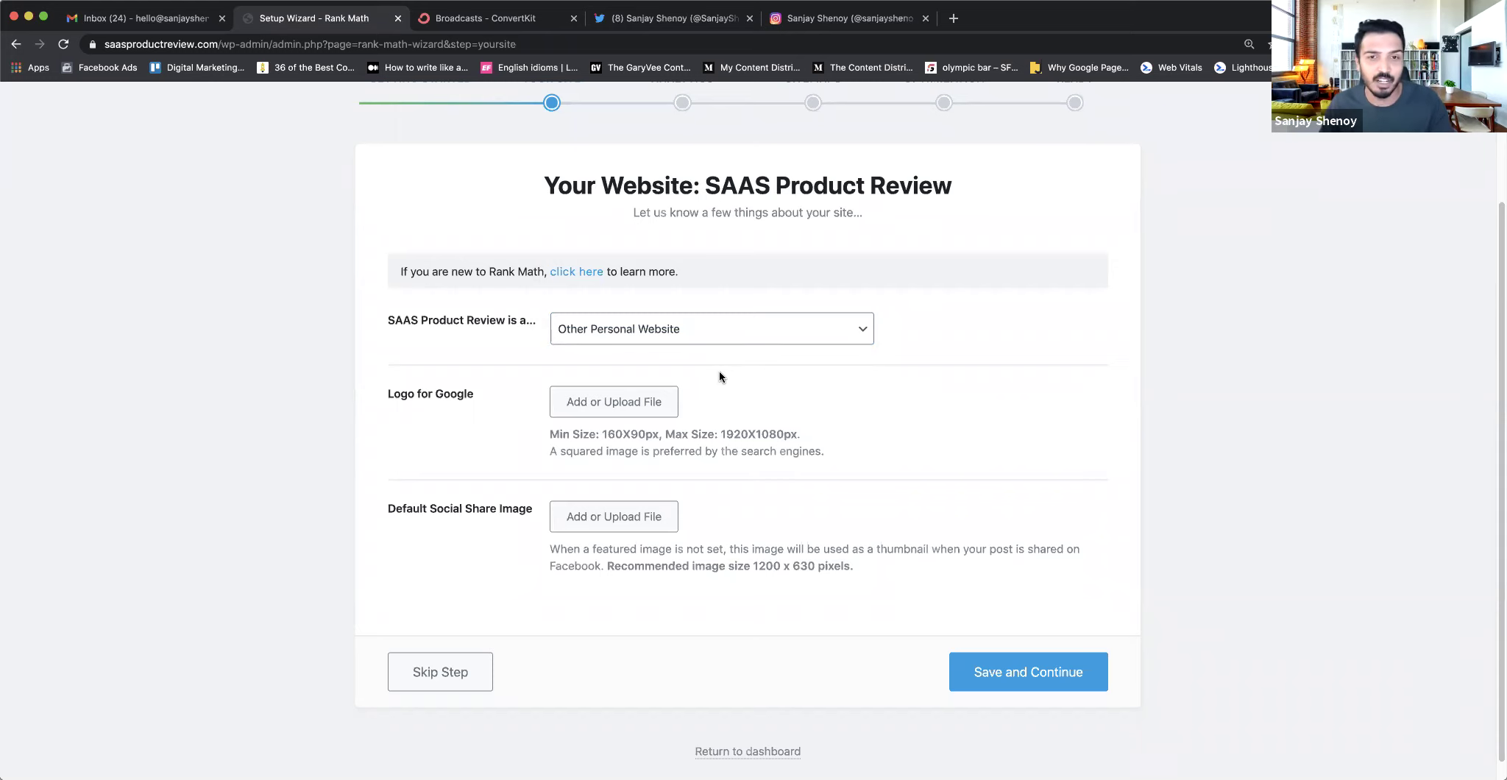
{"action": "left_click_drag", "start_coordinate": [601, 434], "coordinate": [650, 434]}
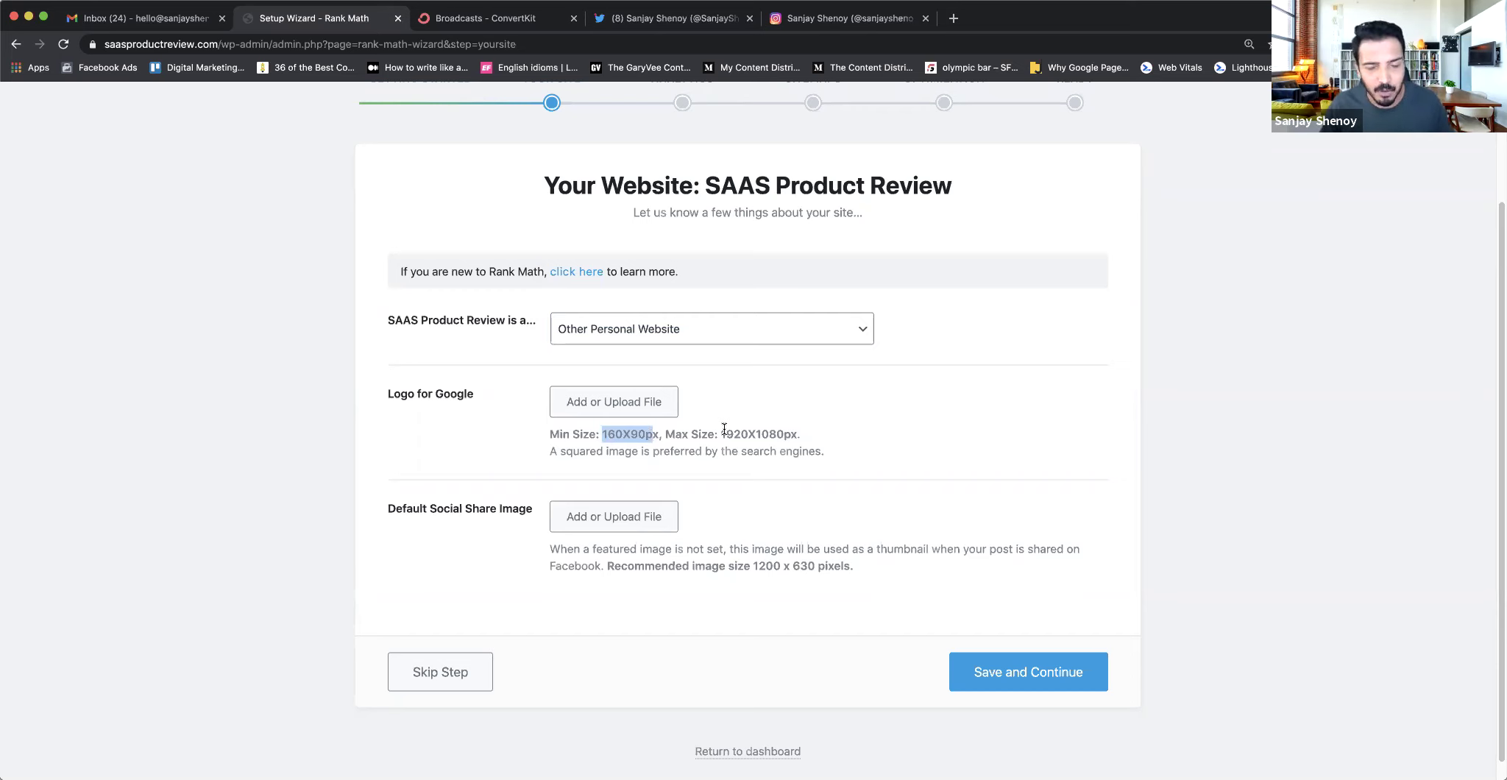
{"action": "left_click", "coordinate": [702, 507]}
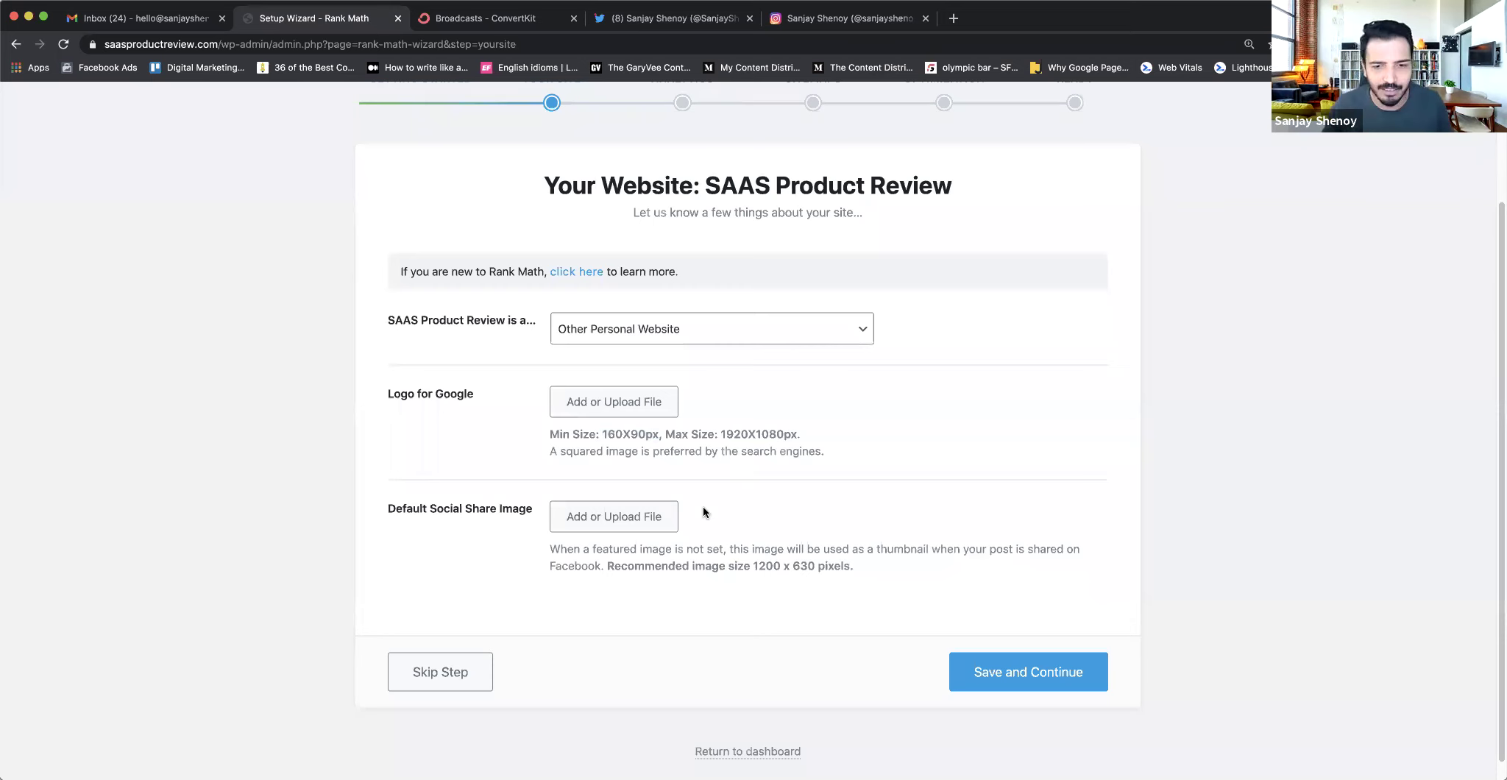
{"action": "left_click", "coordinate": [992, 673]}
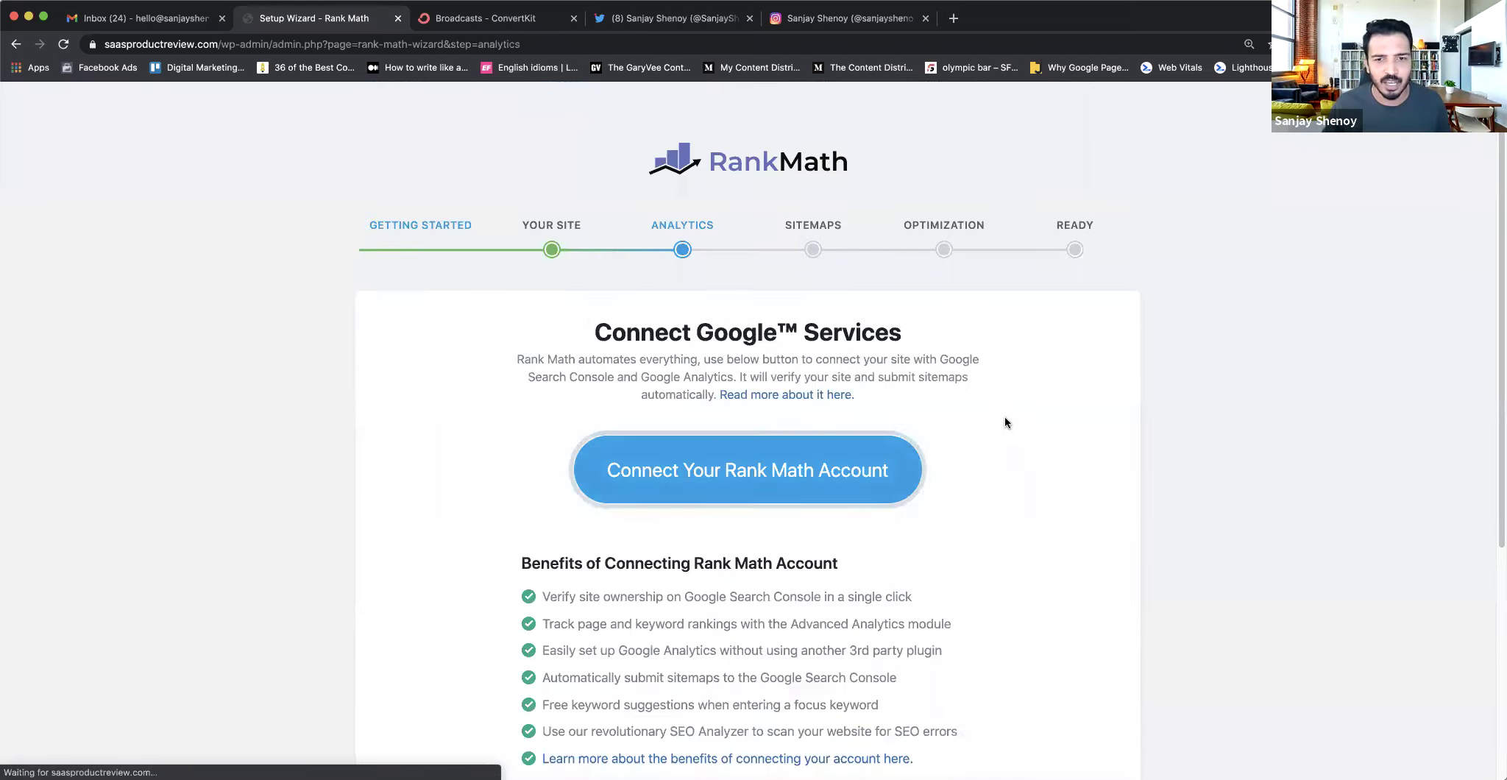
- Start connecting the site to a Rank Math account from the wizard's Connect Google Services stage
{"action": "scroll", "coordinate": [1011, 420], "scroll_direction": "down", "scroll_amount": 3}
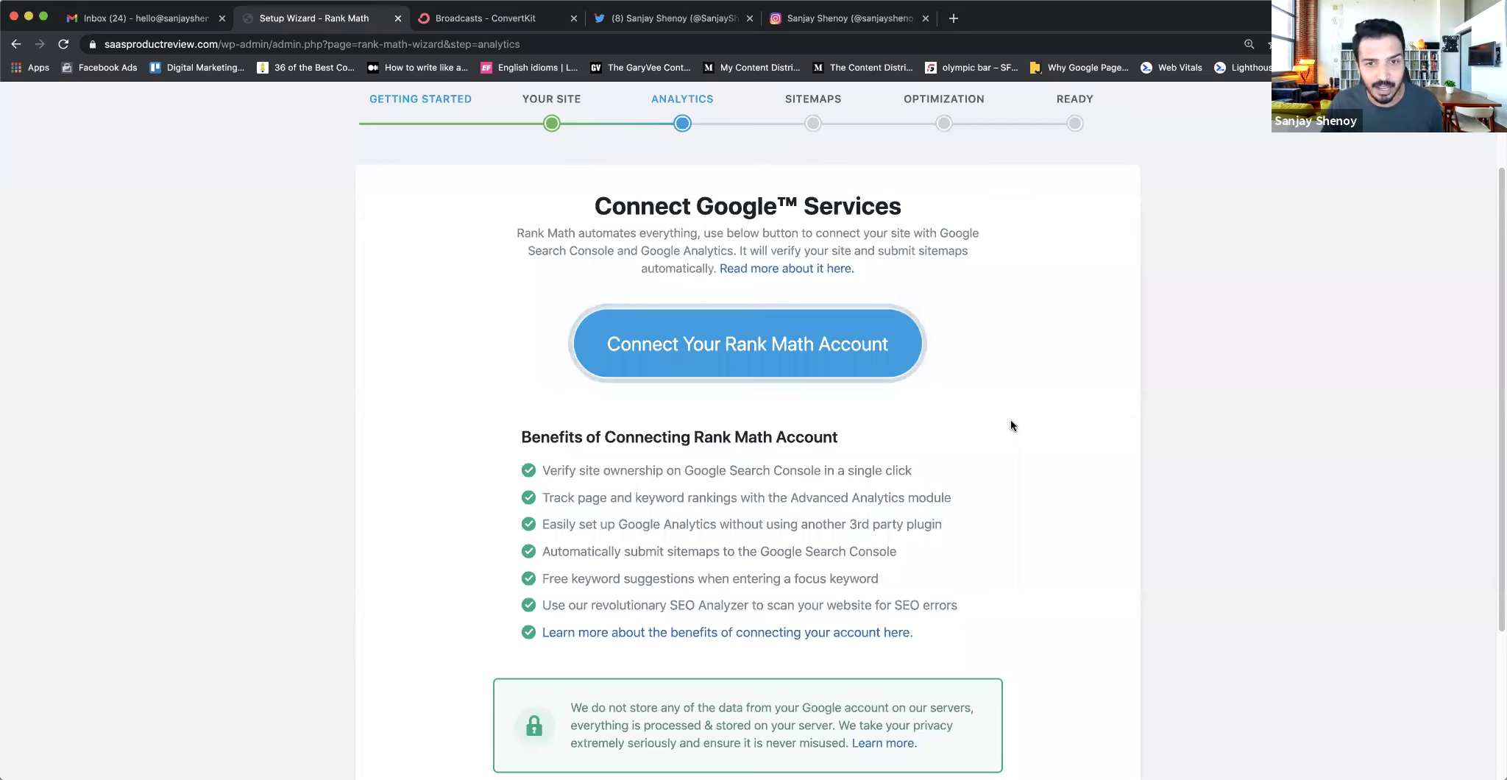
{"action": "scroll", "coordinate": [1011, 420], "scroll_direction": "down", "scroll_amount": 1}
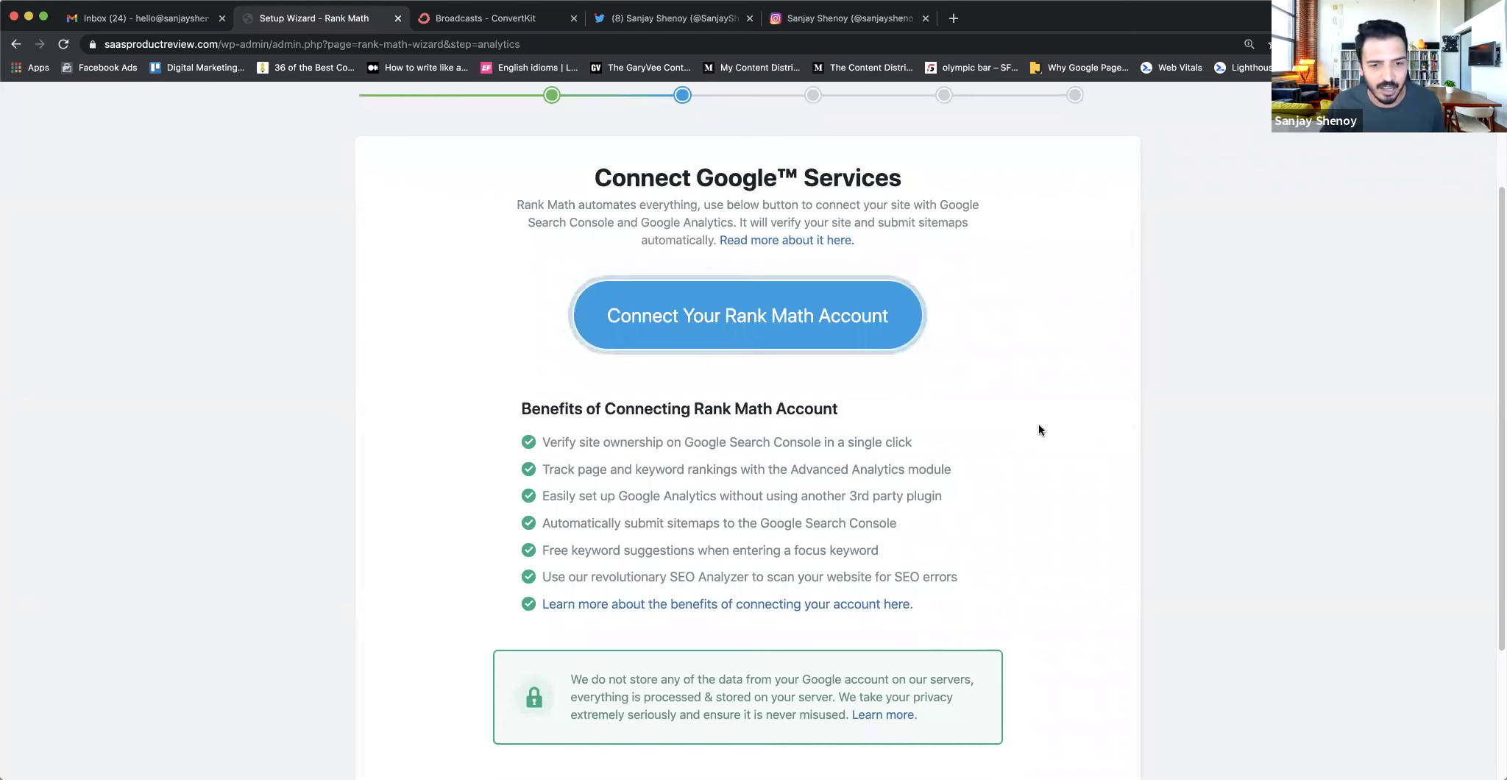
{"action": "left_click", "coordinate": [776, 335]}
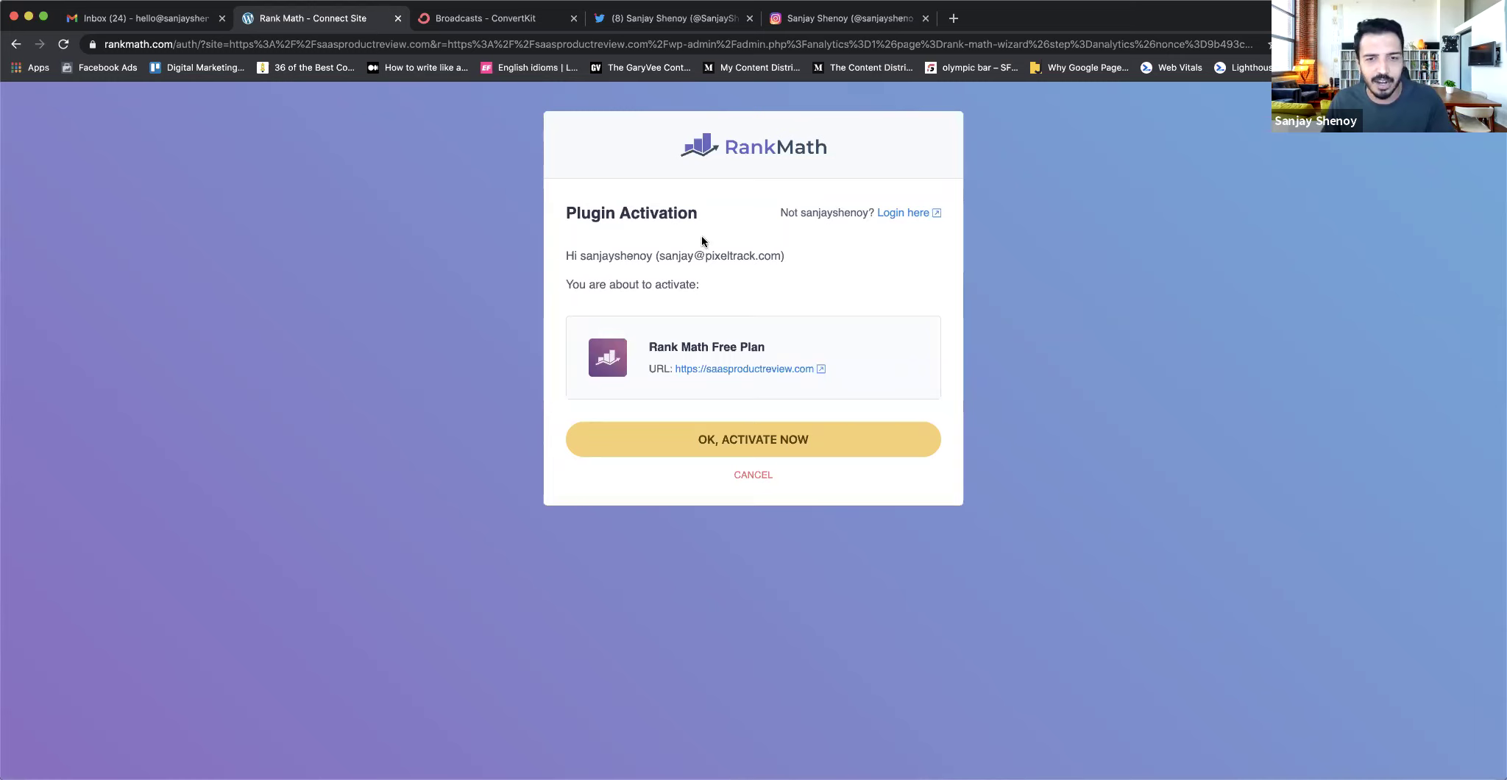
{"action": "left_click", "coordinate": [801, 435]}
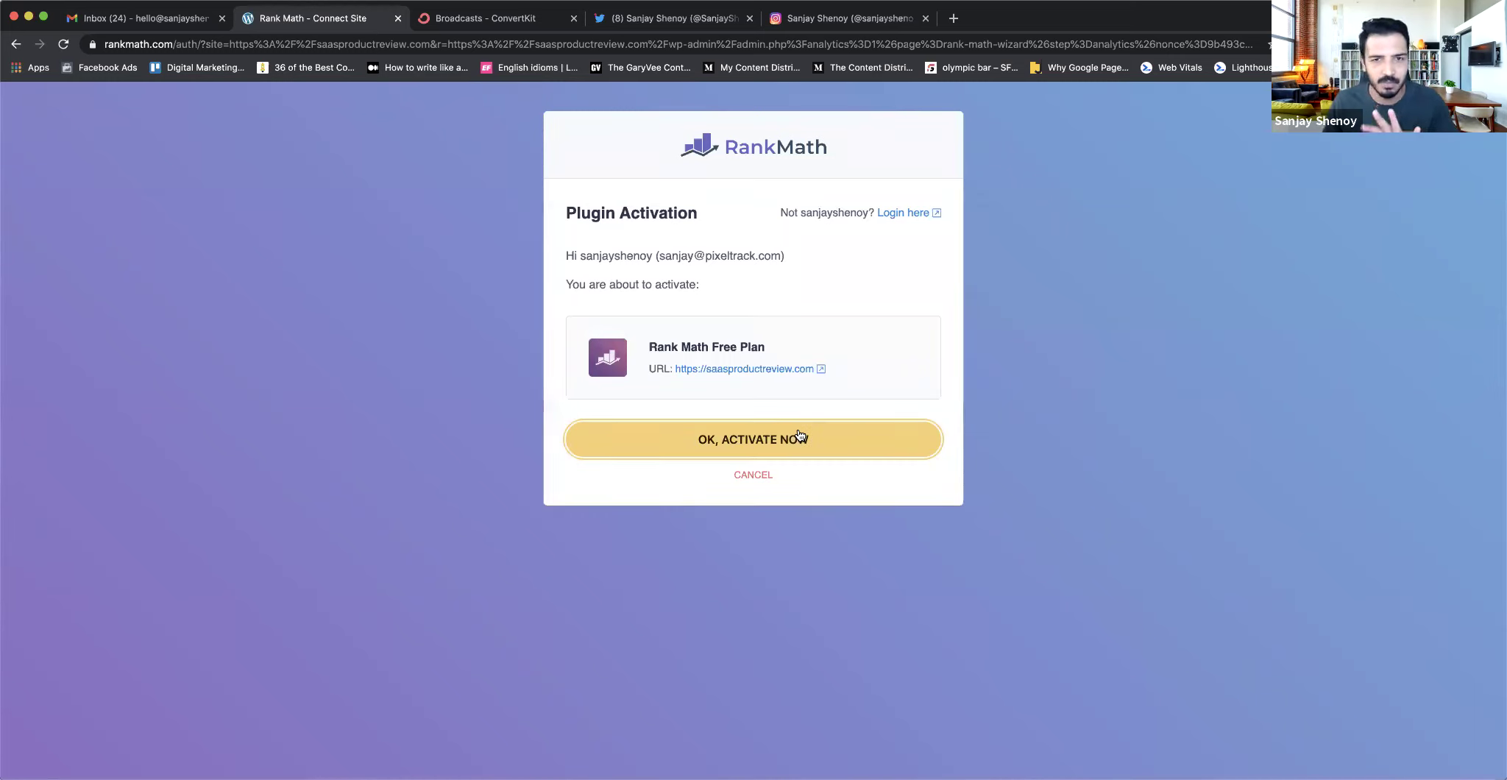
- Log in to Rank Math again with a Google account, accepting the terms and policies
{"action": "left_click", "coordinate": [903, 212]}
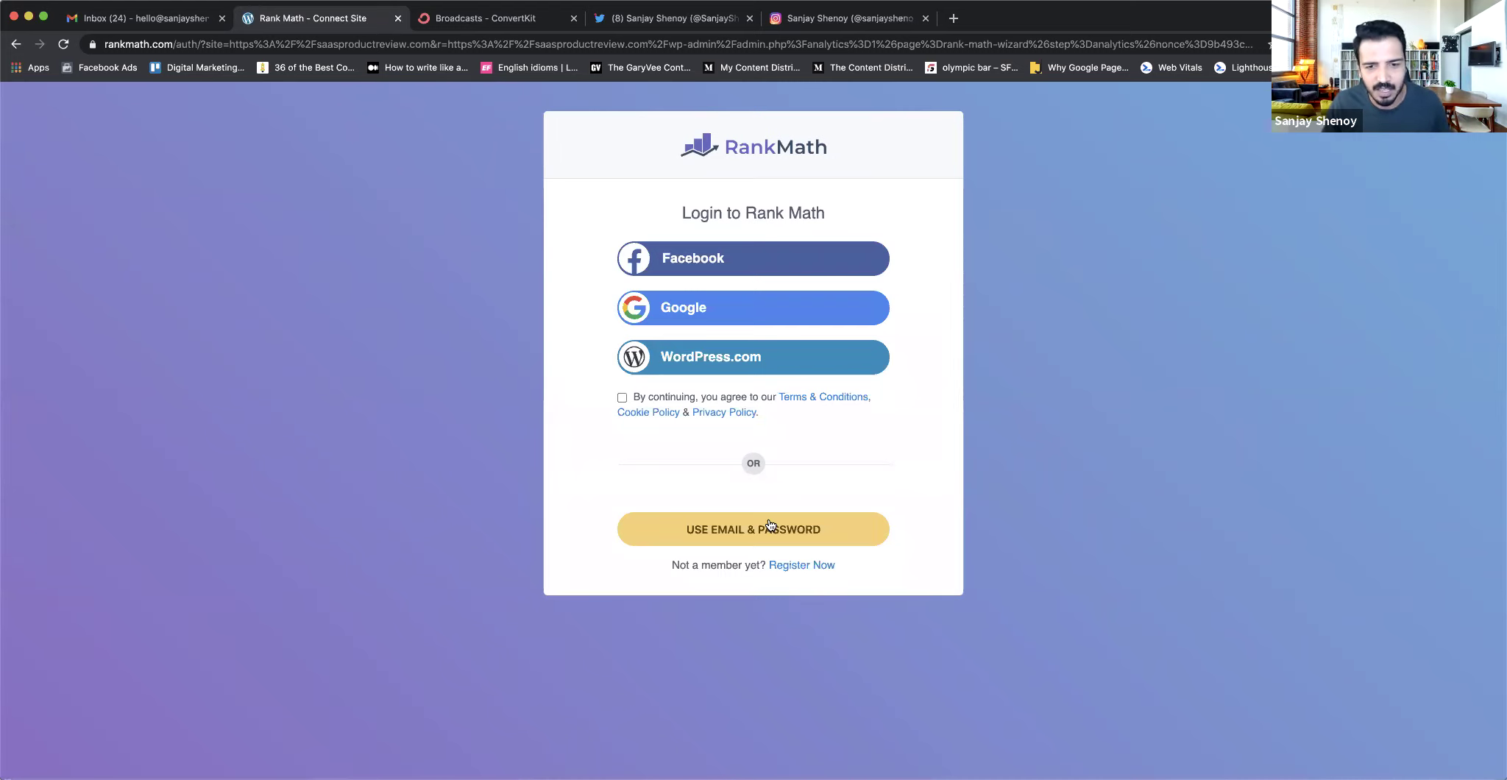
{"action": "left_click", "coordinate": [622, 397]}
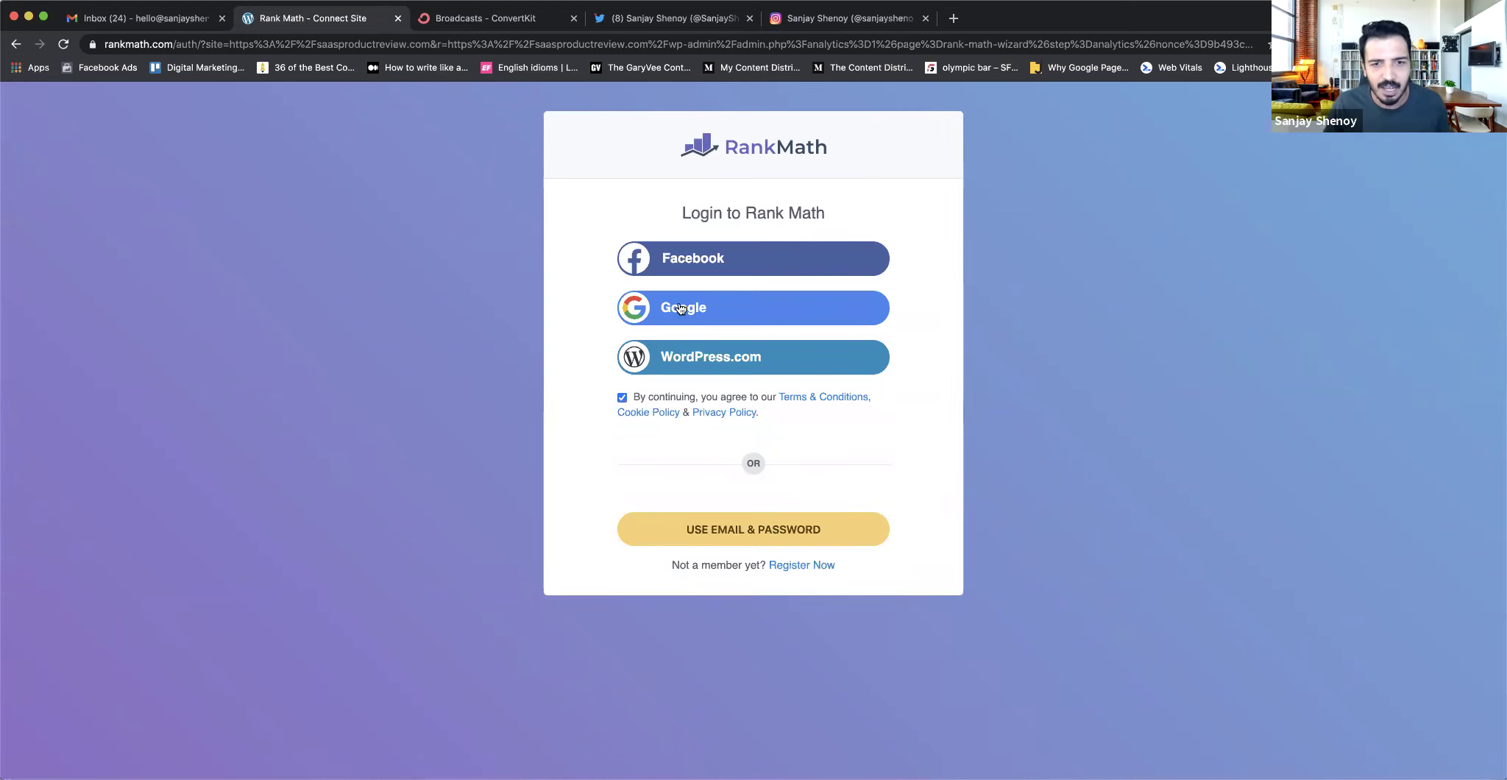
{"action": "left_click", "coordinate": [666, 309]}
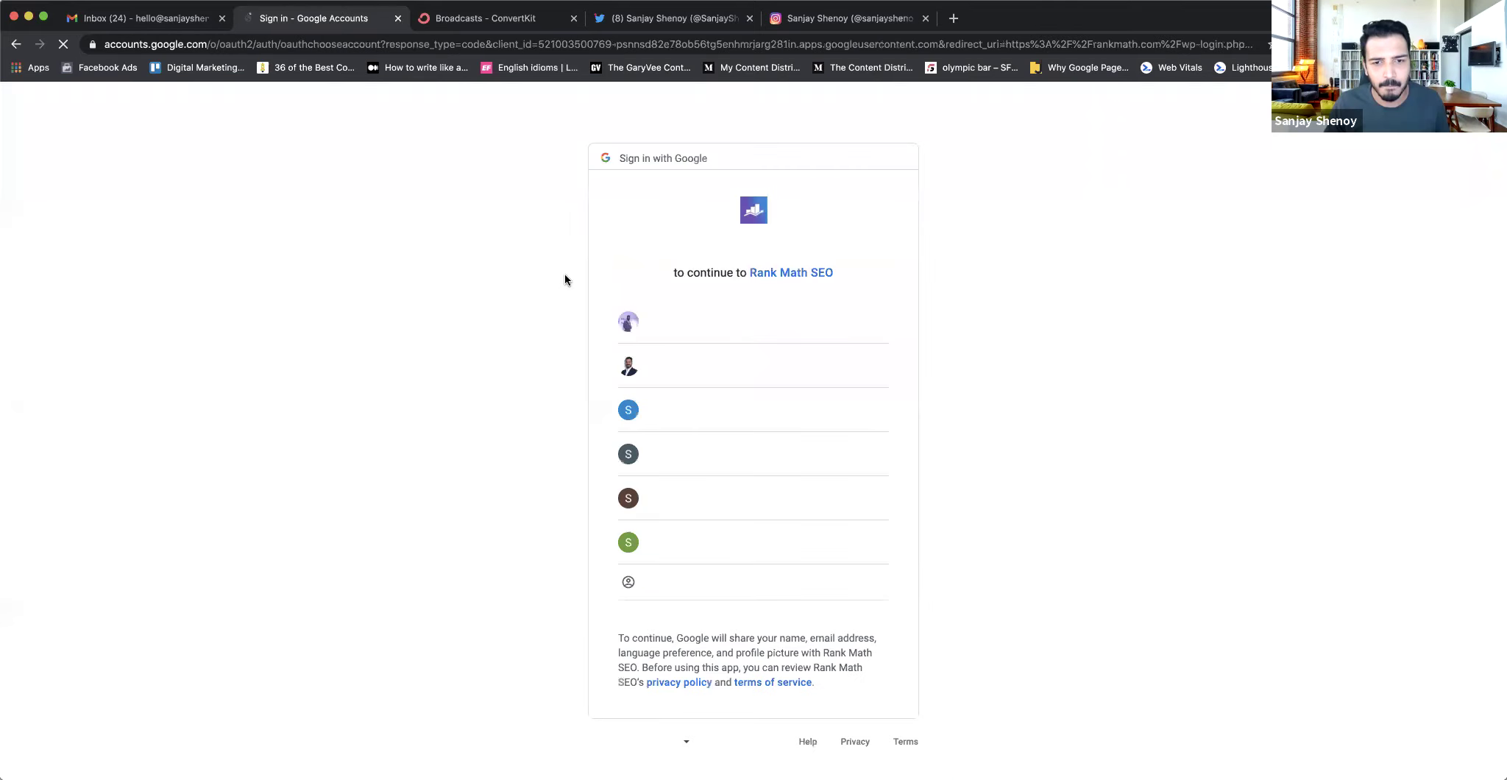
{"action": "left_click", "coordinate": [707, 408]}
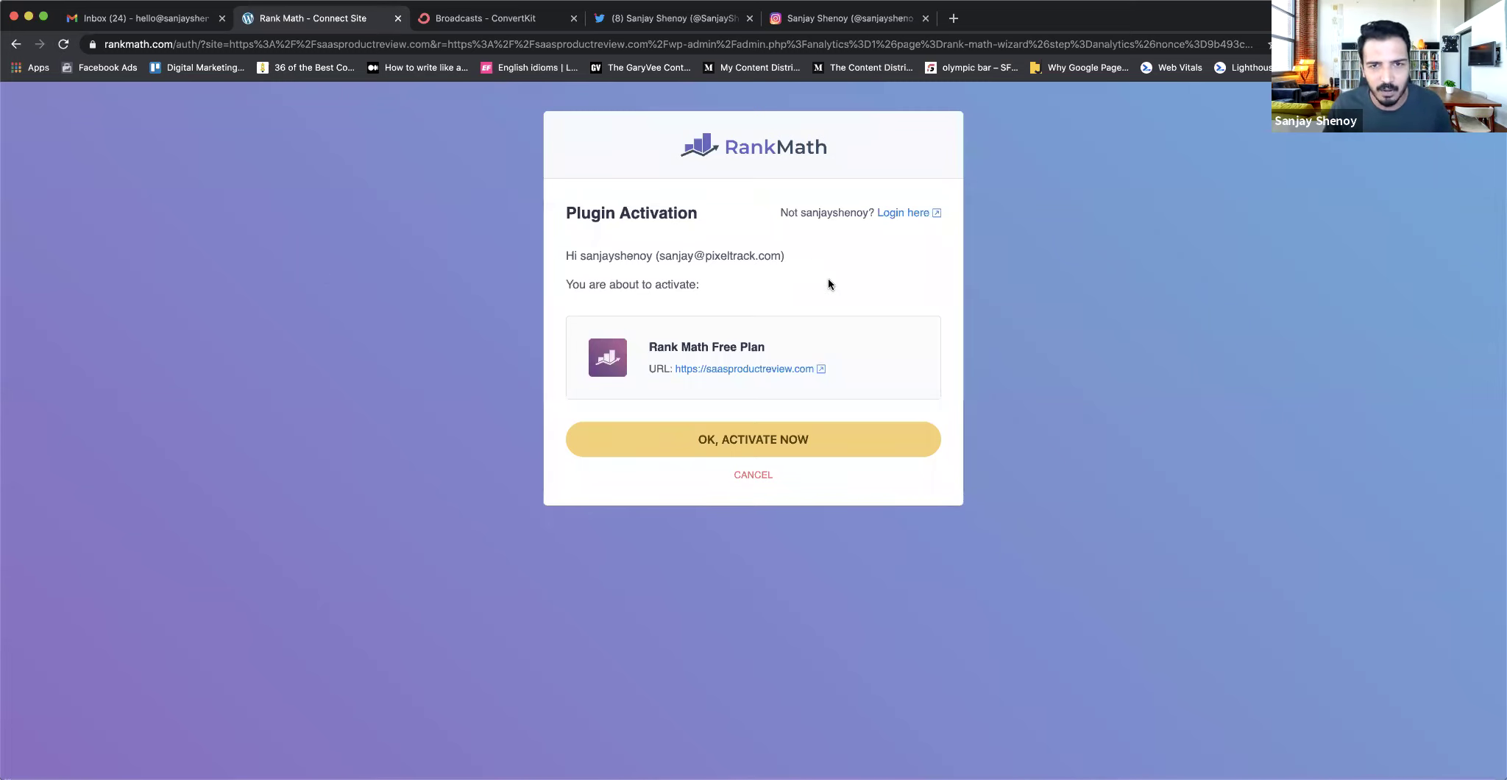
- Activate the Rank Math Free Plan for the site and allow all requested Analytics, Search Console and site management permissions on the Google account
{"action": "left_click", "coordinate": [762, 442]}
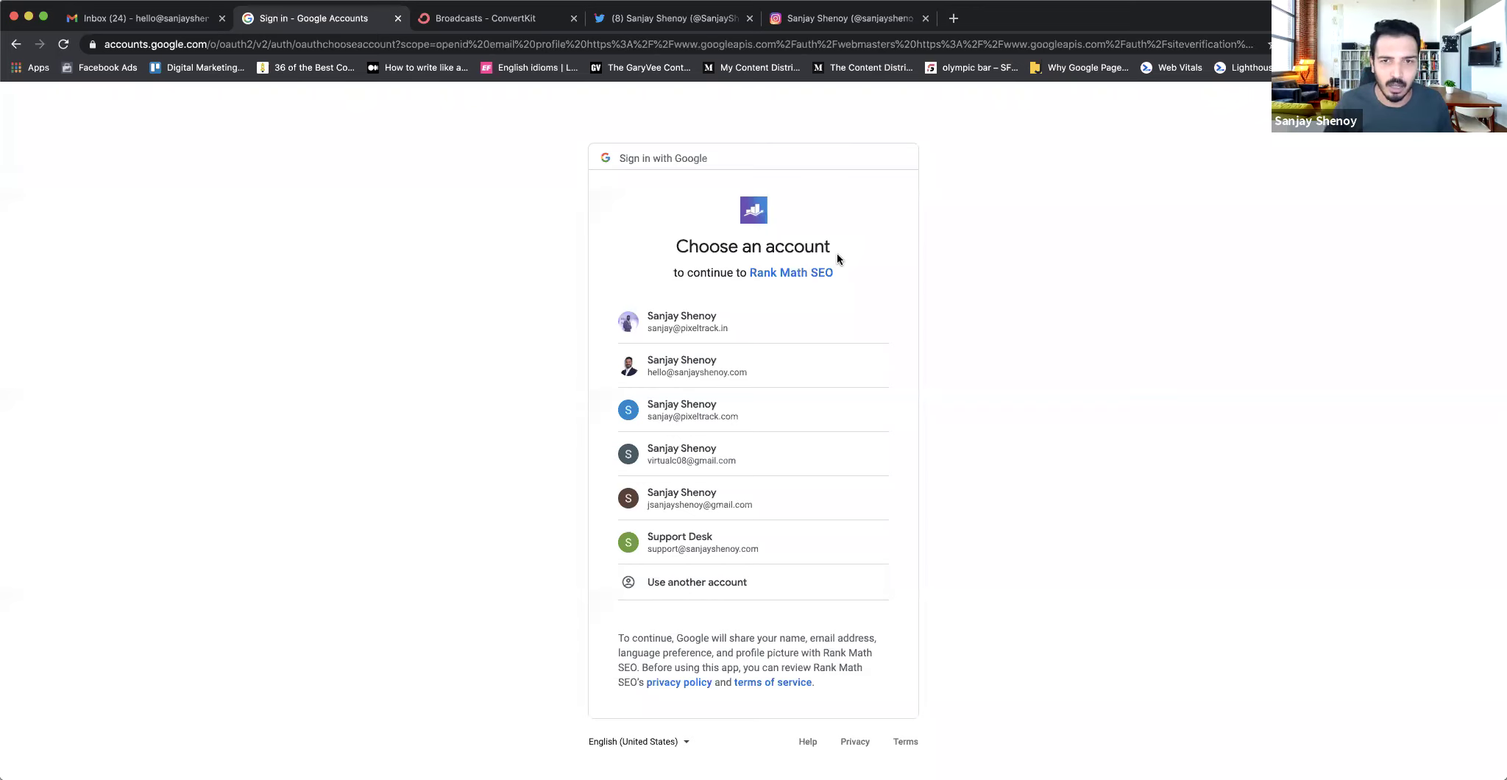
{"action": "left_click", "coordinate": [749, 416]}
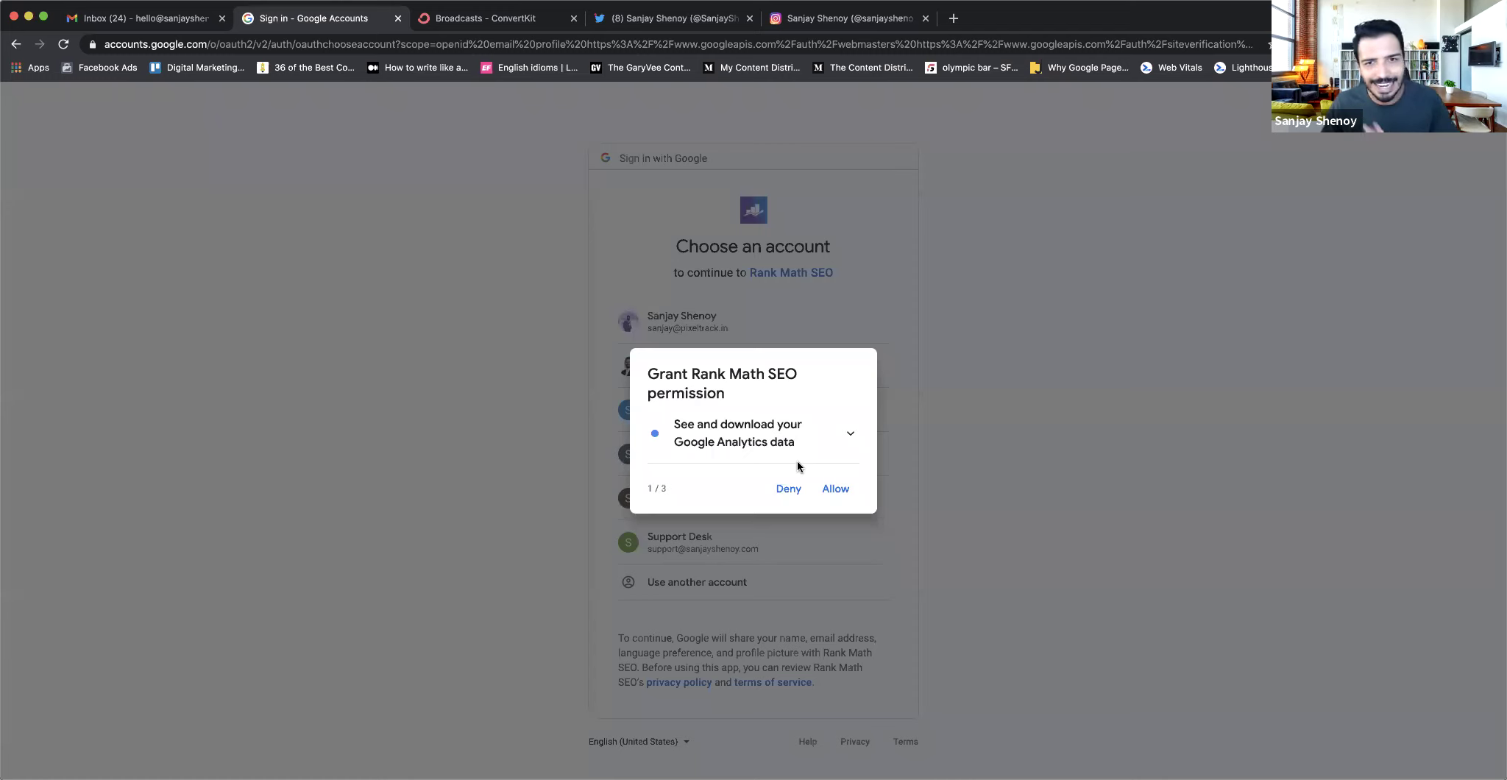
{"action": "left_click", "coordinate": [846, 495]}
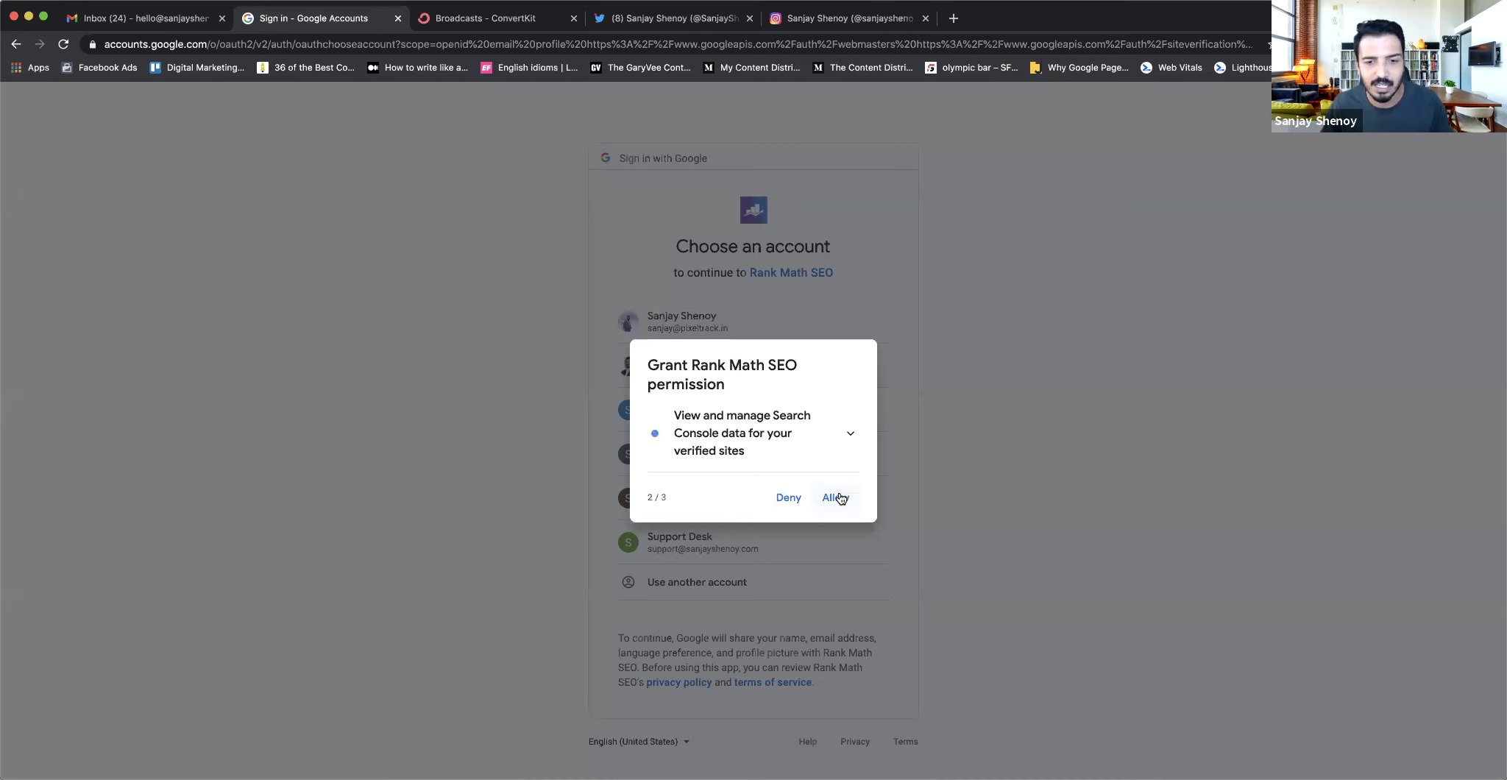
{"action": "left_click", "coordinate": [840, 498]}
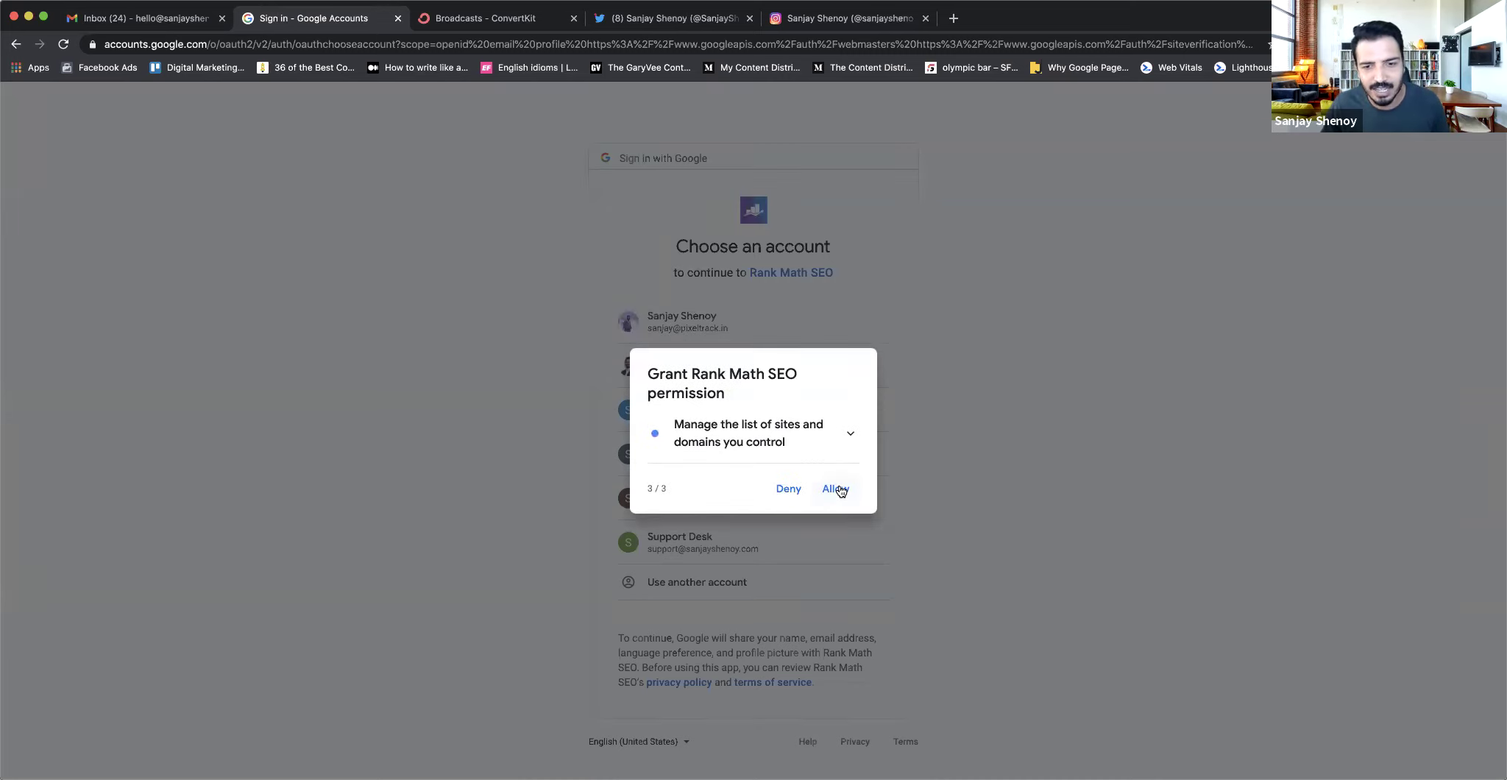
{"action": "left_click", "coordinate": [840, 490]}
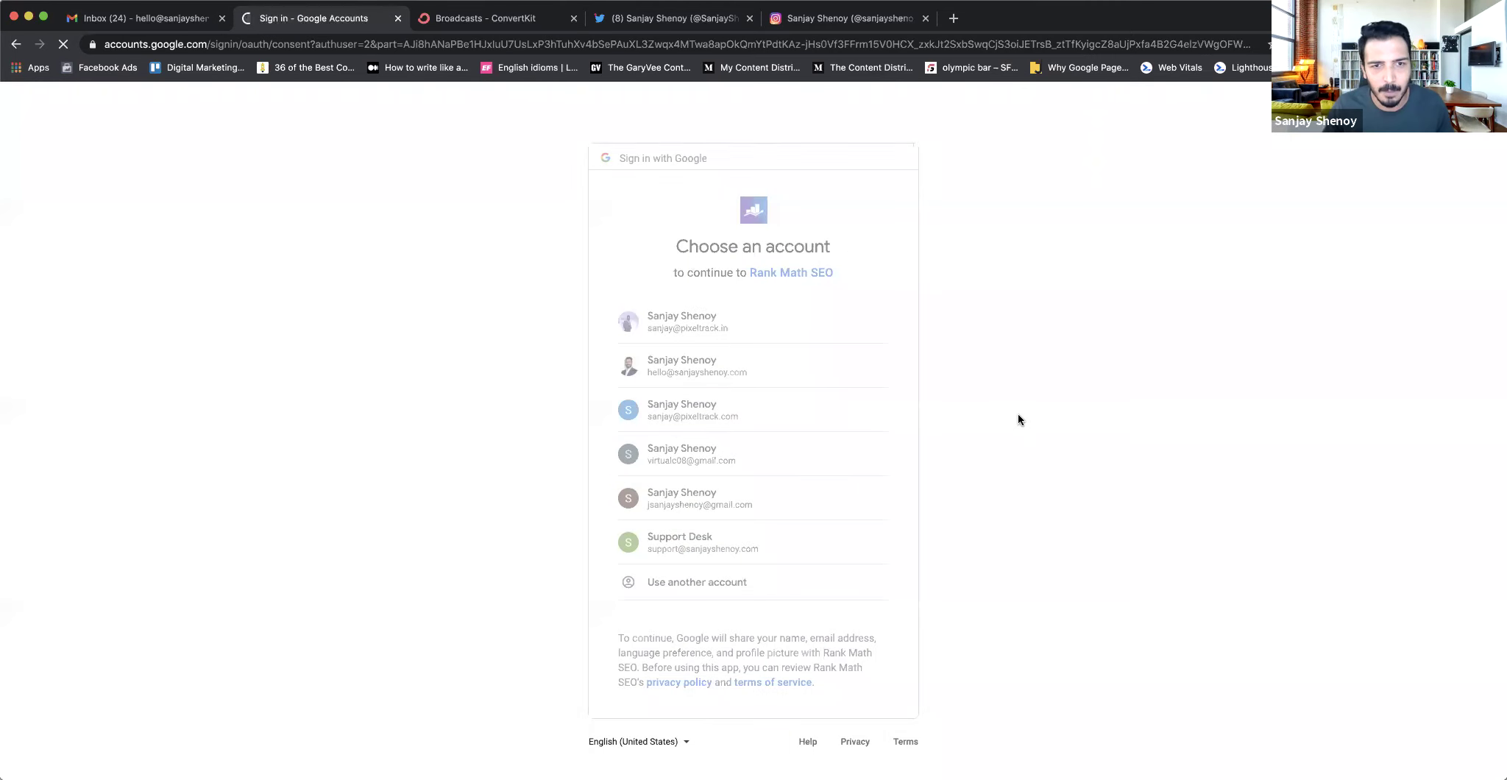
{"action": "scroll", "coordinate": [831, 519], "scroll_direction": "down", "scroll_amount": 1}
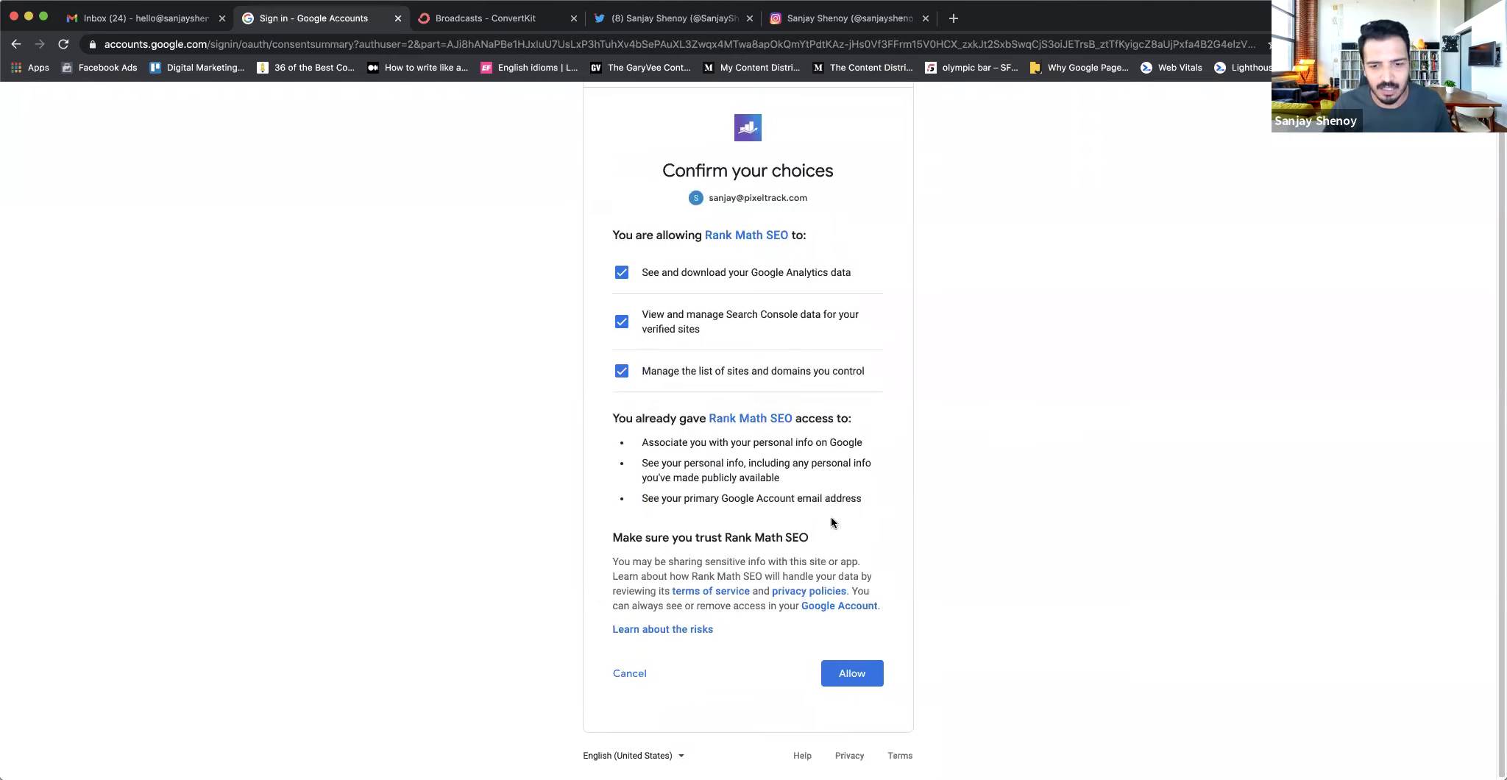
{"action": "left_click", "coordinate": [847, 674]}
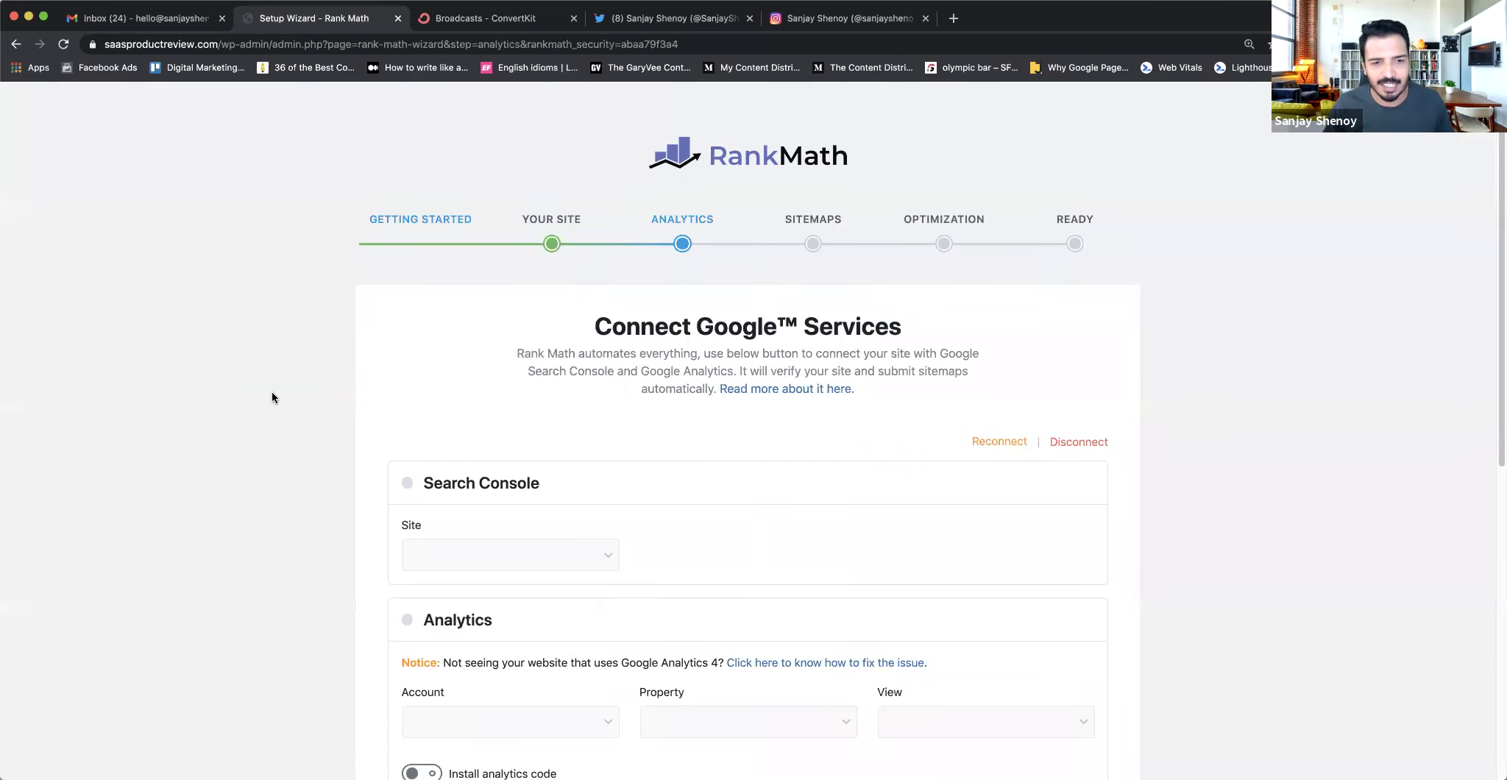
{"action": "scroll", "coordinate": [272, 397], "scroll_direction": "down", "scroll_amount": 3}
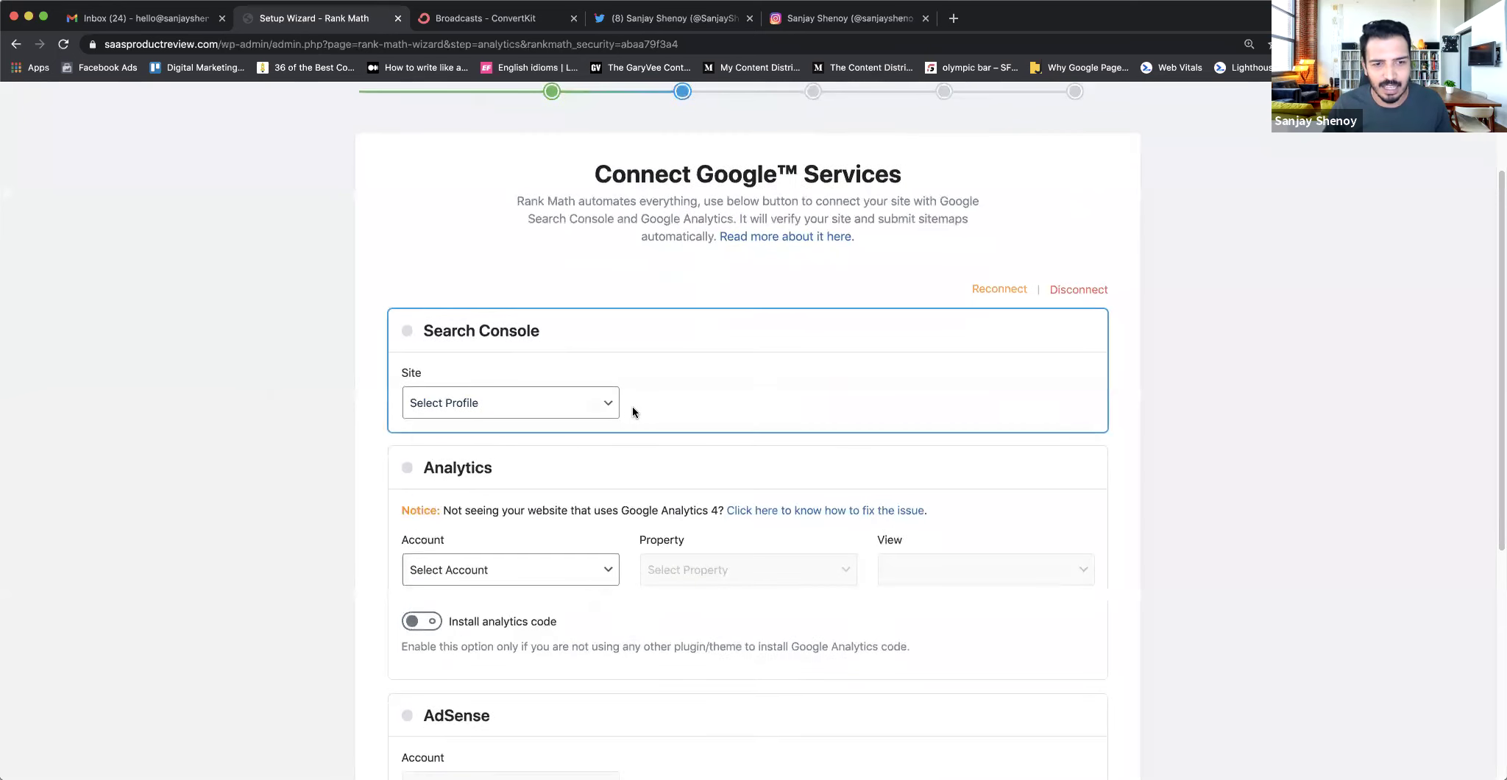
{"action": "left_click", "coordinate": [593, 404]}
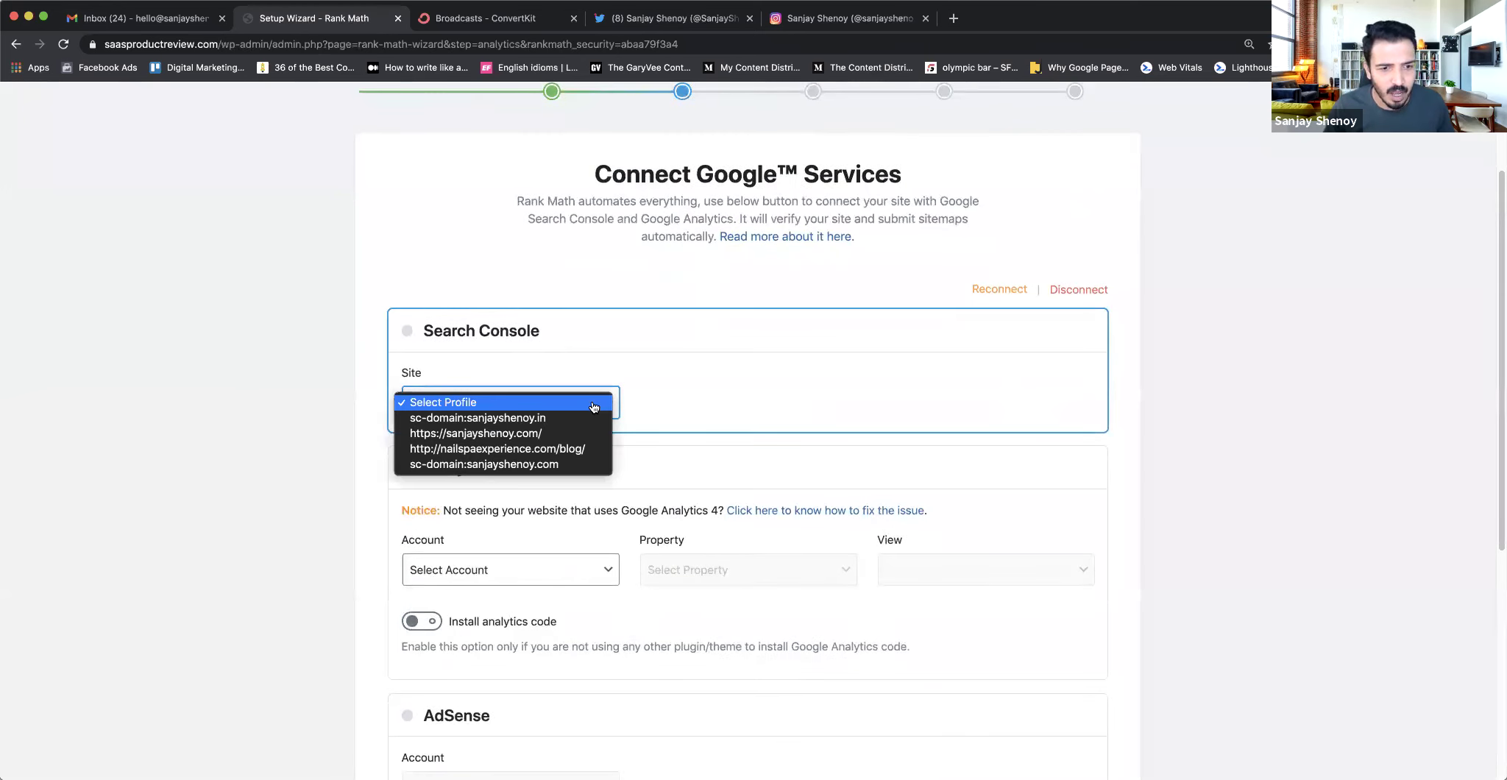
{"action": "left_click", "coordinate": [717, 355]}
{"action": "left_click", "coordinate": [579, 398]}
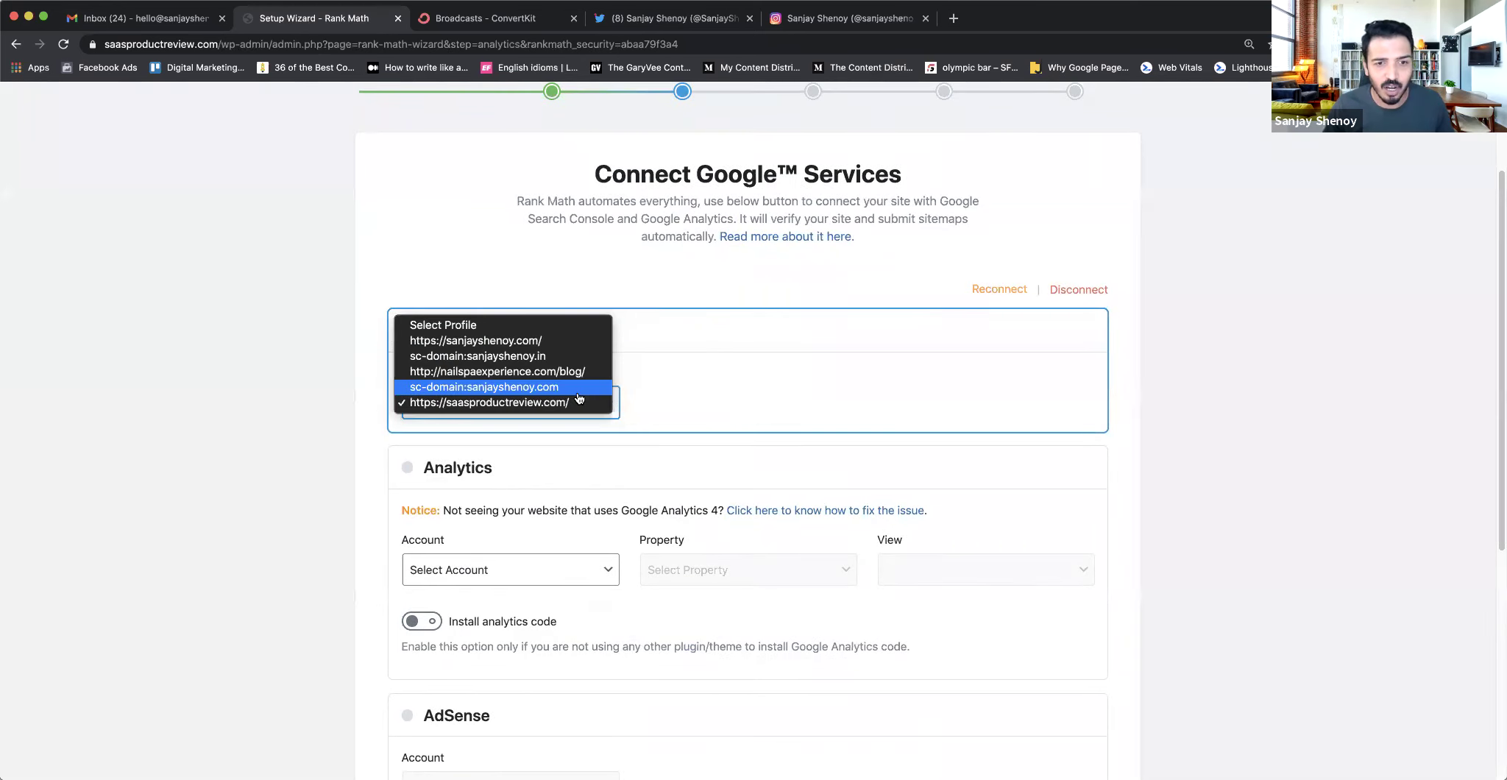
{"action": "left_click", "coordinate": [552, 403]}
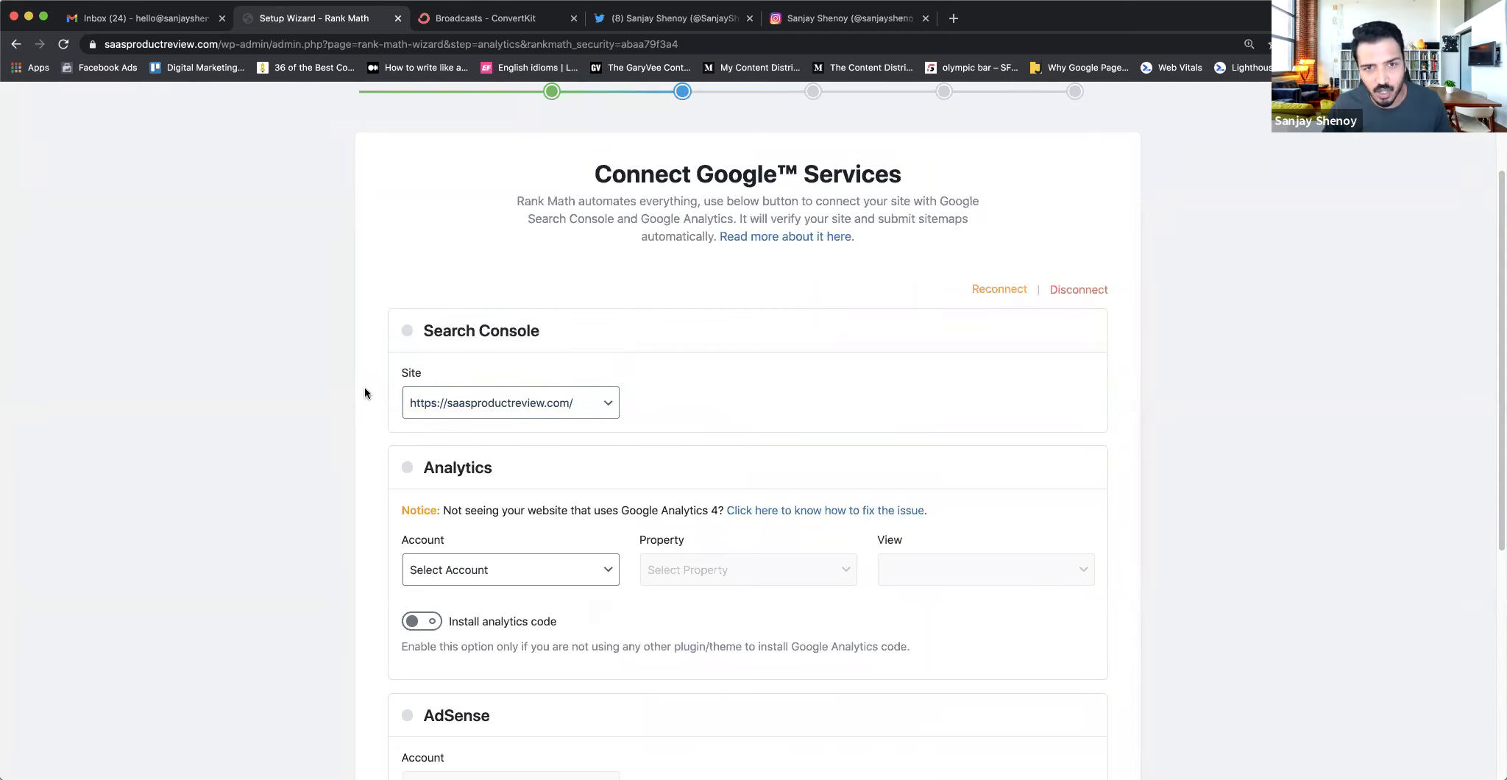
- Check the available Analytics accounts and try out the Install analytics code option, leaving both unset
{"action": "scroll", "coordinate": [363, 386], "scroll_direction": "down", "scroll_amount": 3}
{"action": "left_click", "coordinate": [534, 461]}
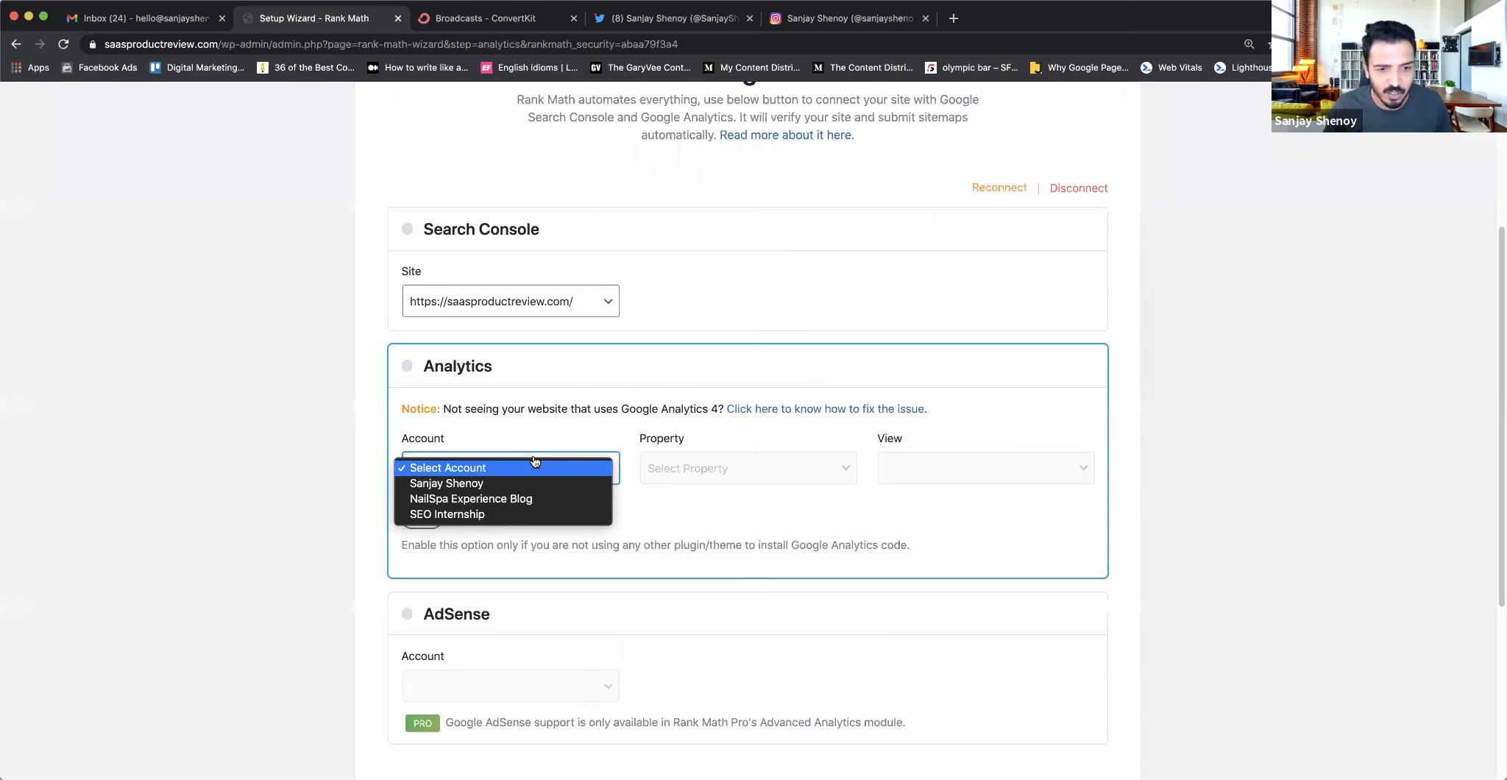
{"action": "left_click", "coordinate": [579, 428]}
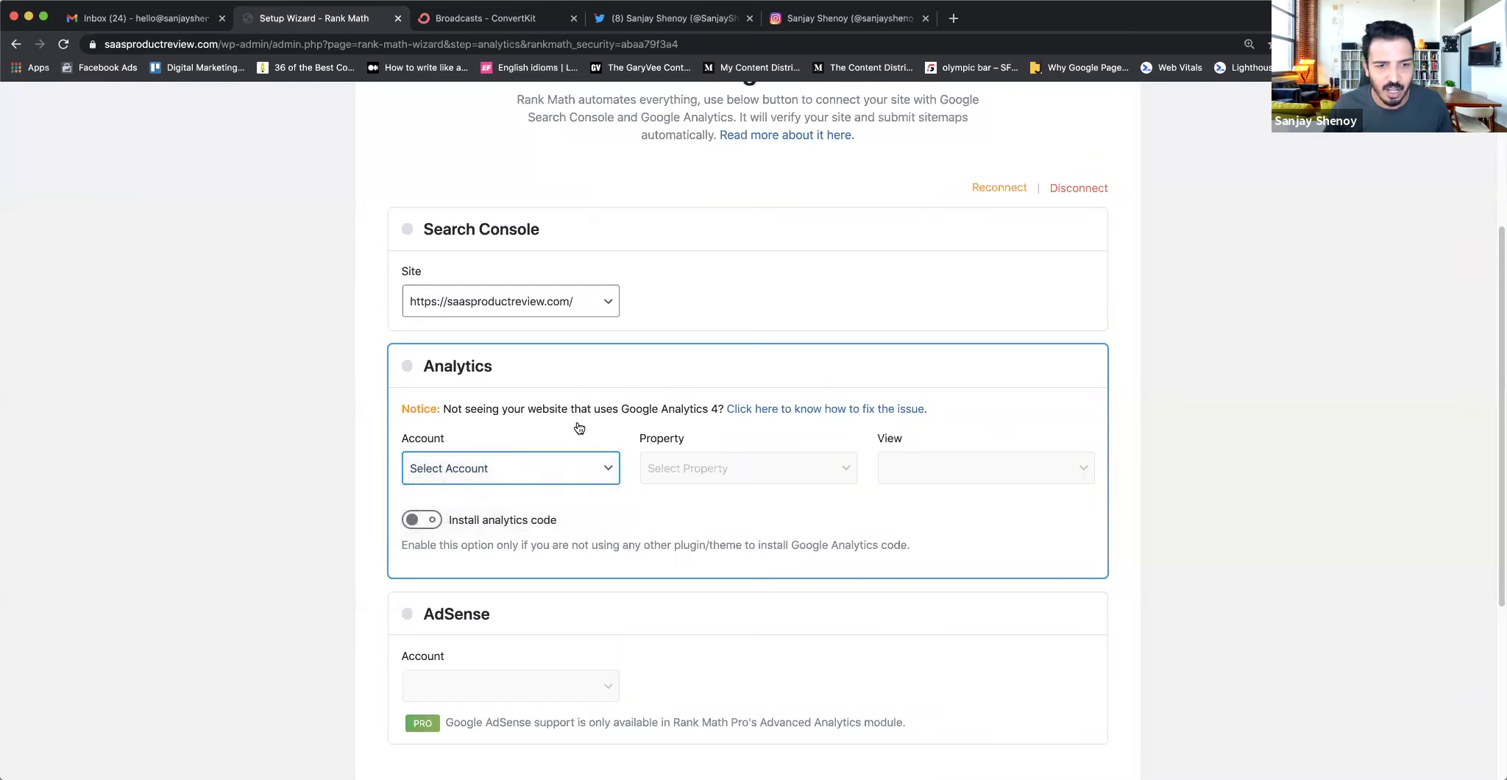
{"action": "left_click", "coordinate": [430, 521]}
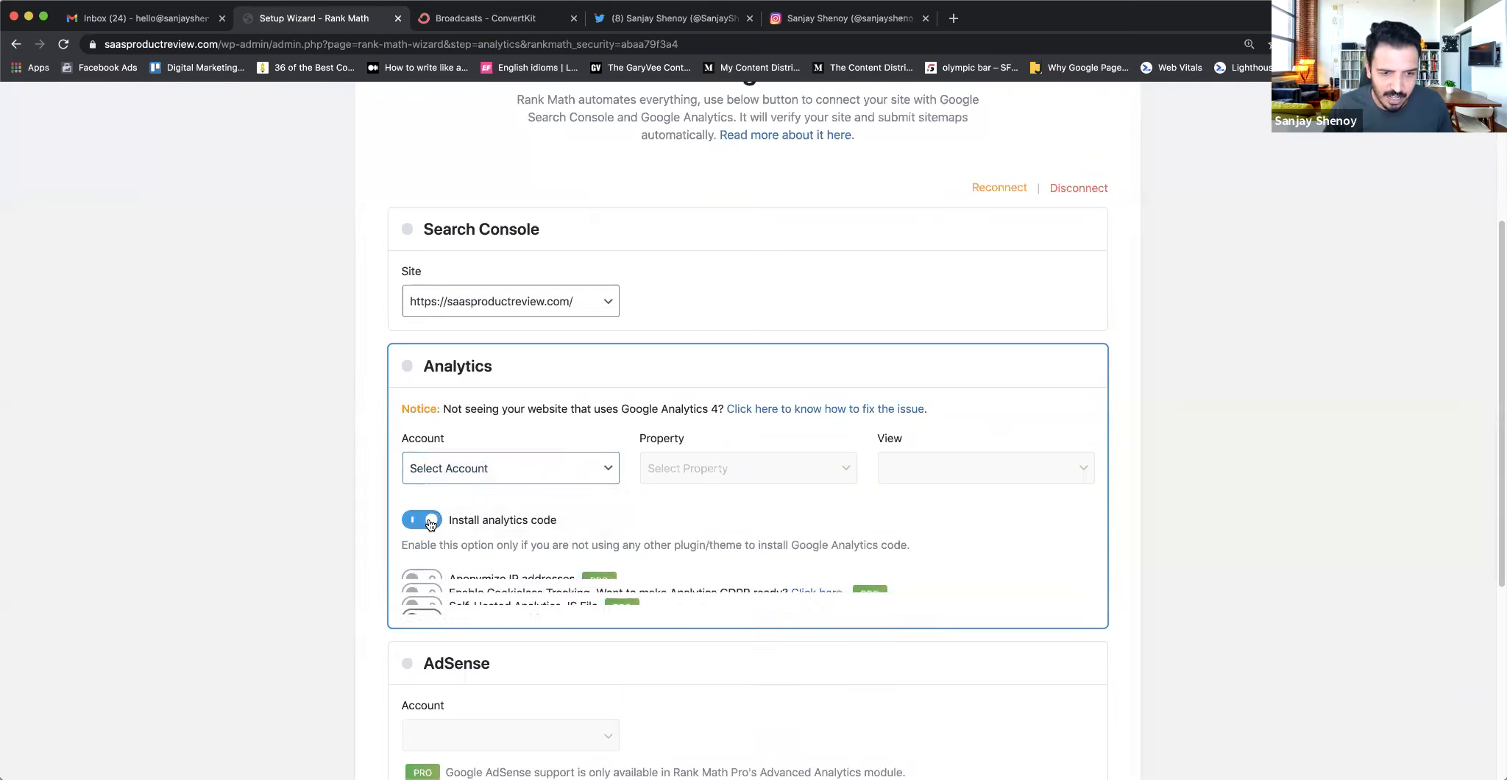
{"action": "scroll", "coordinate": [510, 512], "scroll_direction": "down", "scroll_amount": 1}
{"action": "left_click", "coordinate": [555, 461]}
{"action": "left_click", "coordinate": [320, 439]}
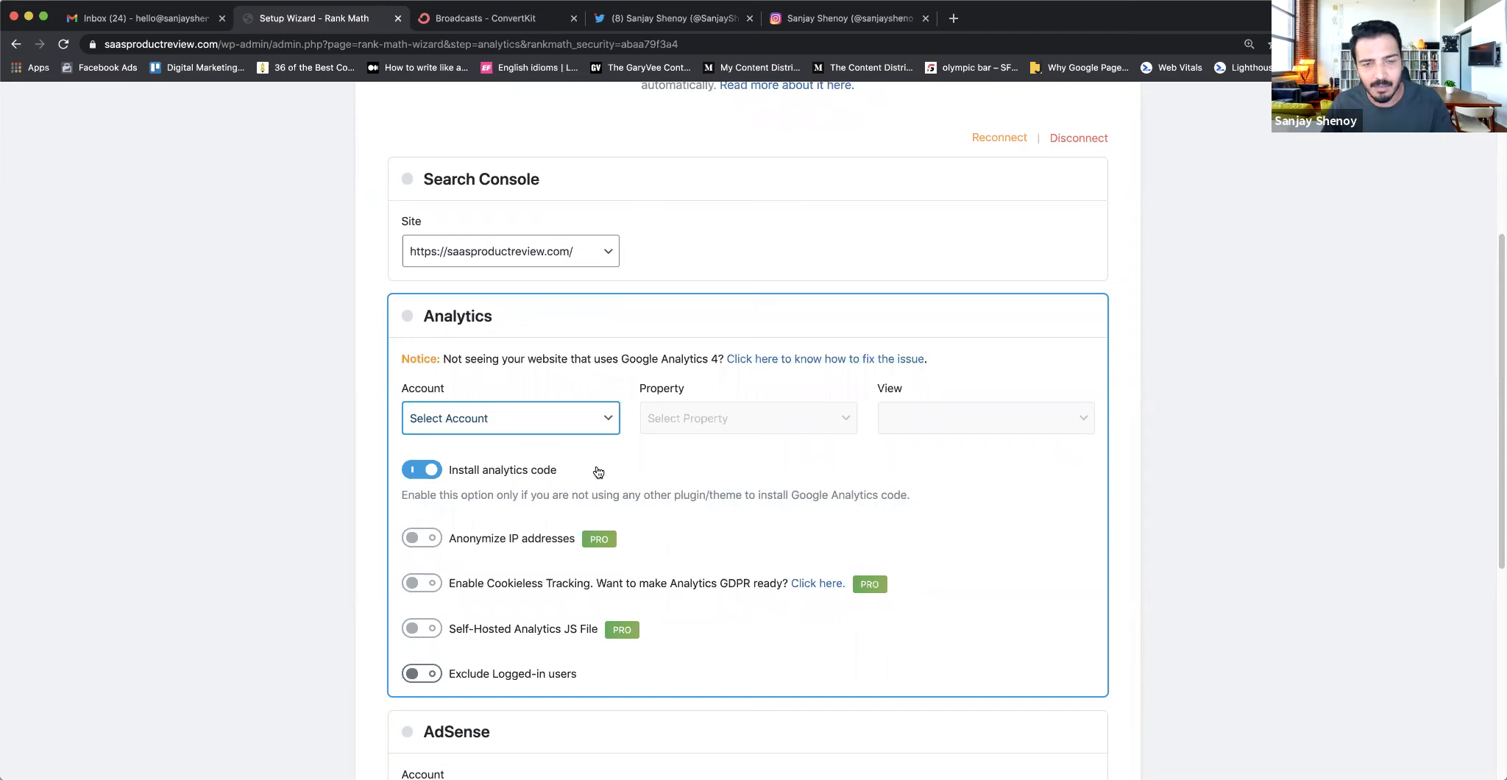
{"action": "left_click", "coordinate": [423, 475]}
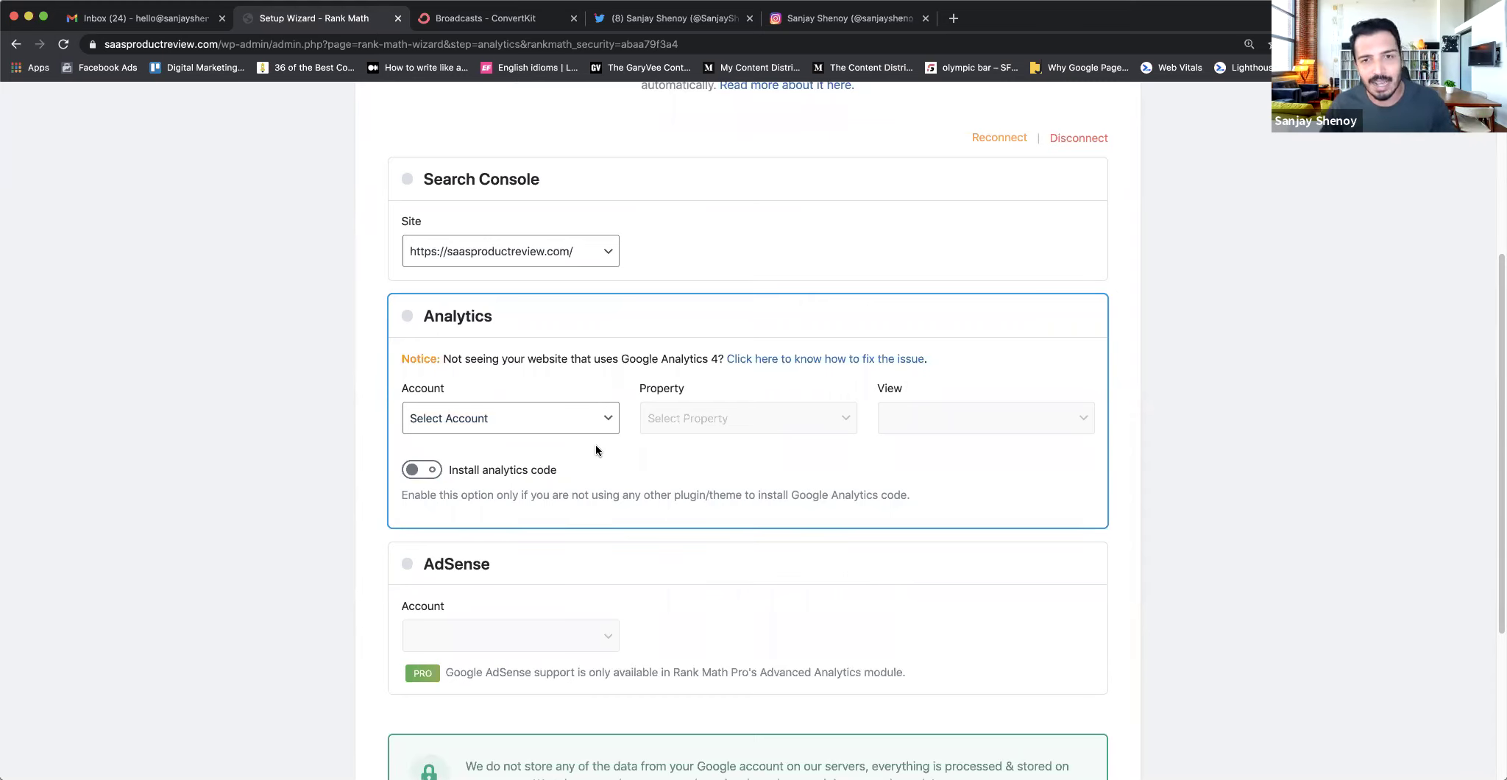
- Save the Analytics stage without an Analytics or AdSense account and continue to the Sitemaps stage
{"action": "scroll", "coordinate": [595, 445], "scroll_direction": "down", "scroll_amount": 3}
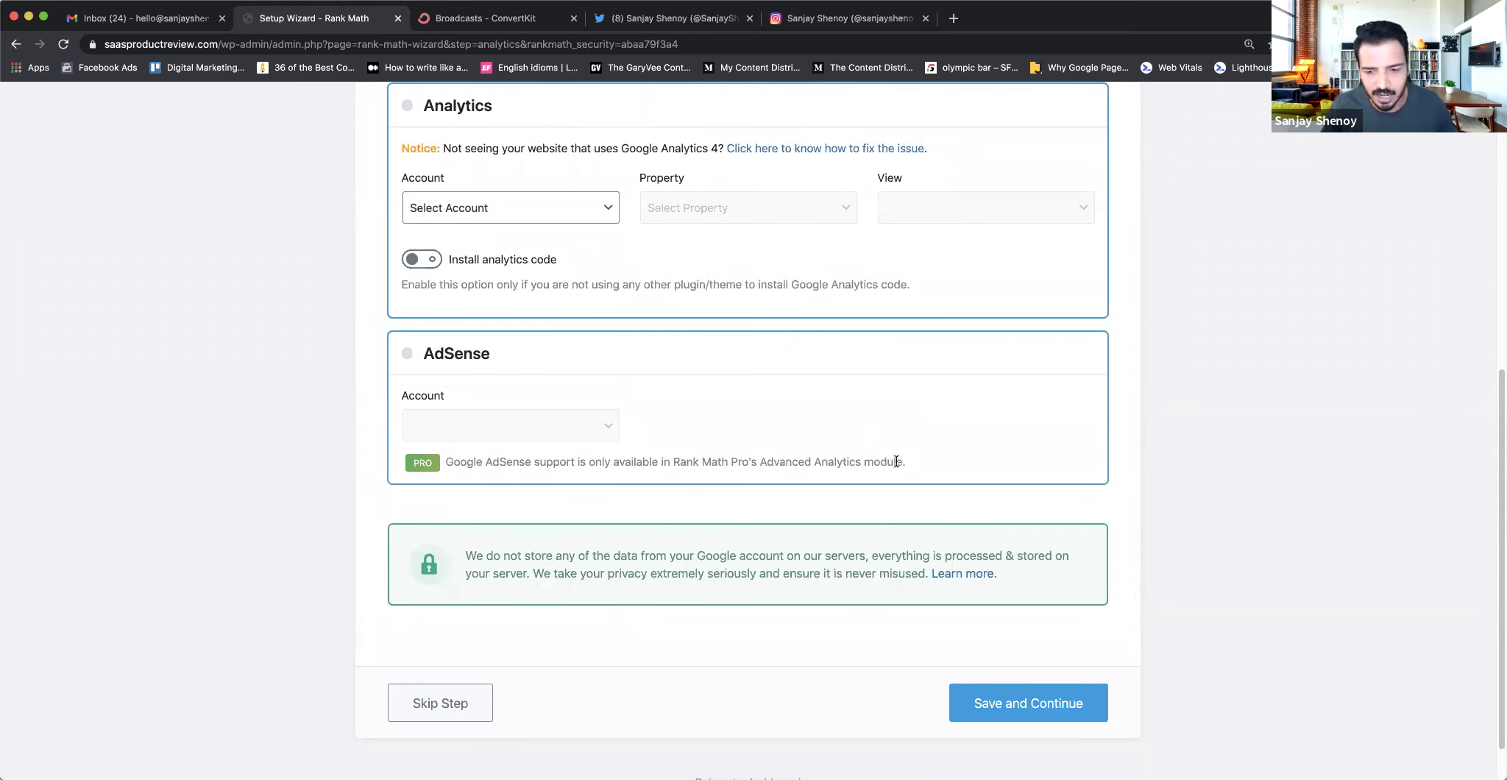
{"action": "scroll", "coordinate": [914, 522], "scroll_direction": "down", "scroll_amount": 1}
{"action": "left_click", "coordinate": [968, 674]}
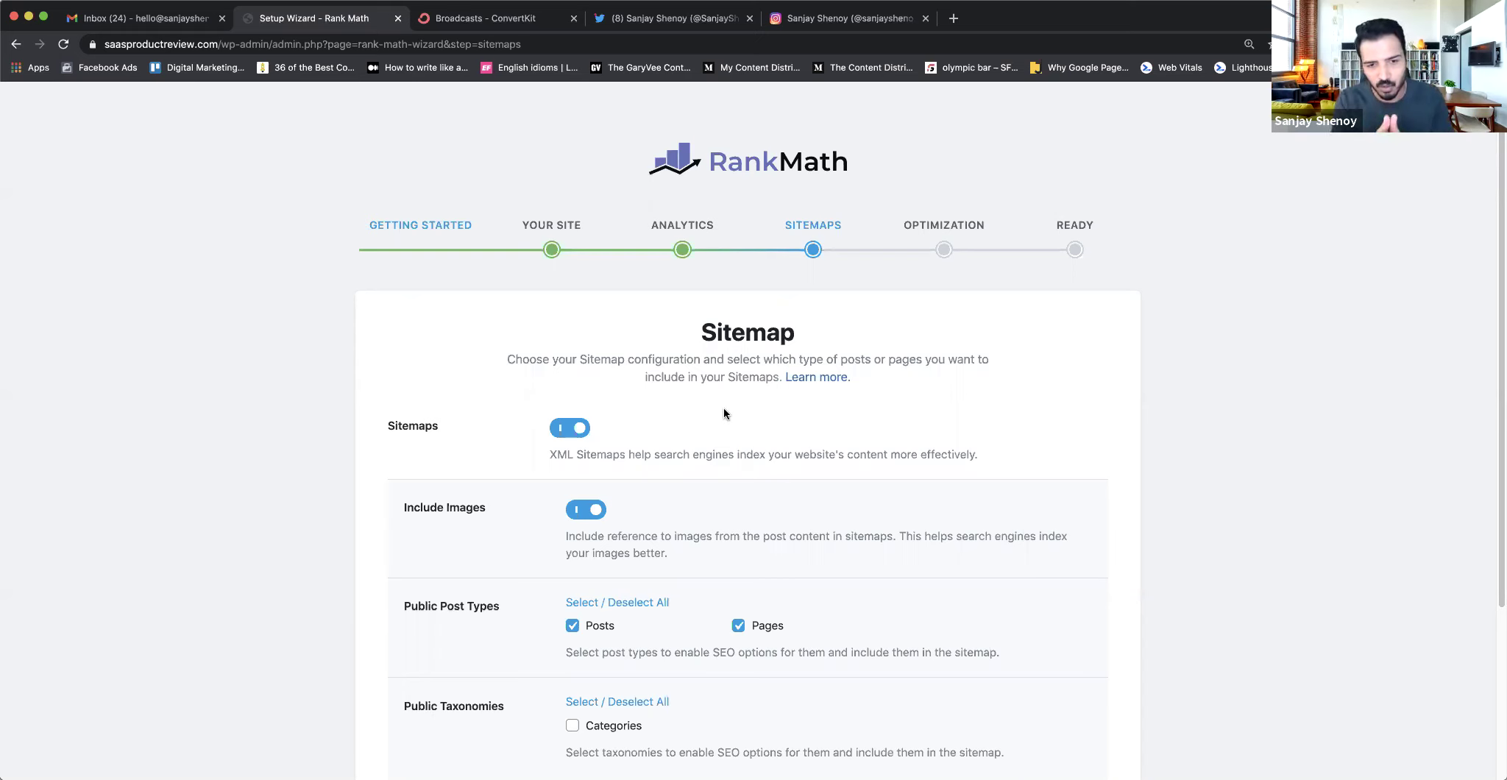
- Review the Sitemap settings and save them with sitemaps, images, posts and pages included and categories left out
{"action": "scroll", "coordinate": [693, 404], "scroll_direction": "down", "scroll_amount": 3}
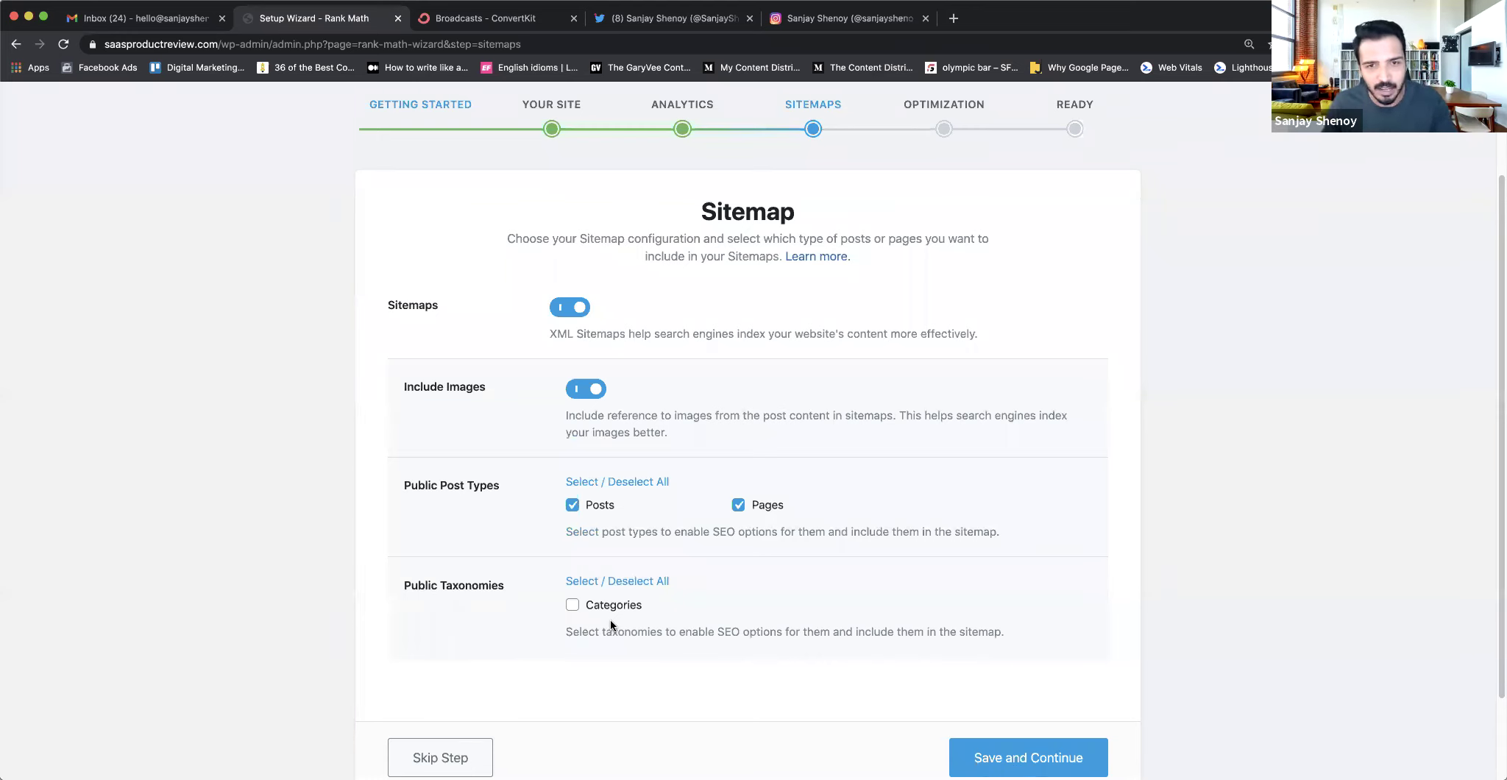
{"action": "scroll", "coordinate": [864, 590], "scroll_direction": "down", "scroll_amount": 1}
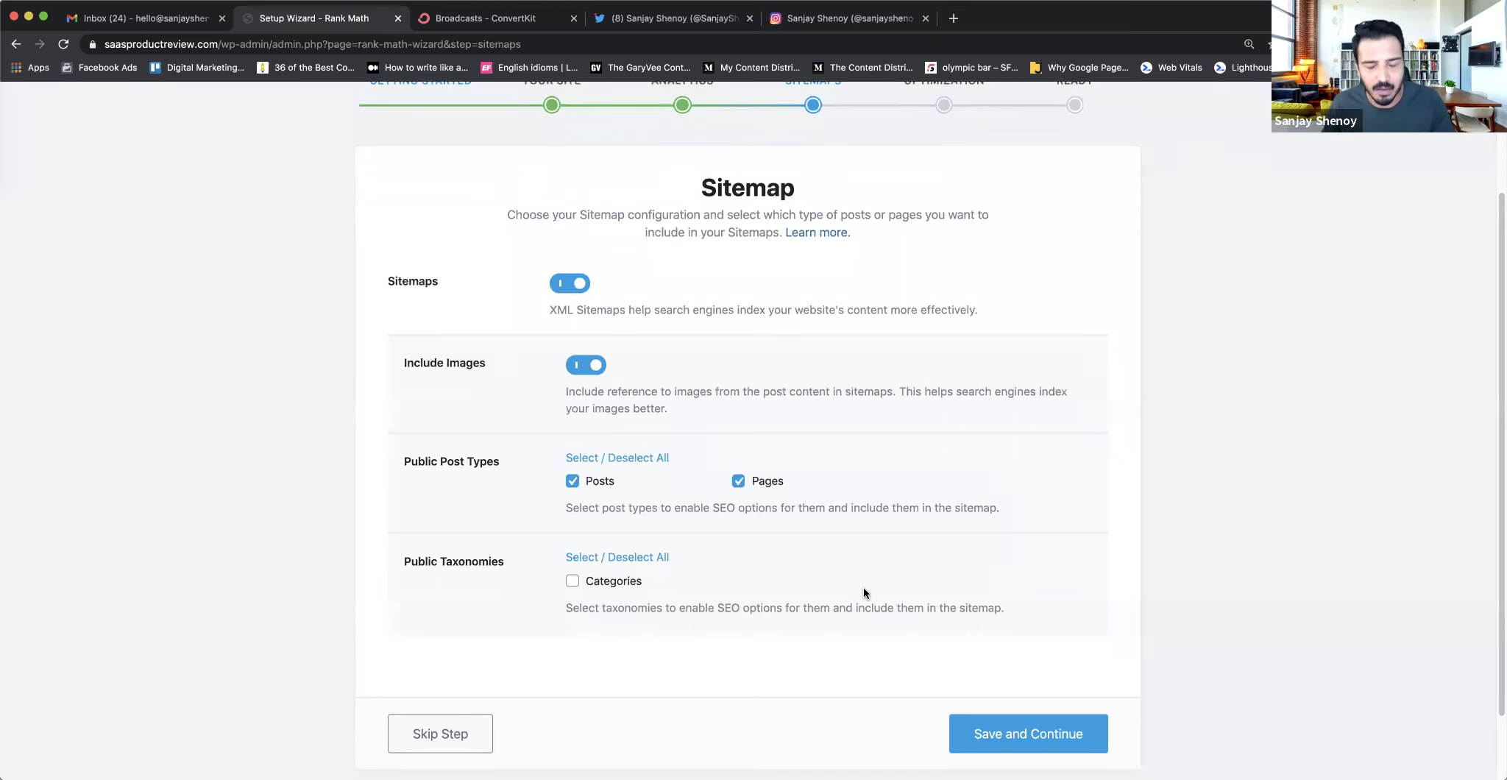
{"action": "scroll", "coordinate": [863, 588], "scroll_direction": "up", "scroll_amount": 2}
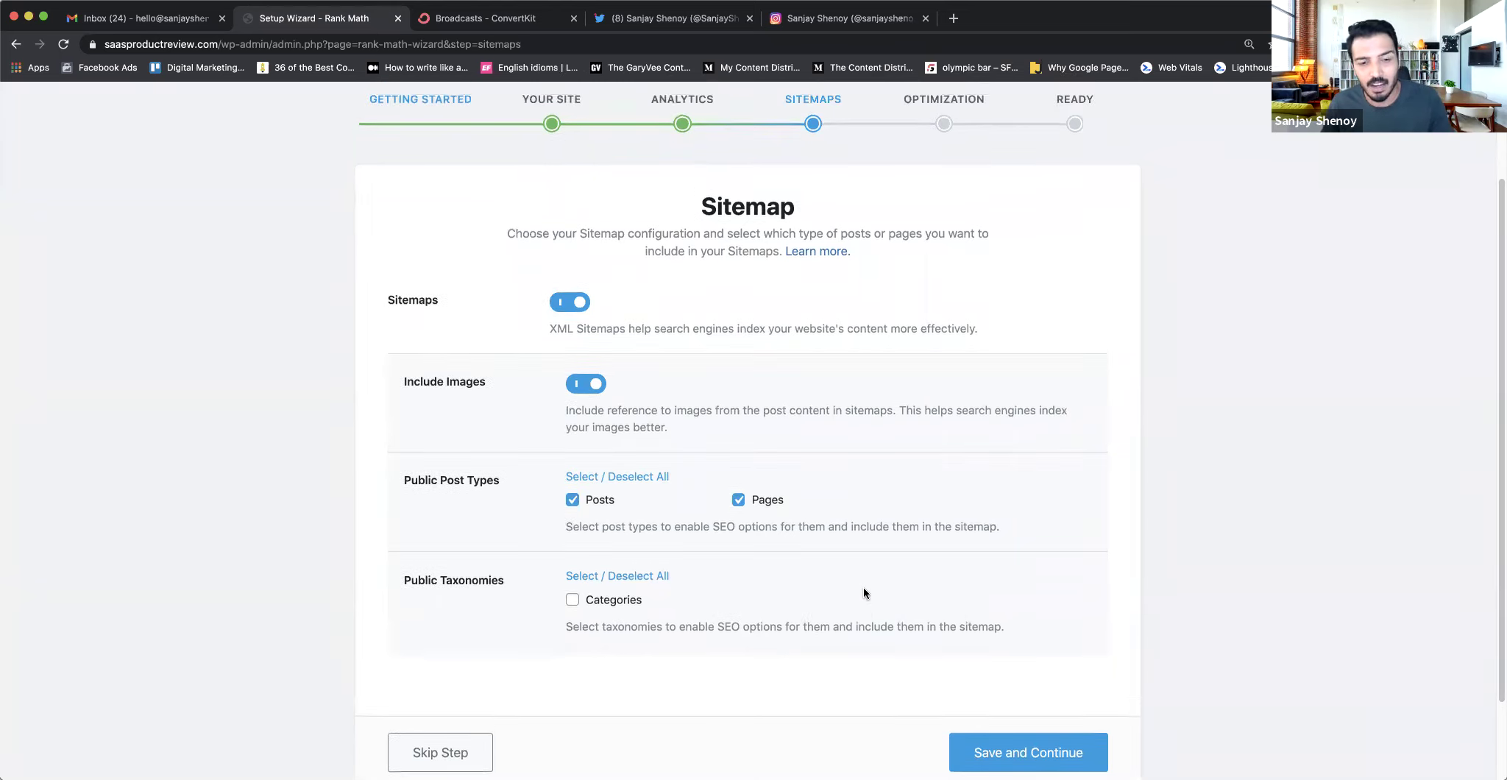
{"action": "scroll", "coordinate": [863, 587], "scroll_direction": "up", "scroll_amount": 3}
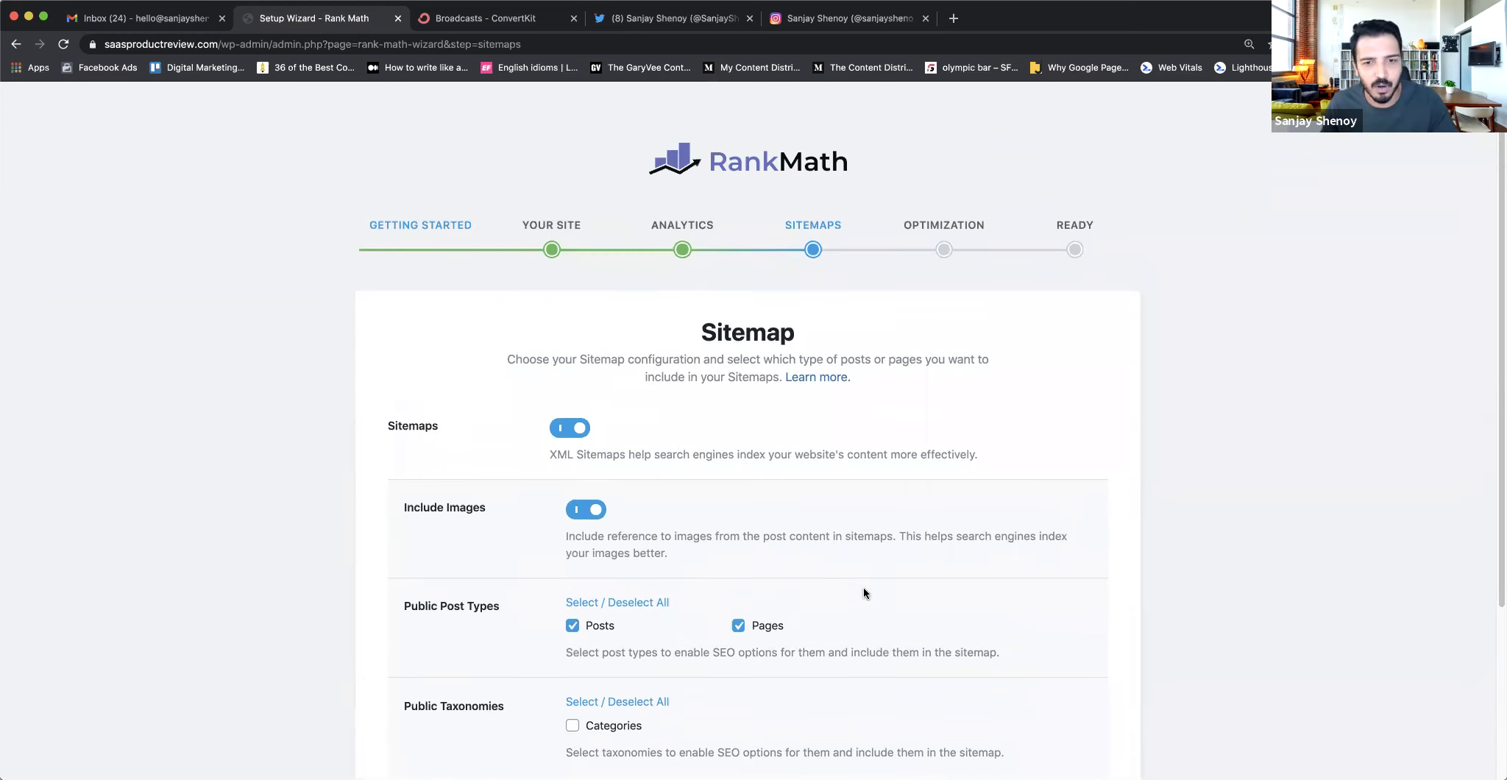
{"action": "scroll", "coordinate": [862, 586], "scroll_direction": "down", "scroll_amount": 6}
{"action": "left_click", "coordinate": [1020, 667]}
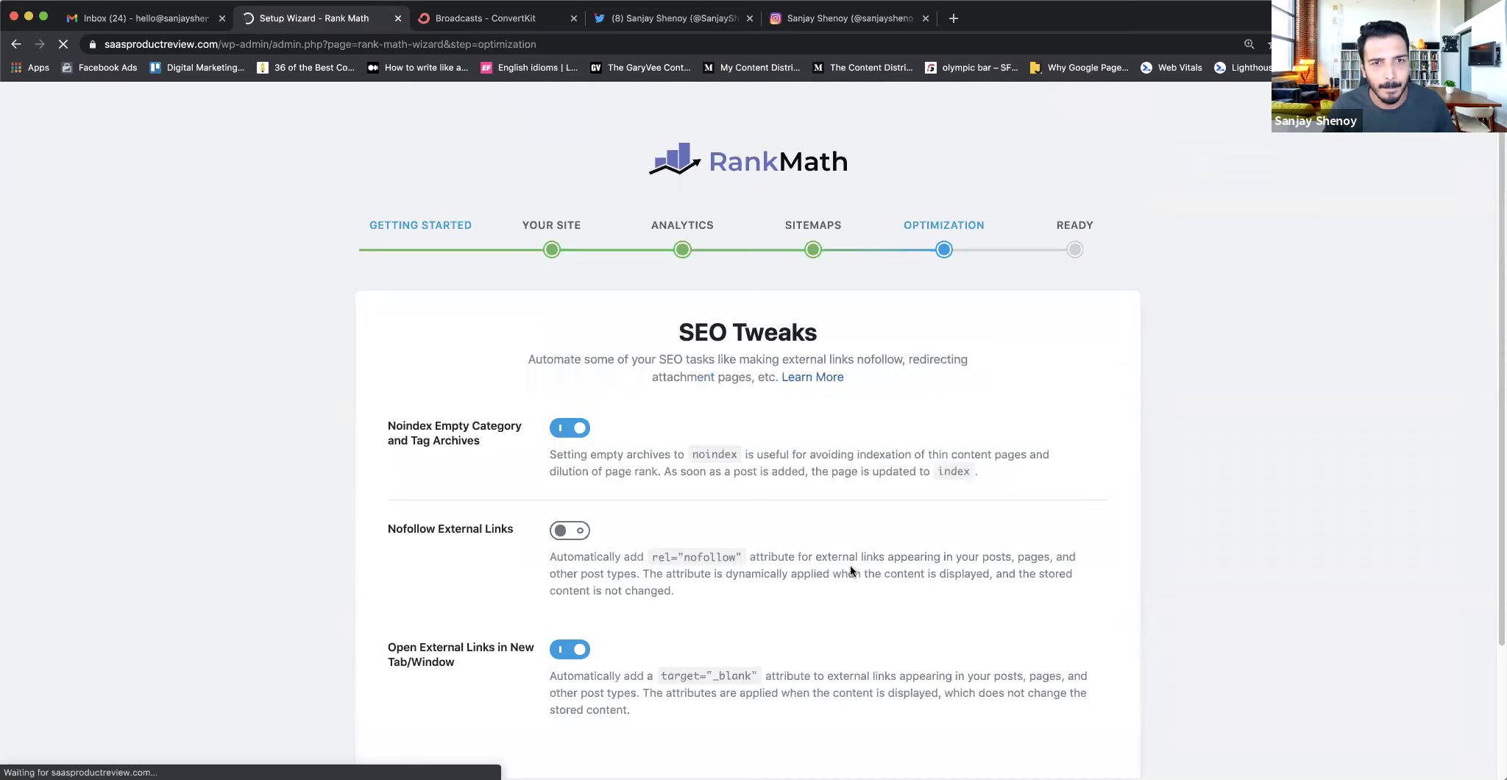
- Save the SEO Tweaks with empty archives on noindex, Nofollow External Links off and external links opening in a new tab
{"action": "scroll", "coordinate": [850, 568], "scroll_direction": "down", "scroll_amount": 3}
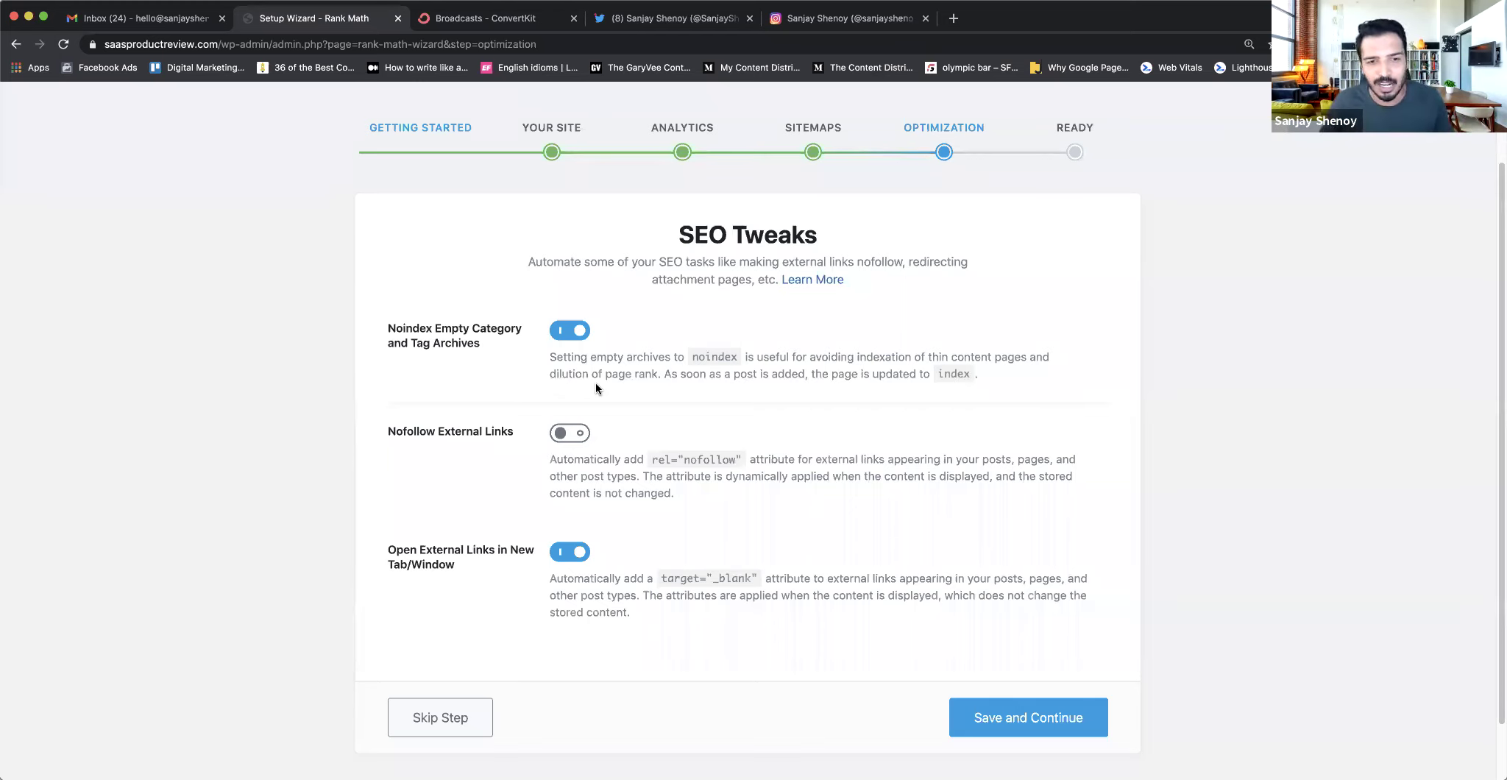
{"action": "scroll", "coordinate": [596, 387], "scroll_direction": "down", "scroll_amount": 1}
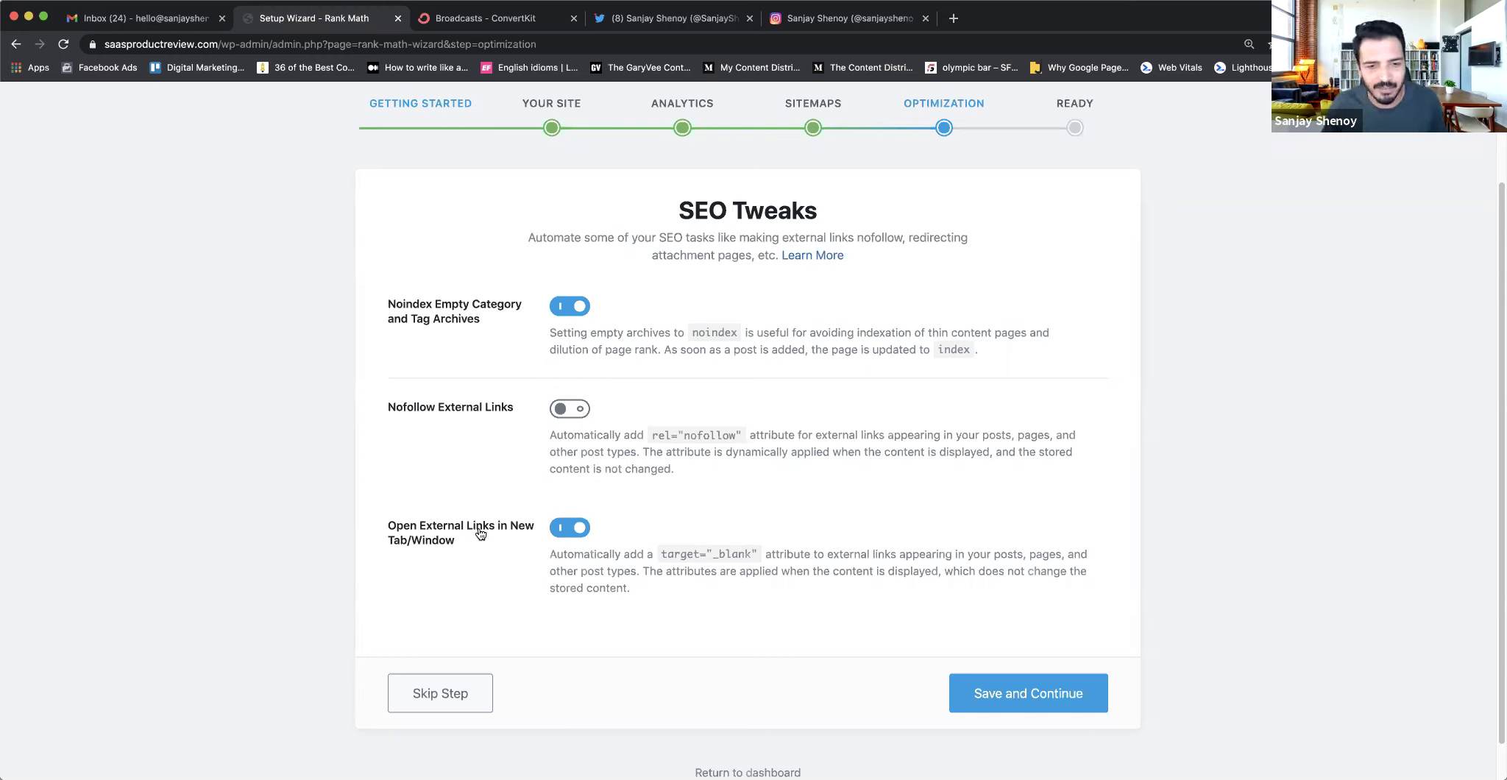
{"action": "left_click", "coordinate": [1055, 703]}
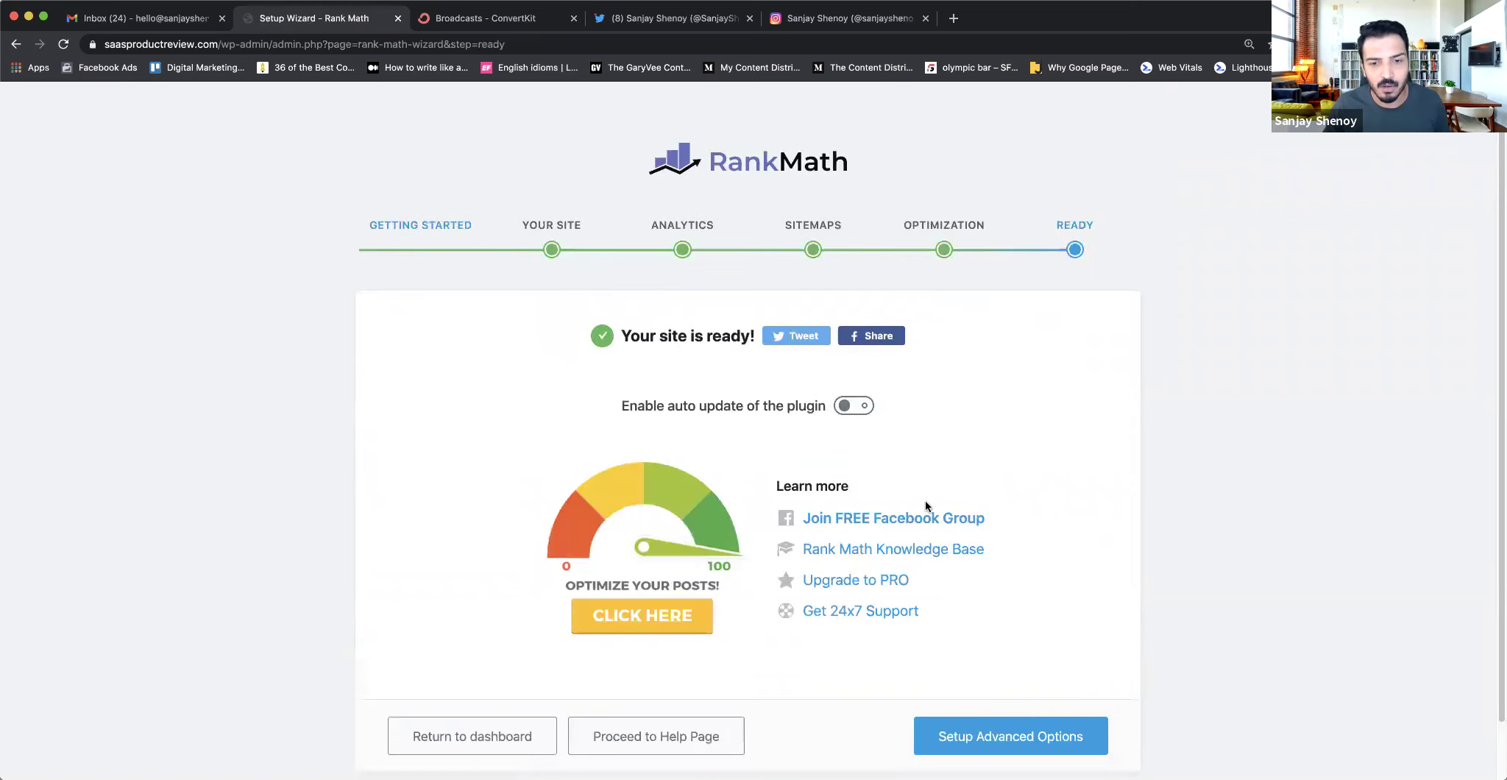
- Enable auto update of the plugin and proceed to the wizard's advanced options setup
{"action": "scroll", "coordinate": [940, 434], "scroll_direction": "down", "scroll_amount": 2}
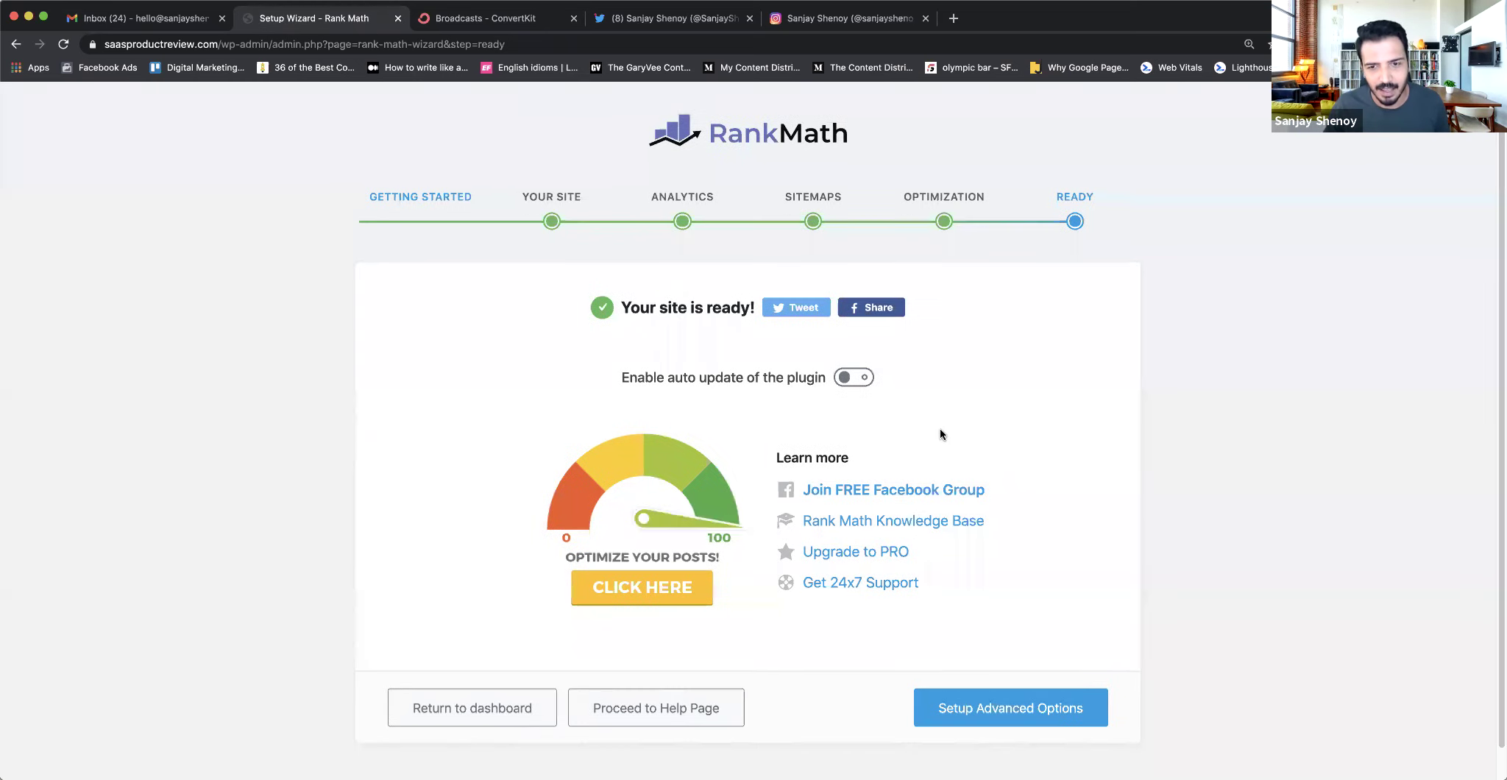
{"action": "left_click", "coordinate": [849, 356]}
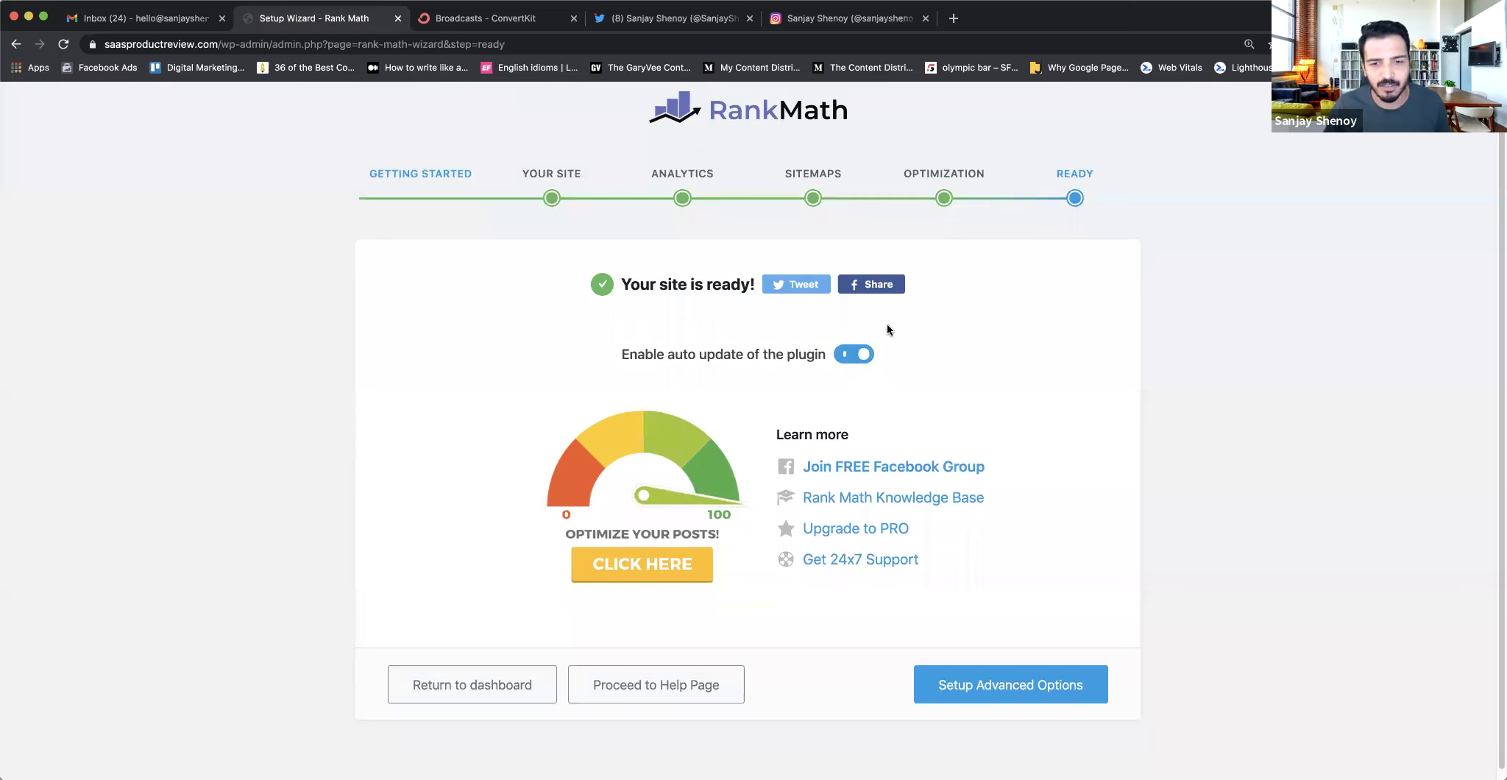
{"action": "left_click", "coordinate": [1009, 687]}
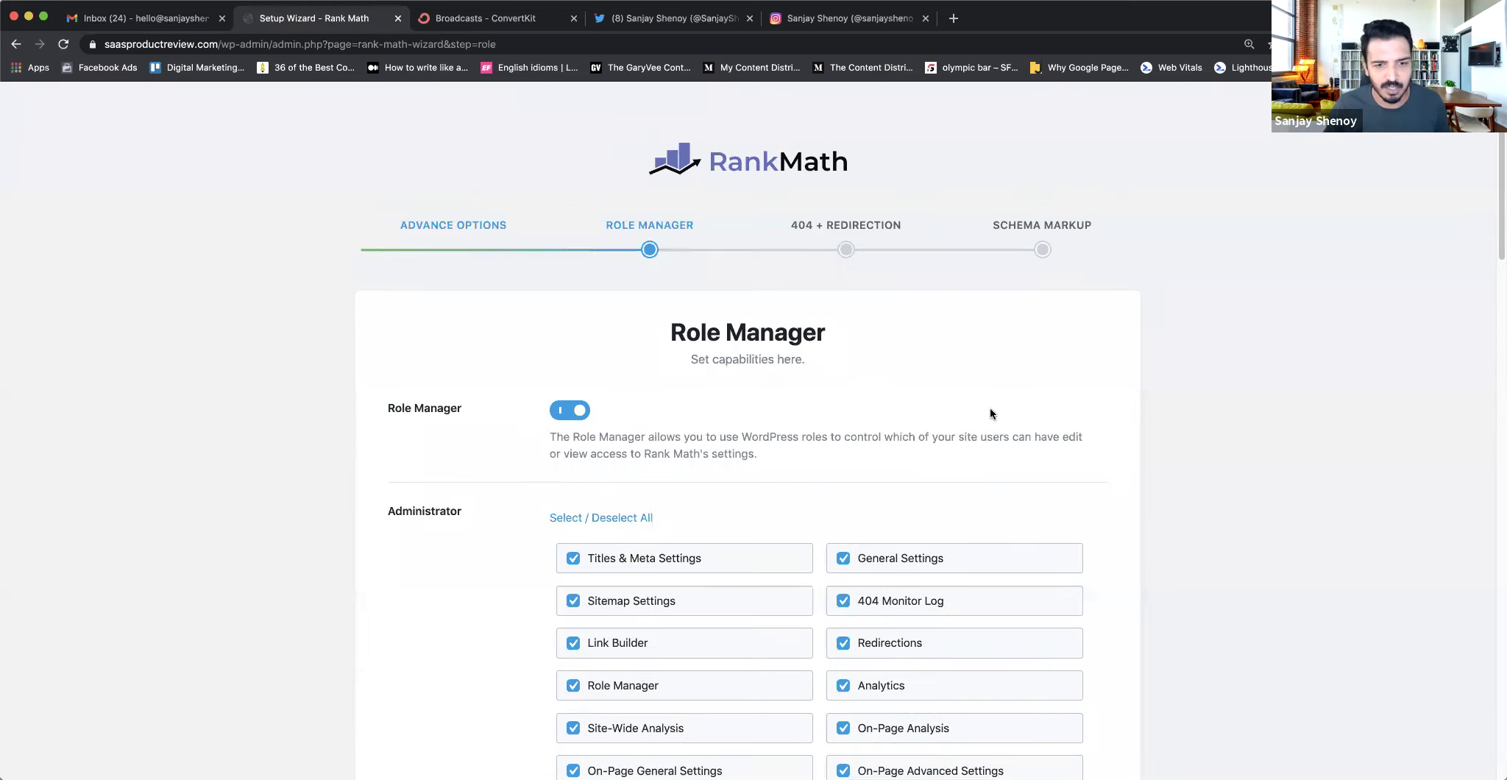
- Examine the Role Manager capabilities assigned to the Administrator, Editor, Author, Contributor and Subscriber roles
{"action": "scroll", "coordinate": [189, 340], "scroll_direction": "down", "scroll_amount": 3}
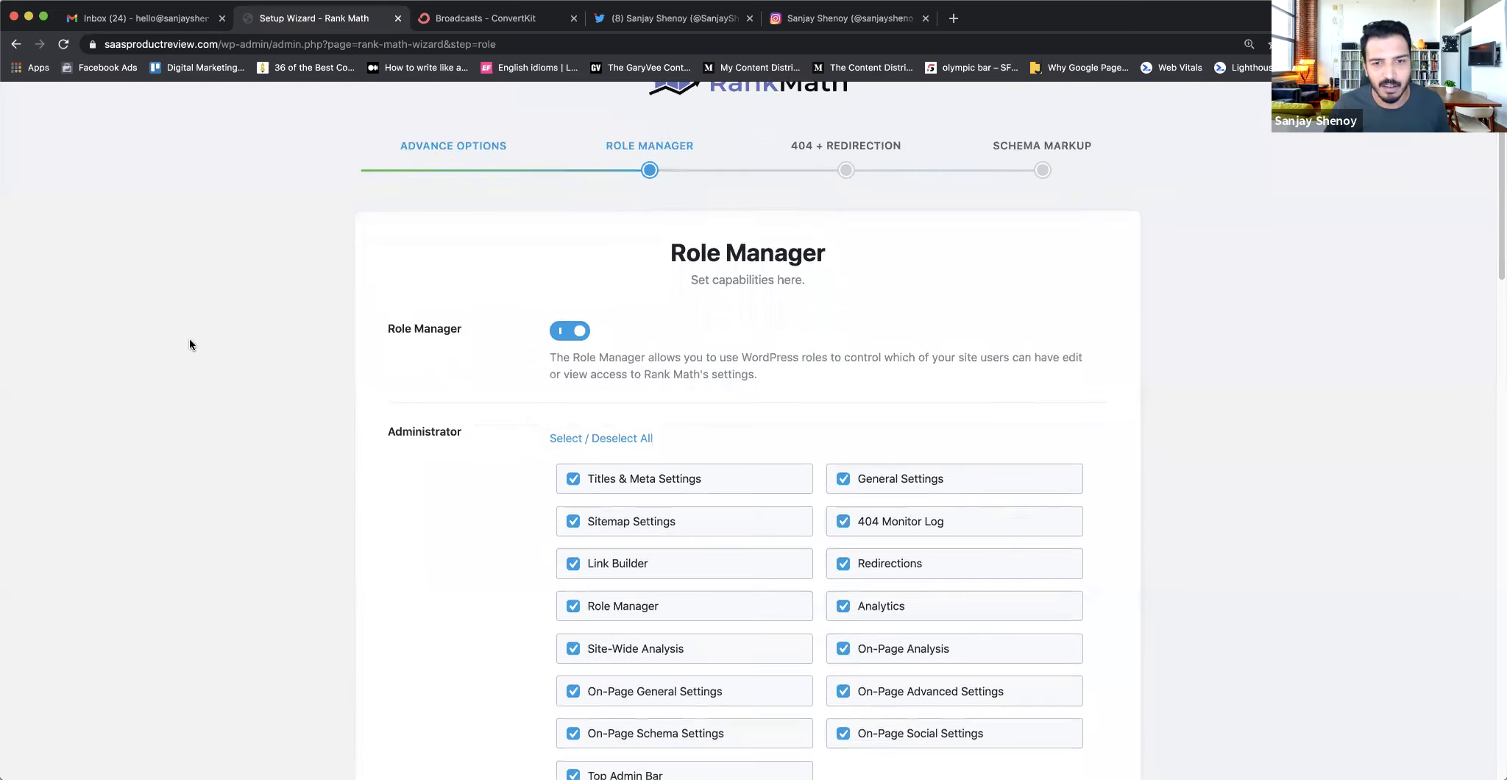
{"action": "scroll", "coordinate": [190, 340], "scroll_direction": "down", "scroll_amount": 1}
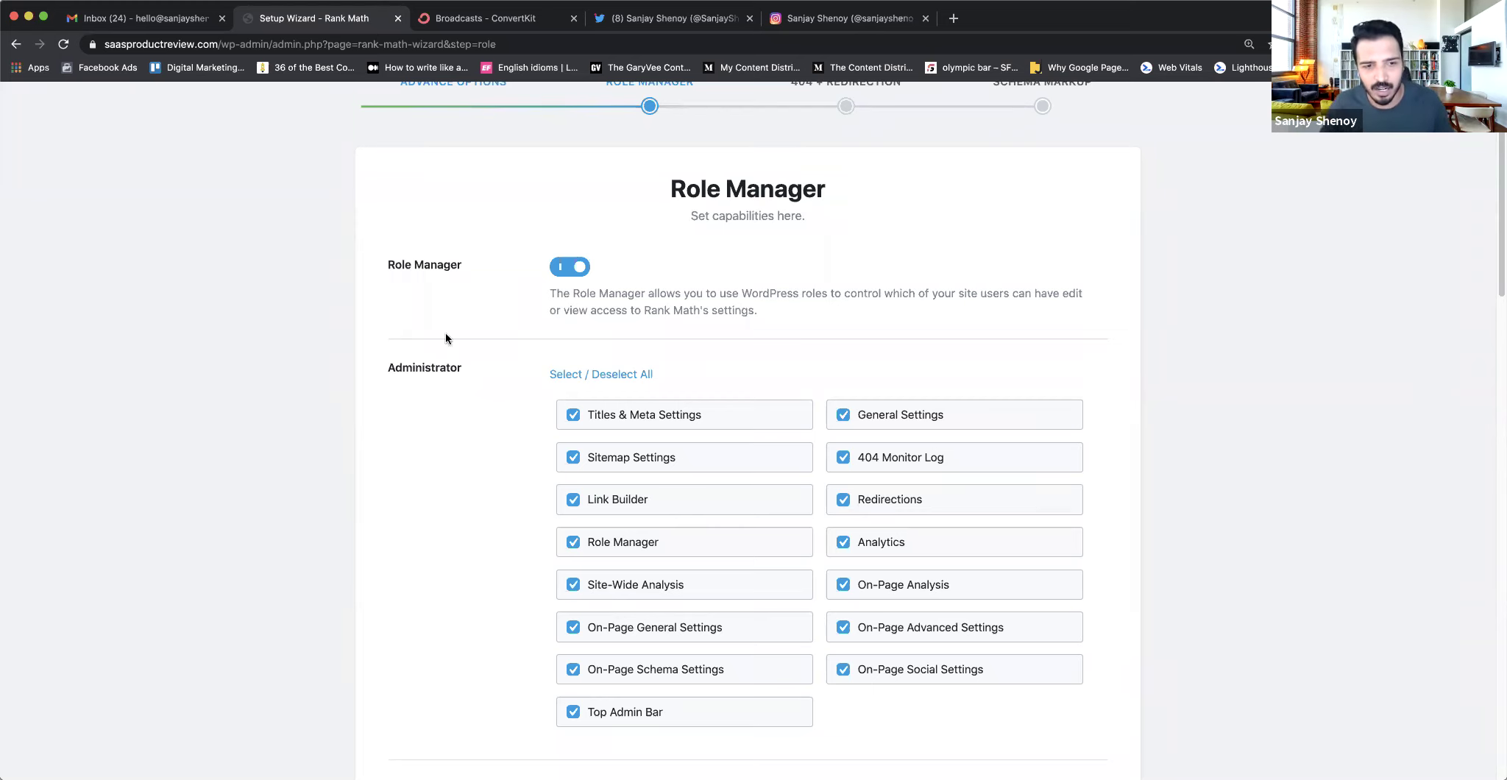
{"action": "scroll", "coordinate": [528, 390], "scroll_direction": "down", "scroll_amount": 2}
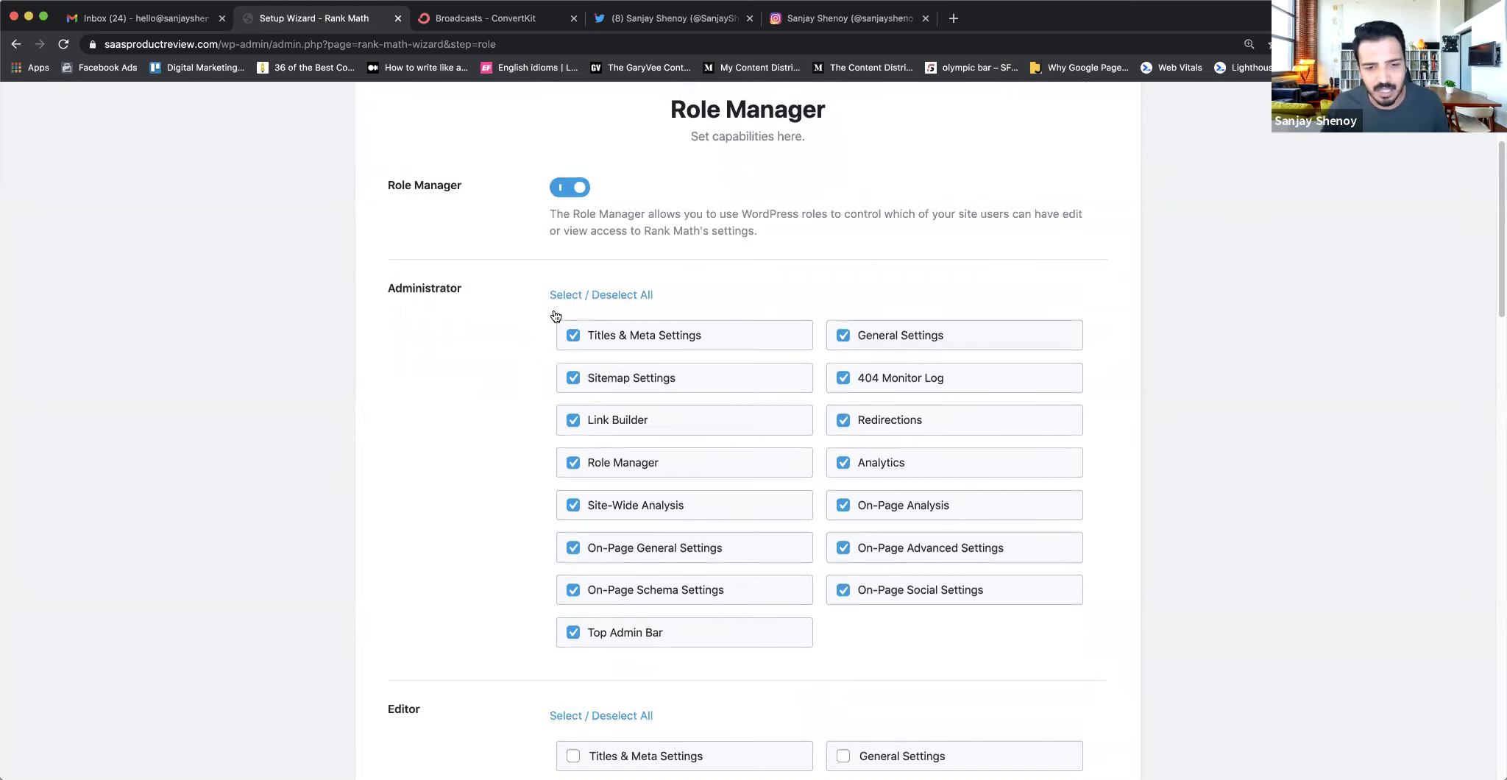
{"action": "scroll", "coordinate": [816, 508], "scroll_direction": "down", "scroll_amount": 10}
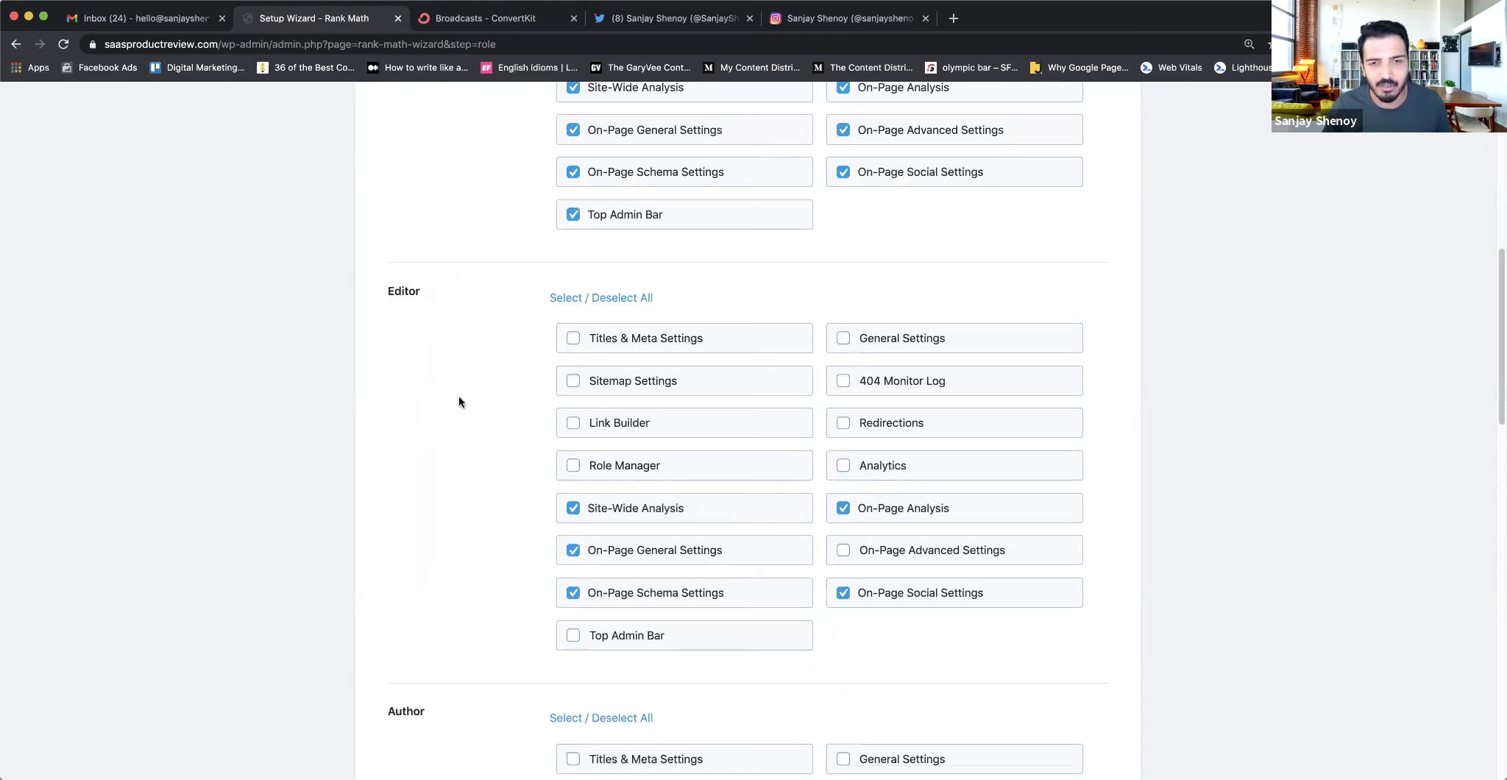
{"action": "scroll", "coordinate": [459, 402], "scroll_direction": "down", "scroll_amount": 3}
{"action": "scroll", "coordinate": [459, 243], "scroll_direction": "down", "scroll_amount": 20}
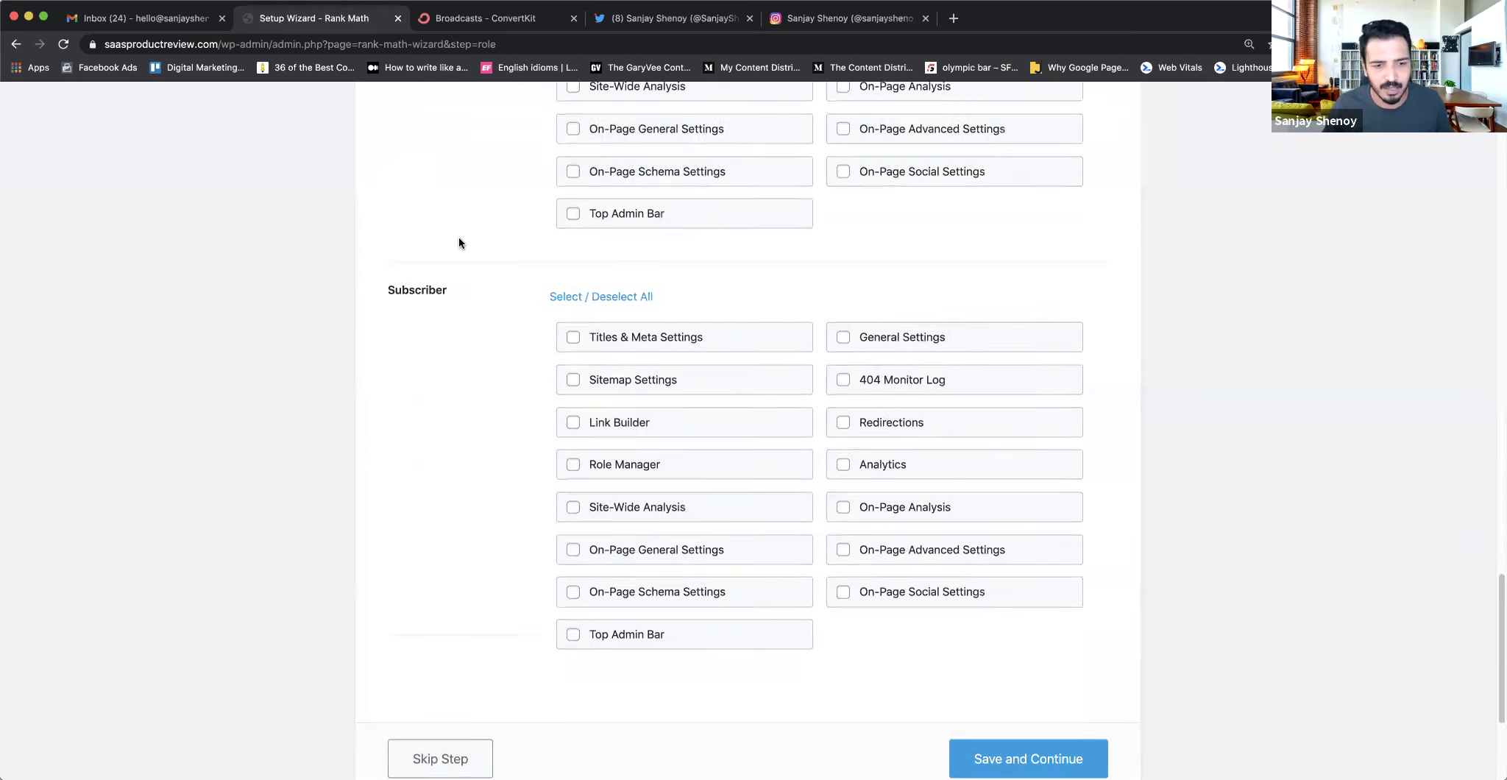
{"action": "scroll", "coordinate": [457, 242], "scroll_direction": "down", "scroll_amount": 2}
{"action": "scroll", "coordinate": [463, 343], "scroll_direction": "up", "scroll_amount": 10}
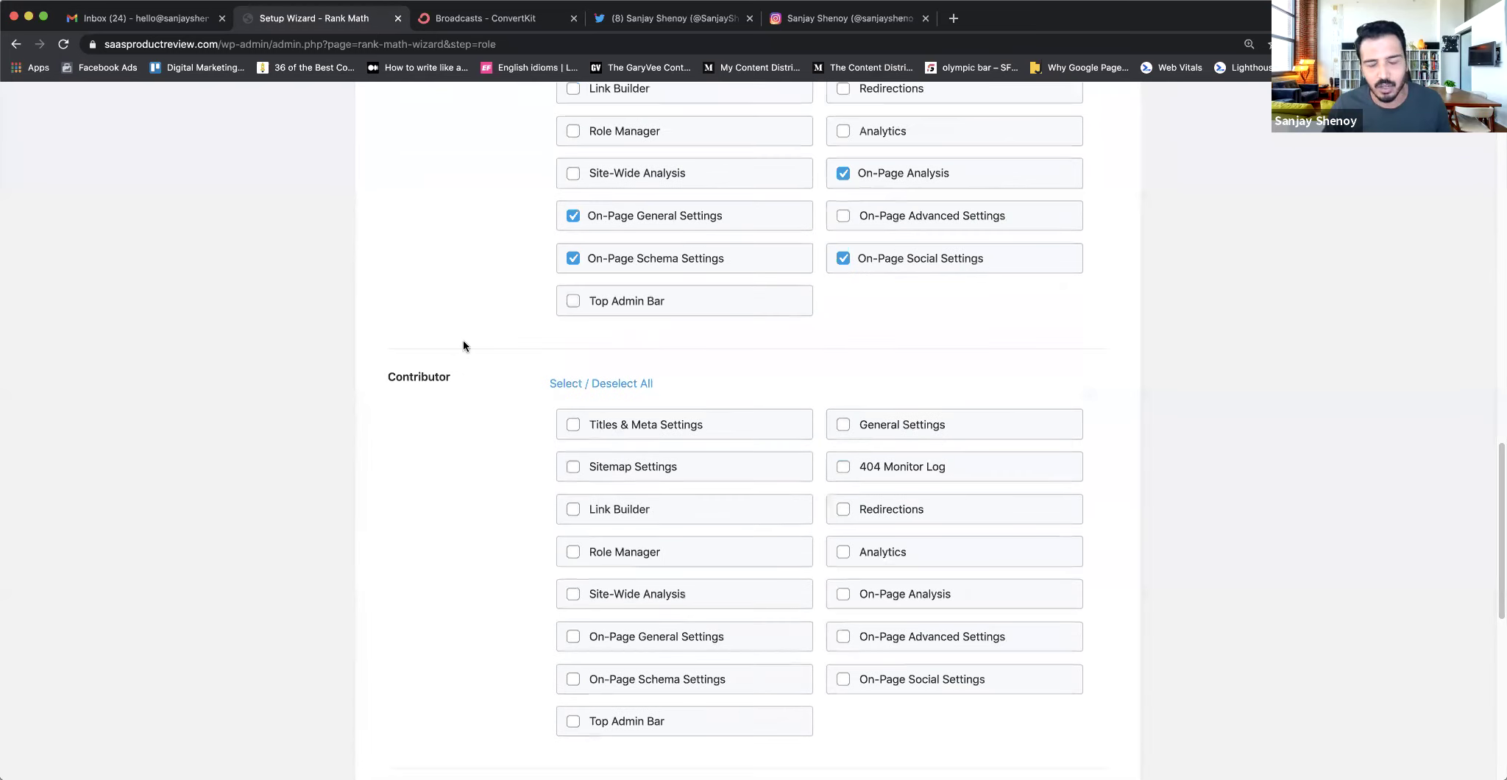
{"action": "scroll", "coordinate": [463, 343], "scroll_direction": "up", "scroll_amount": 20}
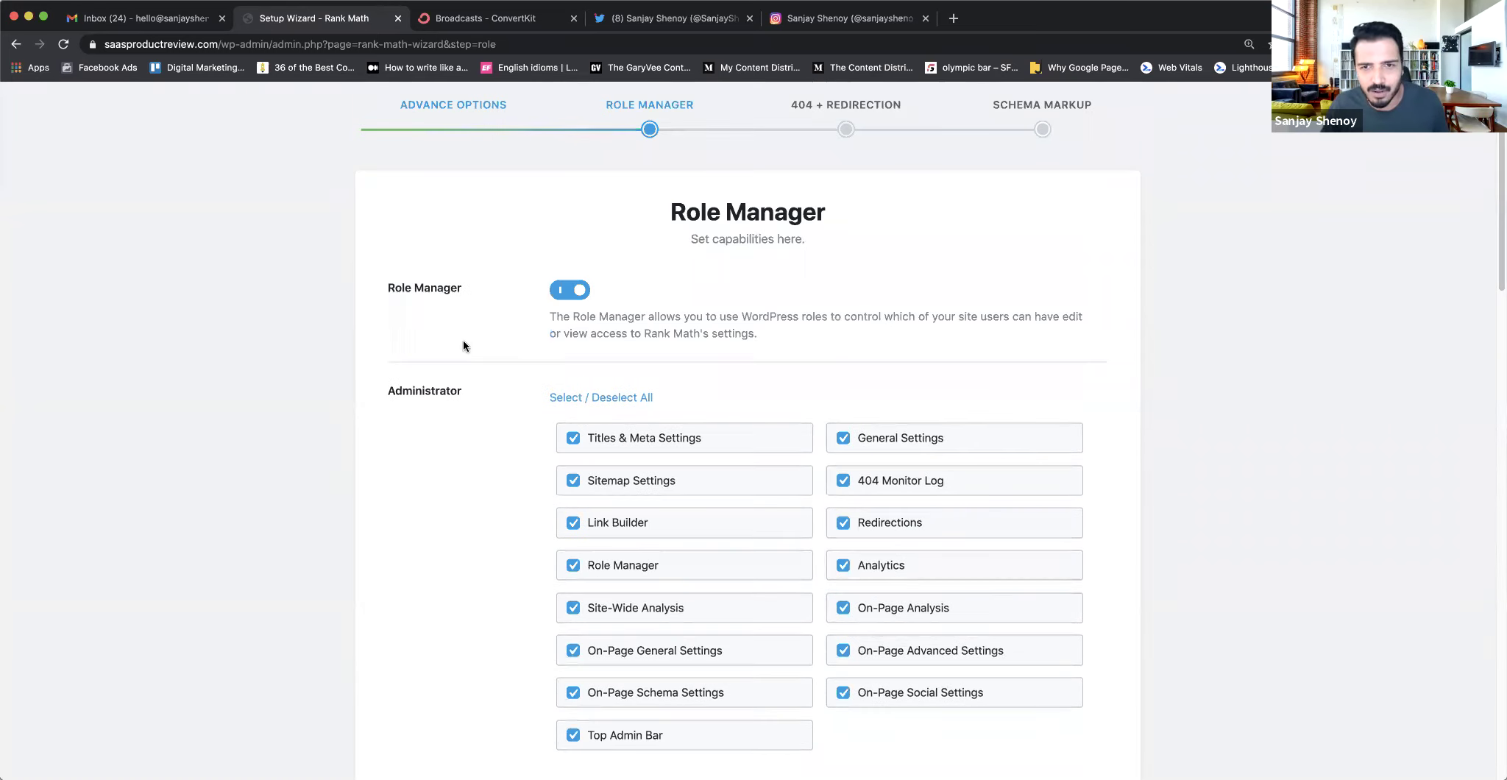
- Save the Role Manager capabilities, and complete the 404 + Redirection stage with 404 Monitor and Redirections both enabled
{"action": "scroll", "coordinate": [463, 343], "scroll_direction": "down", "scroll_amount": 1}
{"action": "scroll", "coordinate": [462, 343], "scroll_direction": "down", "scroll_amount": 20}
{"action": "left_click", "coordinate": [1038, 756]}
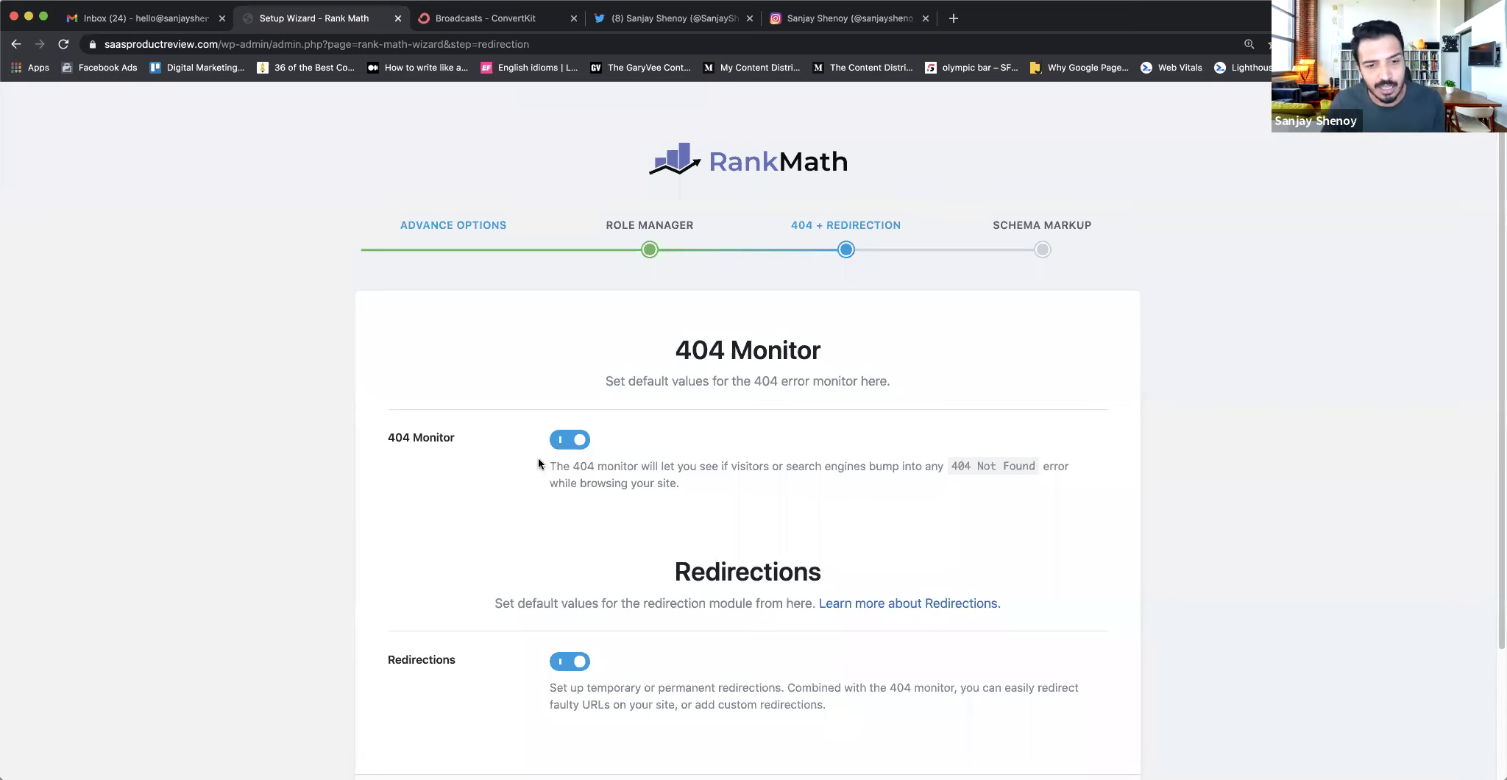
{"action": "scroll", "coordinate": [570, 471], "scroll_direction": "down", "scroll_amount": 5}
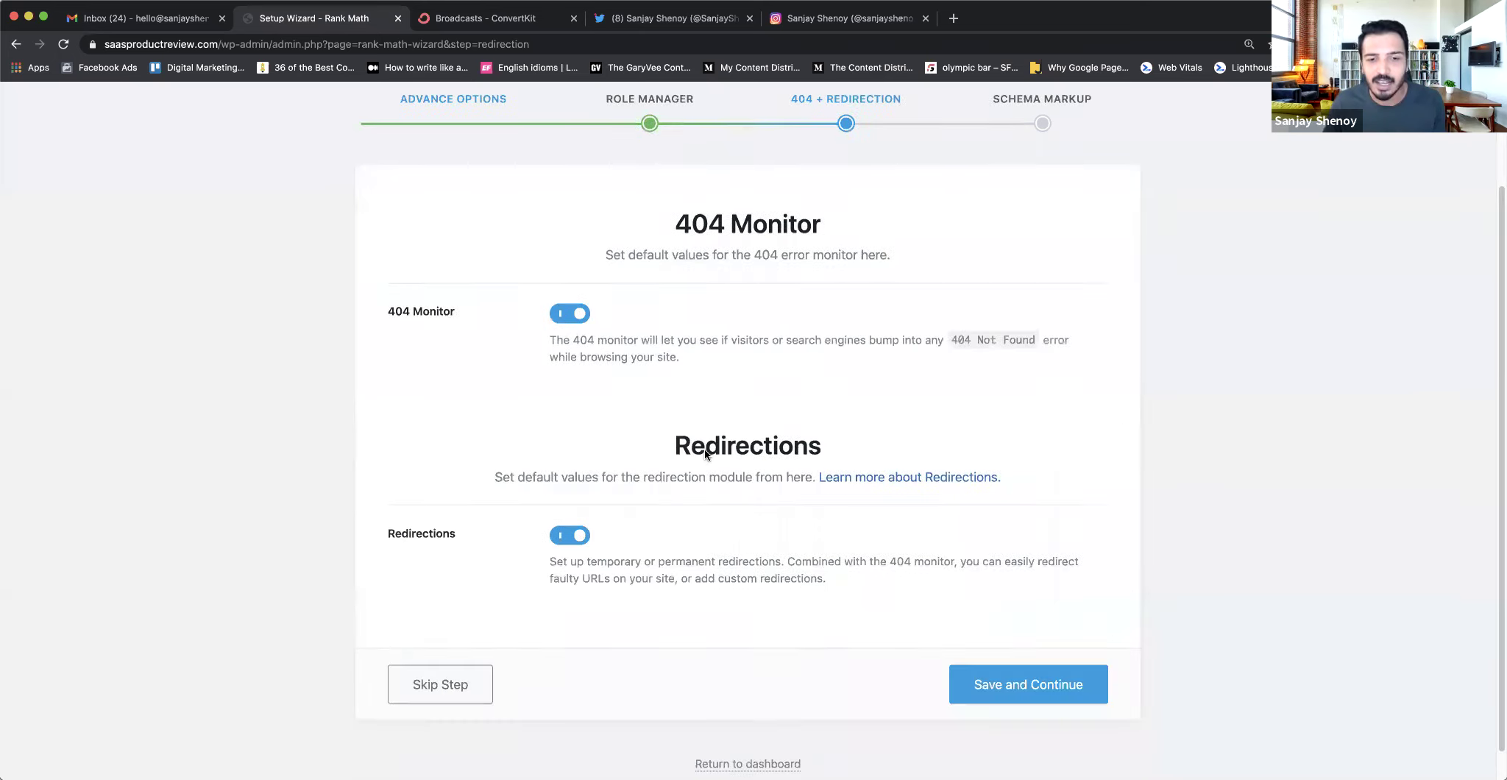
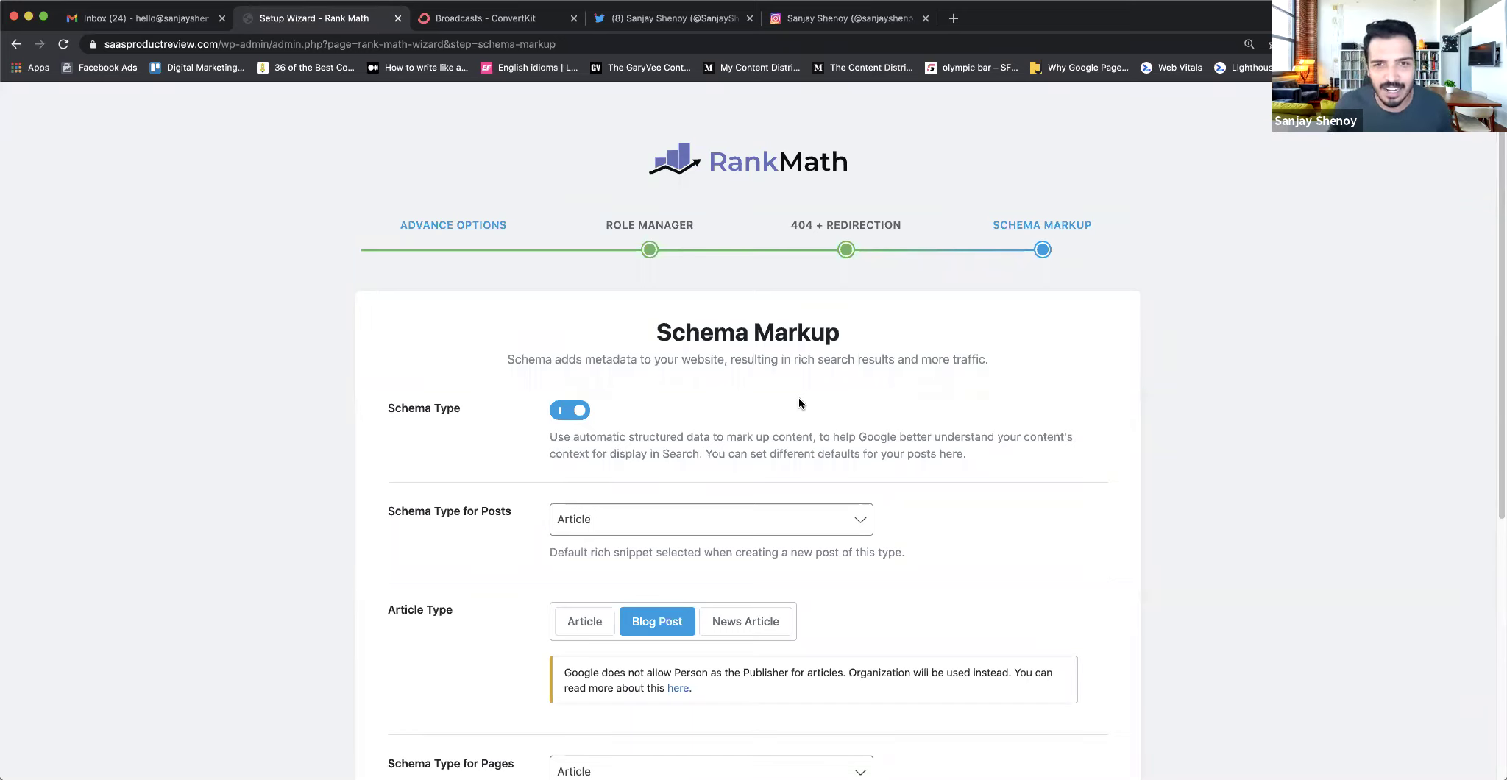
- Search Google for "biryani recipe" in a new browser tab and examine the recipe cards above the results
{"action": "left_click", "coordinate": [954, 18]}
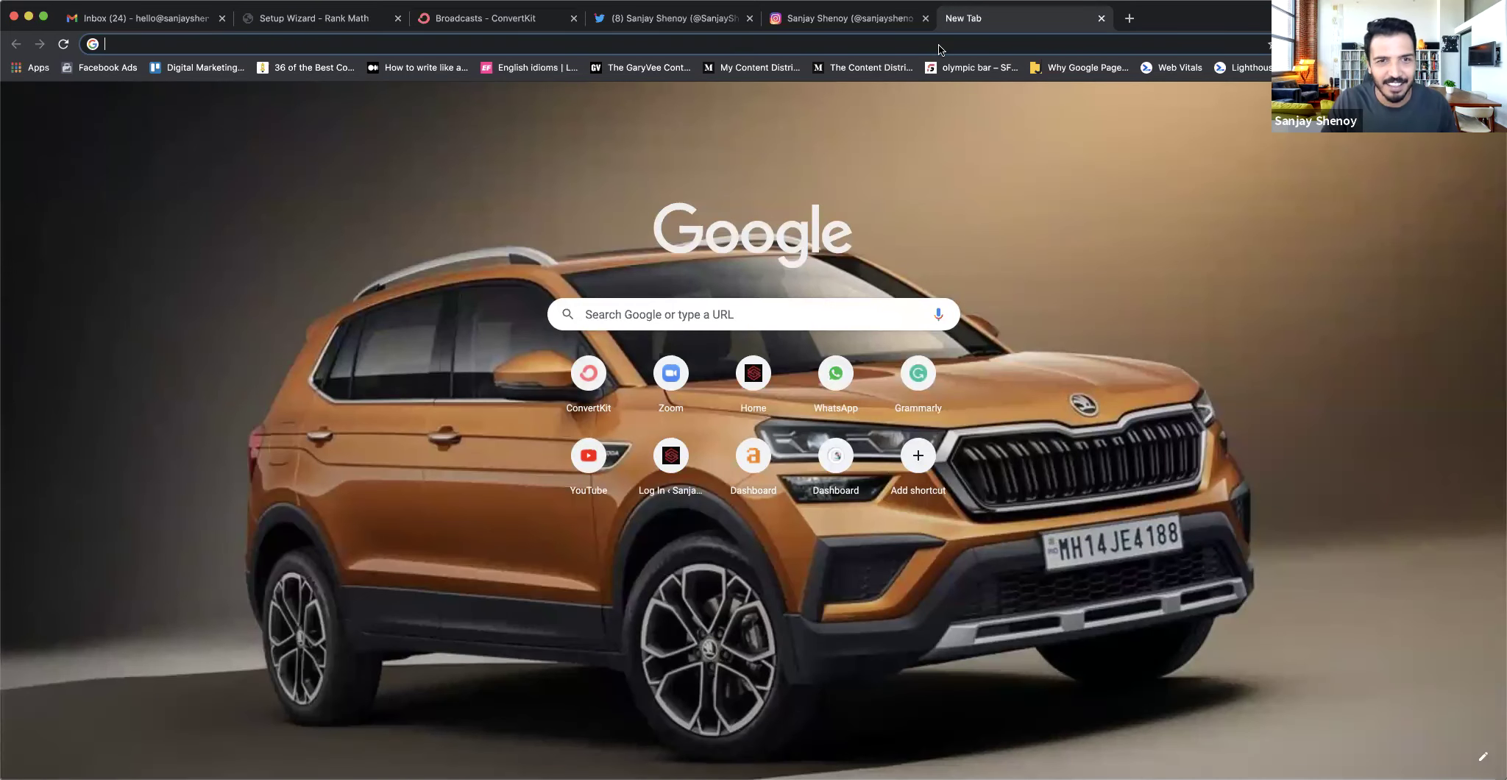
{"action": "type", "text": "biryani recipe"}
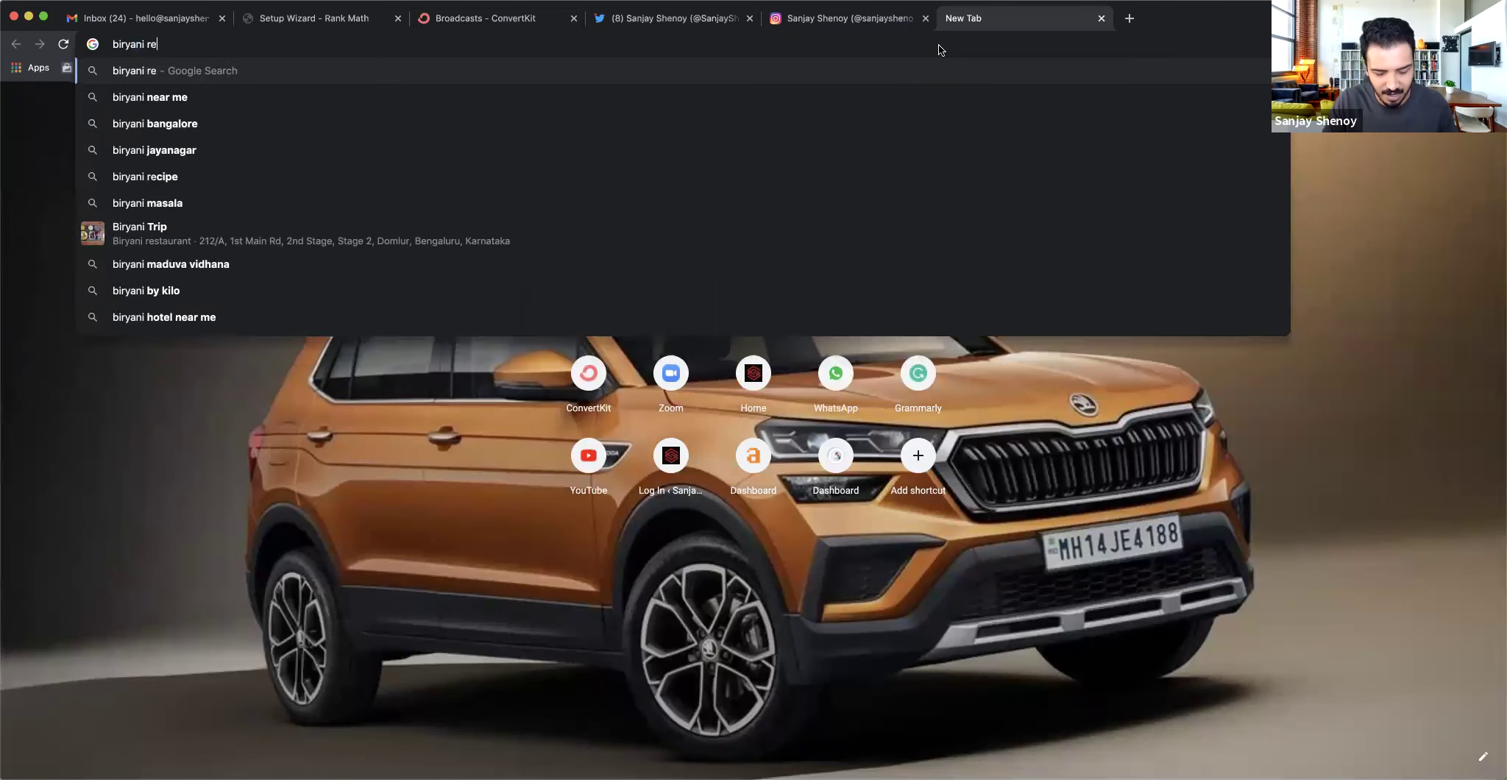
{"action": "key", "text": "Return"}
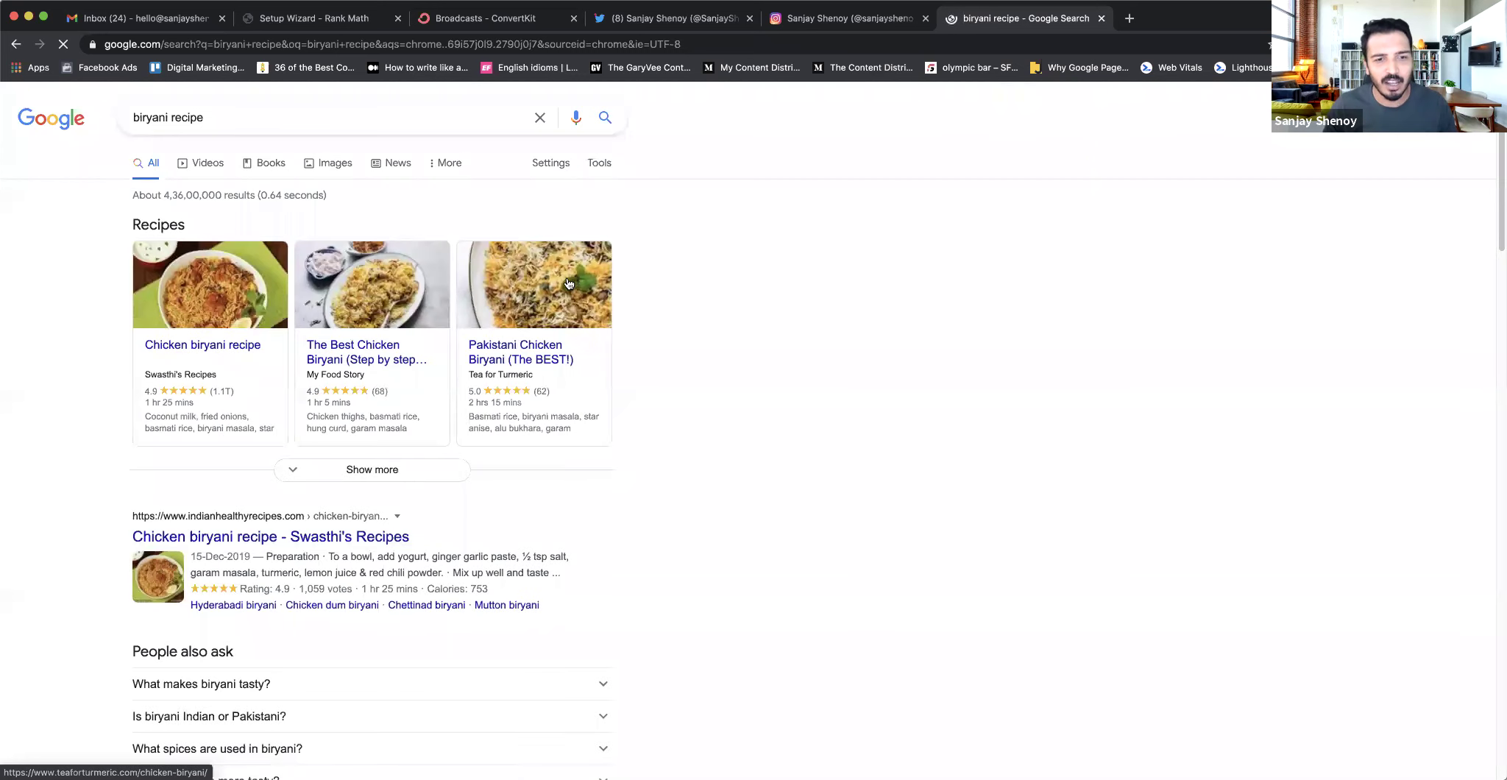
{"action": "scroll", "coordinate": [620, 455], "scroll_direction": "down", "scroll_amount": 6}
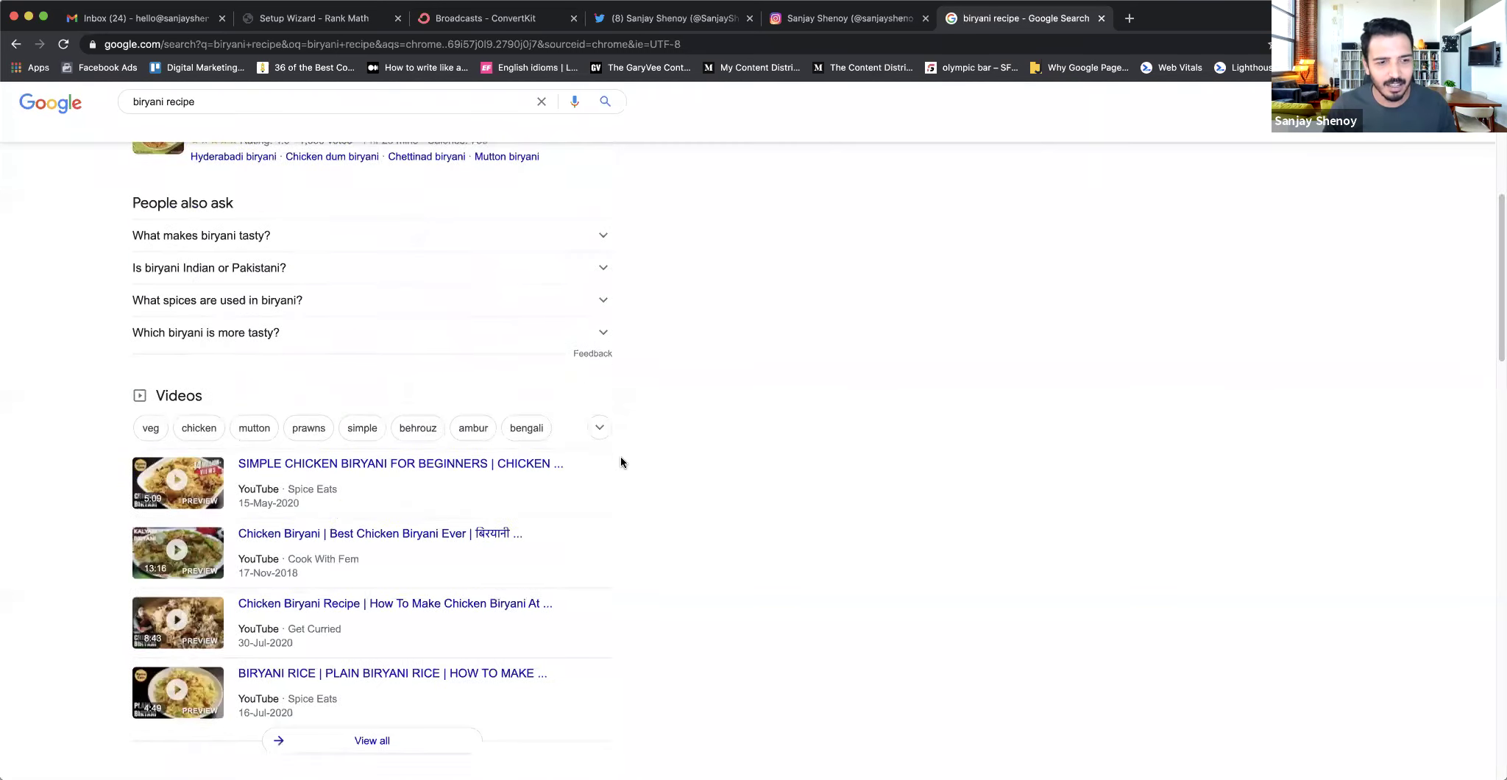
{"action": "scroll", "coordinate": [620, 455], "scroll_direction": "up", "scroll_amount": 4}
{"action": "scroll", "coordinate": [544, 388], "scroll_direction": "up", "scroll_amount": 3}
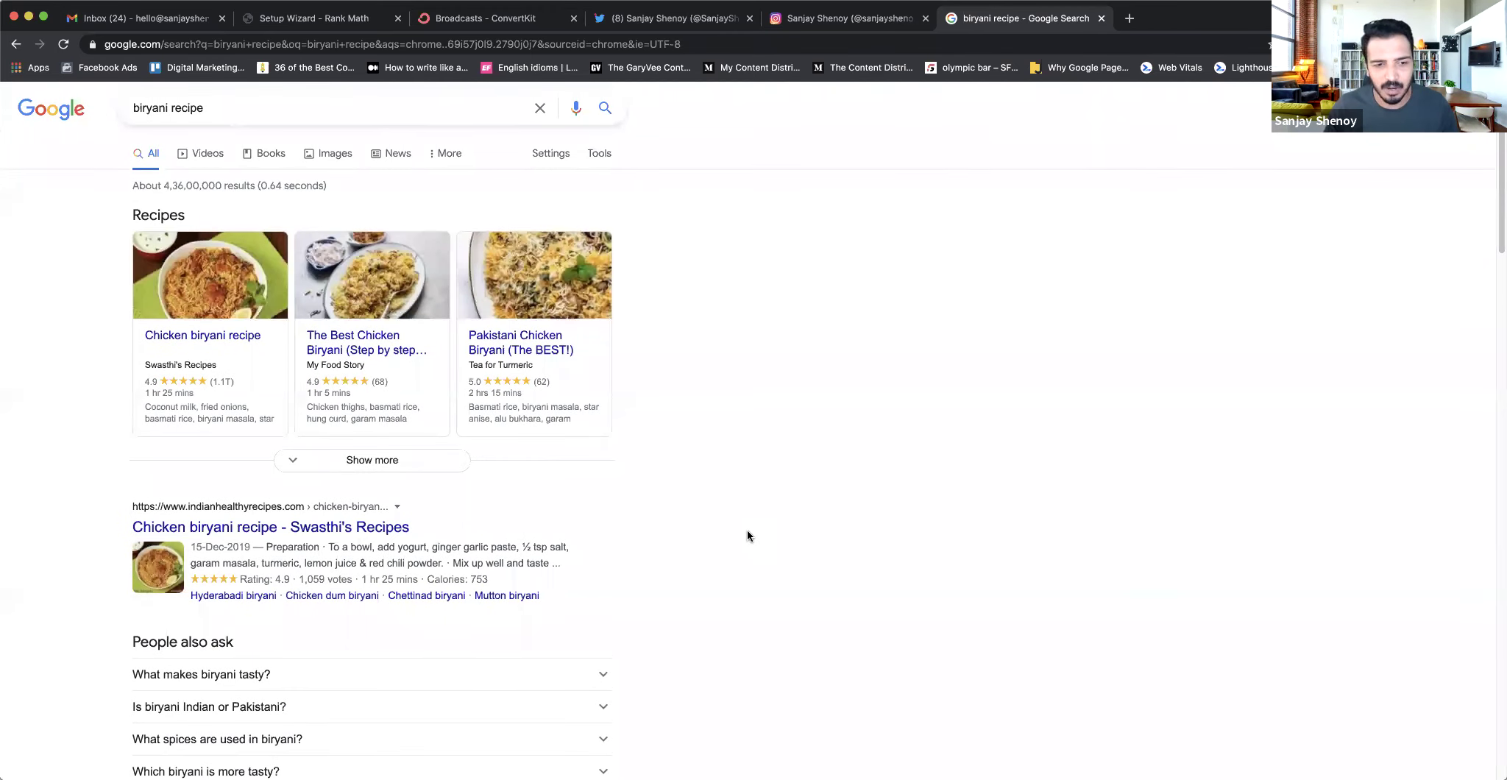
{"action": "scroll", "coordinate": [625, 525], "scroll_direction": "up", "scroll_amount": 1}
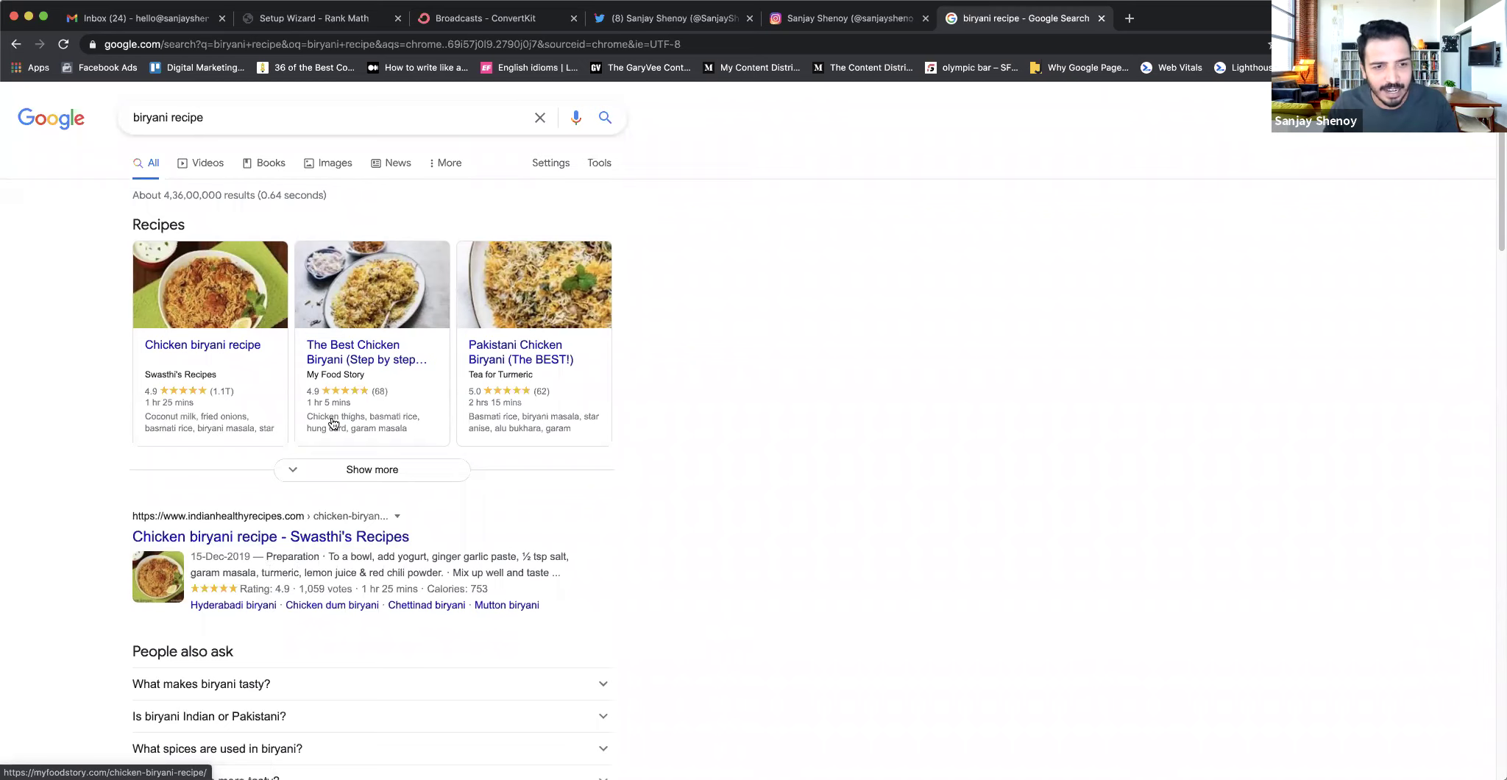
- Examine how the ordinary biryani recipe results further down the page present ratings, votes, cooking times and calories
{"action": "scroll", "coordinate": [743, 403], "scroll_direction": "down", "scroll_amount": 4}
{"action": "scroll", "coordinate": [743, 403], "scroll_direction": "down", "scroll_amount": 2}
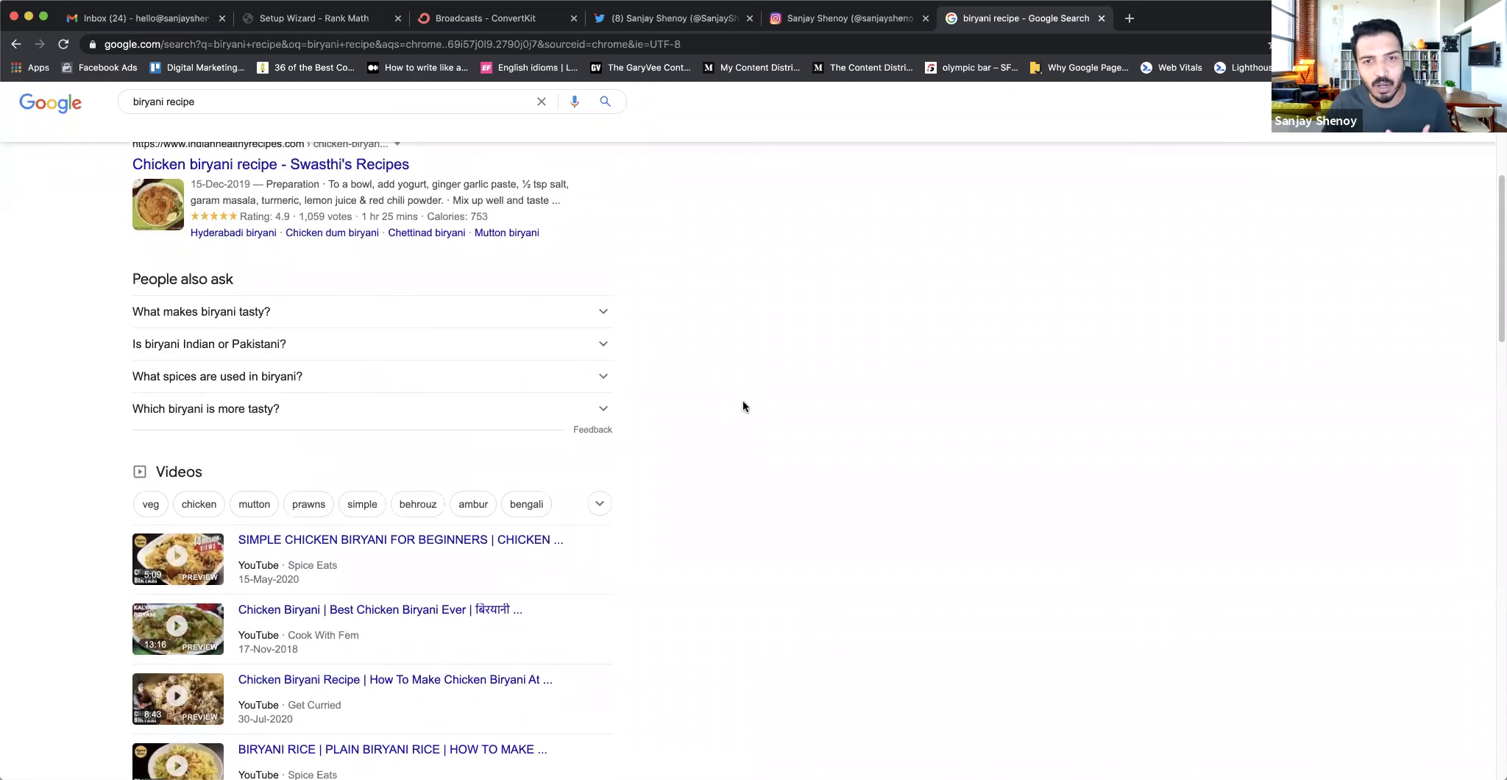
{"action": "scroll", "coordinate": [743, 406], "scroll_direction": "down", "scroll_amount": 9}
{"action": "scroll", "coordinate": [743, 406], "scroll_direction": "down", "scroll_amount": 7}
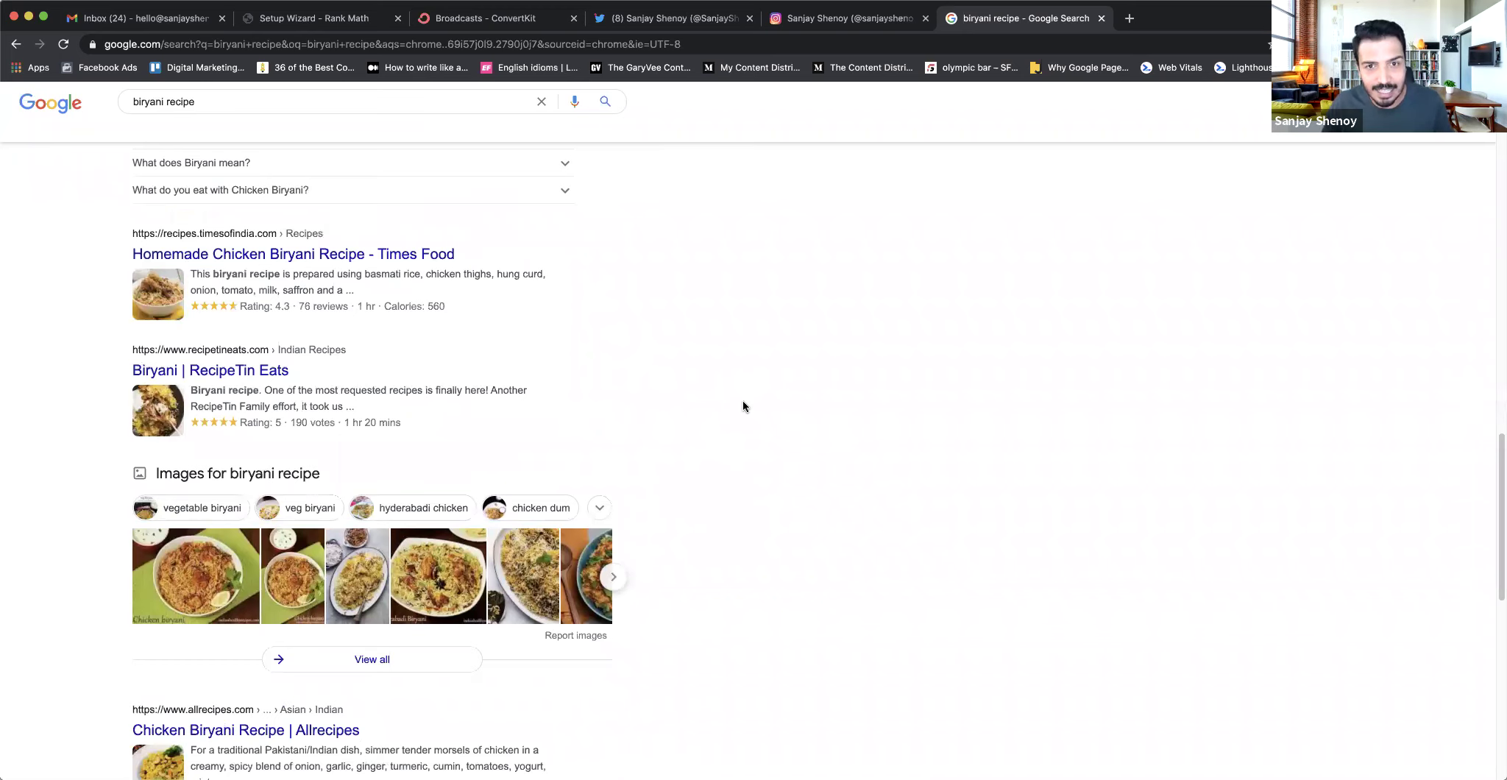
{"action": "scroll", "coordinate": [743, 406], "scroll_direction": "up", "scroll_amount": 8}
{"action": "scroll", "coordinate": [743, 406], "scroll_direction": "up", "scroll_amount": 3}
- Return to the wizard's Schema Markup stage, review the available schema types and keep Article for posts
{"action": "left_click", "coordinate": [304, 18]}
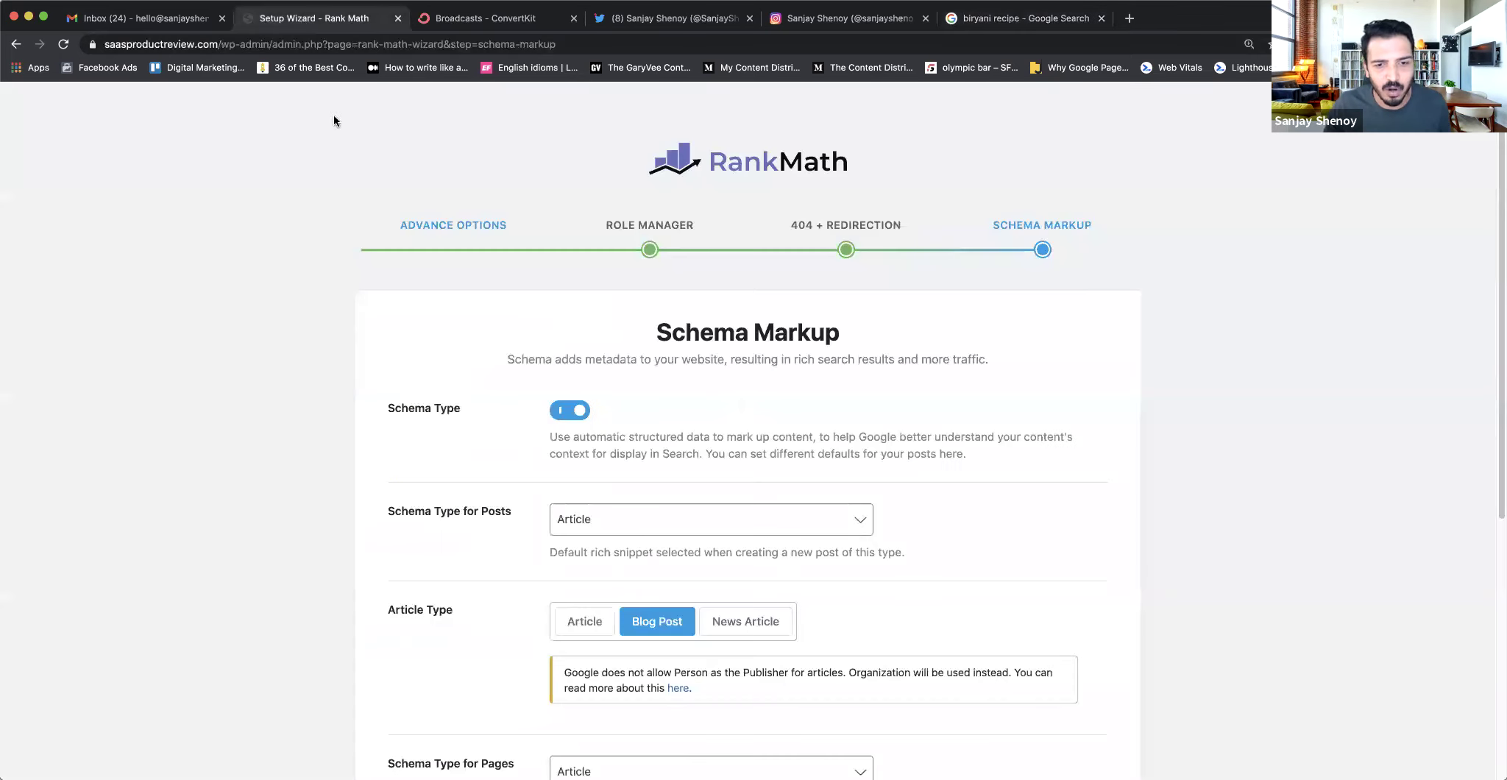
{"action": "scroll", "coordinate": [403, 308], "scroll_direction": "down", "scroll_amount": 1}
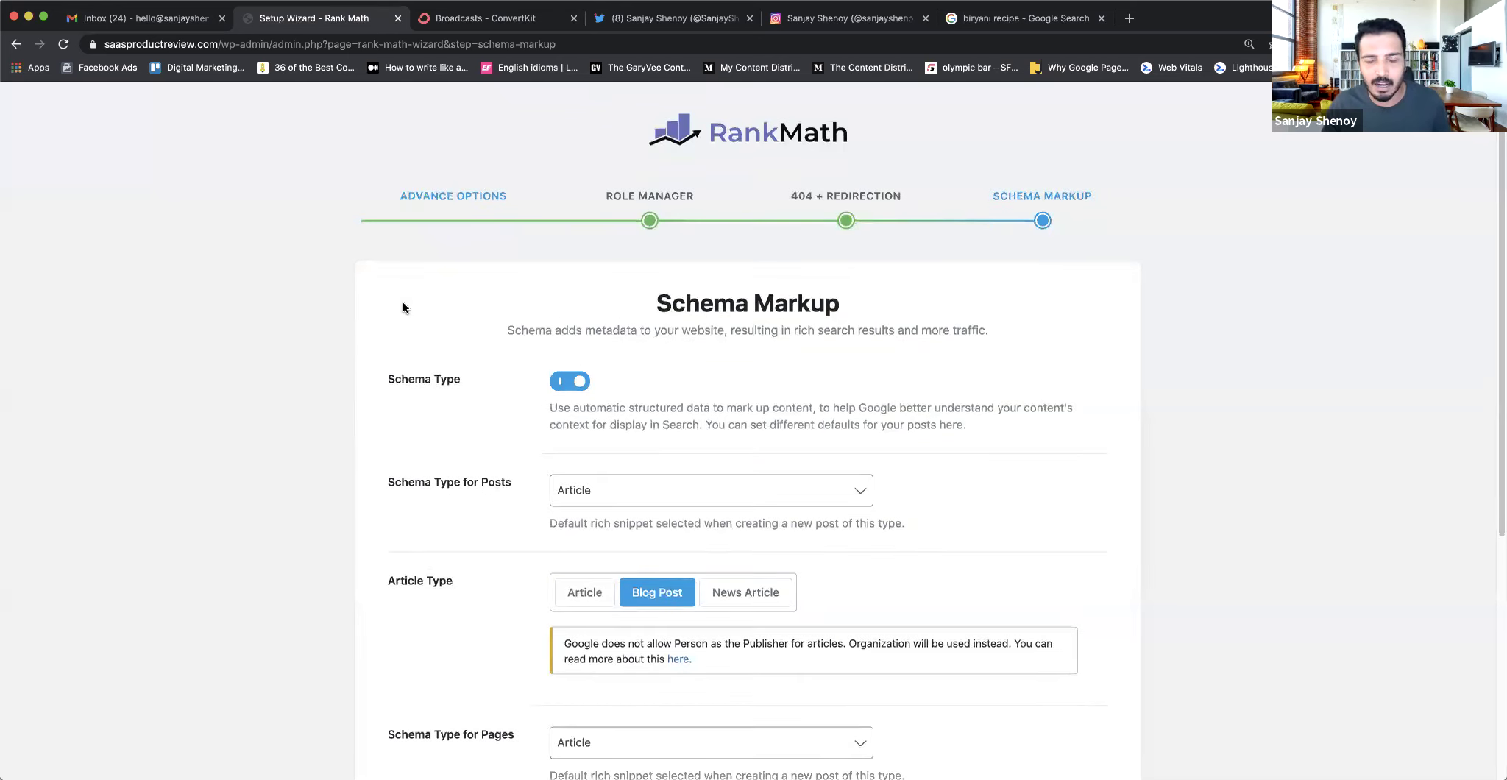
{"action": "scroll", "coordinate": [403, 305], "scroll_direction": "down", "scroll_amount": 1}
{"action": "scroll", "coordinate": [773, 498], "scroll_direction": "down", "scroll_amount": 4}
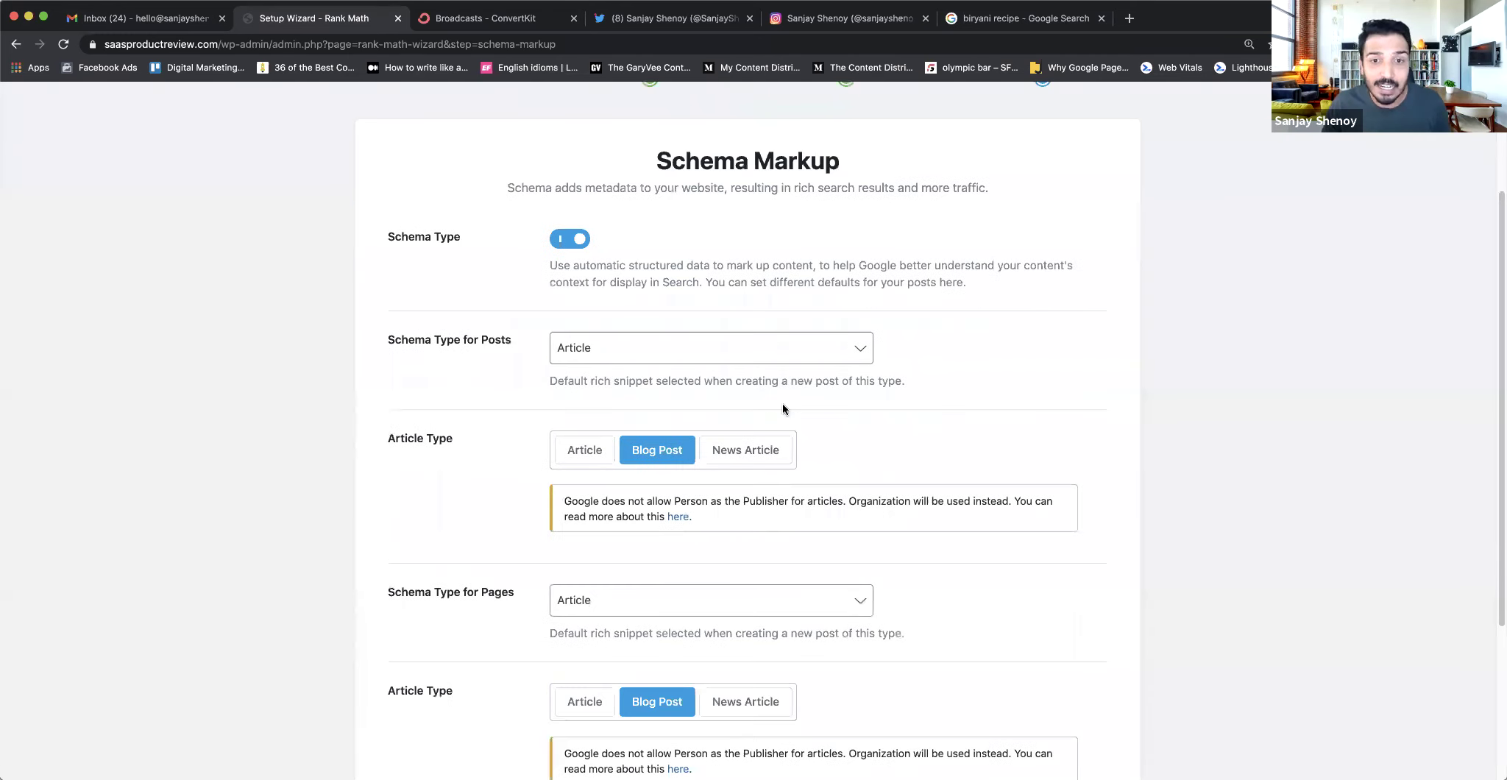
{"action": "left_click", "coordinate": [809, 360]}
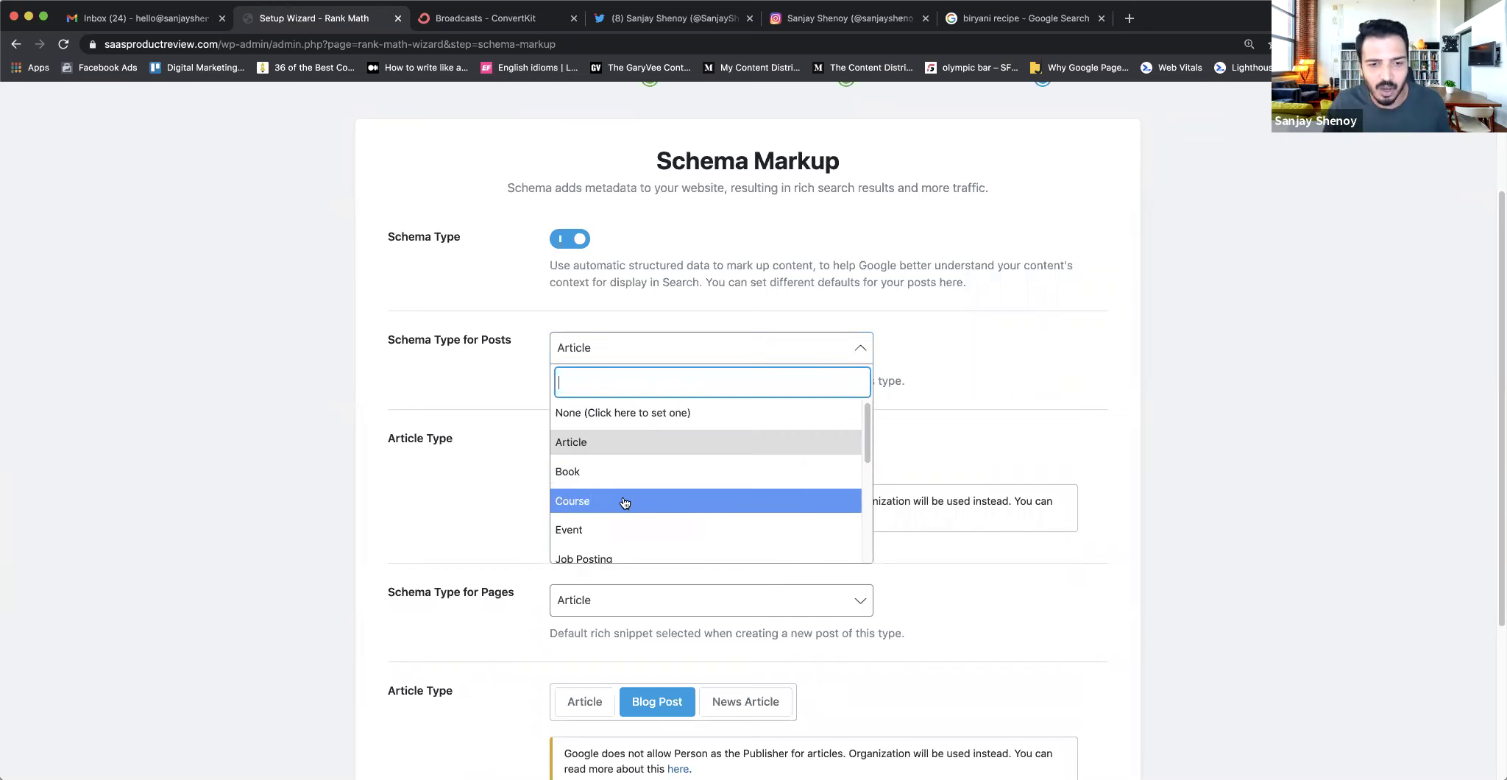
{"action": "scroll", "coordinate": [632, 478], "scroll_direction": "down", "scroll_amount": 3}
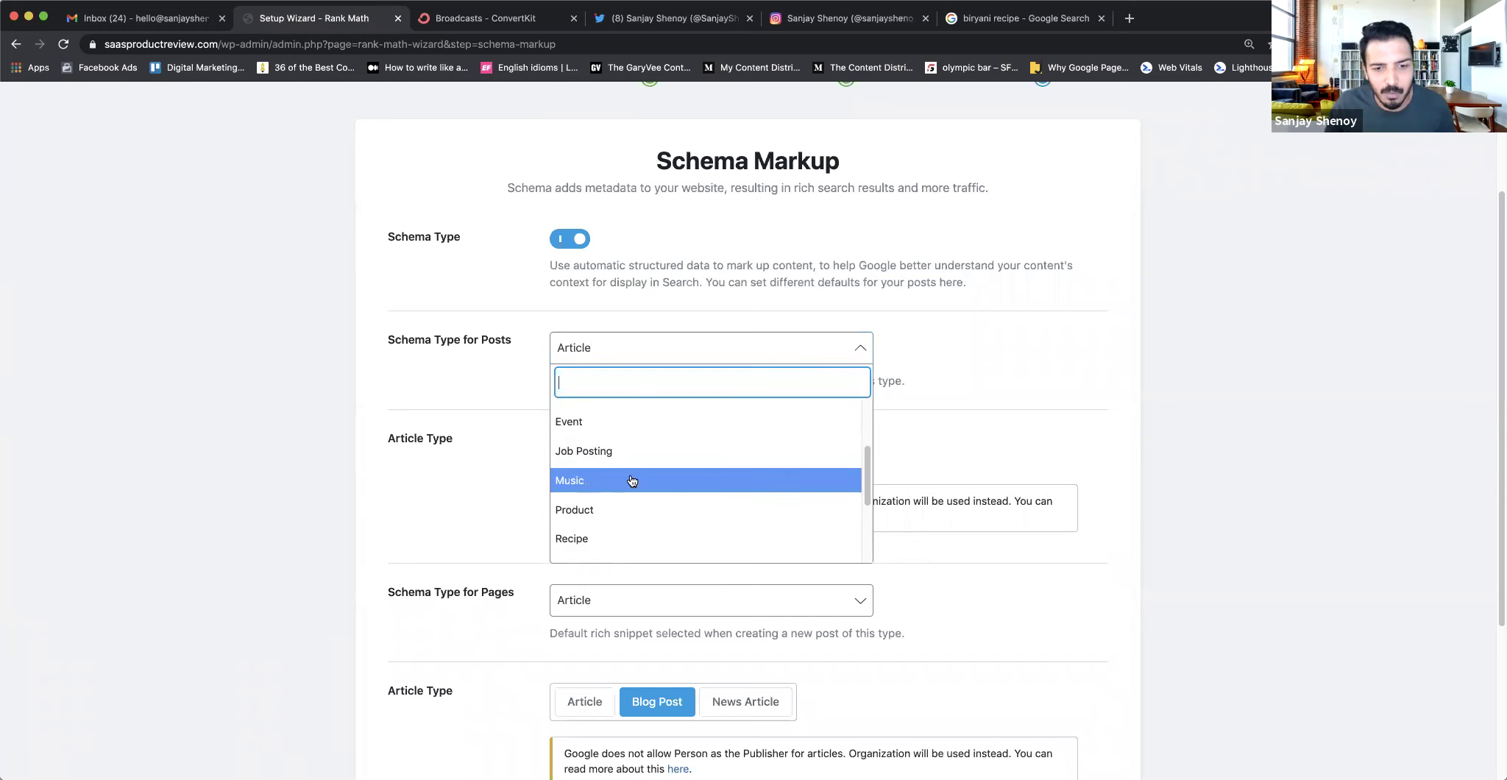
{"action": "scroll", "coordinate": [631, 493], "scroll_direction": "down", "scroll_amount": 1}
{"action": "scroll", "coordinate": [636, 538], "scroll_direction": "down", "scroll_amount": 2}
{"action": "scroll", "coordinate": [639, 520], "scroll_direction": "down", "scroll_amount": 2}
{"action": "scroll", "coordinate": [642, 516], "scroll_direction": "down", "scroll_amount": 2}
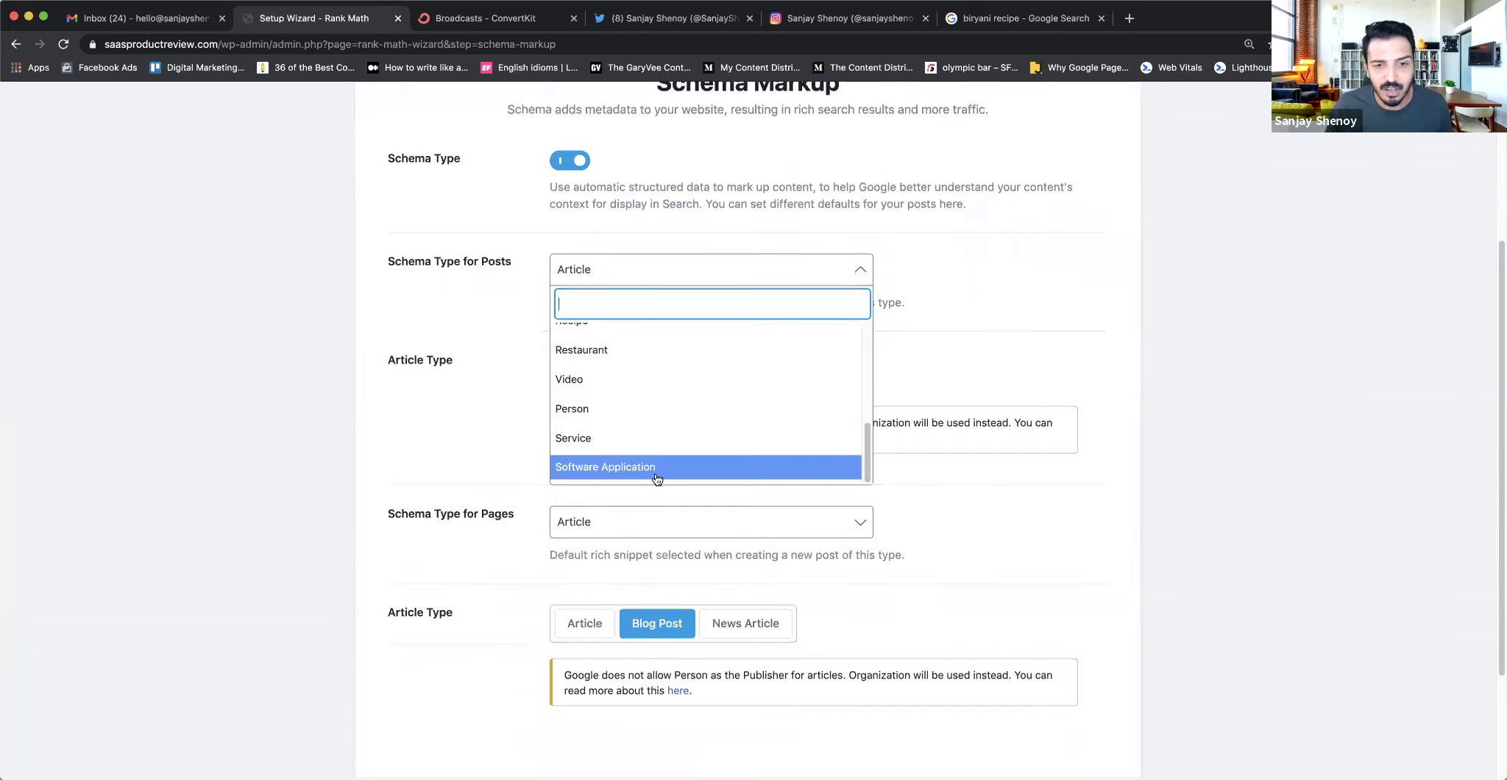
{"action": "scroll", "coordinate": [663, 348], "scroll_direction": "up", "scroll_amount": 10}
{"action": "left_click", "coordinate": [655, 352]}
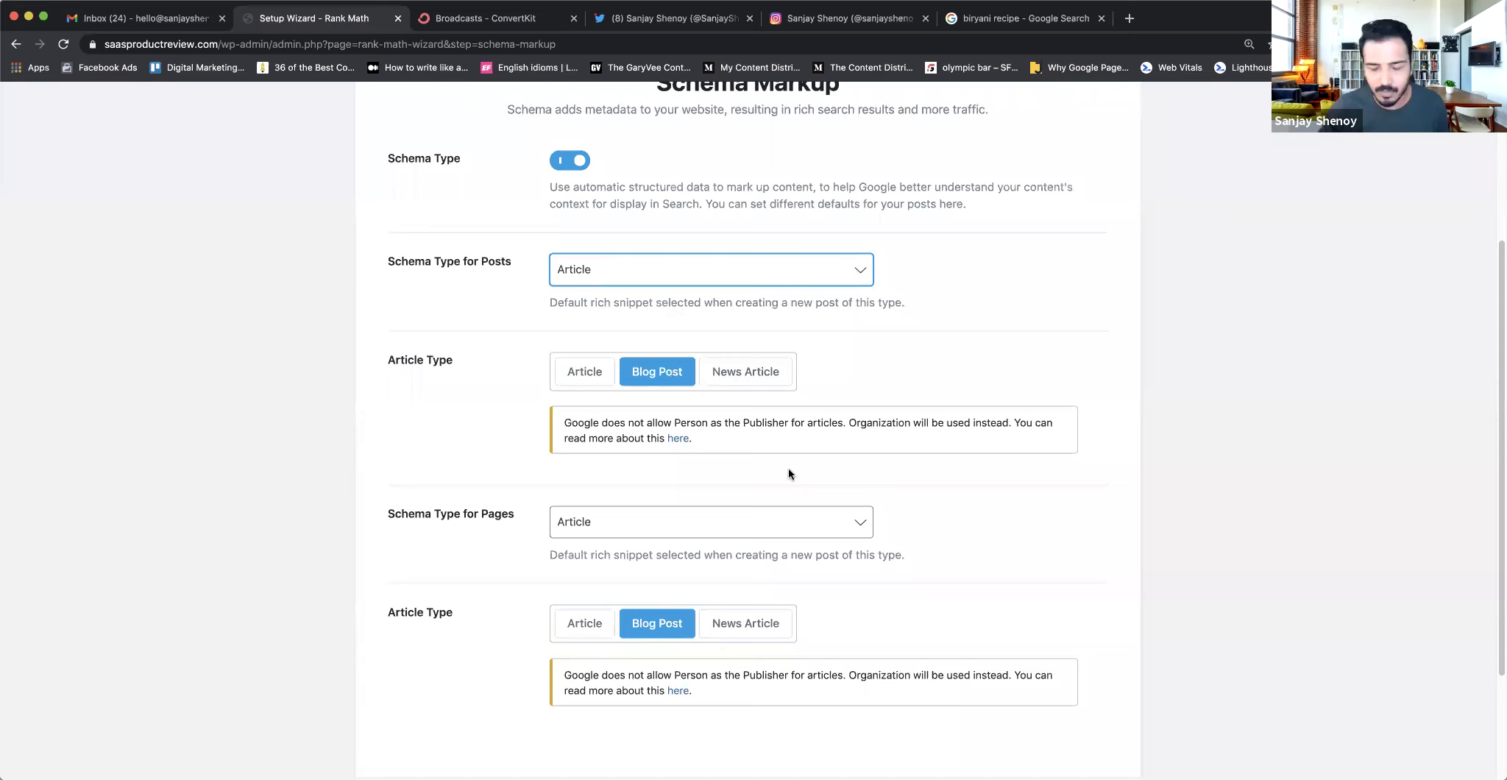
- Save the Schema Markup stage with Article and Blog Post for both posts and pages, and finish the wizard
{"action": "scroll", "coordinate": [787, 467], "scroll_direction": "down", "scroll_amount": 2}
{"action": "scroll", "coordinate": [675, 492], "scroll_direction": "down", "scroll_amount": 1}
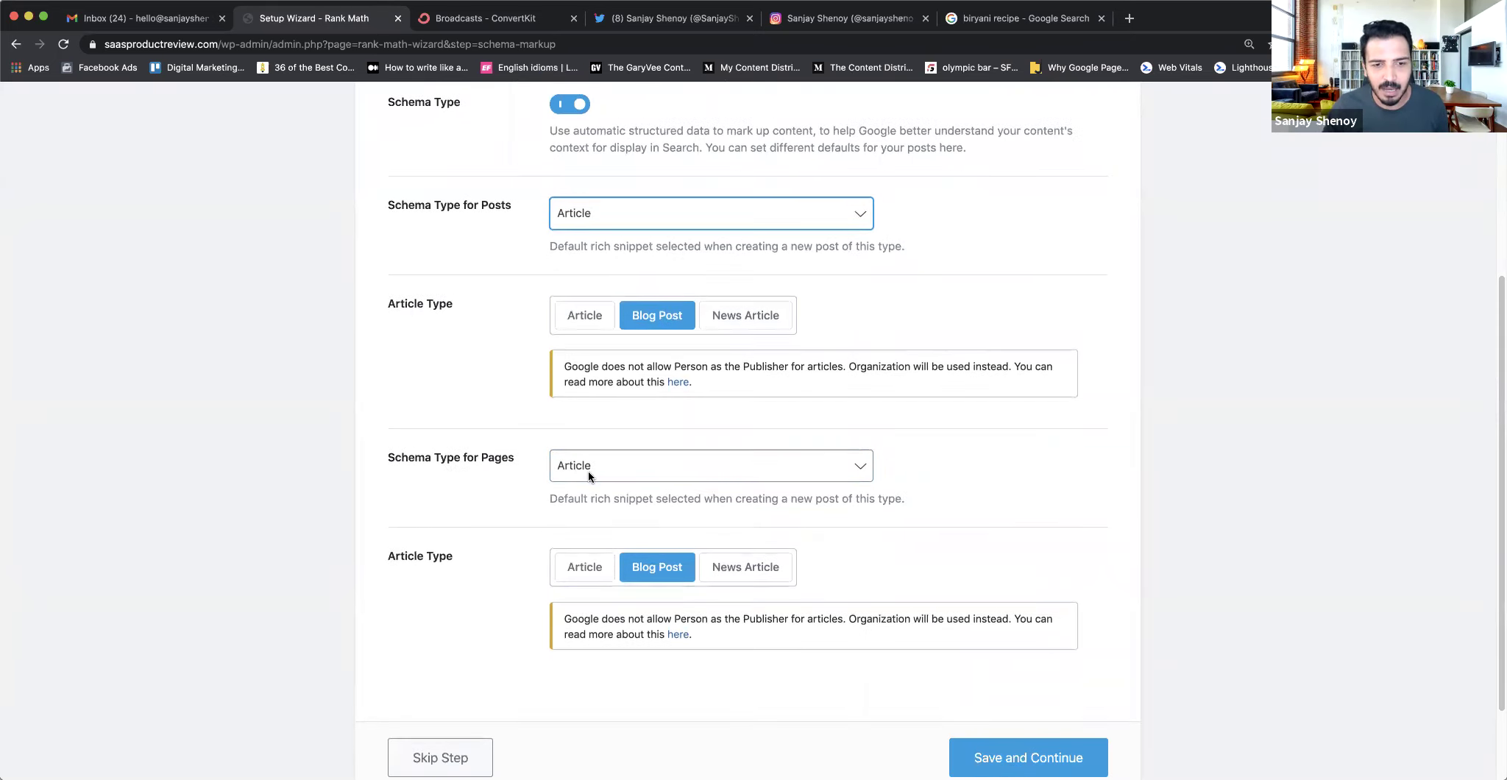
{"action": "scroll", "coordinate": [1220, 615], "scroll_direction": "down", "scroll_amount": 5}
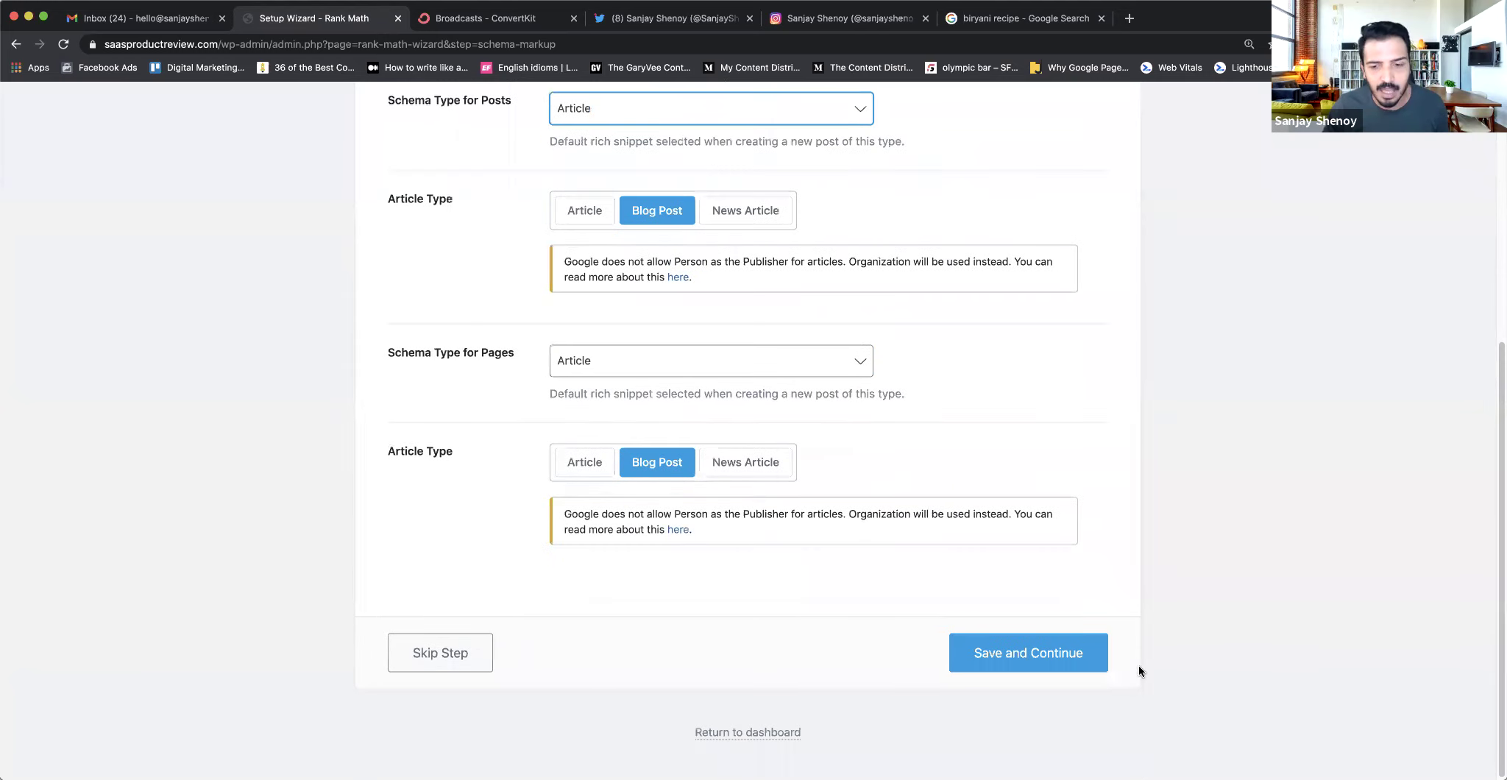
{"action": "left_click", "coordinate": [1056, 647]}
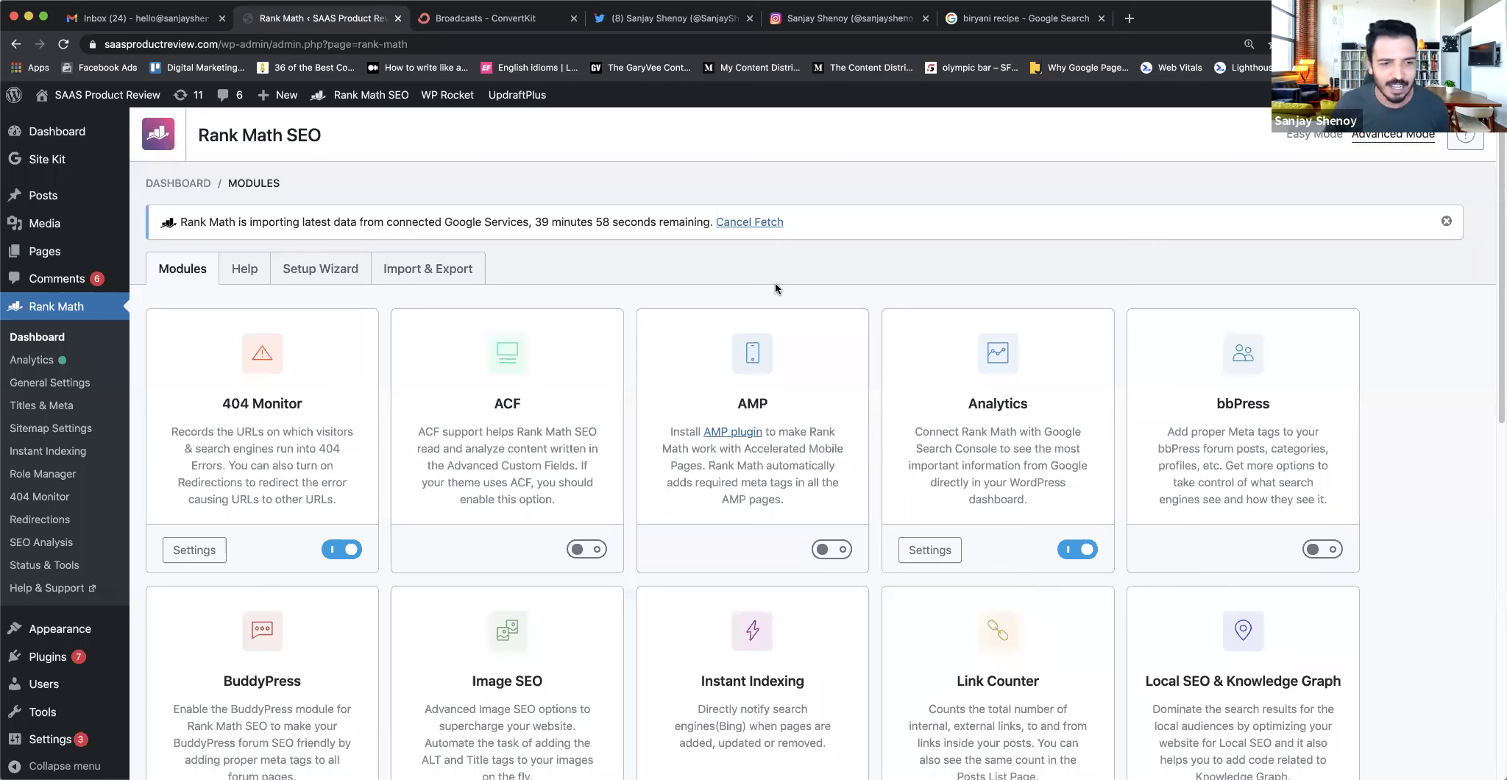
- Examine the Rank Math modules, including which of them are enabled, from 404 Monitor through Link Counter and Sitemap
{"action": "scroll", "coordinate": [609, 294], "scroll_direction": "down", "scroll_amount": 10}
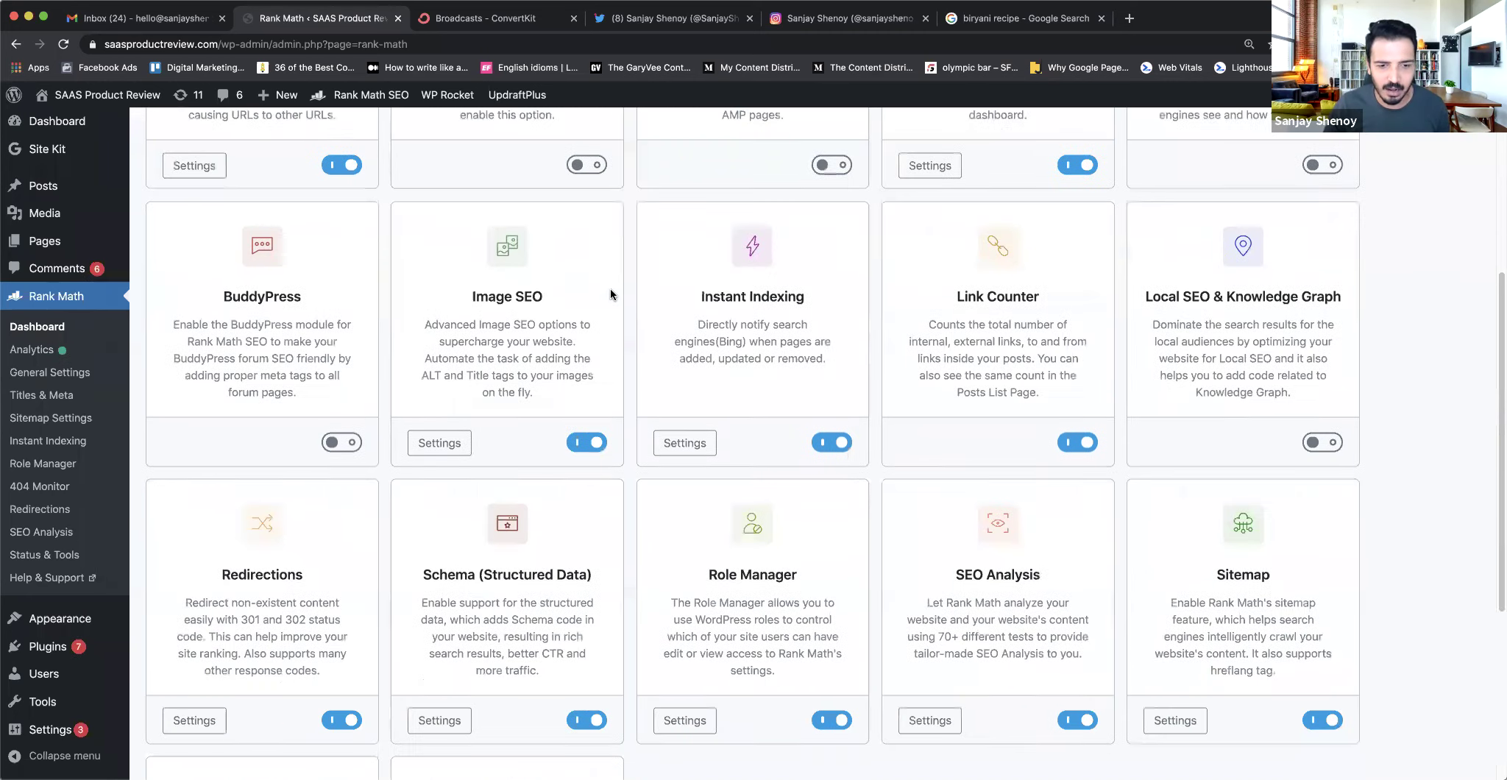
{"action": "scroll", "coordinate": [611, 294], "scroll_direction": "up", "scroll_amount": 10}
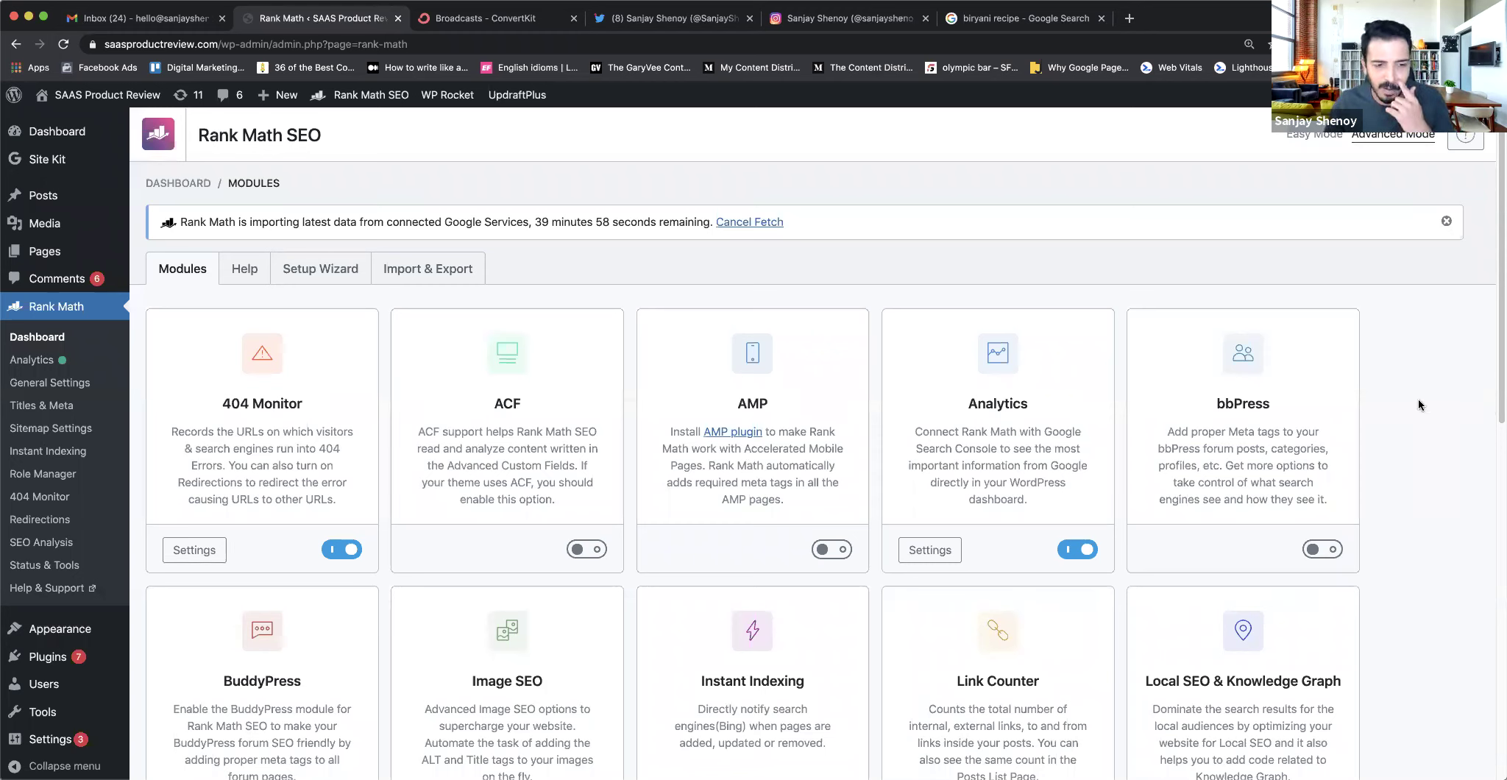
{"action": "scroll", "coordinate": [226, 681], "scroll_direction": "down", "scroll_amount": 2}
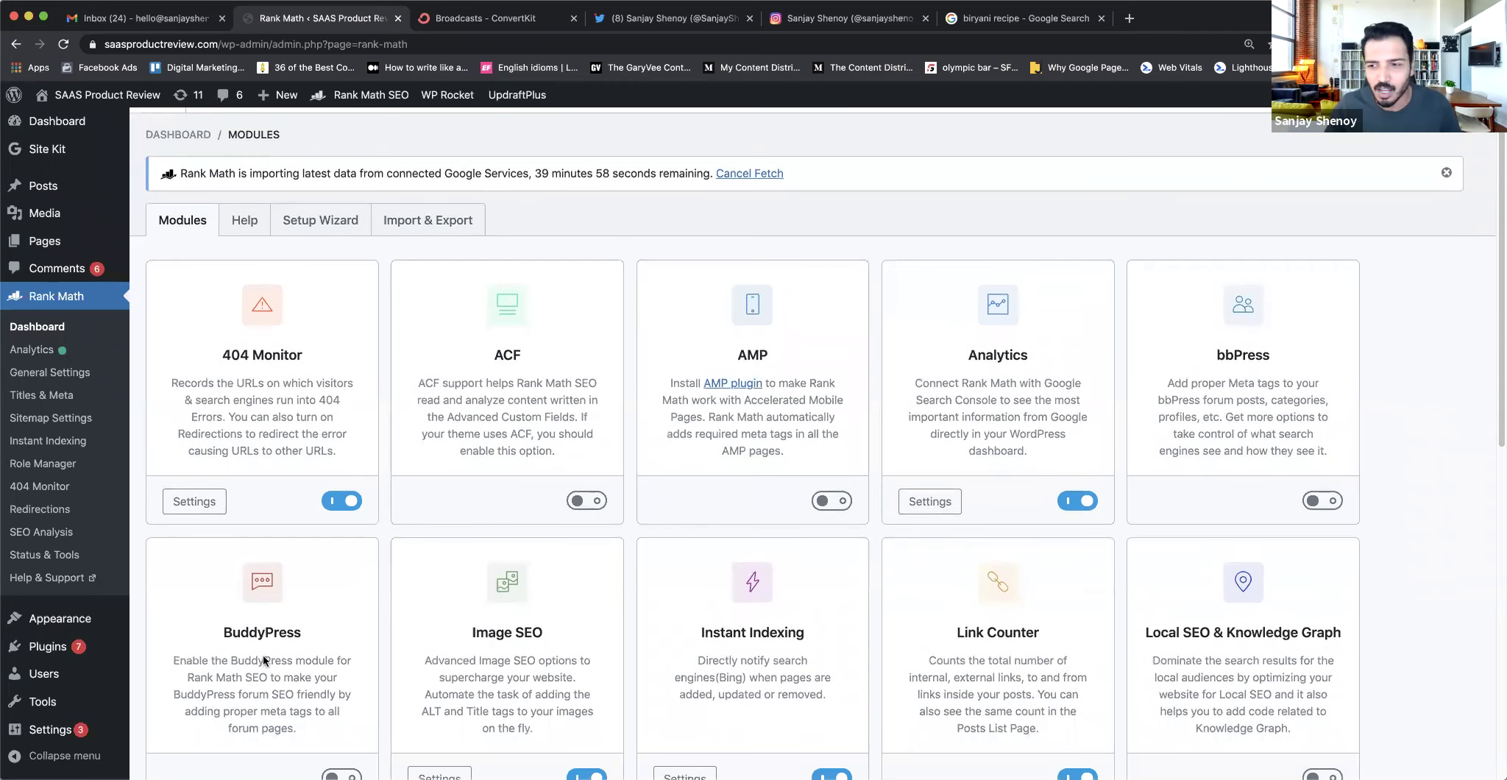
{"action": "scroll", "coordinate": [262, 659], "scroll_direction": "down", "scroll_amount": 2}
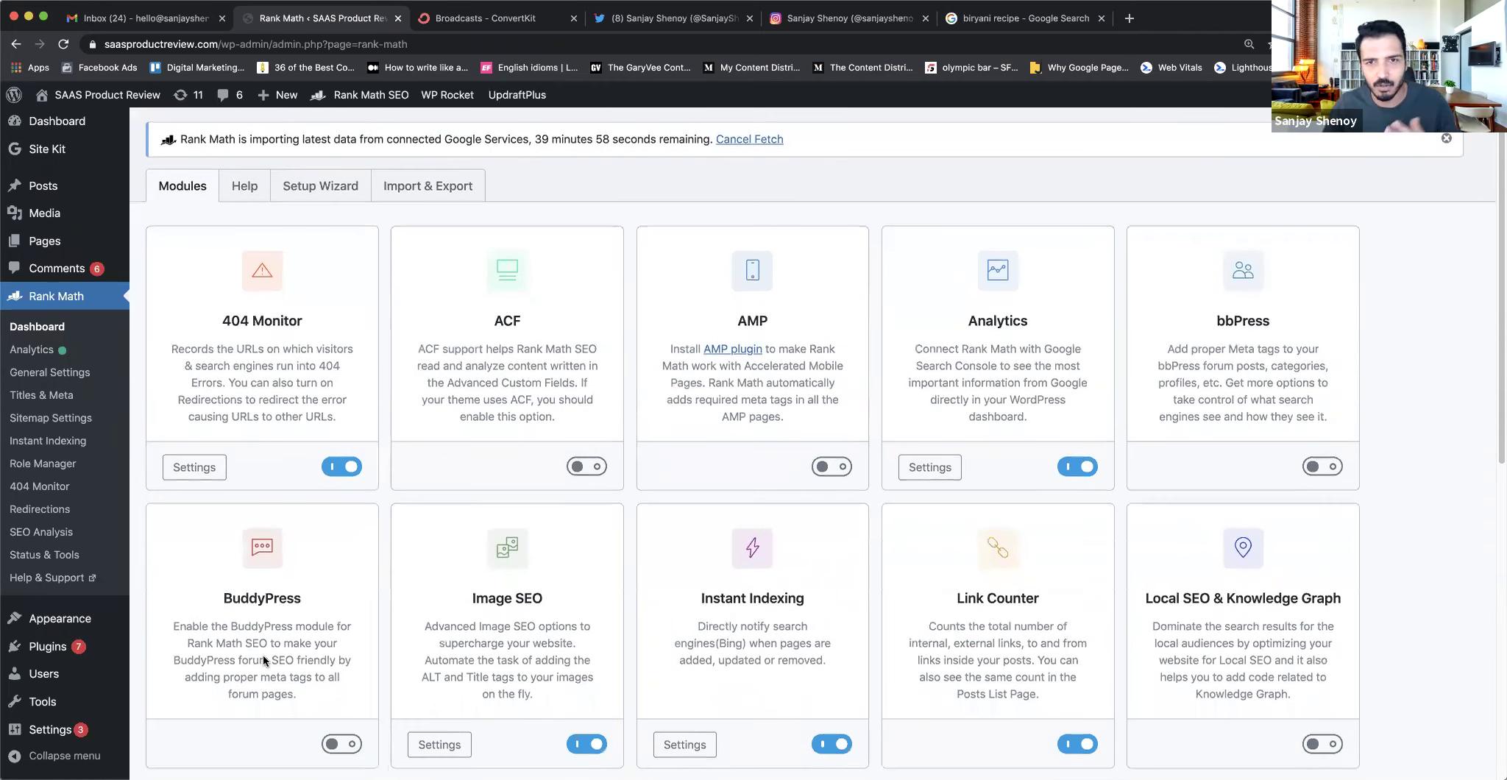
{"action": "scroll", "coordinate": [263, 655], "scroll_direction": "down", "scroll_amount": 1}
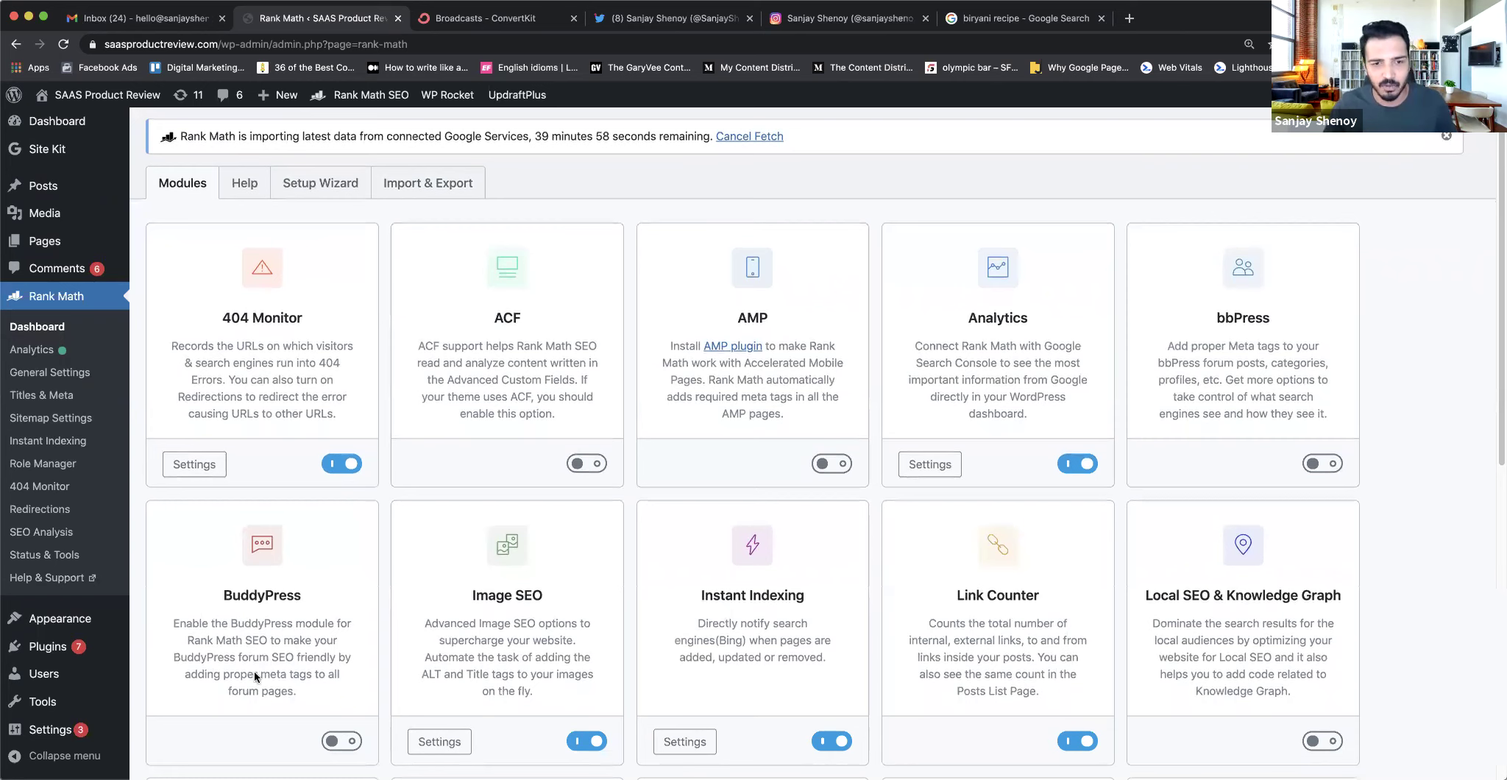
{"action": "scroll", "coordinate": [255, 670], "scroll_direction": "down", "scroll_amount": 3}
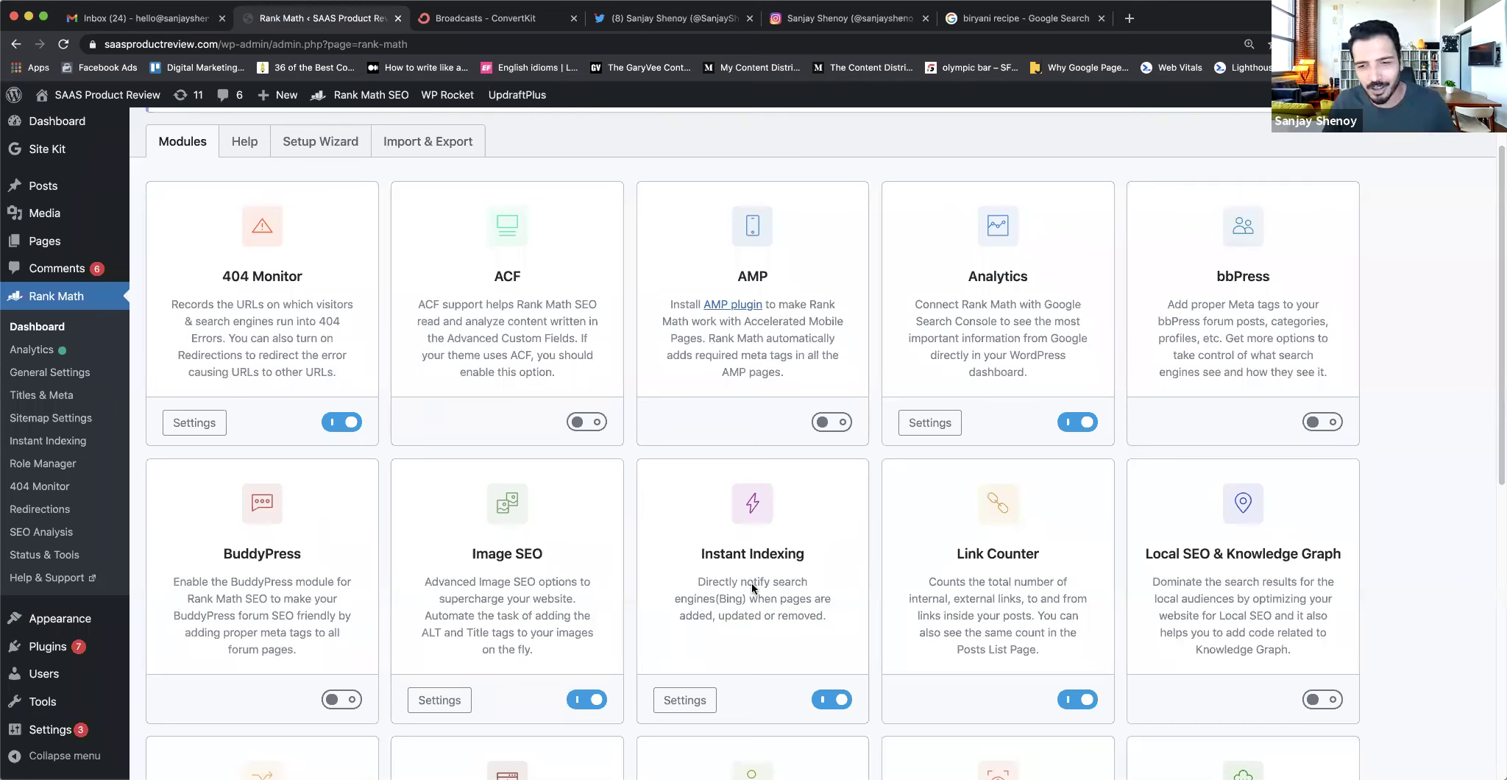
{"action": "scroll", "coordinate": [1000, 593], "scroll_direction": "down", "scroll_amount": 1}
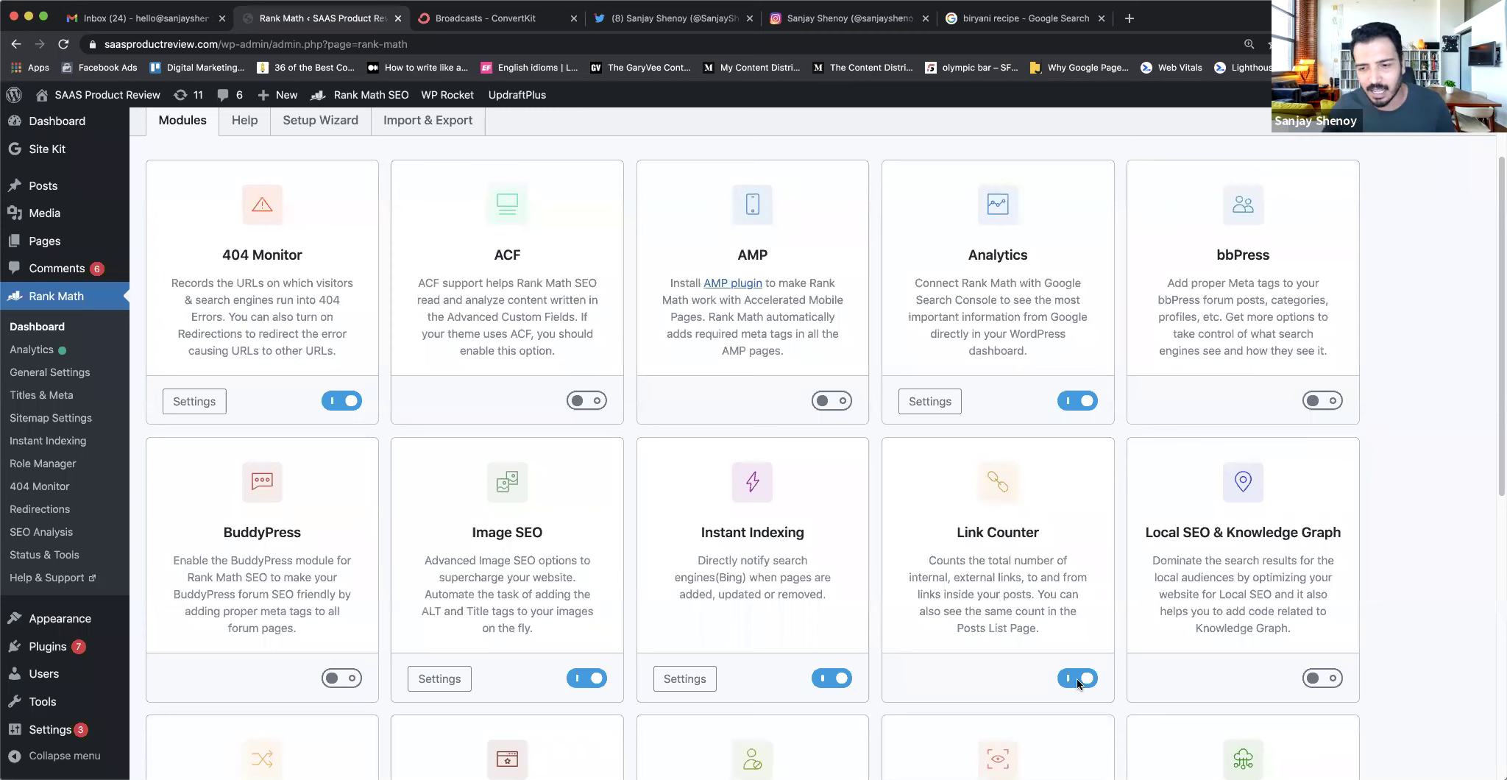
- Search Google for "elon musk" and examine the knowledge panel as an example for the Local SEO & Knowledge Graph module
{"action": "scroll", "coordinate": [1060, 569], "scroll_direction": "down", "scroll_amount": 2}
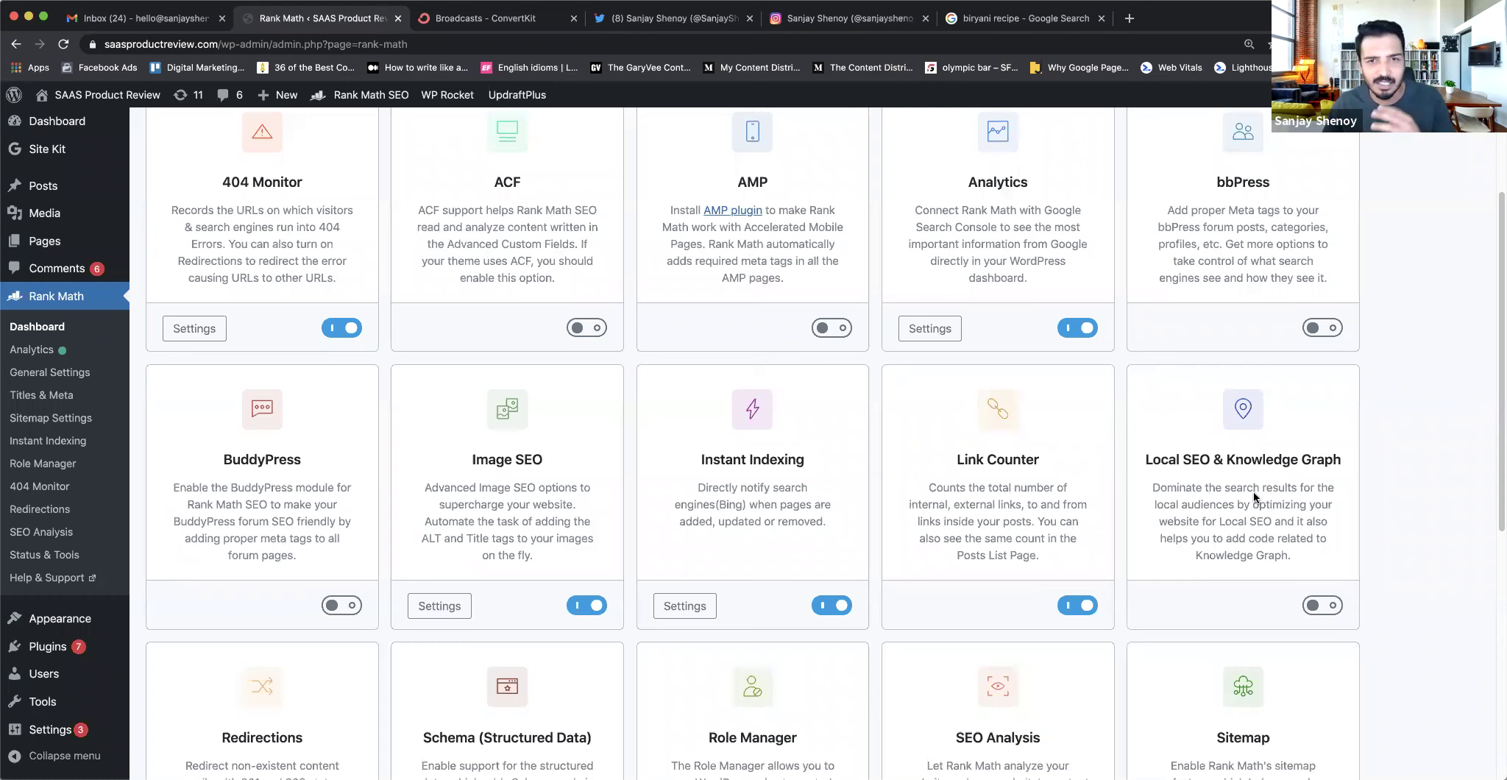
{"action": "left_click", "coordinate": [1023, 18]}
{"action": "triple_click", "coordinate": [250, 98]}
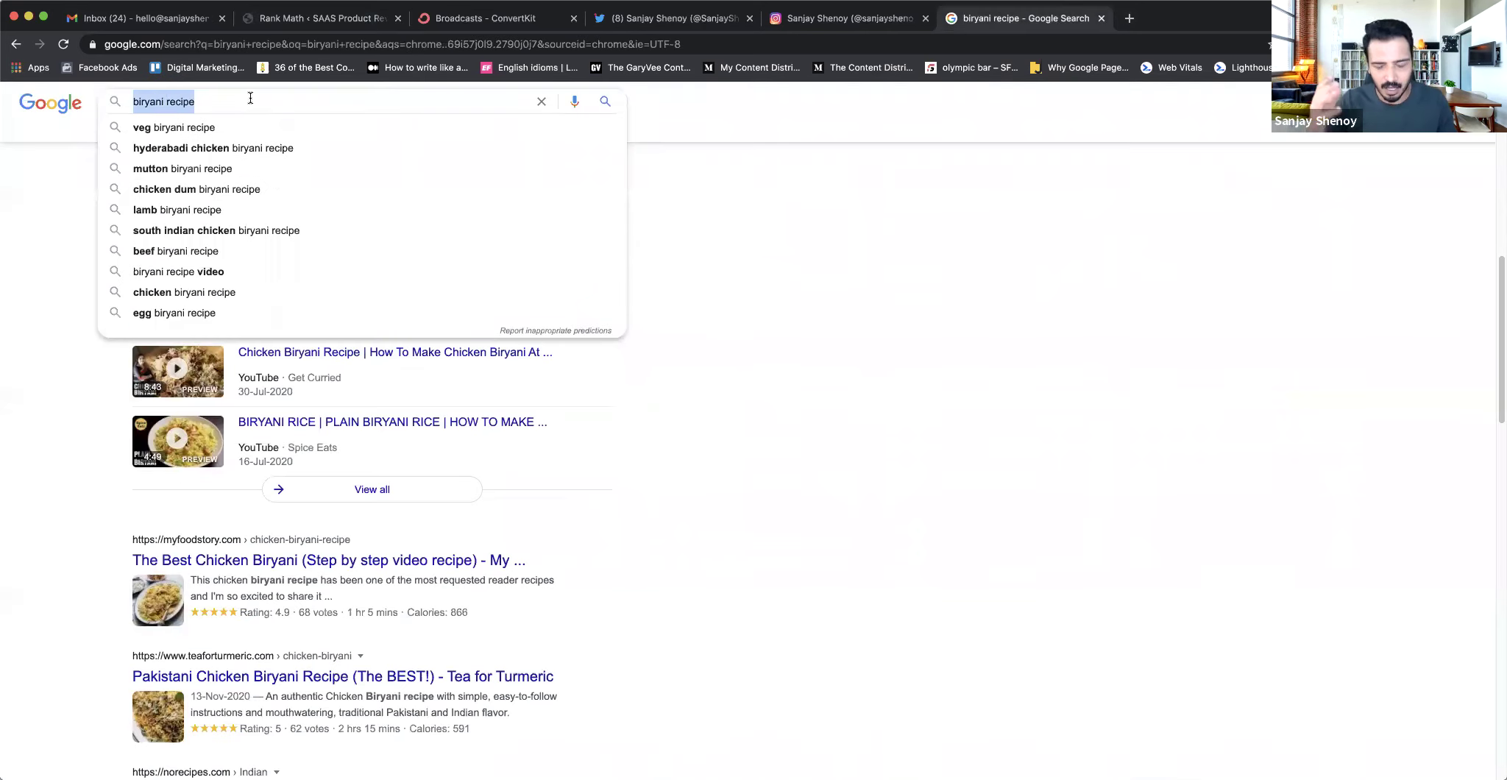
{"action": "type", "text": "e"}
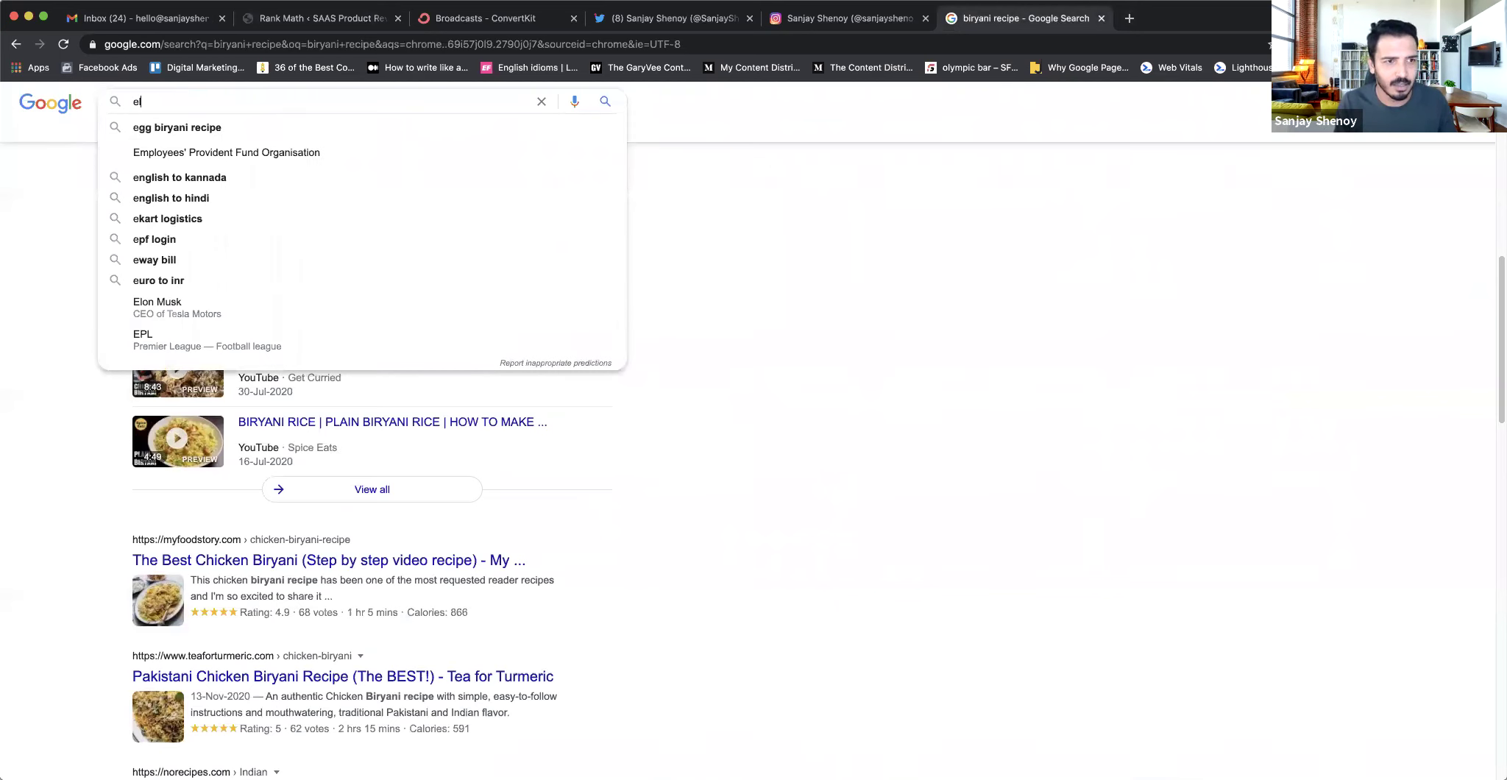
{"action": "type", "text": "lon musk"}
{"action": "key", "text": "Return"}
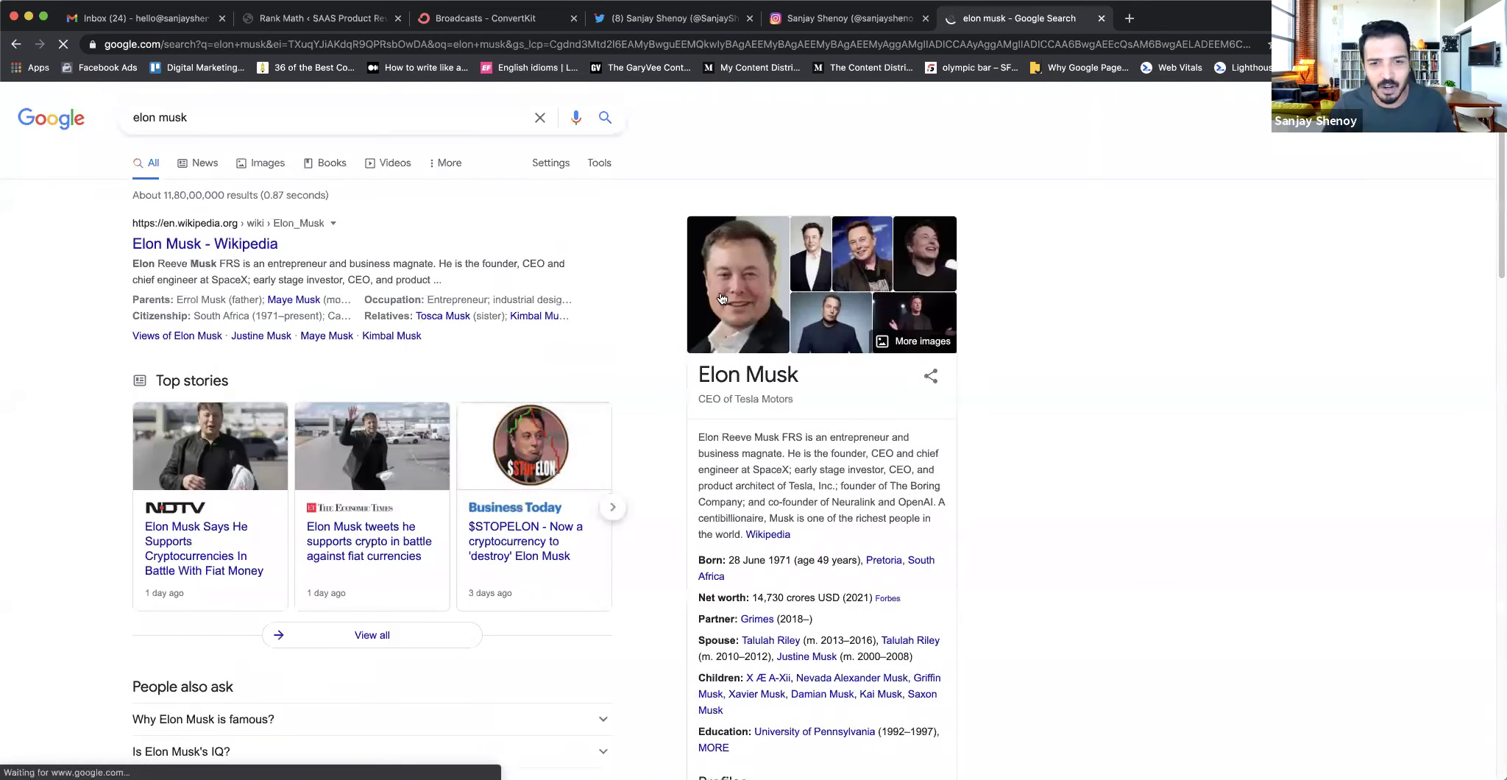
{"action": "scroll", "coordinate": [808, 481], "scroll_direction": "down", "scroll_amount": 1}
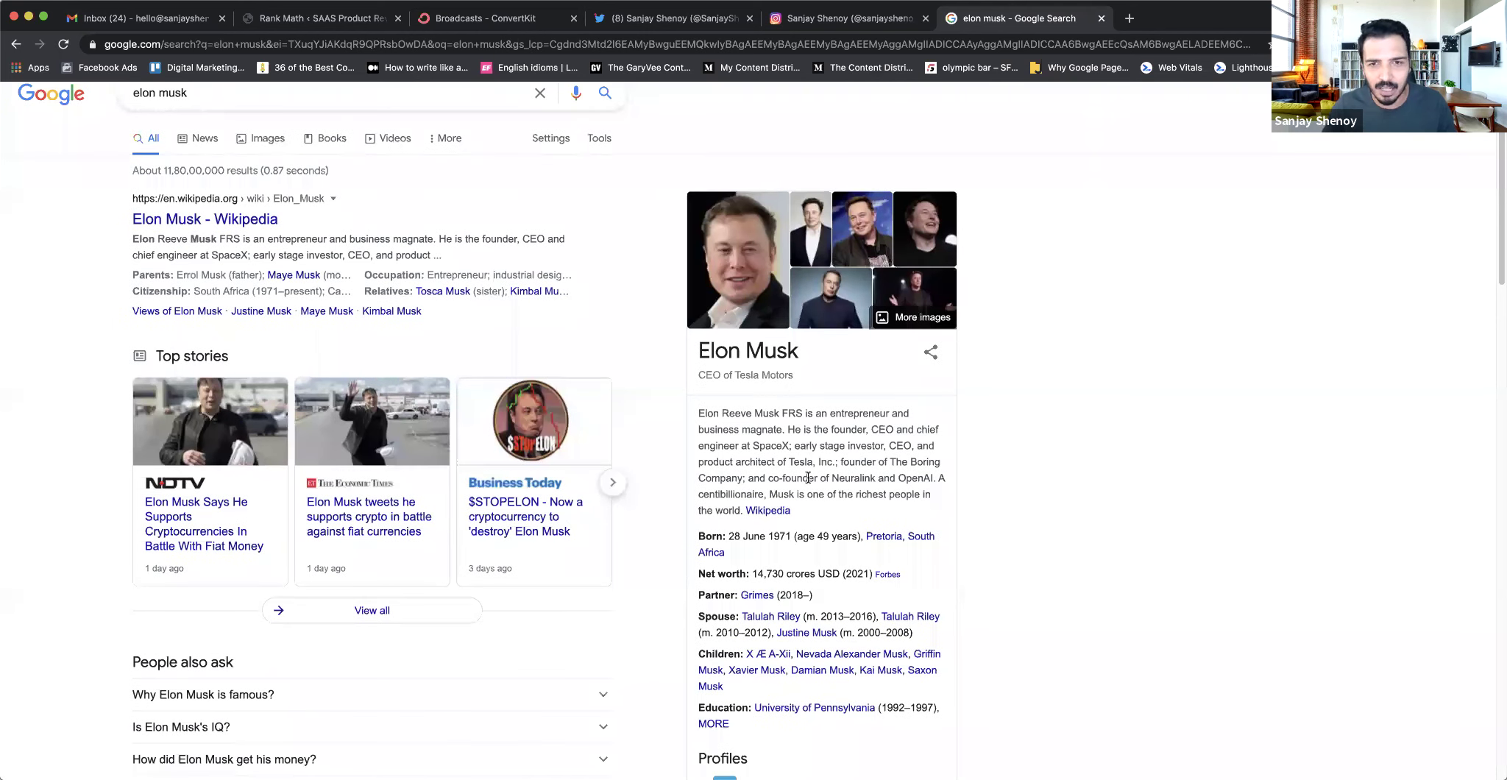
{"action": "scroll", "coordinate": [808, 477], "scroll_direction": "down", "scroll_amount": 1}
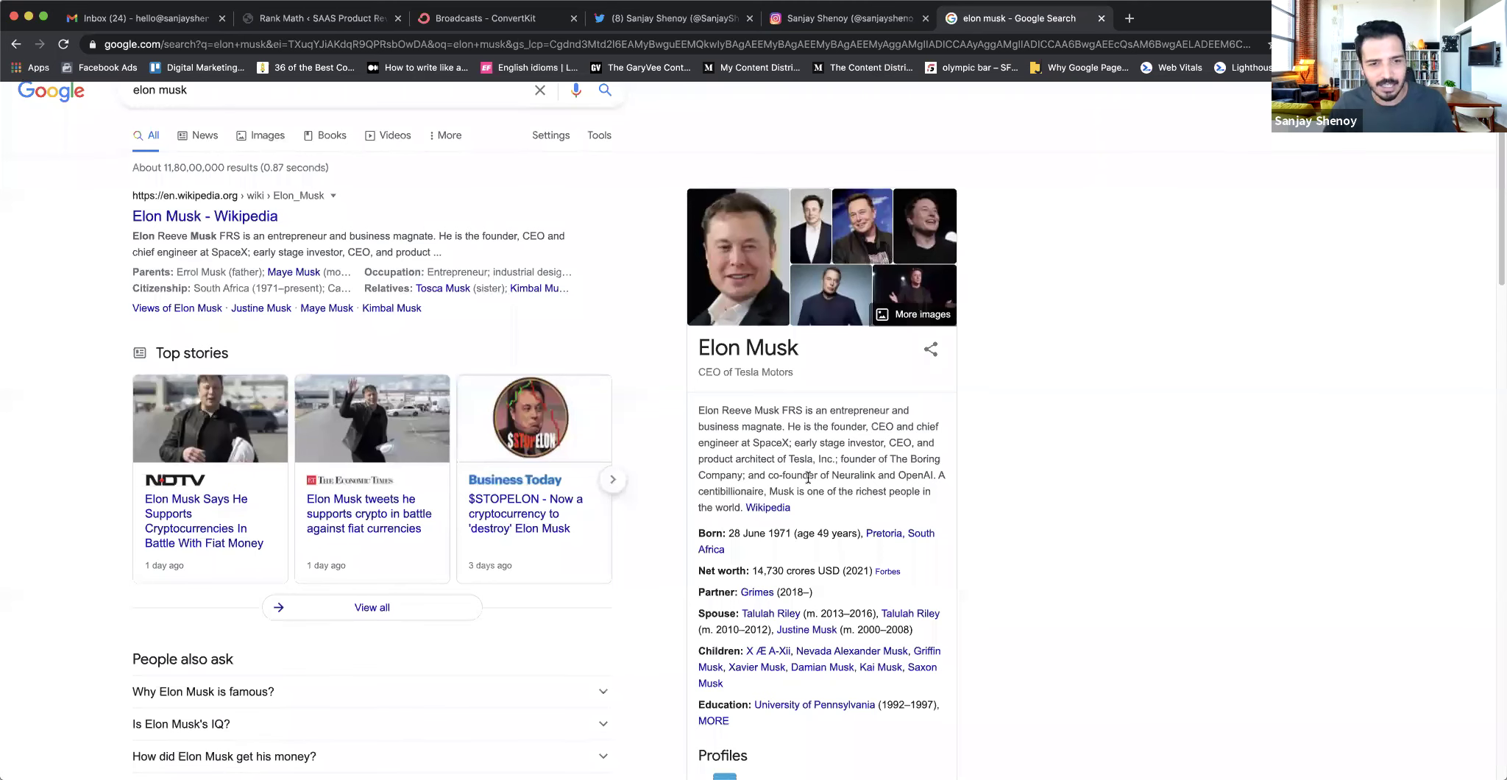
{"action": "scroll", "coordinate": [786, 508], "scroll_direction": "down", "scroll_amount": 1}
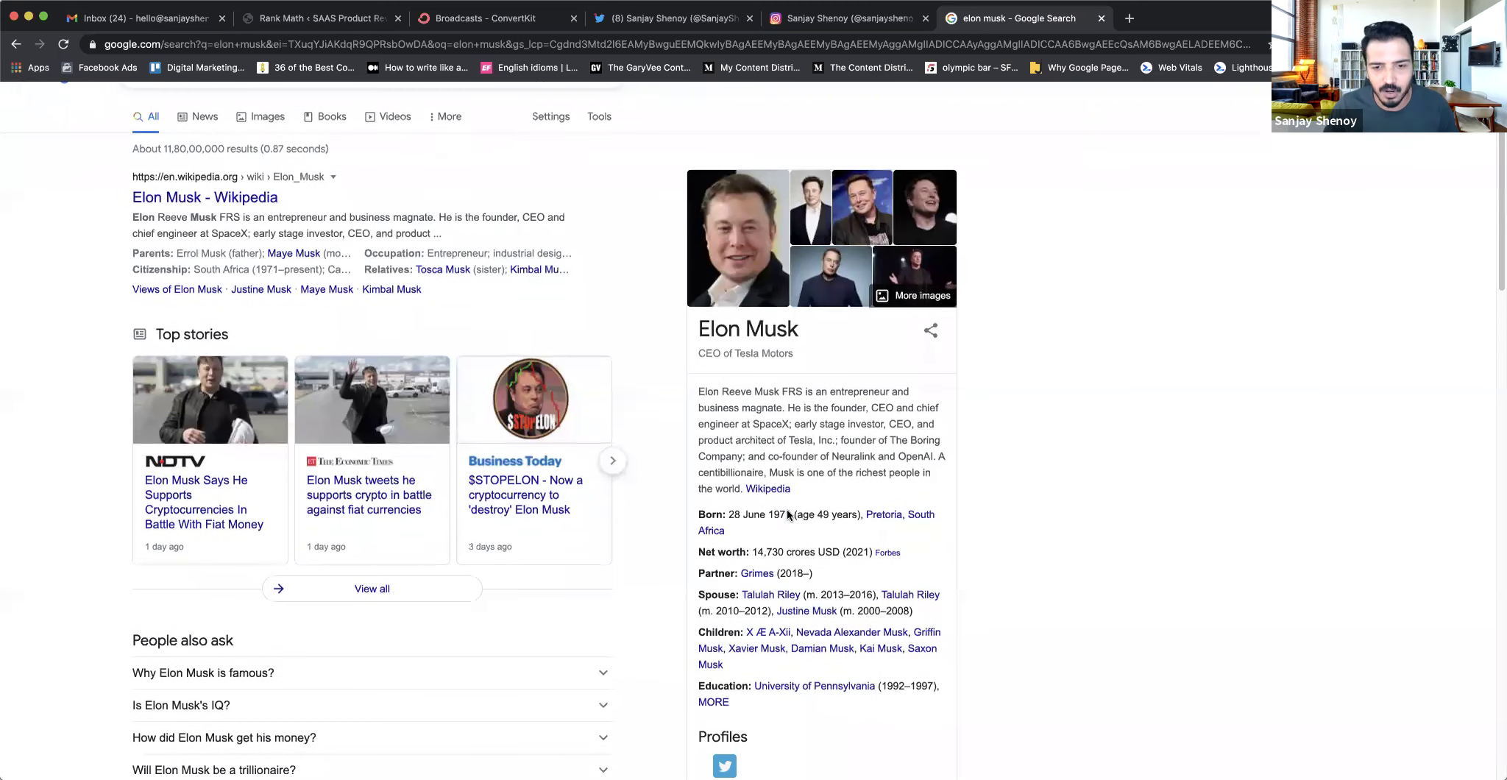
{"action": "scroll", "coordinate": [786, 508], "scroll_direction": "up", "scroll_amount": 2}
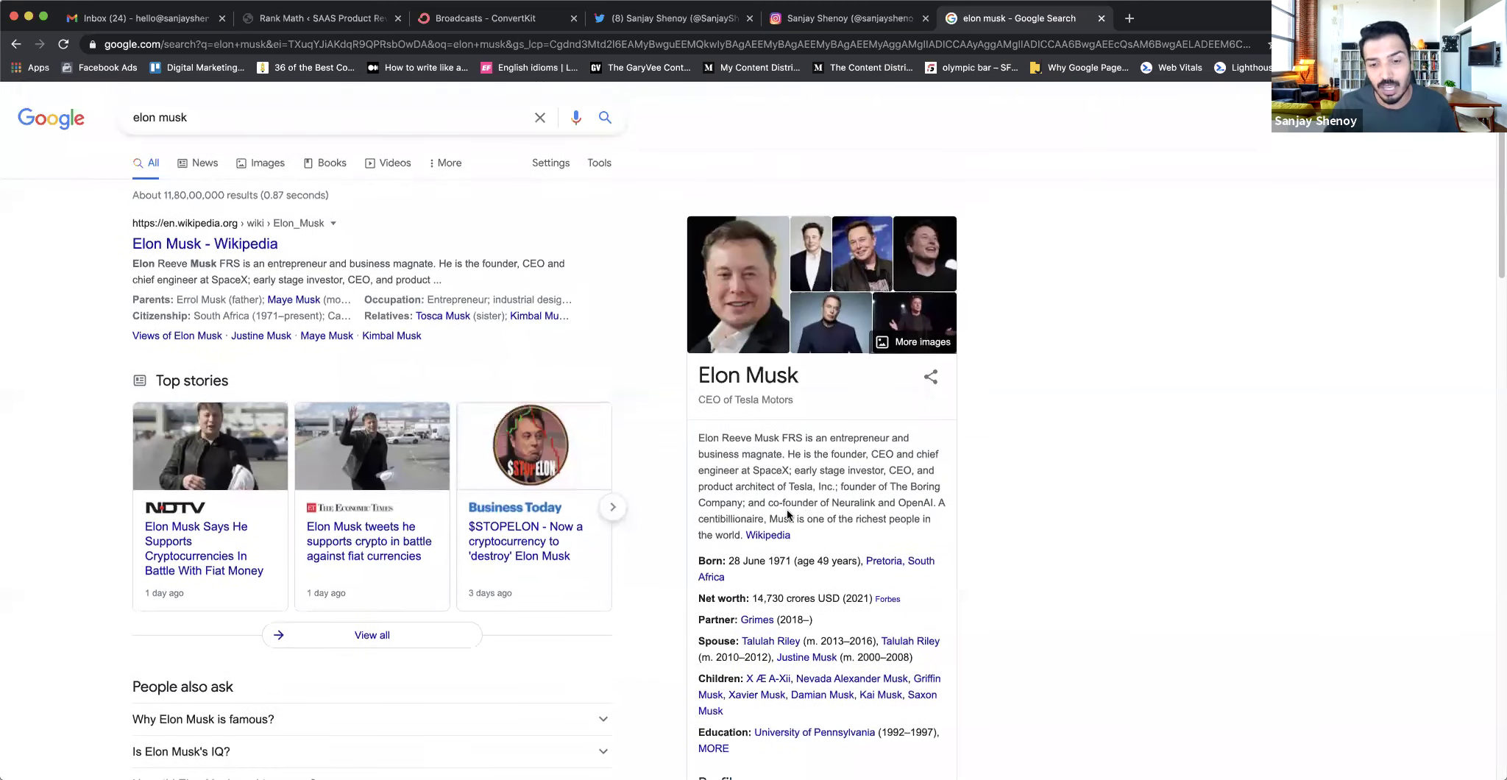
{"action": "left_click", "coordinate": [365, 30]}
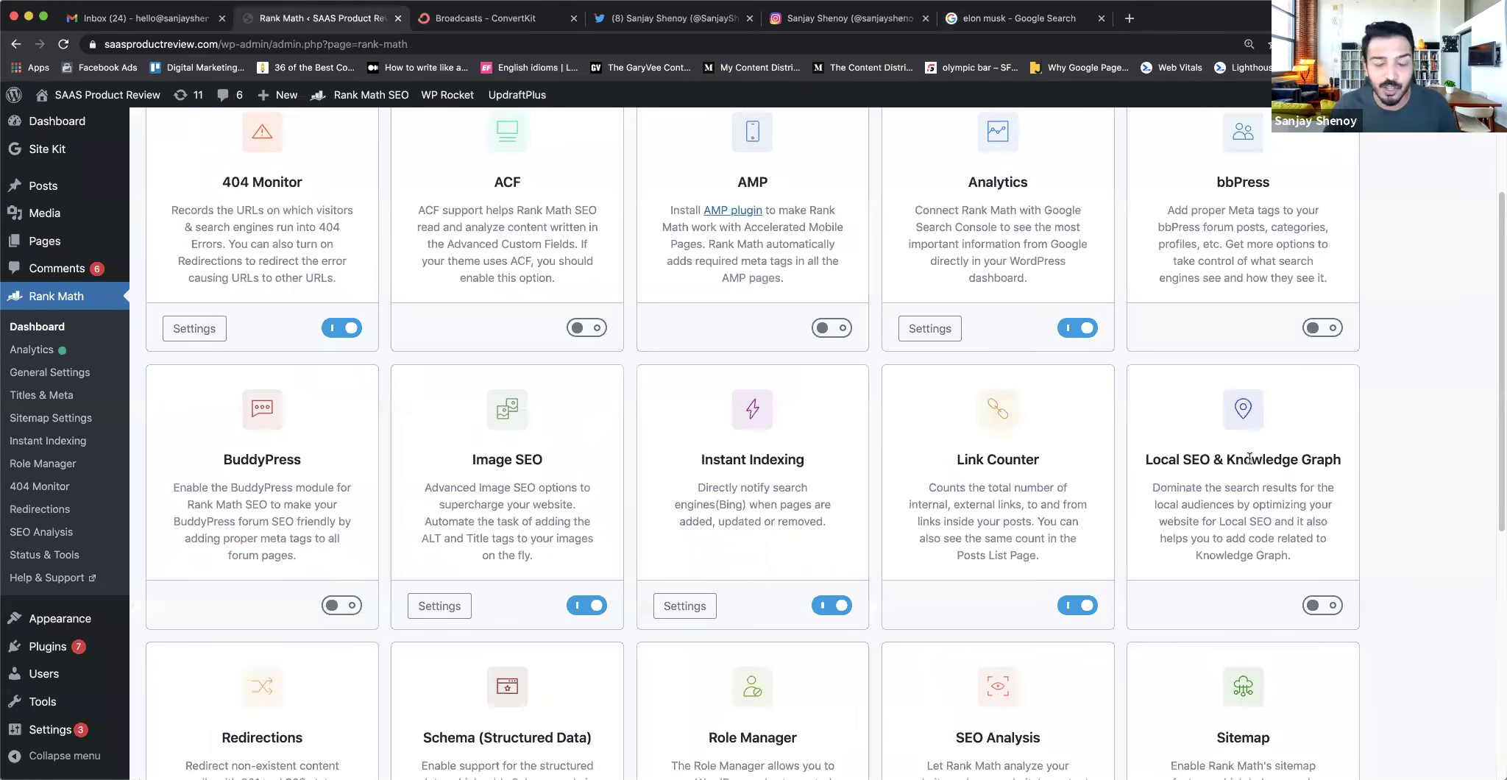
- Search Google for "restaurants in indiranagar" and examine the map, the local restaurant listings and the ordinary results beneath them
{"action": "left_click", "coordinate": [1012, 30]}
{"action": "triple_click", "coordinate": [224, 129]}
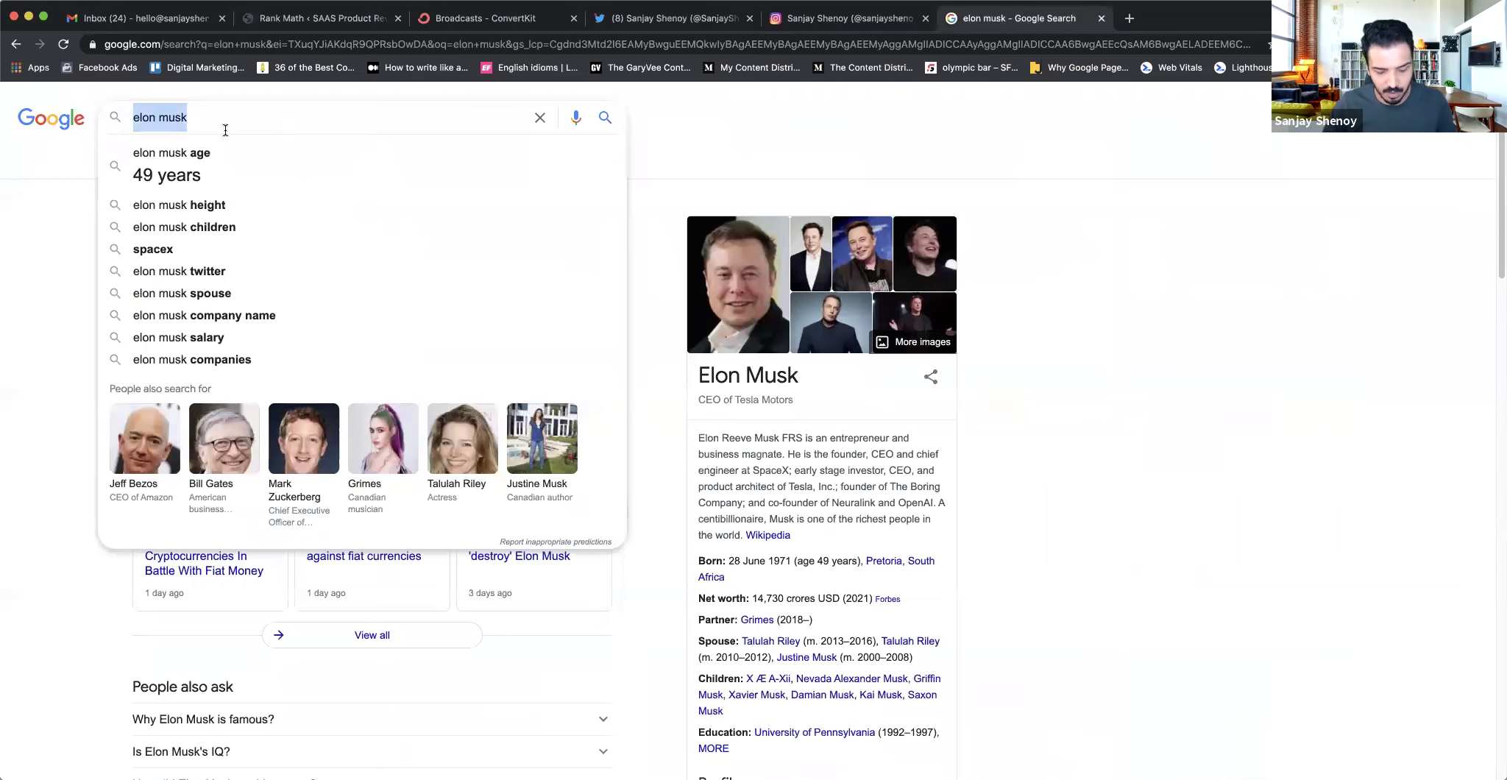
{"action": "type", "text": "restaurants in"}
{"action": "left_click", "coordinate": [215, 151]}
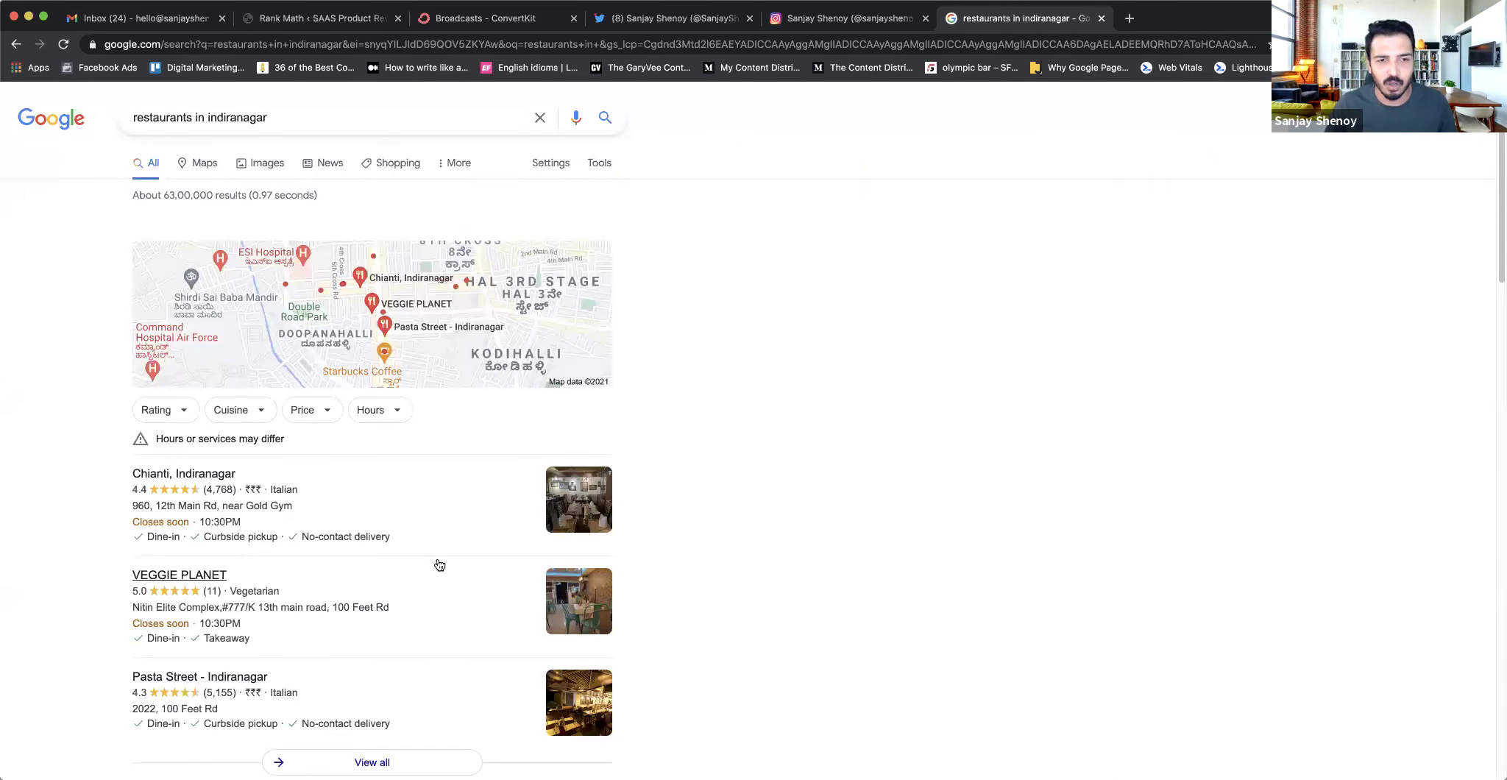
{"action": "scroll", "coordinate": [439, 564], "scroll_direction": "down", "scroll_amount": 4}
{"action": "scroll", "coordinate": [237, 517], "scroll_direction": "up", "scroll_amount": 2}
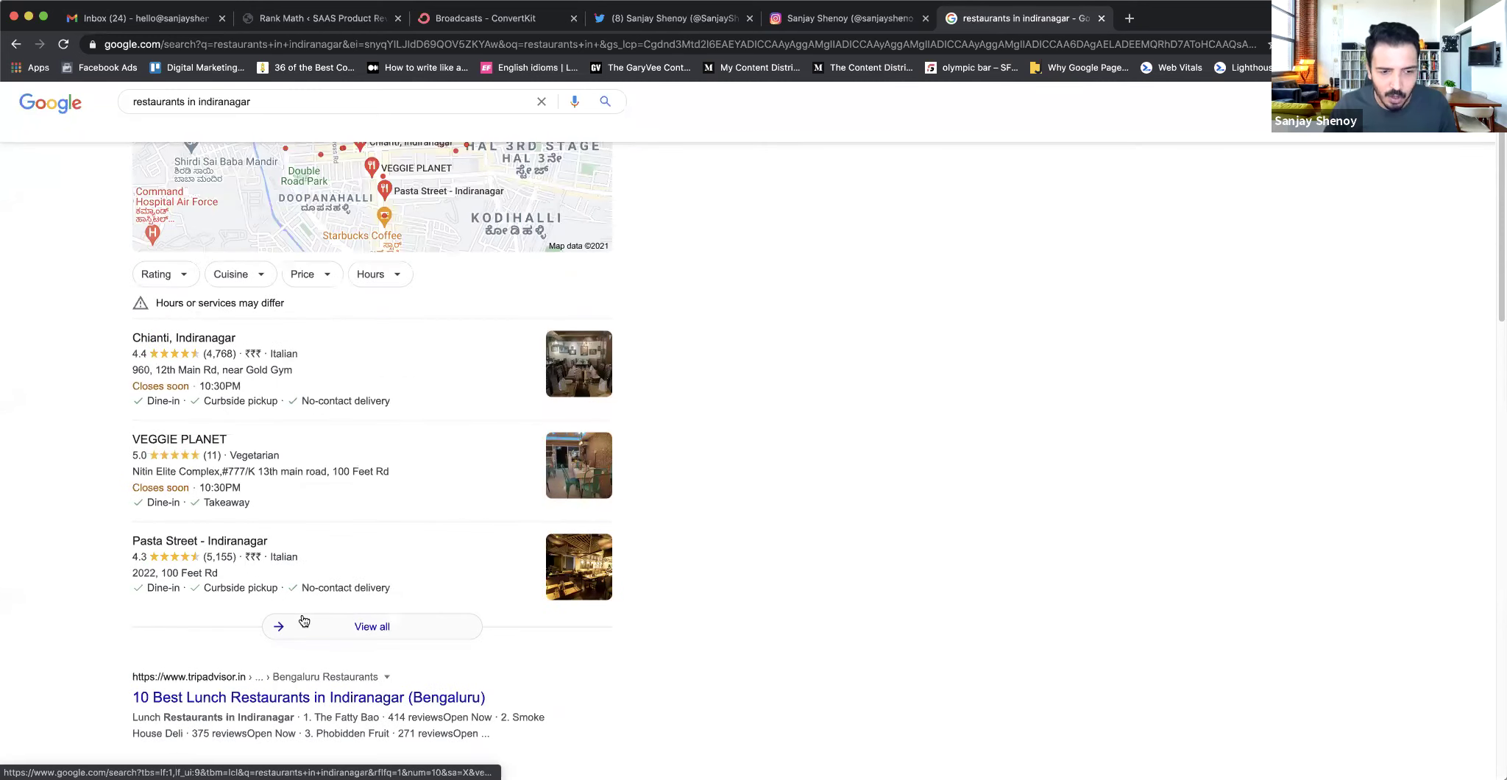
{"action": "scroll", "coordinate": [732, 593], "scroll_direction": "down", "scroll_amount": 8}
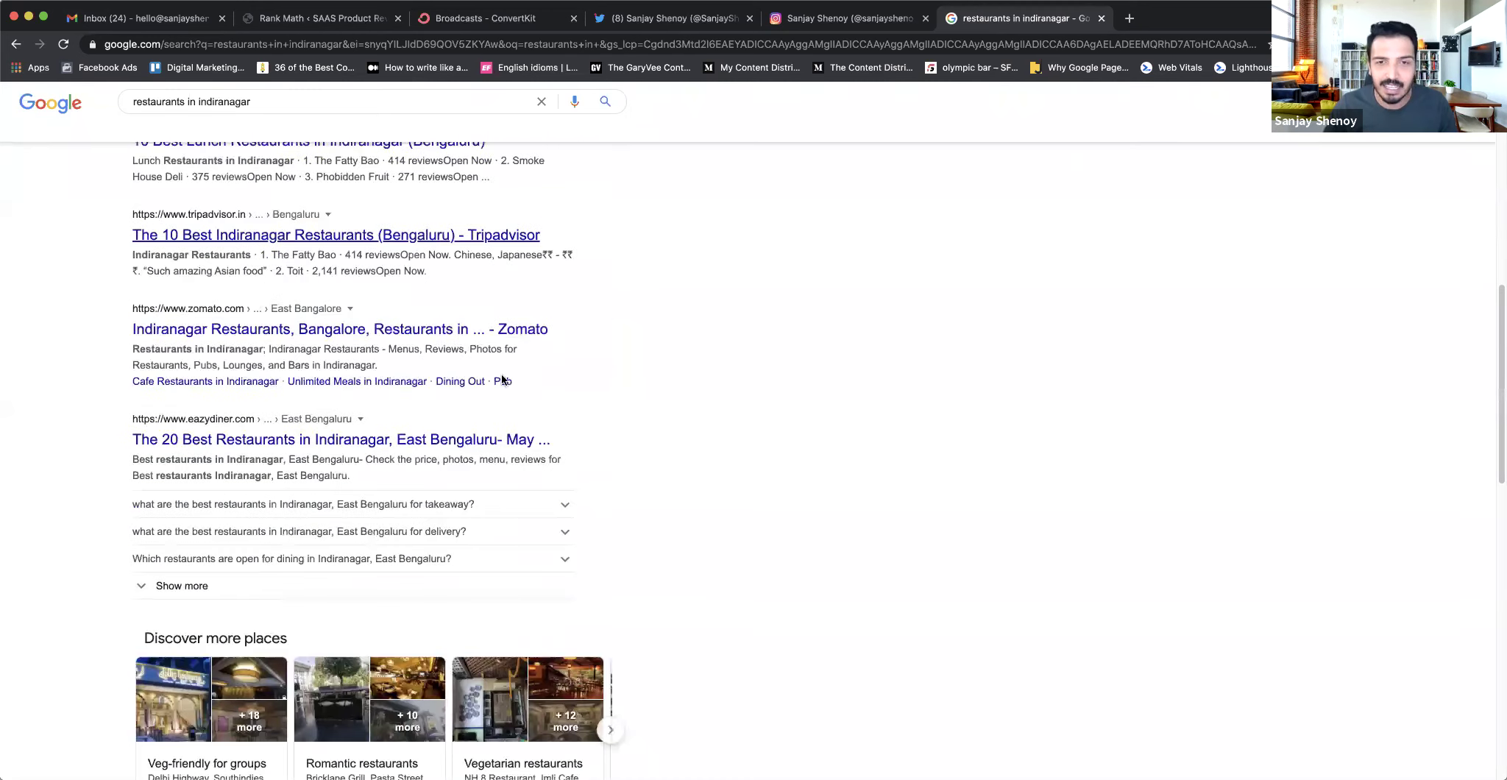
{"action": "scroll", "coordinate": [693, 413], "scroll_direction": "up", "scroll_amount": 10}
{"action": "scroll", "coordinate": [694, 414], "scroll_direction": "down", "scroll_amount": 2}
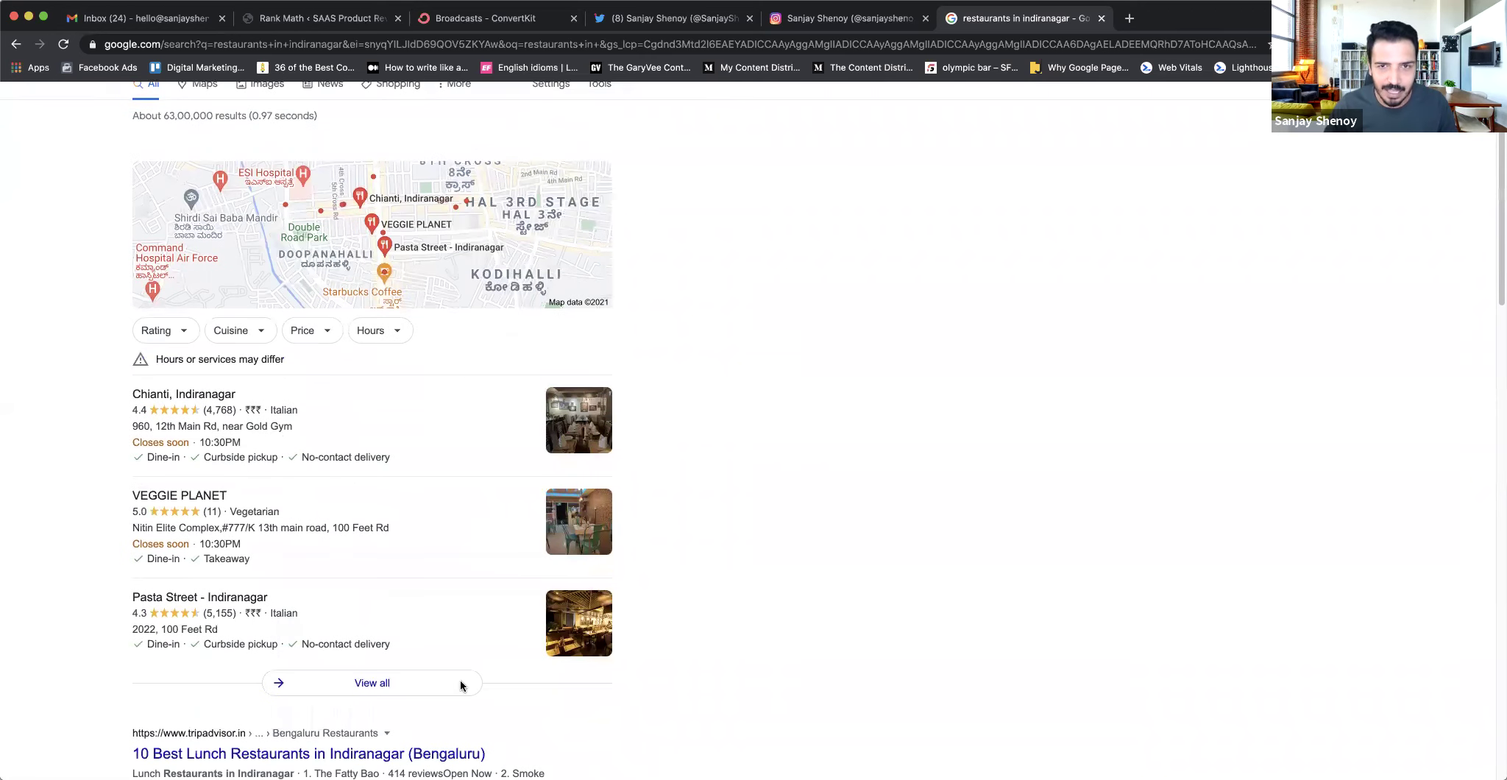
- Return to the Rank Math modules and enable Local SEO & Knowledge Graph
{"action": "left_click", "coordinate": [322, 21]}
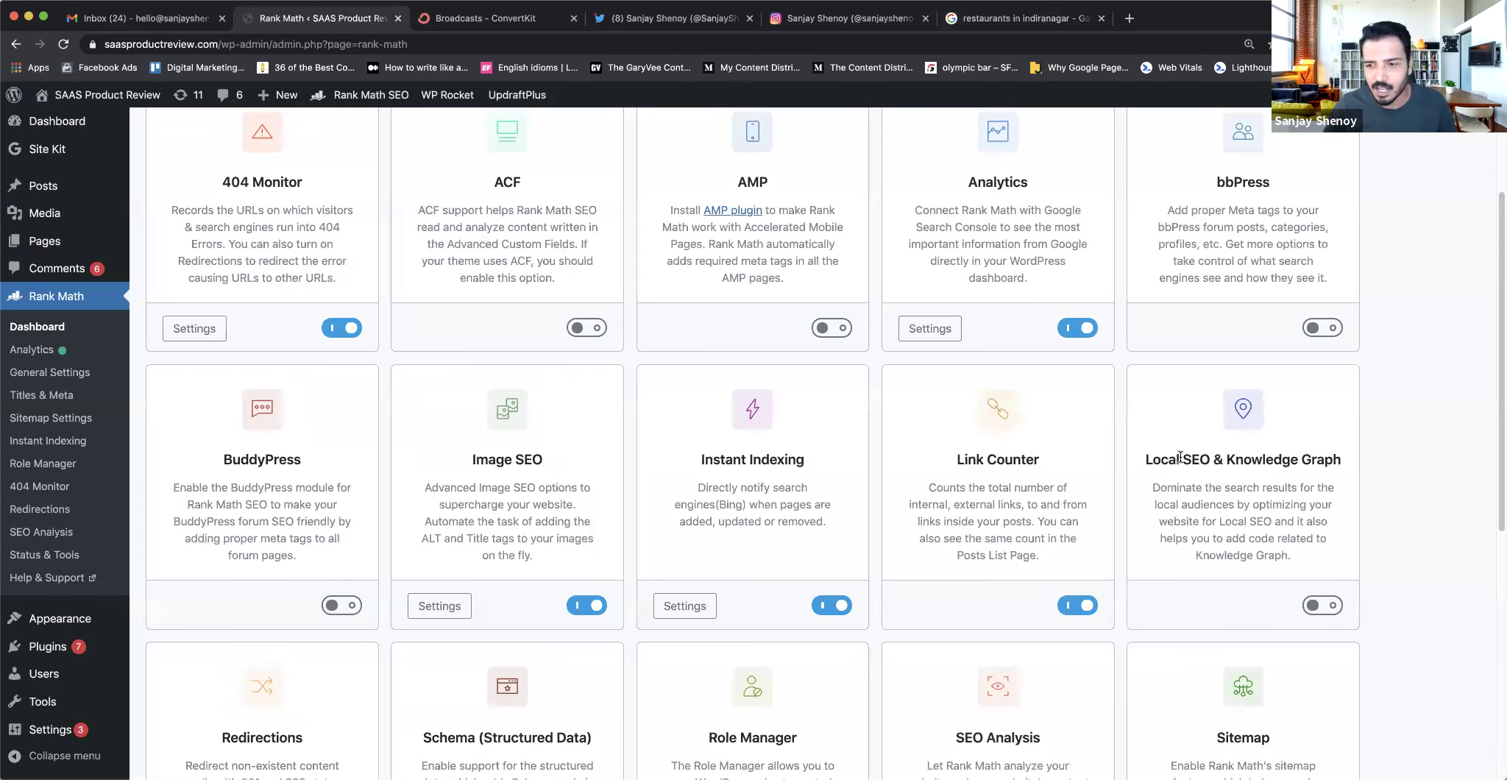
{"action": "scroll", "coordinate": [1310, 589], "scroll_direction": "down", "scroll_amount": 1}
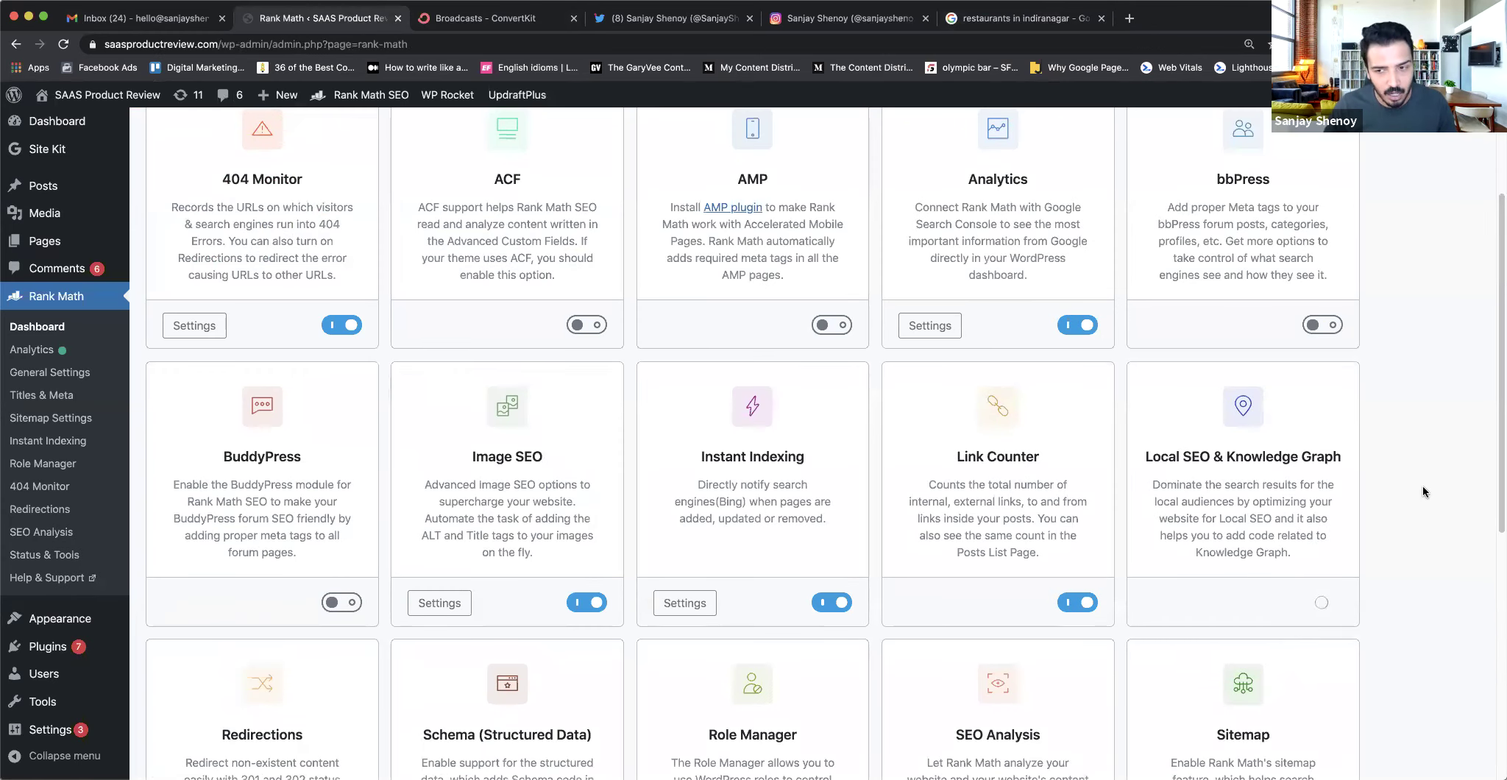
{"action": "scroll", "coordinate": [1422, 485], "scroll_direction": "down", "scroll_amount": 2}
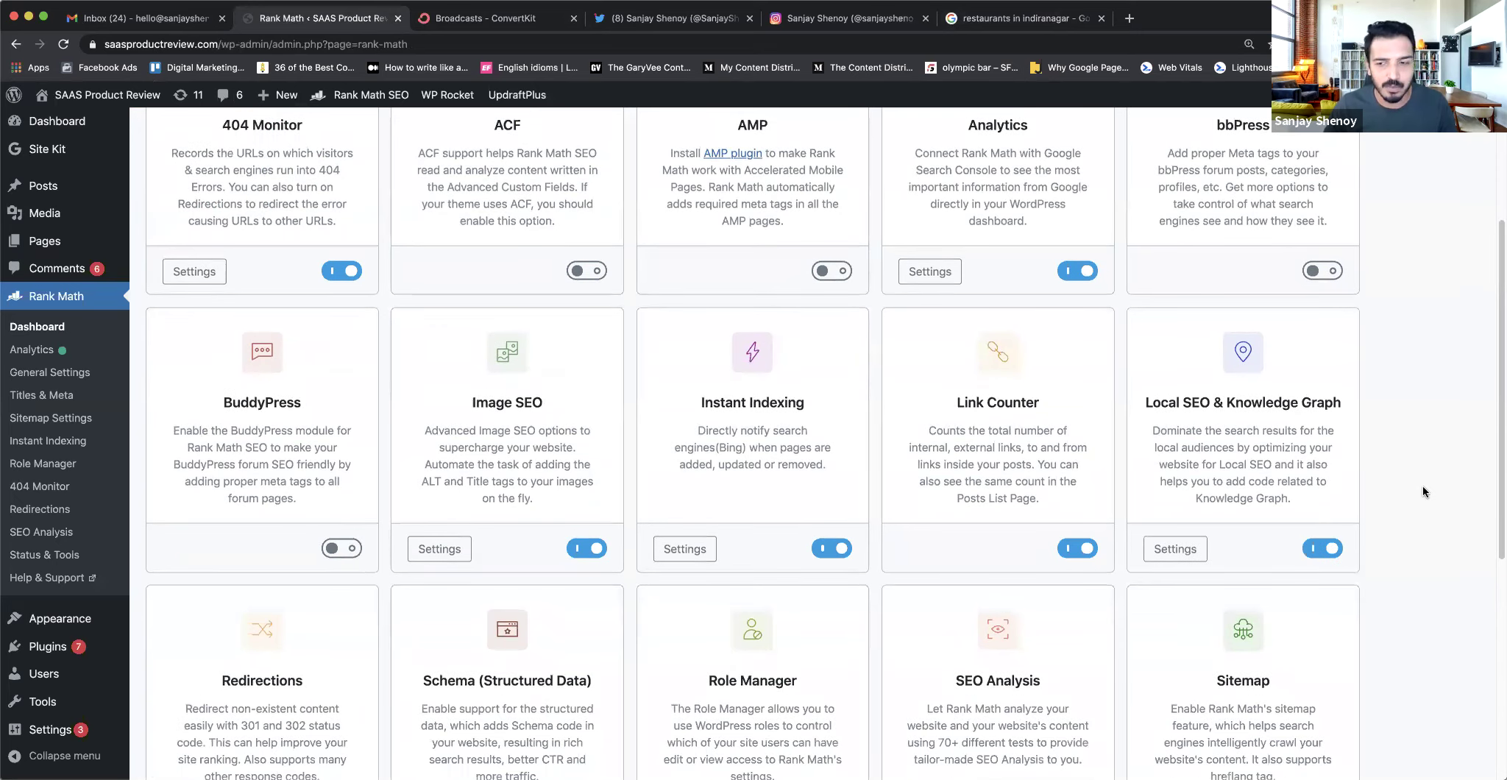
- Examine the remaining Rank Math modules, from Redirections and Schema through Sitemap, Google Web Stories and WooCommerce
{"action": "scroll", "coordinate": [1422, 488], "scroll_direction": "down", "scroll_amount": 4}
{"action": "scroll", "coordinate": [1422, 485], "scroll_direction": "down", "scroll_amount": 3}
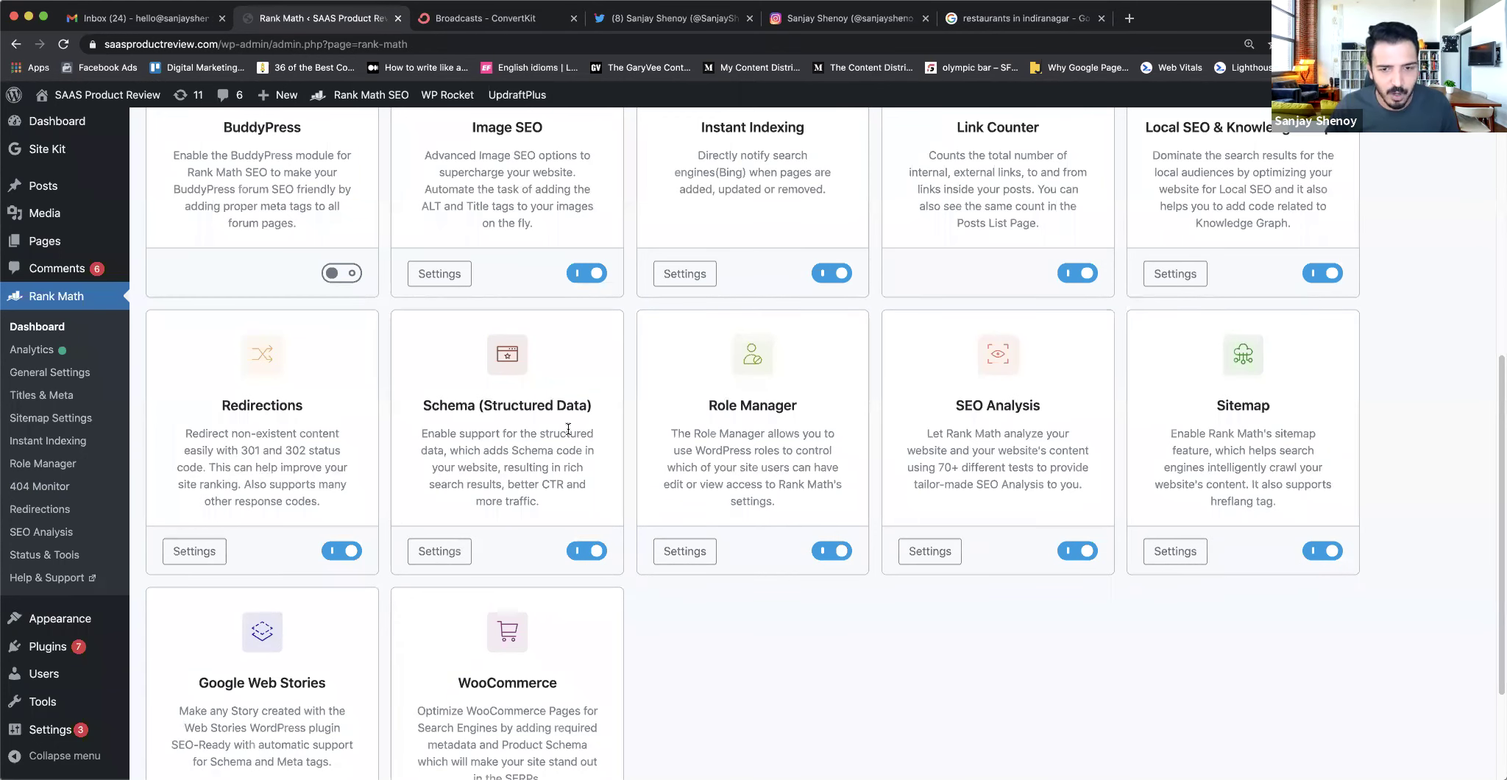
{"action": "scroll", "coordinate": [969, 482], "scroll_direction": "up", "scroll_amount": 1}
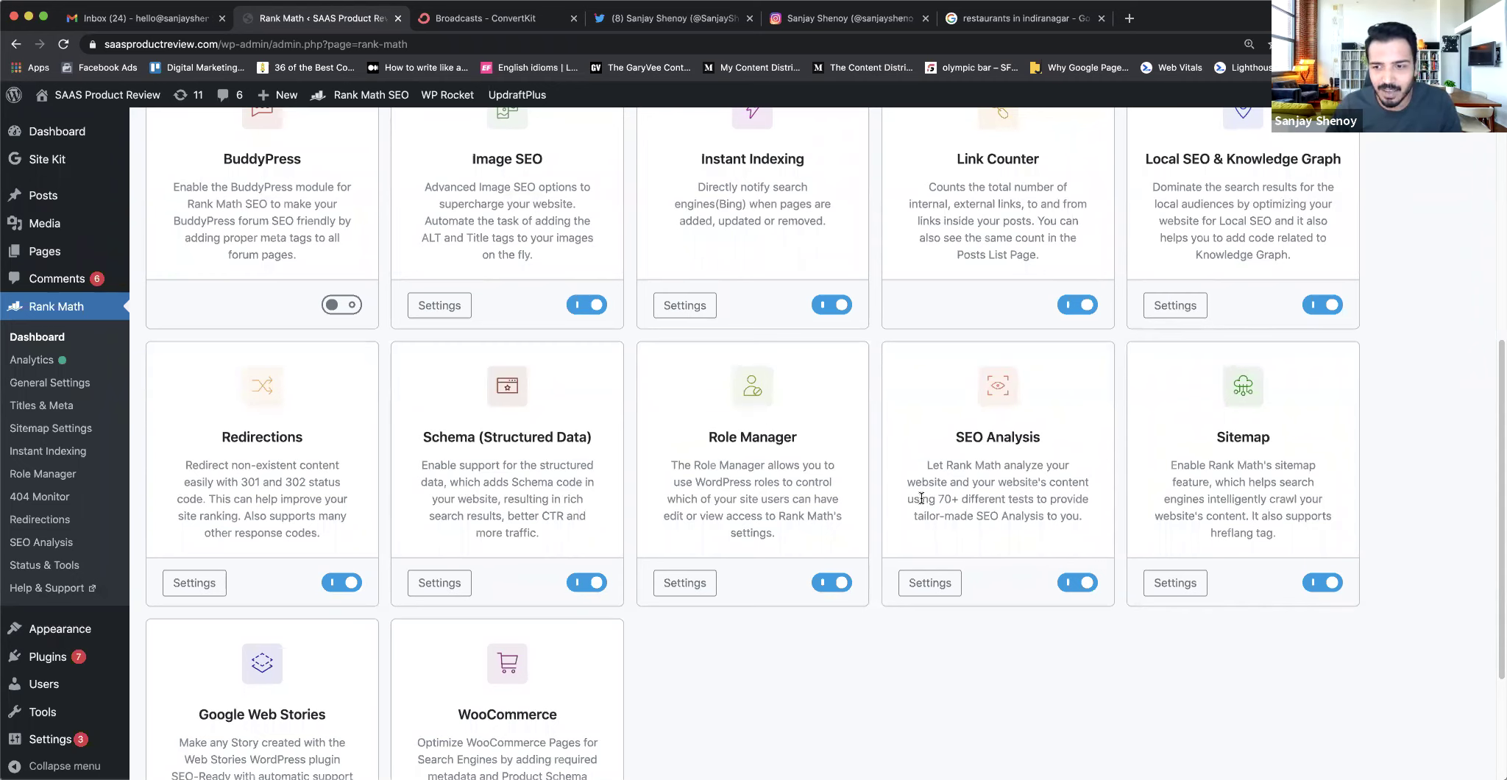
{"action": "scroll", "coordinate": [1172, 478], "scroll_direction": "down", "scroll_amount": 2}
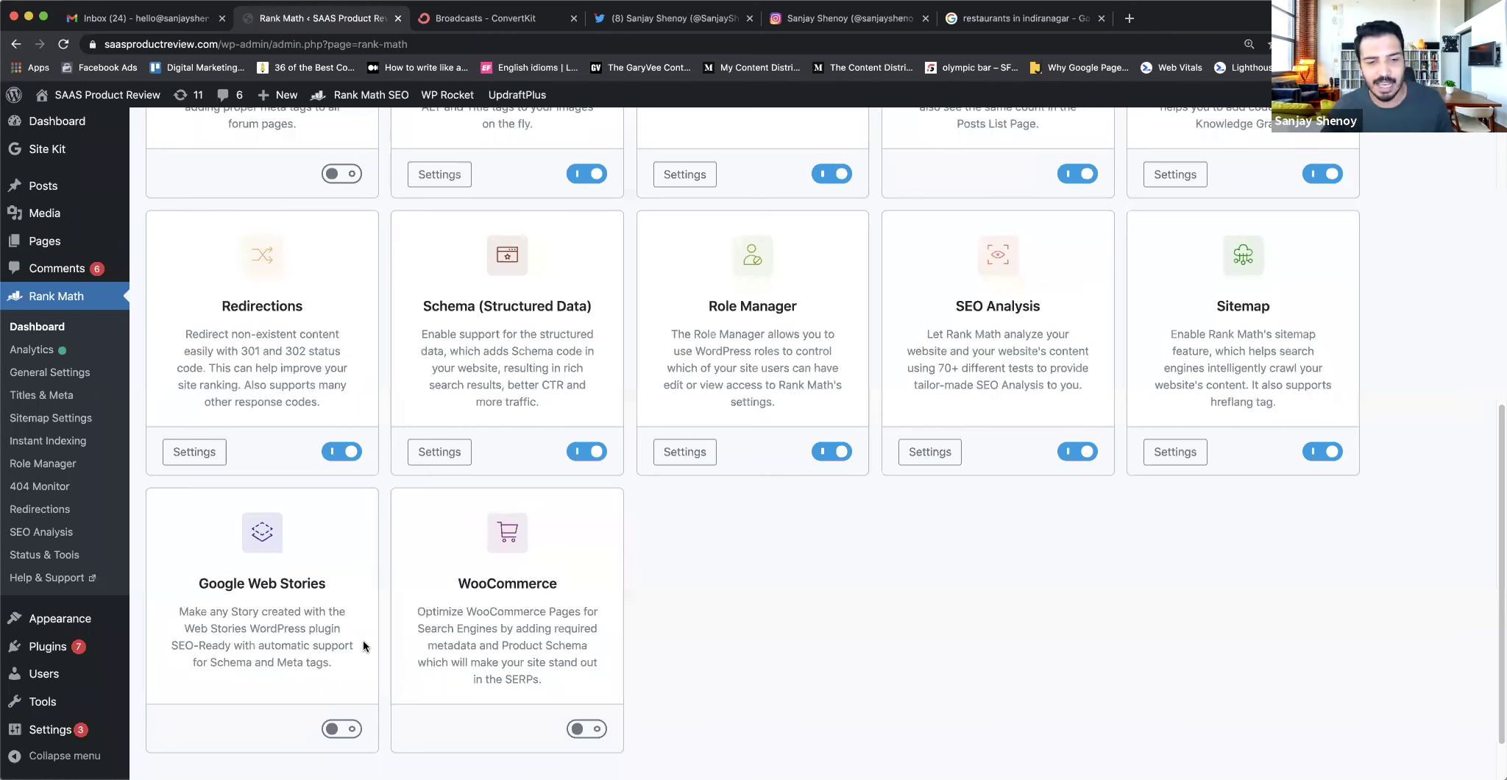
{"action": "scroll", "coordinate": [573, 613], "scroll_direction": "up", "scroll_amount": 4}
{"action": "scroll", "coordinate": [572, 607], "scroll_direction": "up", "scroll_amount": 5}
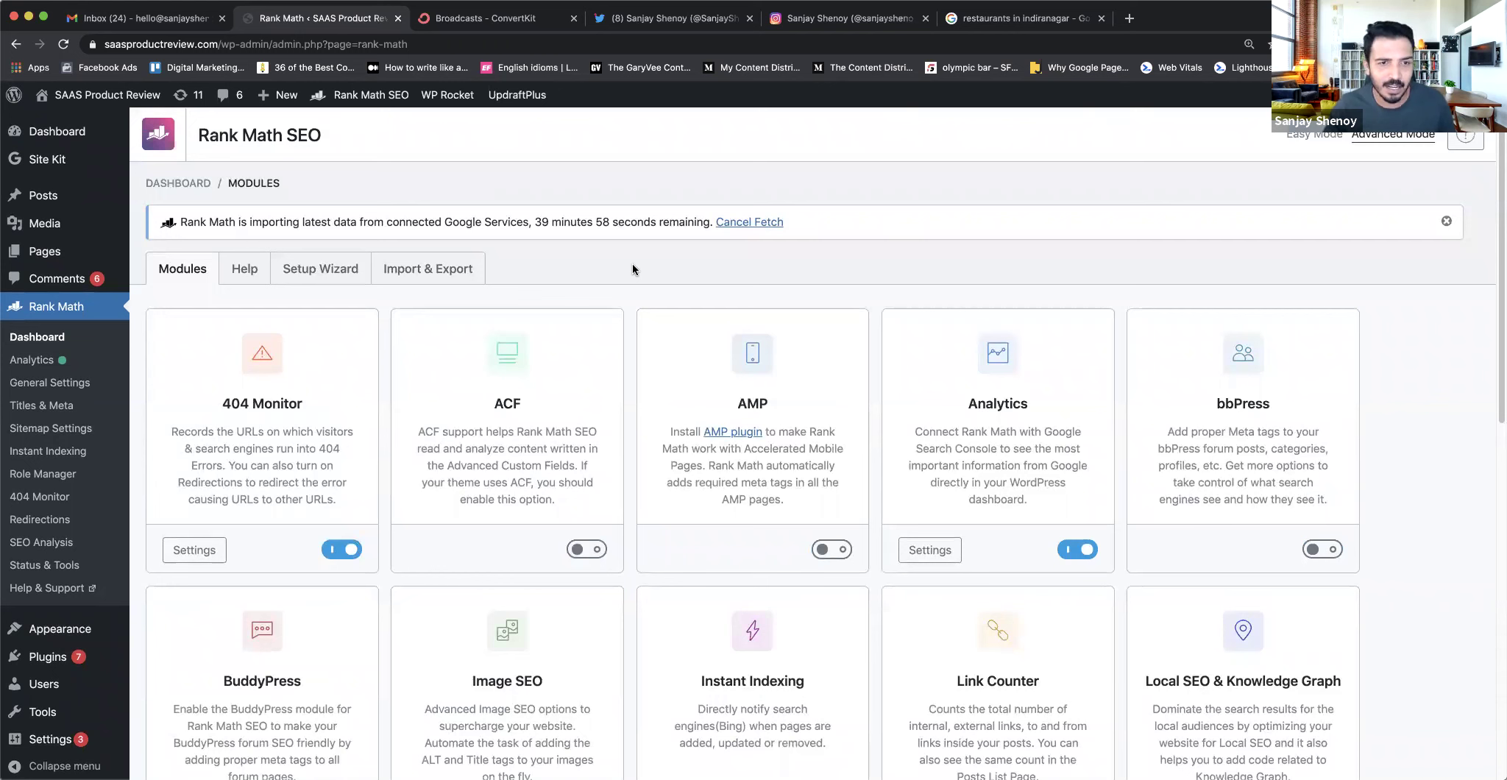
- Open Rank Math's Analytics and examine its dashboard of overall optimization, search statistics and keyword positions
{"action": "left_click", "coordinate": [42, 362]}
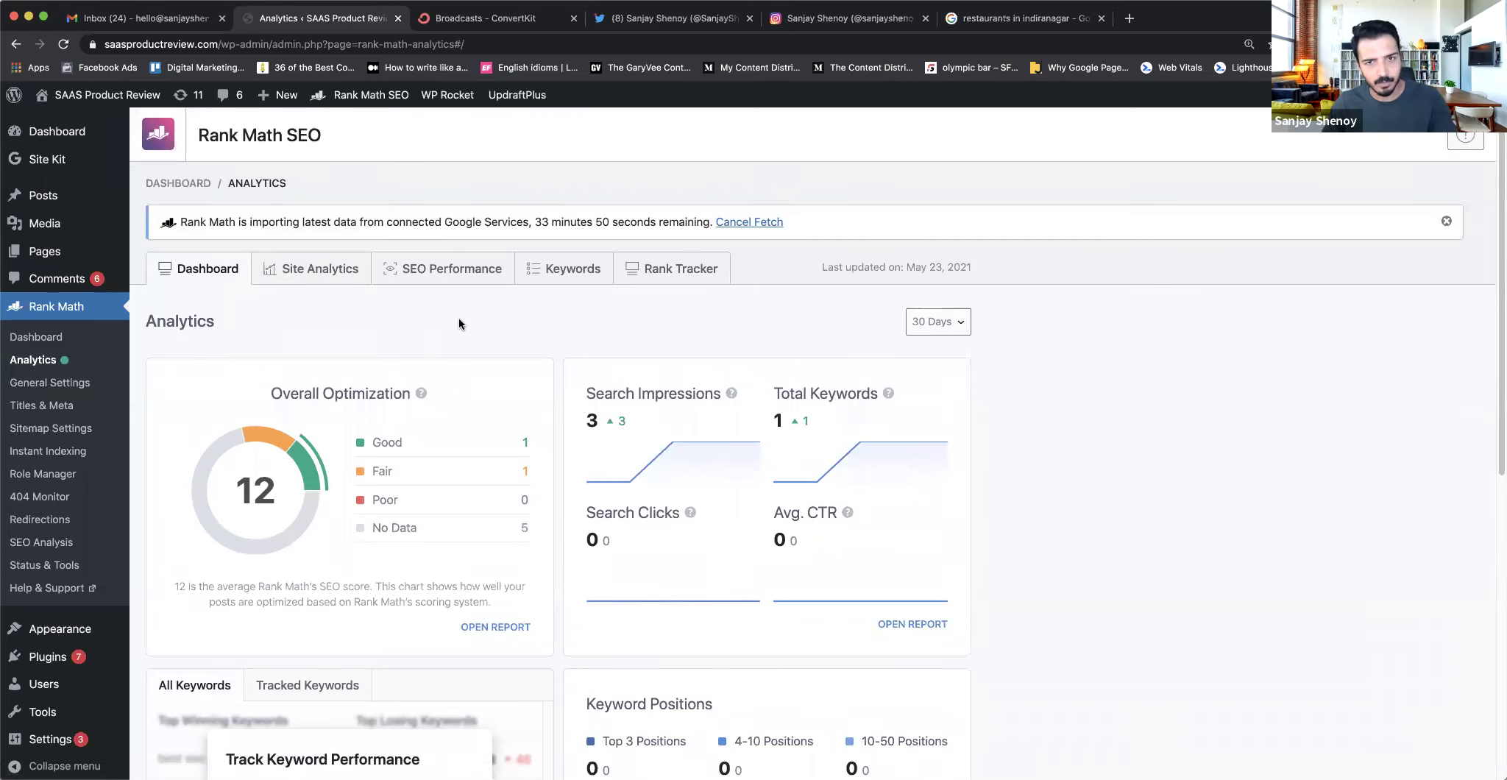
{"action": "scroll", "coordinate": [458, 321], "scroll_direction": "down", "scroll_amount": 5}
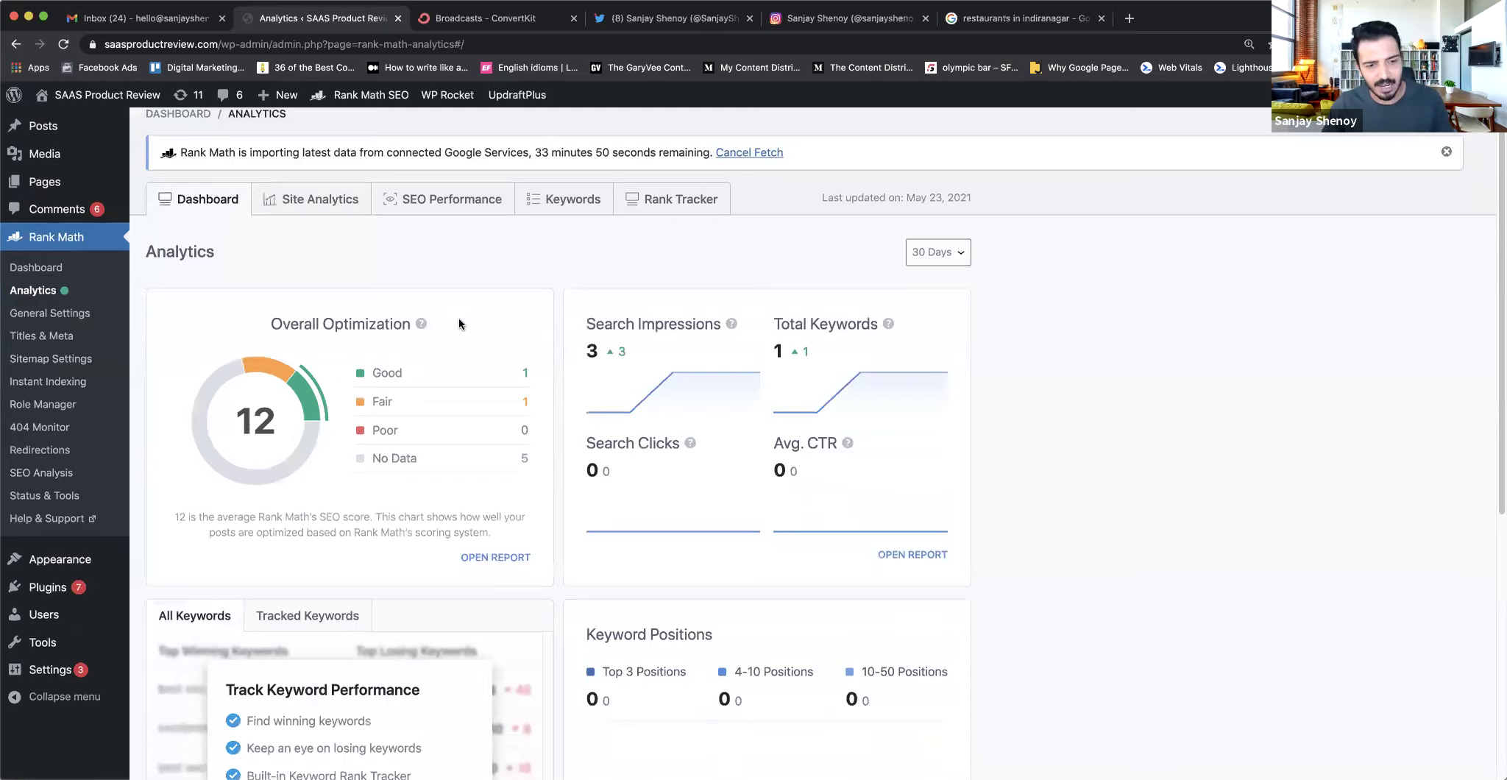
{"action": "scroll", "coordinate": [458, 322], "scroll_direction": "down", "scroll_amount": 3}
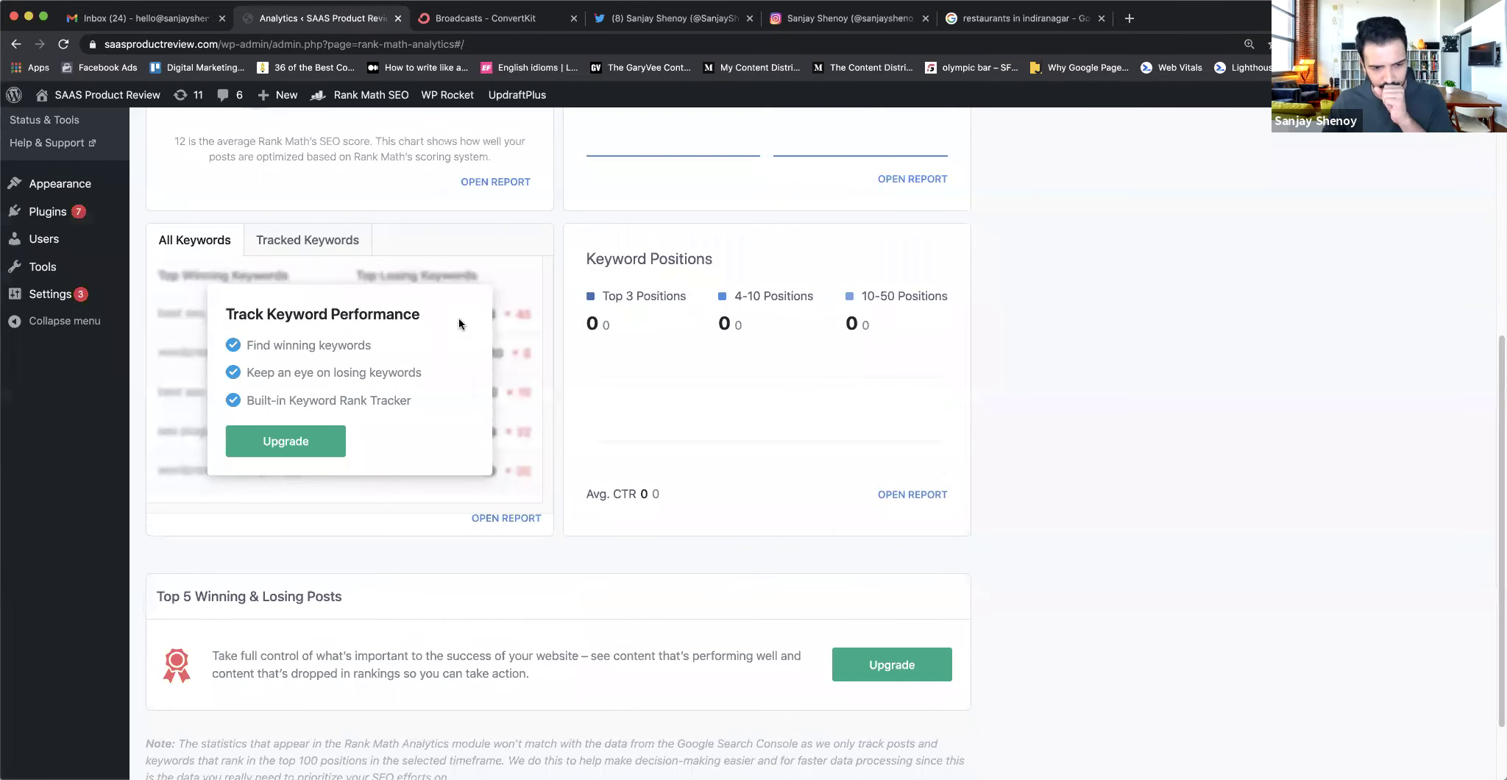
{"action": "scroll", "coordinate": [692, 250], "scroll_direction": "down", "scroll_amount": 2}
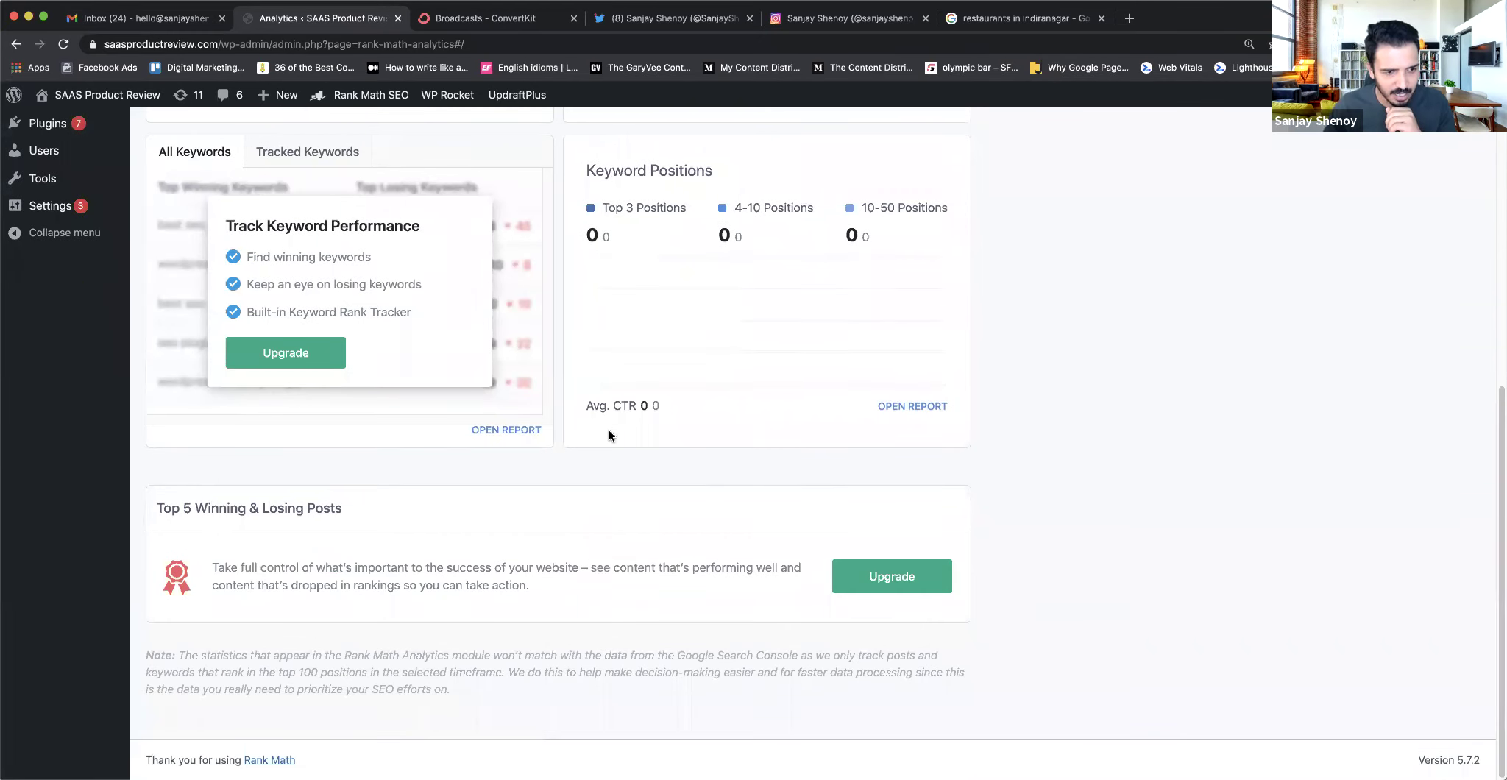
{"action": "scroll", "coordinate": [608, 428], "scroll_direction": "up", "scroll_amount": 10}
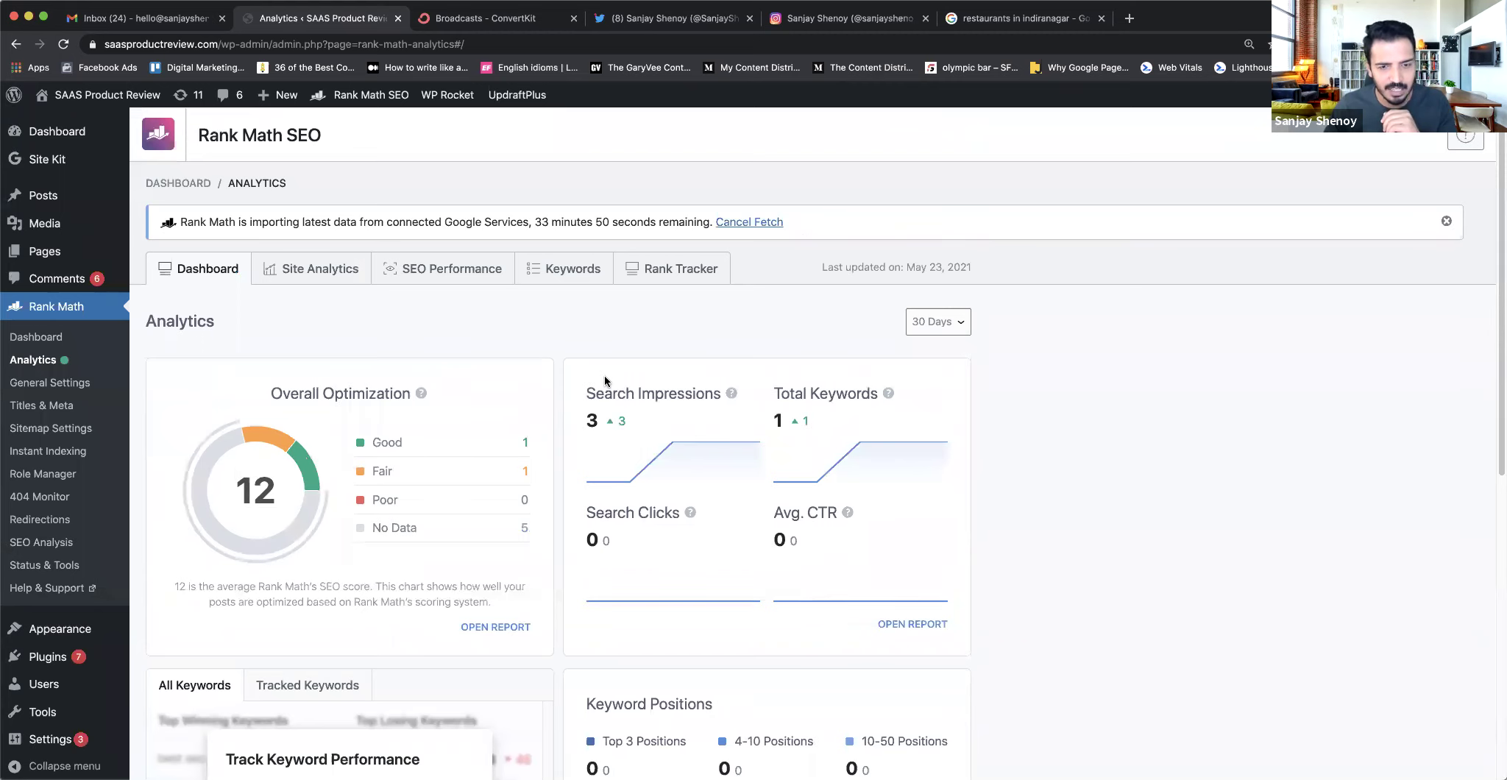
- Examine the Site Analytics report, including its SEO score categories and content section
{"action": "left_click", "coordinate": [326, 274]}
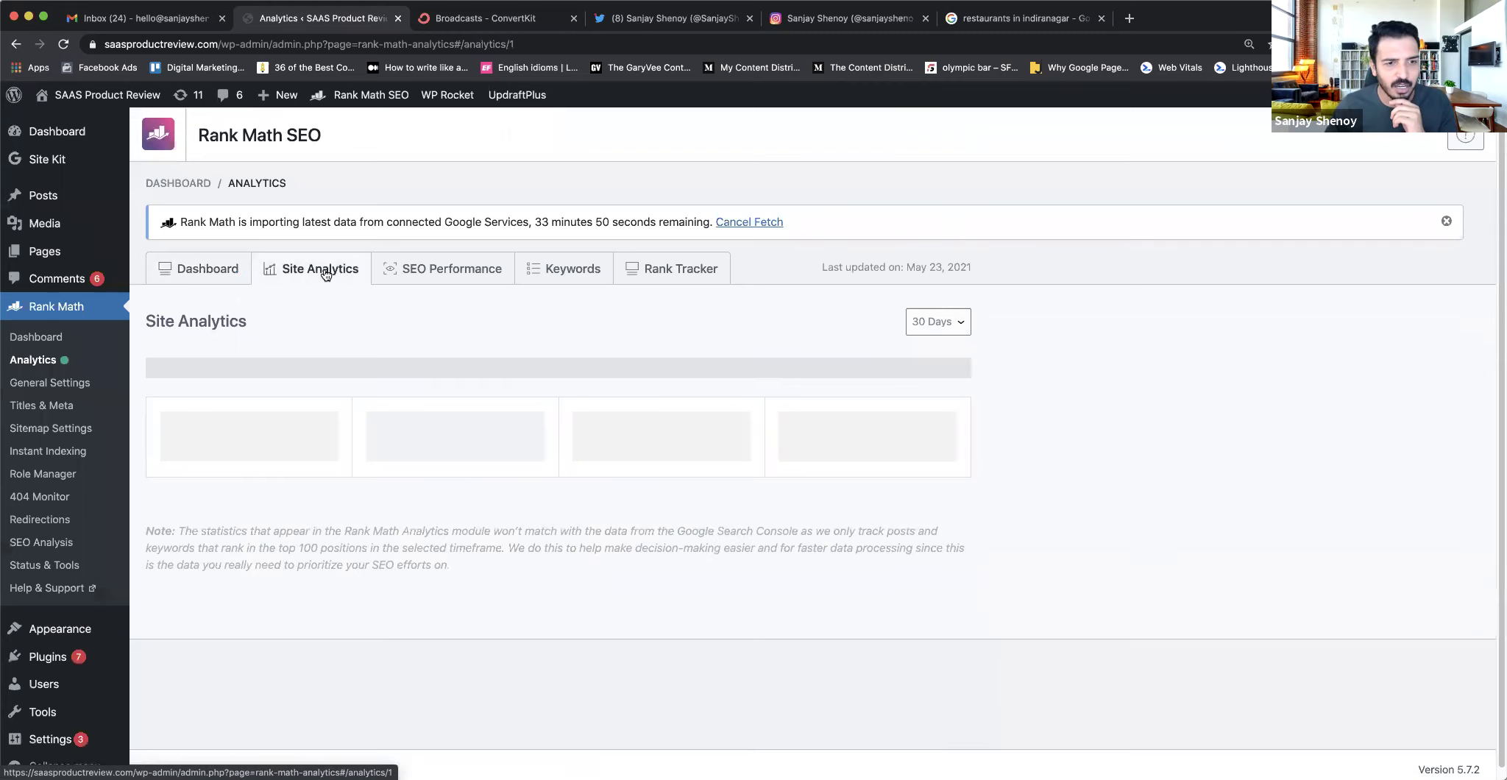
{"action": "scroll", "coordinate": [698, 445], "scroll_direction": "down", "scroll_amount": 5}
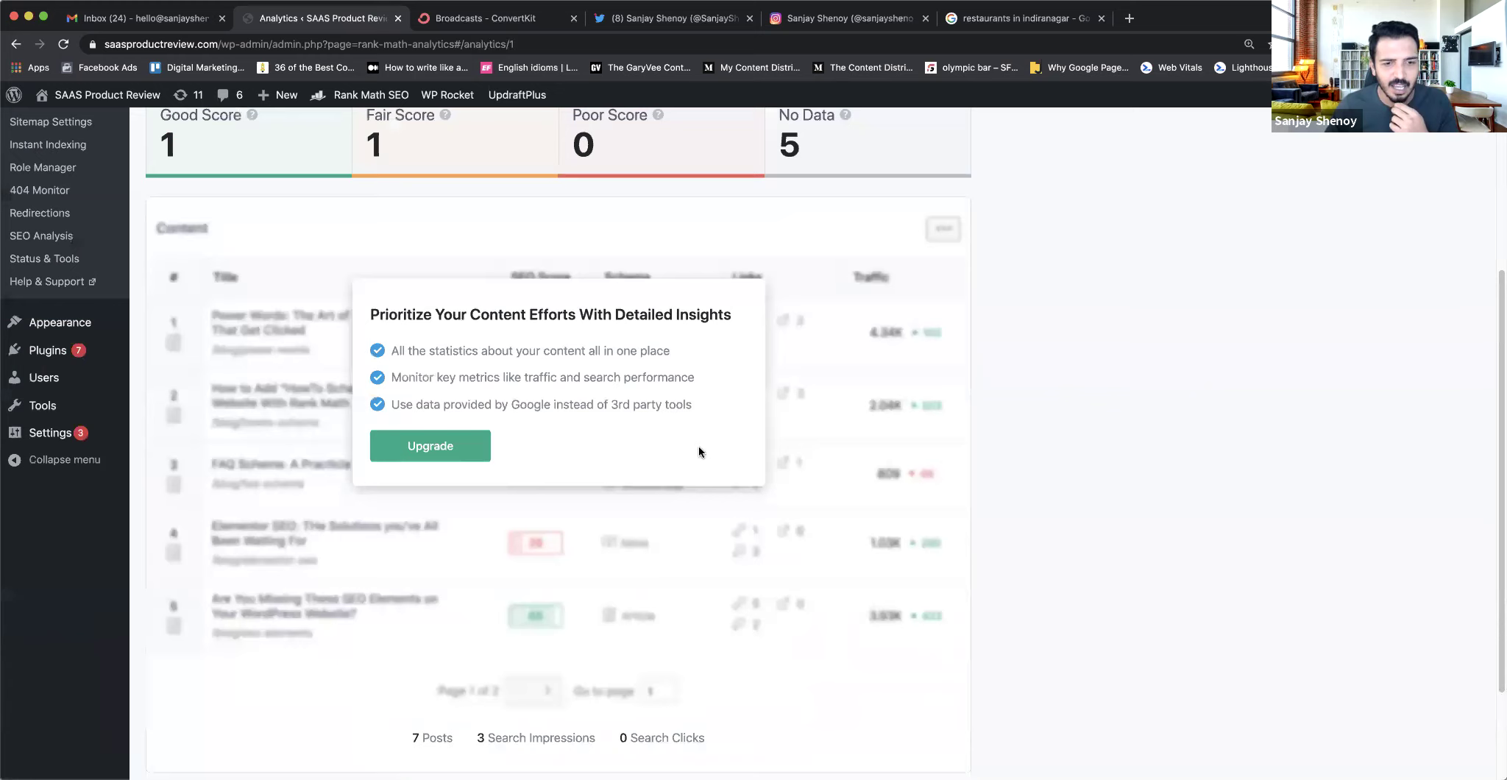
{"action": "scroll", "coordinate": [698, 445], "scroll_direction": "up", "scroll_amount": 5}
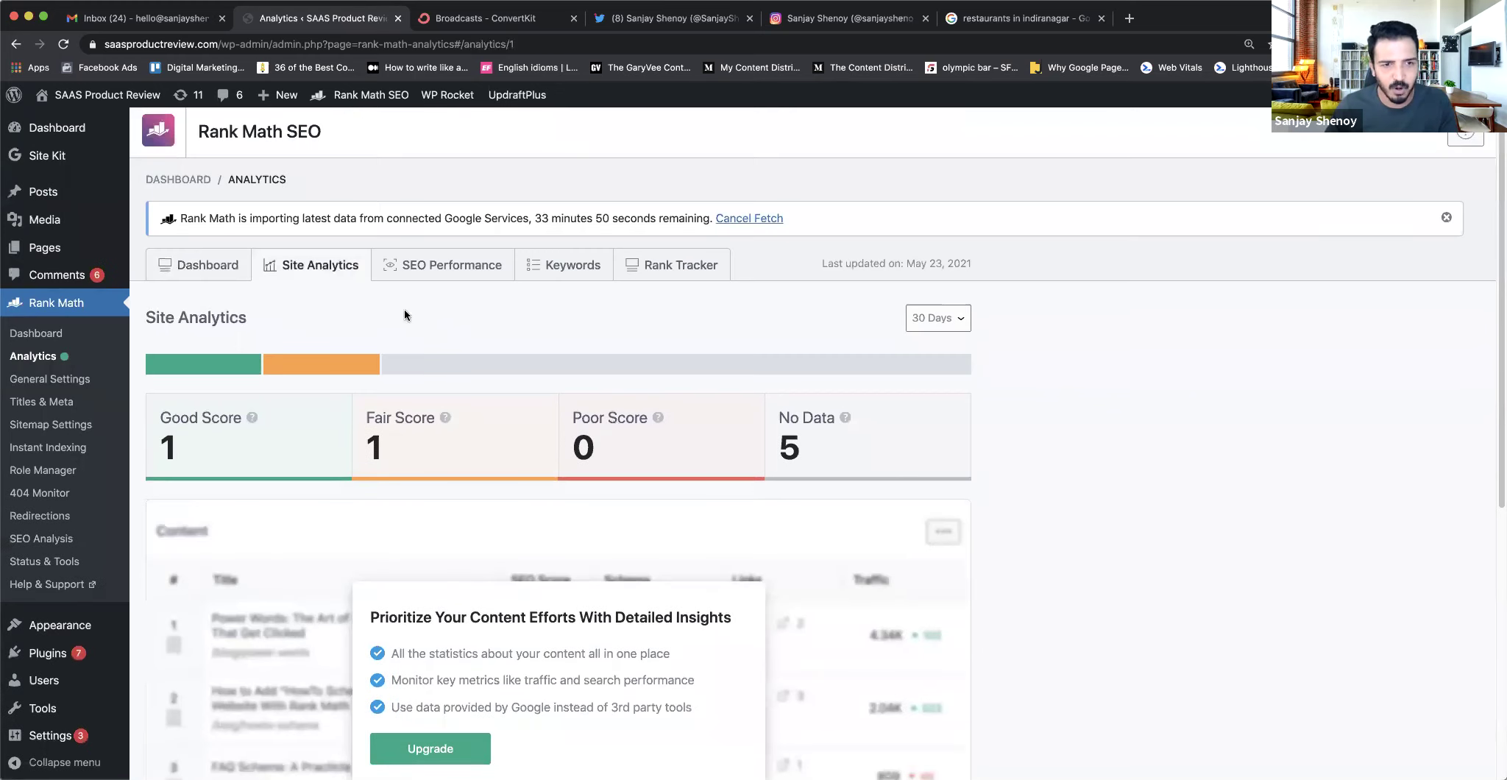
- Review the SEO Performance, Keywords and Rank Tracker reports in Rank Math's Analytics
{"action": "left_click", "coordinate": [420, 294]}
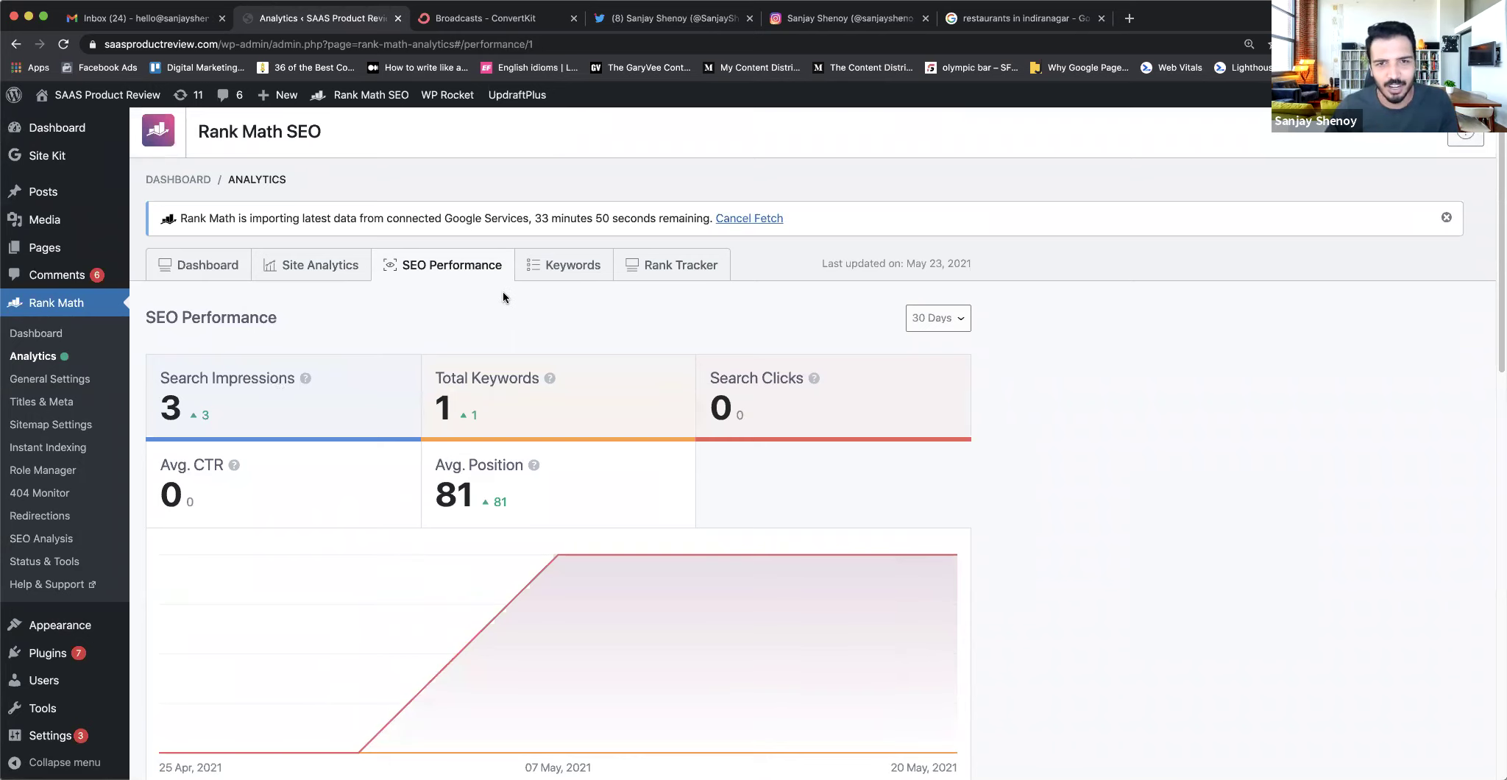
{"action": "left_click", "coordinate": [529, 274]}
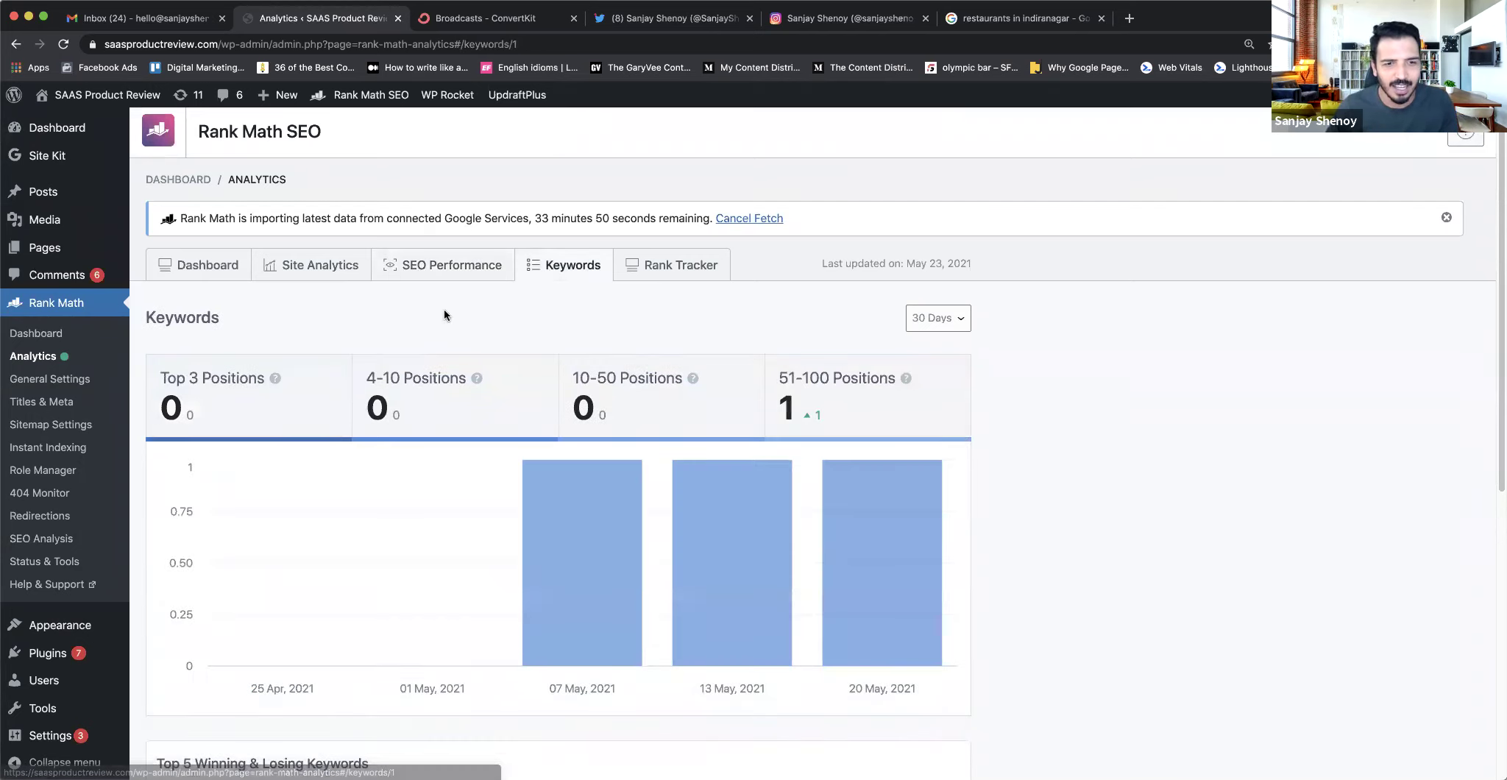
{"action": "scroll", "coordinate": [443, 309], "scroll_direction": "down", "scroll_amount": 5}
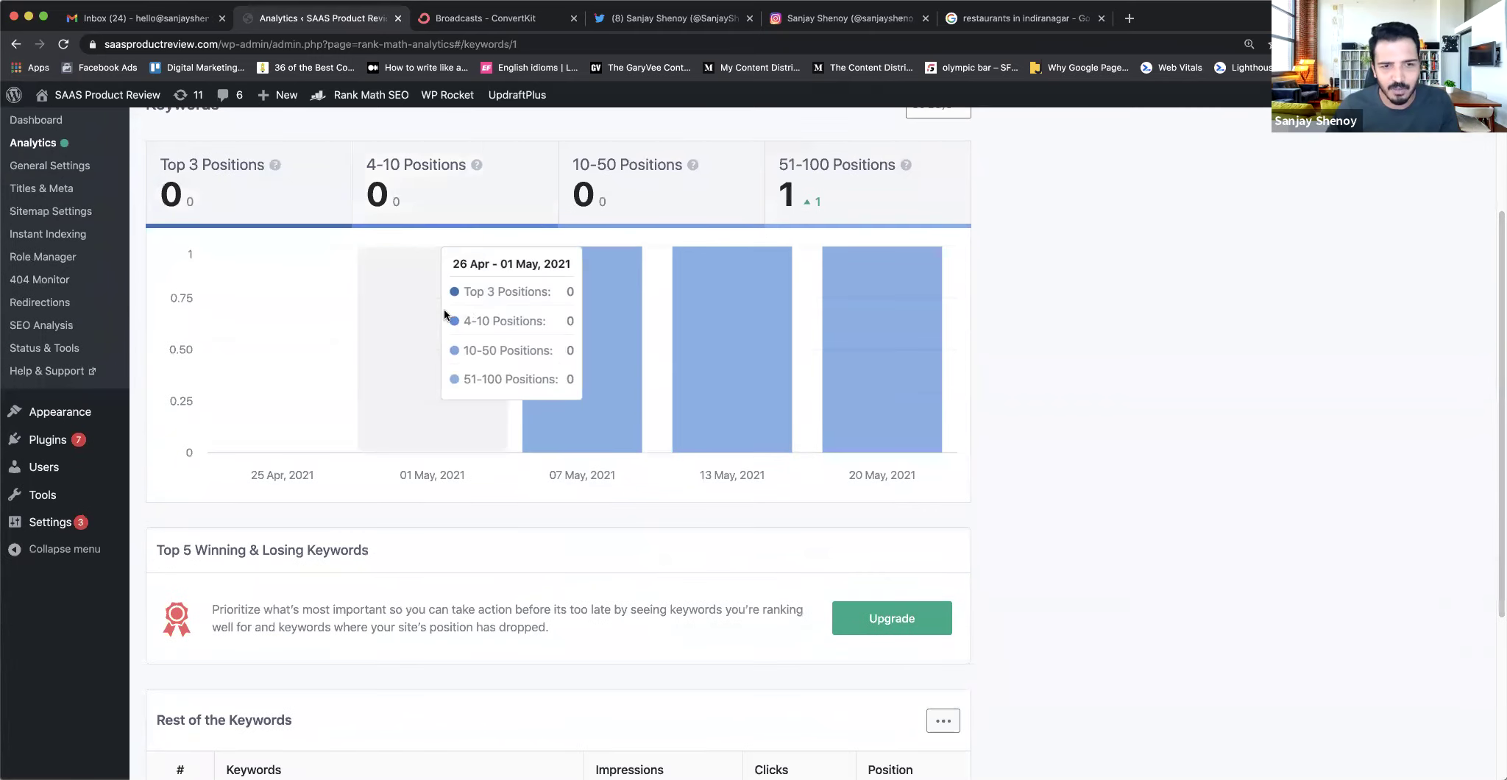
{"action": "scroll", "coordinate": [444, 315], "scroll_direction": "up", "scroll_amount": 5}
{"action": "left_click", "coordinate": [689, 266]}
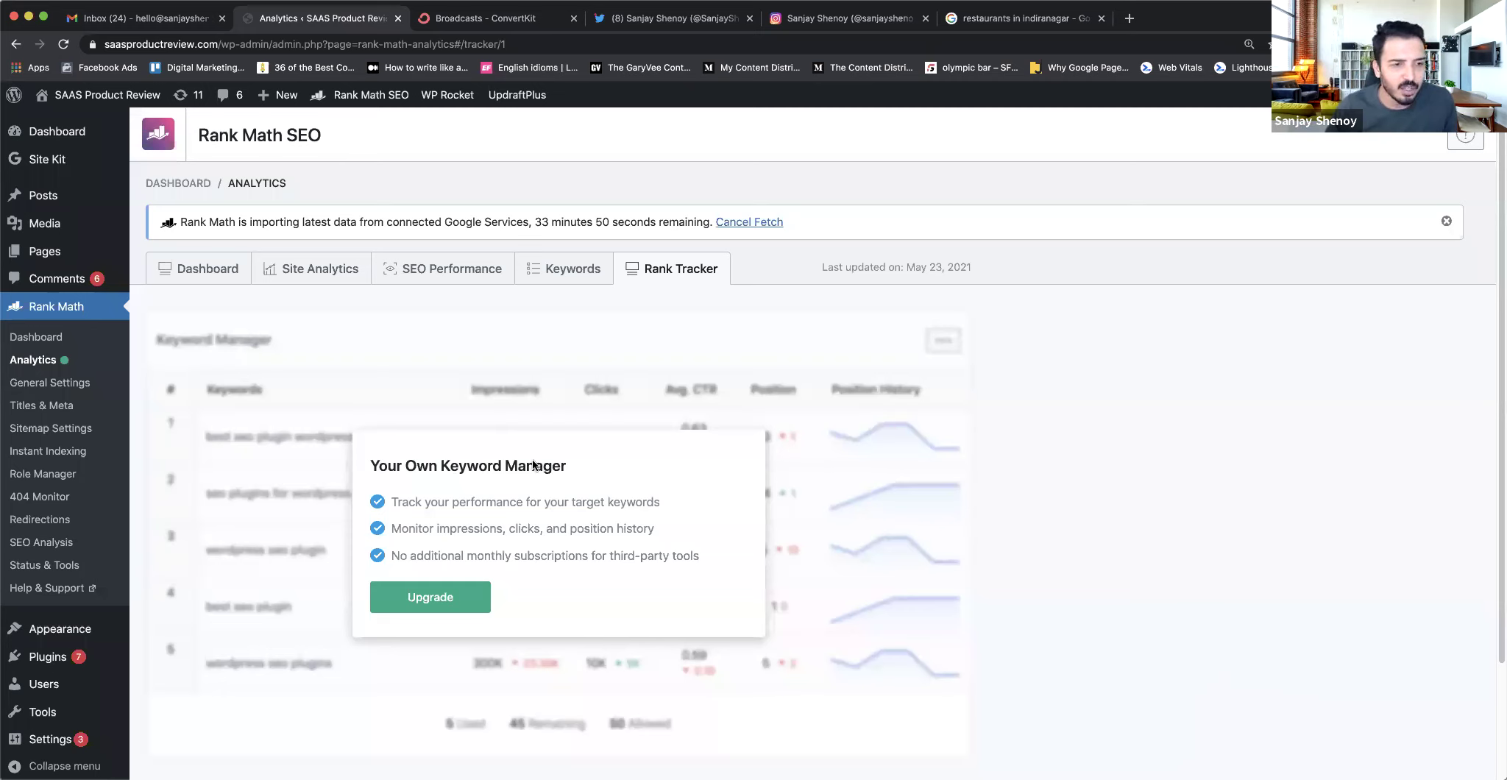
- Open Rank Math's General Settings and look over the Links options
{"action": "left_click", "coordinate": [59, 390]}
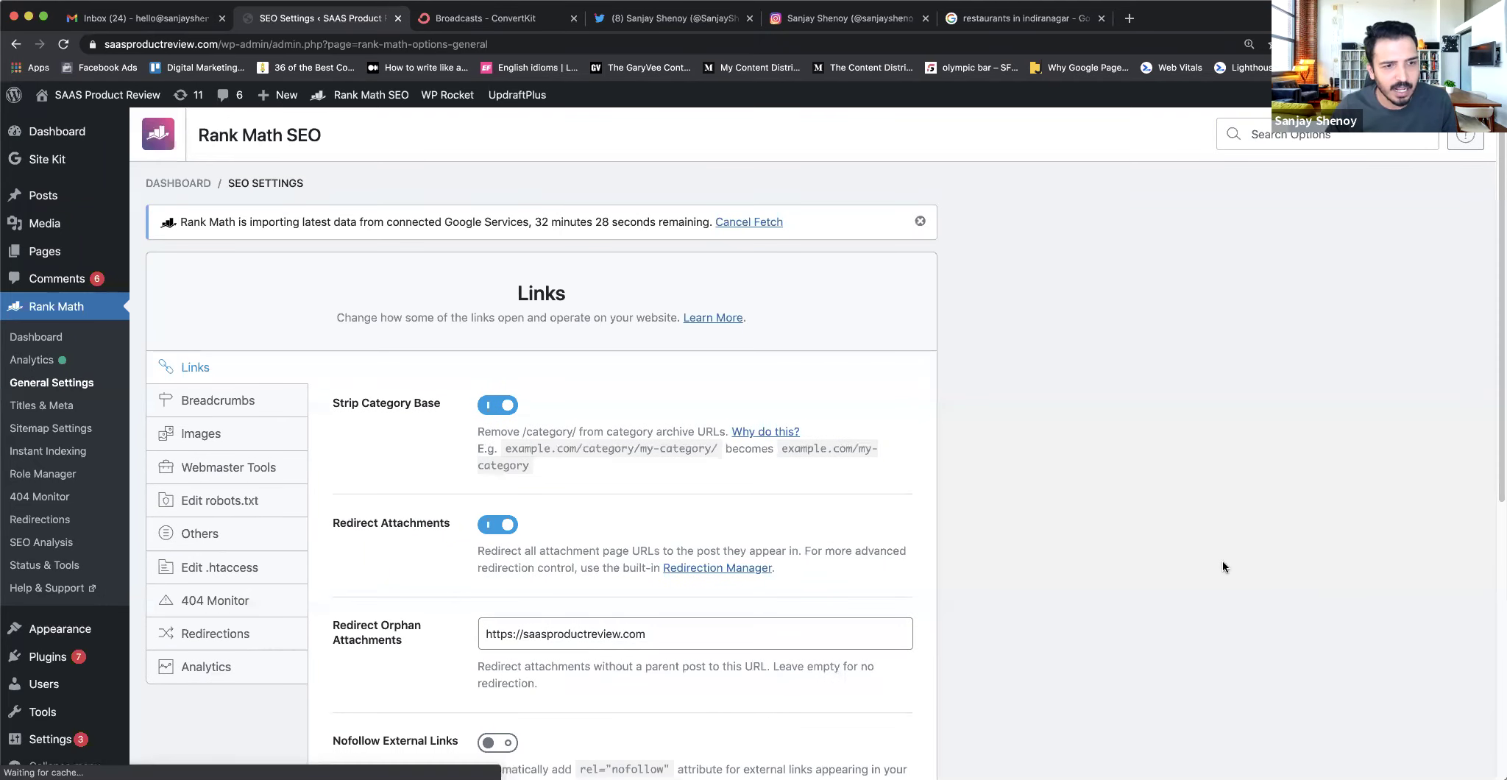
{"action": "scroll", "coordinate": [1151, 540], "scroll_direction": "down", "scroll_amount": 2}
{"action": "scroll", "coordinate": [1150, 540], "scroll_direction": "up", "scroll_amount": 2}
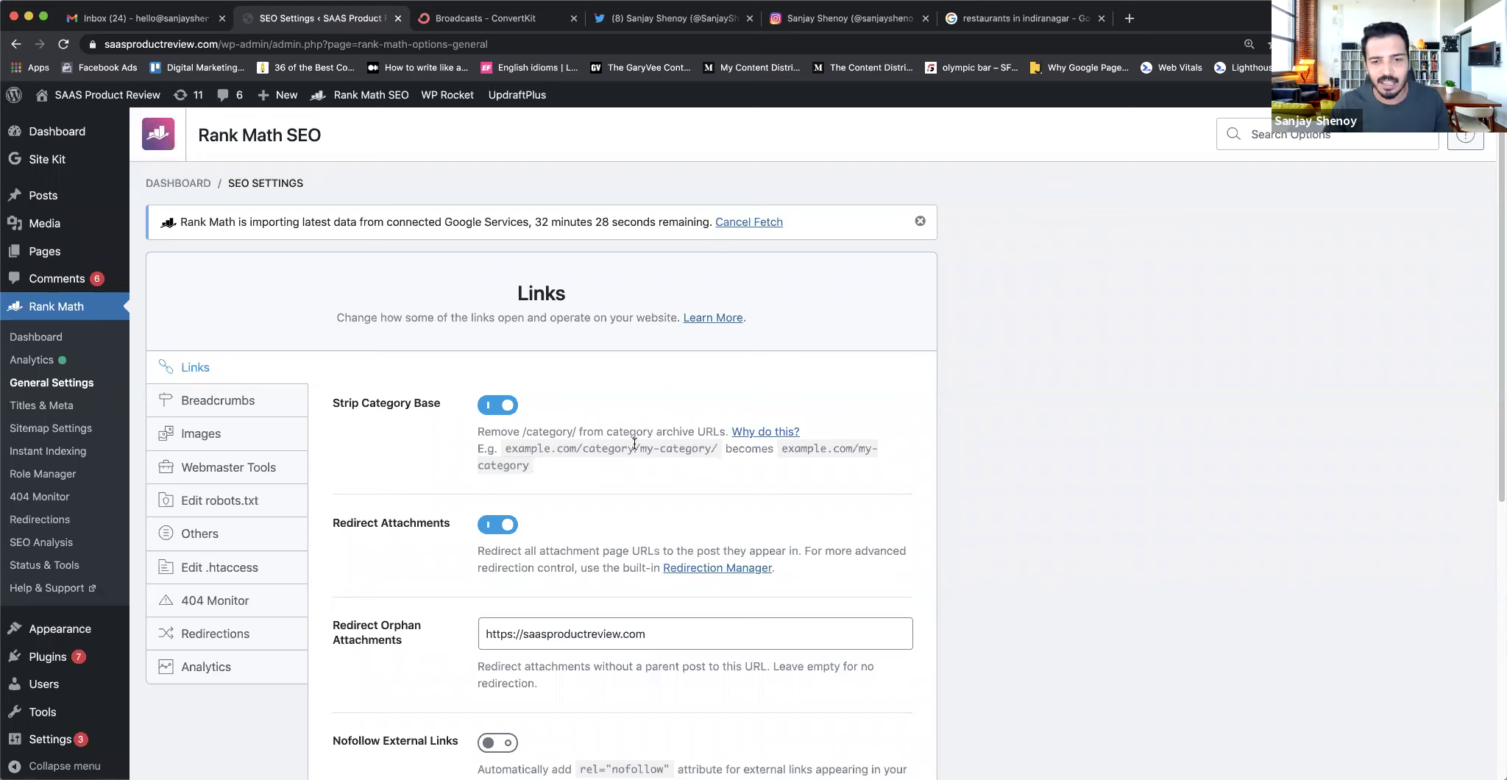
- Turn off Redirect Attachments in the Links settings and look over the nofollow and external link options
{"action": "left_click_drag", "start_coordinate": [581, 446], "coordinate": [638, 447]}
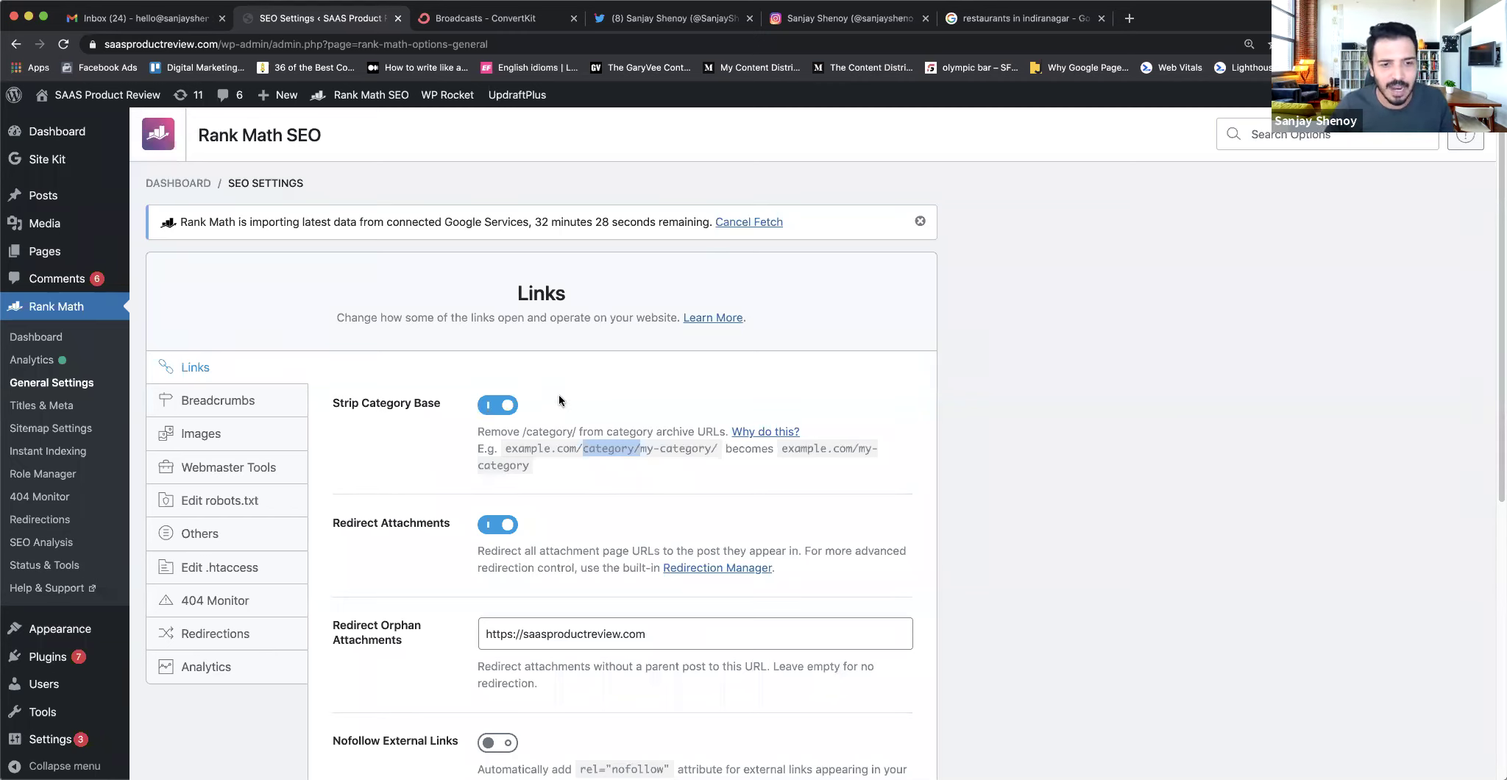
{"action": "scroll", "coordinate": [559, 419], "scroll_direction": "down", "scroll_amount": 2}
{"action": "left_click", "coordinate": [564, 452]}
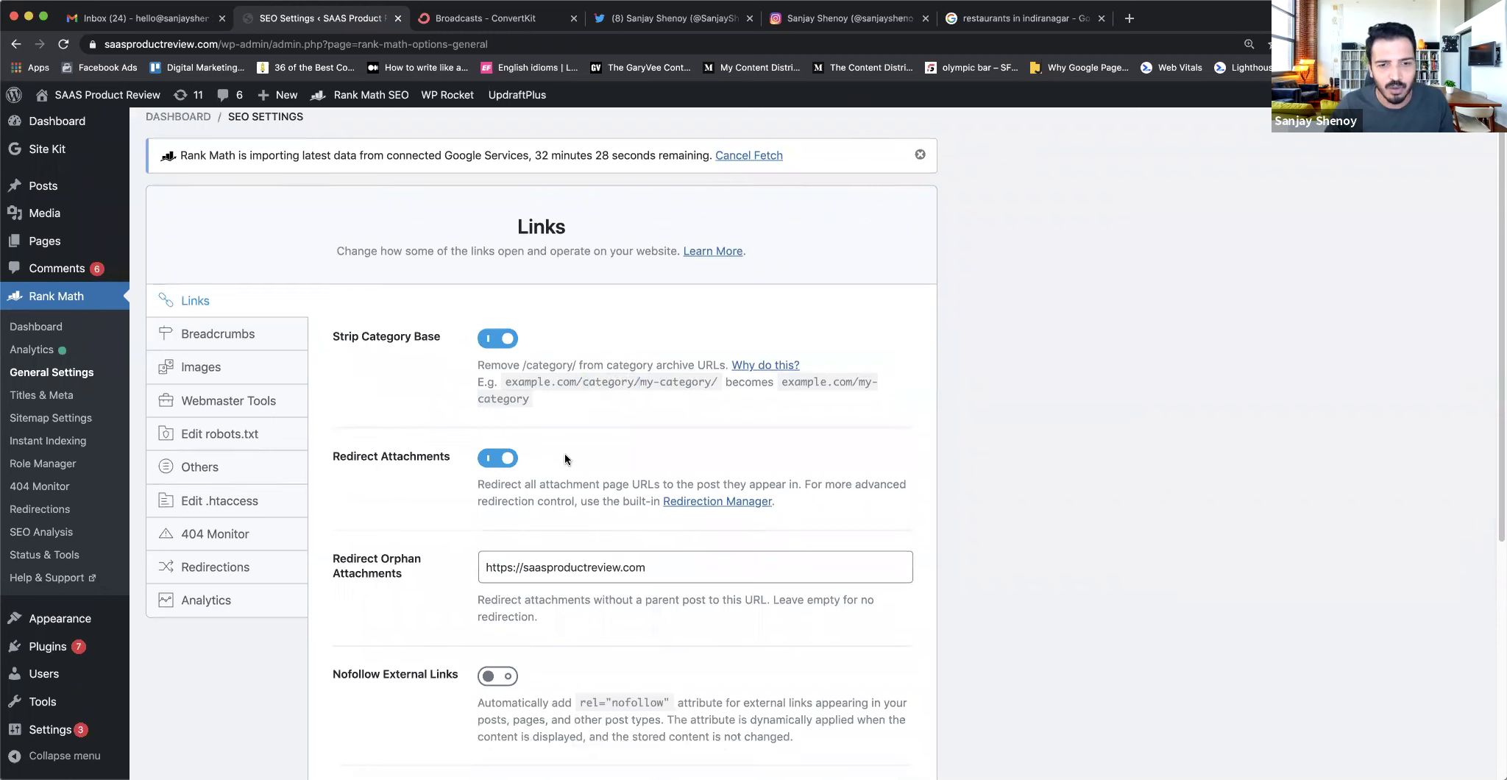
{"action": "left_click", "coordinate": [483, 461]}
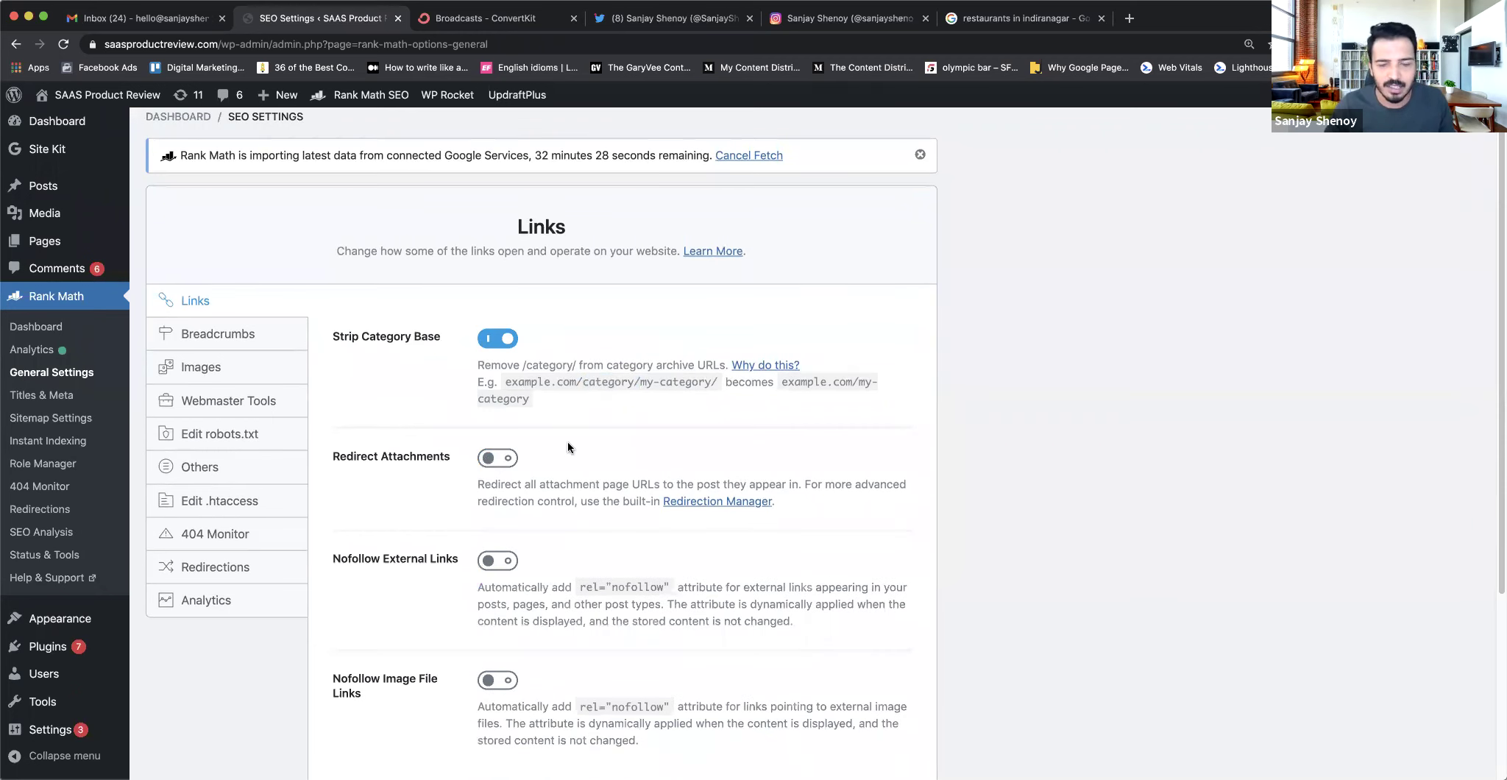
{"action": "scroll", "coordinate": [567, 440], "scroll_direction": "down", "scroll_amount": 1}
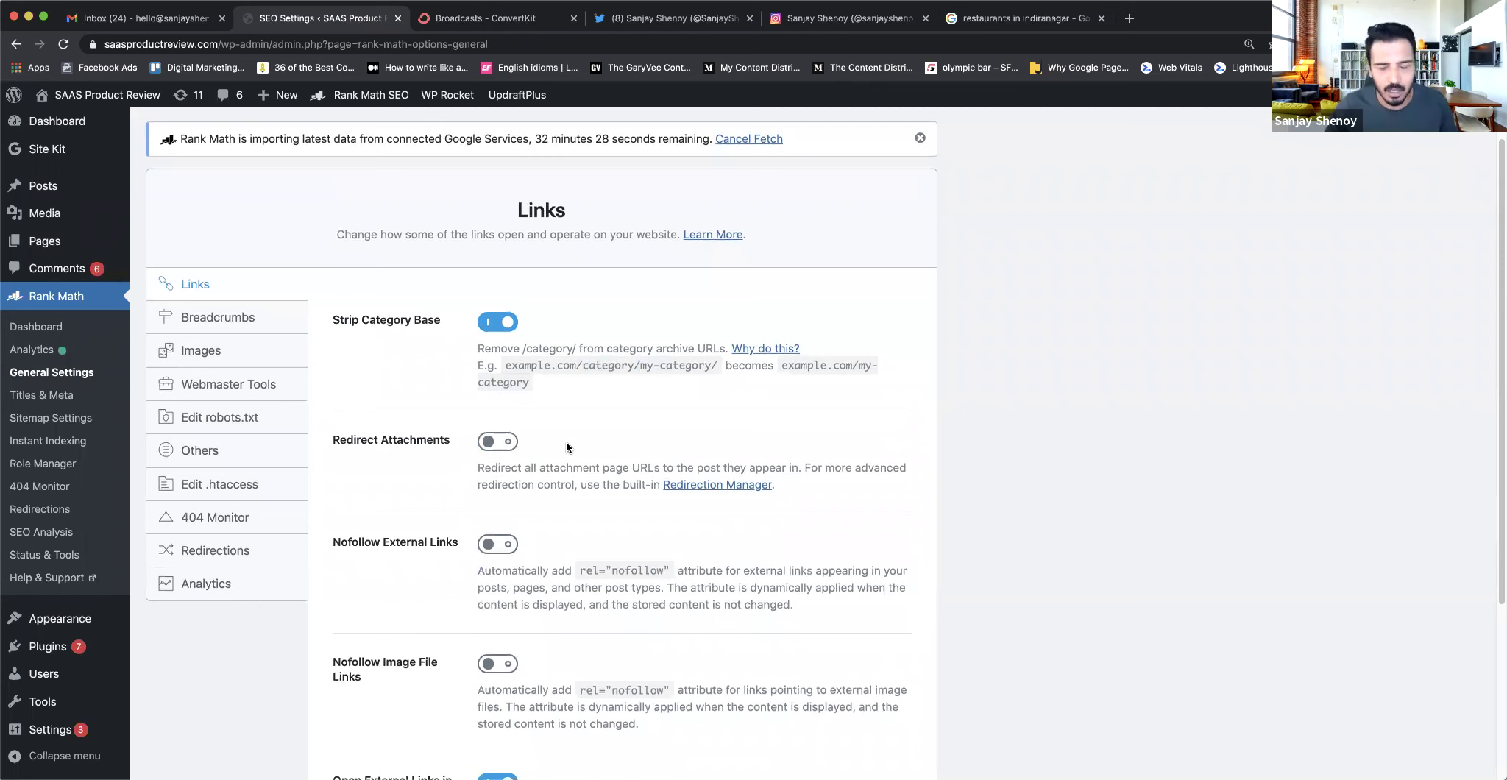
{"action": "scroll", "coordinate": [569, 459], "scroll_direction": "down", "scroll_amount": 5}
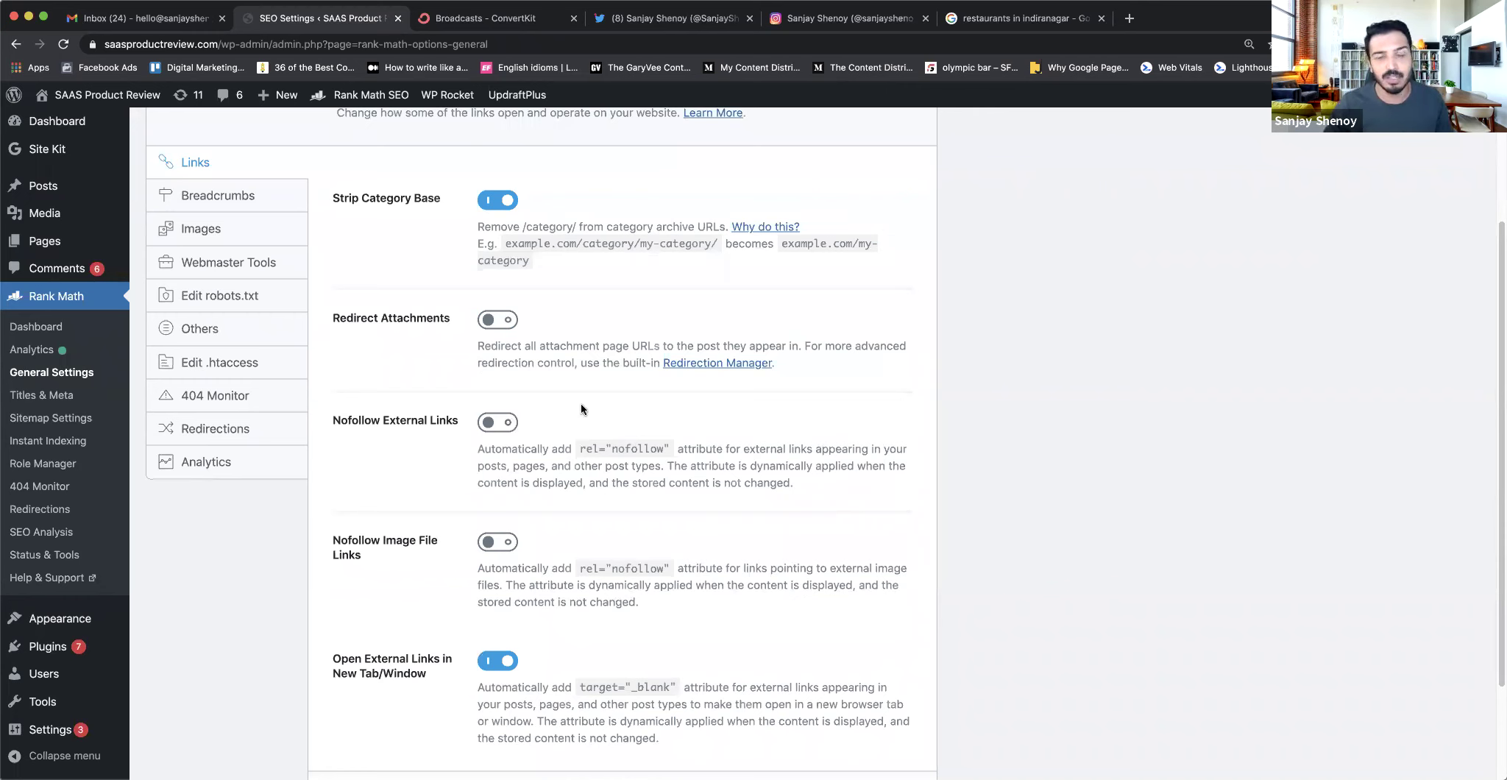
{"action": "scroll", "coordinate": [580, 404], "scroll_direction": "down", "scroll_amount": 5}
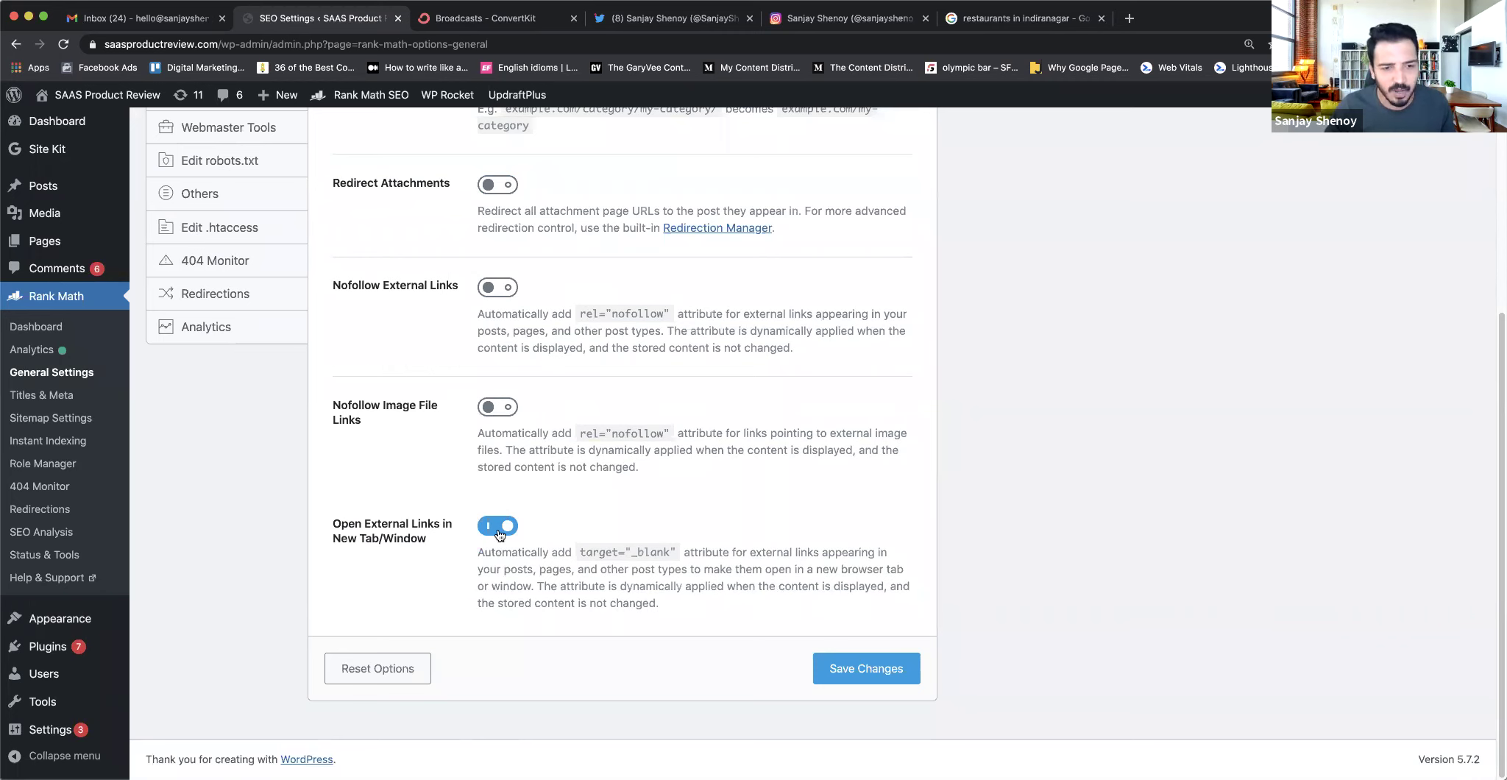
{"action": "scroll", "coordinate": [499, 535], "scroll_direction": "up", "scroll_amount": 10}
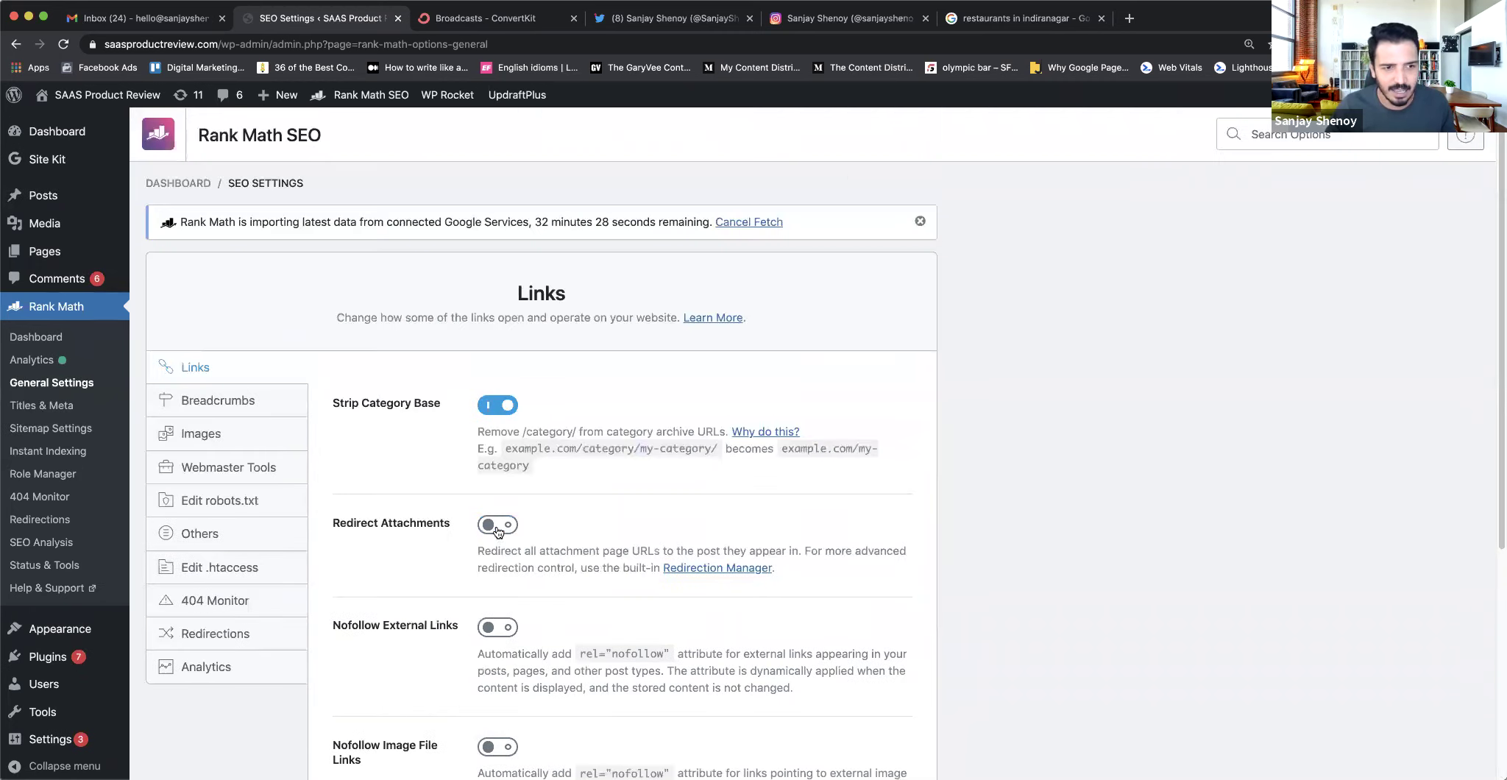
- Open the Breadcrumbs settings, look over the options and highlight the [rank_math_breadcrumb] shortcode
{"action": "left_click", "coordinate": [192, 405]}
{"action": "scroll", "coordinate": [645, 467], "scroll_direction": "down", "scroll_amount": 5}
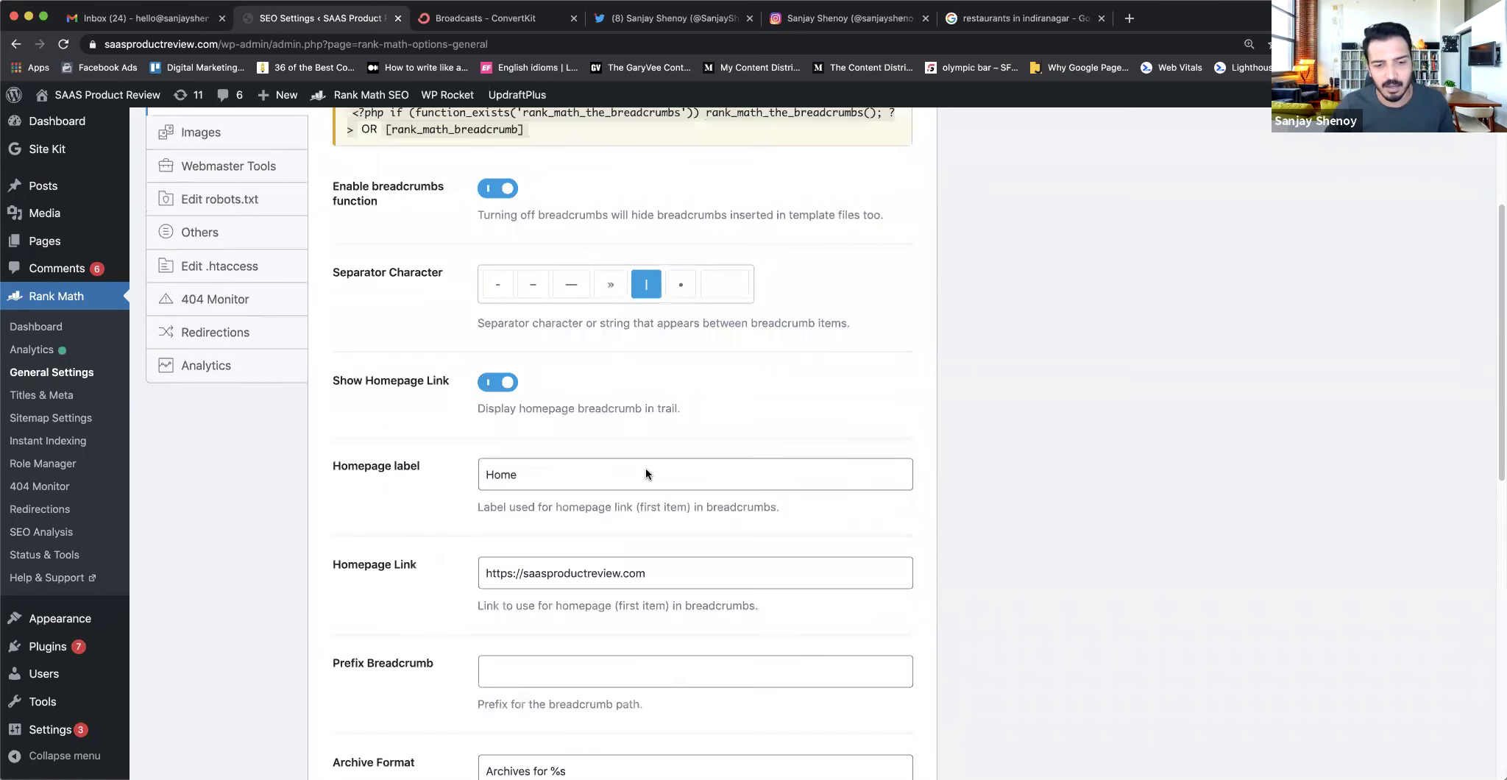
{"action": "scroll", "coordinate": [645, 468], "scroll_direction": "up", "scroll_amount": 4}
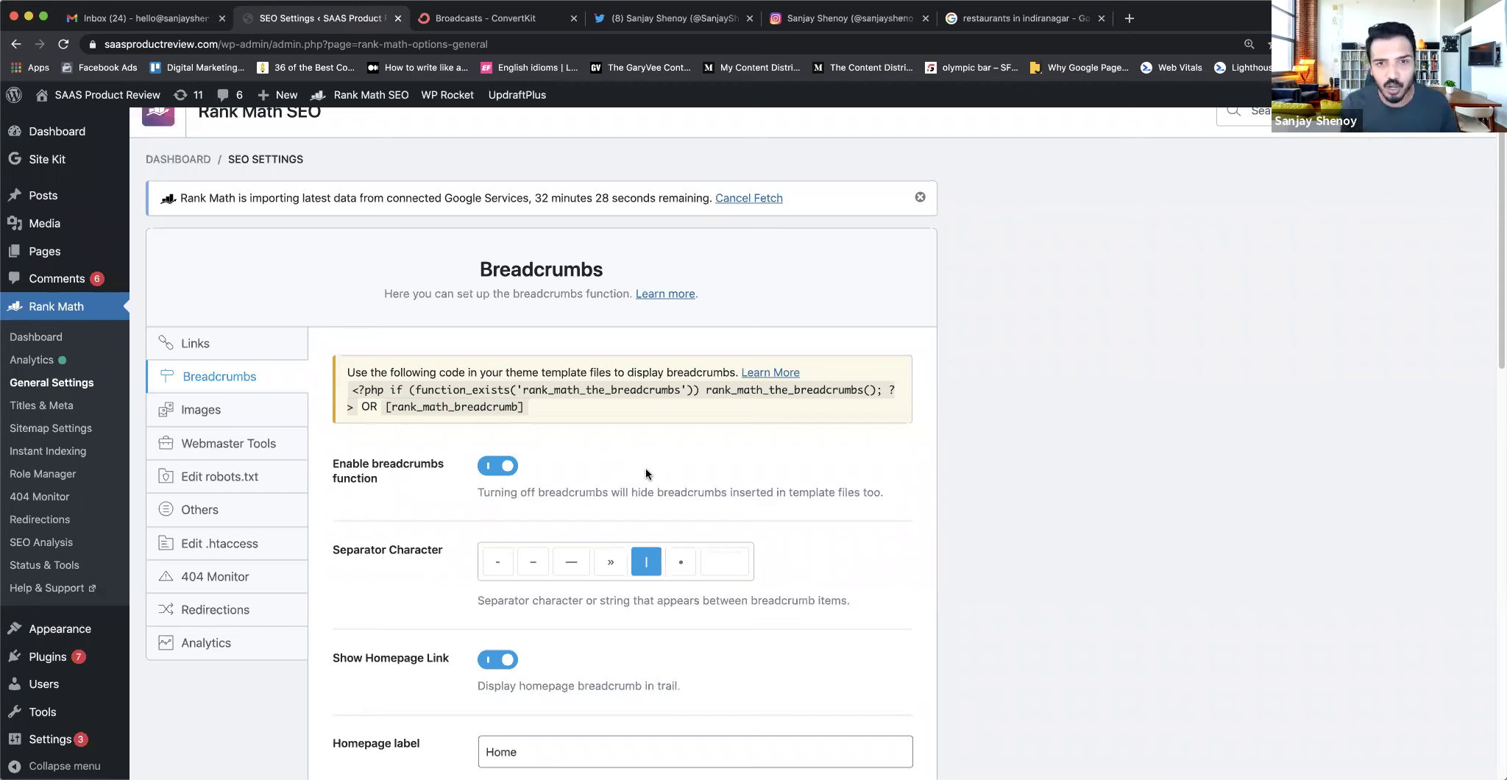
{"action": "triple_click", "coordinate": [529, 389]}
{"action": "left_click", "coordinate": [527, 397]}
{"action": "left_click_drag", "start_coordinate": [522, 405], "coordinate": [392, 408]}
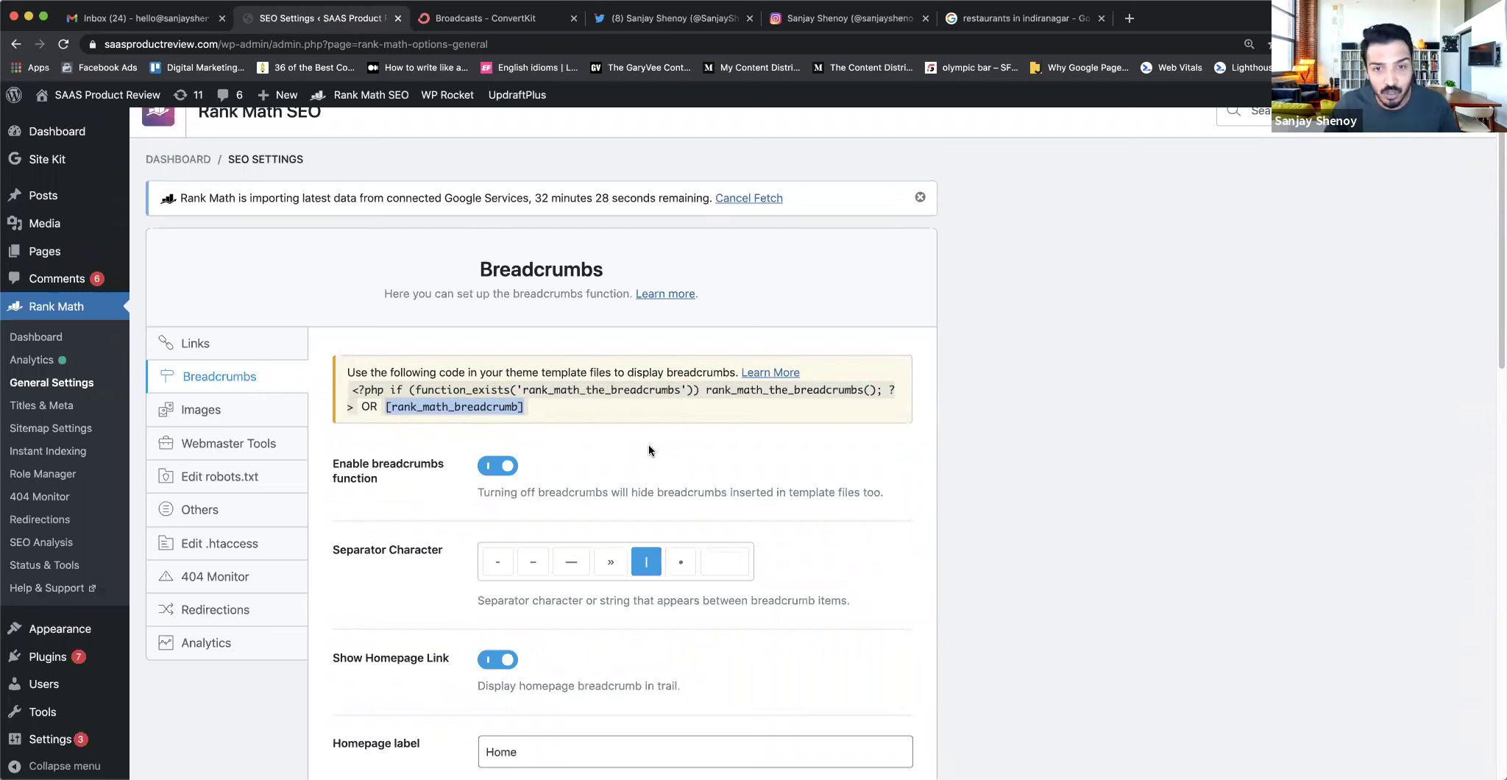
- Try » as the breadcrumb separator character and switch it back to |
{"action": "scroll", "coordinate": [649, 450], "scroll_direction": "down", "scroll_amount": 2}
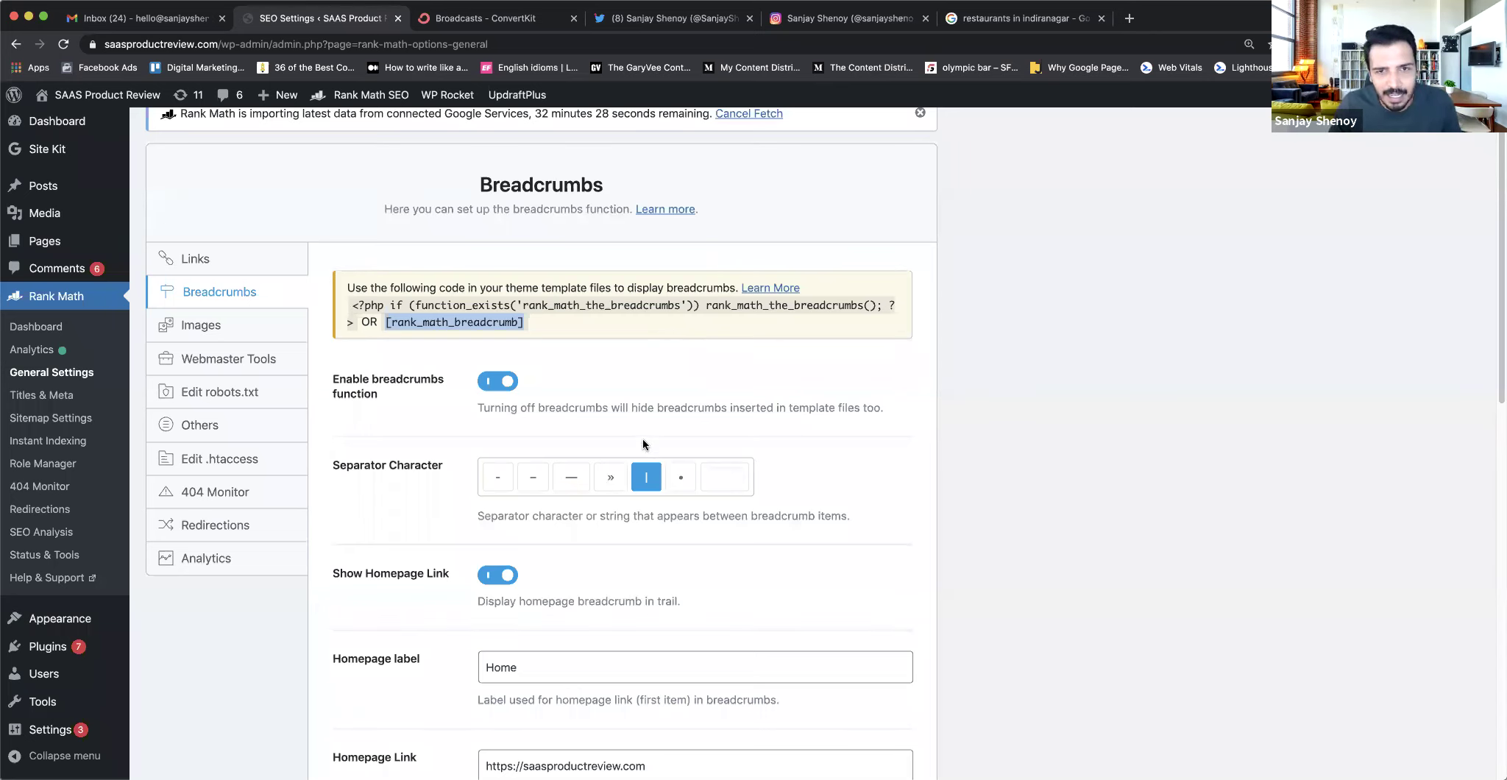
{"action": "scroll", "coordinate": [643, 442], "scroll_direction": "down", "scroll_amount": 3}
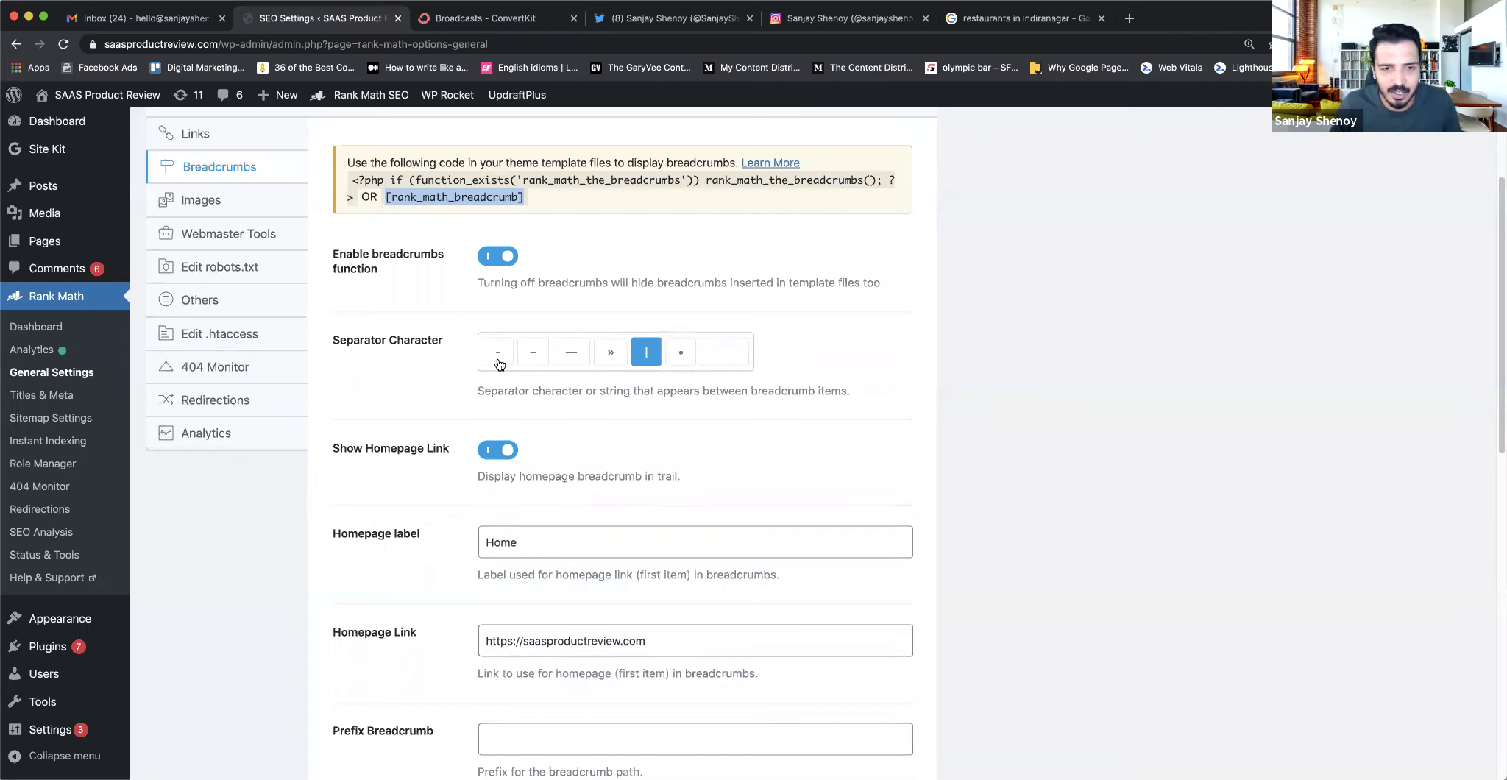
{"action": "left_click", "coordinate": [610, 357]}
{"action": "left_click", "coordinate": [645, 350]}
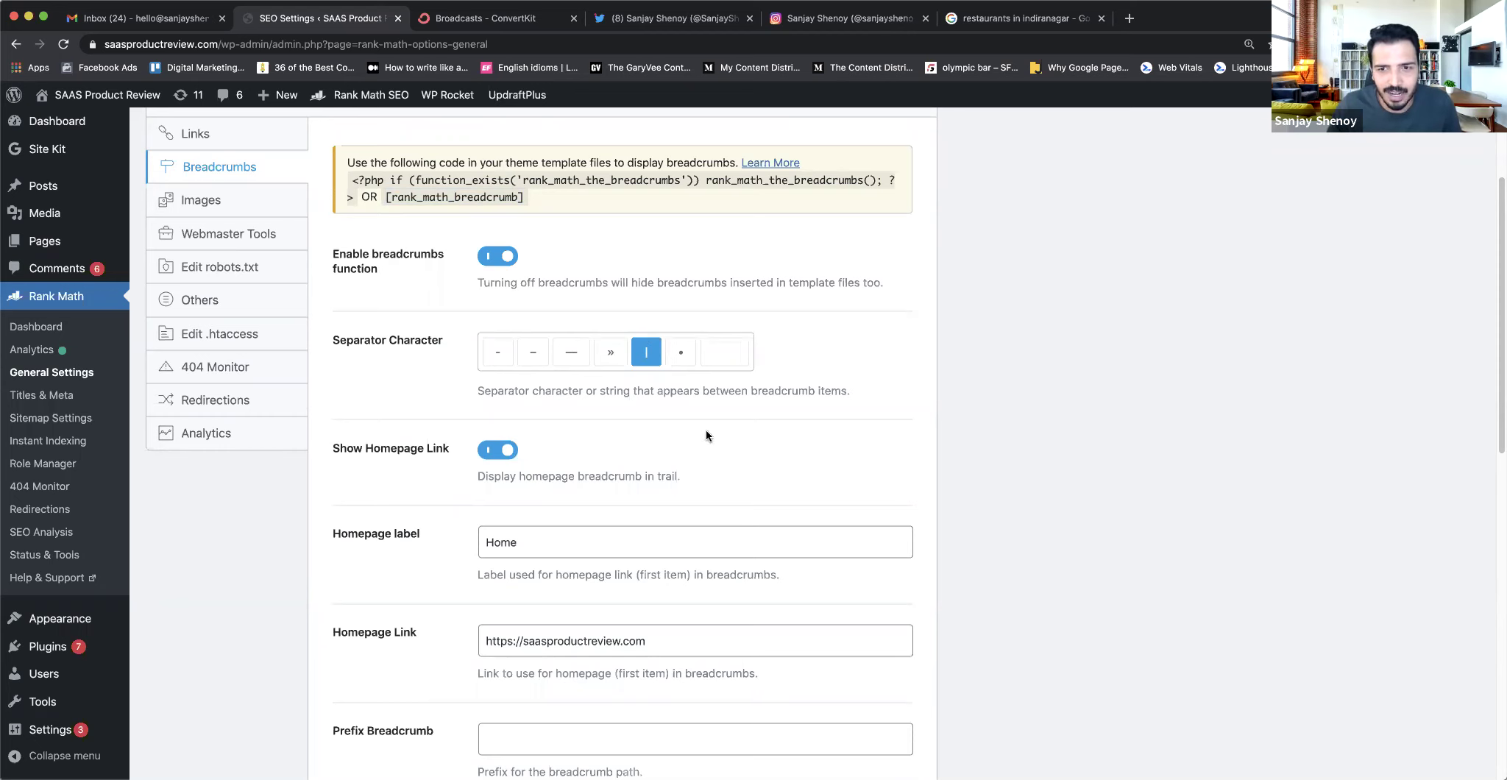
- Review the breadcrumb label and format fields and turn on Show Category(s)
{"action": "scroll", "coordinate": [704, 429], "scroll_direction": "down", "scroll_amount": 3}
{"action": "scroll", "coordinate": [631, 405], "scroll_direction": "down", "scroll_amount": 3}
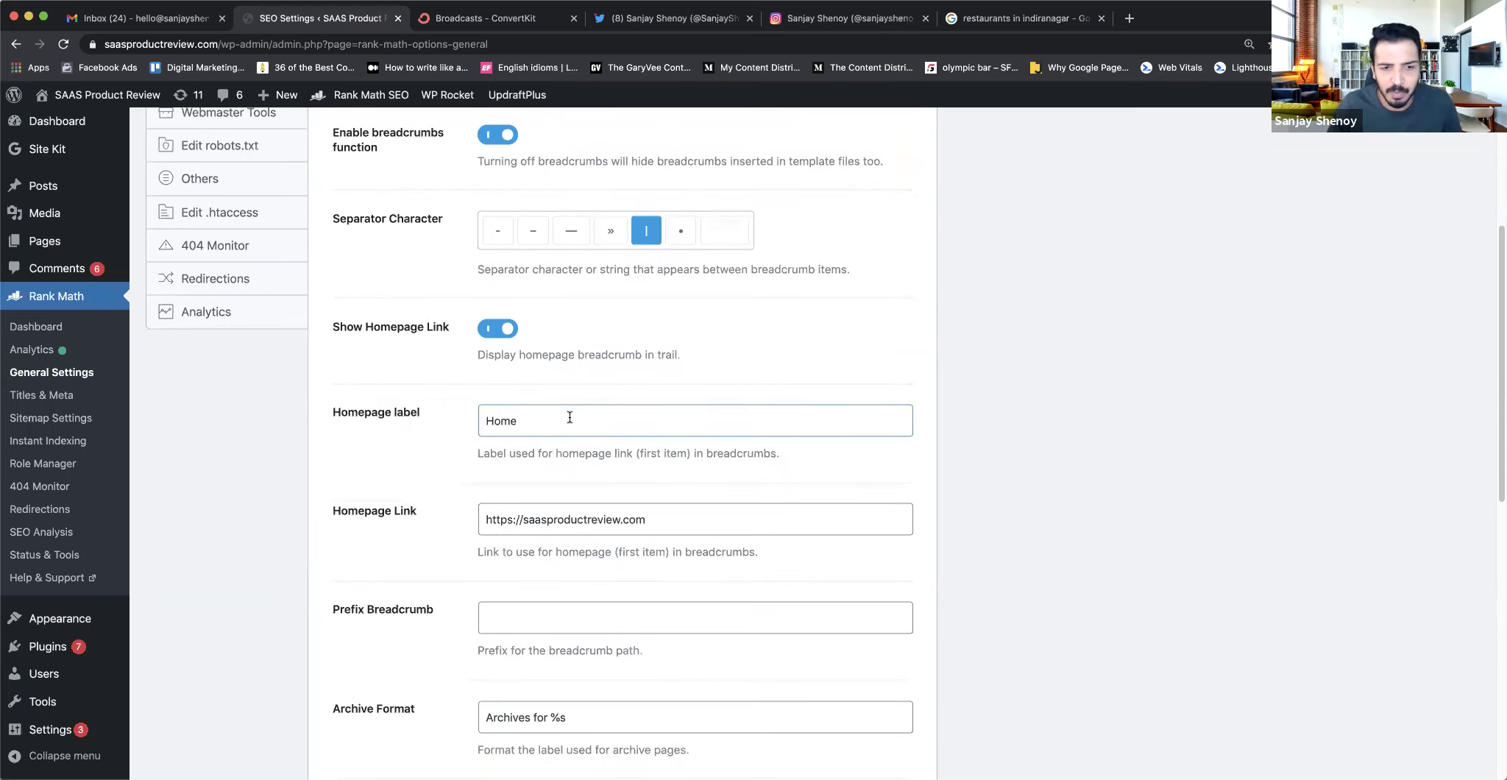
{"action": "scroll", "coordinate": [627, 410], "scroll_direction": "down", "scroll_amount": 1}
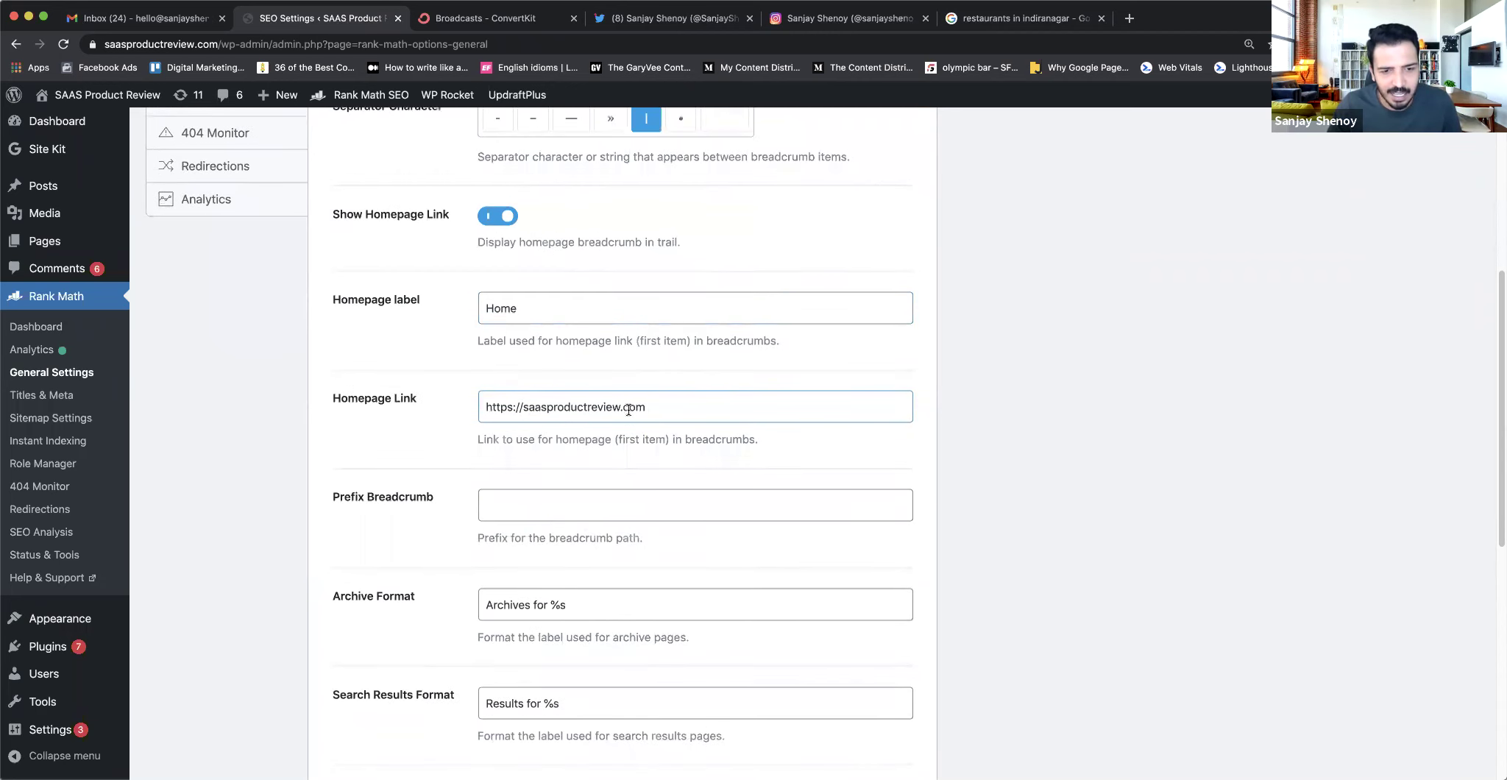
{"action": "scroll", "coordinate": [546, 491], "scroll_direction": "down", "scroll_amount": 2}
{"action": "scroll", "coordinate": [546, 491], "scroll_direction": "down", "scroll_amount": 3}
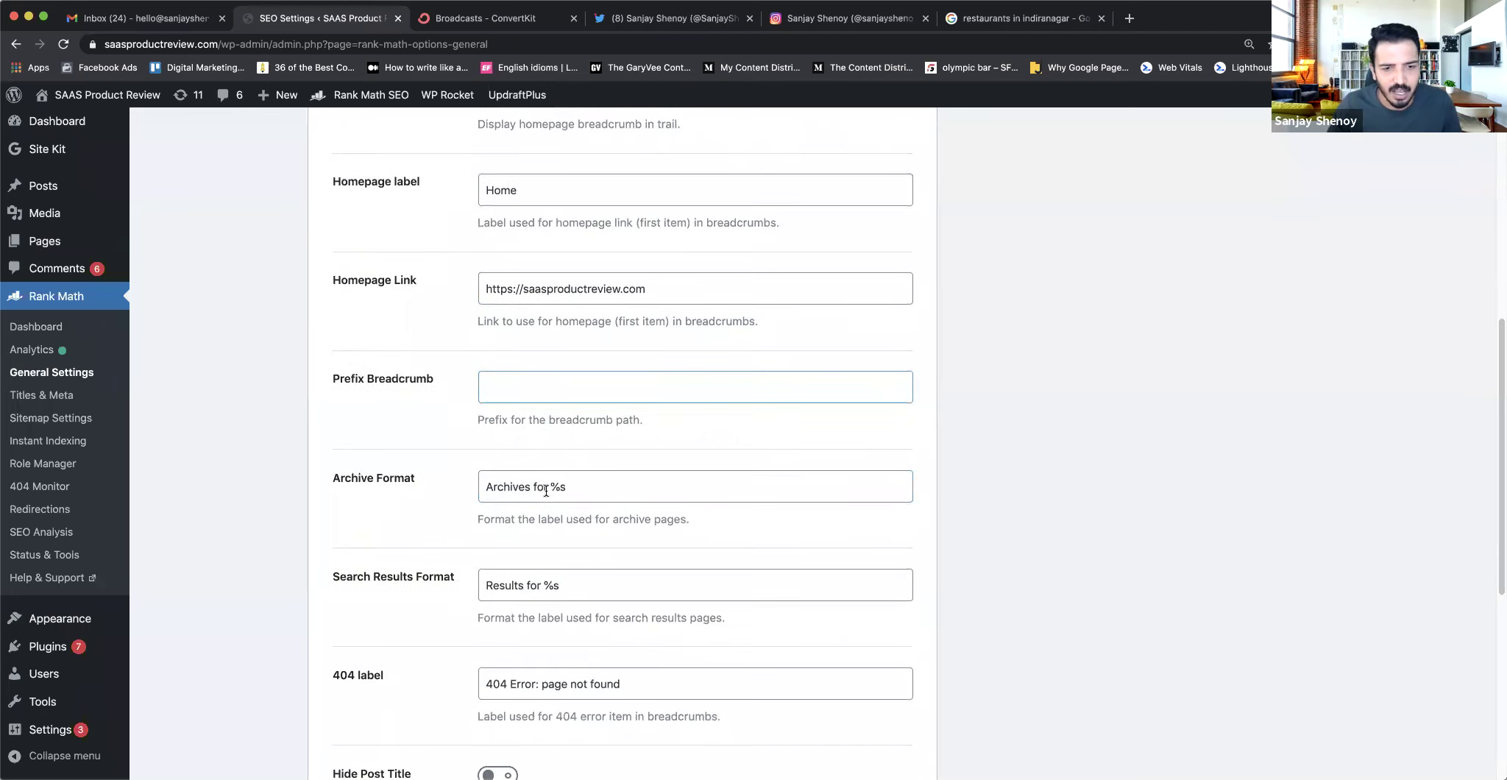
{"action": "scroll", "coordinate": [517, 479], "scroll_direction": "down", "scroll_amount": 8}
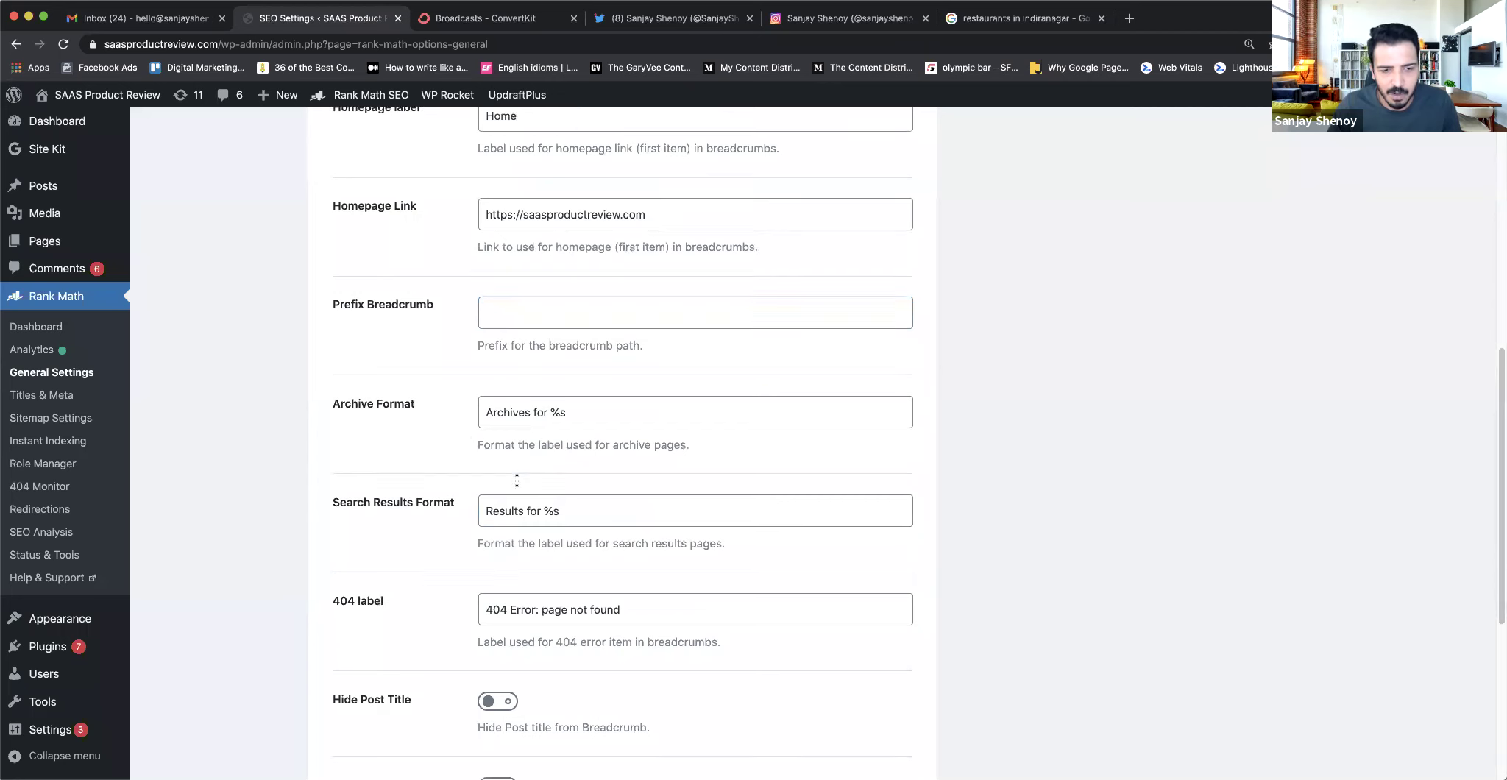
{"action": "scroll", "coordinate": [517, 471], "scroll_direction": "down", "scroll_amount": 1}
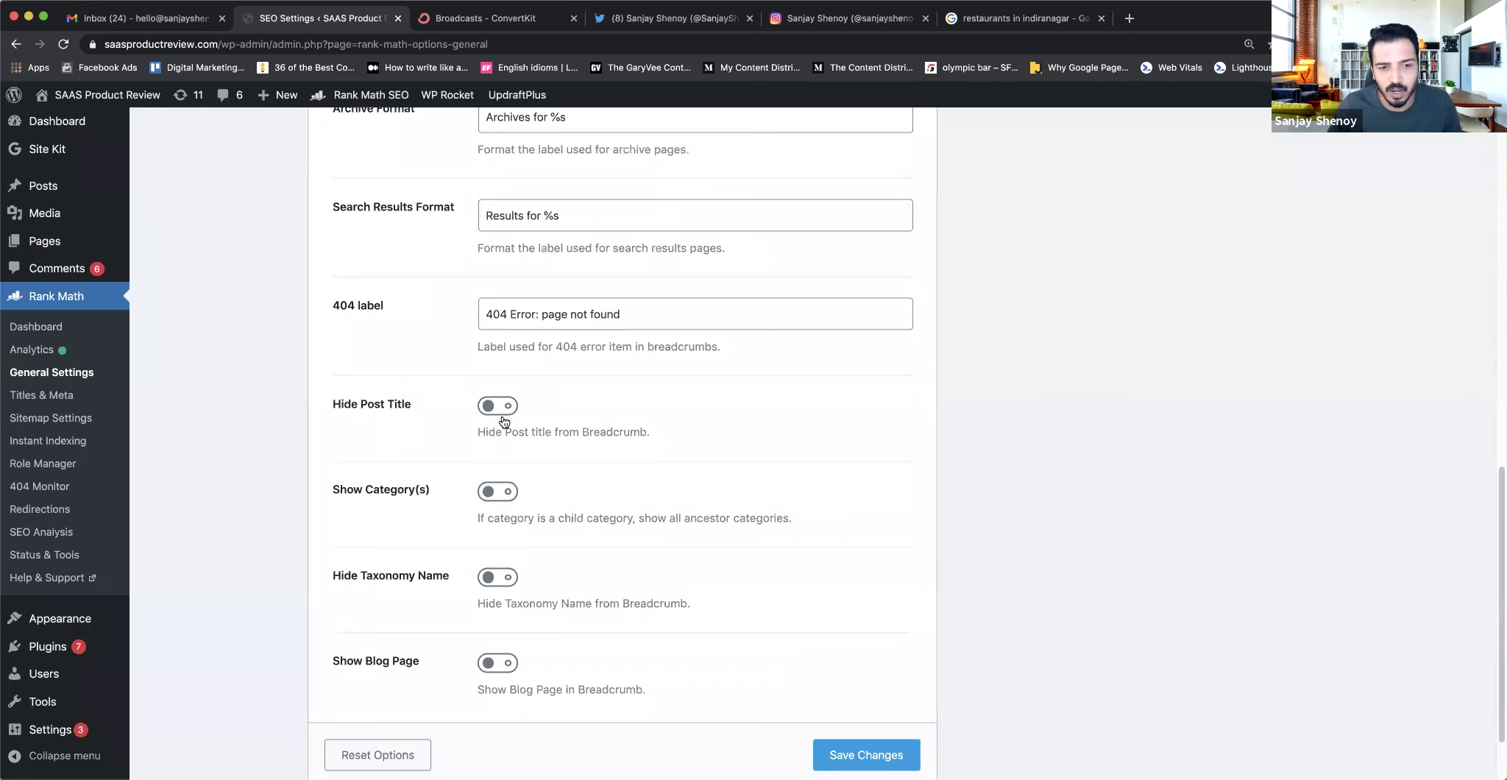
{"action": "scroll", "coordinate": [504, 420], "scroll_direction": "down", "scroll_amount": 1}
{"action": "left_click", "coordinate": [507, 466]}
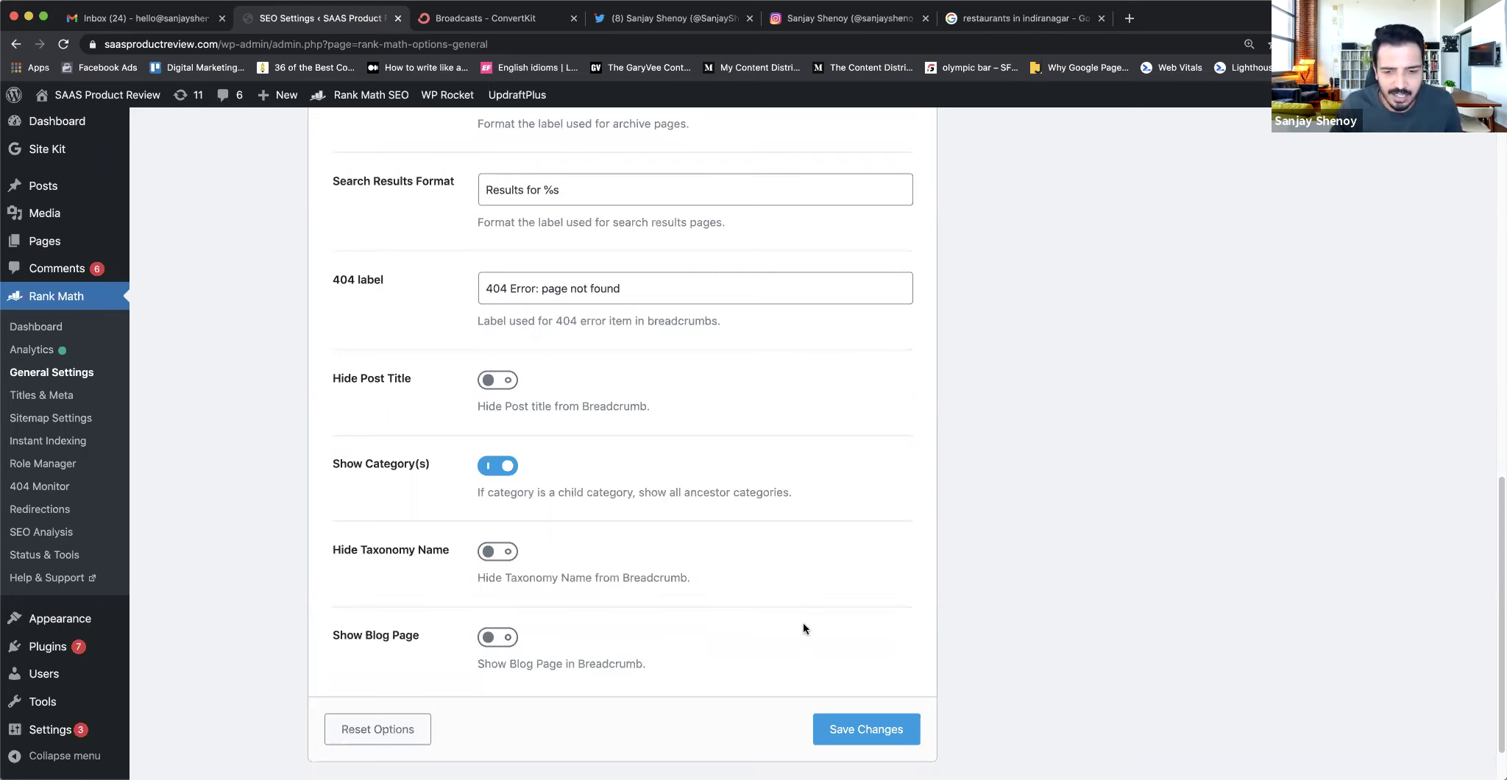
- In the Images settings, append the File Name variable %filename% to the Title attribute format
{"action": "scroll", "coordinate": [803, 627], "scroll_direction": "up", "scroll_amount": 1}
{"action": "scroll", "coordinate": [815, 673], "scroll_direction": "up", "scroll_amount": 10}
{"action": "left_click", "coordinate": [206, 448]}
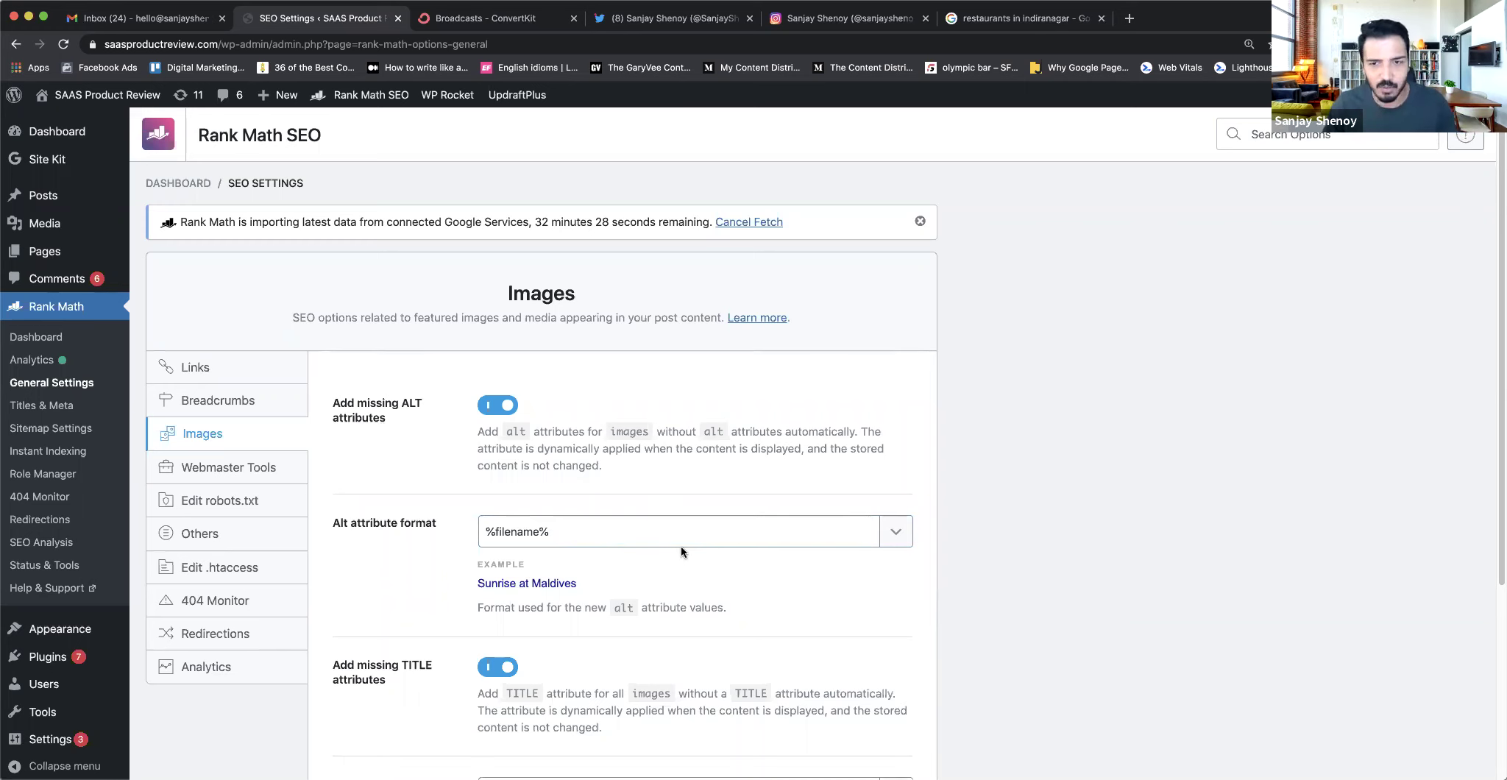
{"action": "scroll", "coordinate": [681, 546], "scroll_direction": "down", "scroll_amount": 1}
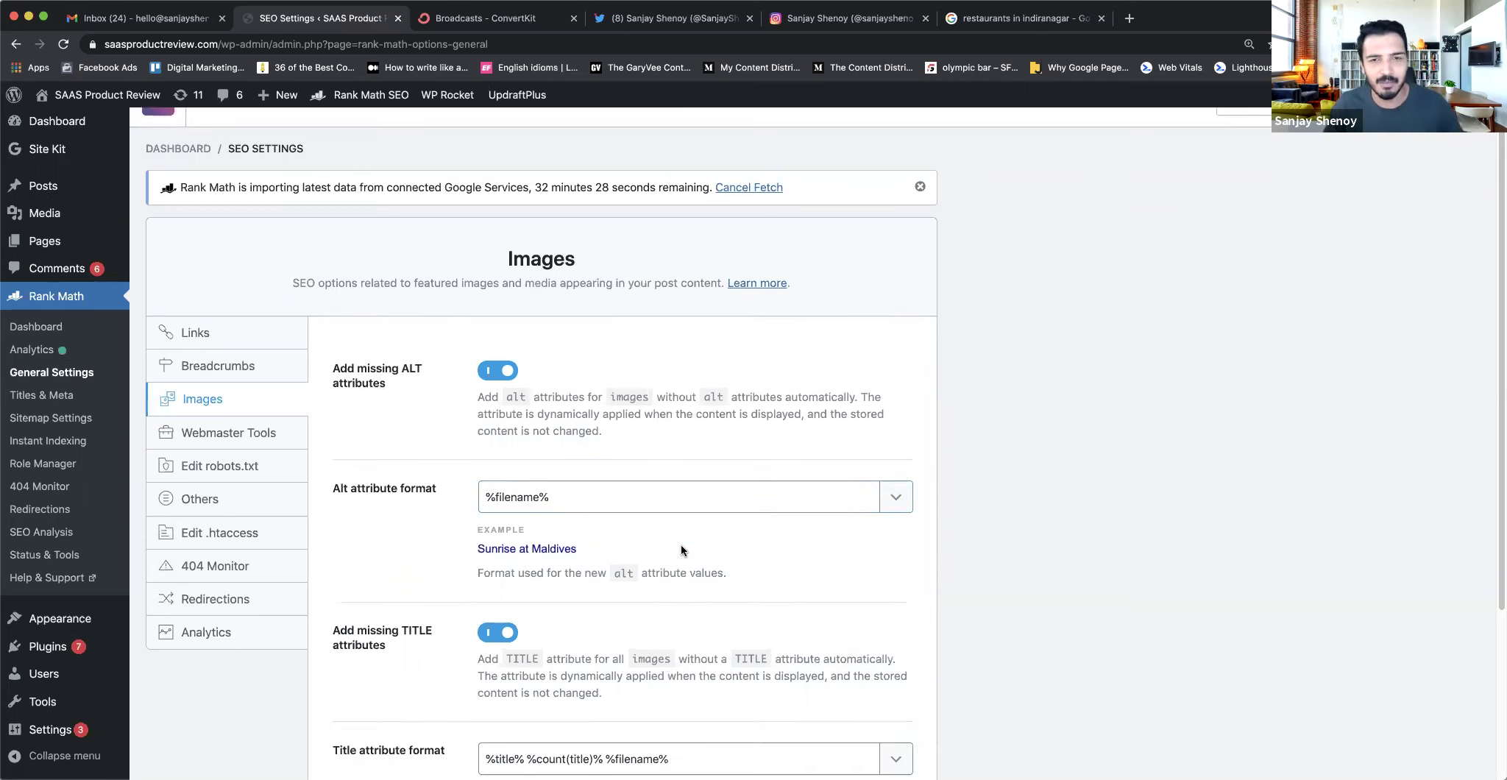
{"action": "scroll", "coordinate": [681, 548], "scroll_direction": "down", "scroll_amount": 3}
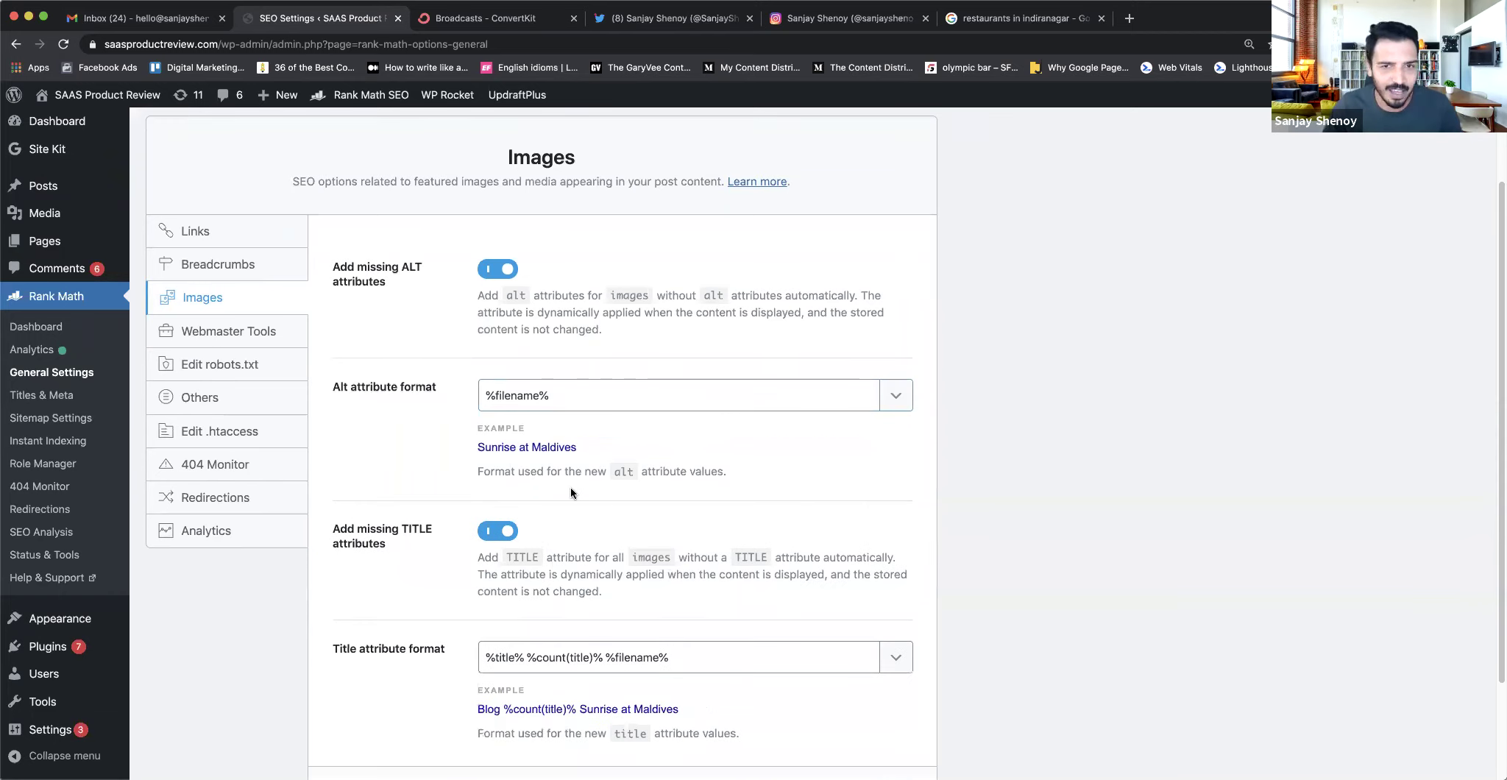
{"action": "scroll", "coordinate": [569, 486], "scroll_direction": "down", "scroll_amount": 2}
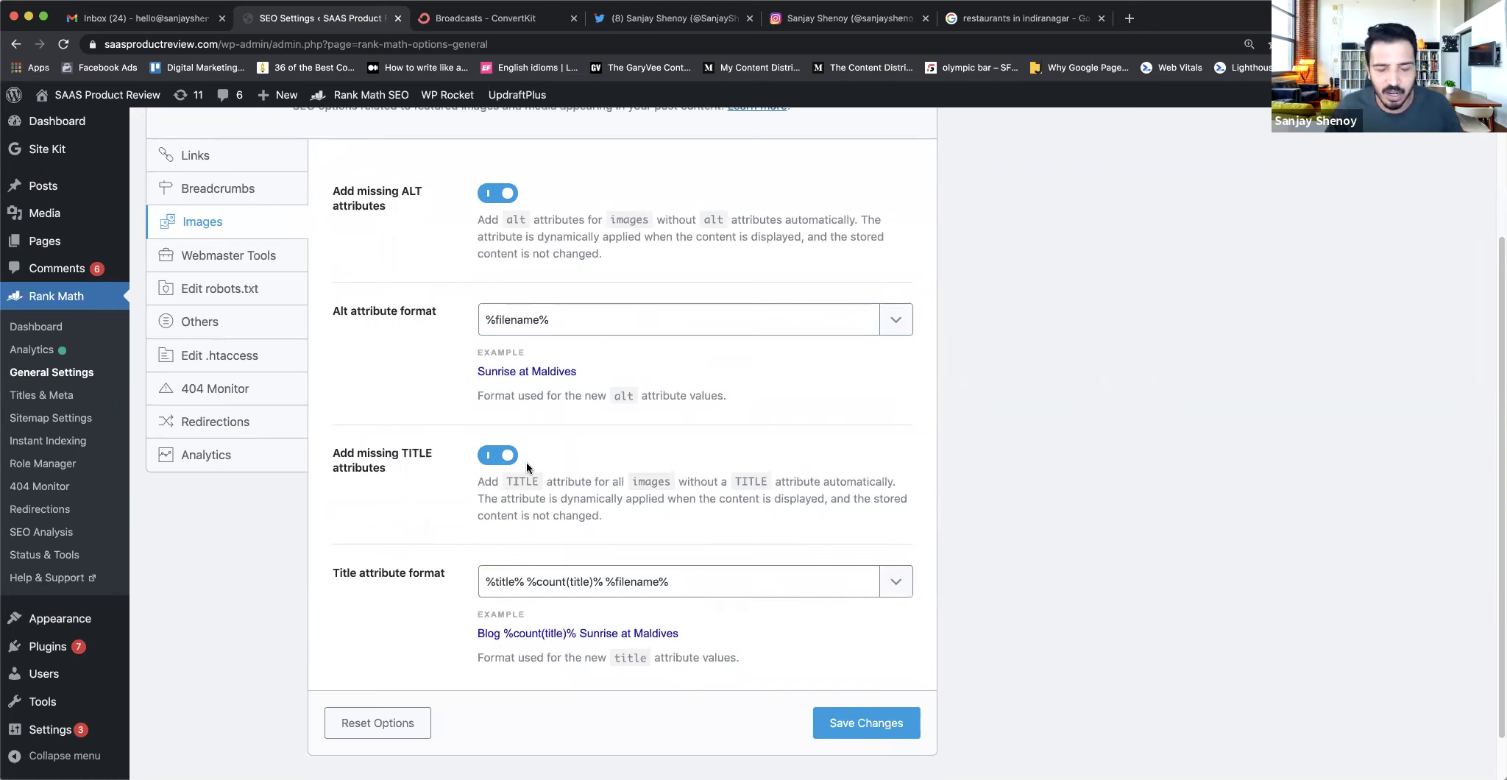
{"action": "left_click", "coordinate": [896, 582]}
{"action": "type", "text": "file"}
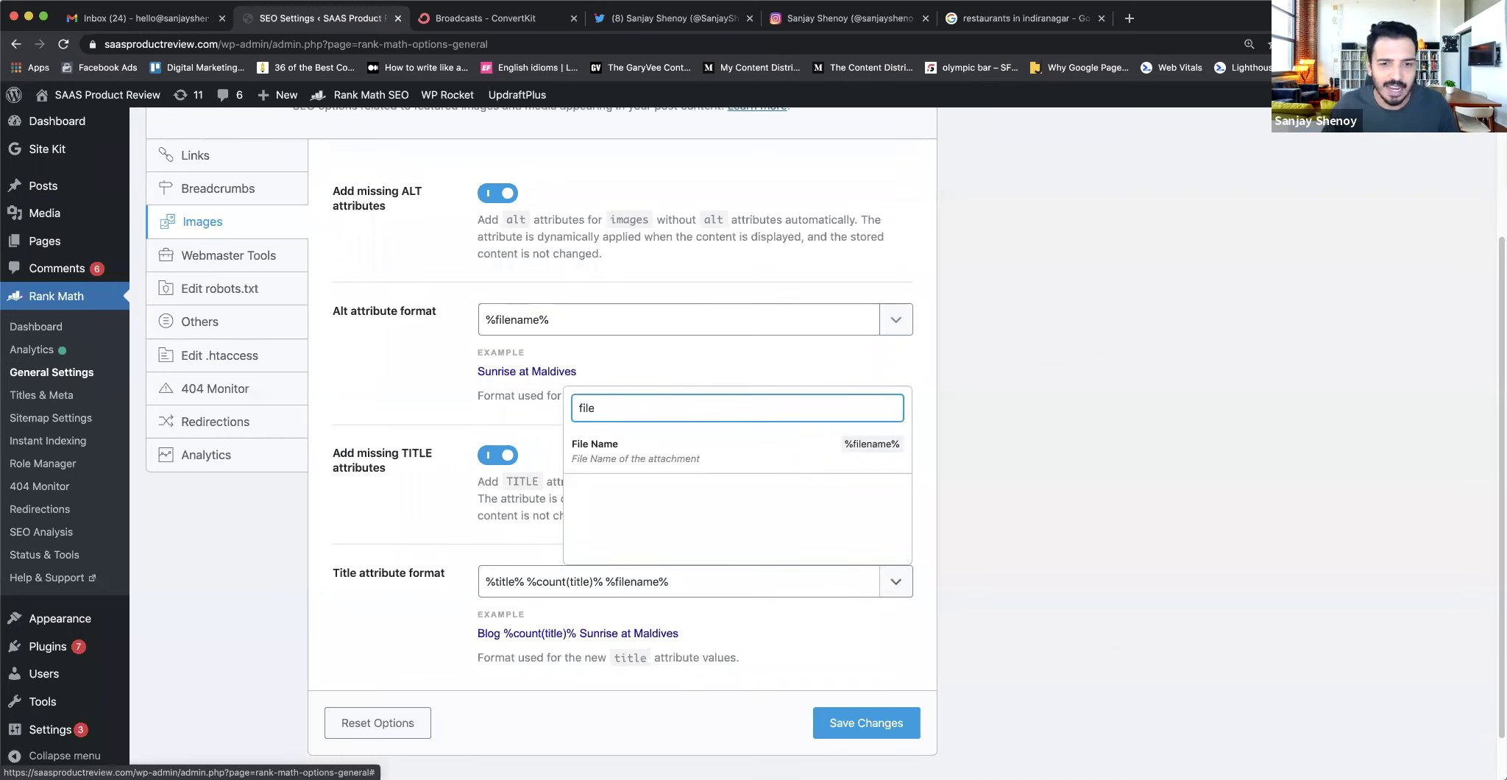
{"action": "left_click", "coordinate": [661, 444]}
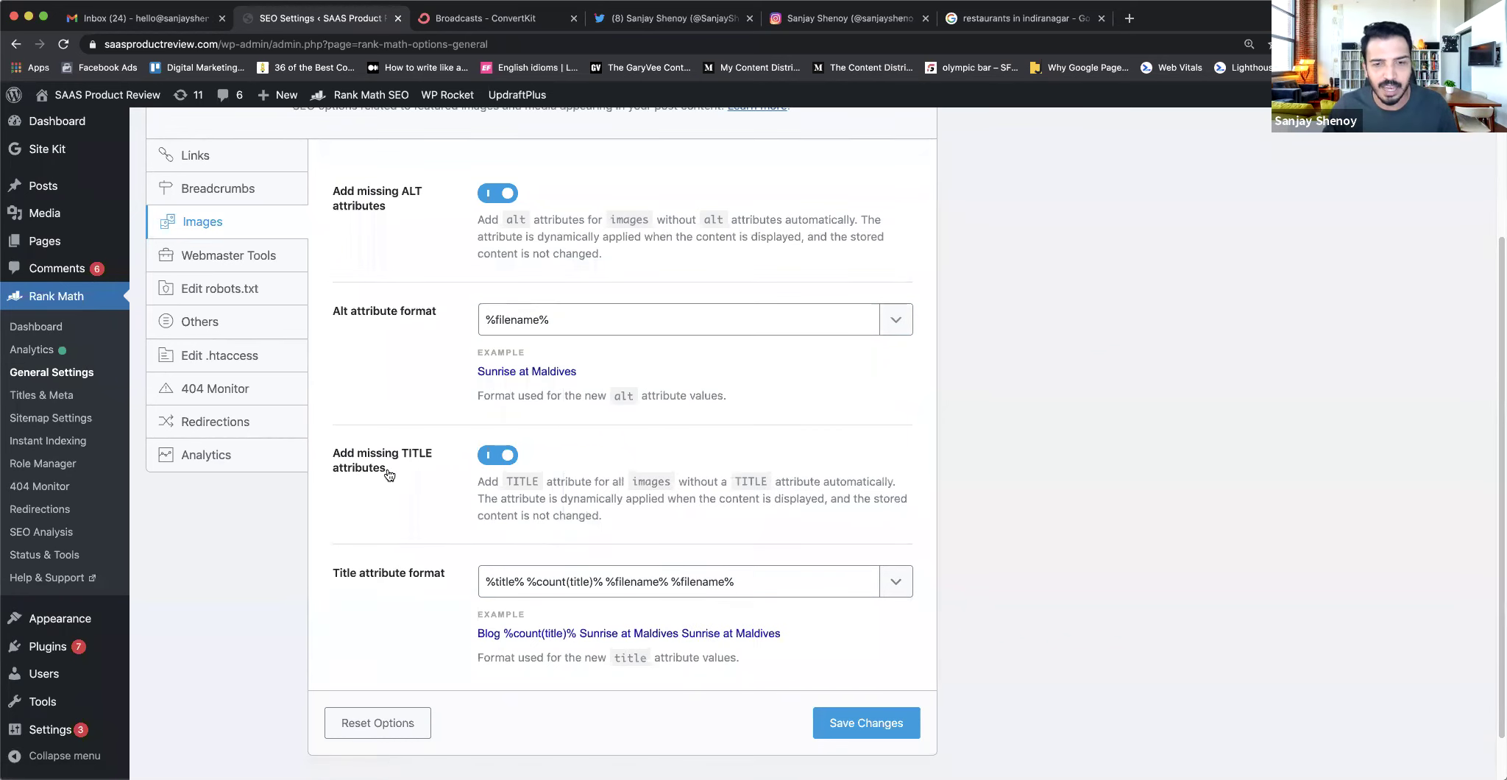
- Open the Webmaster Tools settings and look over the verification code fields for the search engines and other services
{"action": "scroll", "coordinate": [389, 474], "scroll_direction": "up", "scroll_amount": 4}
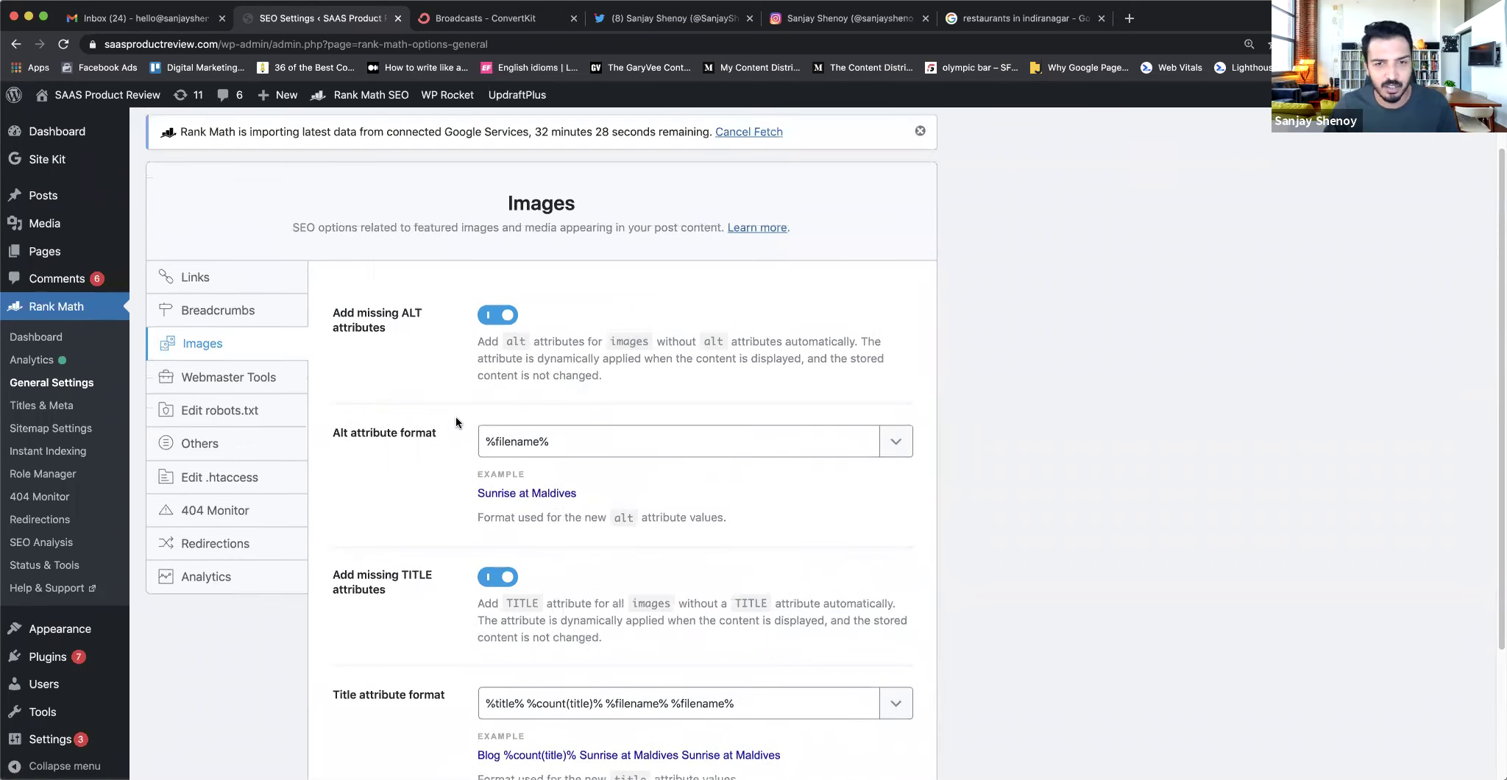
{"action": "left_click", "coordinate": [224, 377]}
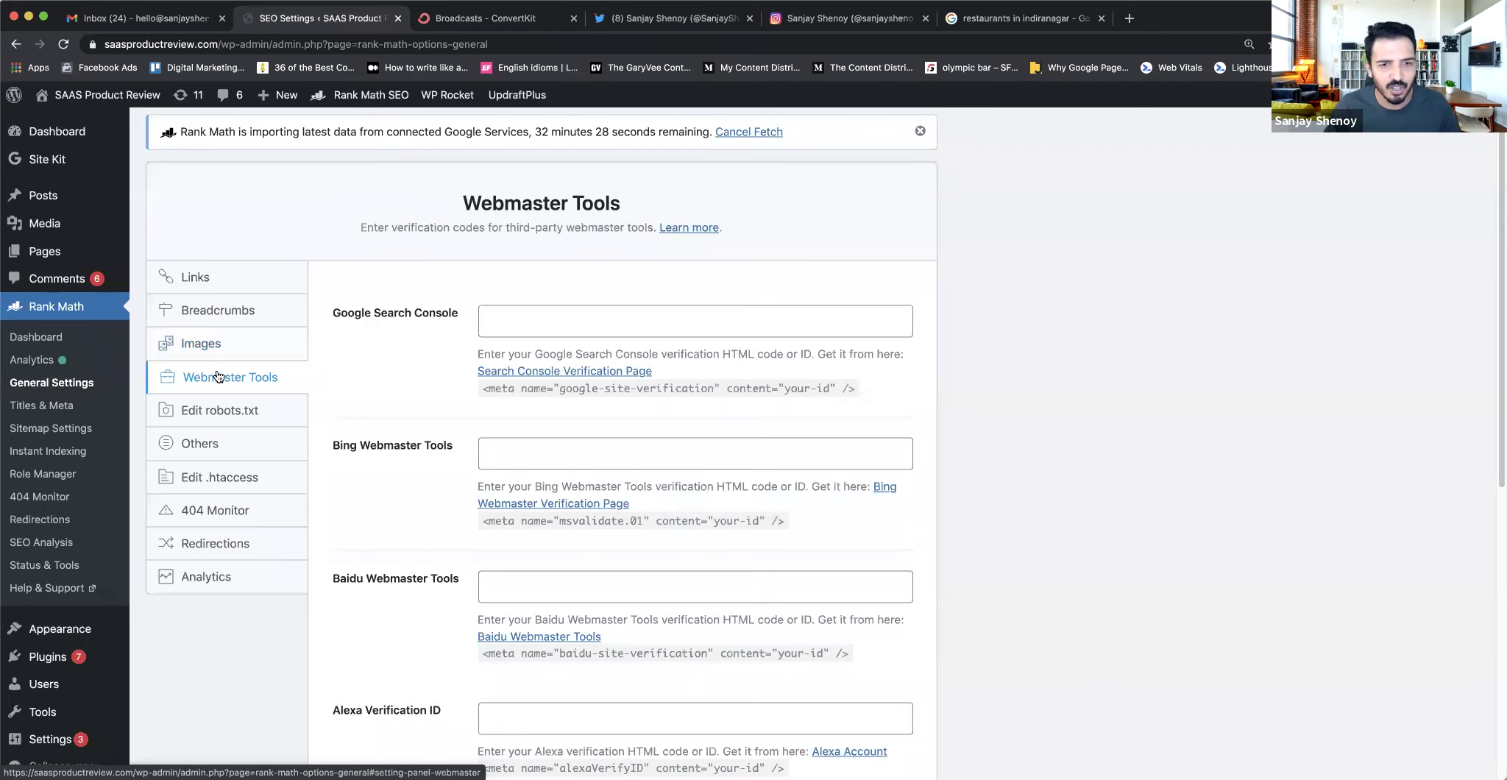
{"action": "scroll", "coordinate": [410, 253], "scroll_direction": "down", "scroll_amount": 6}
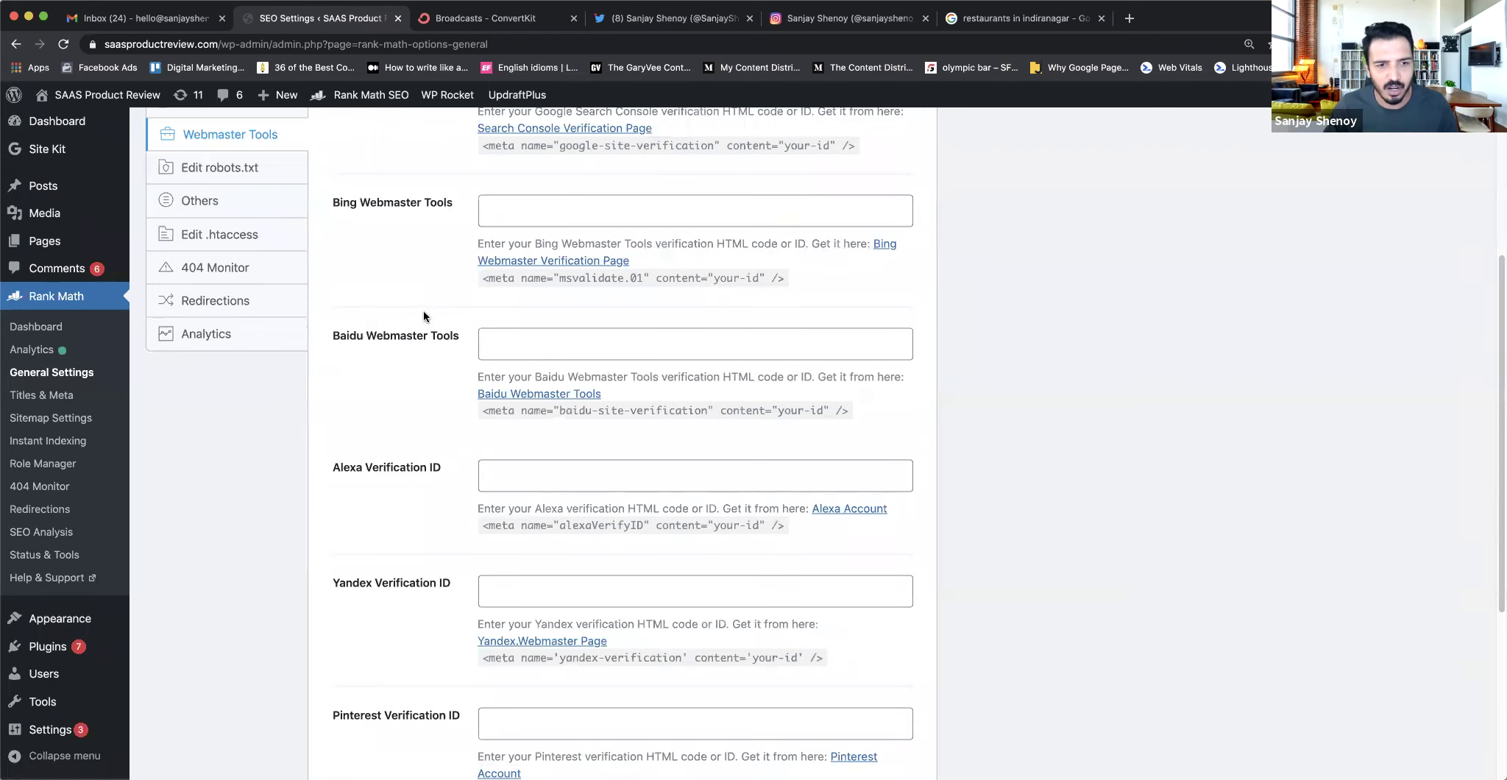
{"action": "scroll", "coordinate": [423, 316], "scroll_direction": "up", "scroll_amount": 6}
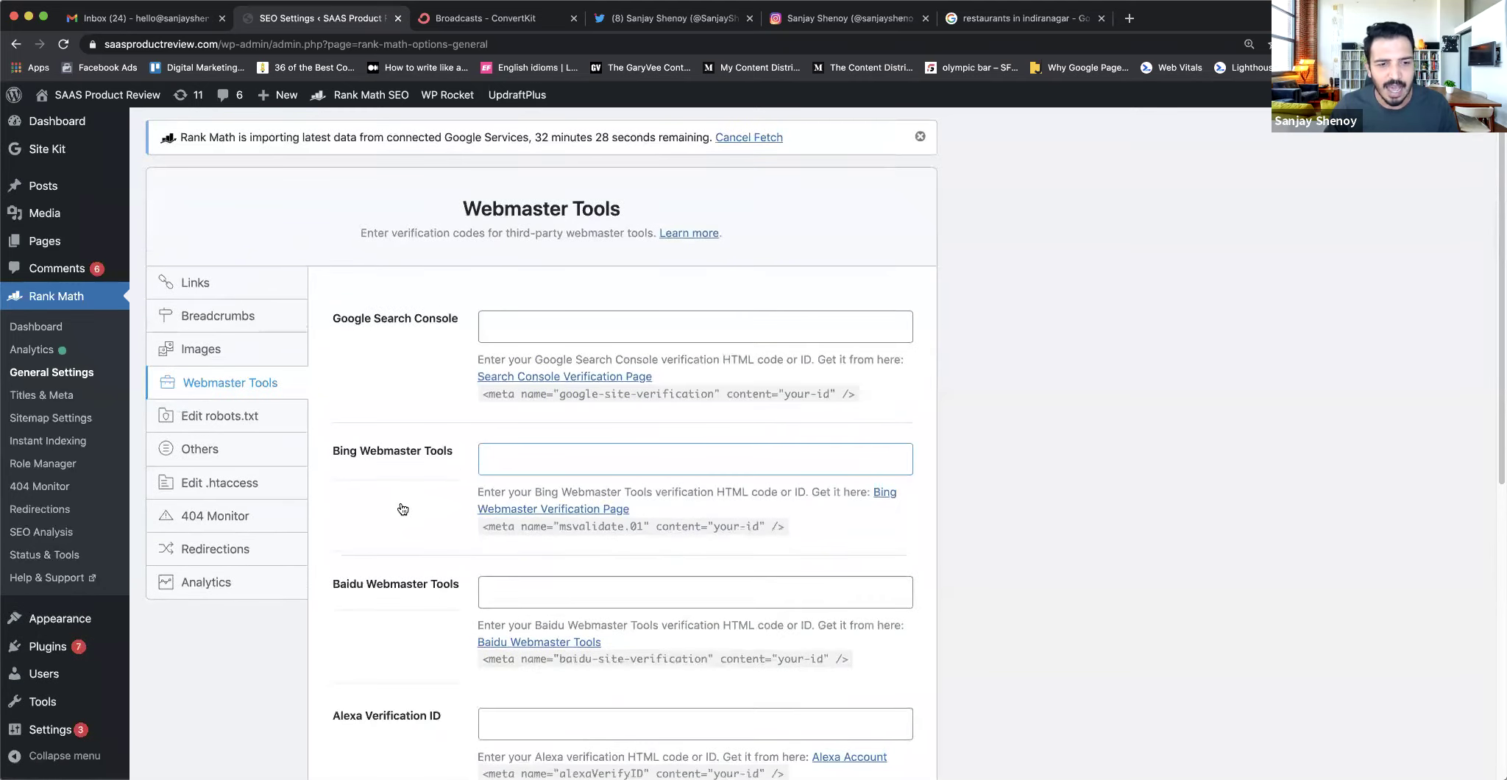
{"action": "scroll", "coordinate": [415, 471], "scroll_direction": "down", "scroll_amount": 6}
{"action": "scroll", "coordinate": [431, 363], "scroll_direction": "up", "scroll_amount": 6}
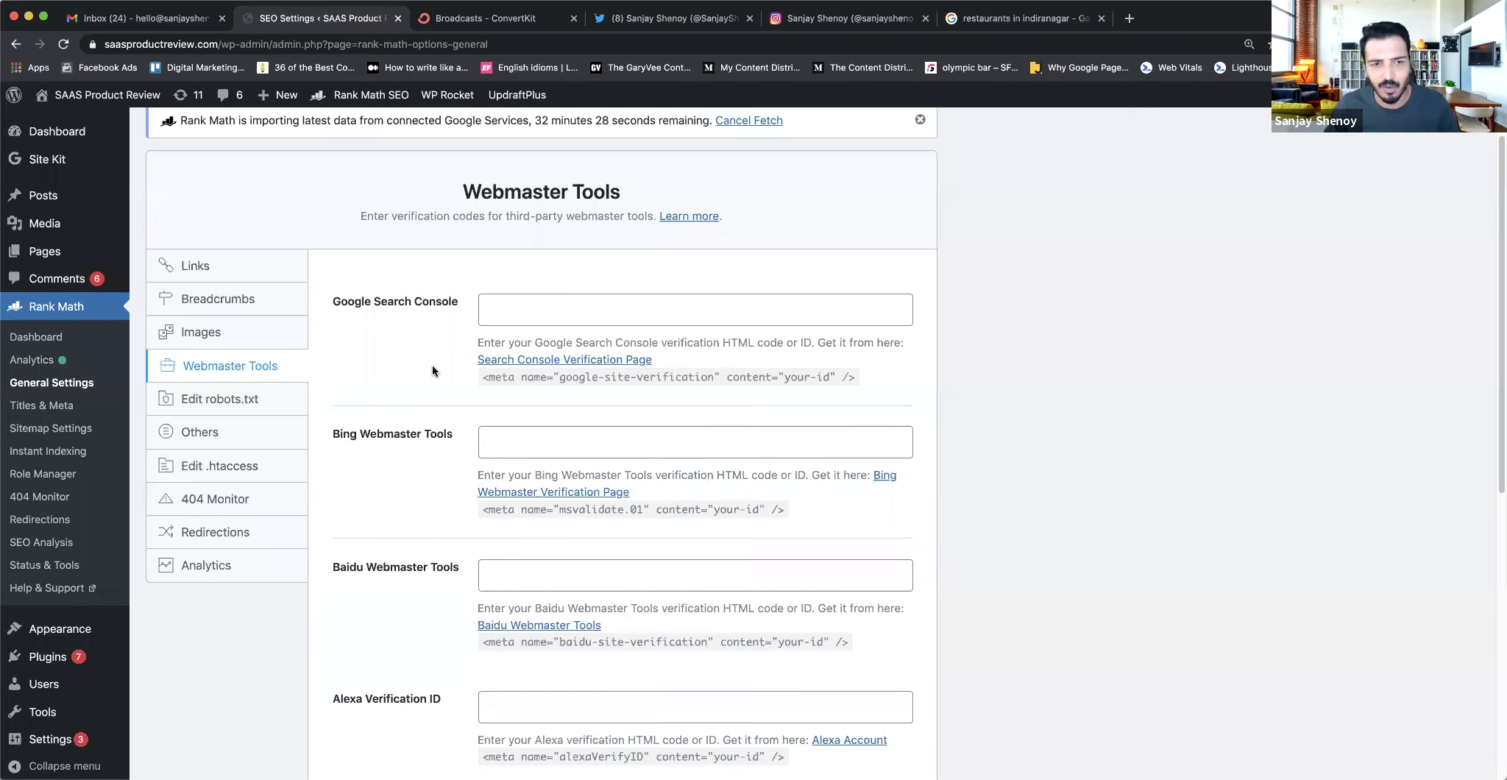
- Open the robots.txt editor, examine its rules and select the lines from Disallow: /cgi-bin/ through Disallow: /author/
{"action": "left_click", "coordinate": [185, 406]}
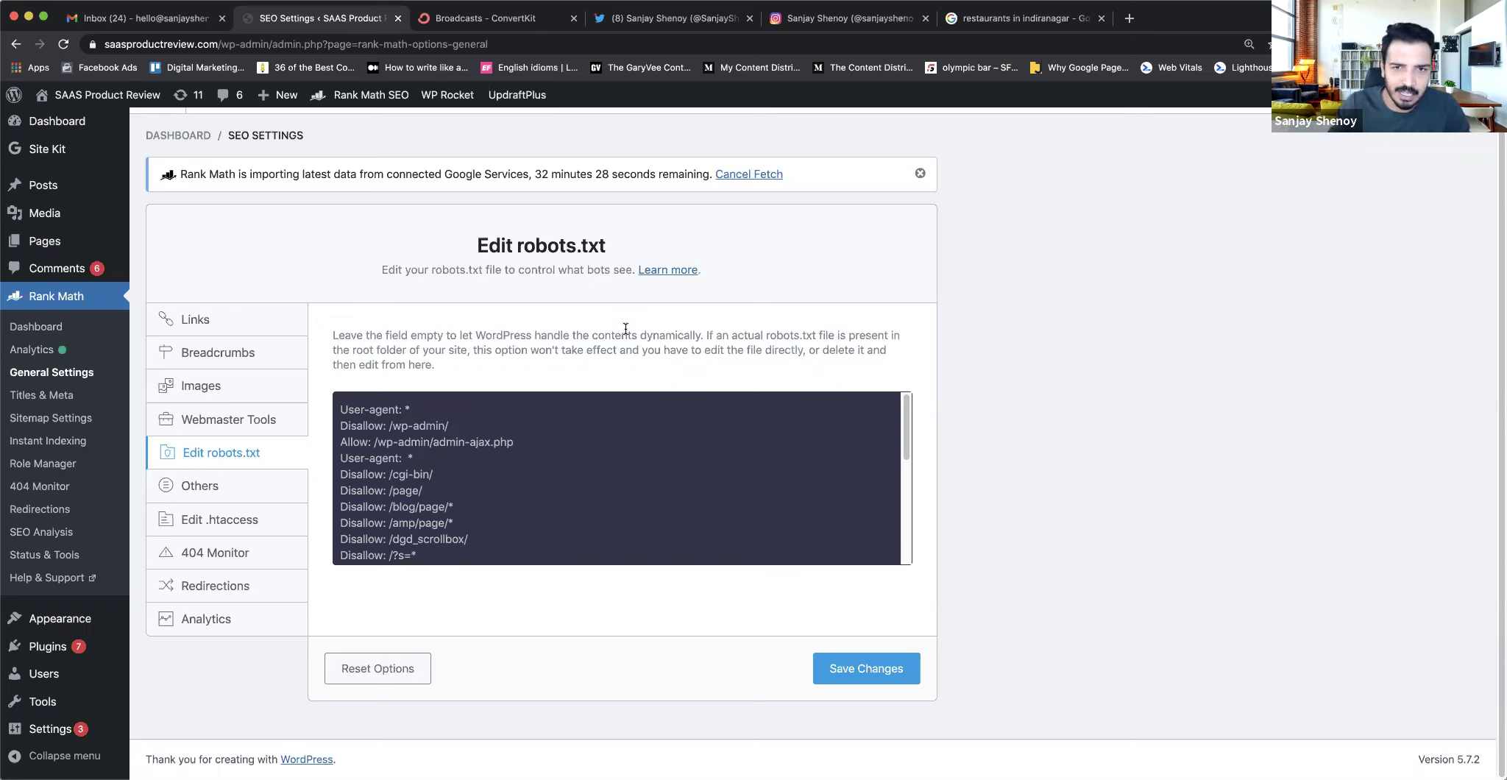
{"action": "left_click", "coordinate": [451, 453]}
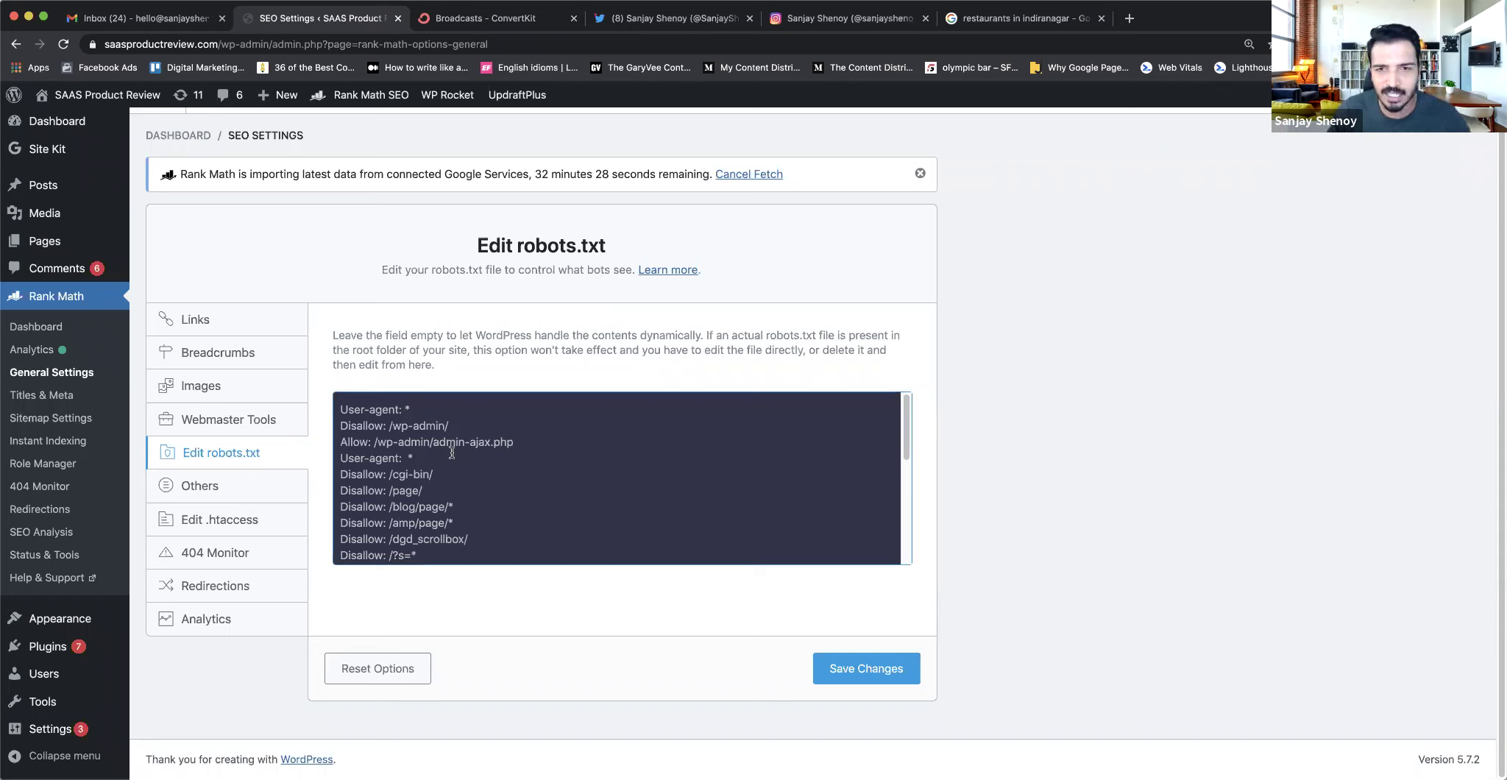
{"action": "scroll", "coordinate": [451, 453], "scroll_direction": "down", "scroll_amount": 10}
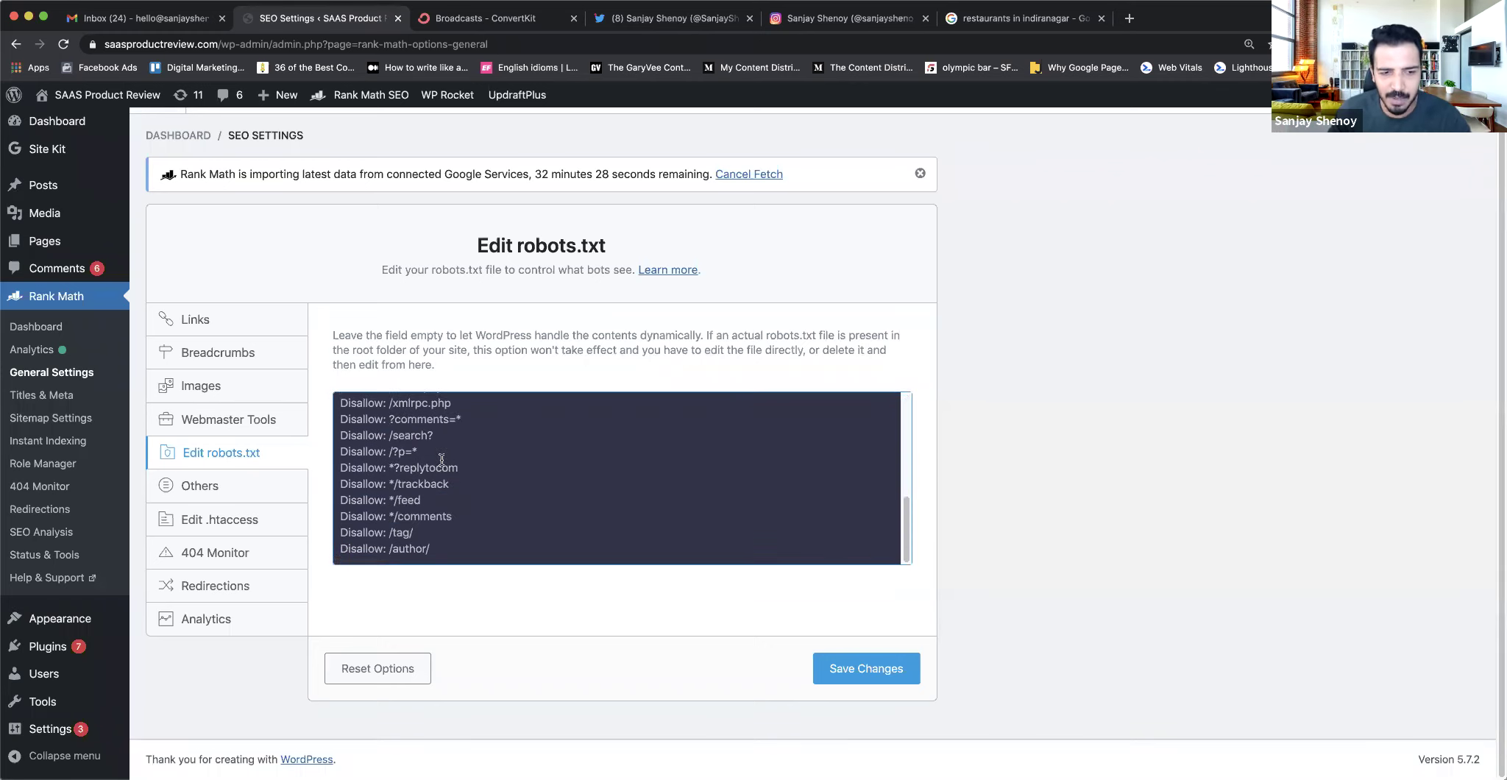
{"action": "scroll", "coordinate": [441, 459], "scroll_direction": "up", "scroll_amount": 10}
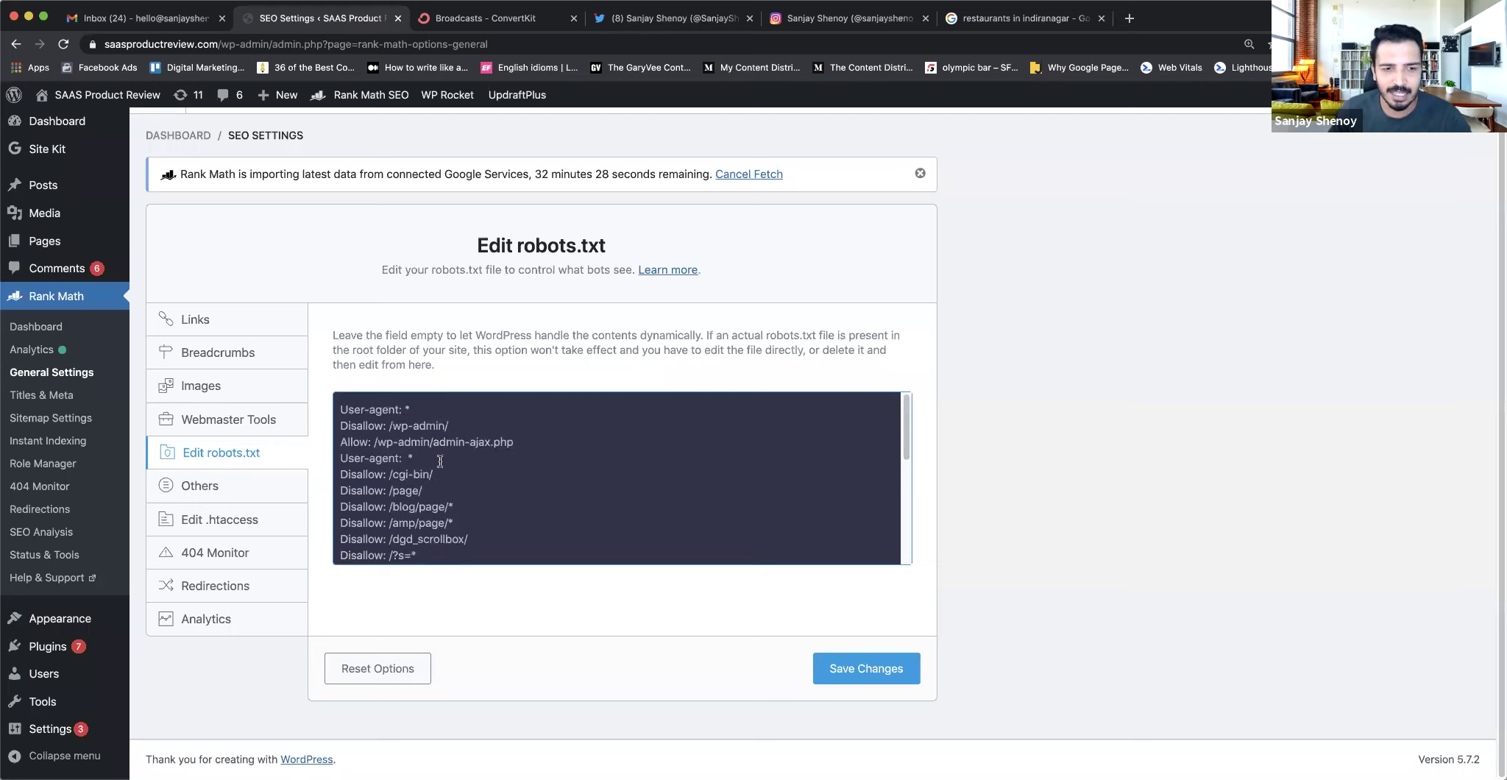
{"action": "left_click", "coordinate": [482, 427]}
{"action": "left_click_drag", "start_coordinate": [340, 474], "coordinate": [529, 498]}
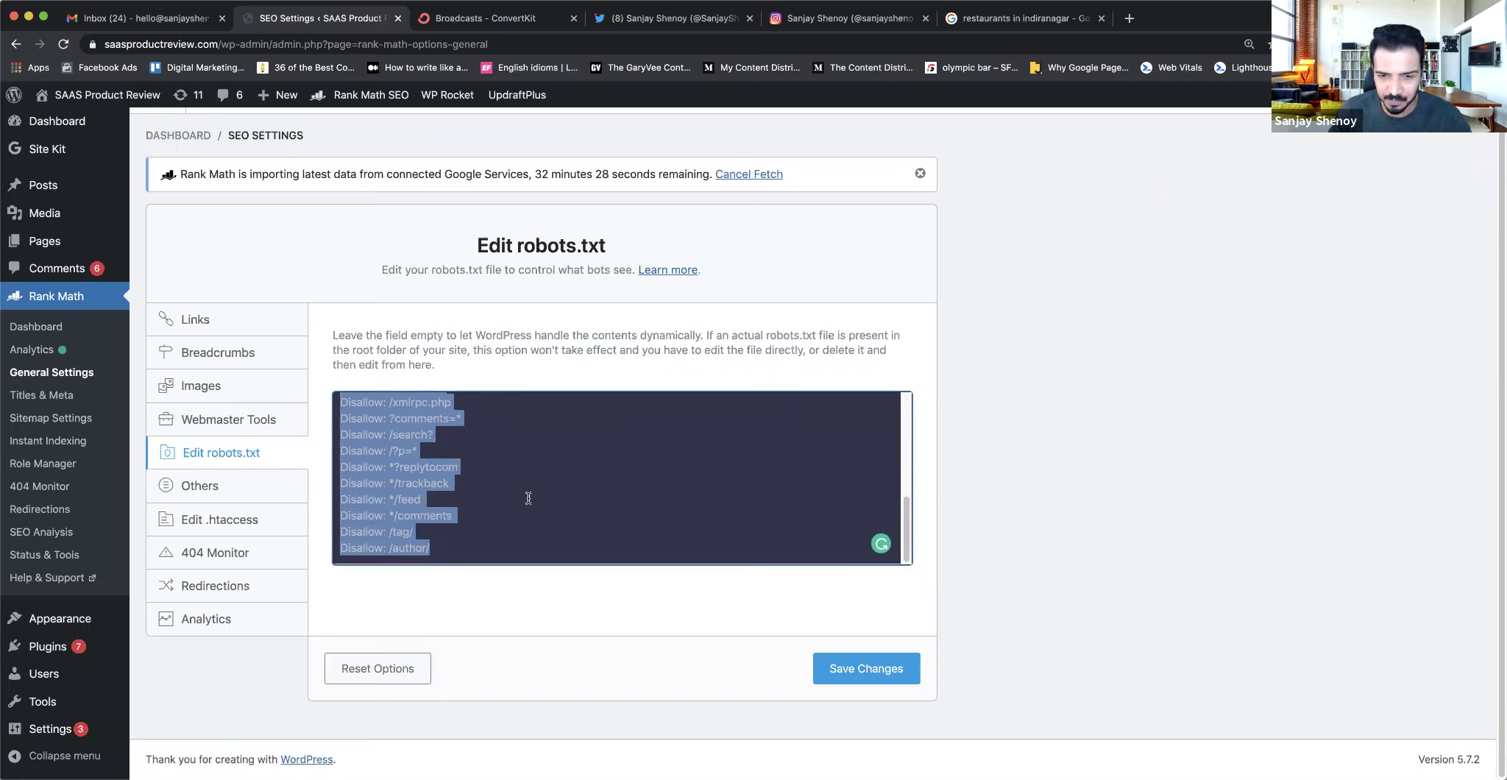
- Look over the robots.txt rules again, back up to the first User-agent line
{"action": "scroll", "coordinate": [528, 498], "scroll_direction": "up", "scroll_amount": 5}
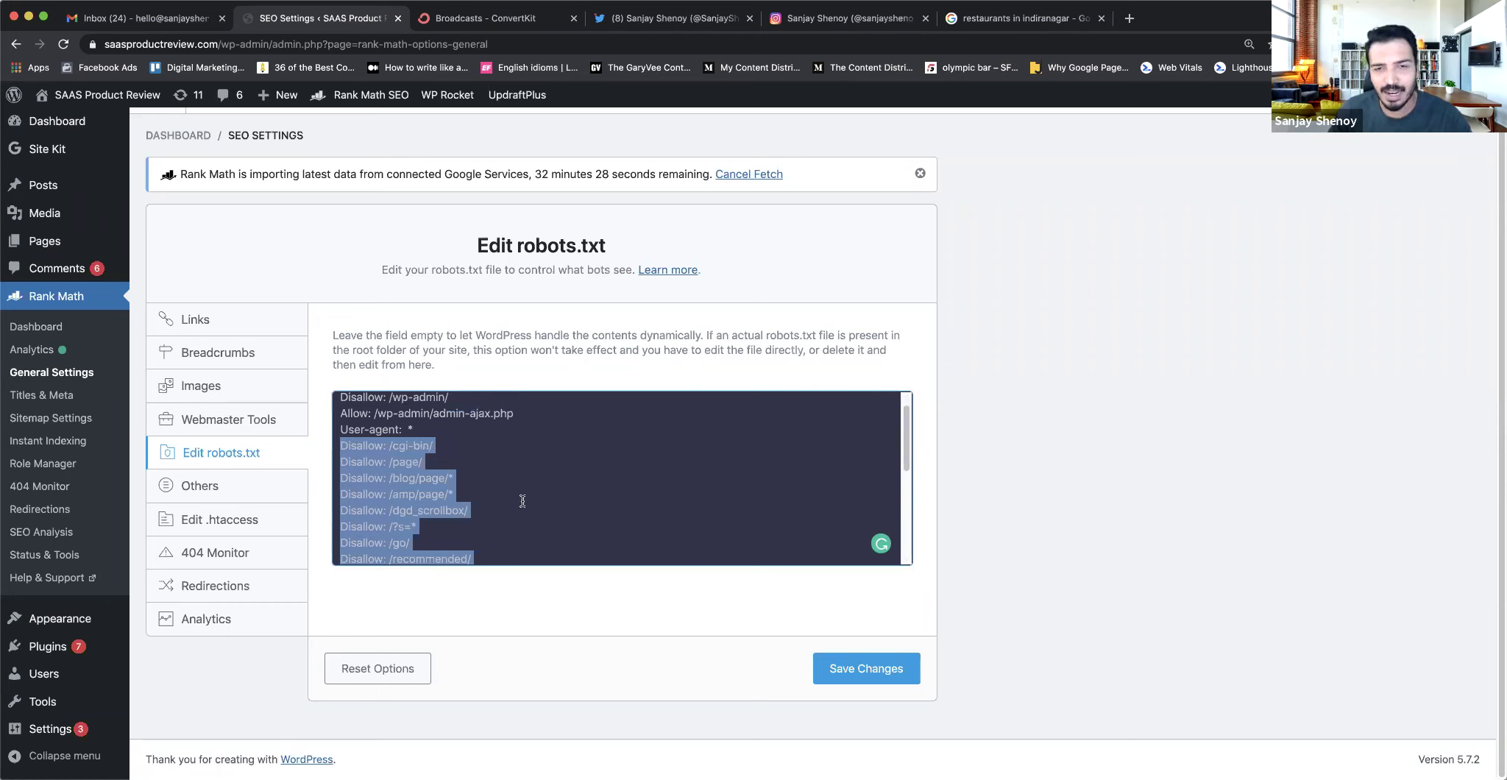
{"action": "scroll", "coordinate": [522, 501], "scroll_direction": "up", "scroll_amount": 1}
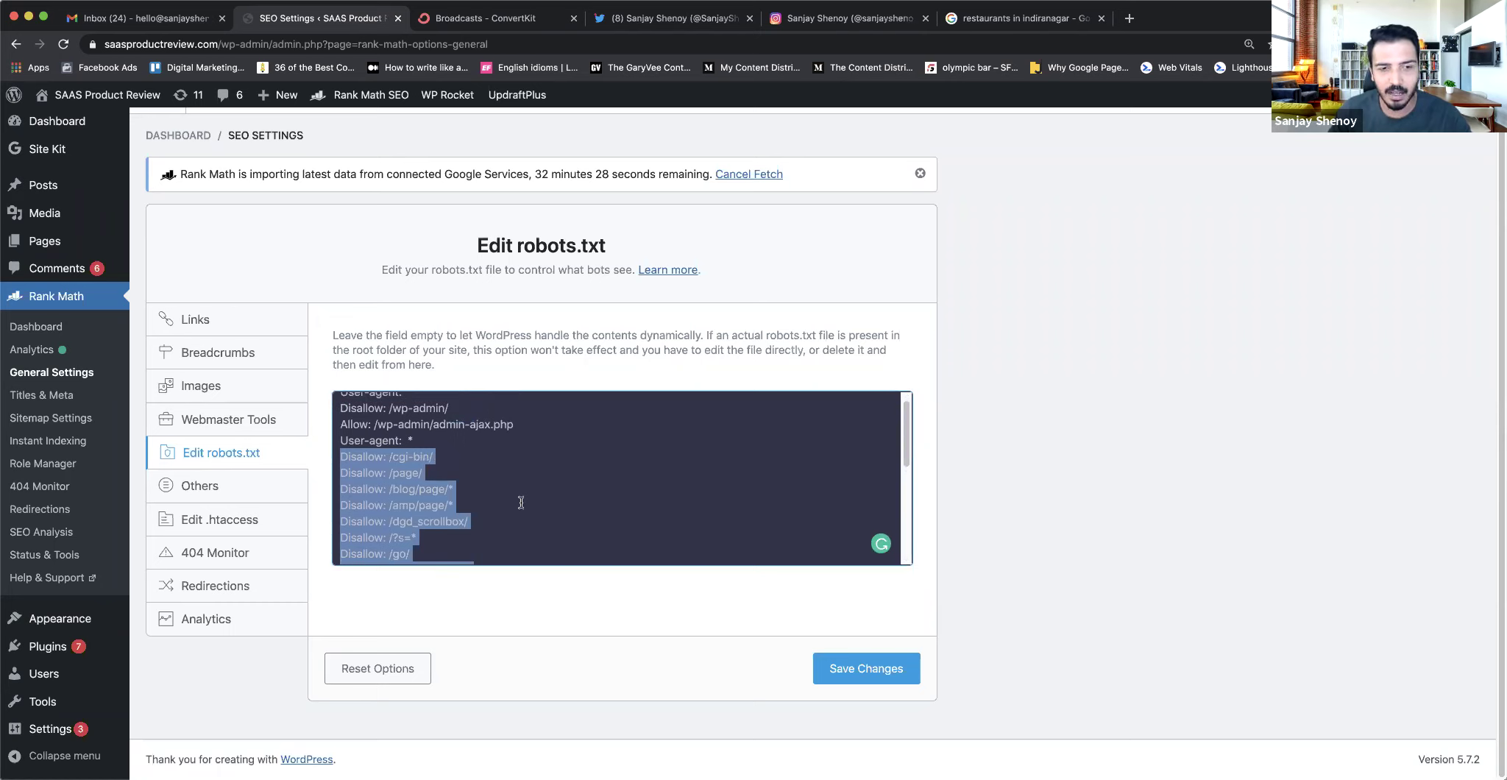
{"action": "scroll", "coordinate": [521, 503], "scroll_direction": "up", "scroll_amount": 1}
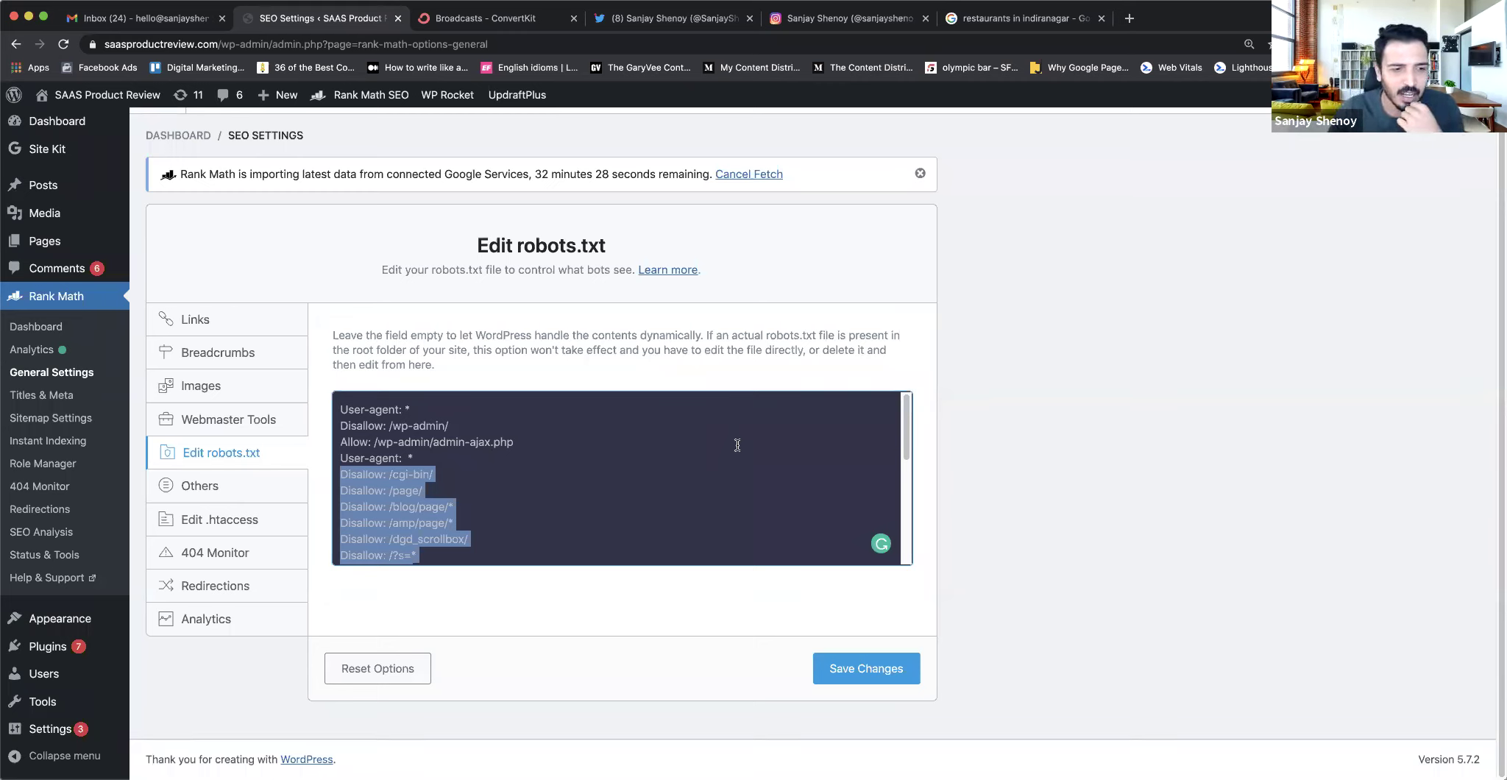
- Look over the SEO score and RSS content options in the Others settings and open the .htaccess editor
{"action": "left_click", "coordinate": [201, 484]}
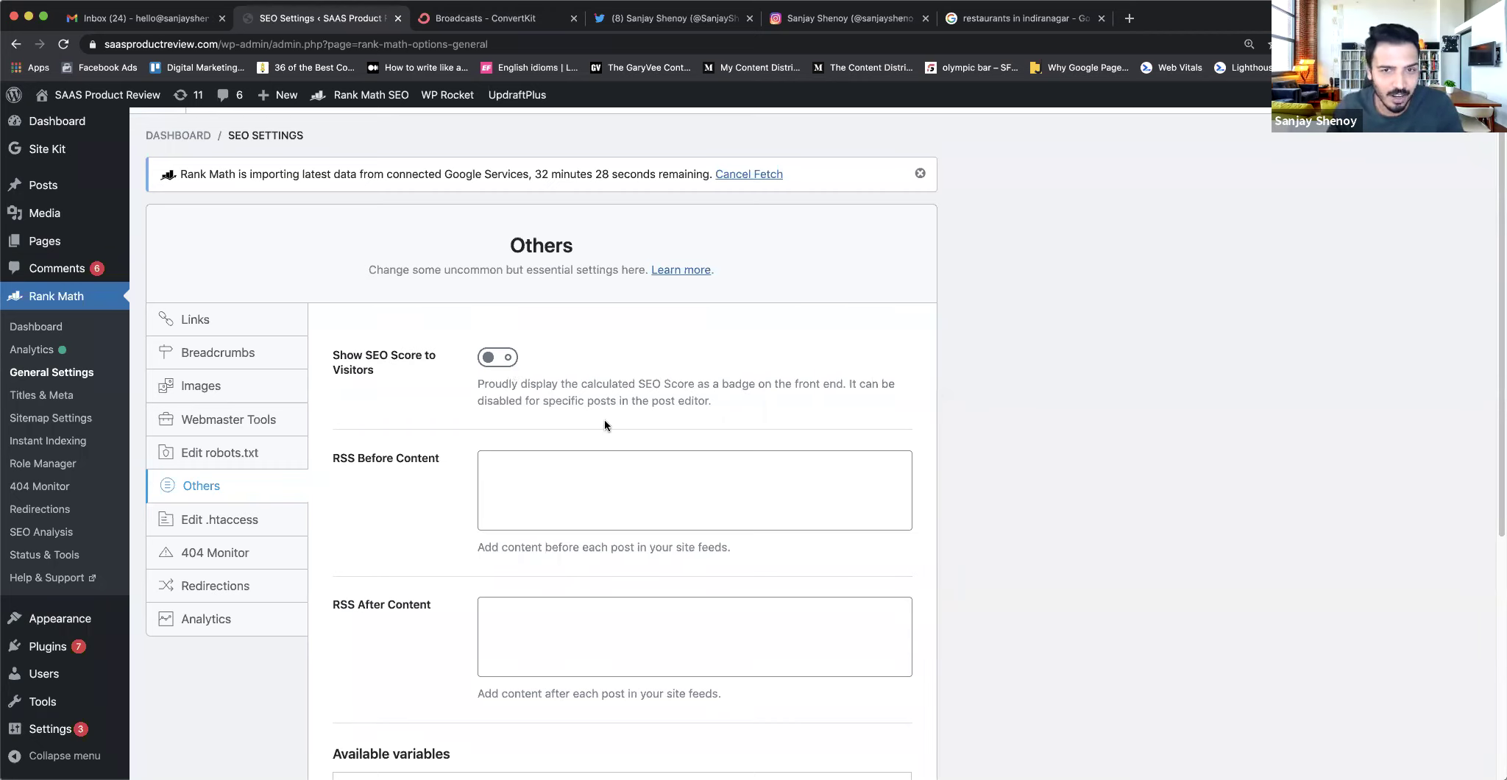
{"action": "scroll", "coordinate": [605, 425], "scroll_direction": "down", "scroll_amount": 5}
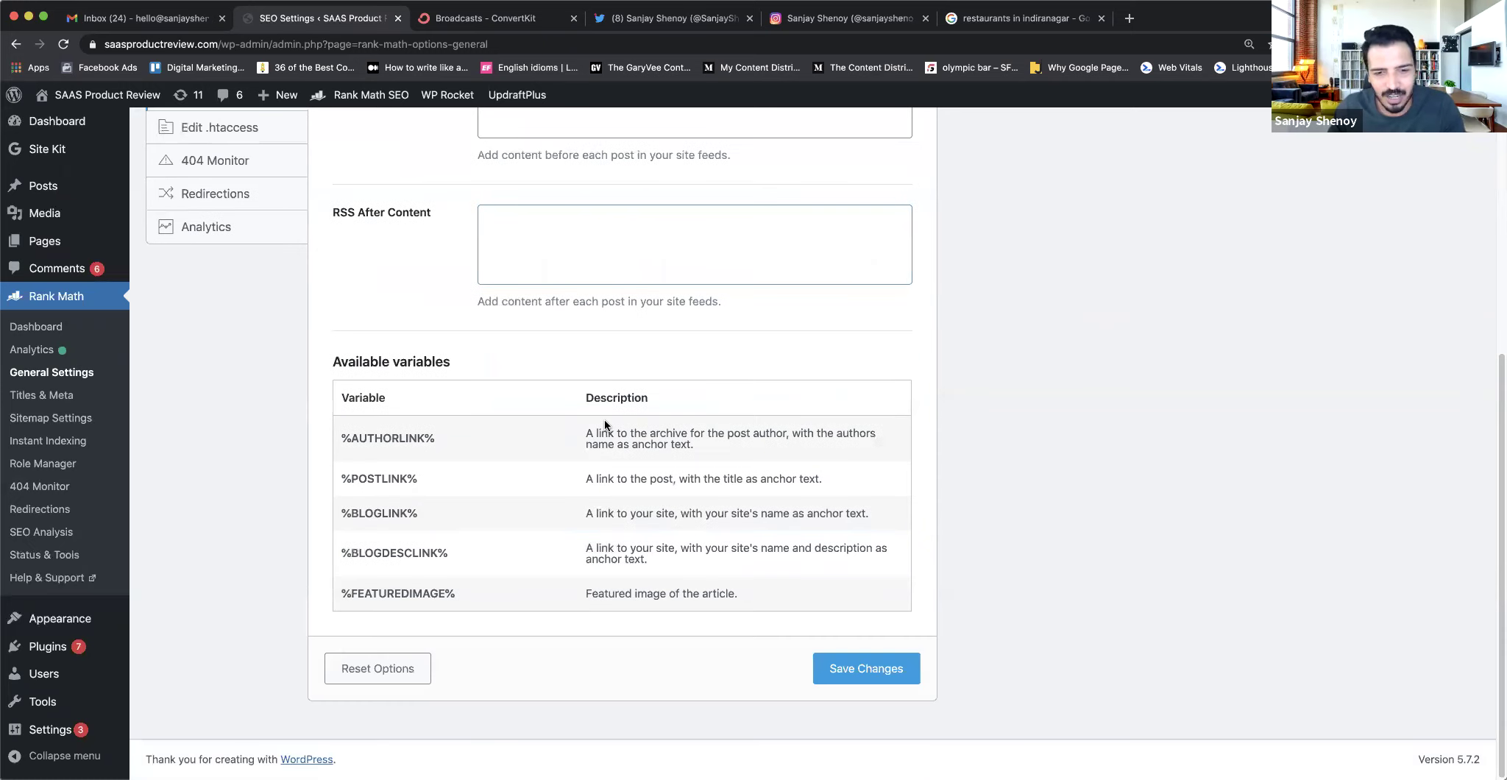
{"action": "scroll", "coordinate": [604, 425], "scroll_direction": "up", "scroll_amount": 5}
{"action": "left_click", "coordinate": [236, 457]}
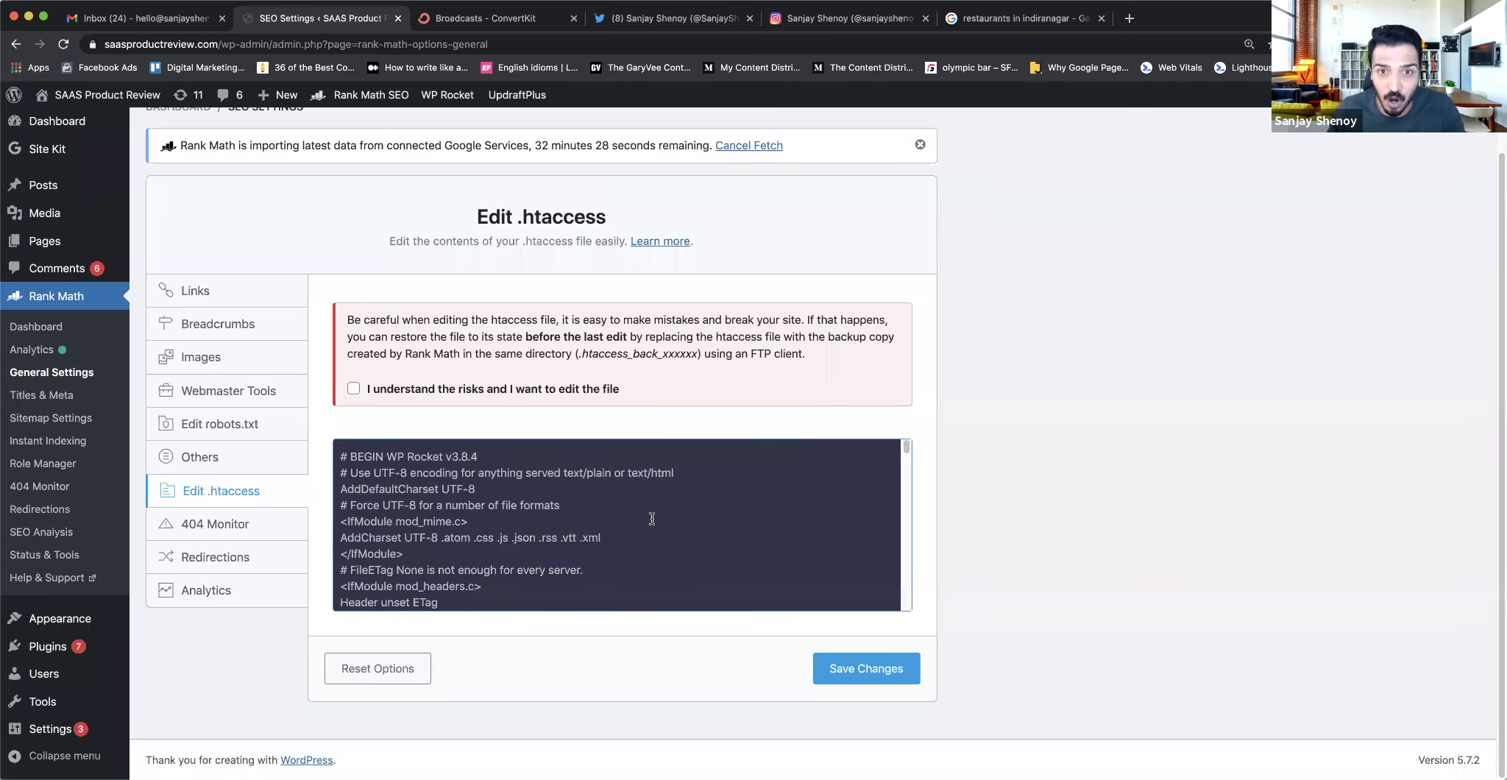
- Look over the 404 Monitor settings for mode, log limit, excluded paths and query parameters
{"action": "left_click", "coordinate": [212, 529]}
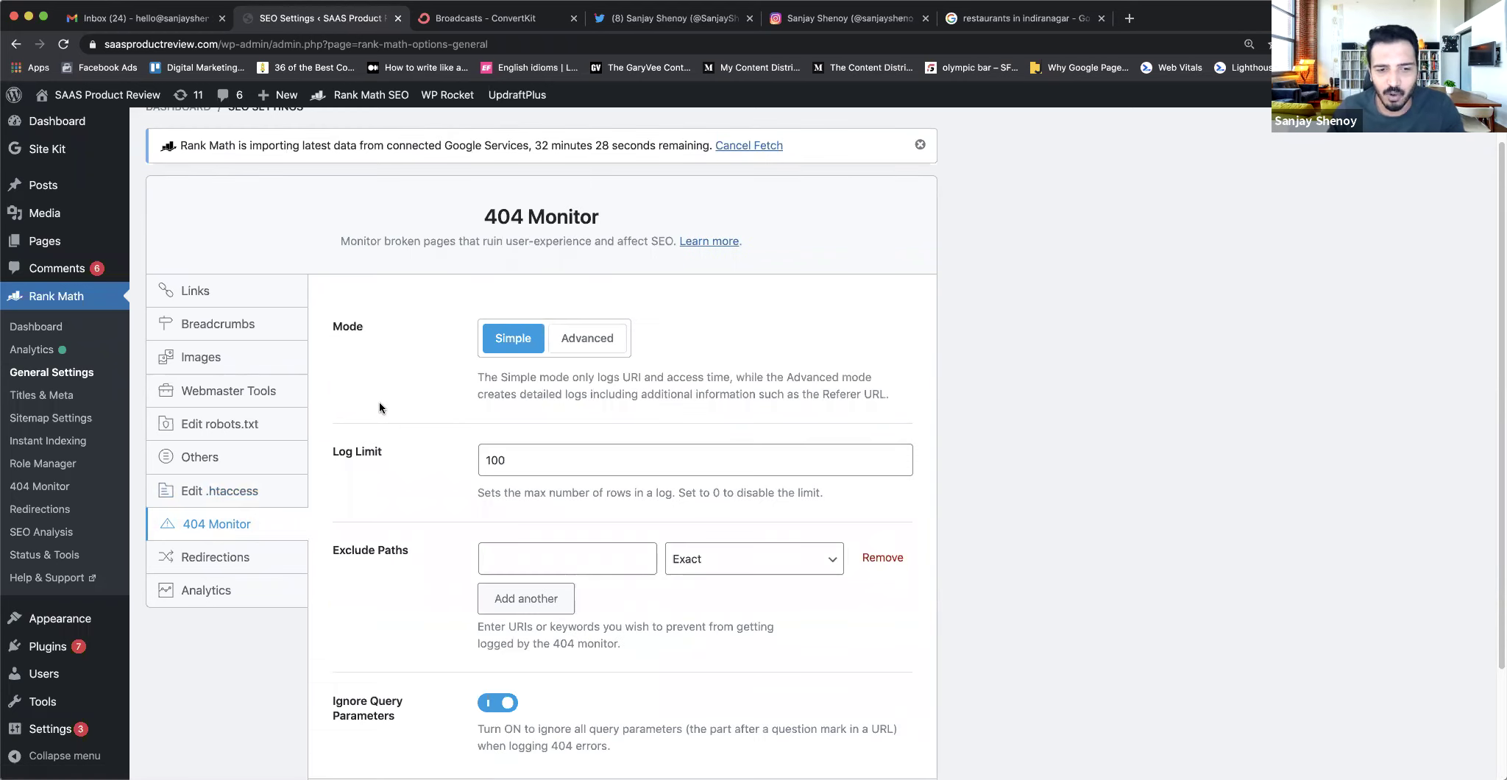
{"action": "scroll", "coordinate": [383, 403], "scroll_direction": "down", "scroll_amount": 3}
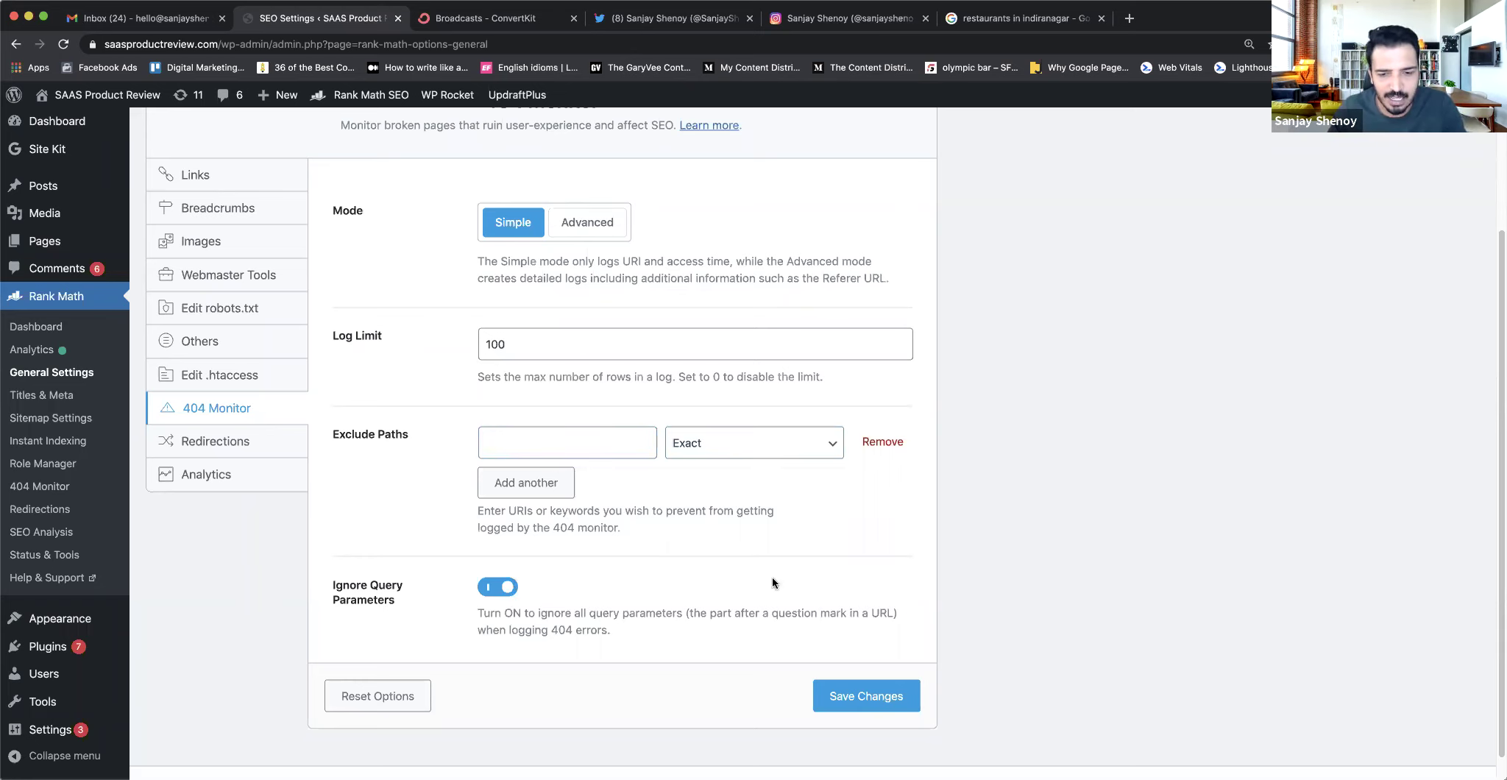
{"action": "scroll", "coordinate": [772, 575], "scroll_direction": "up", "scroll_amount": 3}
- Review the Redirections settings and choose 301 Permanent Move as the Redirection Type
{"action": "left_click", "coordinate": [254, 568]}
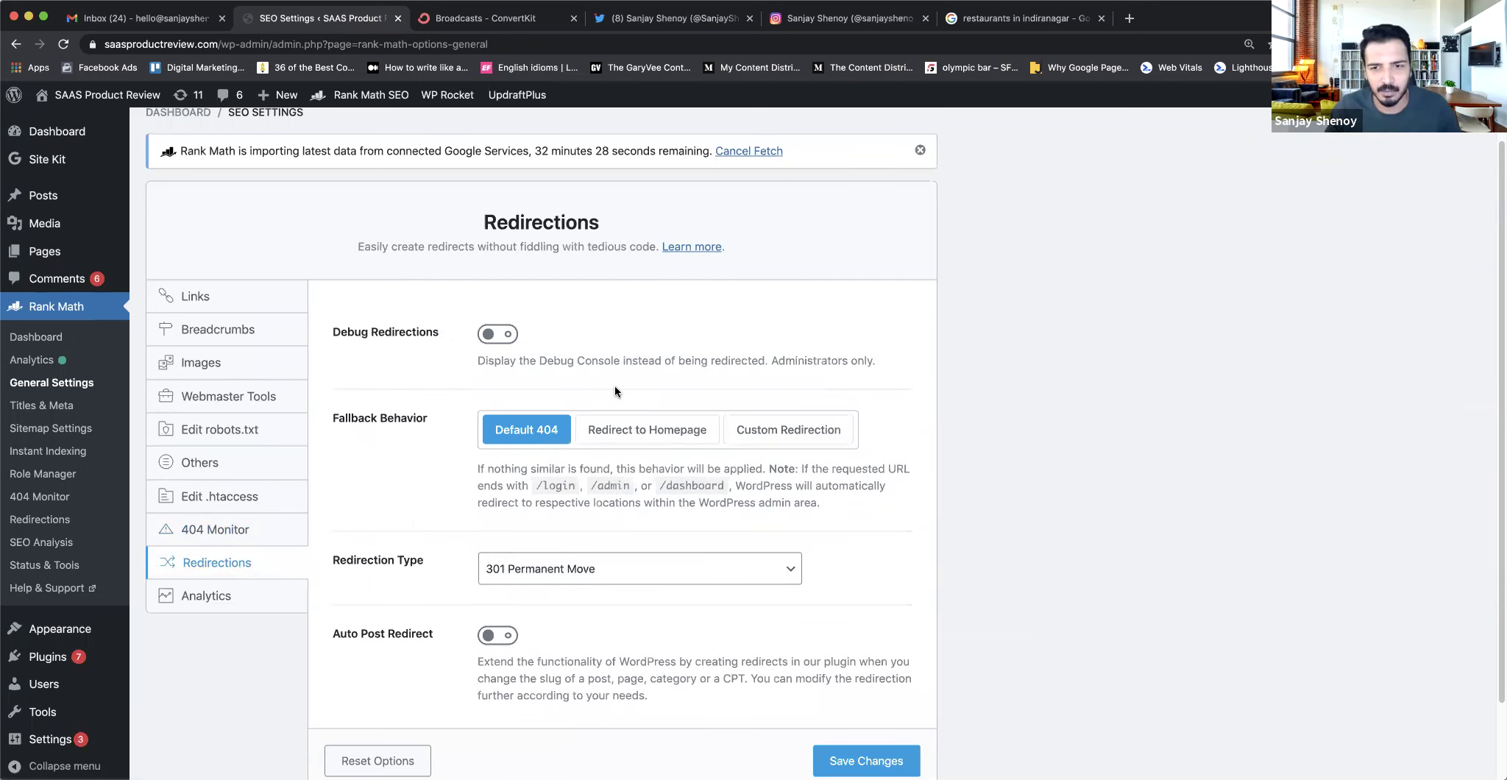
{"action": "scroll", "coordinate": [553, 400], "scroll_direction": "down", "scroll_amount": 1}
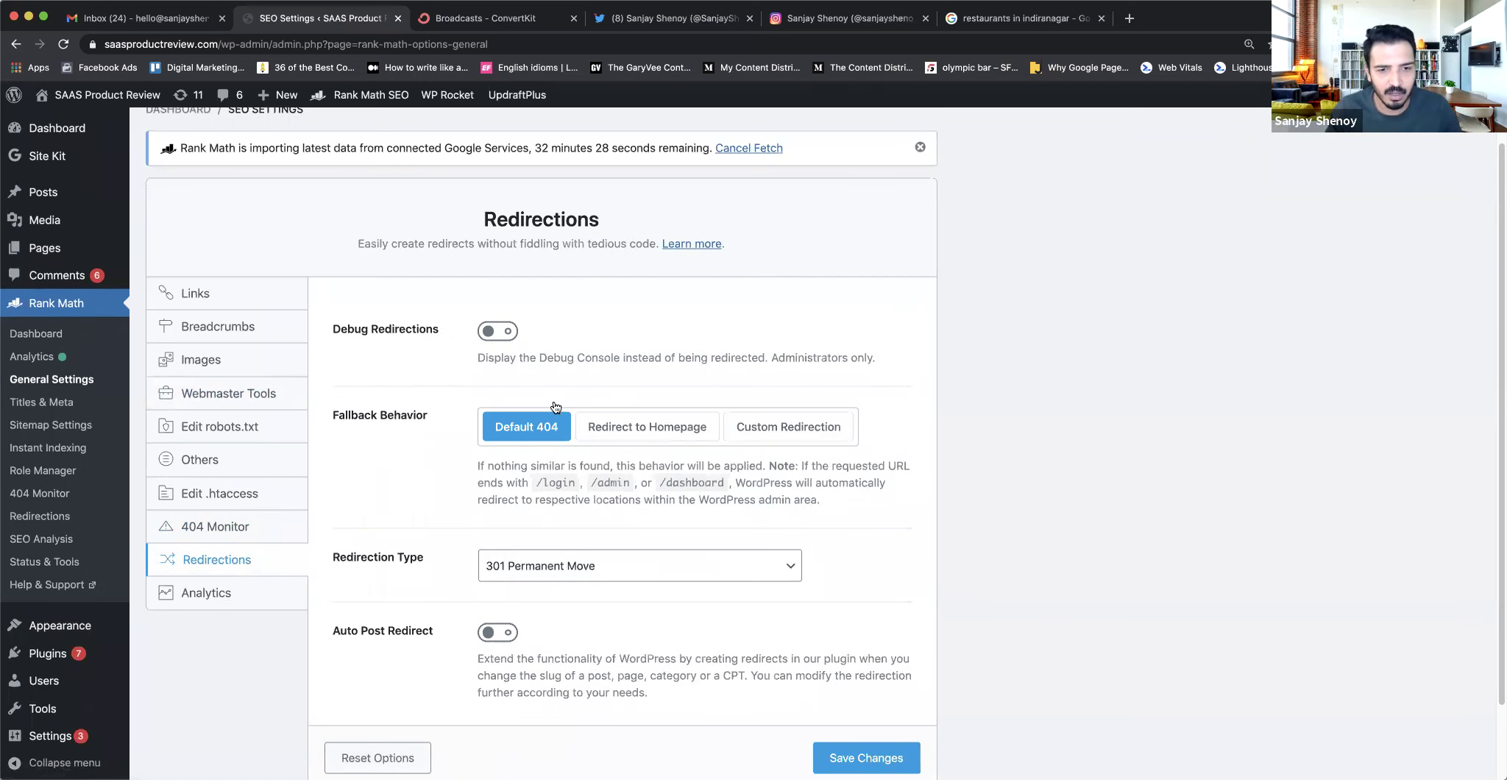
{"action": "scroll", "coordinate": [556, 407], "scroll_direction": "down", "scroll_amount": 3}
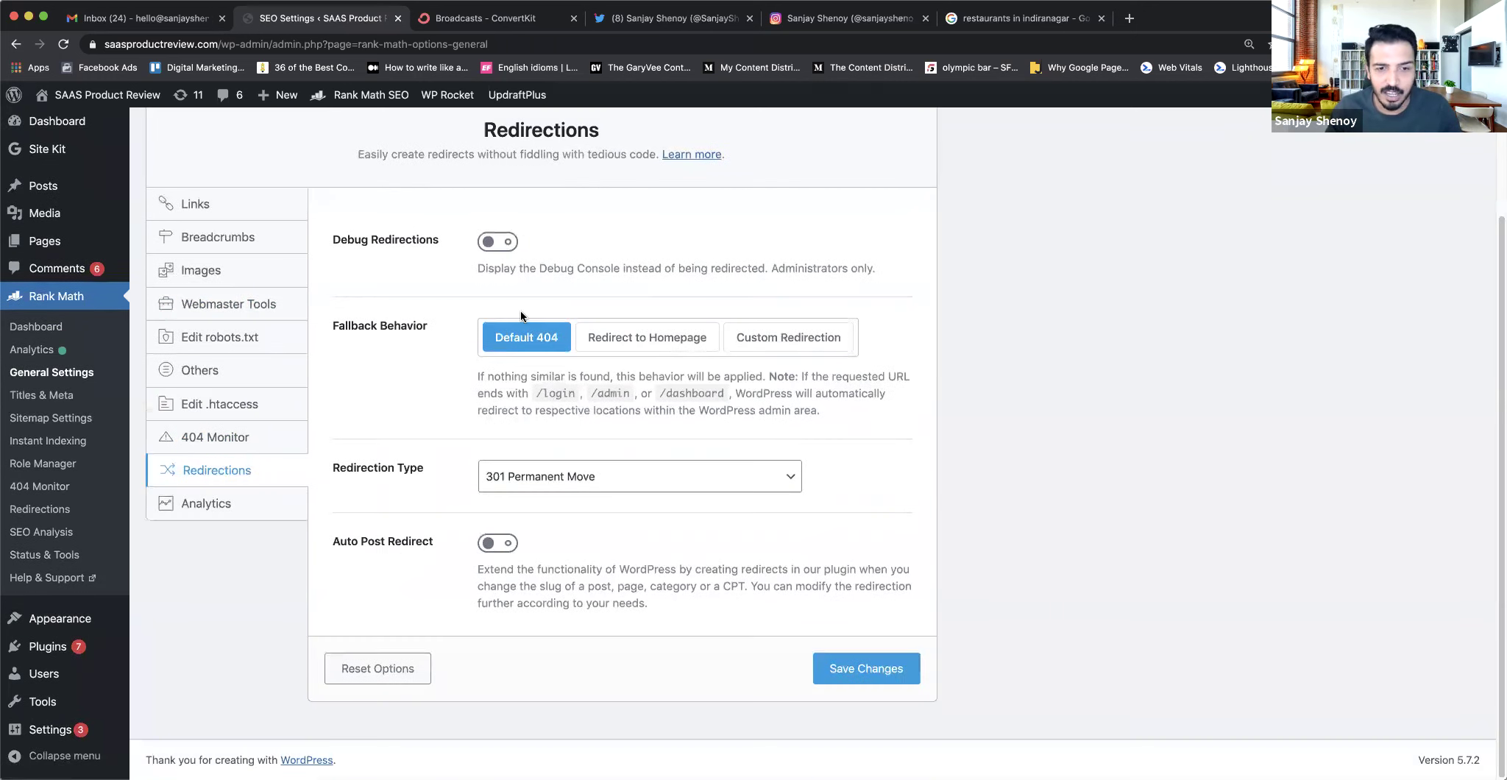
{"action": "left_click", "coordinate": [528, 481]}
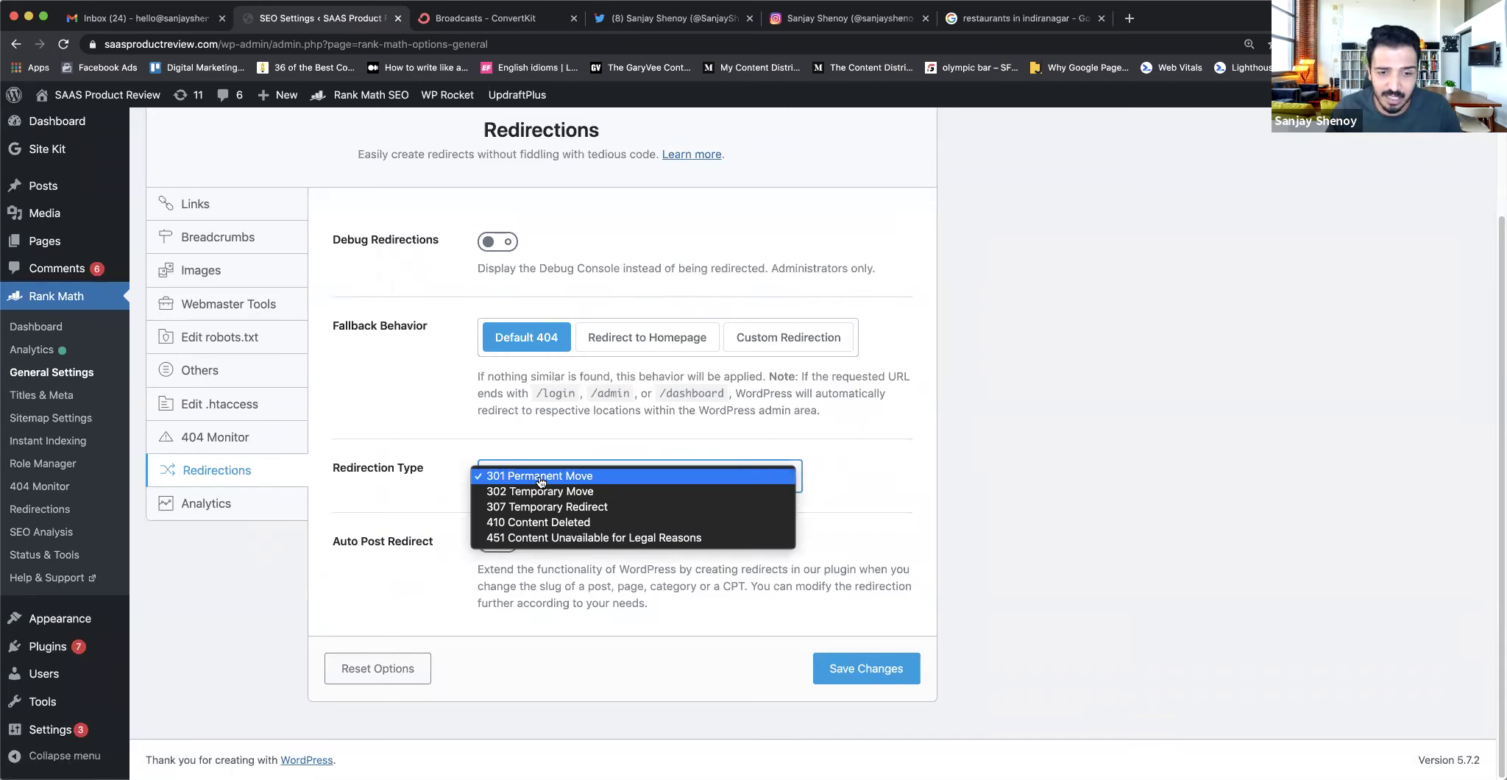
{"action": "left_click", "coordinate": [540, 478]}
{"action": "left_click", "coordinate": [427, 407]}
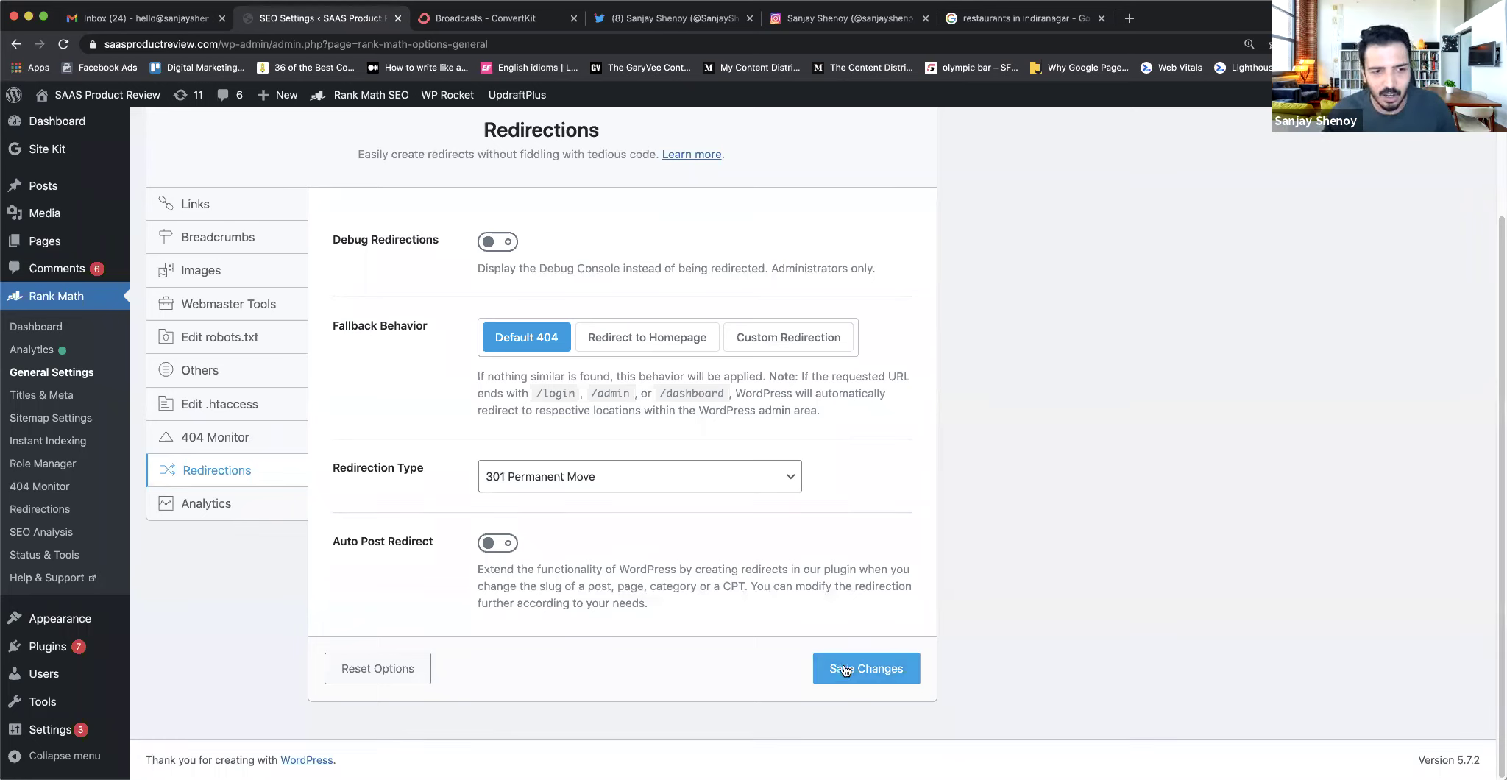
- Review the Search Console, Analytics account and database options in the Analytics settings and save the general settings
{"action": "left_click", "coordinate": [212, 507]}
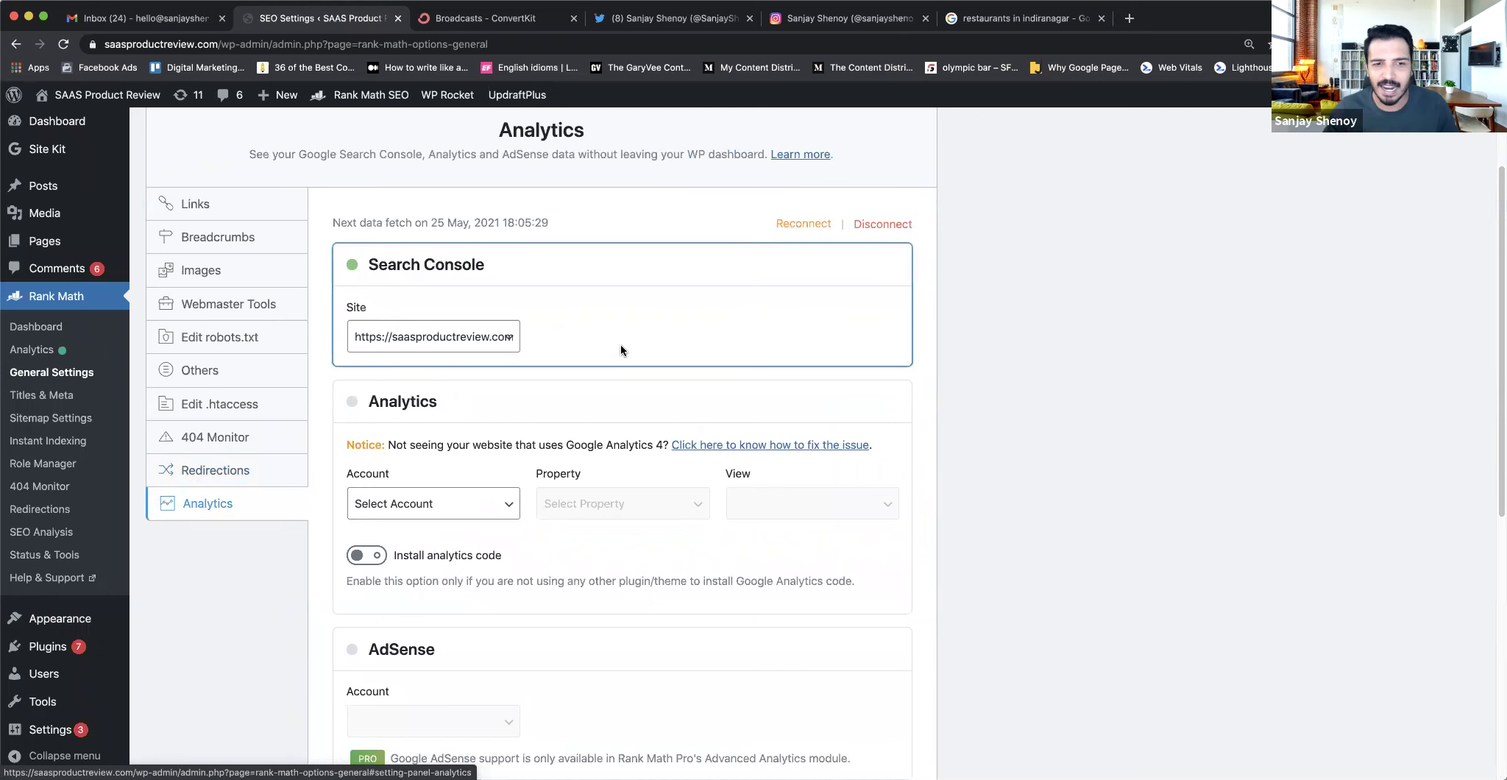
{"action": "scroll", "coordinate": [620, 344], "scroll_direction": "down", "scroll_amount": 2}
{"action": "left_click", "coordinate": [451, 414]}
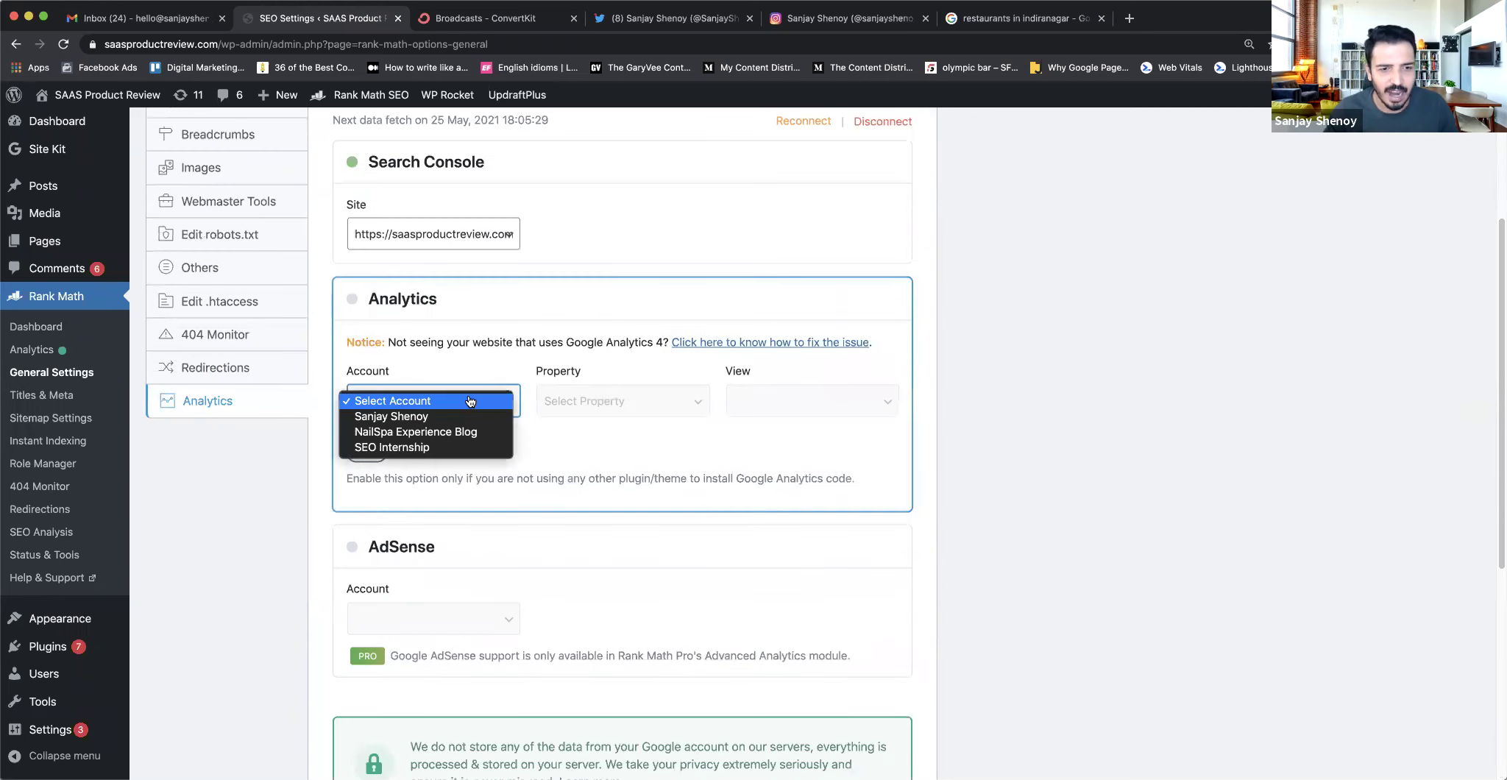
{"action": "left_click", "coordinate": [642, 454]}
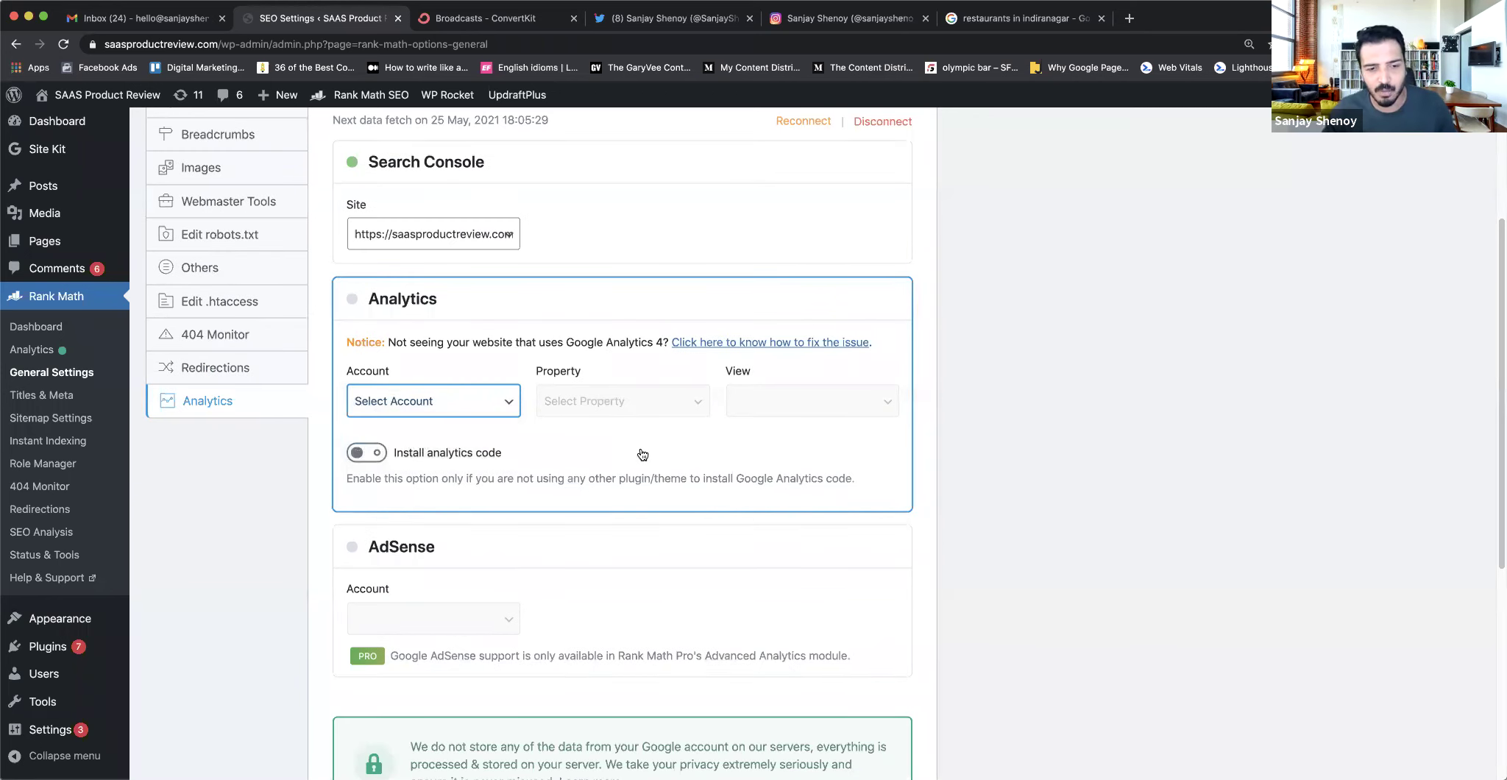
{"action": "scroll", "coordinate": [642, 454], "scroll_direction": "down", "scroll_amount": 5}
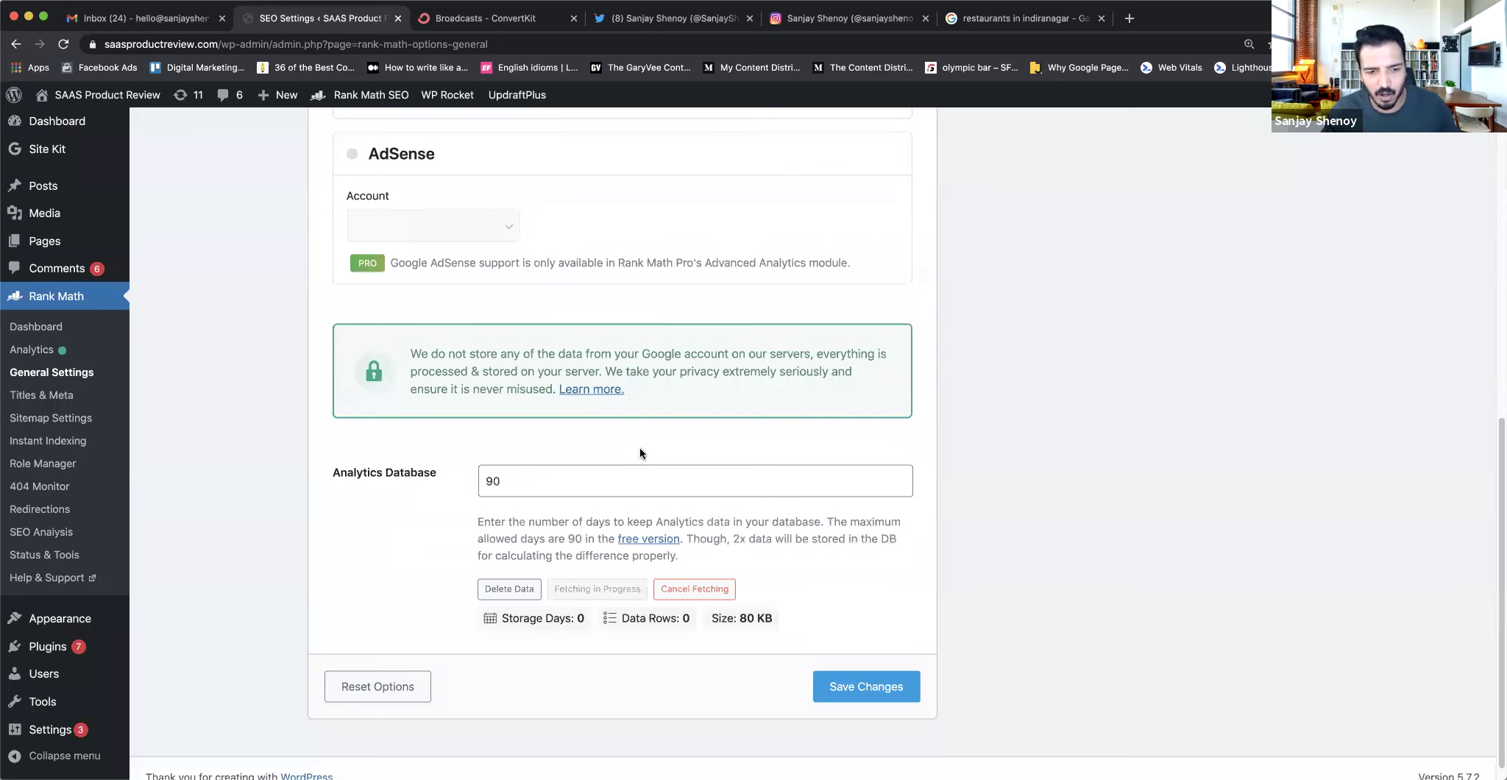
{"action": "left_click", "coordinate": [842, 685]}
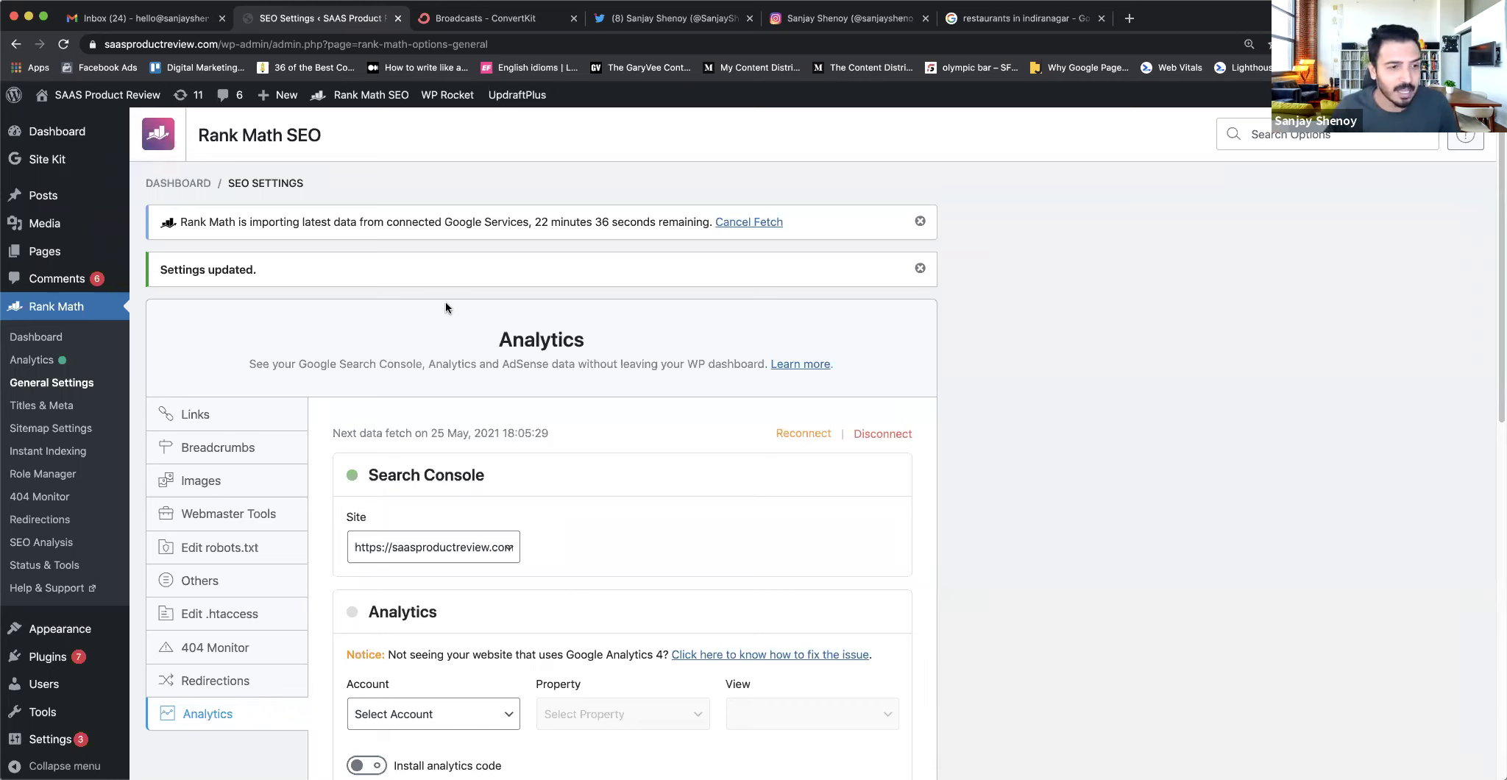
- In the Titles & Meta global settings, set the default Robots Meta to No Index and look over the Advanced Robots Meta options
{"action": "left_click", "coordinate": [55, 406]}
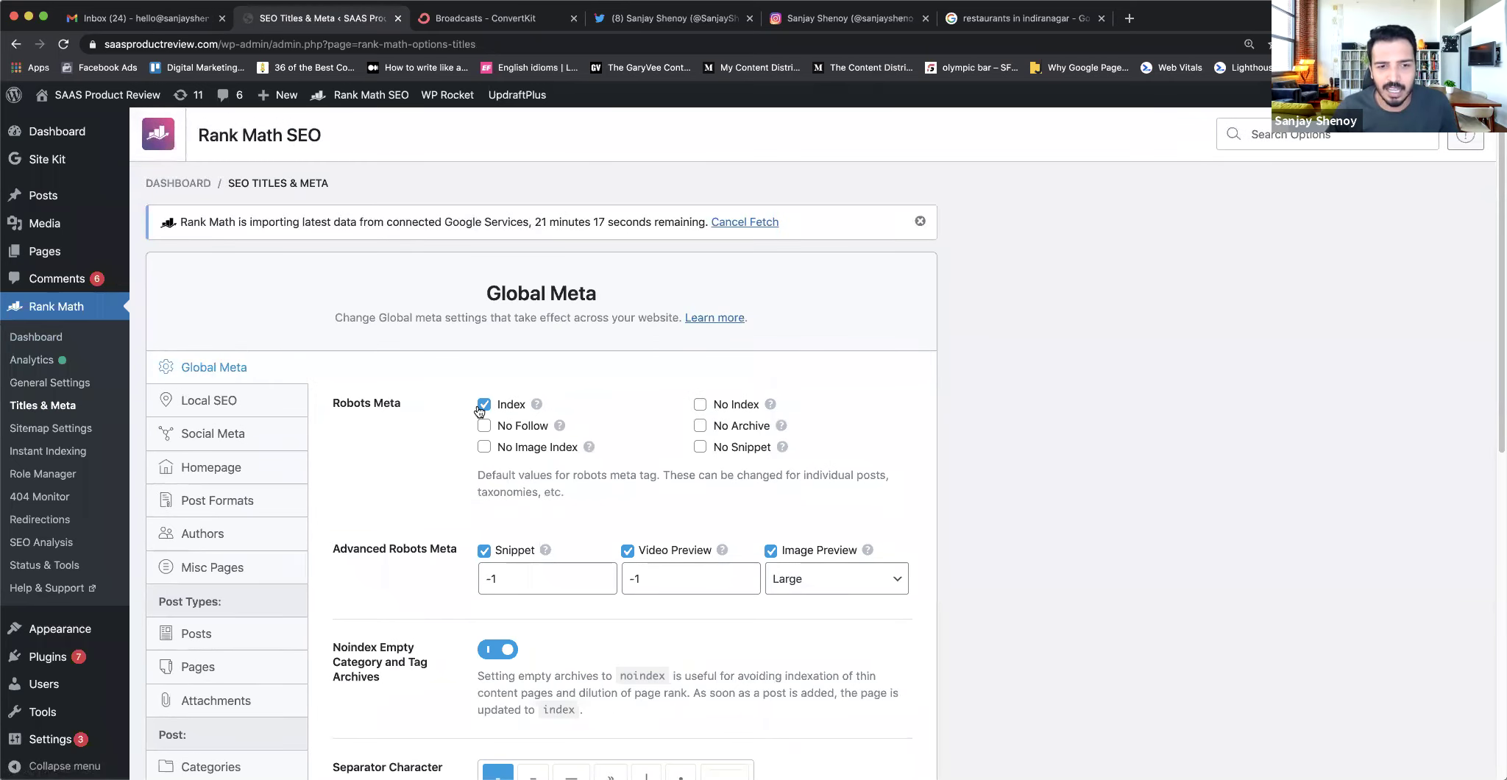
{"action": "left_click", "coordinate": [700, 404]}
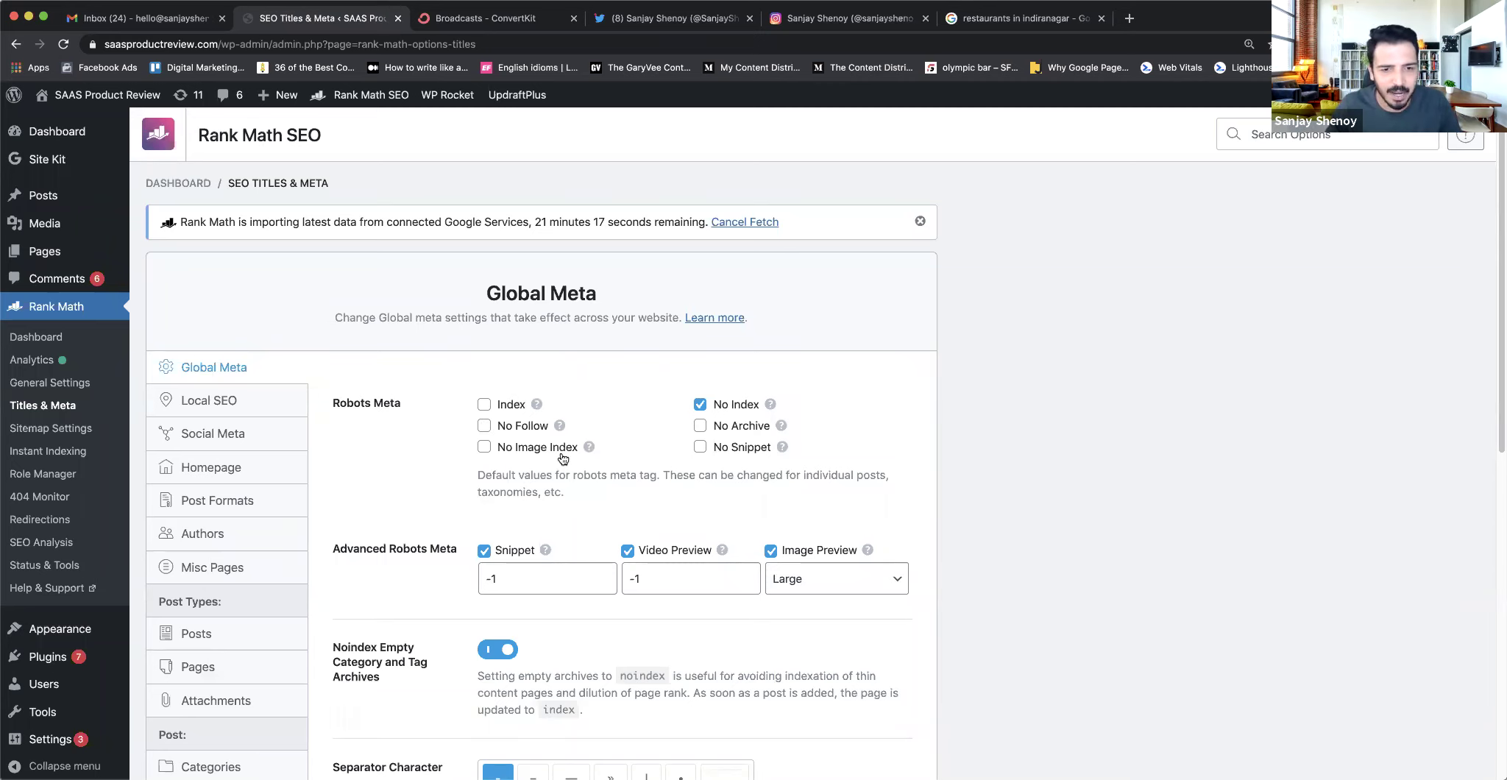
{"action": "scroll", "coordinate": [643, 415], "scroll_direction": "down", "scroll_amount": 5}
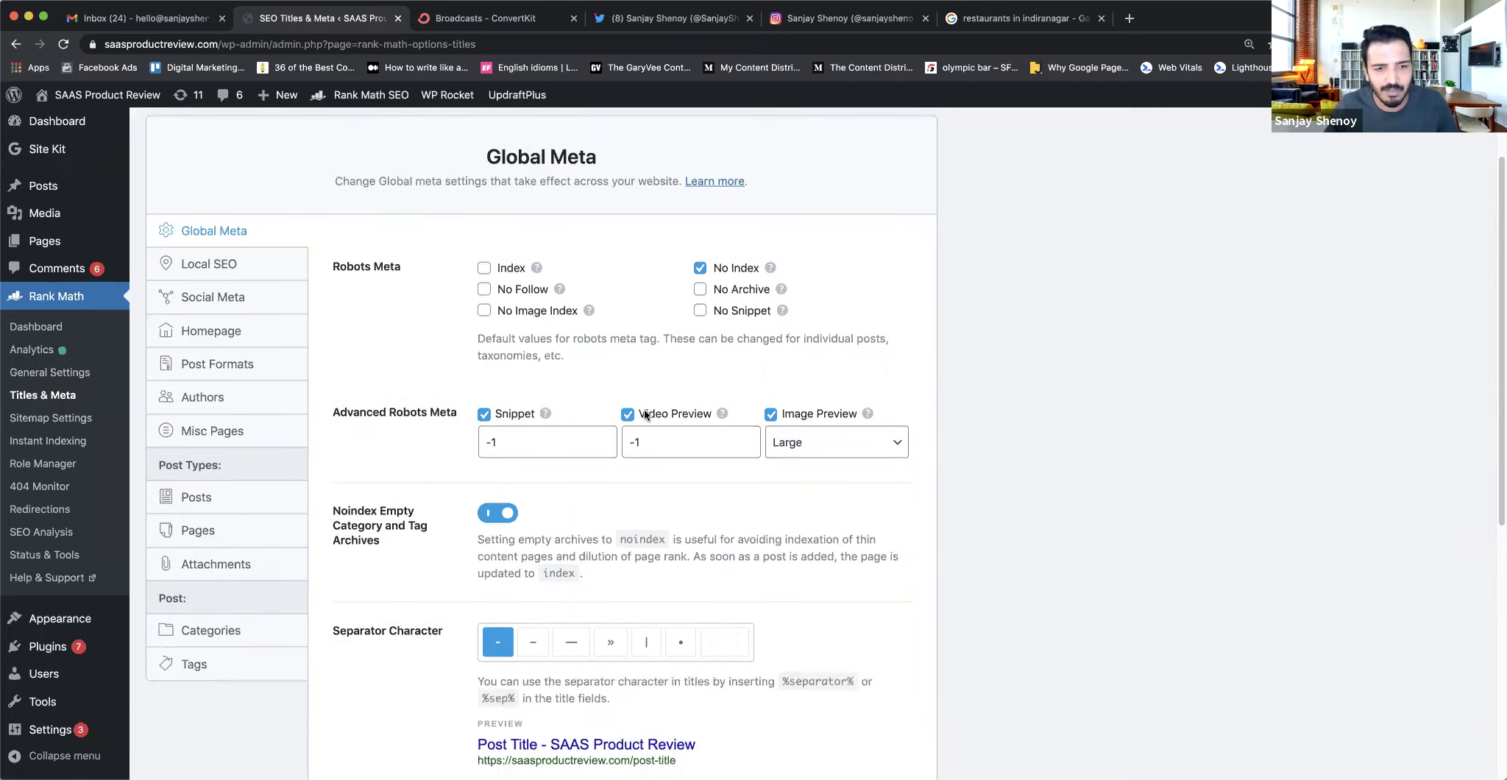
- Set the title Separator Character to the vertical bar | and turn on Capitalize Titles
{"action": "scroll", "coordinate": [644, 408], "scroll_direction": "down", "scroll_amount": 6}
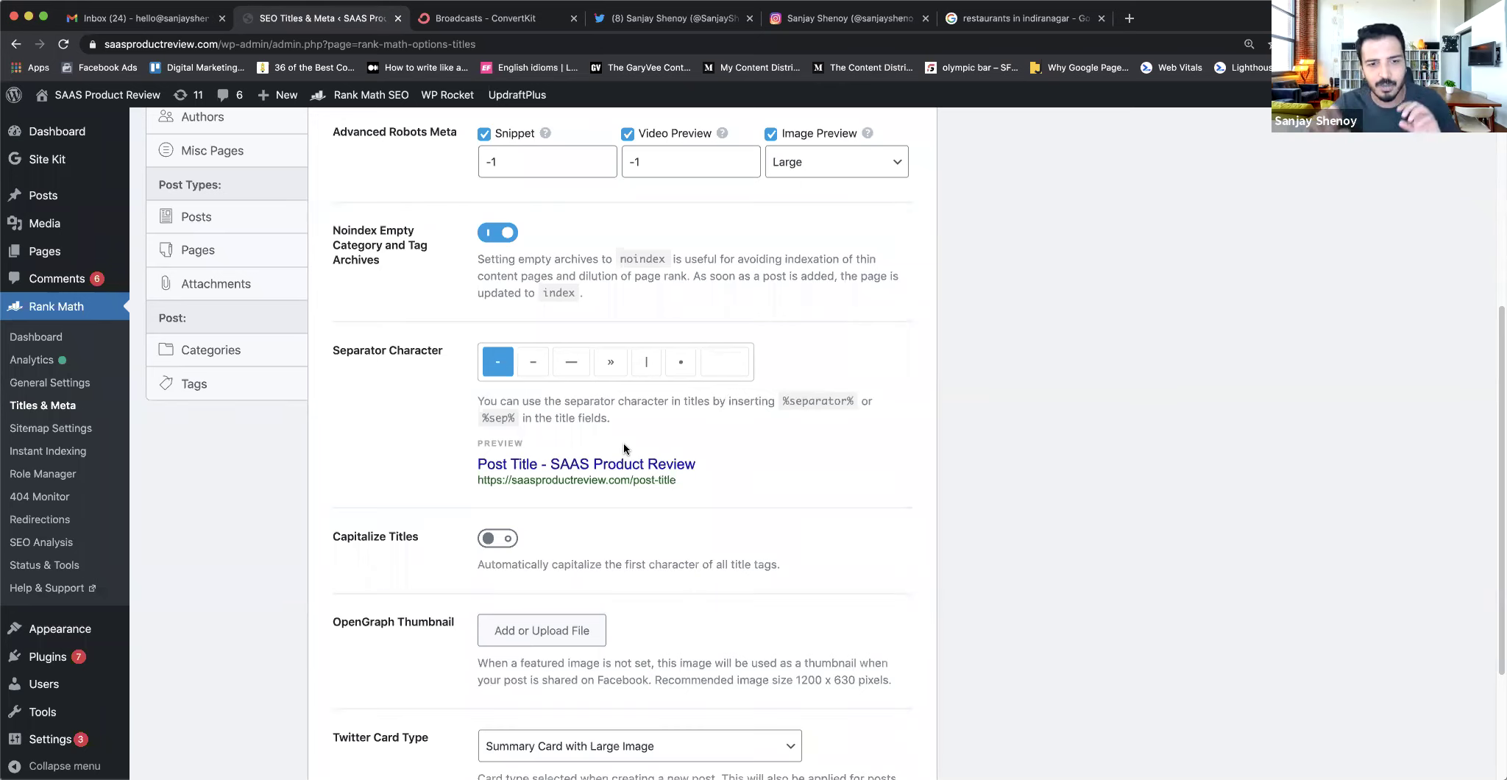
{"action": "left_click", "coordinate": [646, 363]}
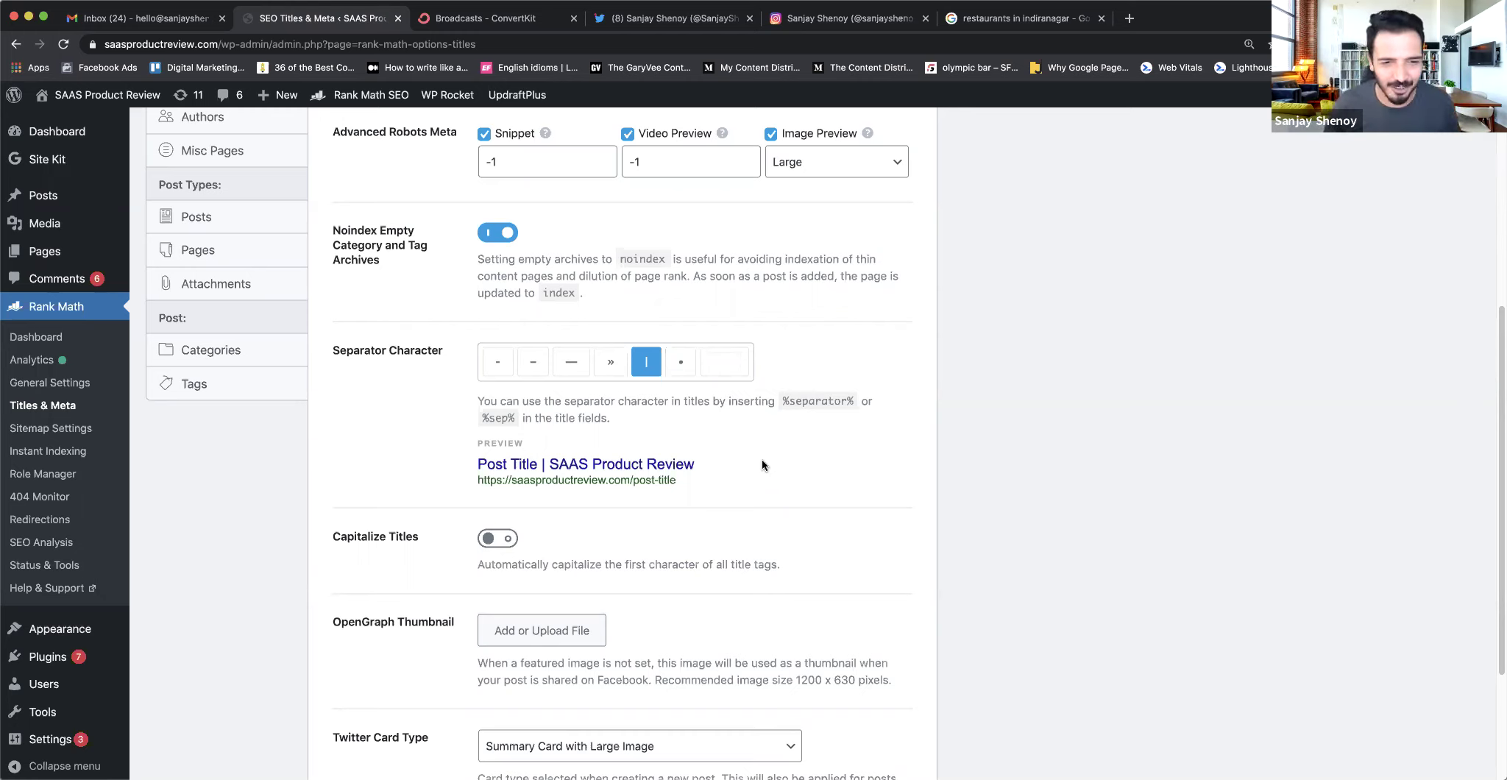
{"action": "scroll", "coordinate": [755, 460], "scroll_direction": "down", "scroll_amount": 1}
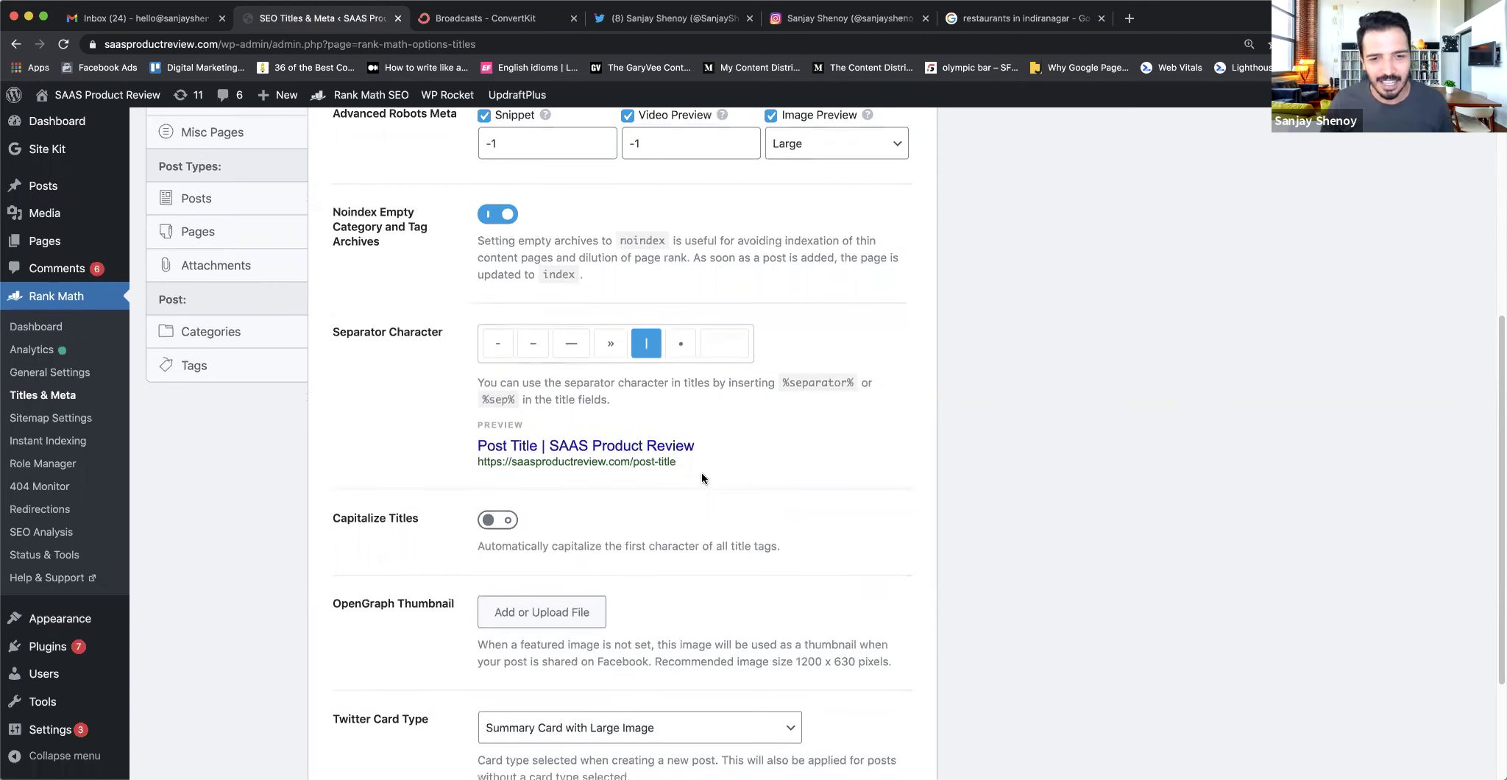
{"action": "left_click", "coordinate": [506, 522]}
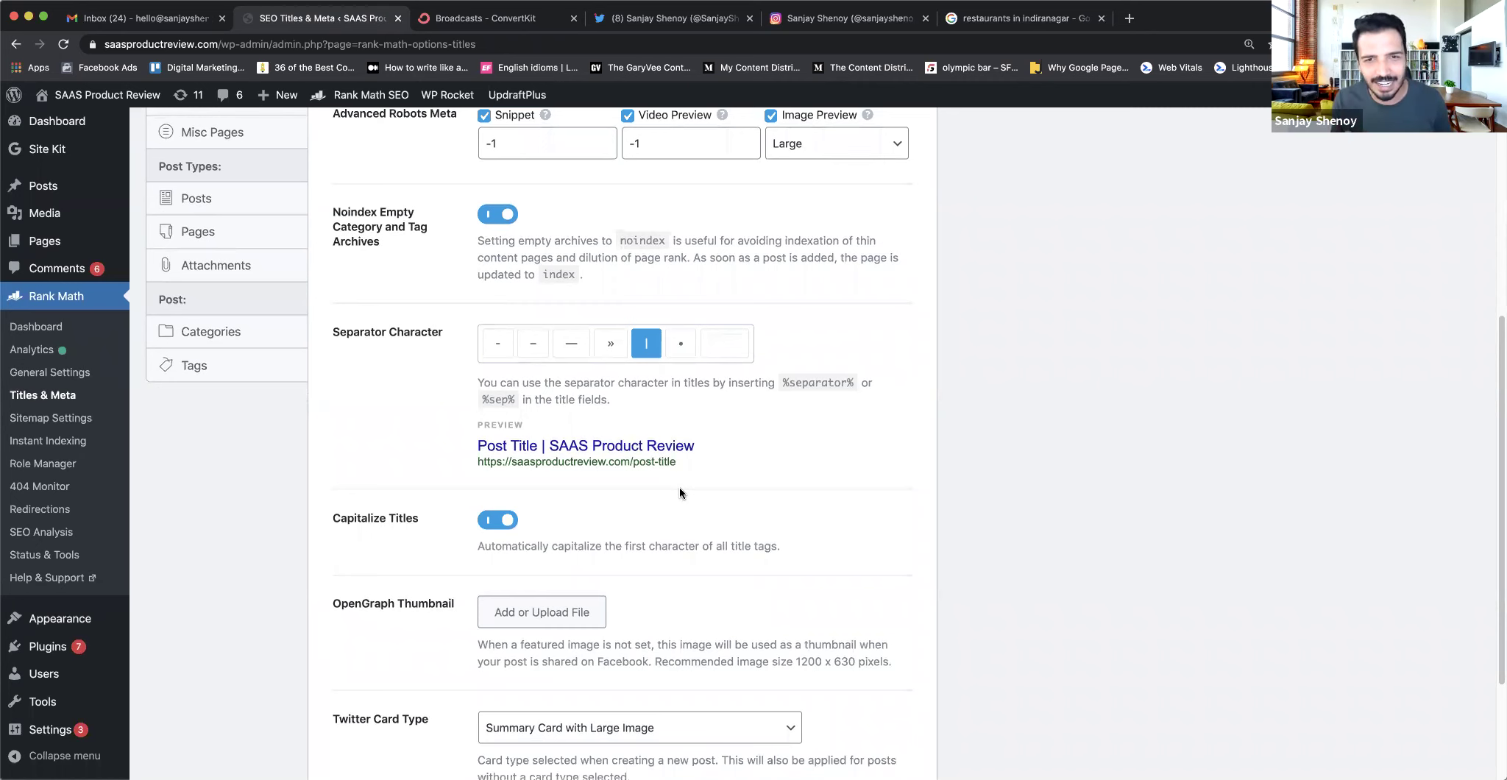
- Look over the OpenGraph Thumbnail and Twitter Card Type options at the end of the Global Meta settings
{"action": "scroll", "coordinate": [679, 486], "scroll_direction": "down", "scroll_amount": 3}
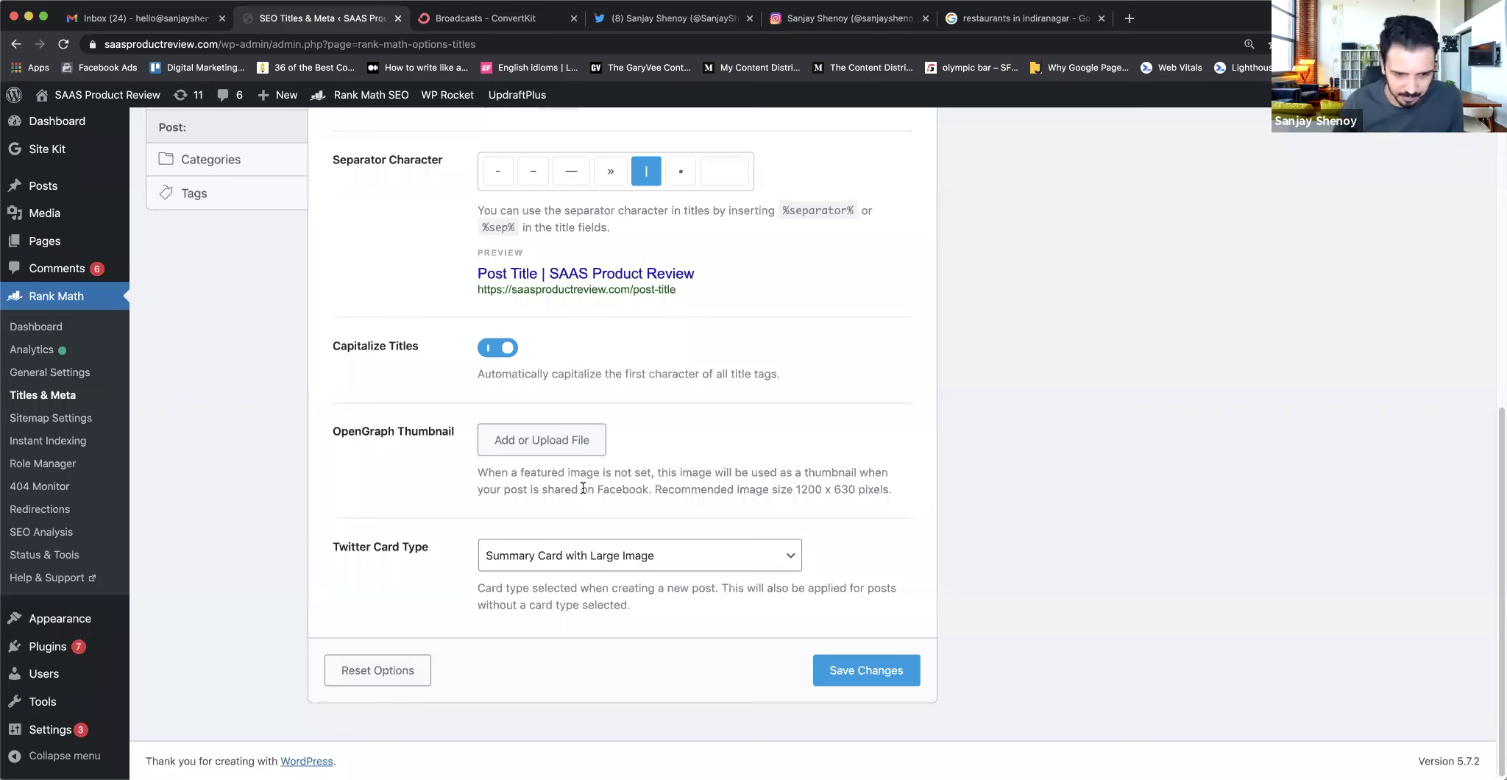
{"action": "scroll", "coordinate": [658, 463], "scroll_direction": "down", "scroll_amount": 1}
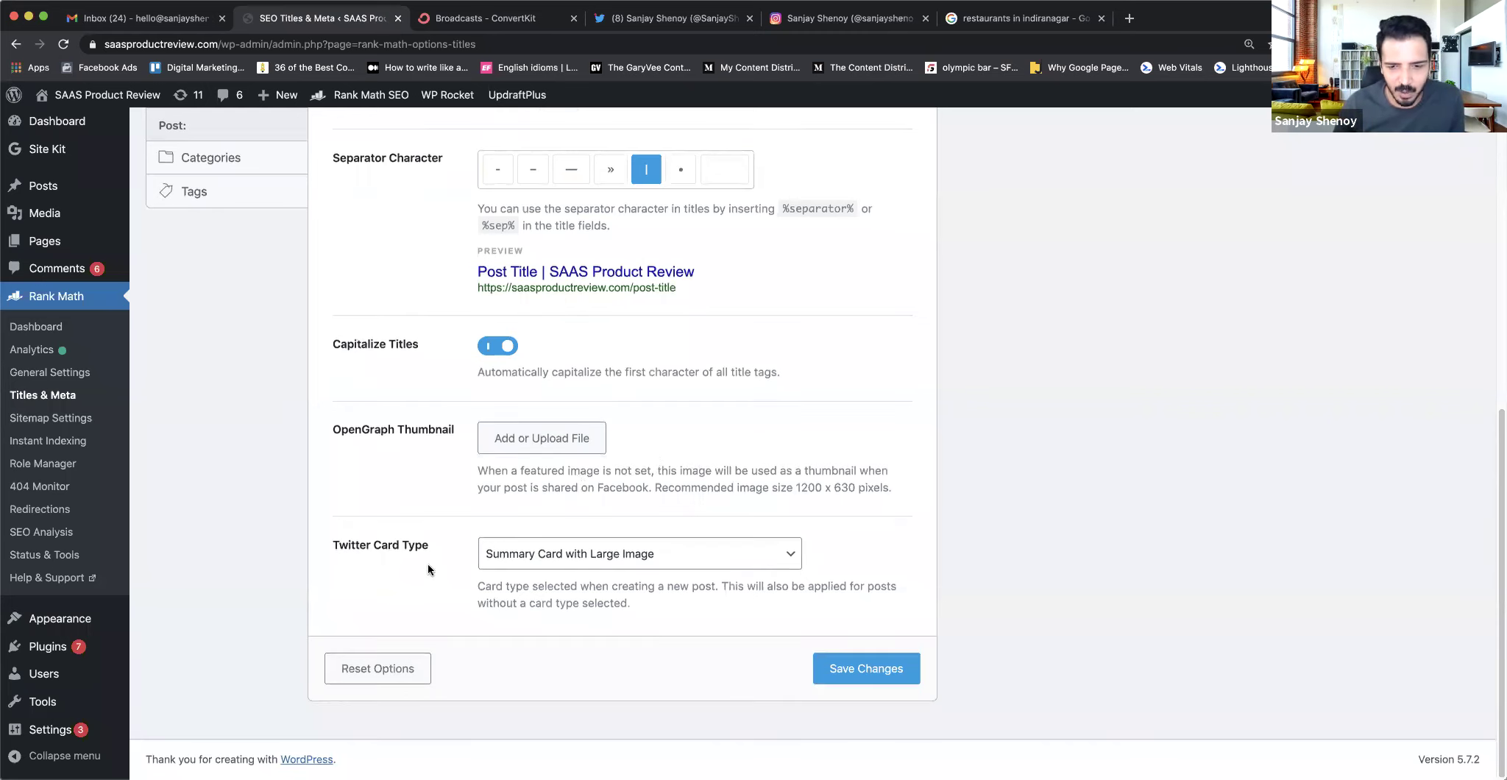
{"action": "scroll", "coordinate": [428, 563], "scroll_direction": "up", "scroll_amount": 10}
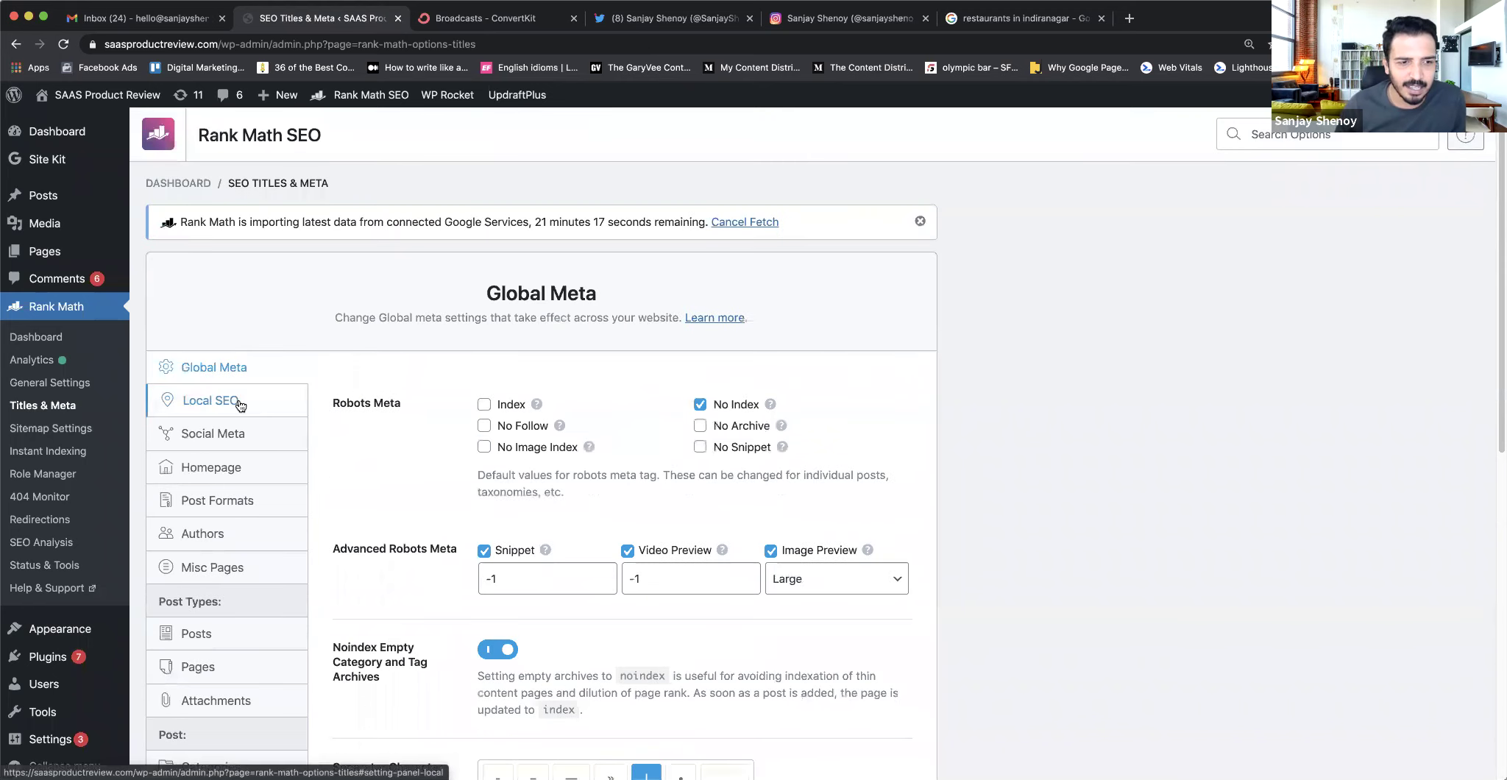
- Review the Local SEO settings in Titles & Meta, from Person or Company, name and logo through the address, About Page and Contact Page options
{"action": "left_click", "coordinate": [240, 403]}
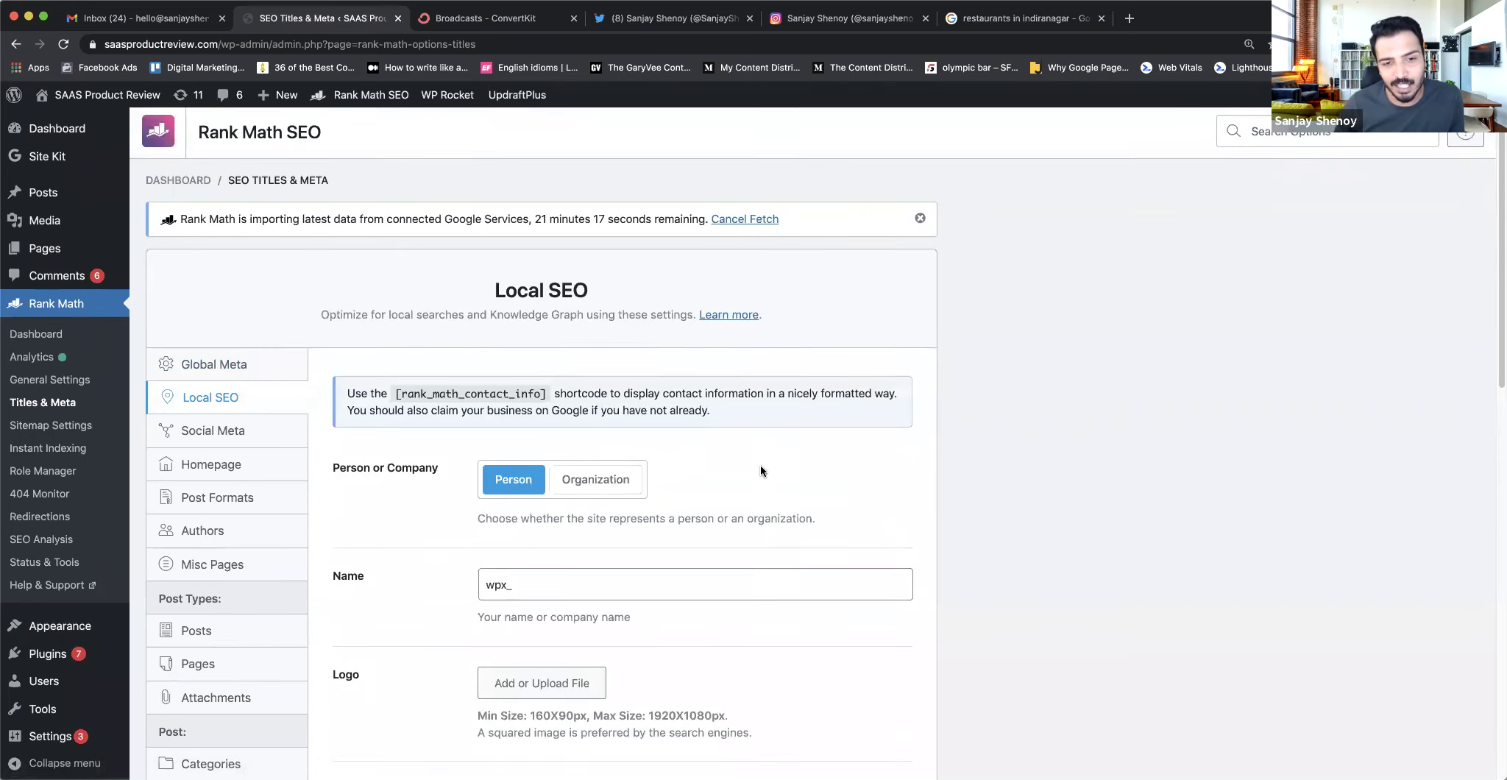
{"action": "scroll", "coordinate": [761, 463], "scroll_direction": "down", "scroll_amount": 1}
{"action": "scroll", "coordinate": [761, 471], "scroll_direction": "down", "scroll_amount": 3}
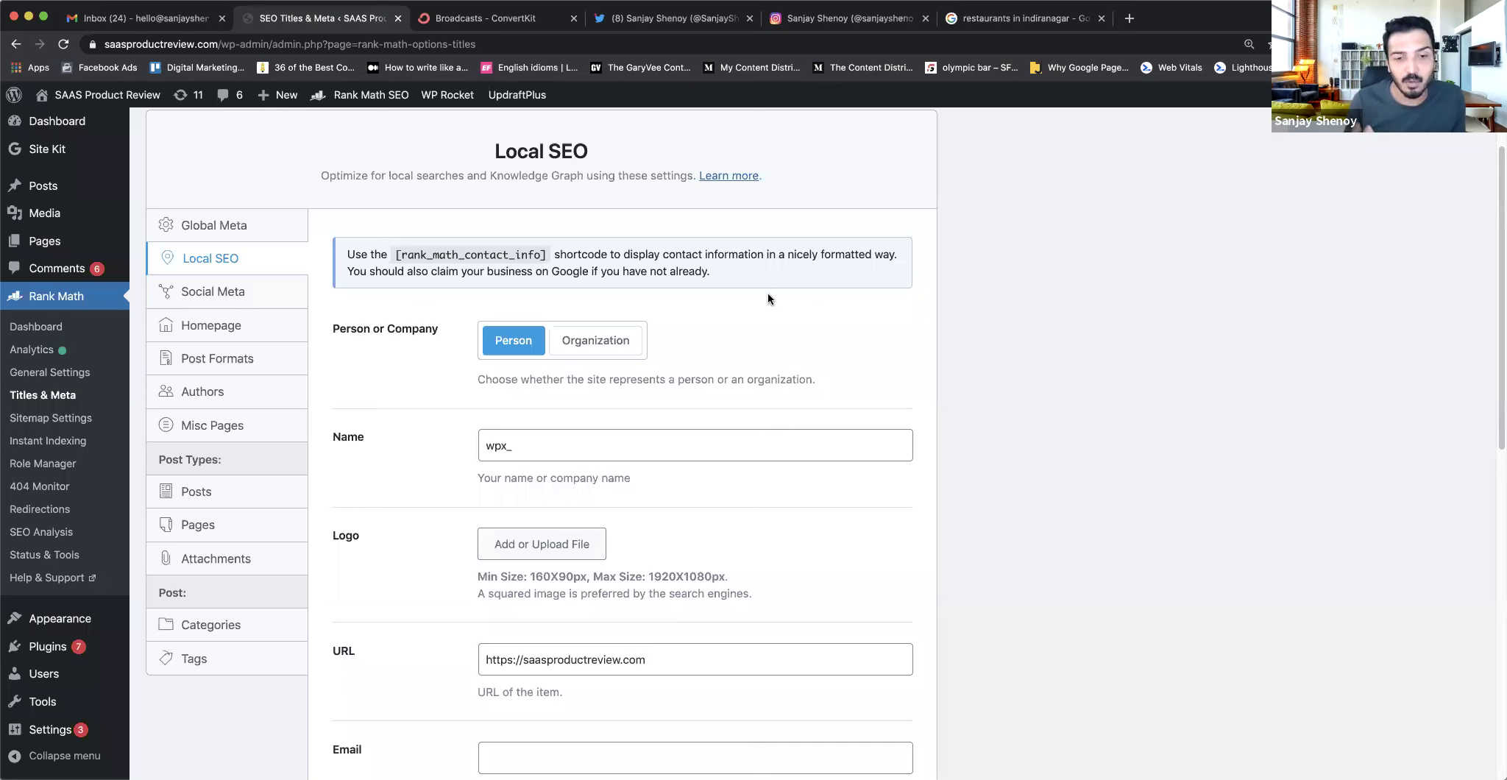
{"action": "scroll", "coordinate": [768, 295], "scroll_direction": "down", "scroll_amount": 4}
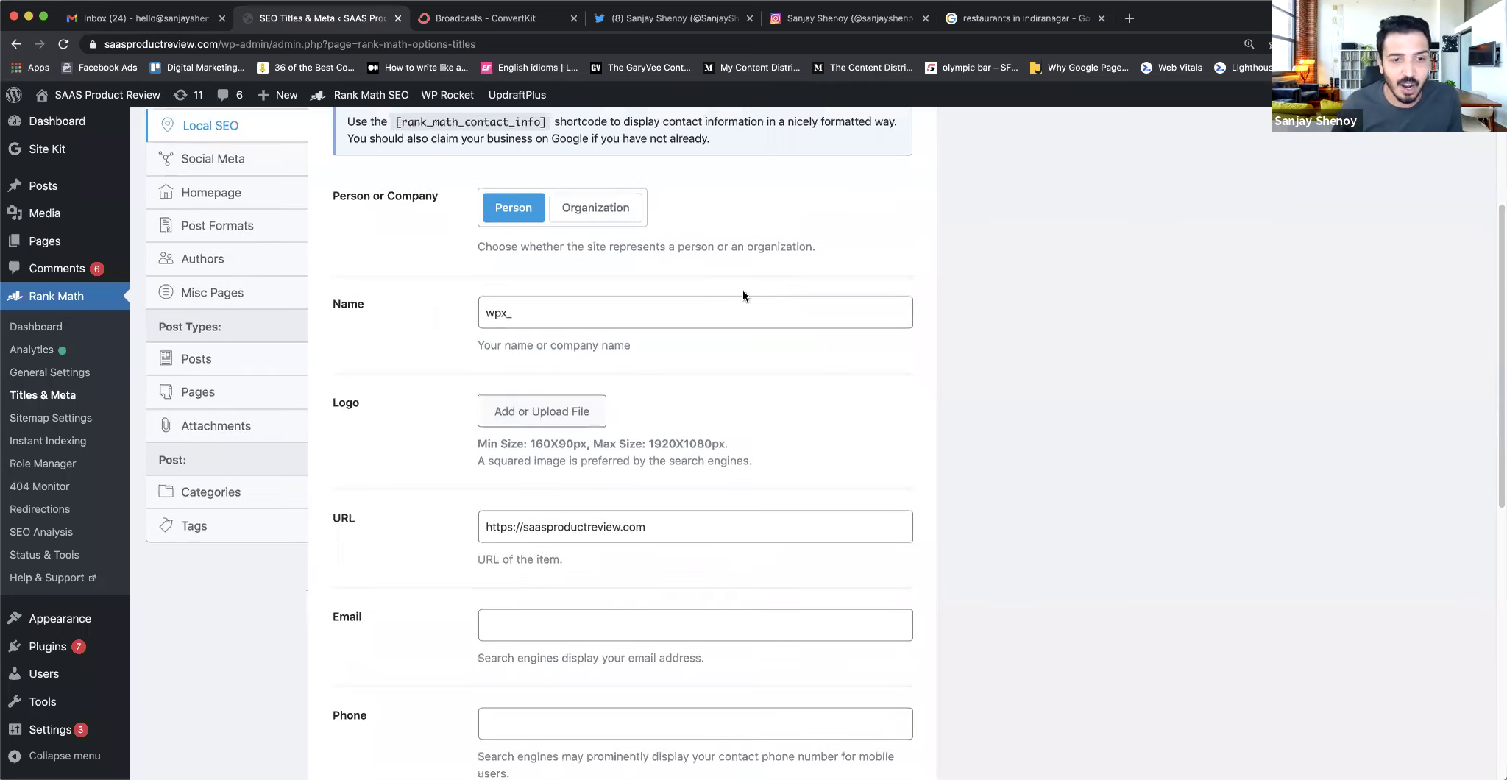
{"action": "scroll", "coordinate": [745, 378], "scroll_direction": "down", "scroll_amount": 1}
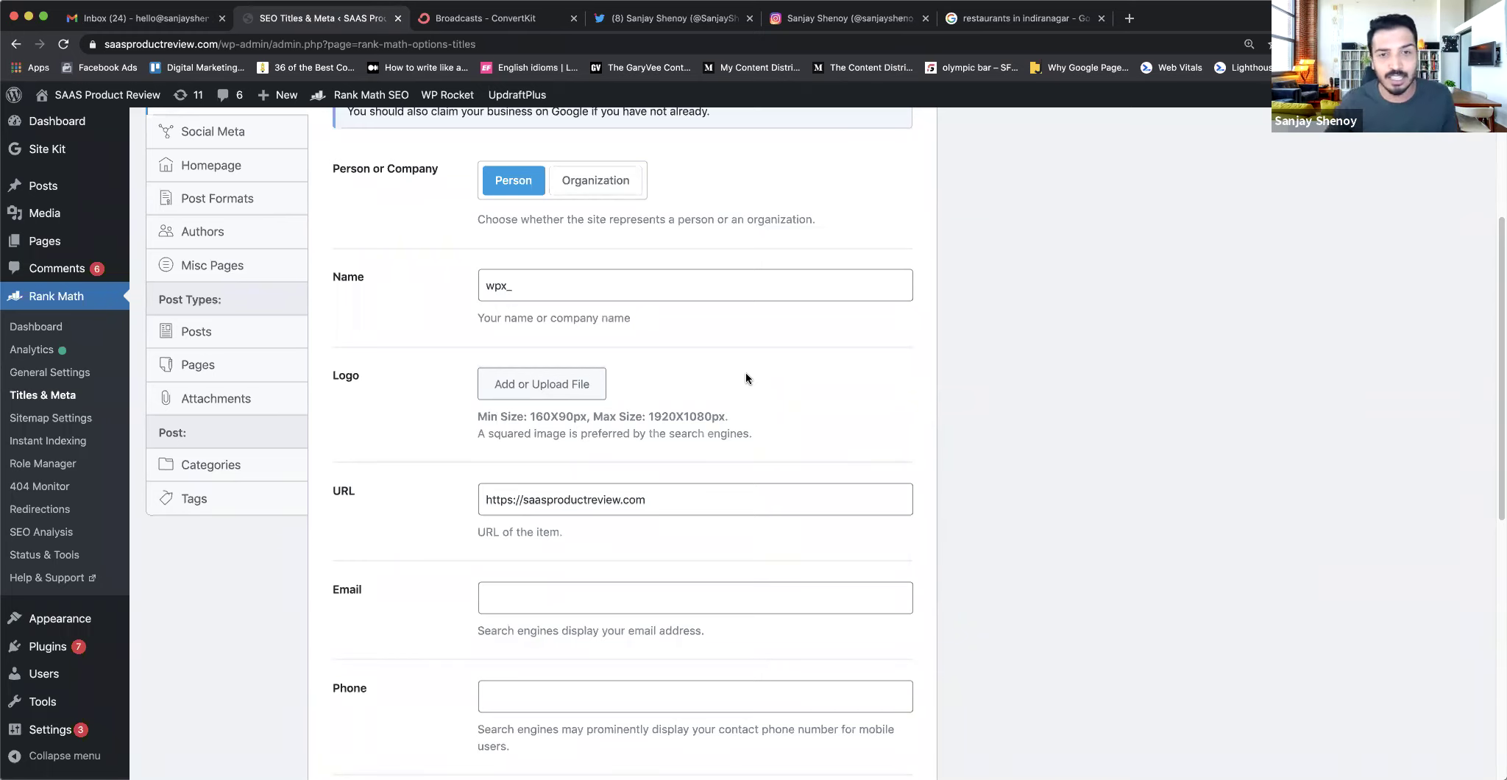
{"action": "scroll", "coordinate": [745, 371], "scroll_direction": "up", "scroll_amount": 3}
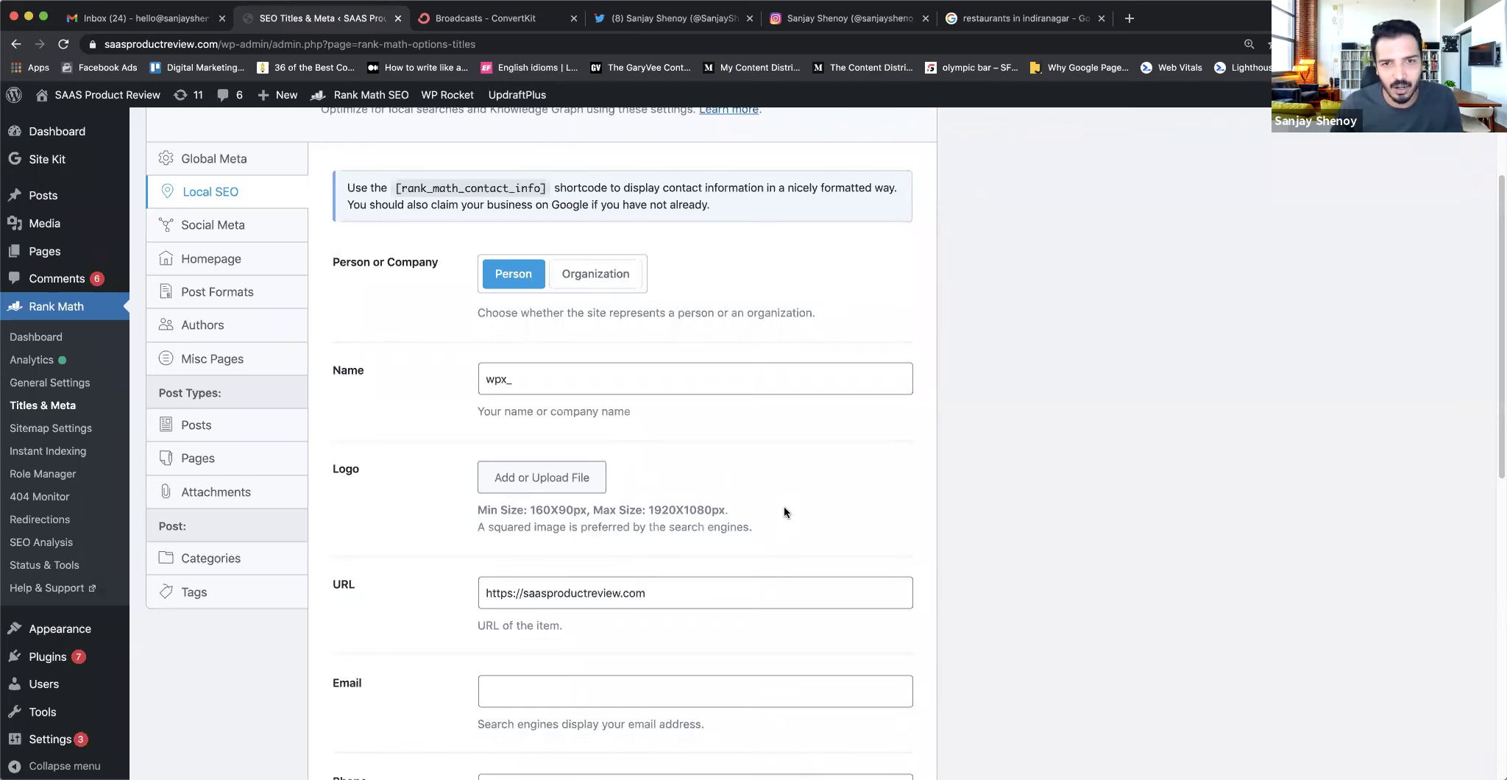
{"action": "scroll", "coordinate": [684, 391], "scroll_direction": "down", "scroll_amount": 4}
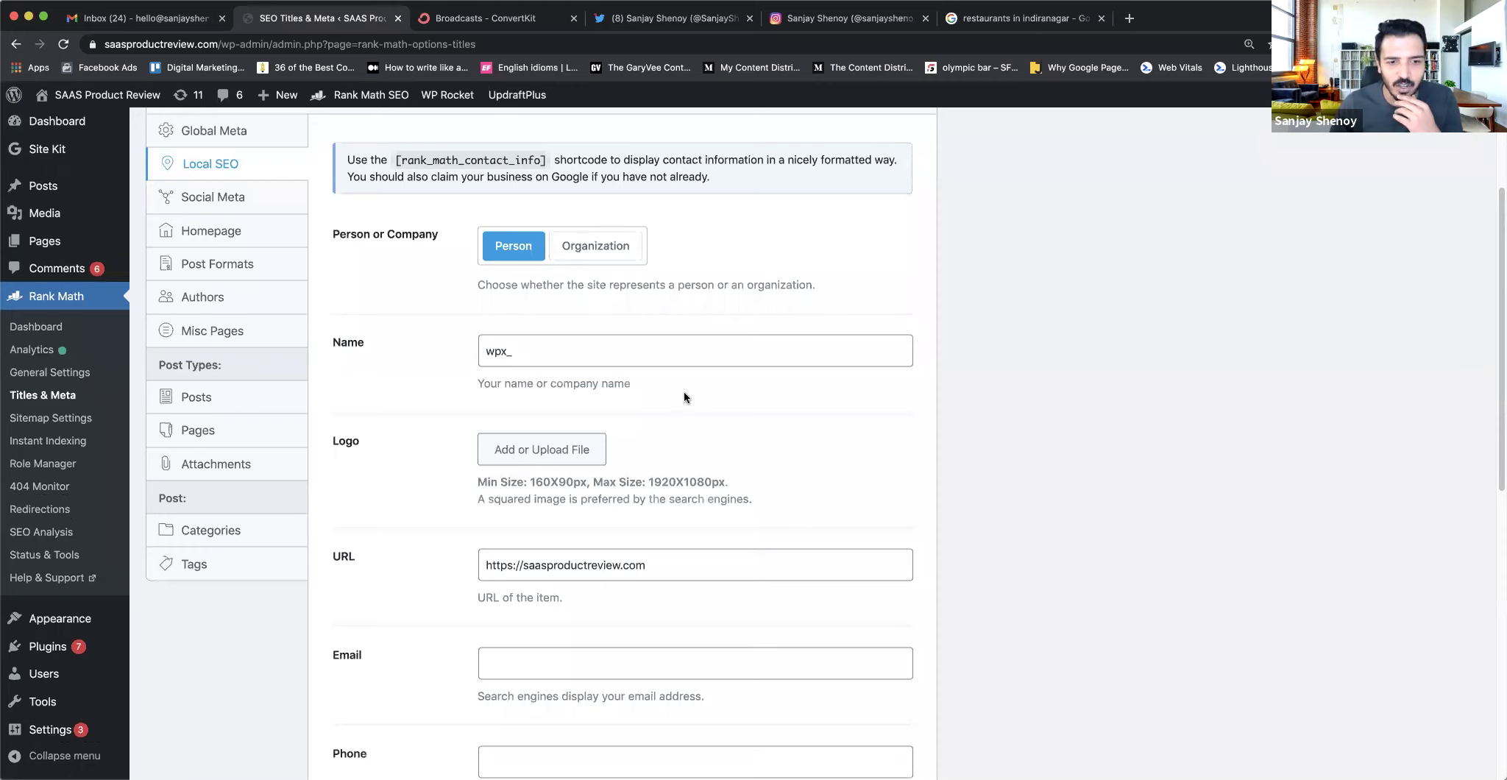
{"action": "scroll", "coordinate": [572, 390], "scroll_direction": "down", "scroll_amount": 3}
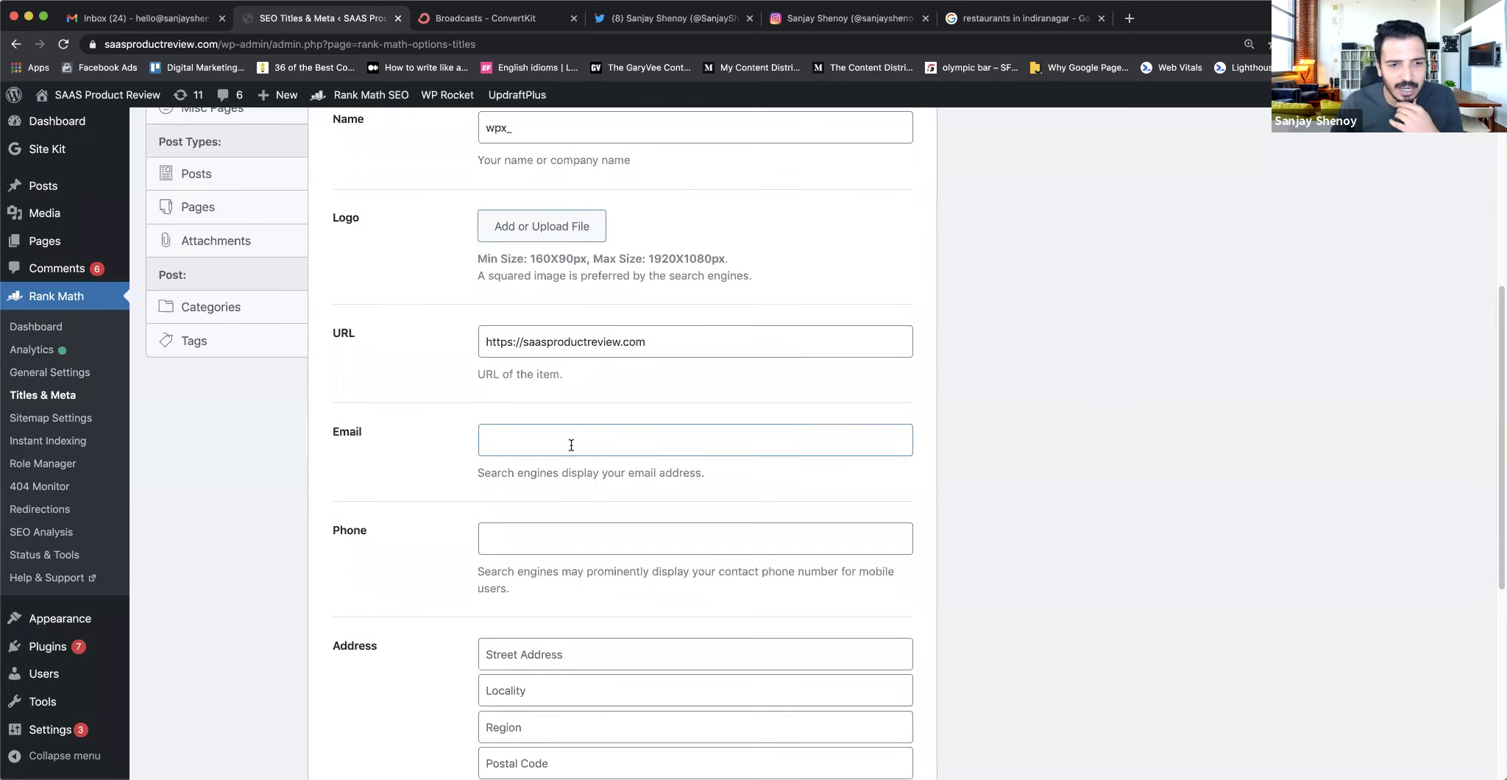
{"action": "scroll", "coordinate": [576, 434], "scroll_direction": "down", "scroll_amount": 6}
{"action": "scroll", "coordinate": [578, 430], "scroll_direction": "down", "scroll_amount": 5}
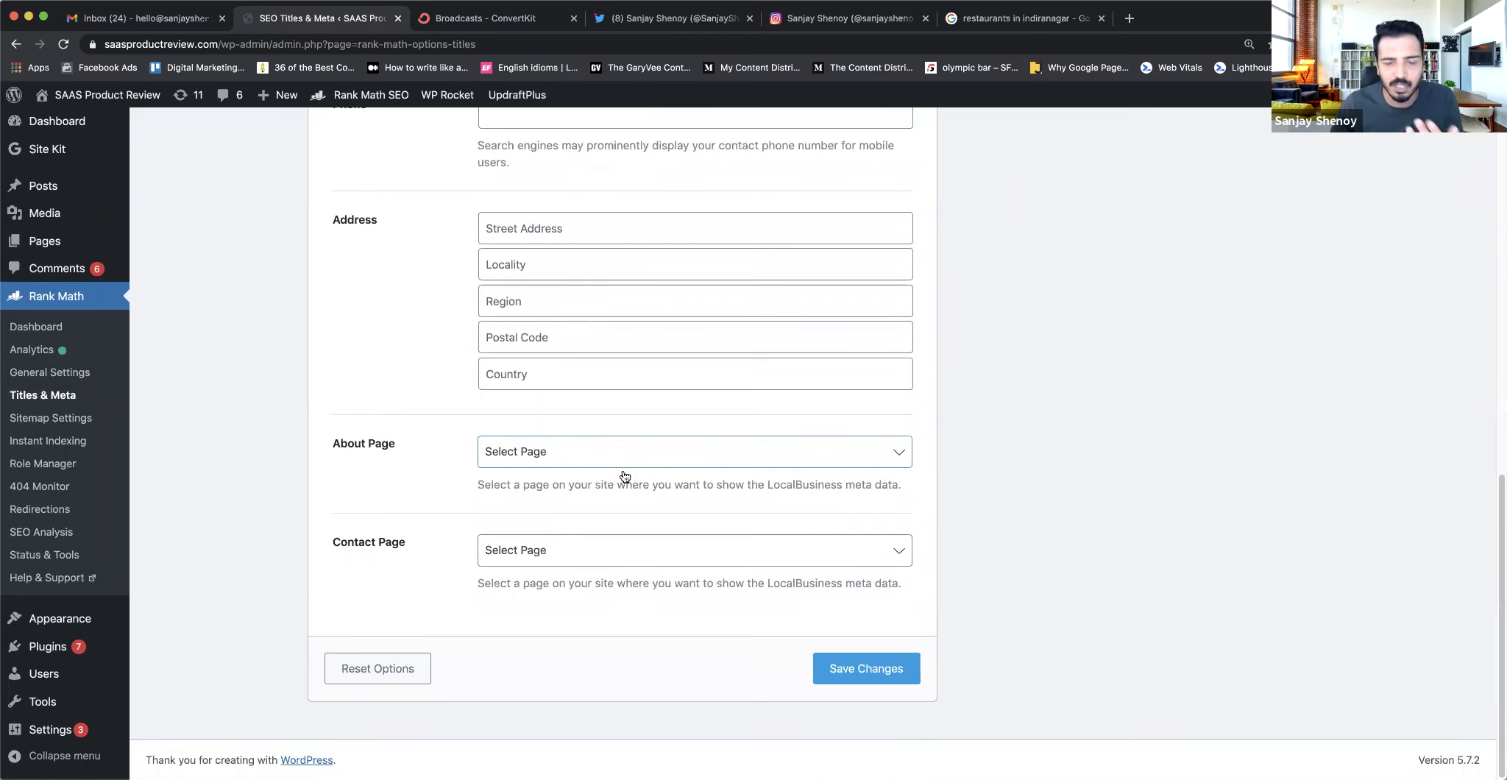
{"action": "scroll", "coordinate": [624, 471], "scroll_direction": "up", "scroll_amount": 15}
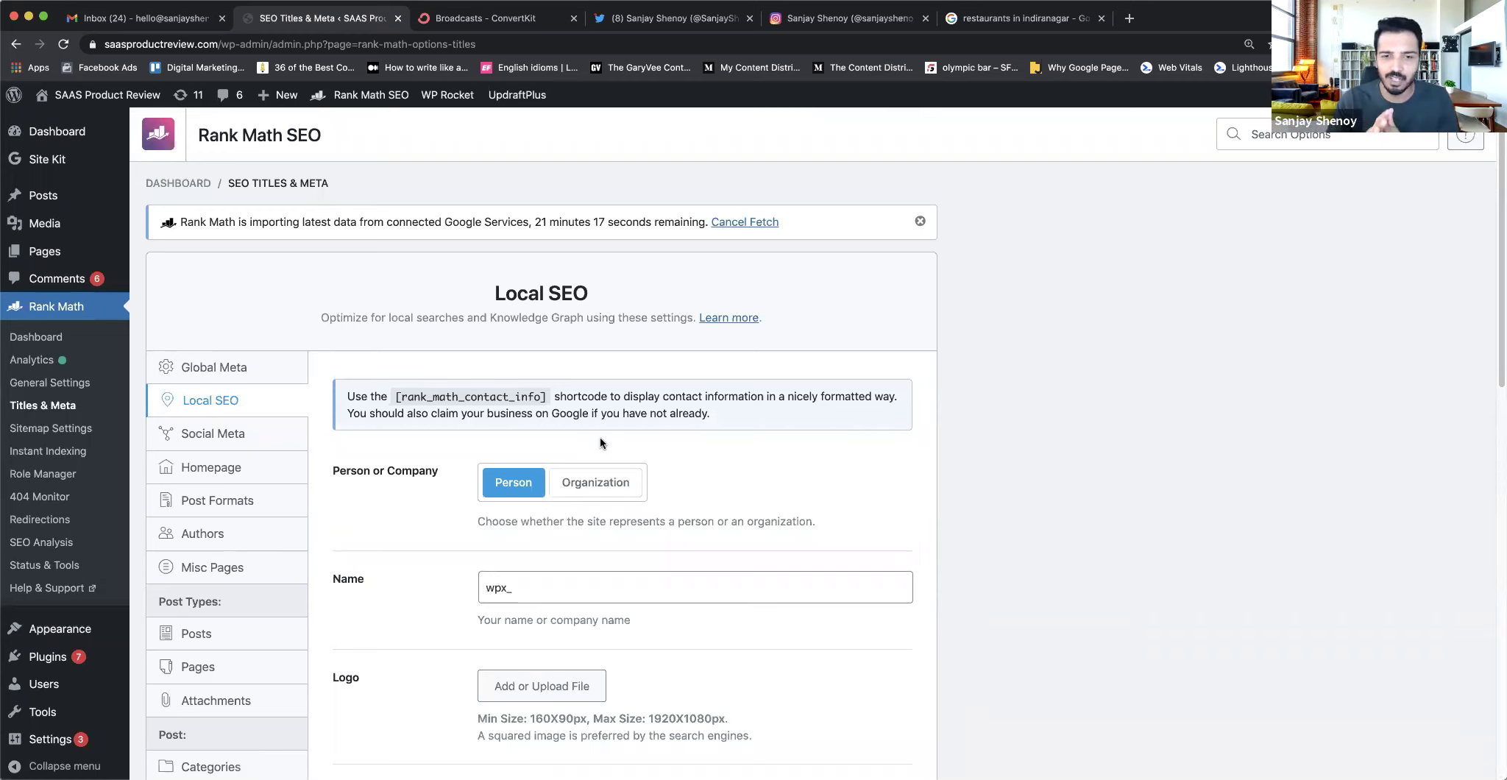
{"action": "triple_click", "coordinate": [464, 320]}
{"action": "left_click", "coordinate": [472, 320]}
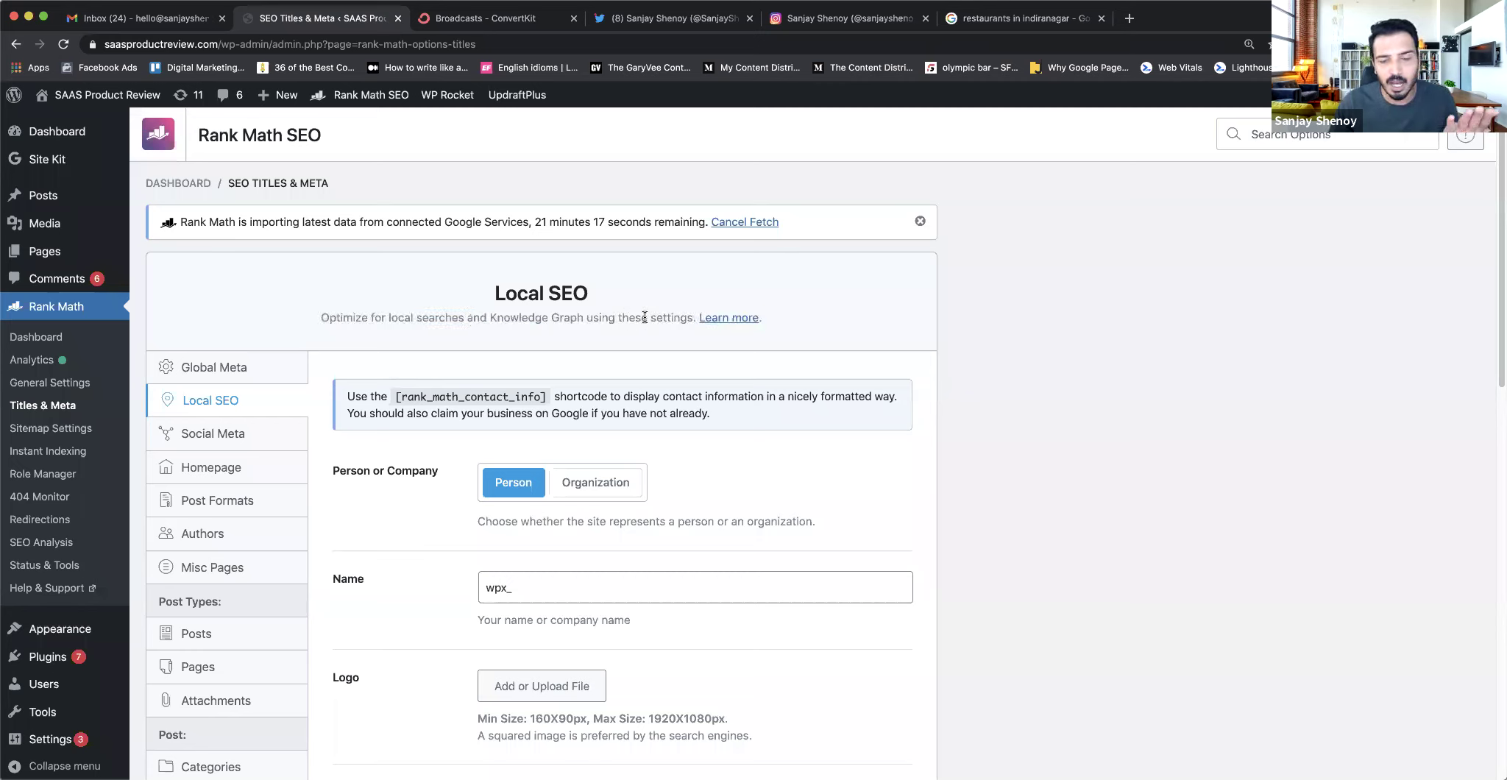
{"action": "scroll", "coordinate": [643, 317], "scroll_direction": "down", "scroll_amount": 3}
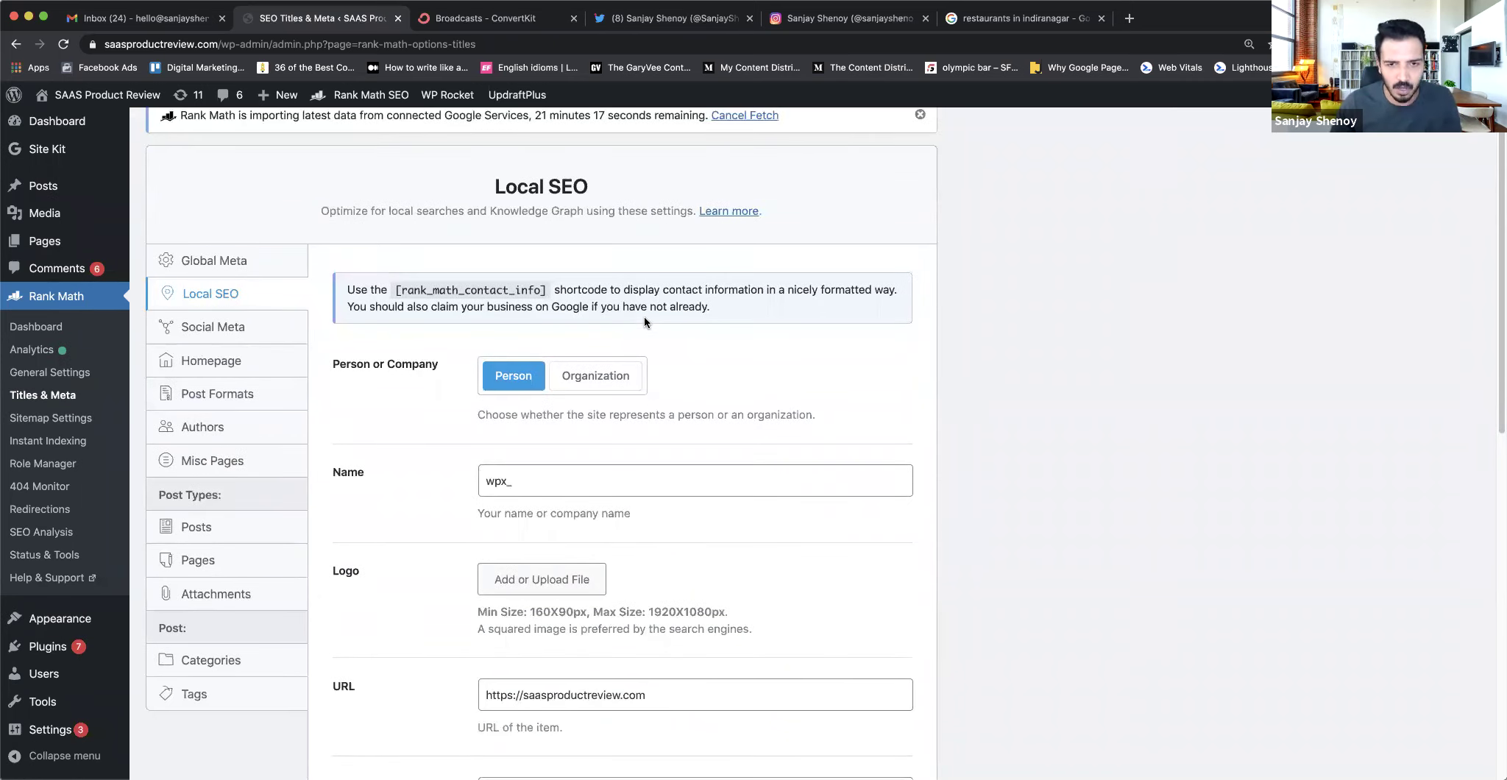
- Look over the Social Meta settings, including the Facebook page, authorship, admin, app and secret fields and the Twitter username
{"action": "left_click", "coordinate": [217, 329]}
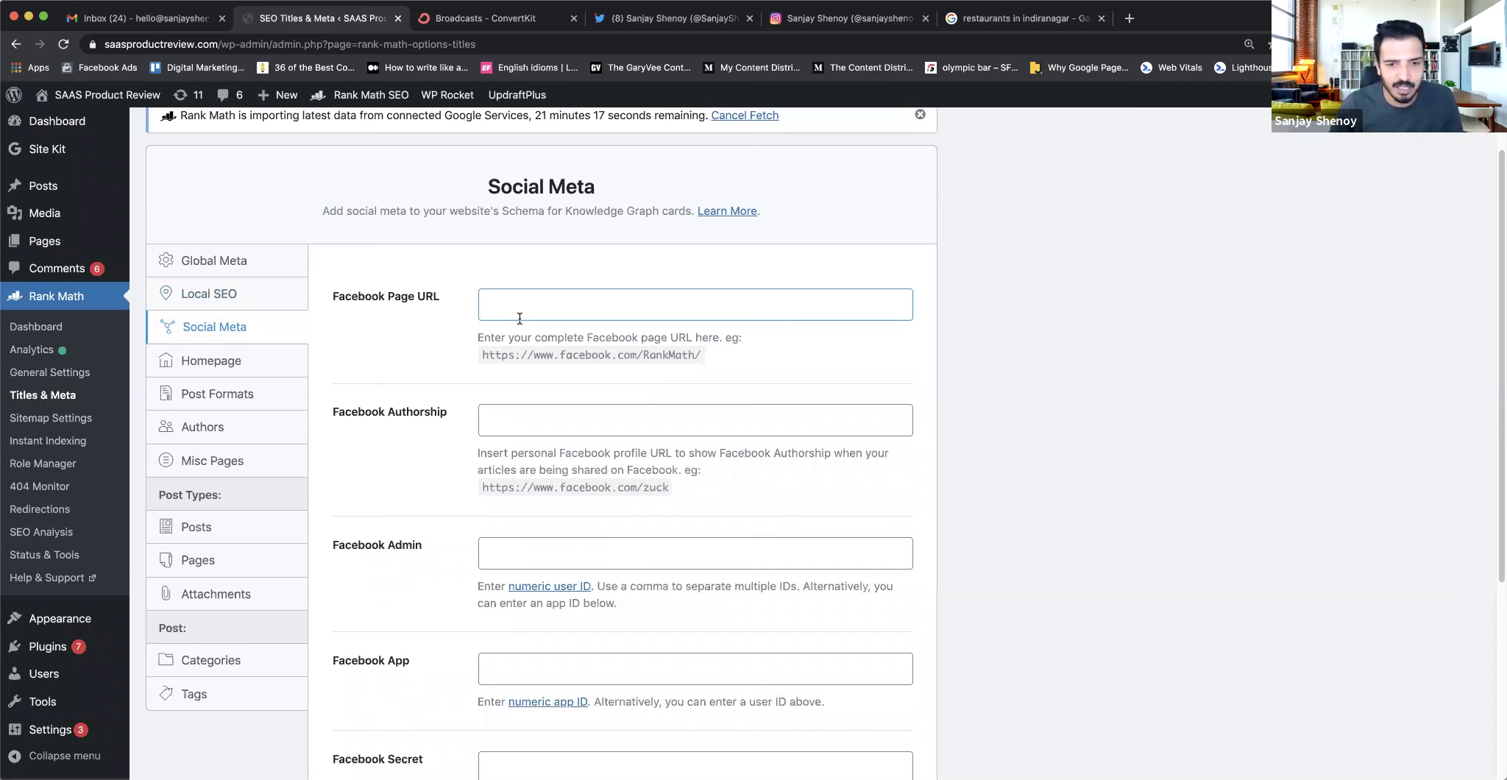
{"action": "scroll", "coordinate": [519, 318], "scroll_direction": "down", "scroll_amount": 2}
{"action": "left_click", "coordinate": [518, 346]}
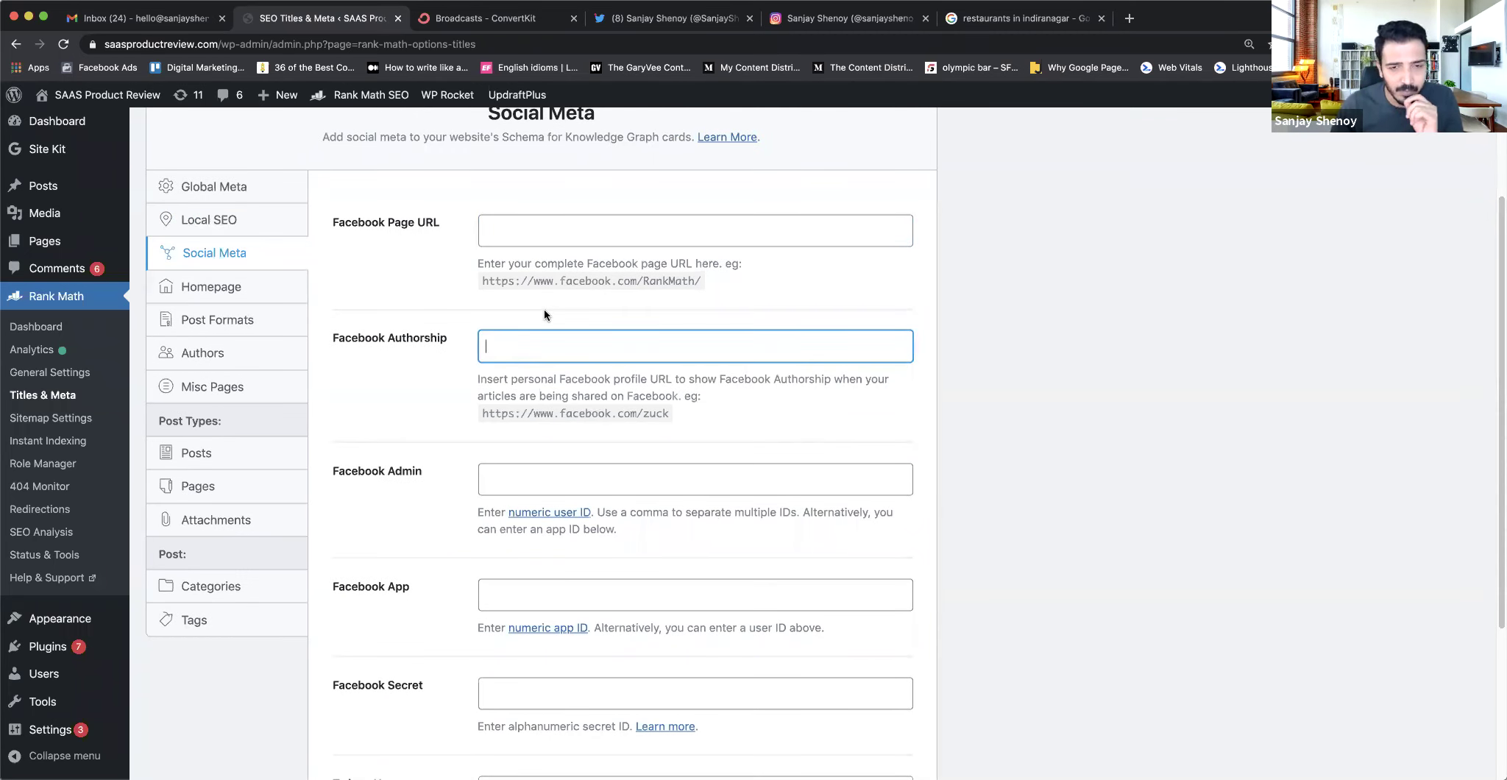
{"action": "scroll", "coordinate": [537, 316], "scroll_direction": "down", "scroll_amount": 5}
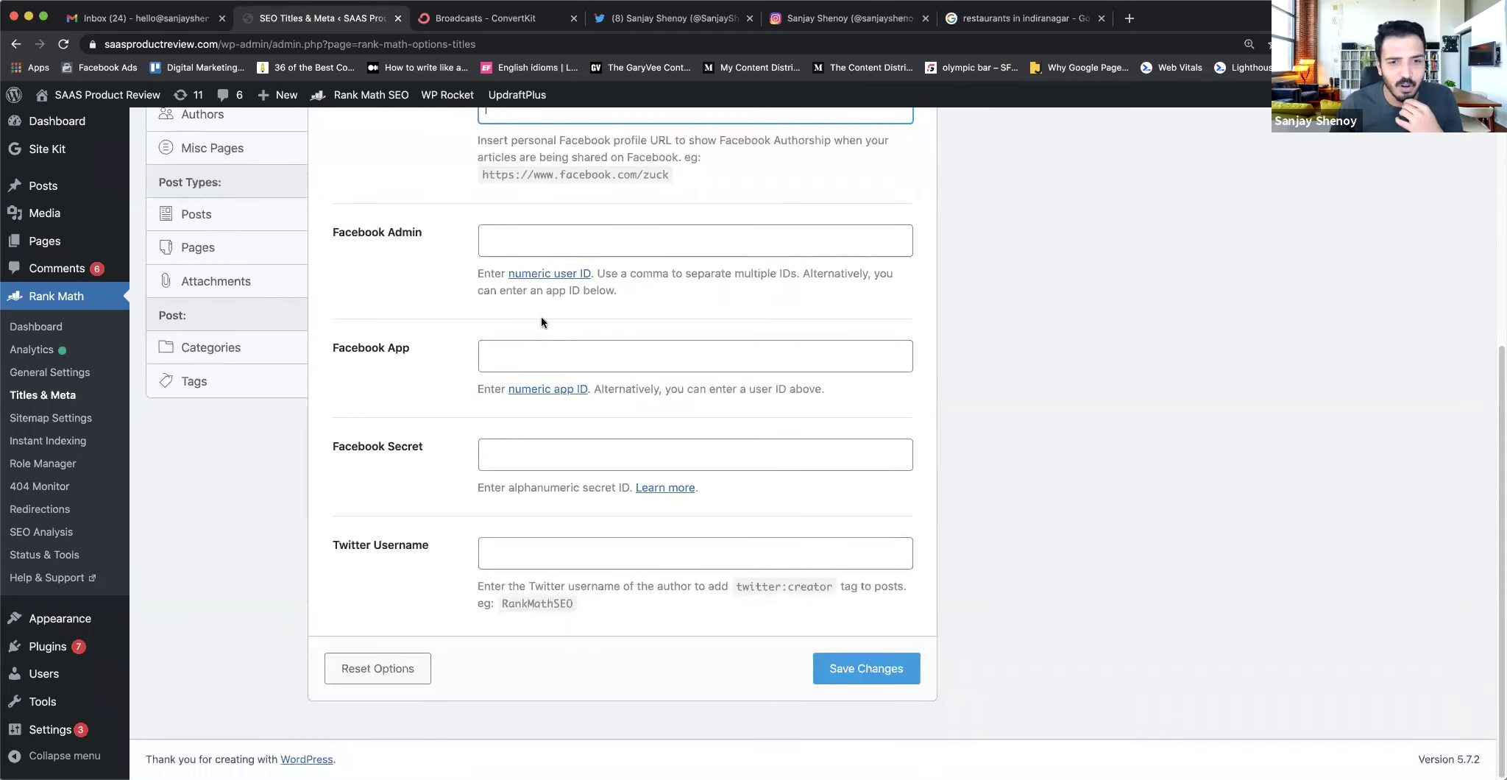
{"action": "left_click", "coordinate": [540, 238]}
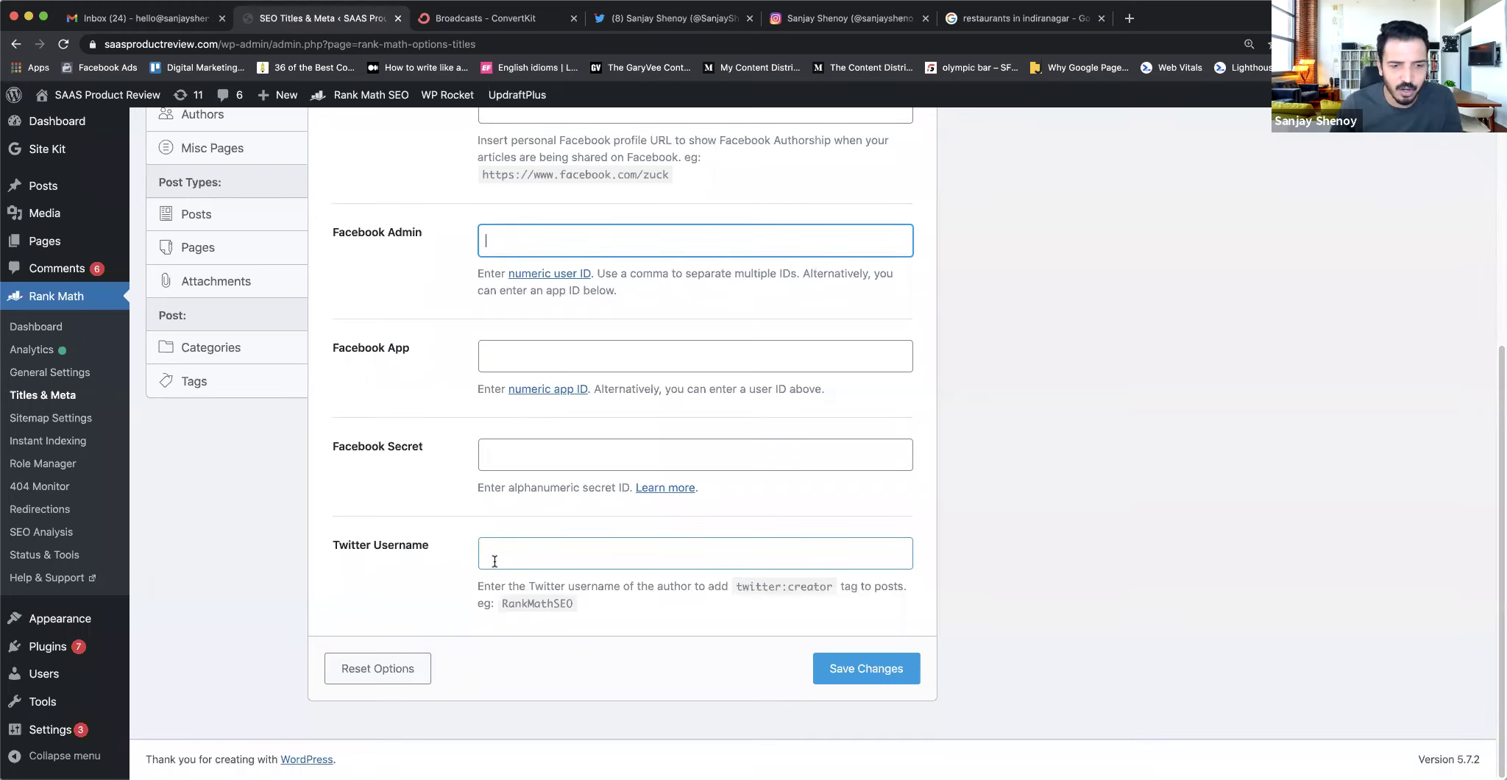
{"action": "scroll", "coordinate": [495, 562], "scroll_direction": "up", "scroll_amount": 6}
{"action": "scroll", "coordinate": [494, 561], "scroll_direction": "down", "scroll_amount": 1}
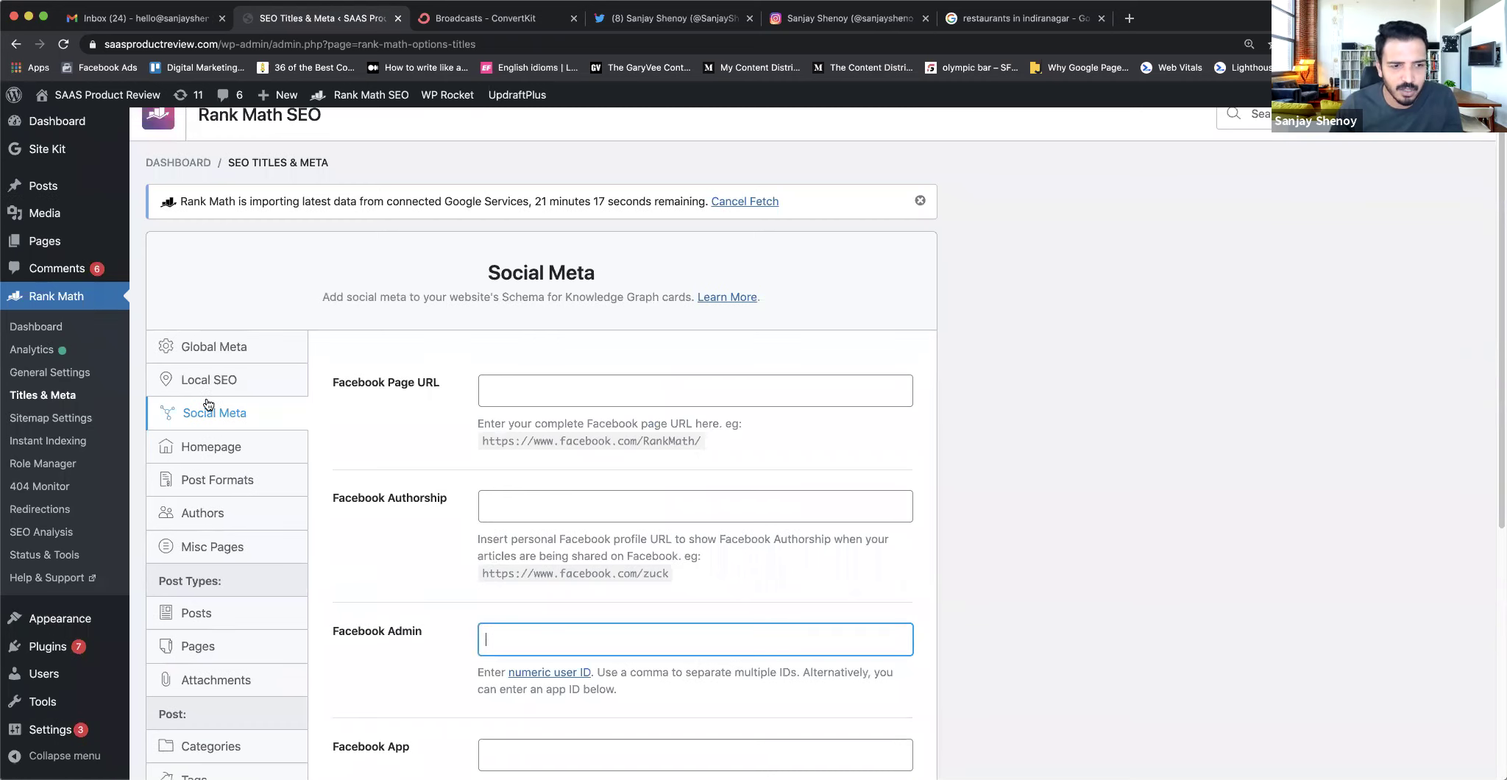
- Check the Homepage meta settings and look over the Post Formats archive title, description and robots meta options
{"action": "left_click", "coordinate": [210, 445]}
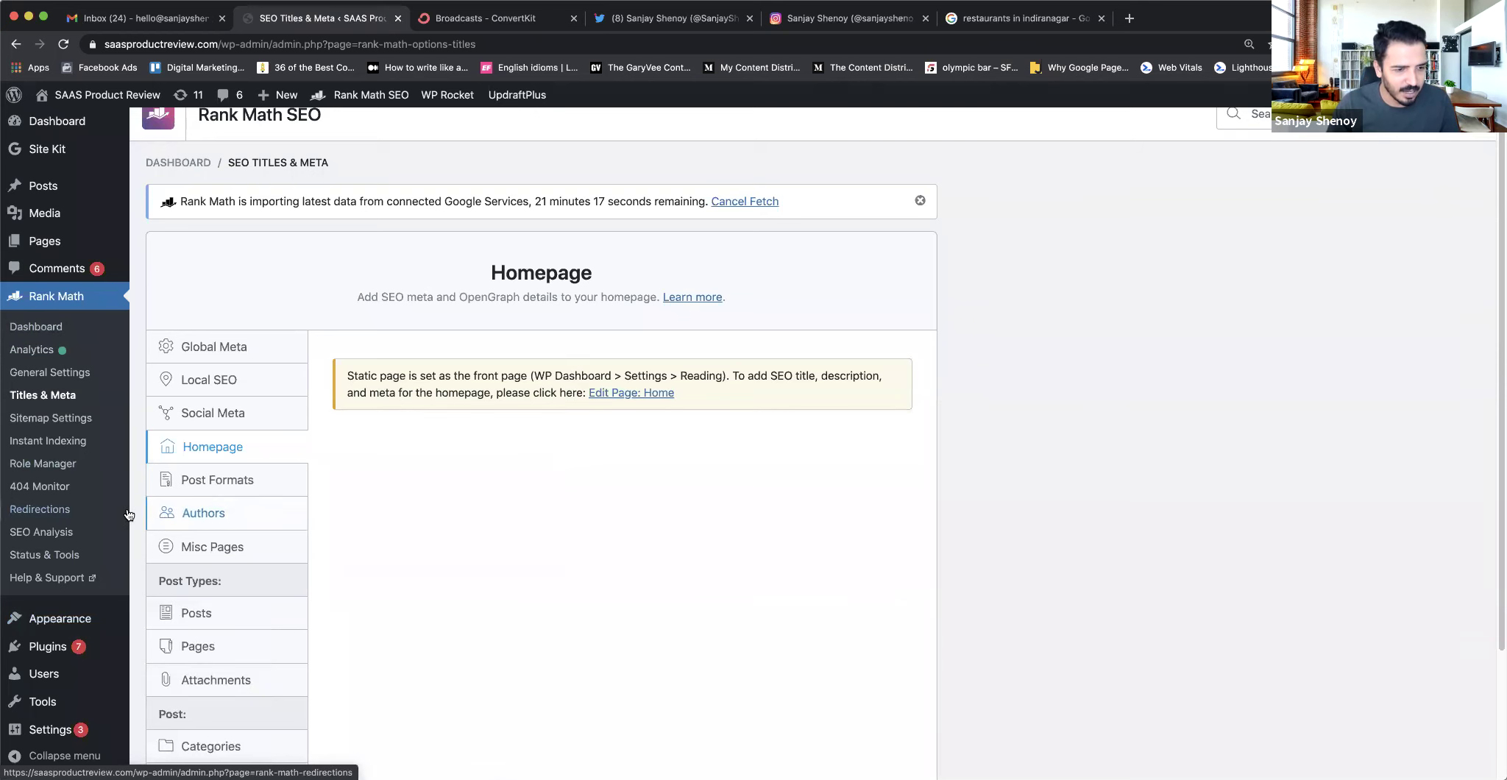
{"action": "scroll", "coordinate": [206, 515], "scroll_direction": "down", "scroll_amount": 1}
{"action": "mouse_move", "coordinate": [41, 728]}
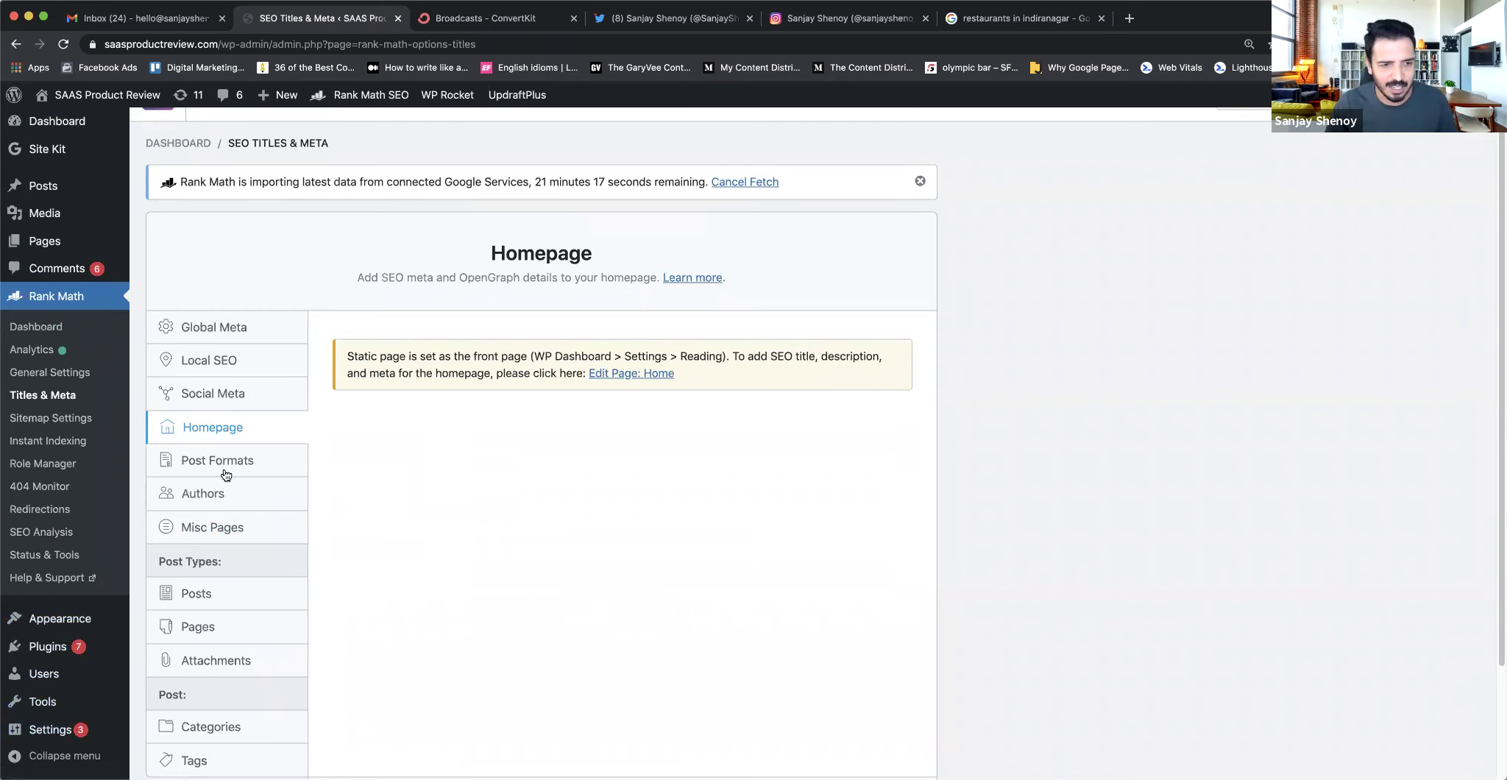
{"action": "left_click", "coordinate": [201, 460]}
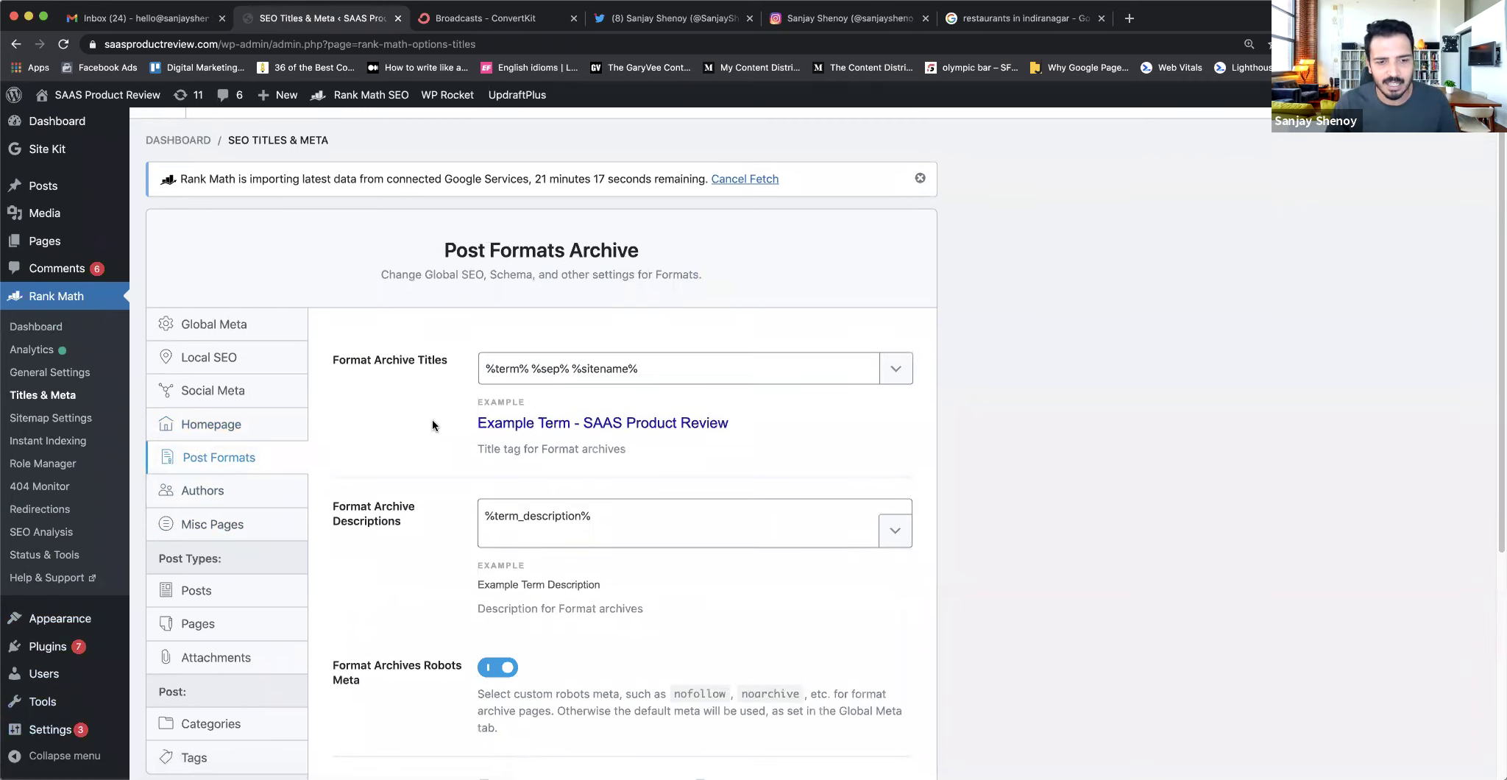
{"action": "scroll", "coordinate": [432, 424], "scroll_direction": "down", "scroll_amount": 5}
{"action": "scroll", "coordinate": [432, 424], "scroll_direction": "up", "scroll_amount": 2}
{"action": "scroll", "coordinate": [432, 426], "scroll_direction": "up", "scroll_amount": 2}
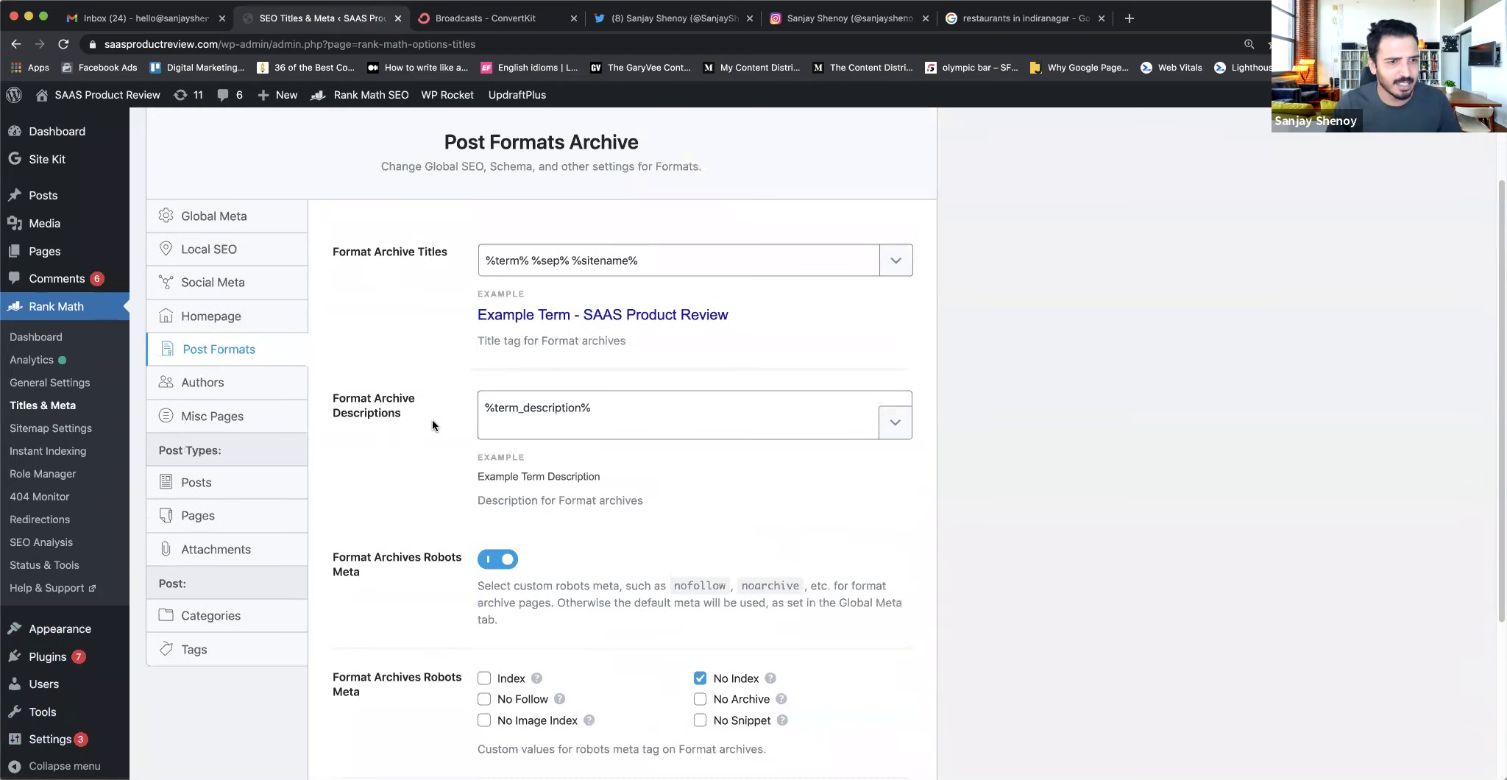
- Disable Author Archives in the Authors settings of Titles & Meta
{"action": "left_click", "coordinate": [234, 397]}
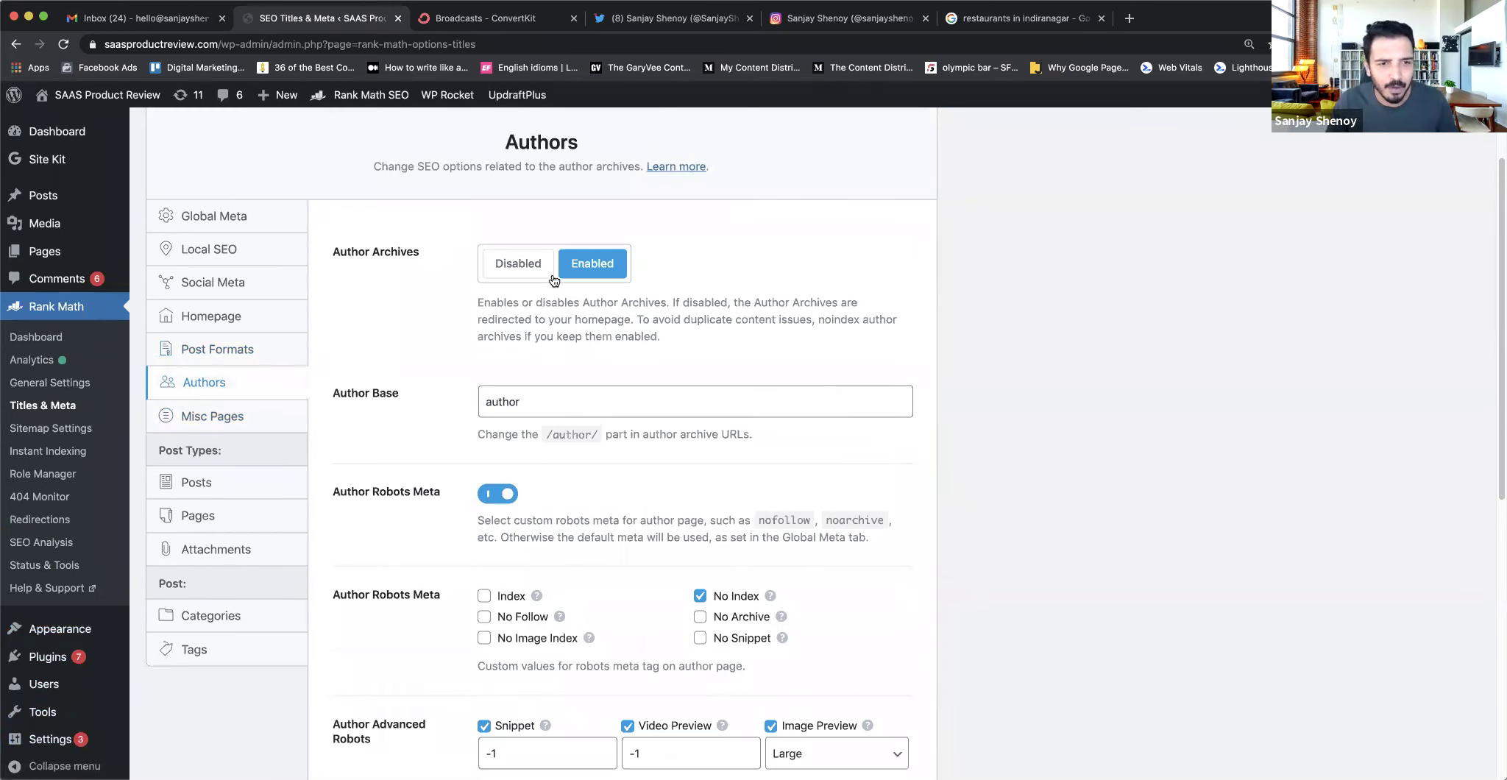
{"action": "left_click", "coordinate": [521, 262]}
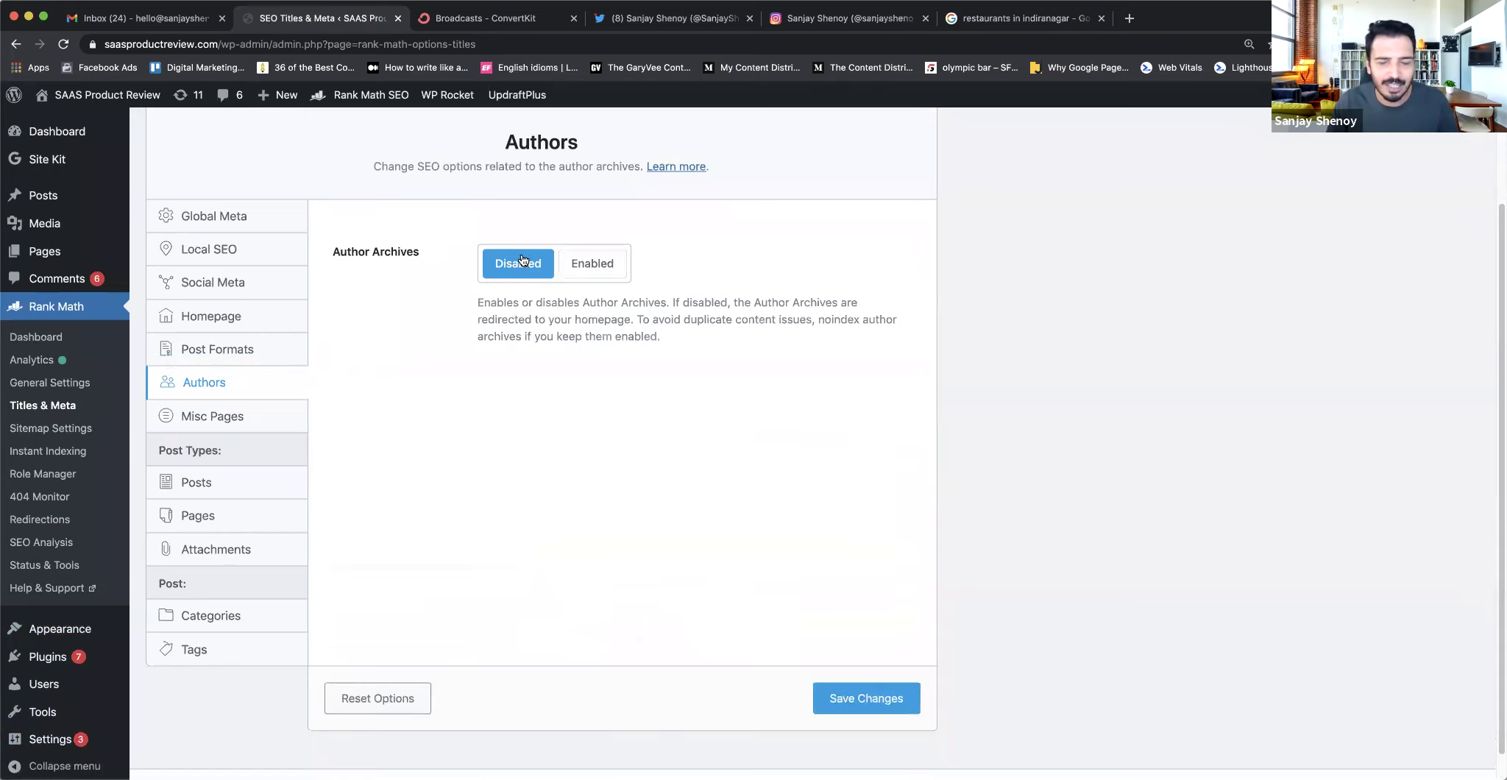
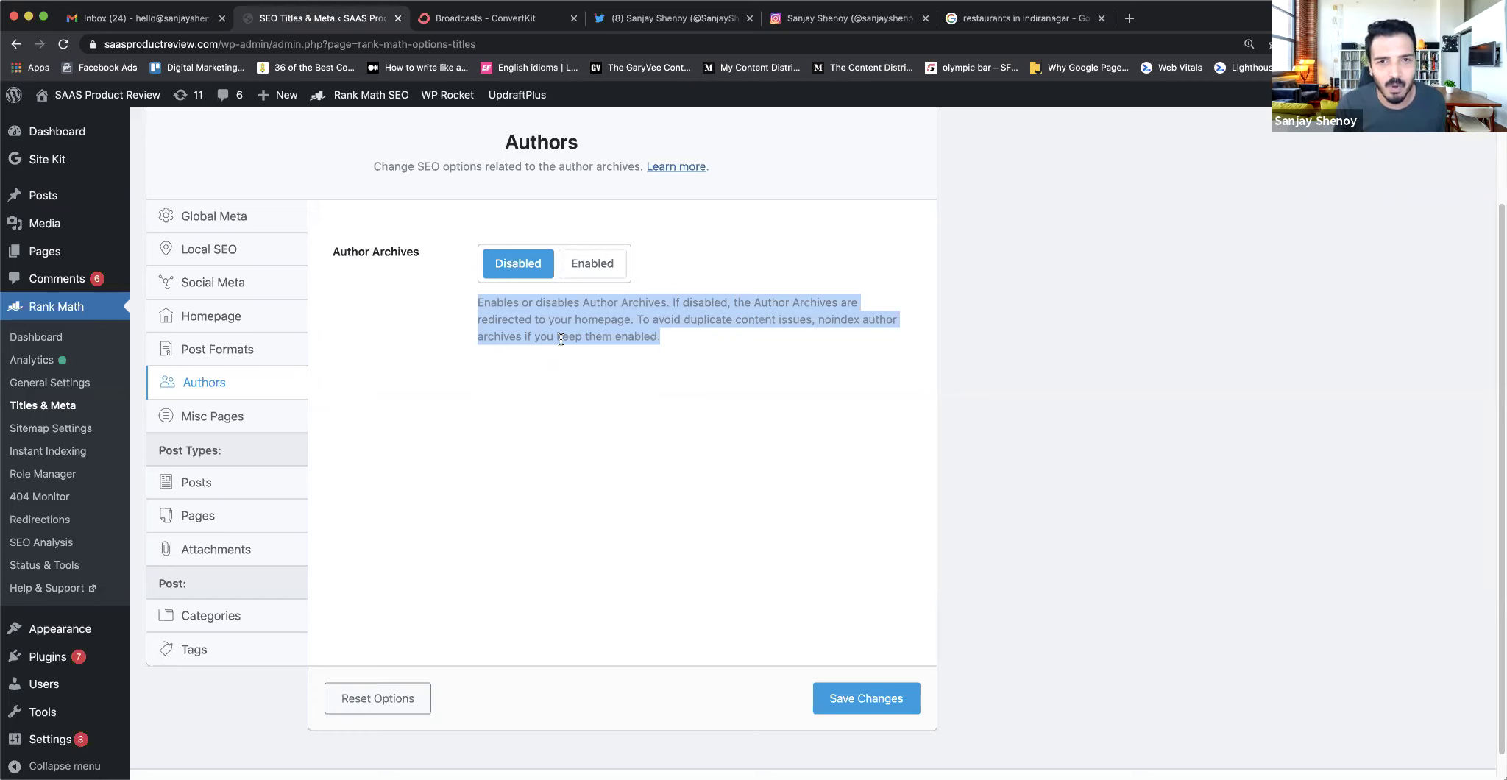
- Look over the Misc Pages settings for date archives, the 404 title, the search results title and noindexing search results
{"action": "left_click", "coordinate": [217, 417]}
{"action": "left_click", "coordinate": [415, 335]}
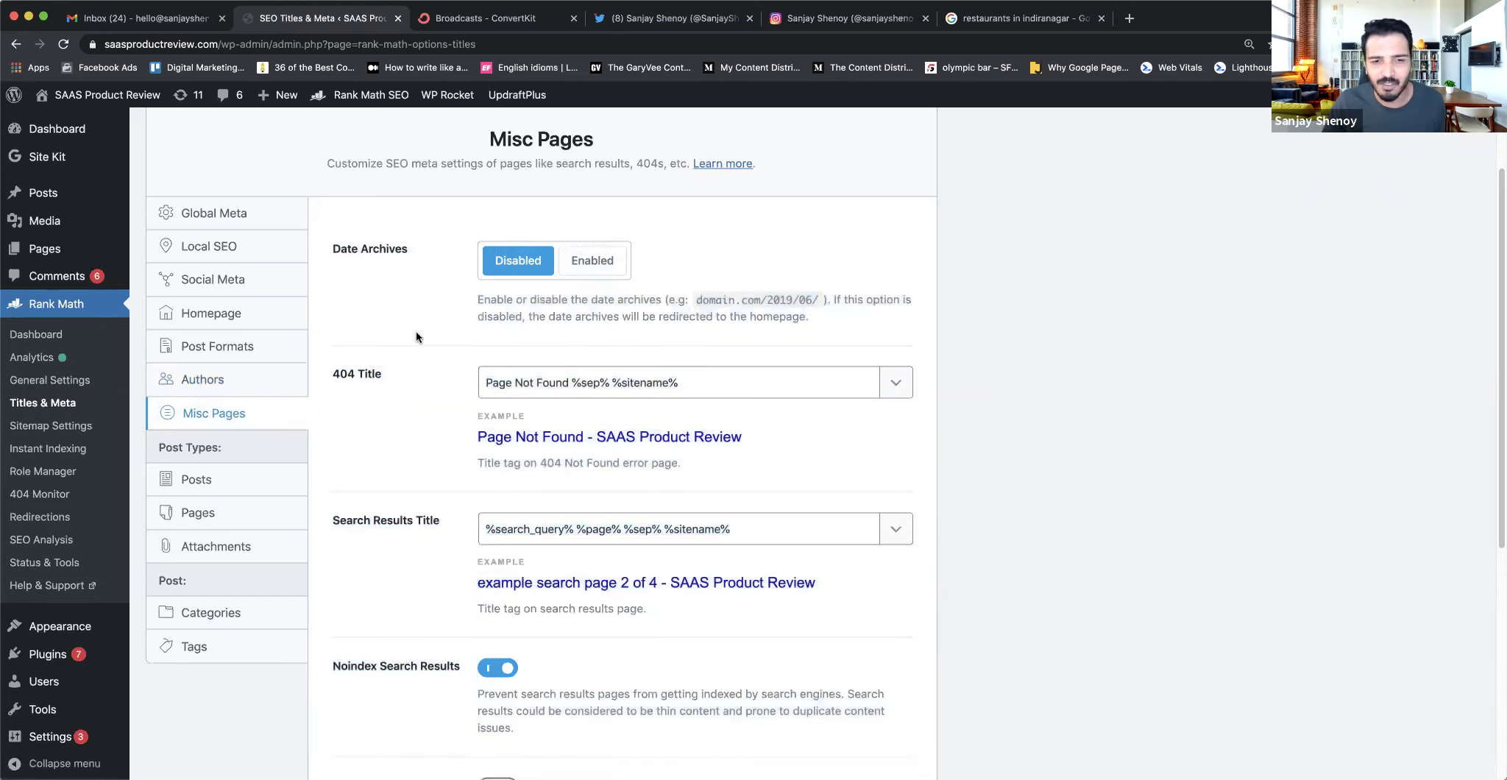
{"action": "scroll", "coordinate": [416, 337], "scroll_direction": "down", "scroll_amount": 6}
{"action": "scroll", "coordinate": [416, 337], "scroll_direction": "up", "scroll_amount": 6}
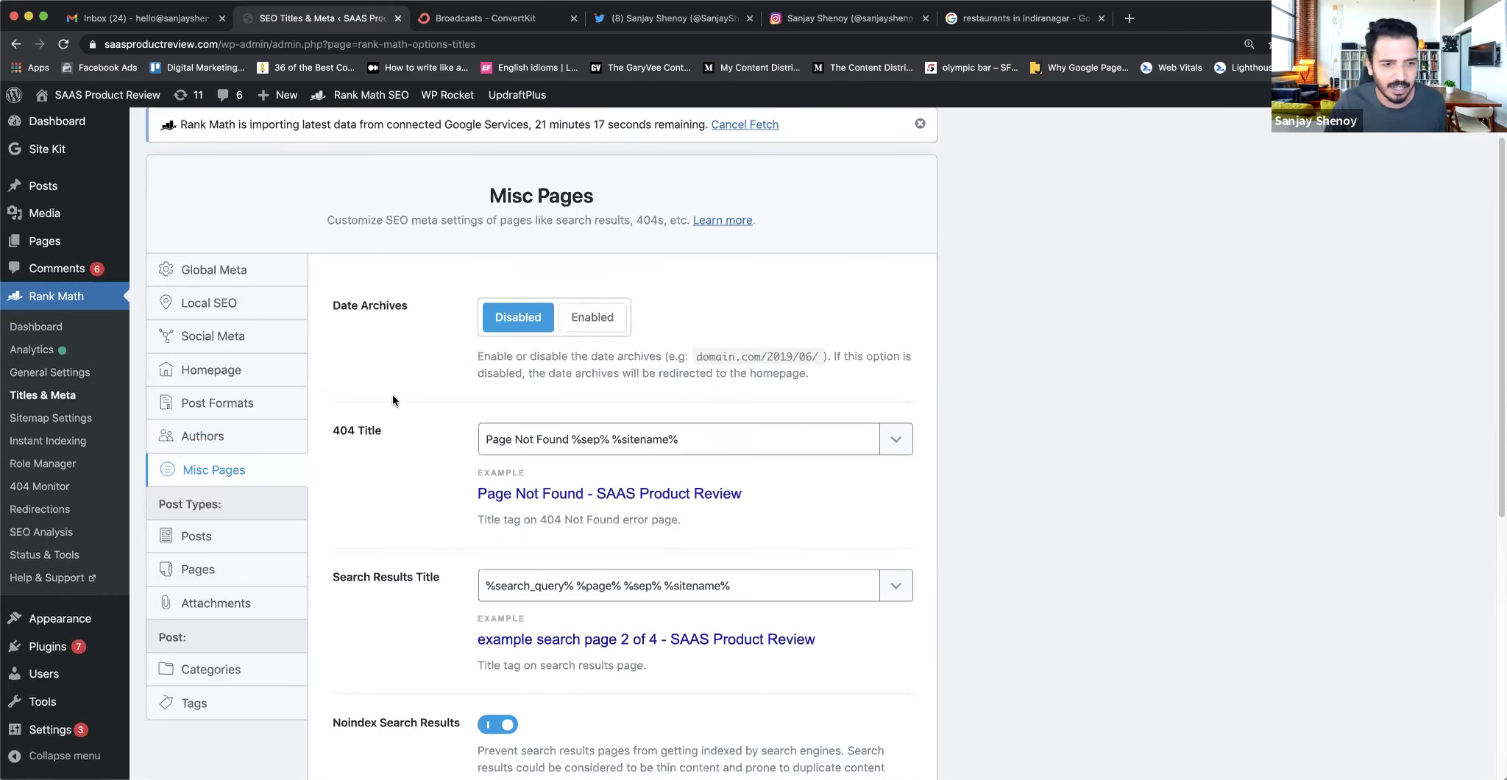
- Open the Posts settings under Titles & Meta and check the Single Post Title and Single Post Description templates
{"action": "left_click", "coordinate": [213, 536]}
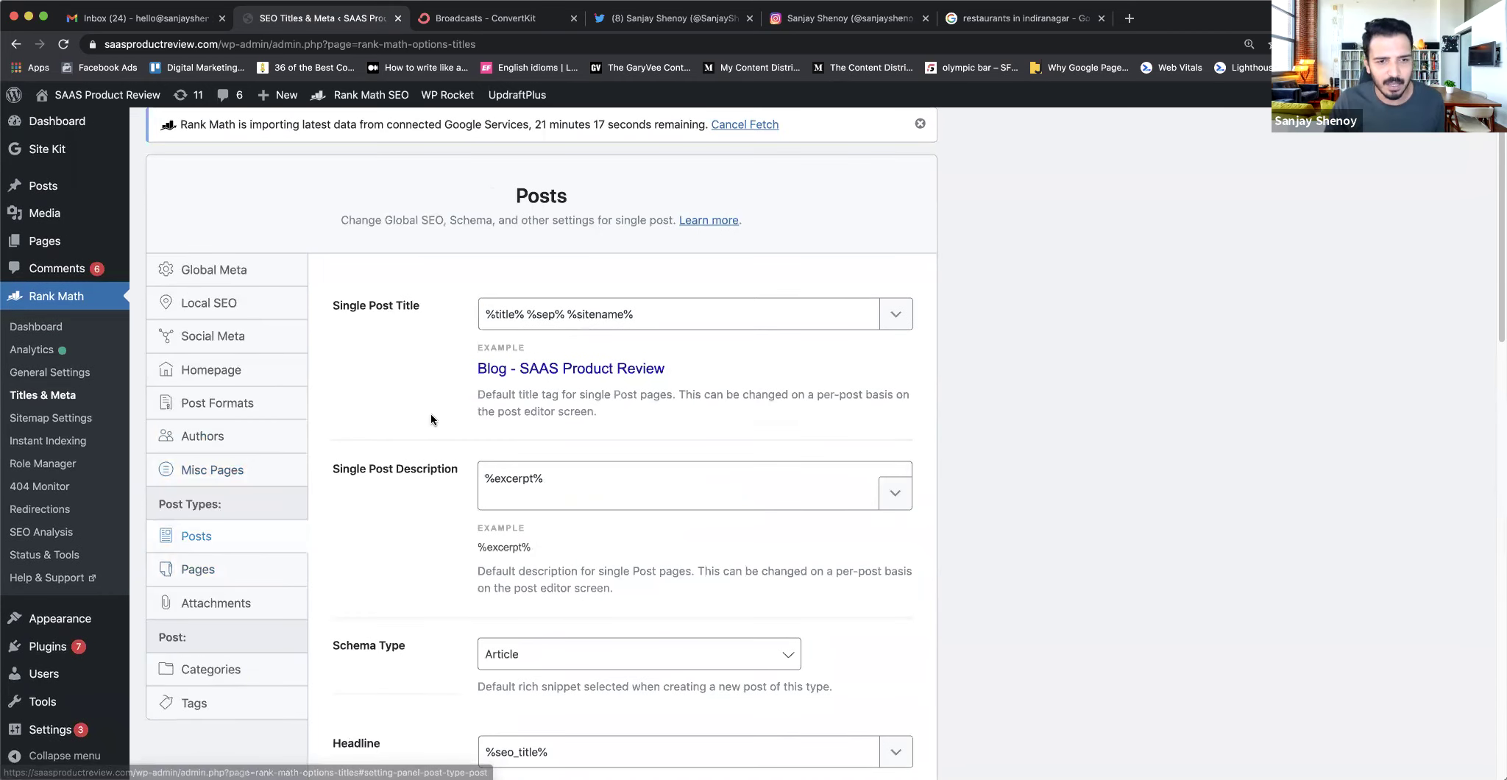
{"action": "scroll", "coordinate": [431, 413], "scroll_direction": "down", "scroll_amount": 1}
{"action": "left_click", "coordinate": [732, 284]}
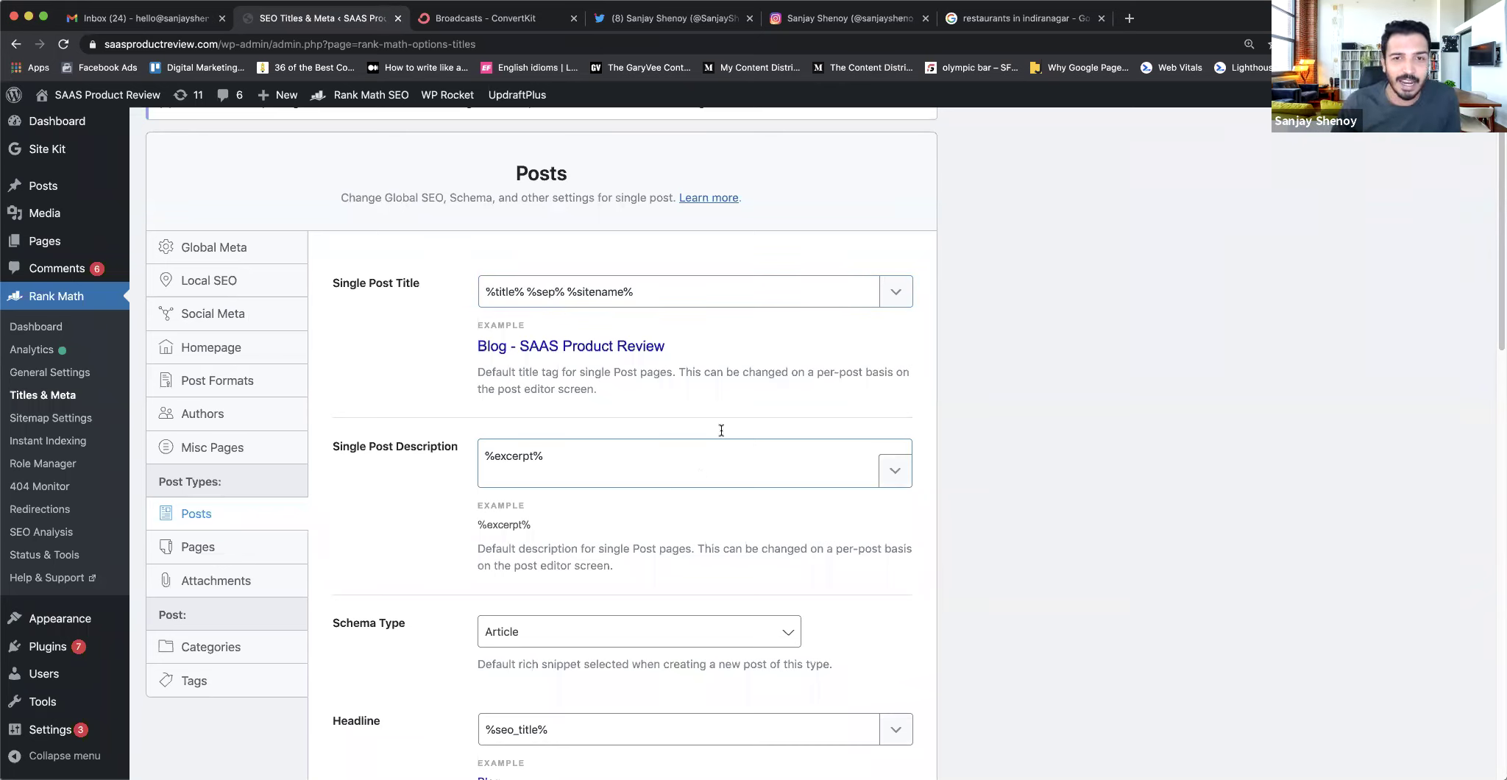
{"action": "scroll", "coordinate": [633, 309], "scroll_direction": "down", "scroll_amount": 2}
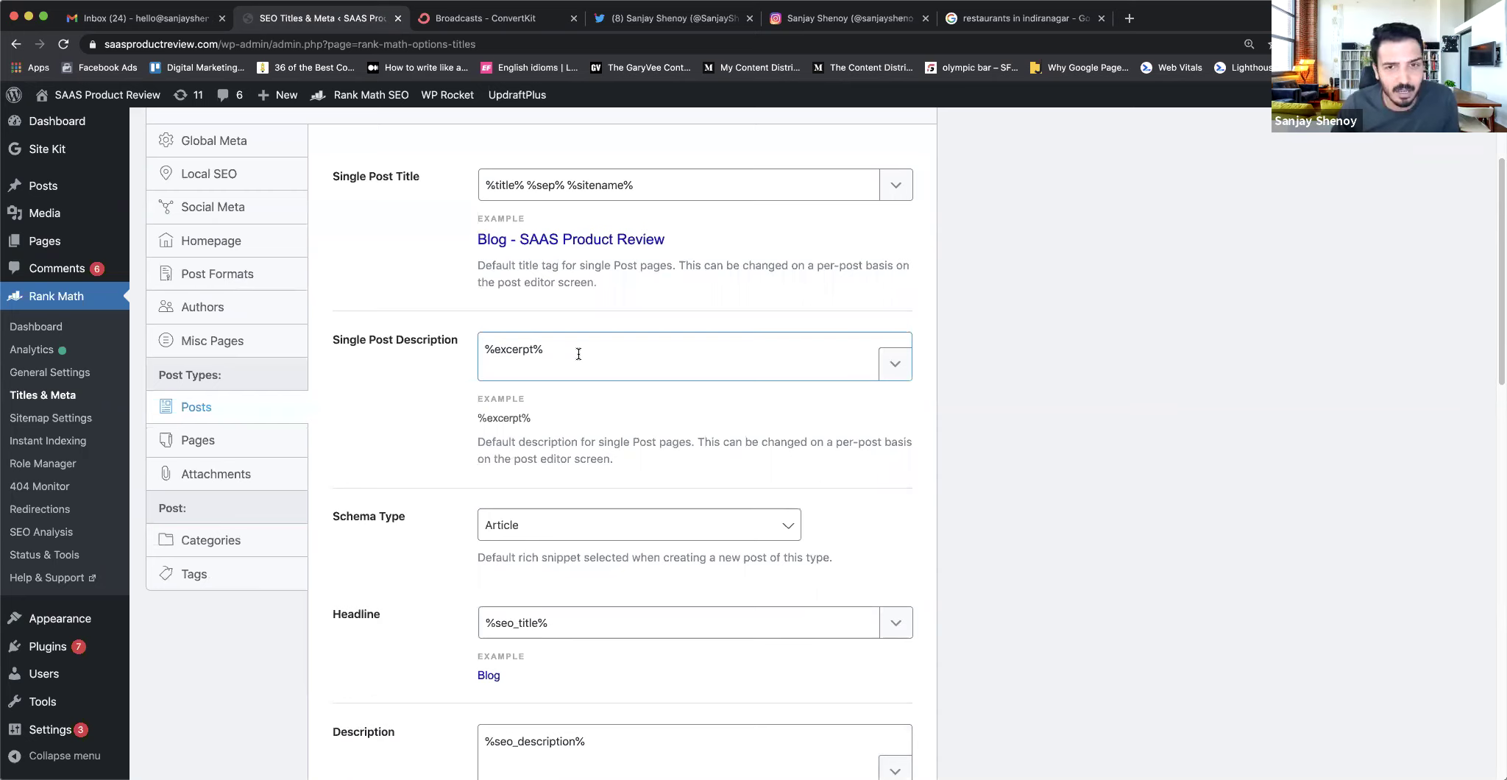
{"action": "left_click_drag", "start_coordinate": [544, 353], "coordinate": [481, 351]}
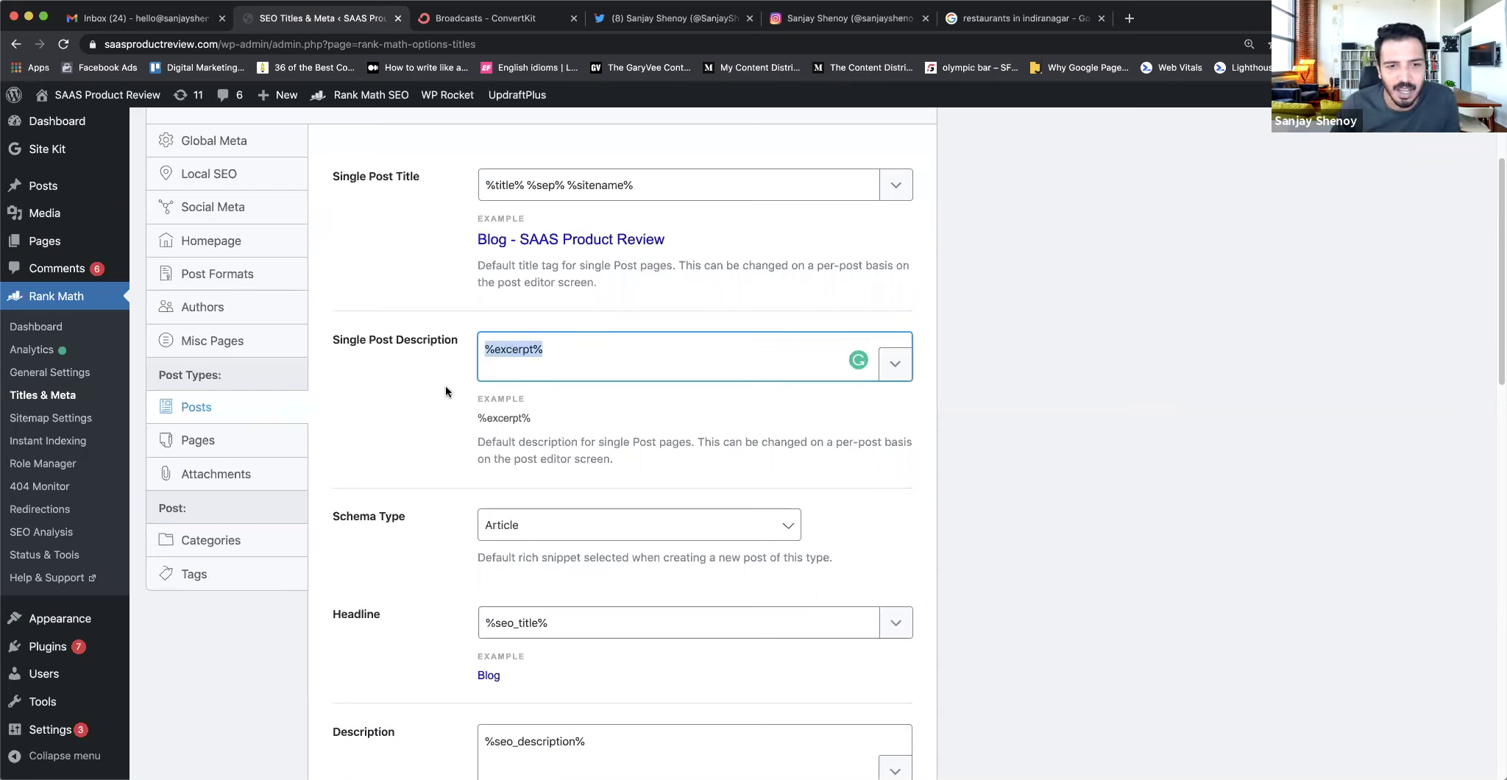
- Look over the remaining Posts settings, from schema type, headline and article type through link suggestions, primary taxonomy, bulk editing and custom fields
{"action": "scroll", "coordinate": [445, 386], "scroll_direction": "down", "scroll_amount": 3}
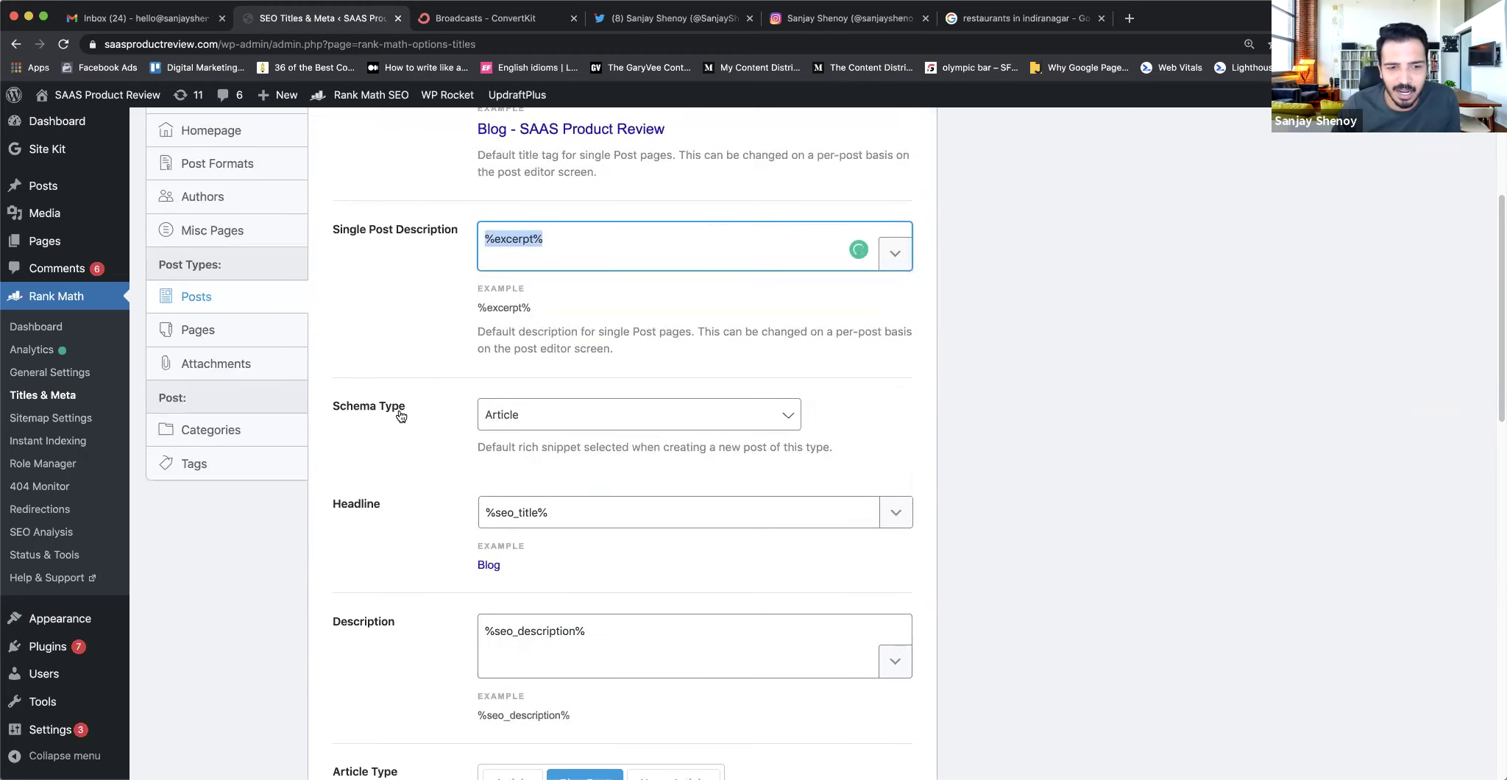
{"action": "scroll", "coordinate": [552, 427], "scroll_direction": "down", "scroll_amount": 3}
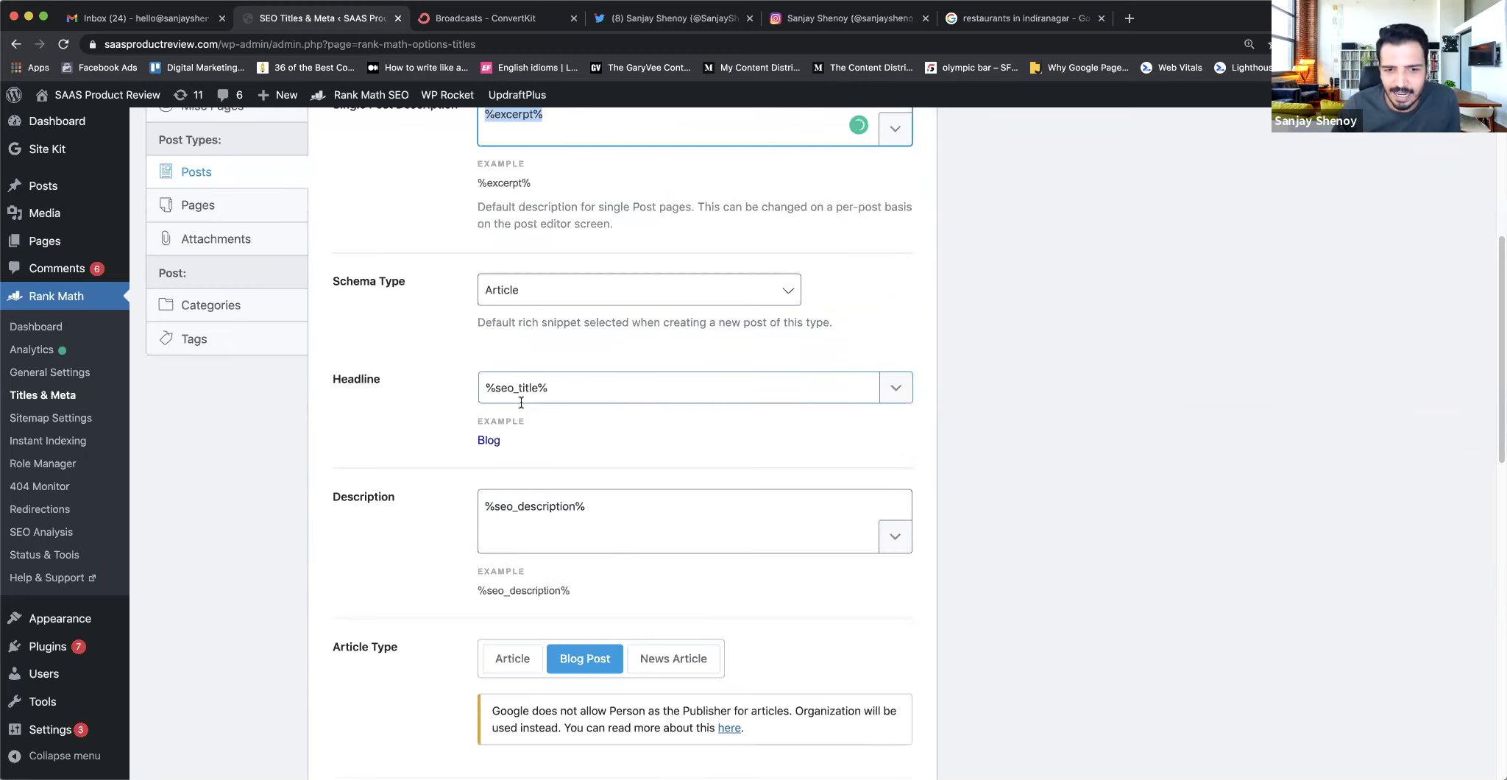
{"action": "scroll", "coordinate": [520, 402], "scroll_direction": "down", "scroll_amount": 3}
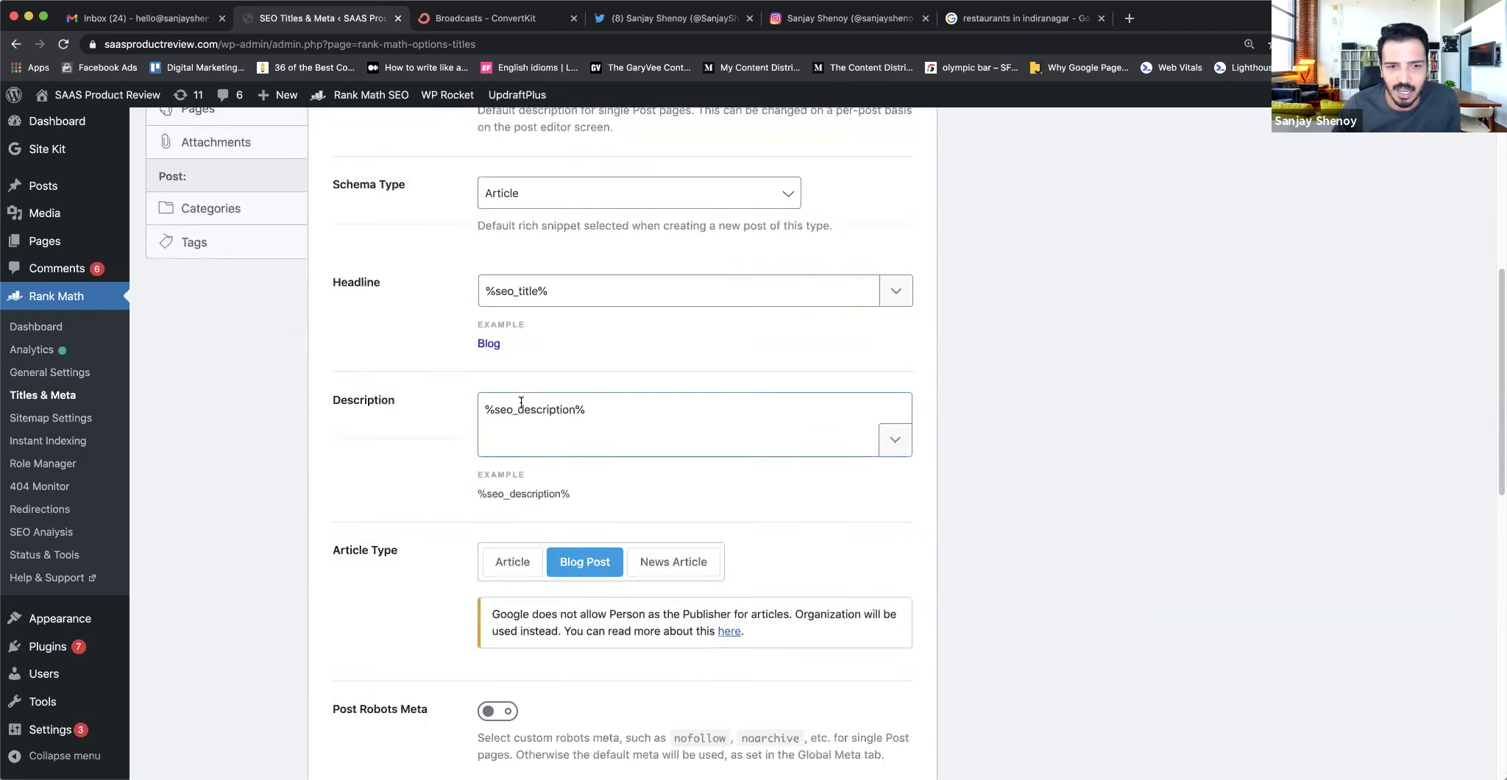
{"action": "scroll", "coordinate": [567, 382], "scroll_direction": "down", "scroll_amount": 3}
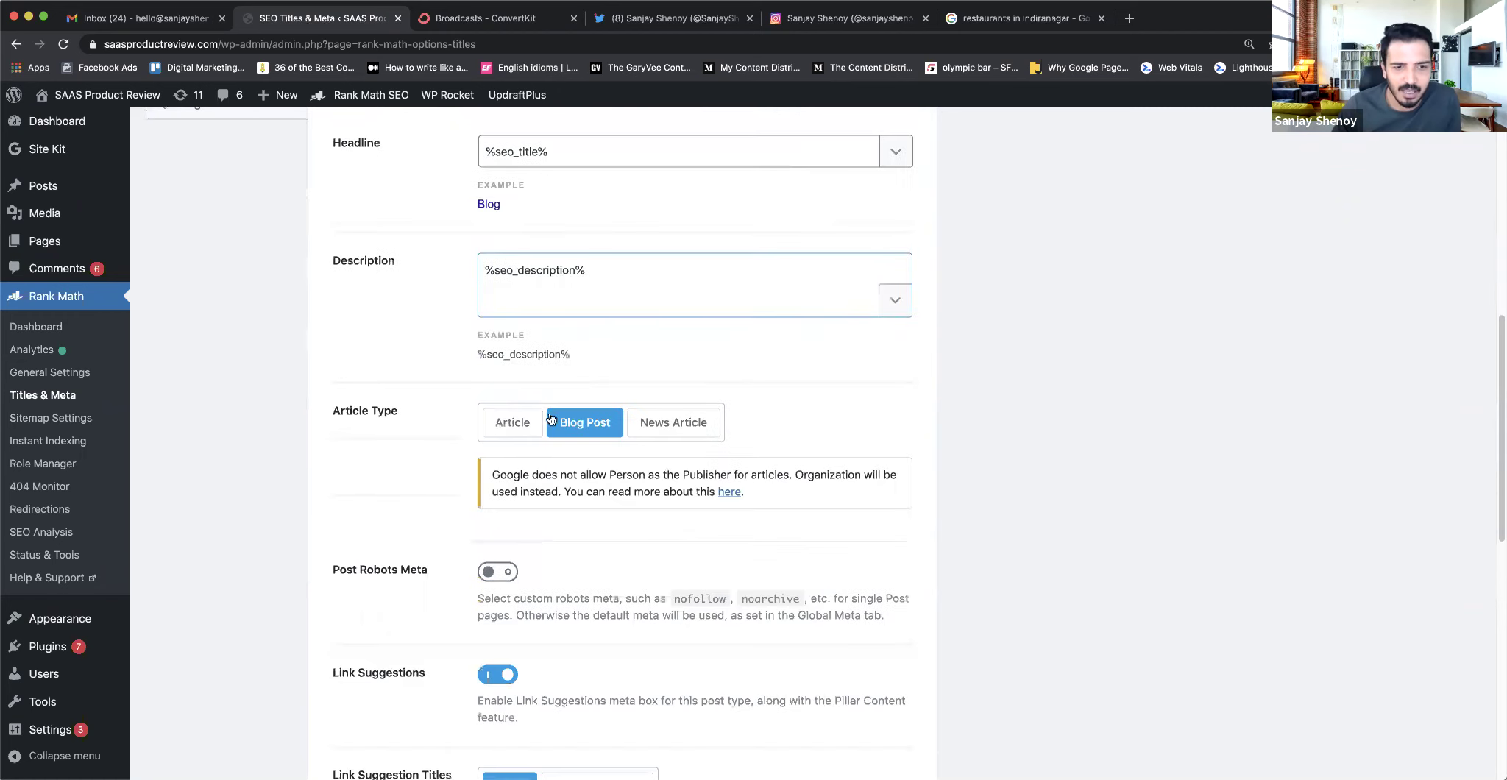
{"action": "scroll", "coordinate": [589, 419], "scroll_direction": "down", "scroll_amount": 7}
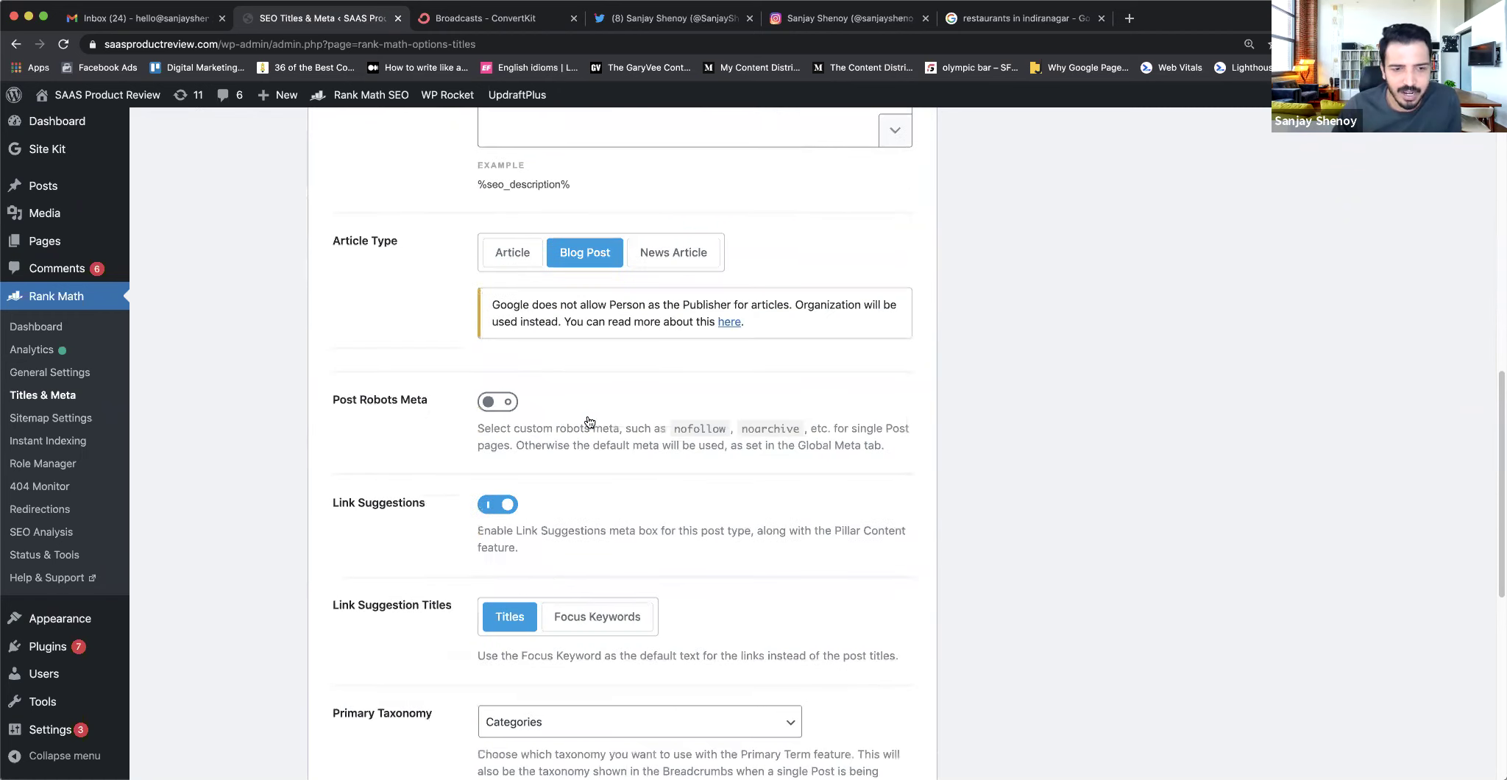
{"action": "scroll", "coordinate": [588, 417], "scroll_direction": "down", "scroll_amount": 4}
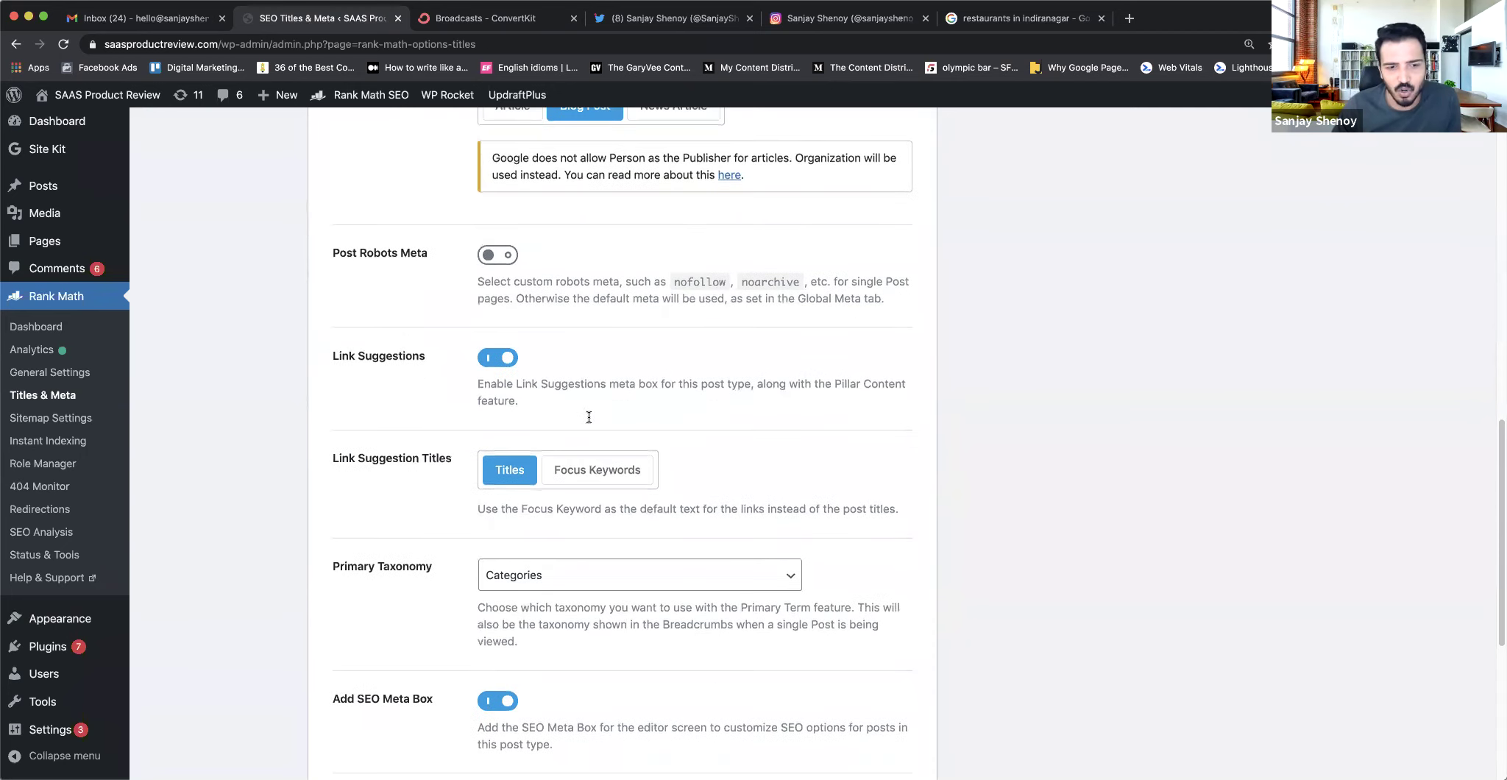
{"action": "scroll", "coordinate": [589, 417], "scroll_direction": "down", "scroll_amount": 7}
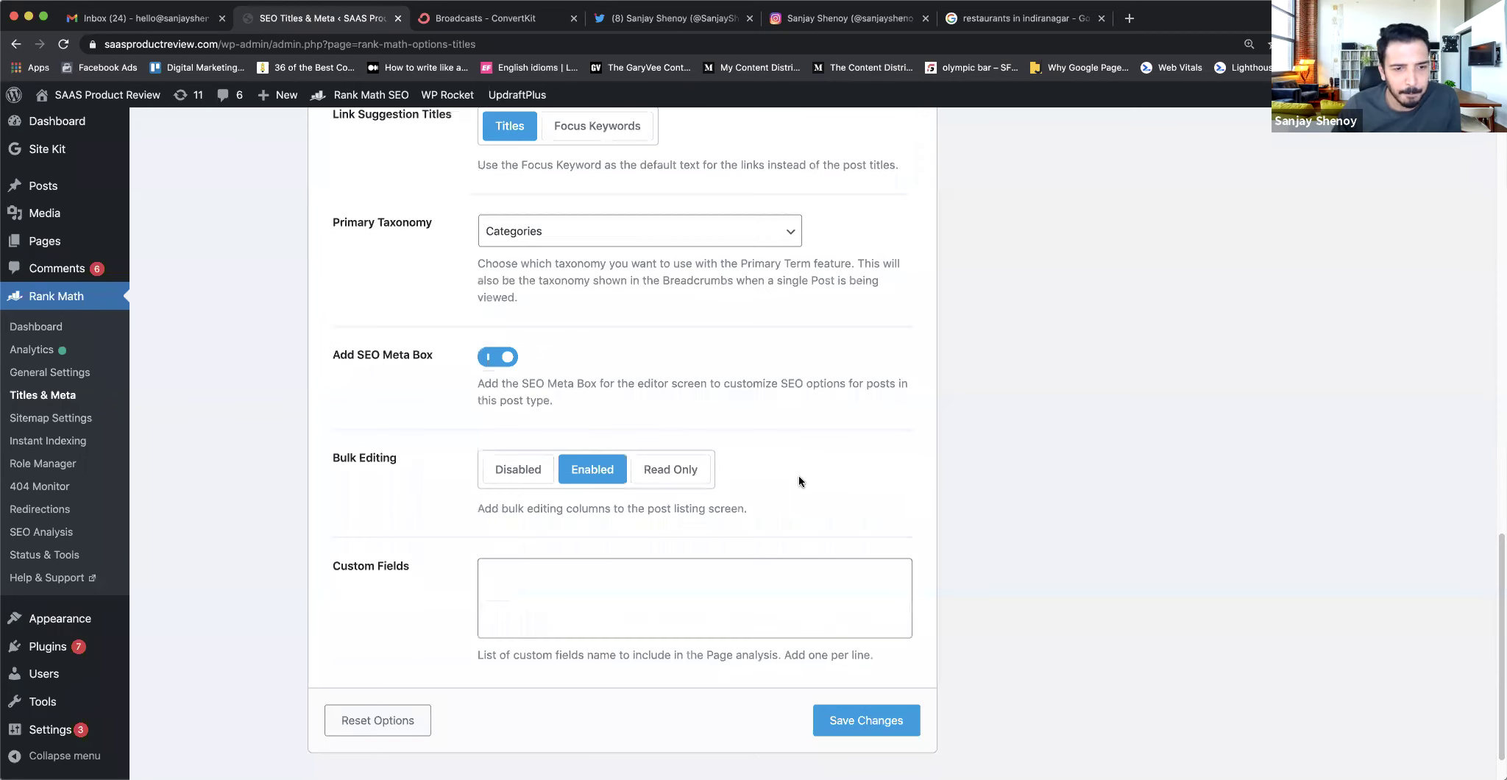
{"action": "scroll", "coordinate": [586, 622], "scroll_direction": "up", "scroll_amount": 4}
{"action": "scroll", "coordinate": [587, 622], "scroll_direction": "up", "scroll_amount": 10}
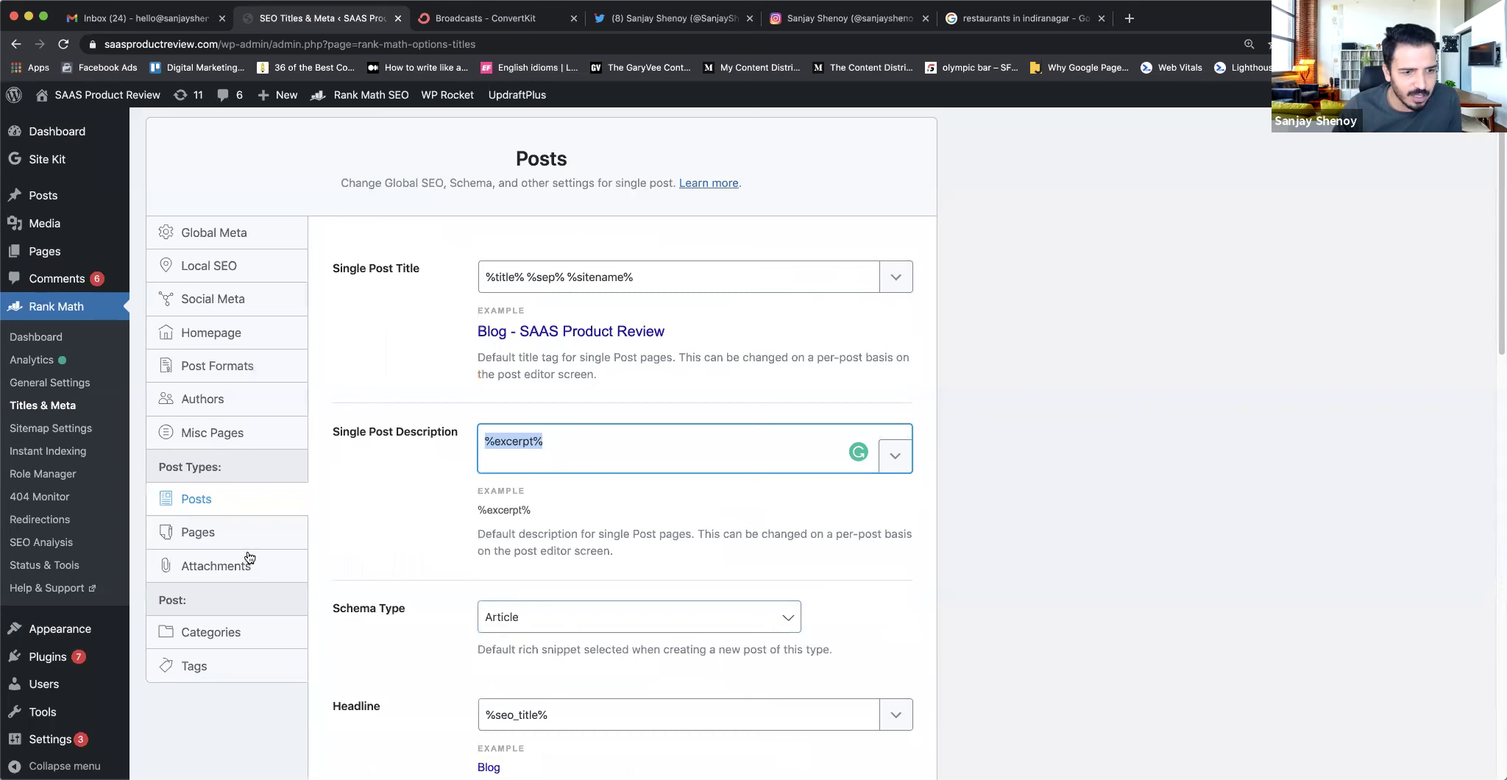
- Look over the Pages settings in Titles & Meta, including the single page title, description, article type and robots meta
{"action": "left_click", "coordinate": [221, 531]}
{"action": "scroll", "coordinate": [472, 527], "scroll_direction": "down", "scroll_amount": 7}
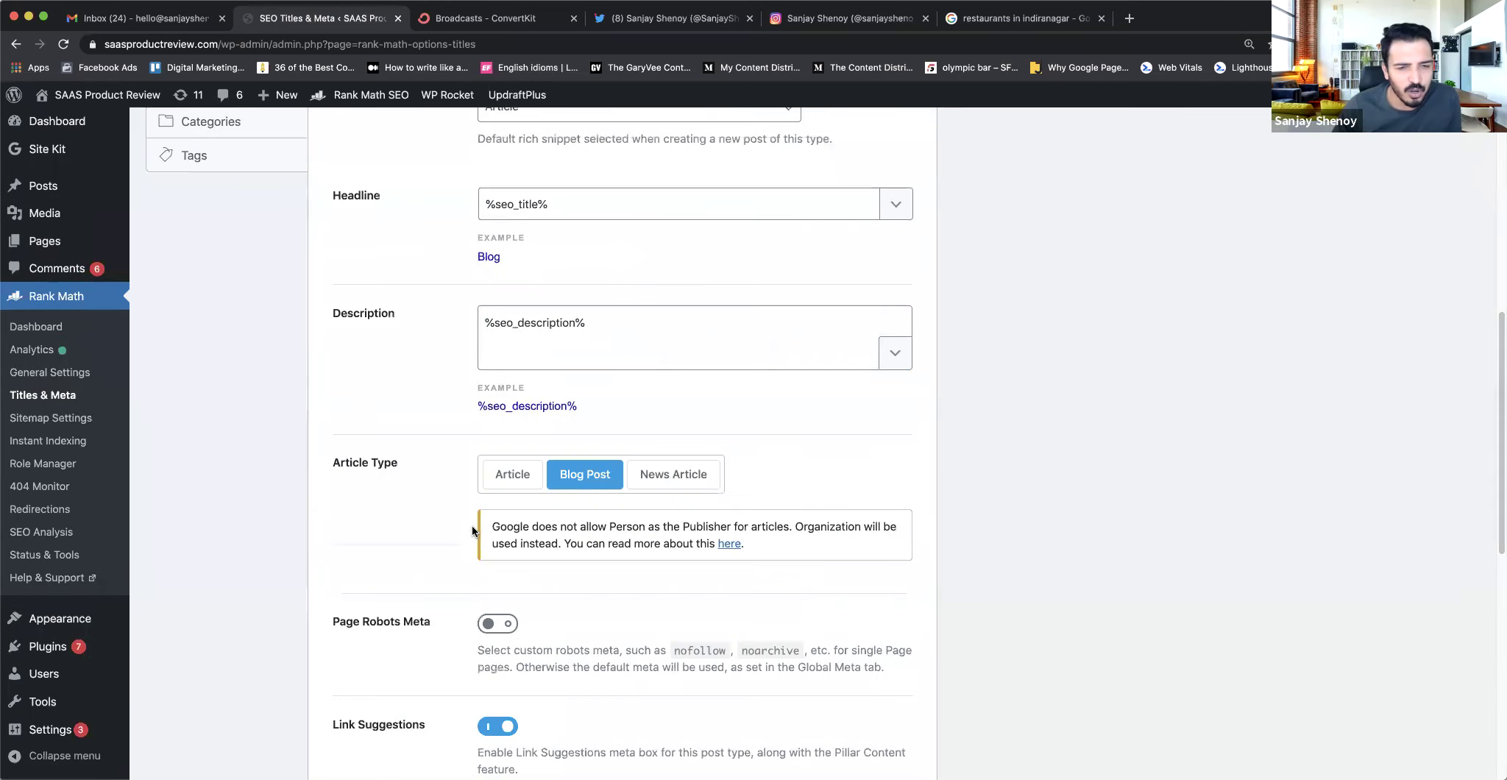
{"action": "scroll", "coordinate": [472, 527], "scroll_direction": "up", "scroll_amount": 9}
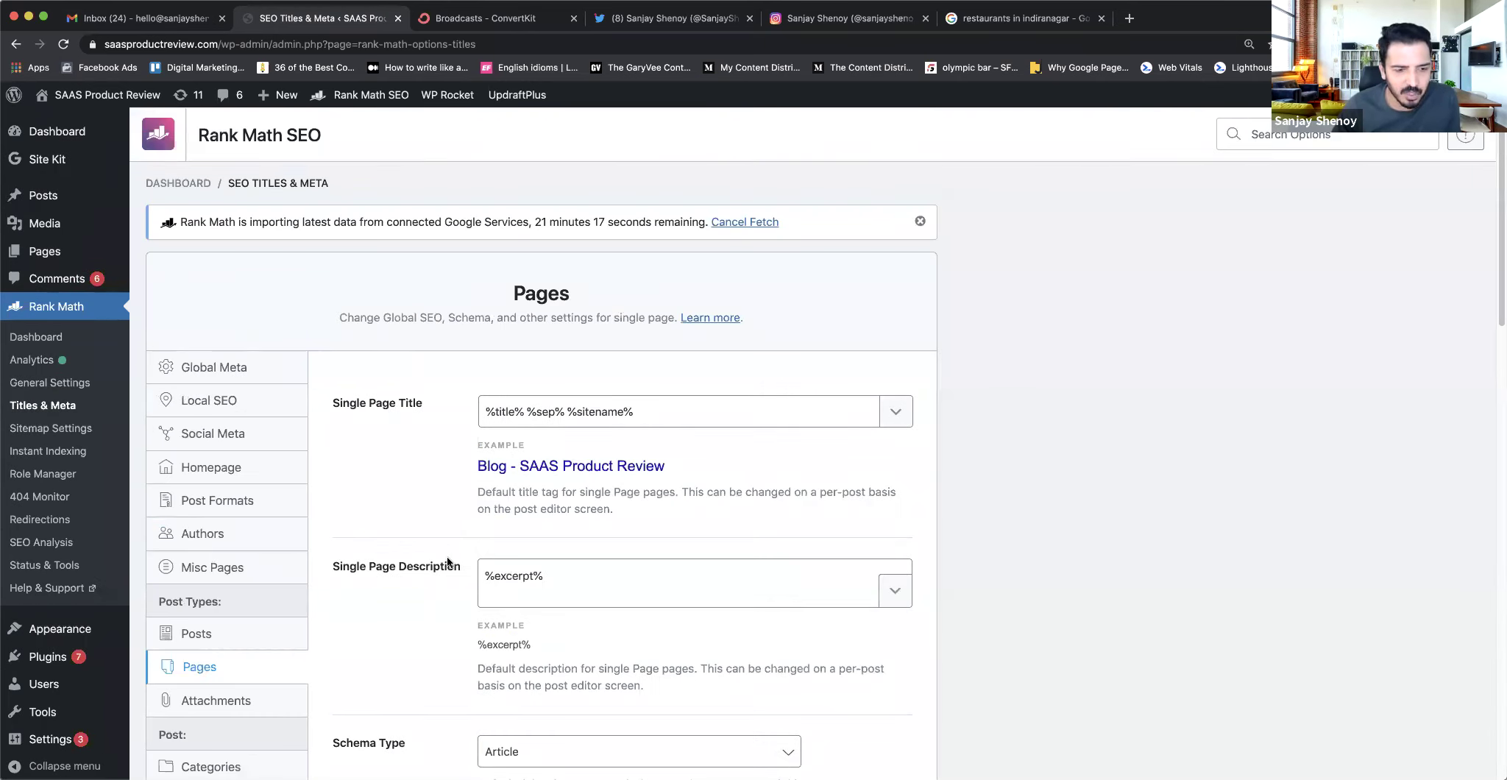
{"action": "scroll", "coordinate": [326, 632], "scroll_direction": "down", "scroll_amount": 3}
- Look over the Attachments settings in Titles & Meta, including the media title, description, schema type and media robots meta
{"action": "left_click", "coordinate": [209, 483]}
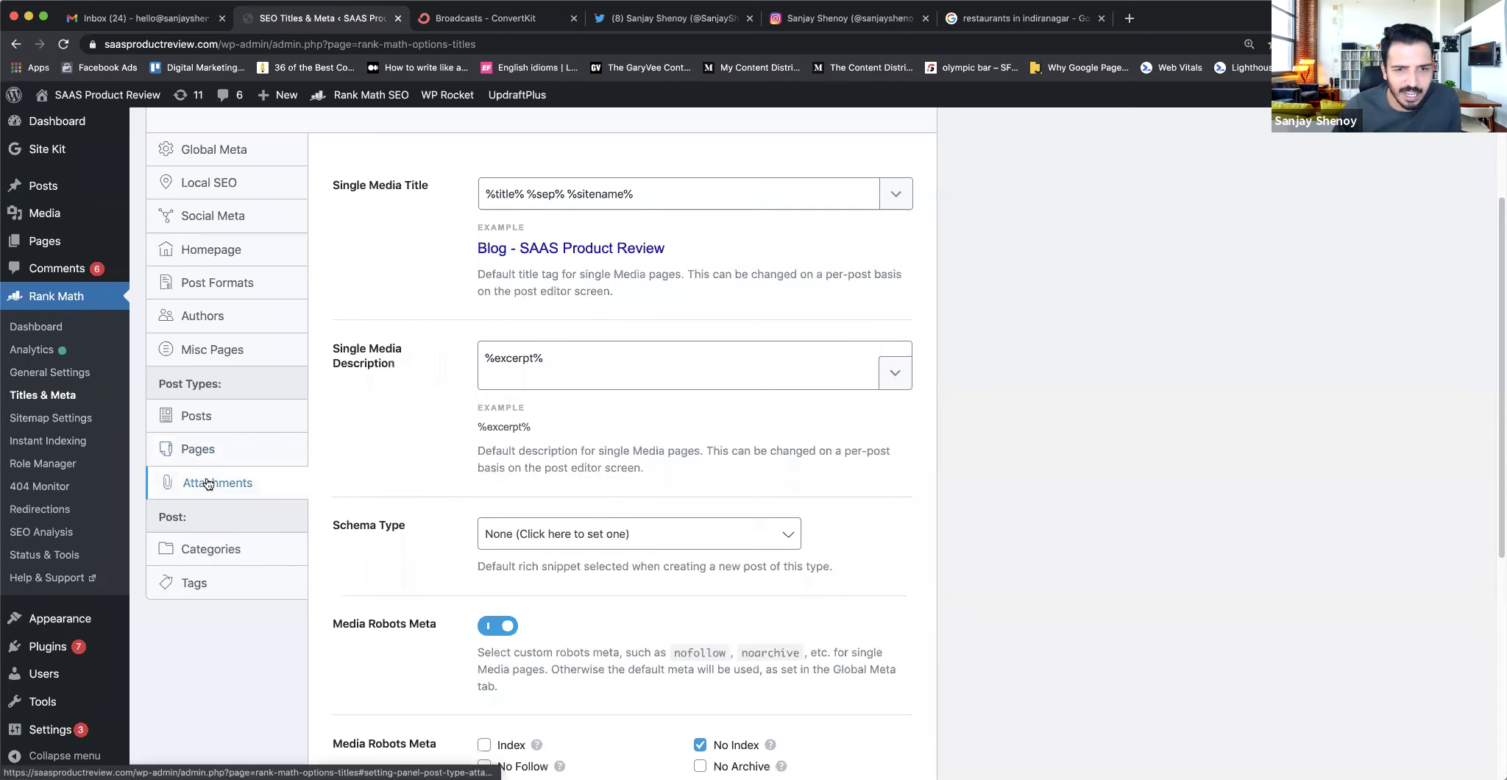
{"action": "scroll", "coordinate": [763, 428], "scroll_direction": "down", "scroll_amount": 1}
{"action": "scroll", "coordinate": [763, 434], "scroll_direction": "down", "scroll_amount": 2}
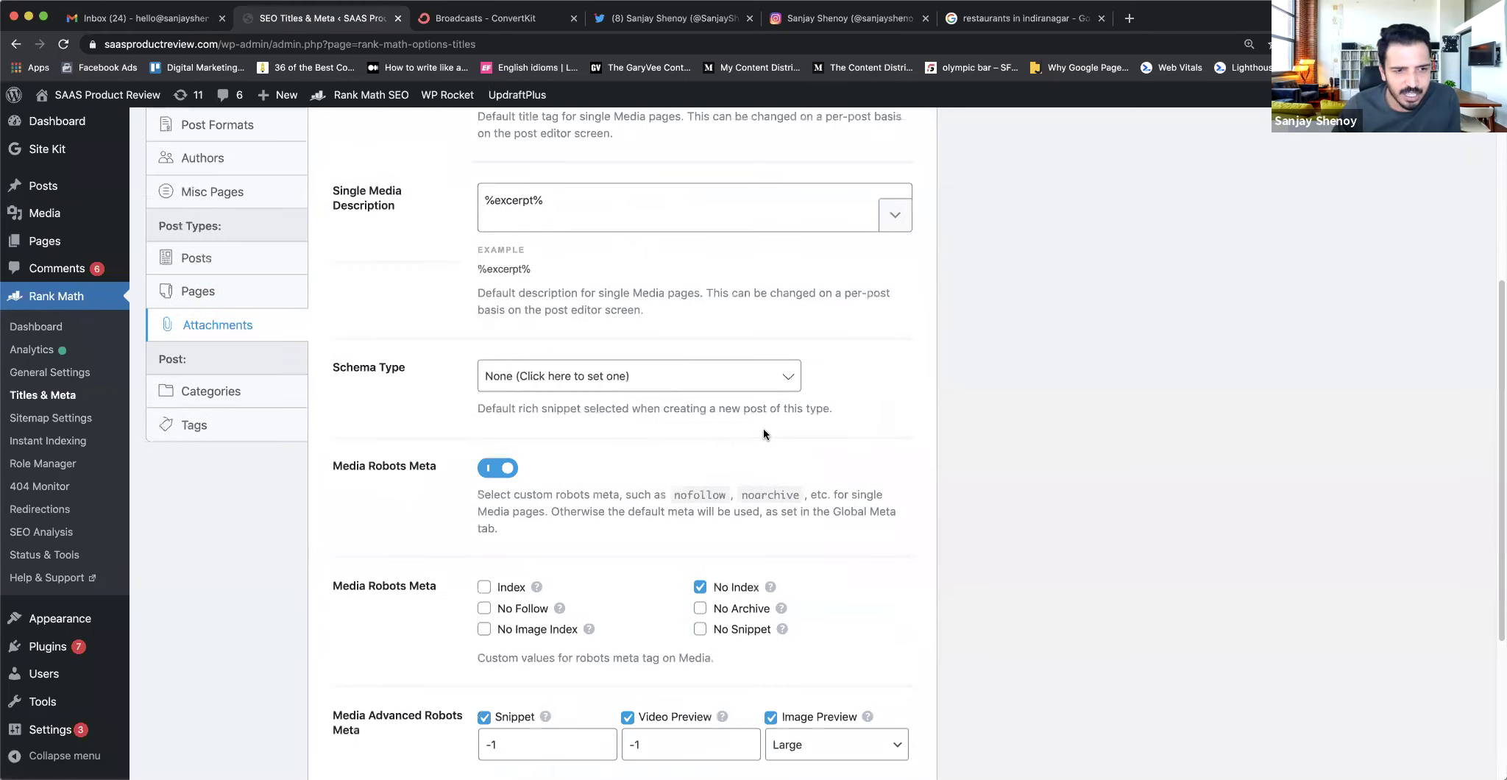
{"action": "scroll", "coordinate": [763, 434], "scroll_direction": "down", "scroll_amount": 3}
{"action": "scroll", "coordinate": [420, 419], "scroll_direction": "up", "scroll_amount": 5}
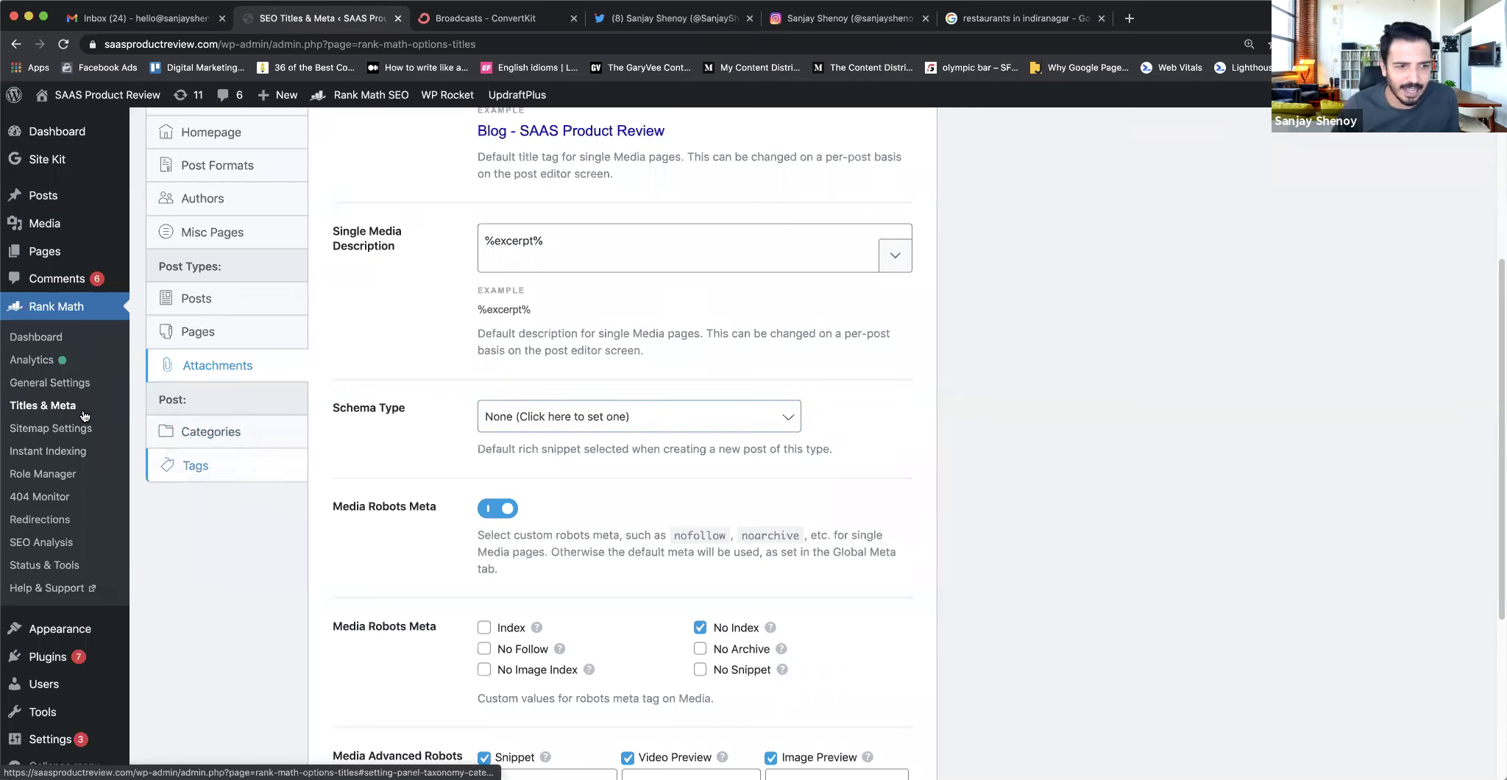
- Stay on the Titles & Meta page and save its changed settings
{"action": "left_click", "coordinate": [72, 439]}
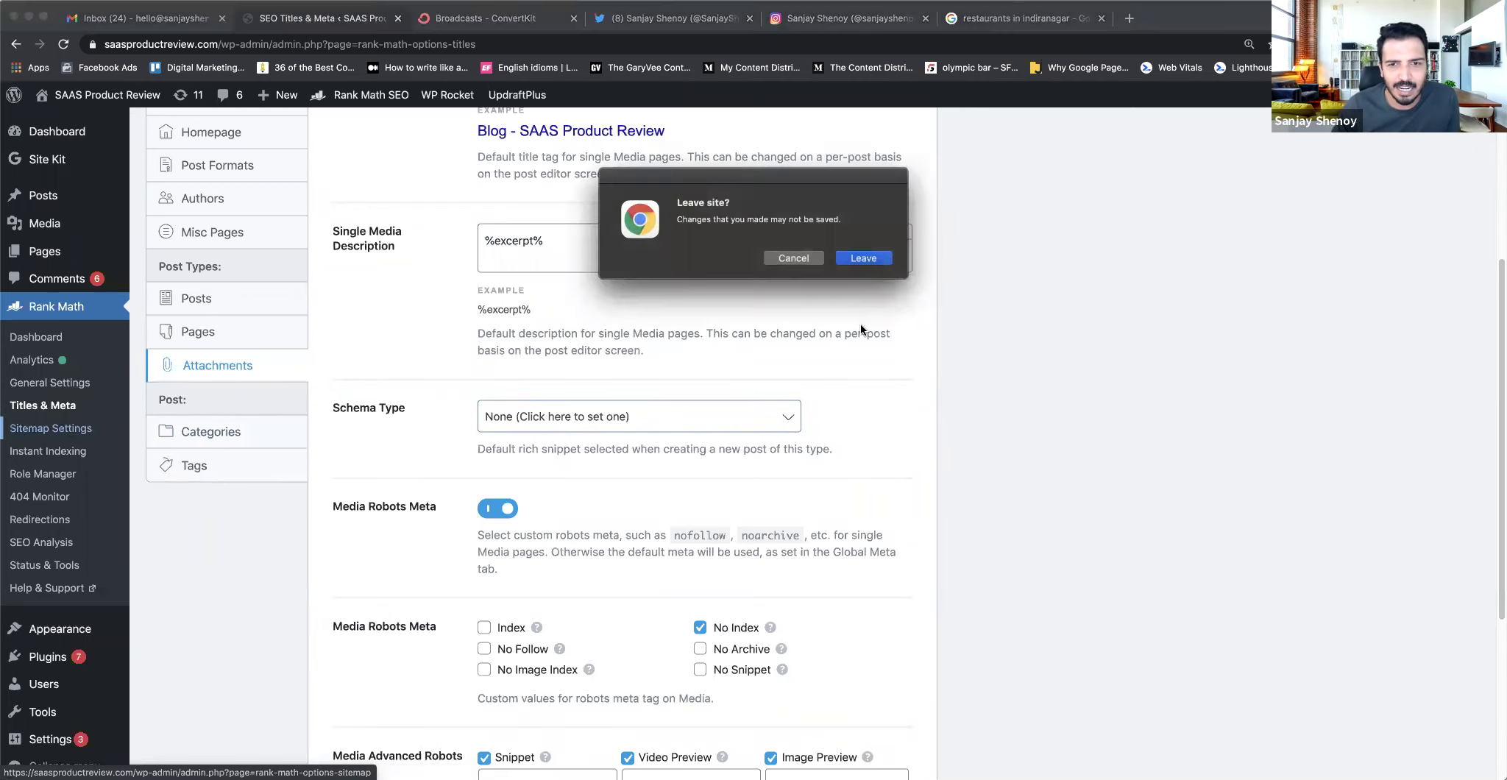
{"action": "left_click", "coordinate": [793, 258]}
{"action": "scroll", "coordinate": [949, 516], "scroll_direction": "down", "scroll_amount": 5}
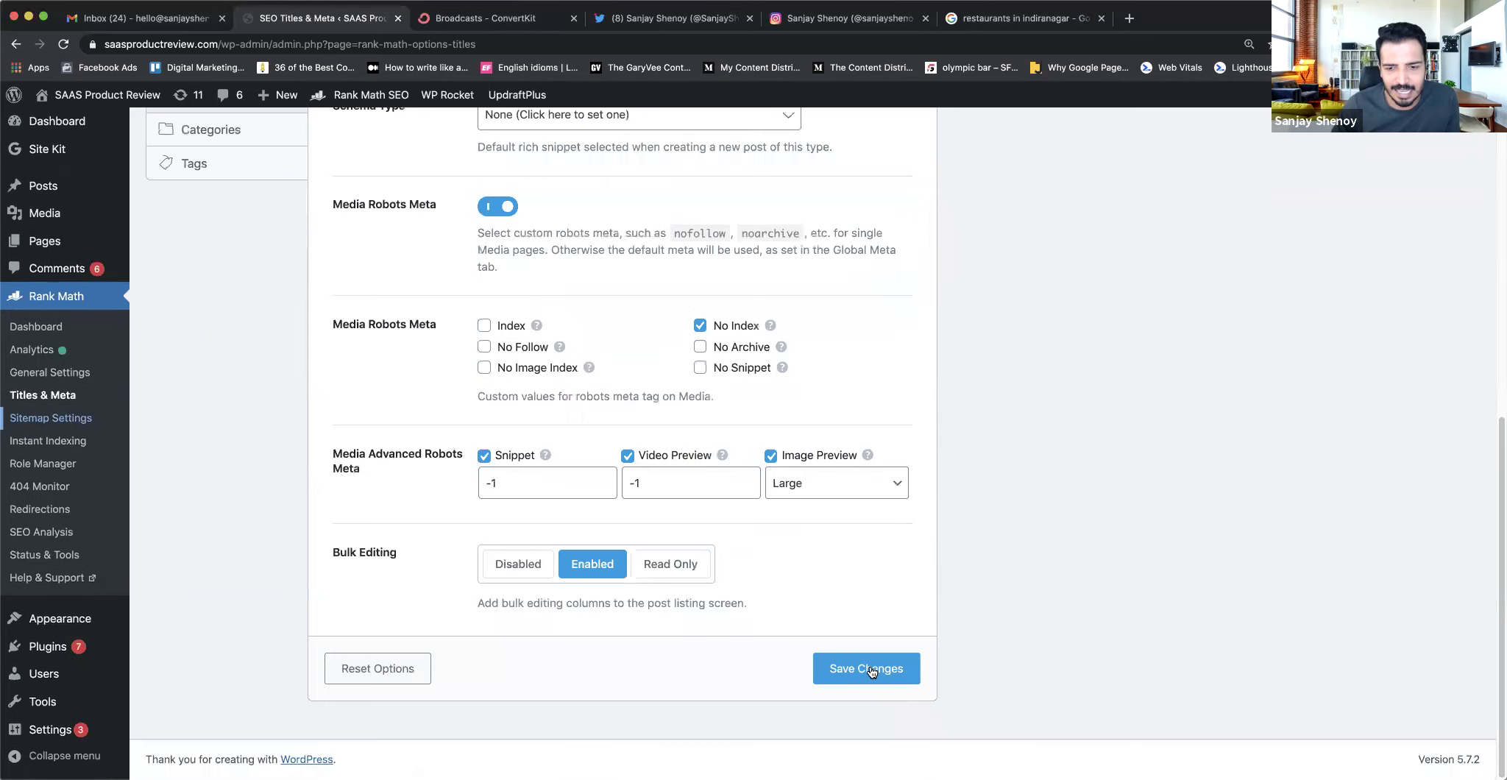
{"action": "left_click", "coordinate": [879, 662]}
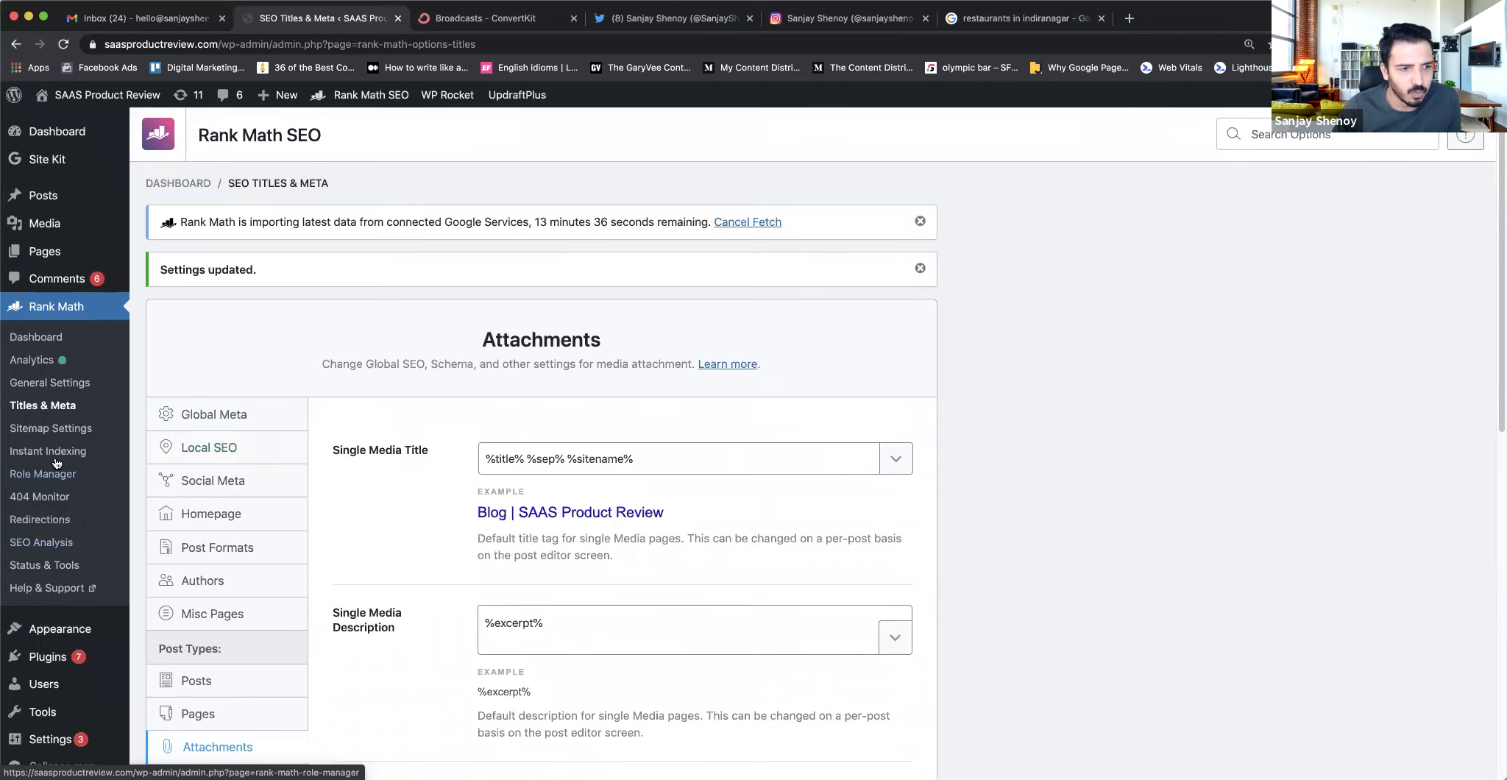
- Open the Sitemap Settings, inspect the generated XML sitemap index and its post sitemap, and return to the settings
{"action": "left_click", "coordinate": [58, 428]}
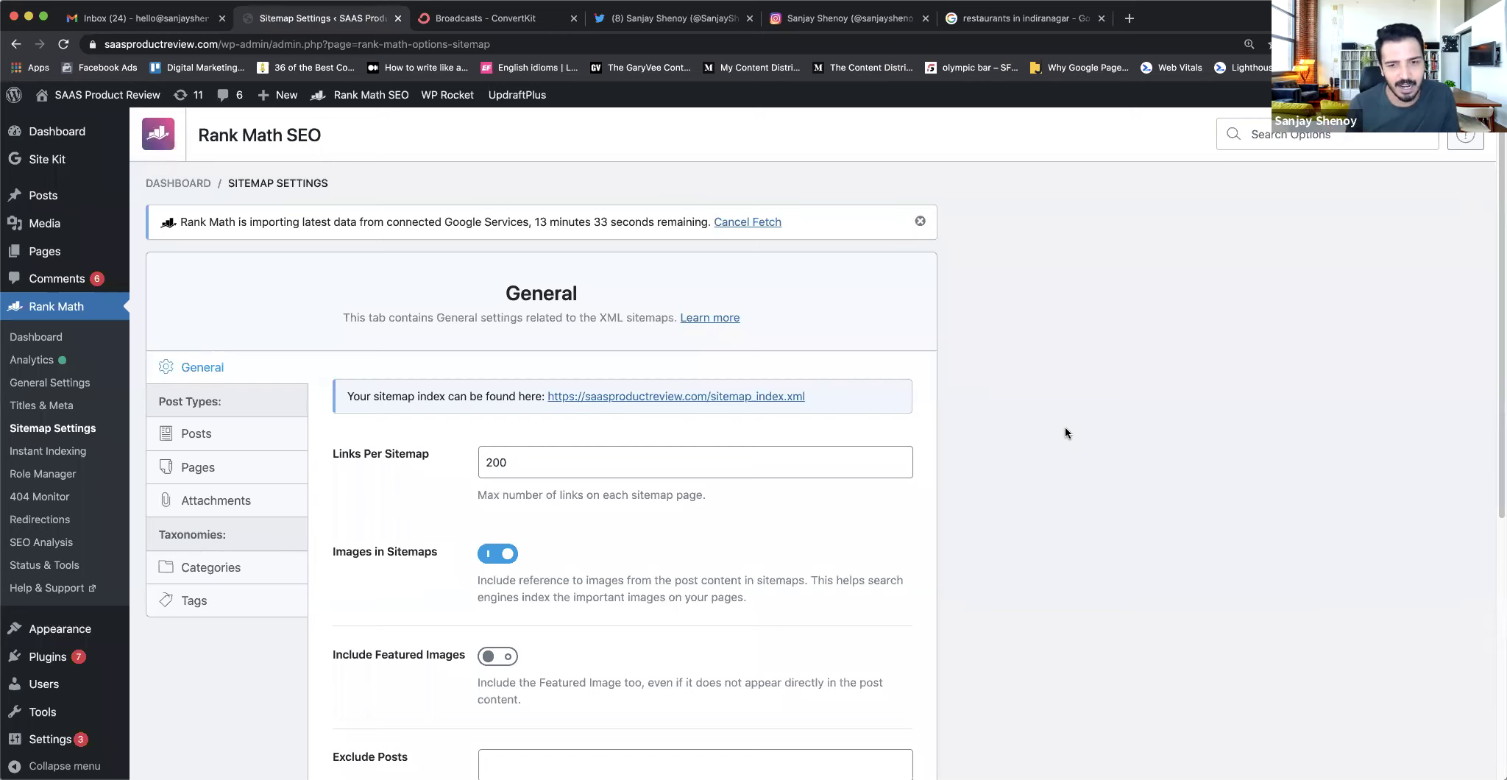
{"action": "left_click", "coordinate": [756, 396]}
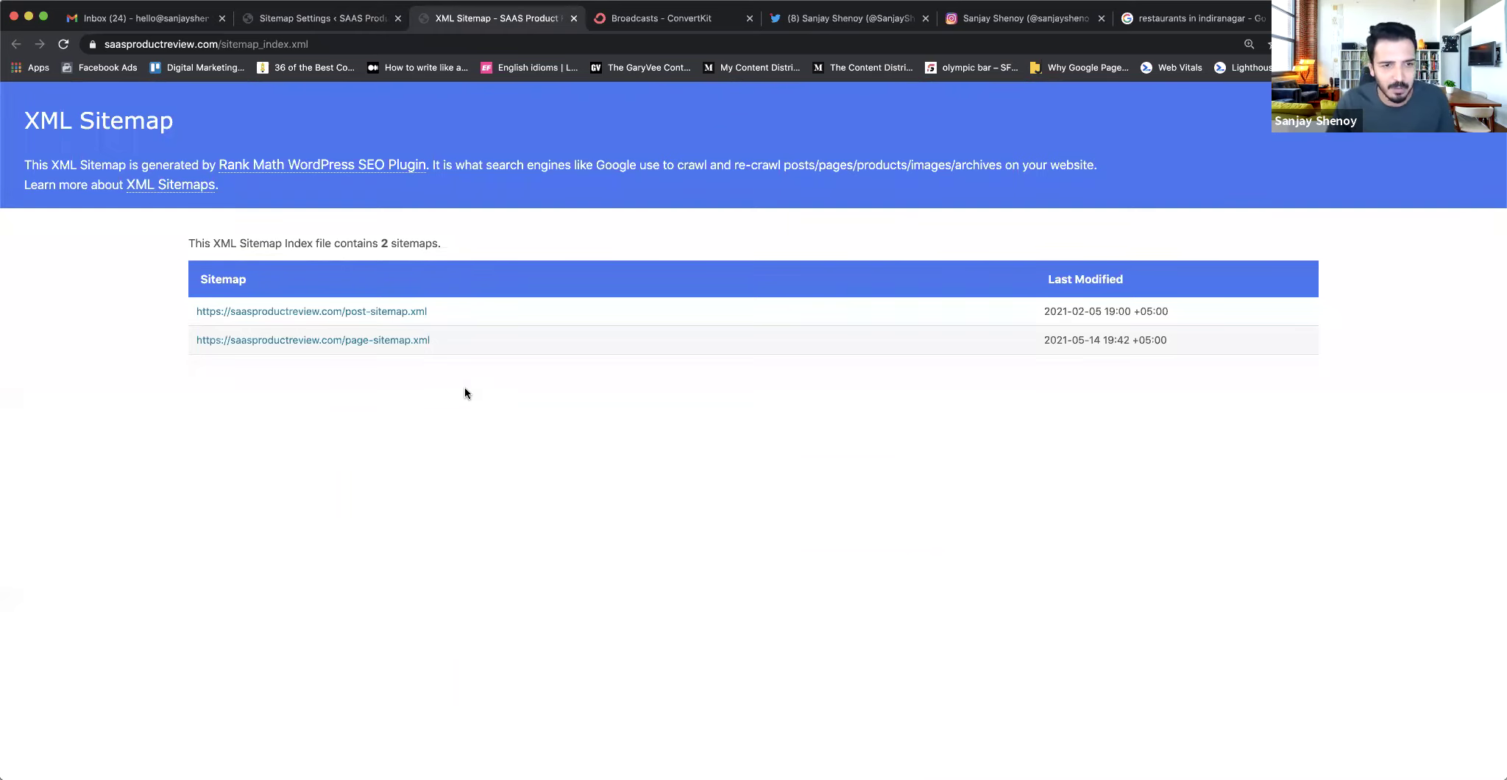
{"action": "left_click", "coordinate": [384, 307]}
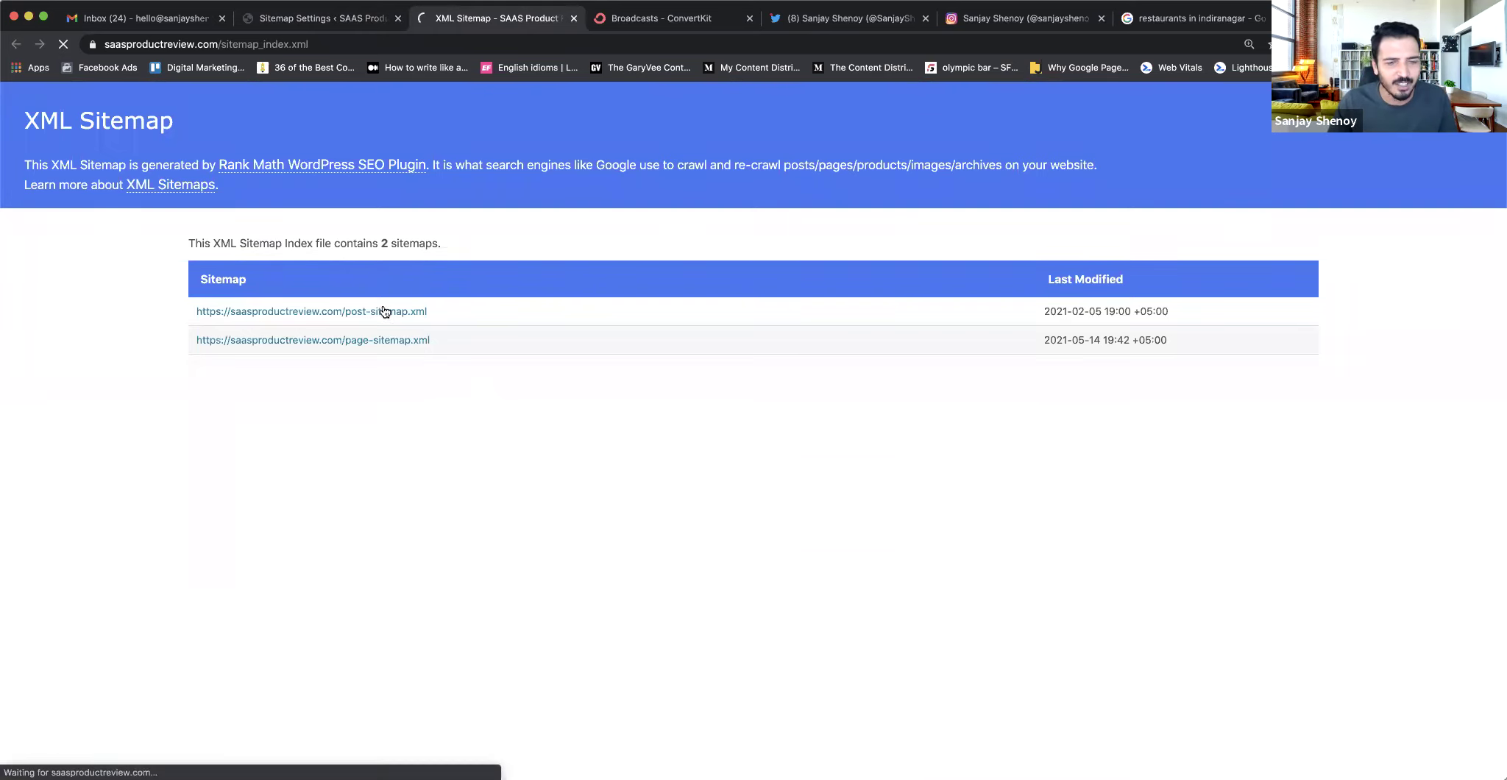
{"action": "left_click", "coordinate": [15, 45]}
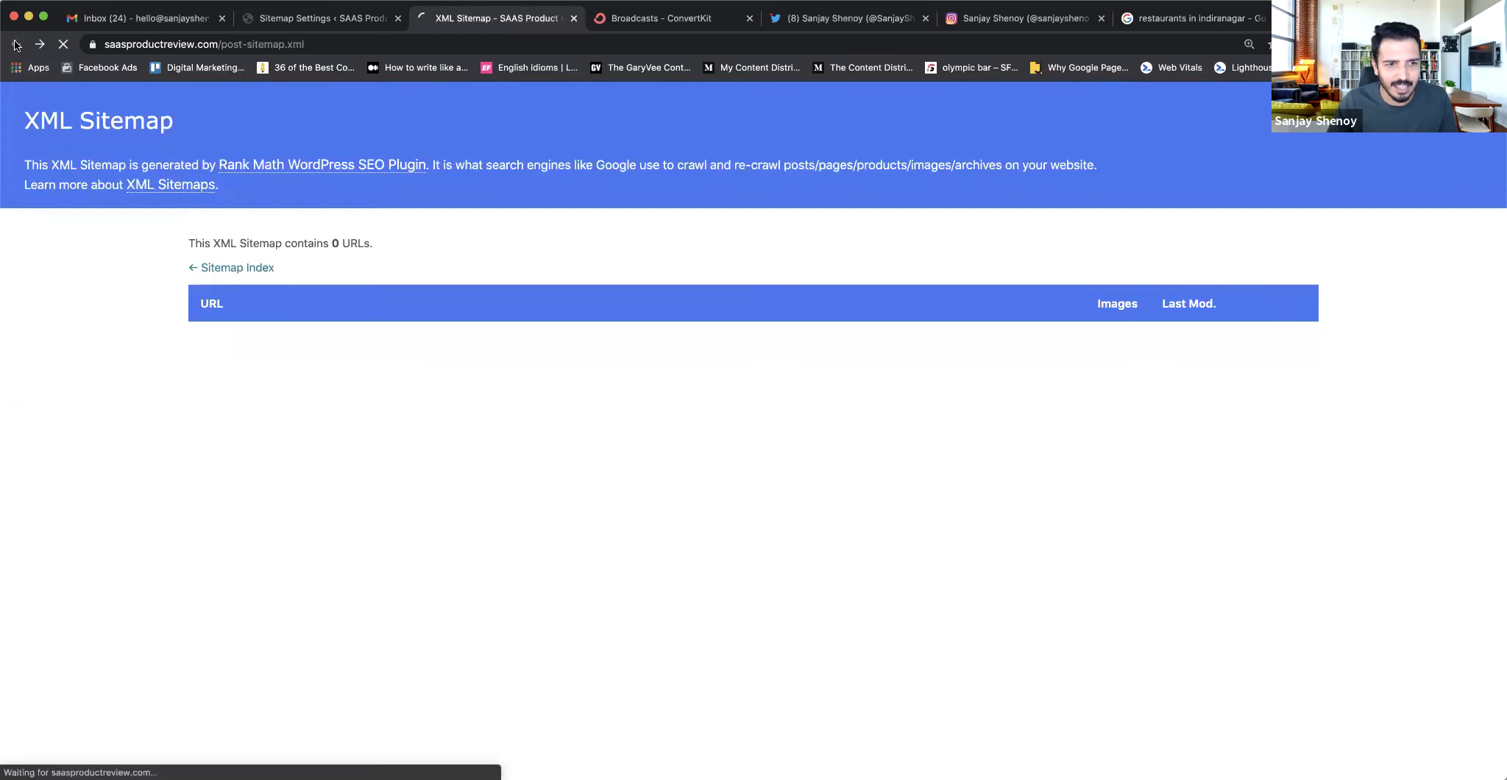
{"action": "left_click", "coordinate": [344, 22]}
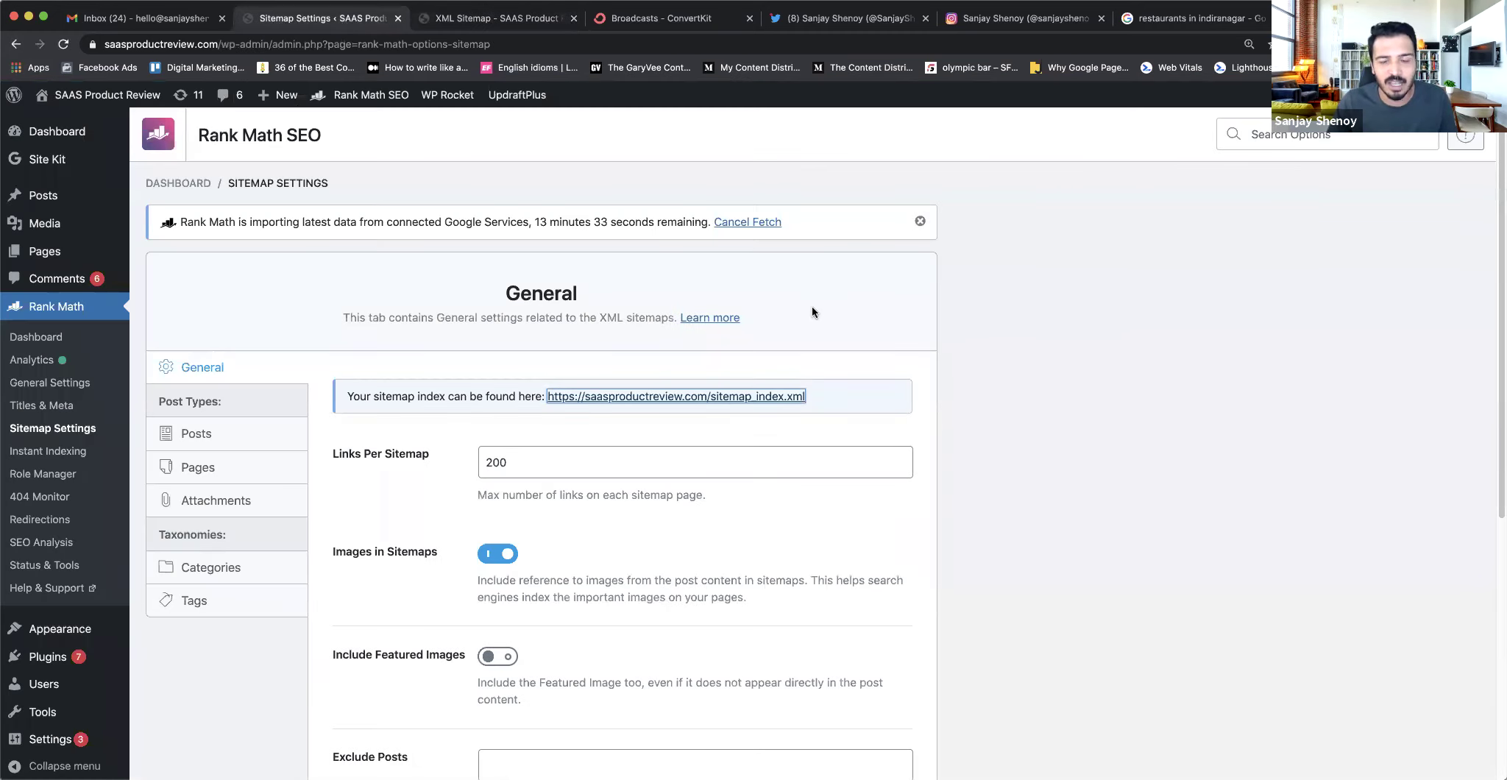
- Review the links per sitemap and images options in the general sitemap settings and enable Include Featured Images
{"action": "left_click", "coordinate": [987, 410]}
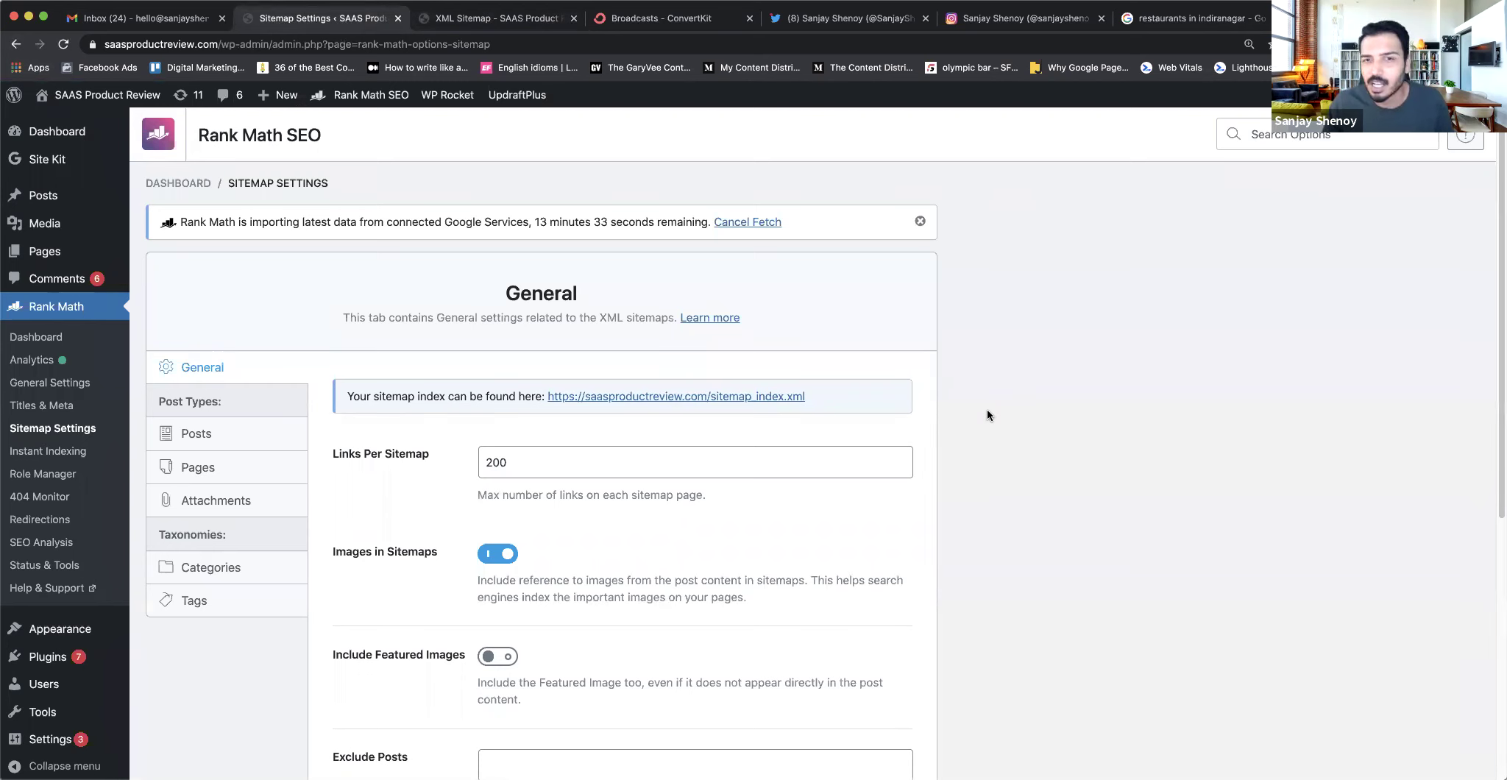
{"action": "scroll", "coordinate": [987, 415], "scroll_direction": "down", "scroll_amount": 4}
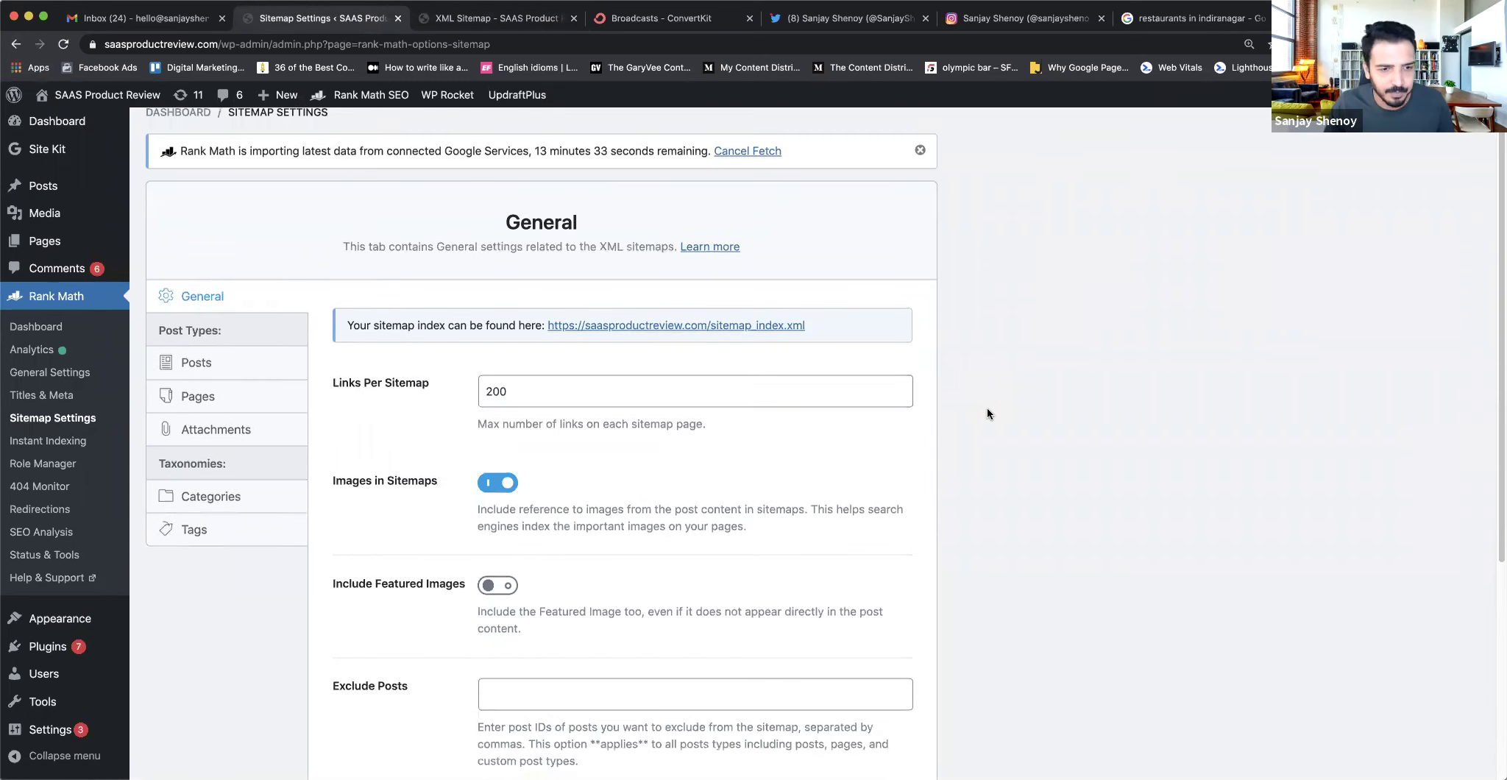
{"action": "scroll", "coordinate": [986, 415], "scroll_direction": "down", "scroll_amount": 1}
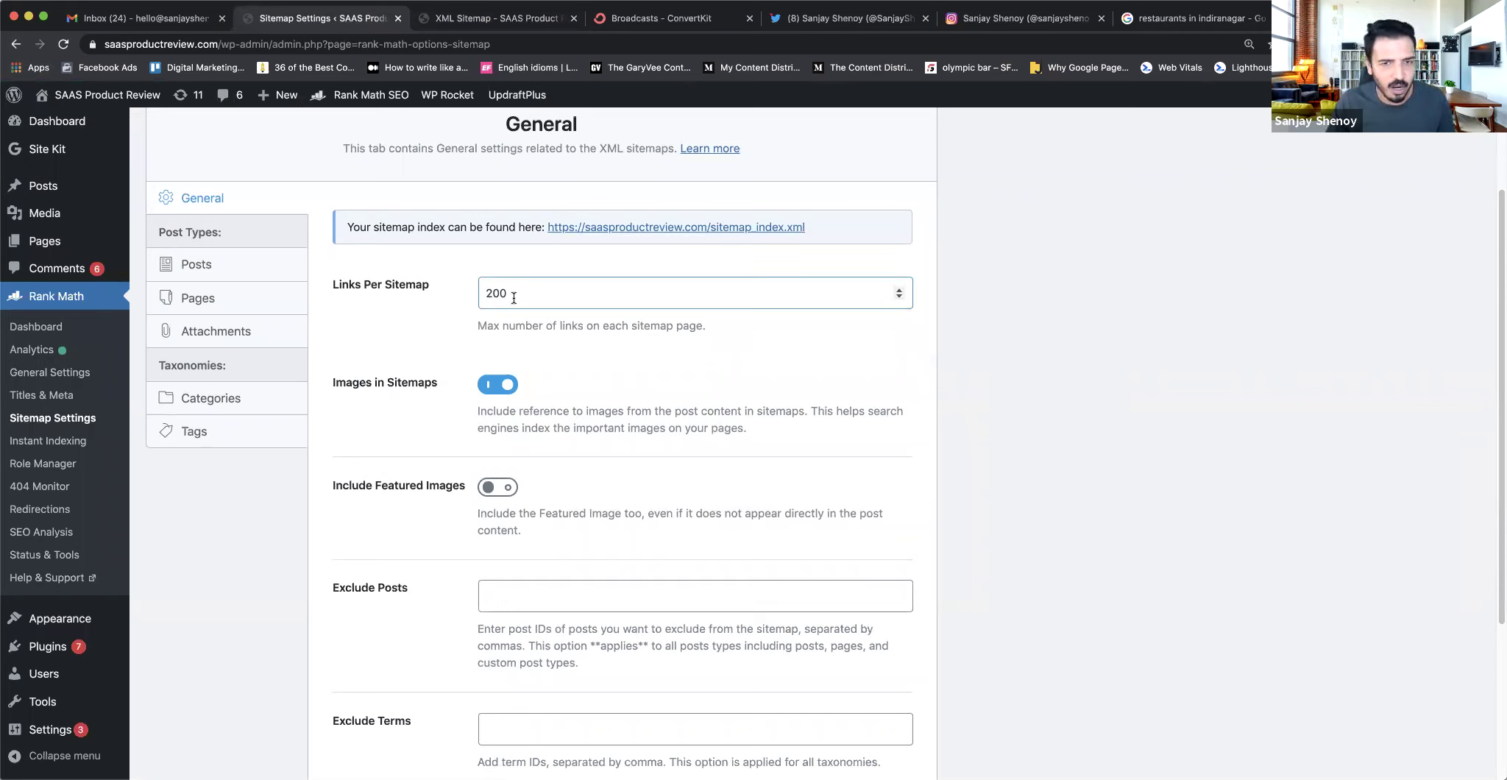
{"action": "scroll", "coordinate": [451, 345], "scroll_direction": "down", "scroll_amount": 1}
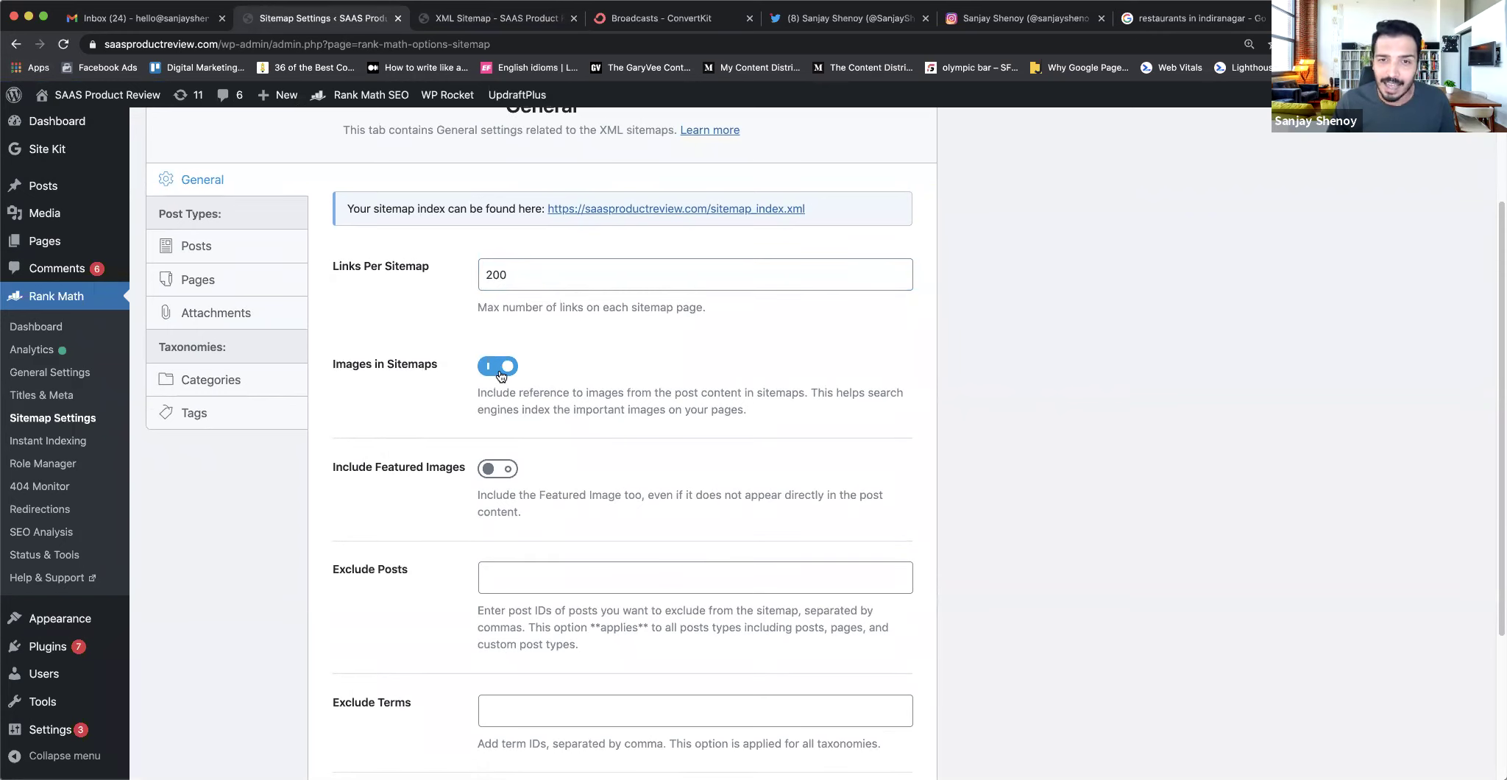
{"action": "scroll", "coordinate": [353, 611], "scroll_direction": "down", "scroll_amount": 3}
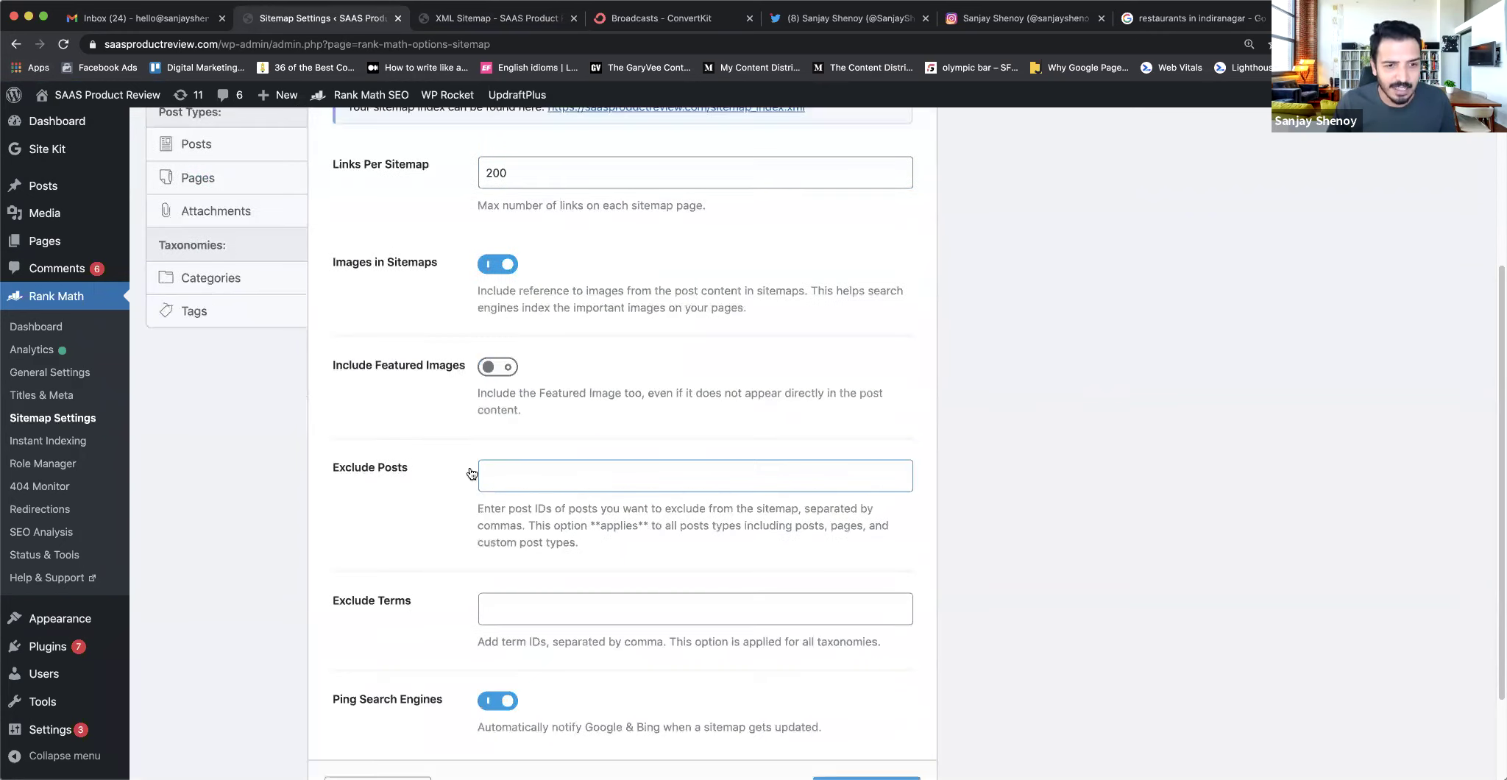
{"action": "left_click", "coordinate": [490, 367]}
- Check the Exclude Posts, Exclude Terms and Ping Search Engines options in the general sitemap settings
{"action": "scroll", "coordinate": [380, 431], "scroll_direction": "down", "scroll_amount": 3}
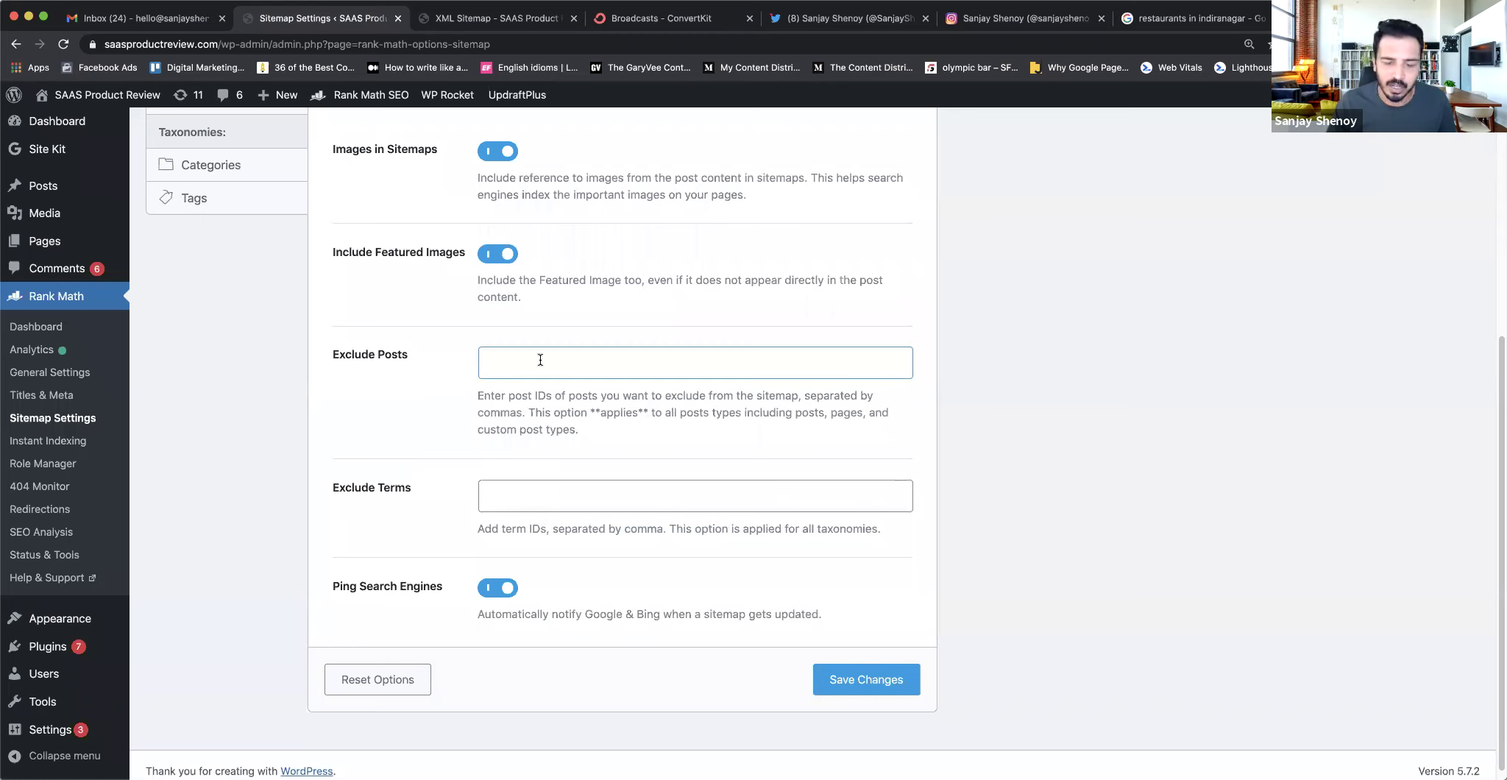
{"action": "scroll", "coordinate": [540, 360], "scroll_direction": "down", "scroll_amount": 1}
{"action": "left_click", "coordinate": [499, 477]}
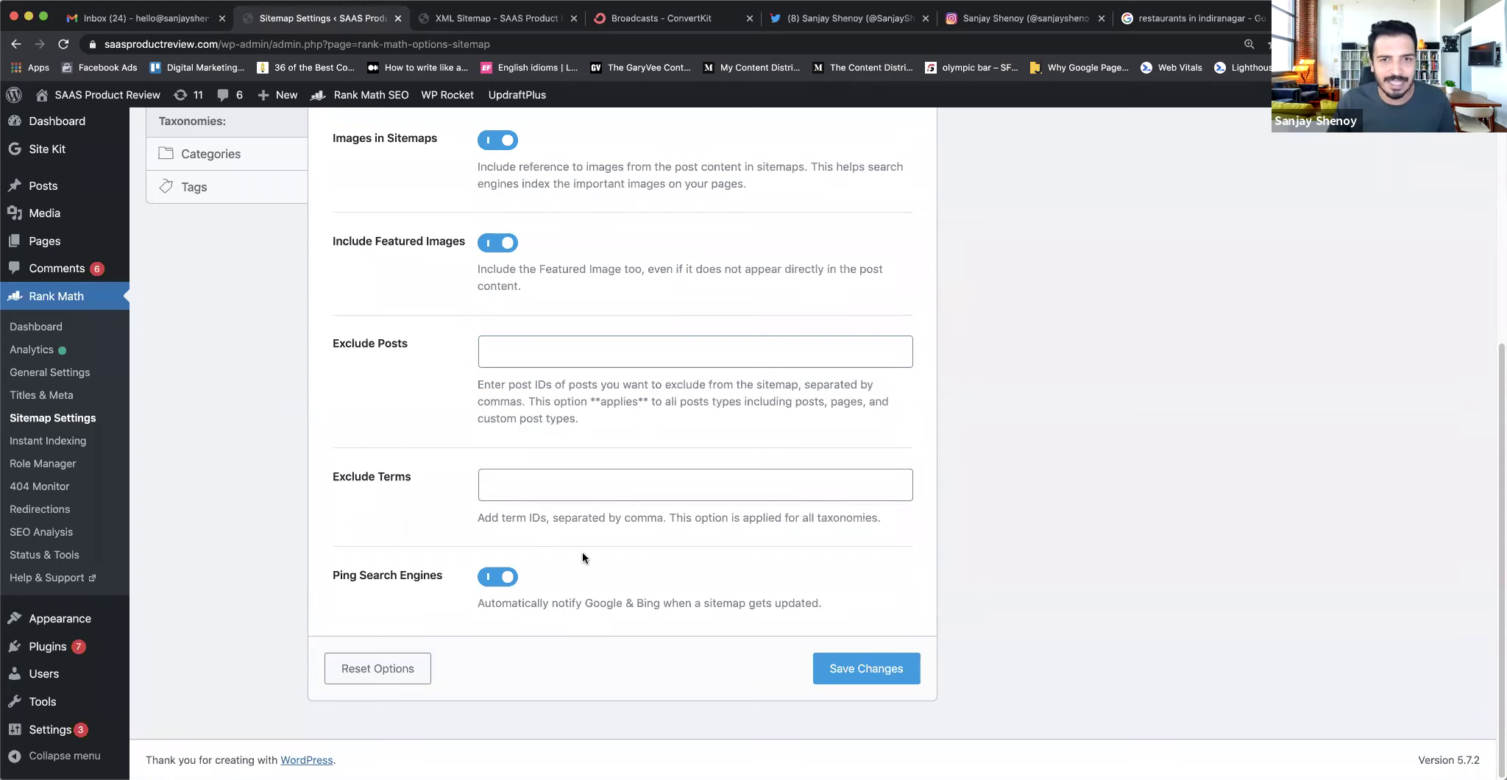
- Review the sitemap inclusion settings for Posts, Pages, Attachments, Categories and Tags
{"action": "scroll", "coordinate": [579, 533], "scroll_direction": "up", "scroll_amount": 10}
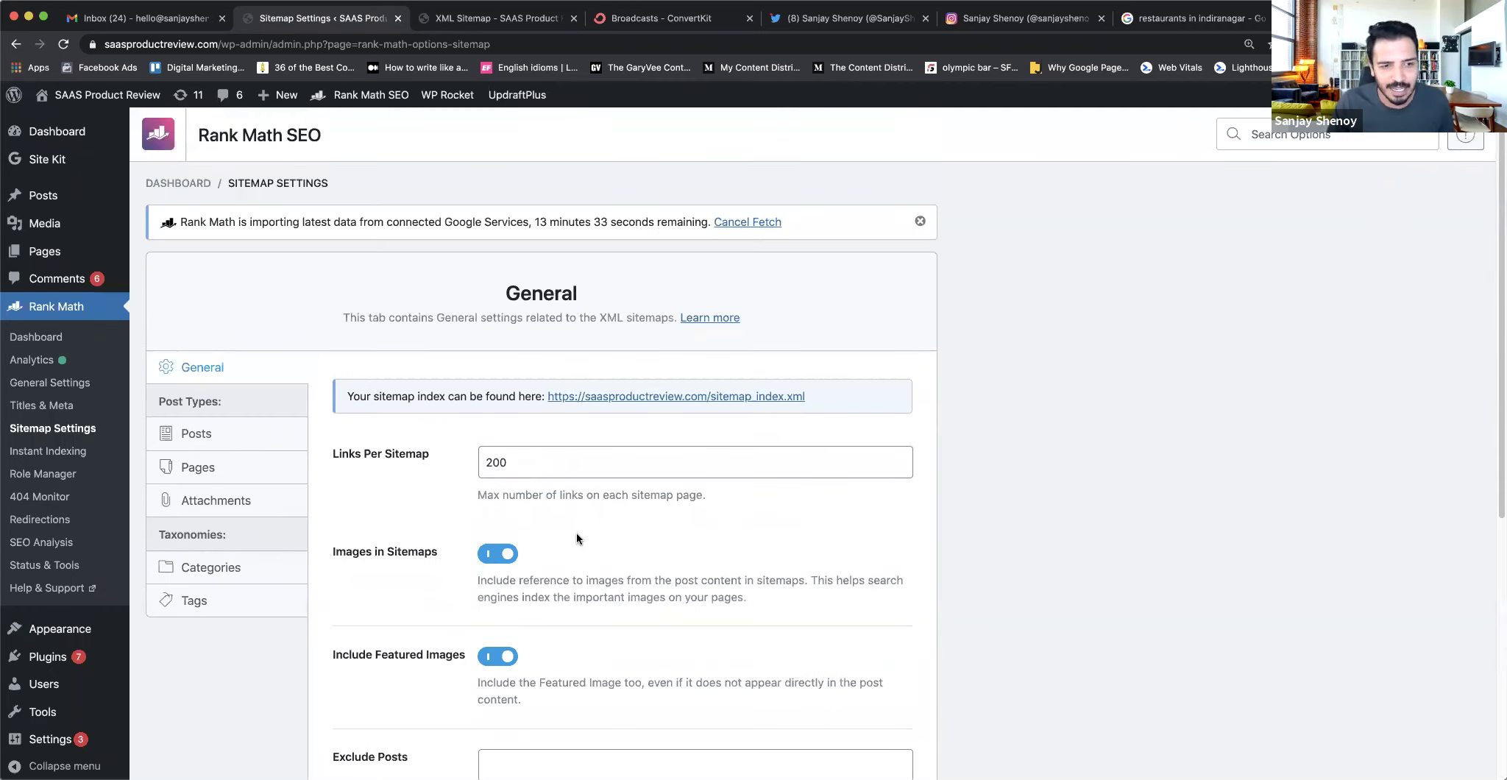
{"action": "scroll", "coordinate": [575, 538], "scroll_direction": "down", "scroll_amount": 5}
{"action": "scroll", "coordinate": [575, 541], "scroll_direction": "up", "scroll_amount": 4}
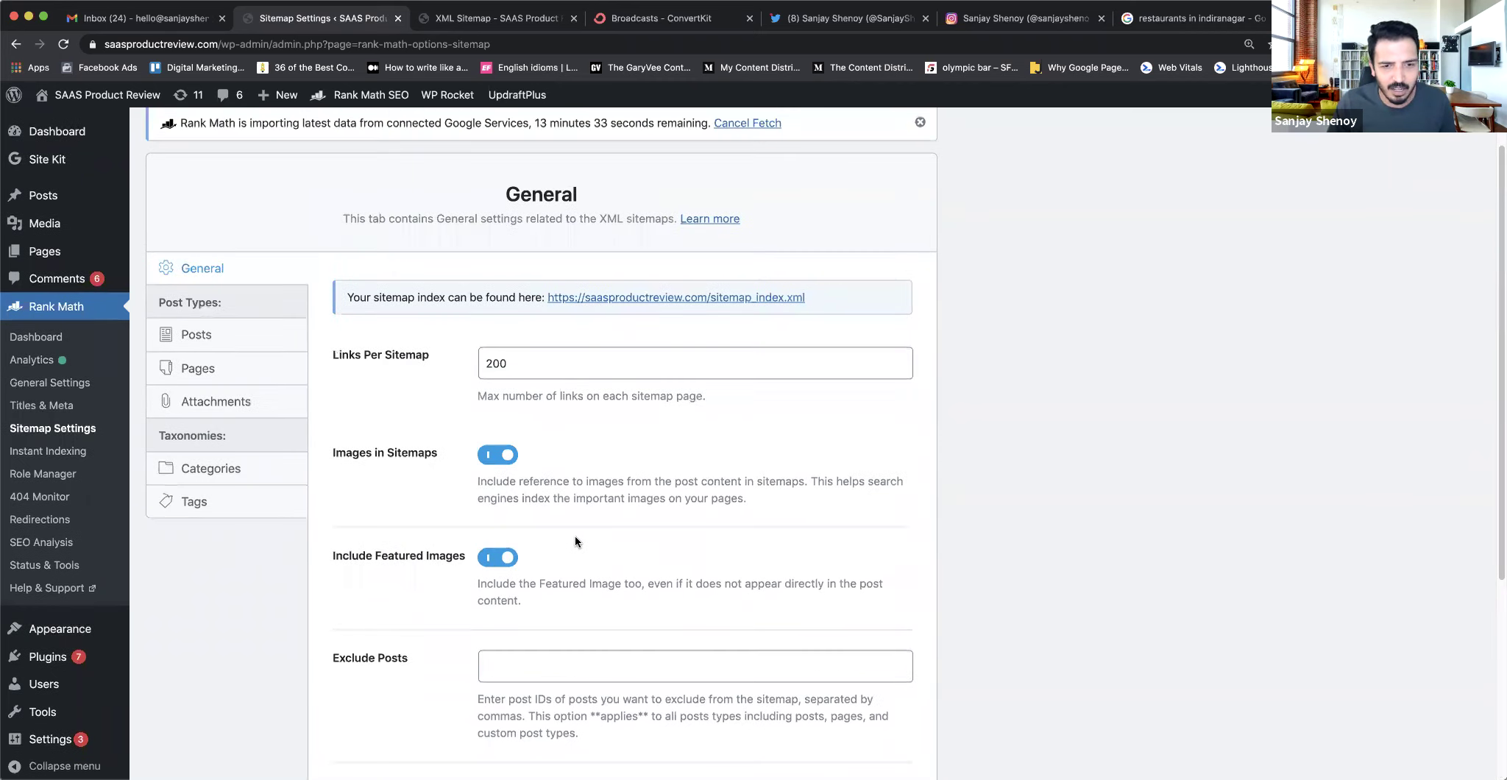
{"action": "left_click", "coordinate": [208, 335]}
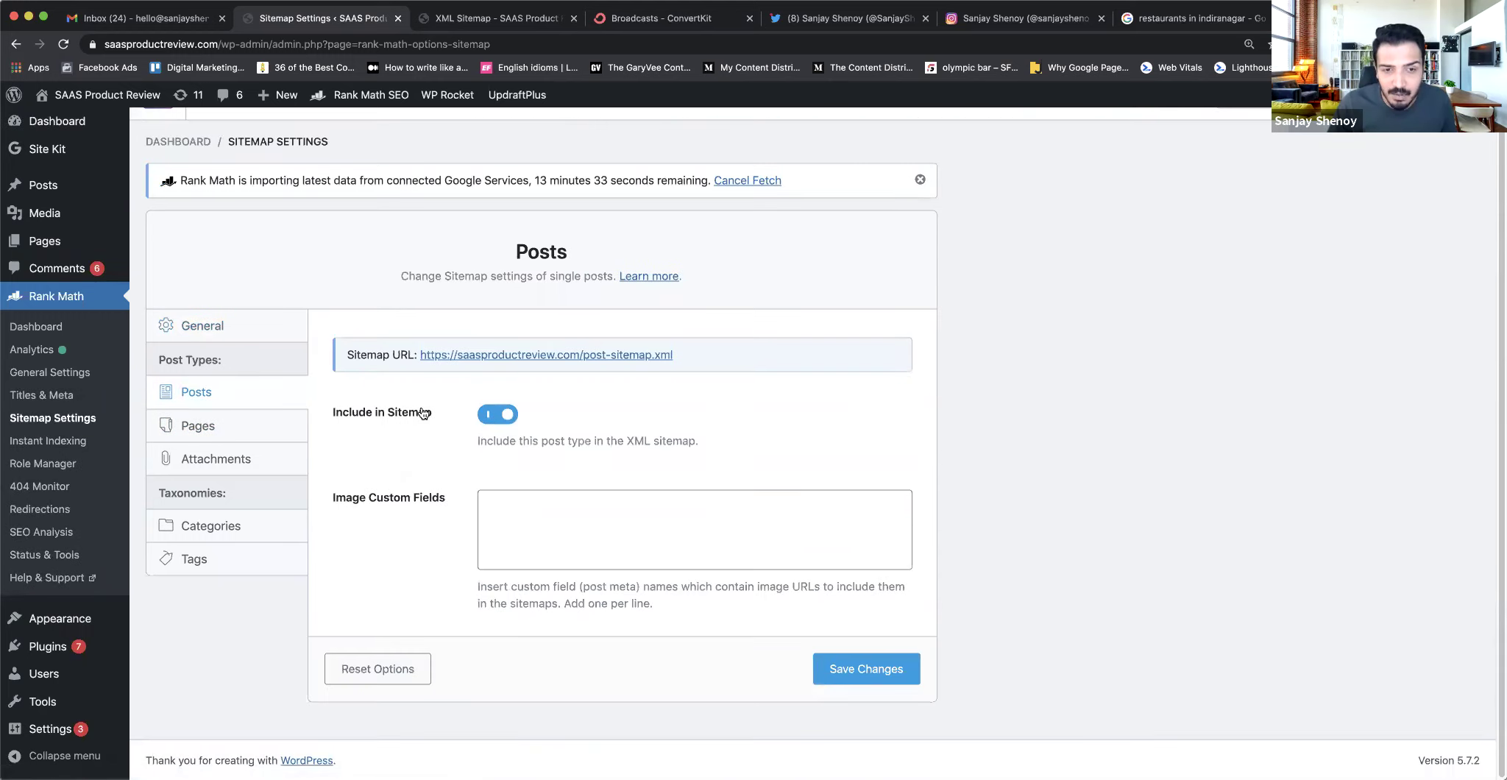
{"action": "left_click", "coordinate": [211, 439]}
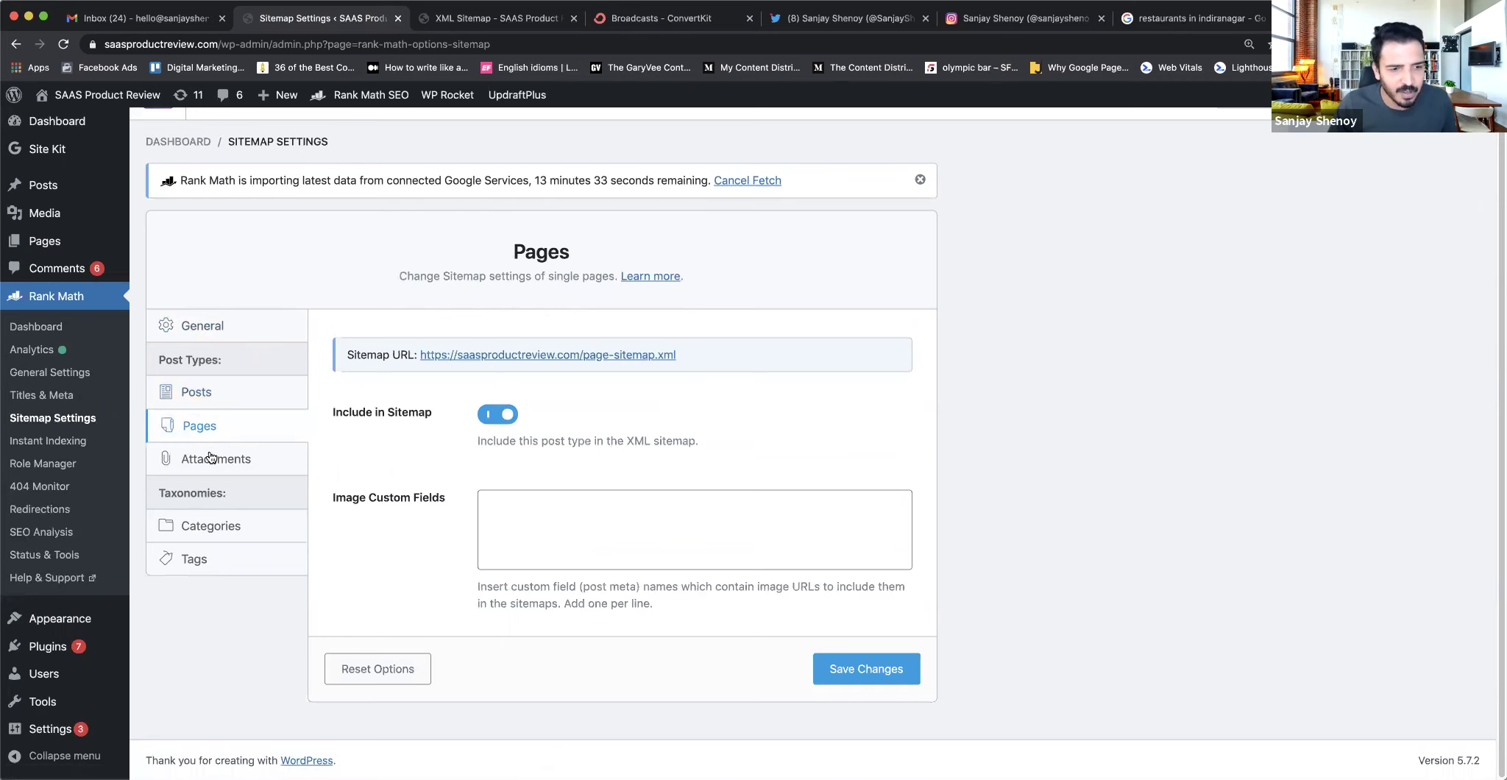
{"action": "left_click", "coordinate": [211, 458]}
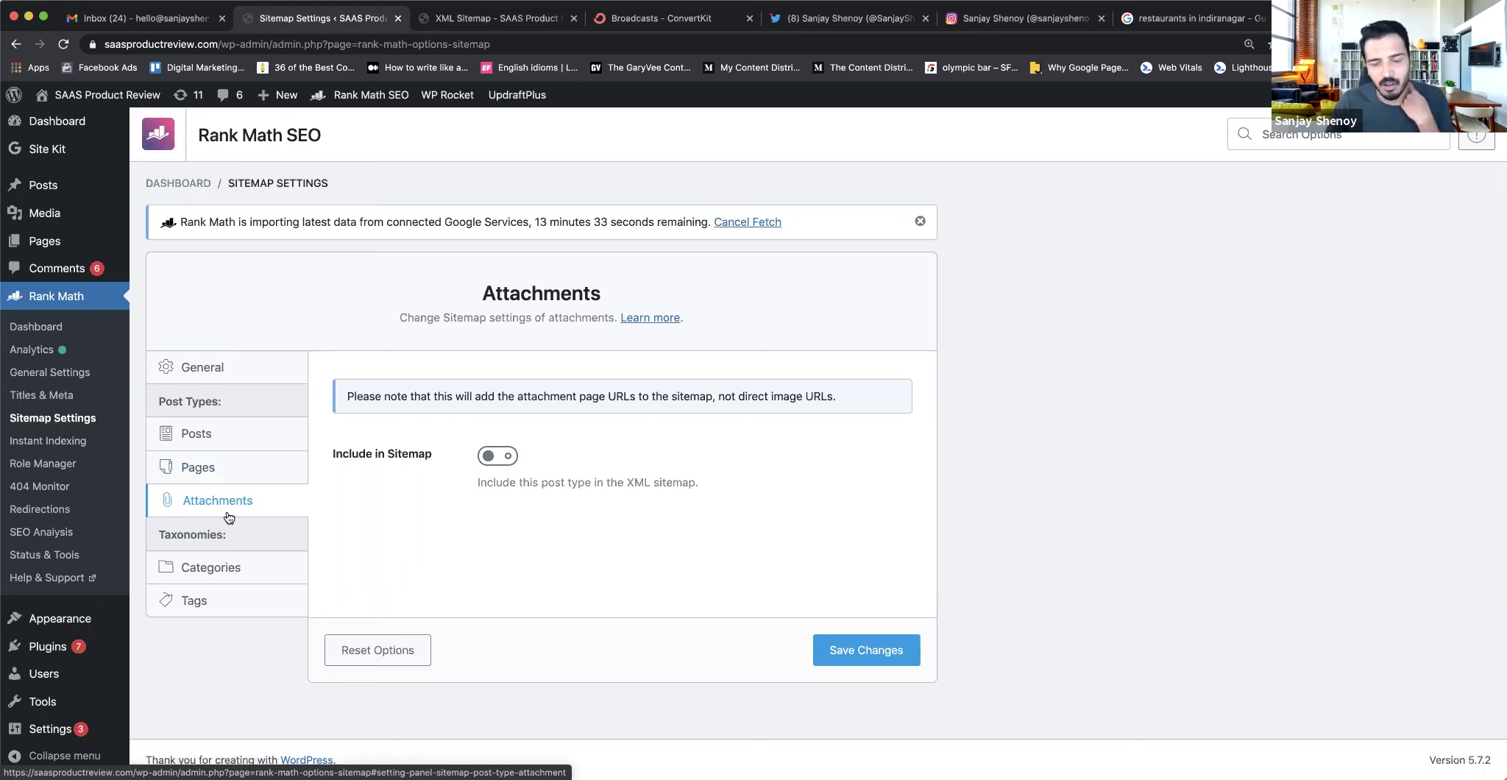
{"action": "left_click", "coordinate": [234, 571]}
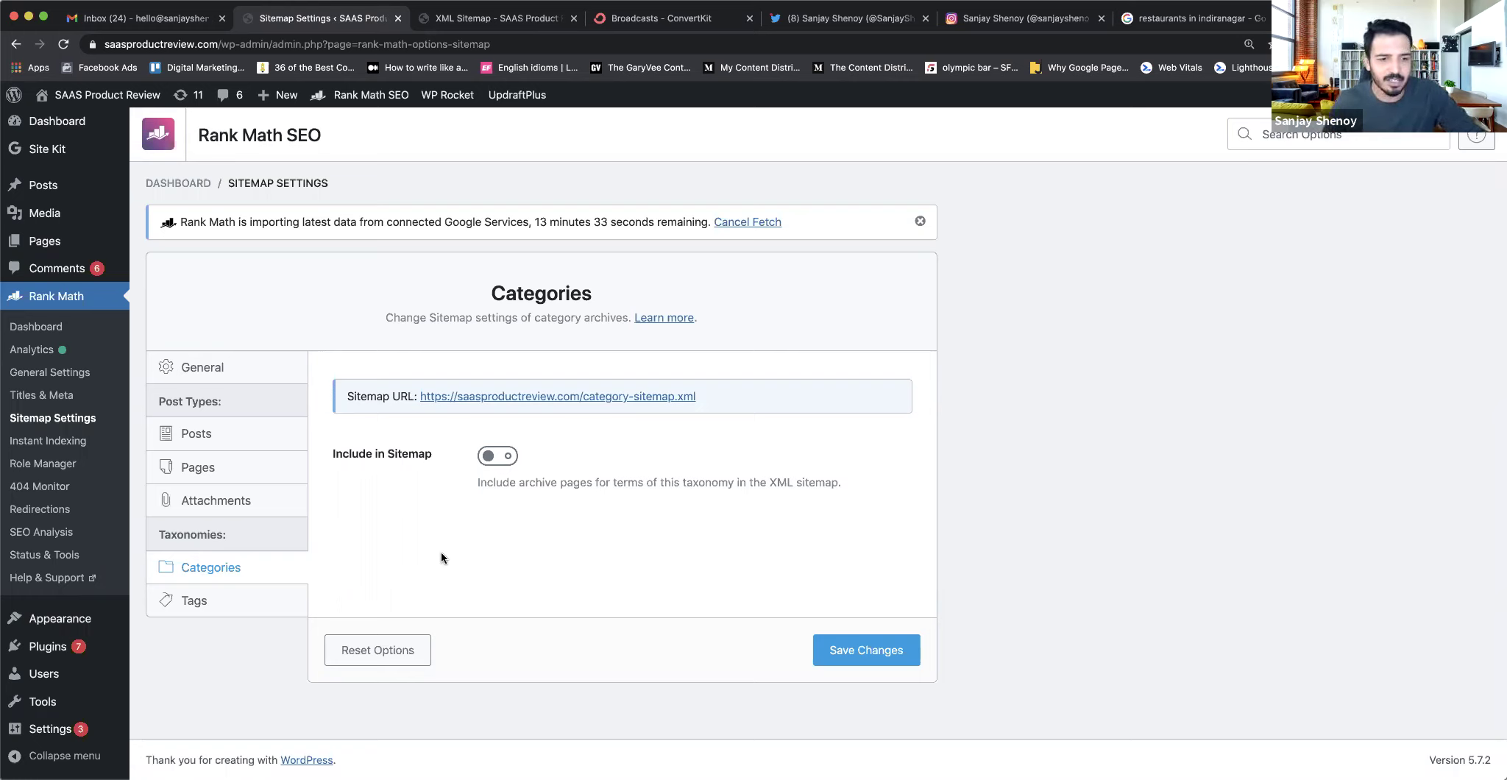
{"action": "left_click", "coordinate": [195, 601]}
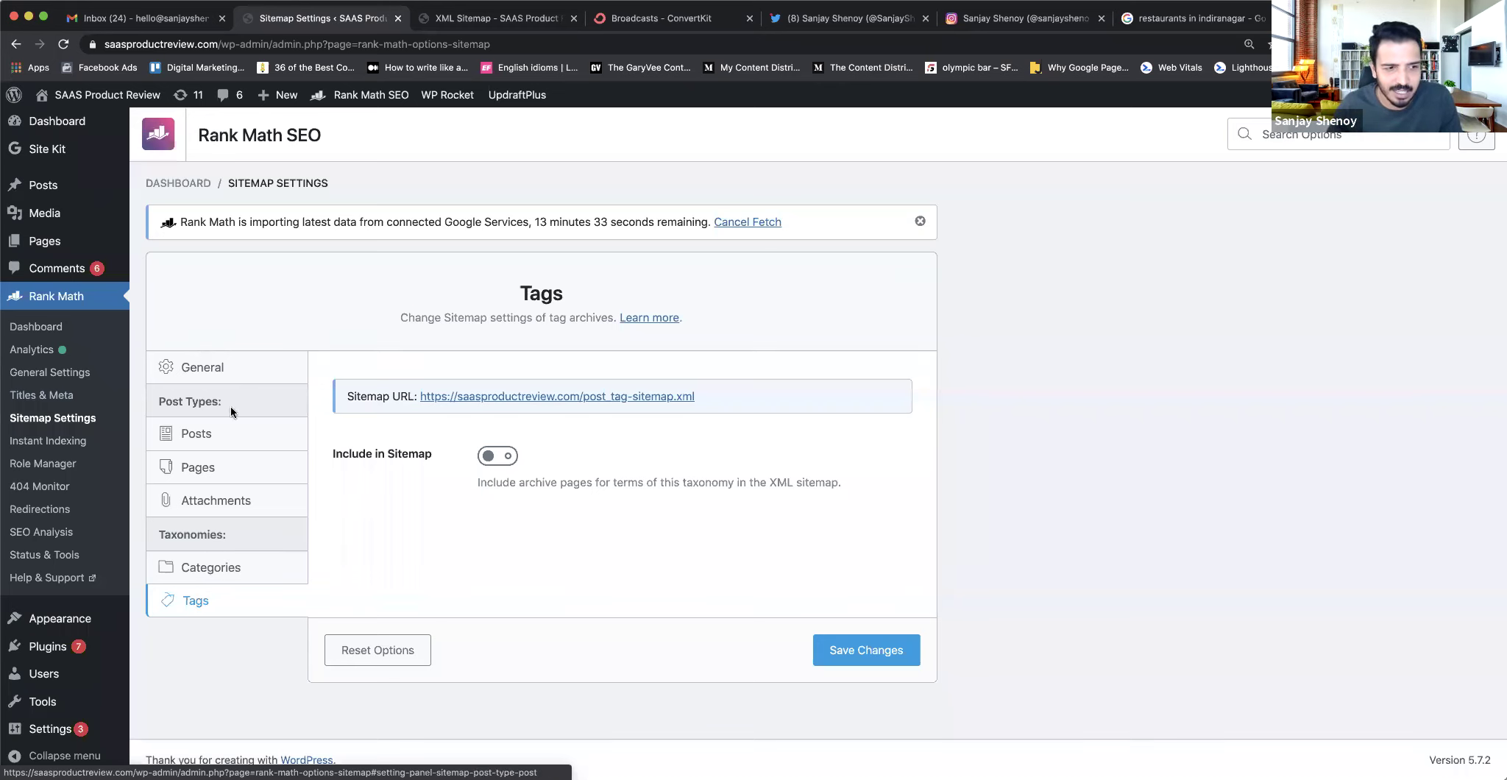
- Stay on the Sitemap Settings page and save its changed settings
{"action": "left_click", "coordinate": [48, 440]}
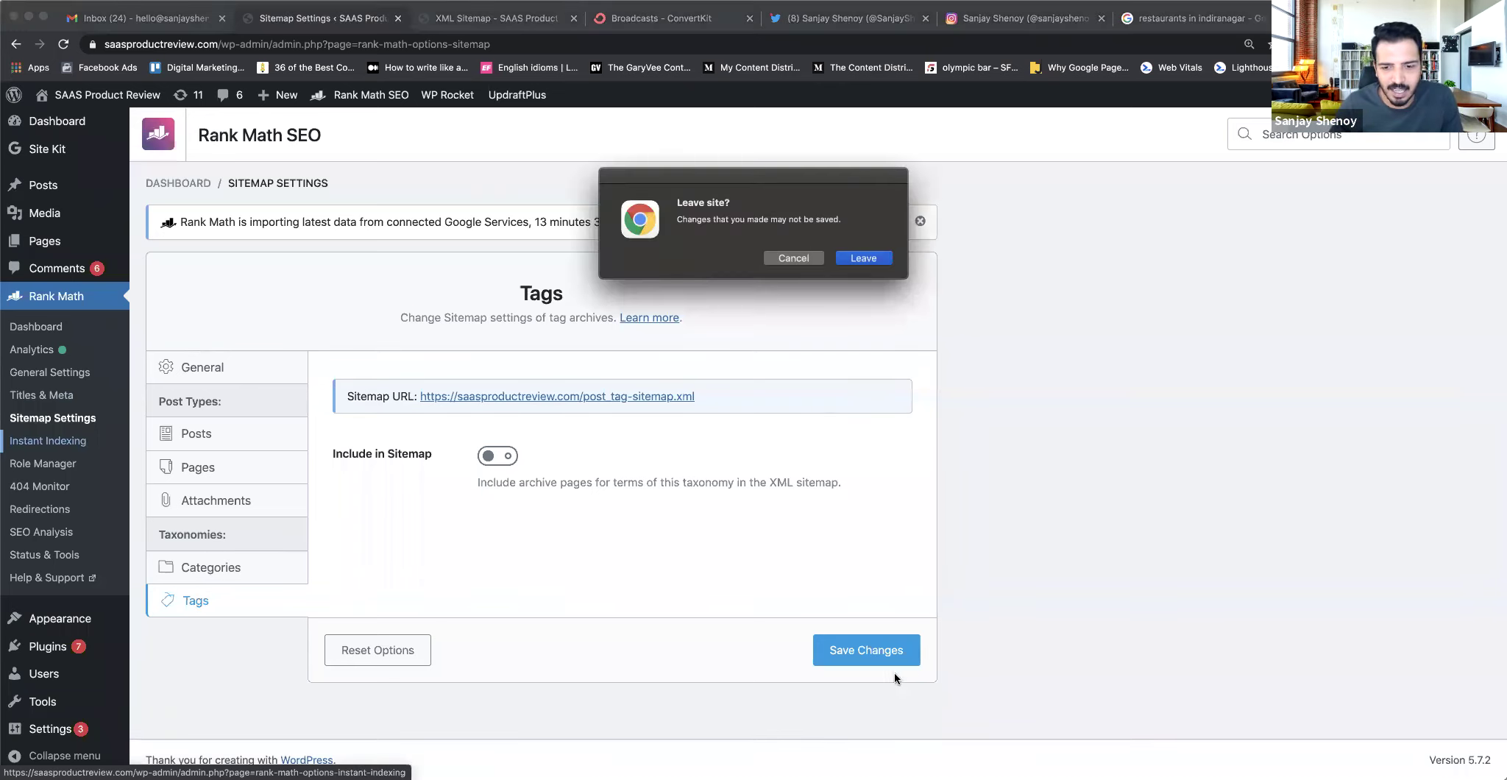
{"action": "left_click", "coordinate": [810, 259]}
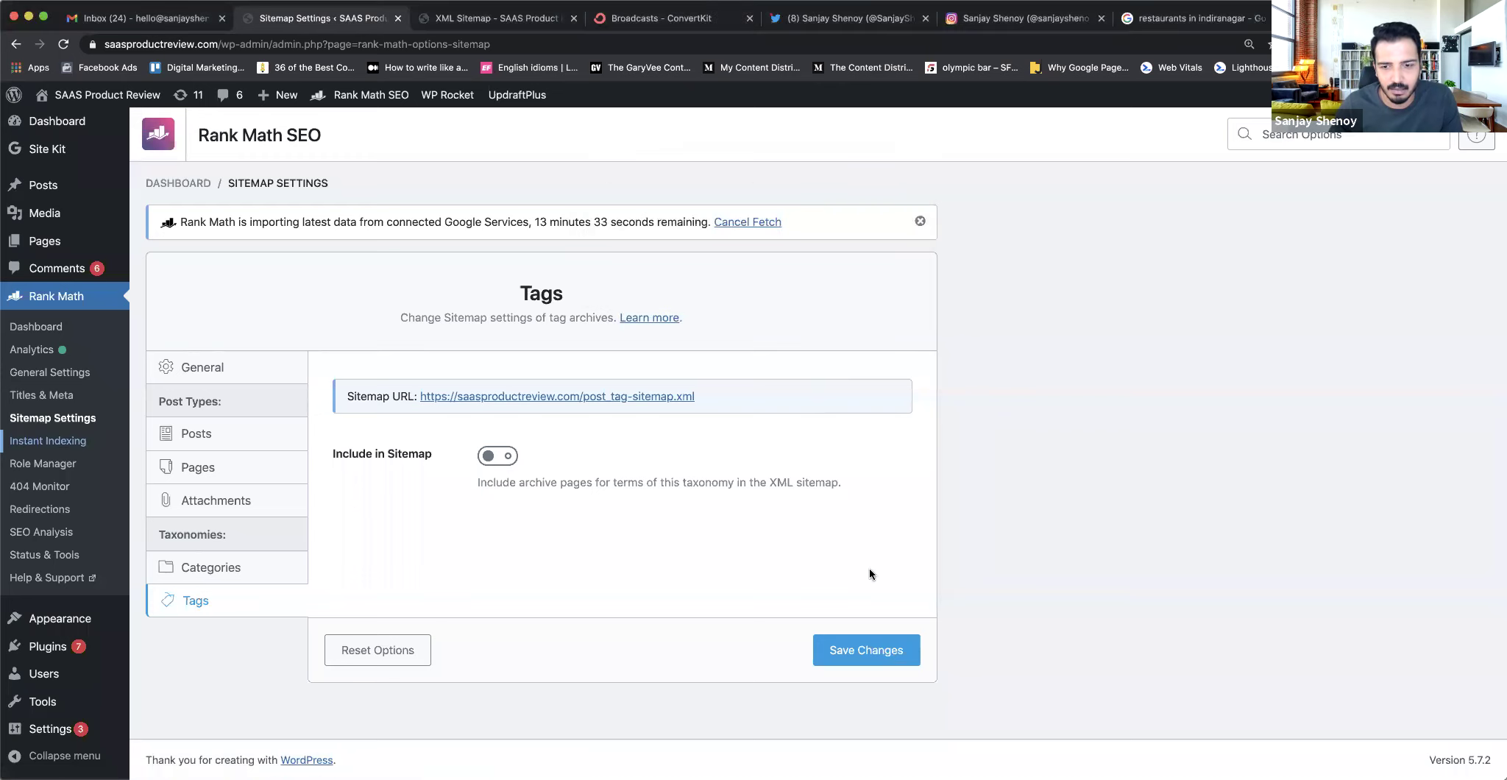
{"action": "left_click", "coordinate": [876, 657]}
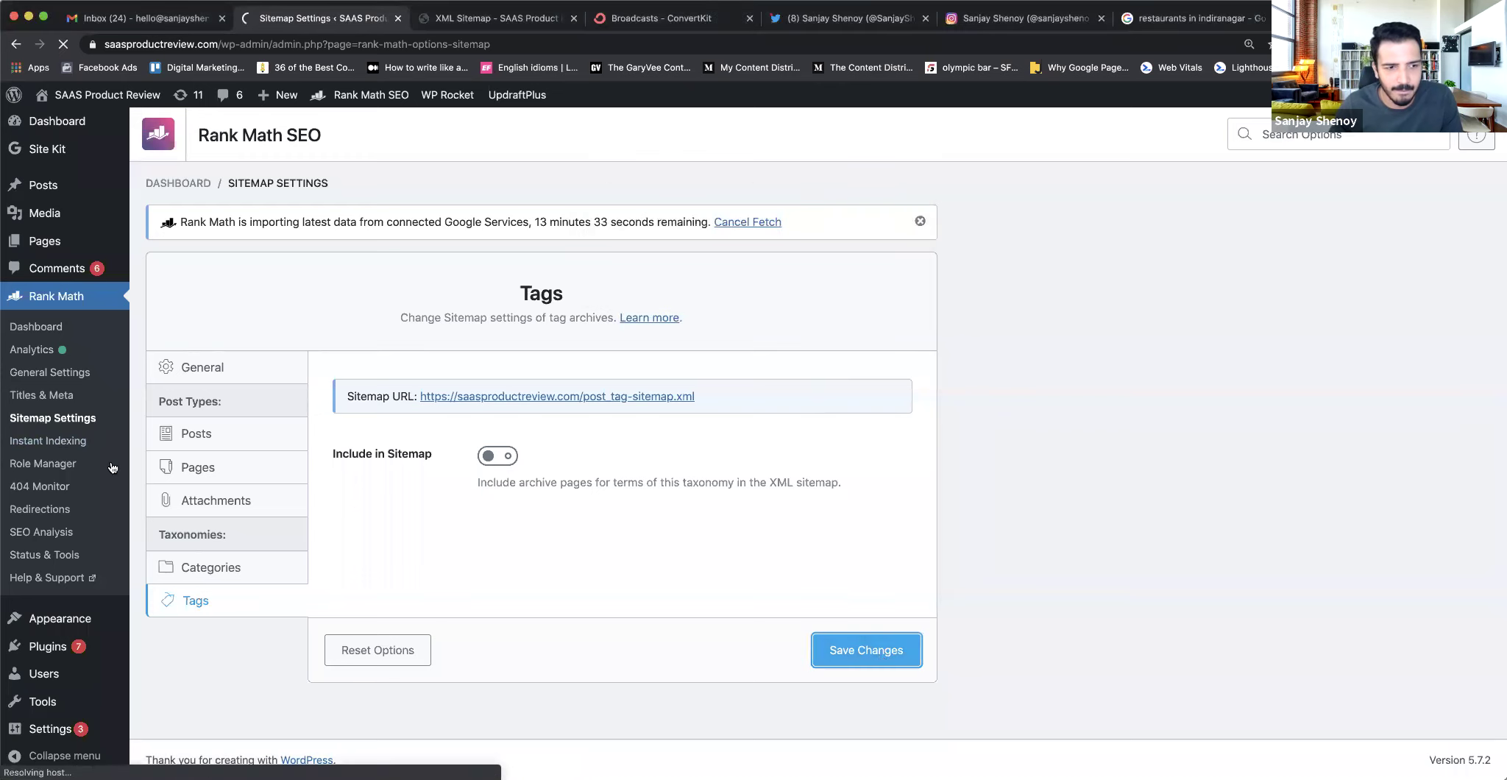
- Review the Instant Indexing settings and the Role Manager permissions for each user role
{"action": "left_click", "coordinate": [33, 440]}
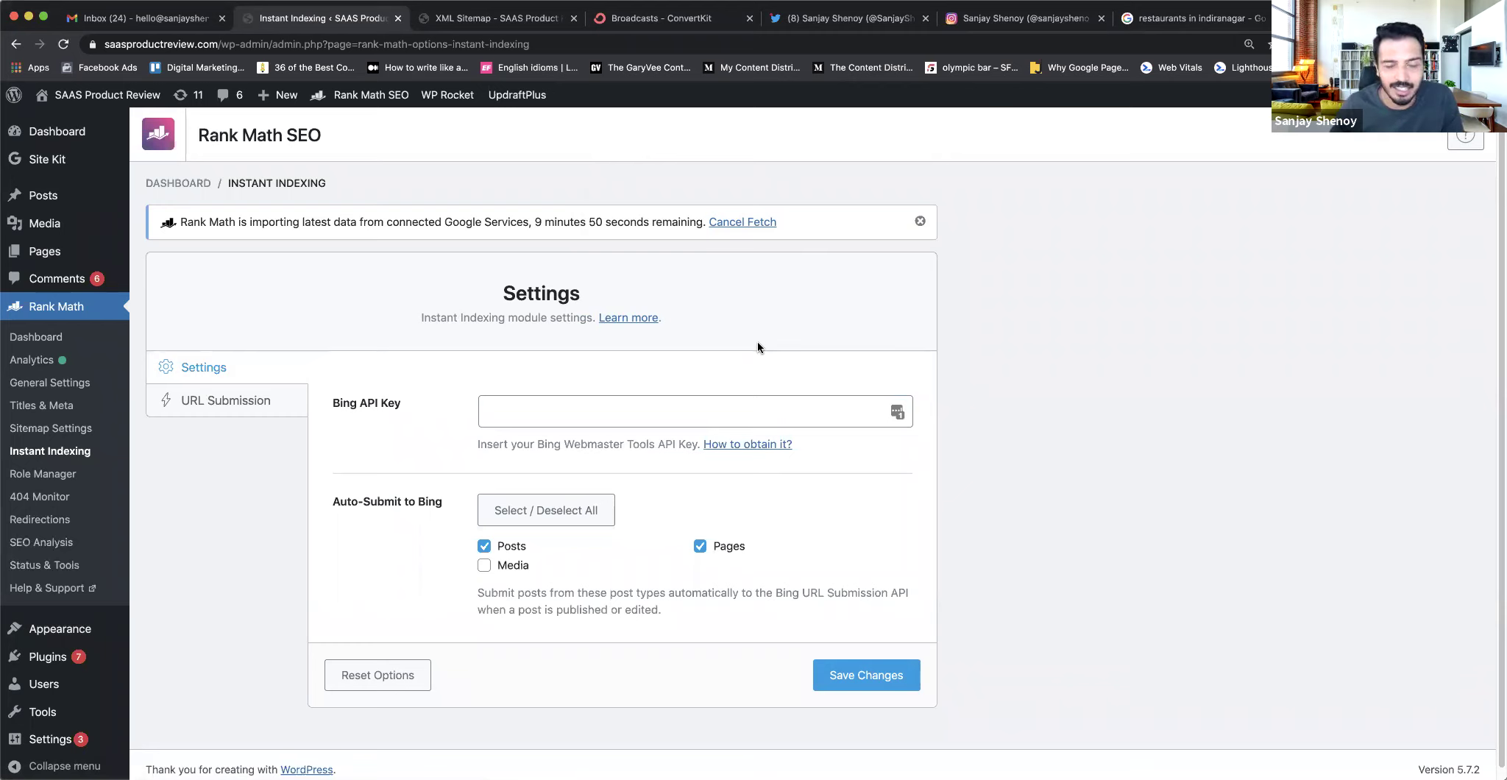
{"action": "left_click", "coordinate": [58, 482]}
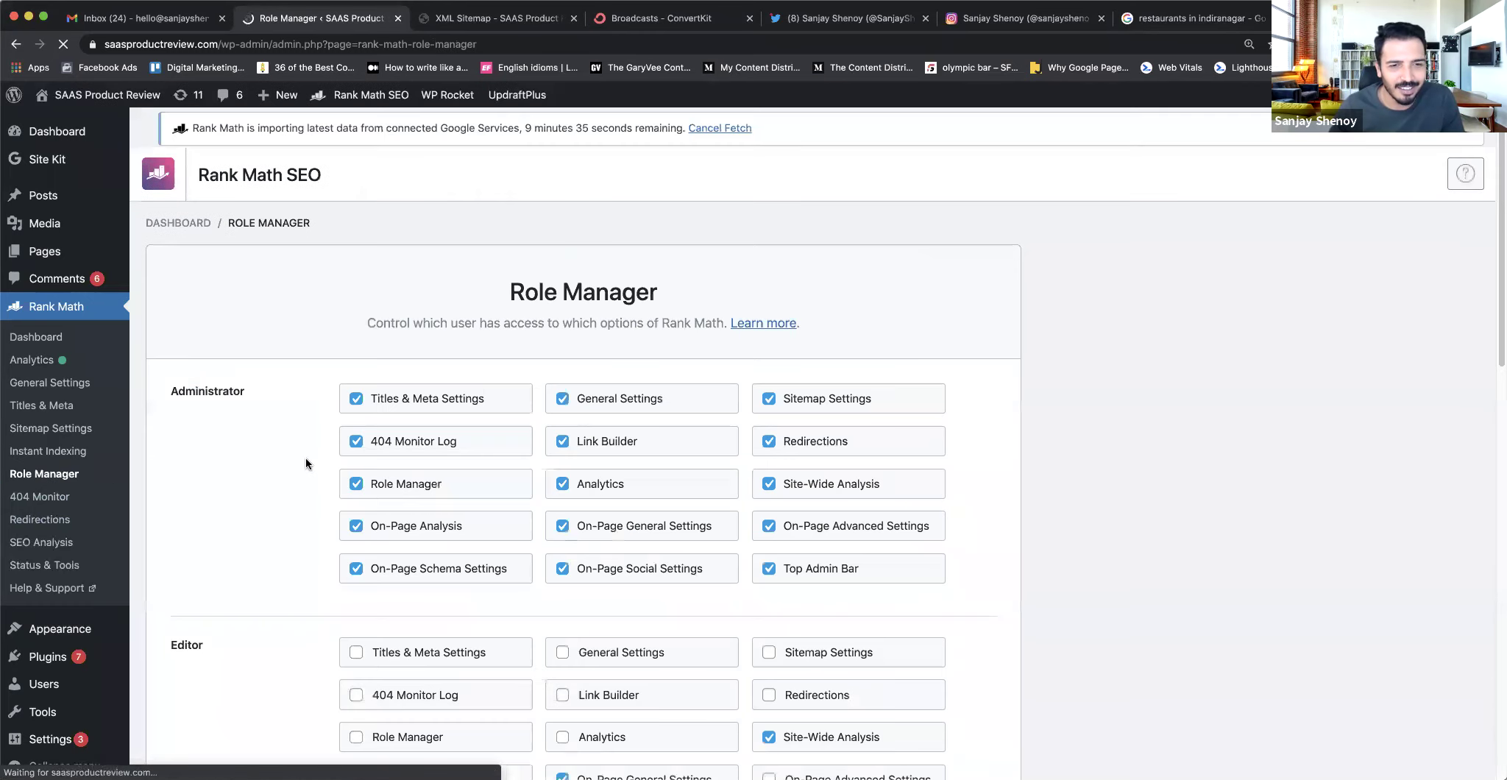
{"action": "scroll", "coordinate": [306, 461], "scroll_direction": "down", "scroll_amount": 9}
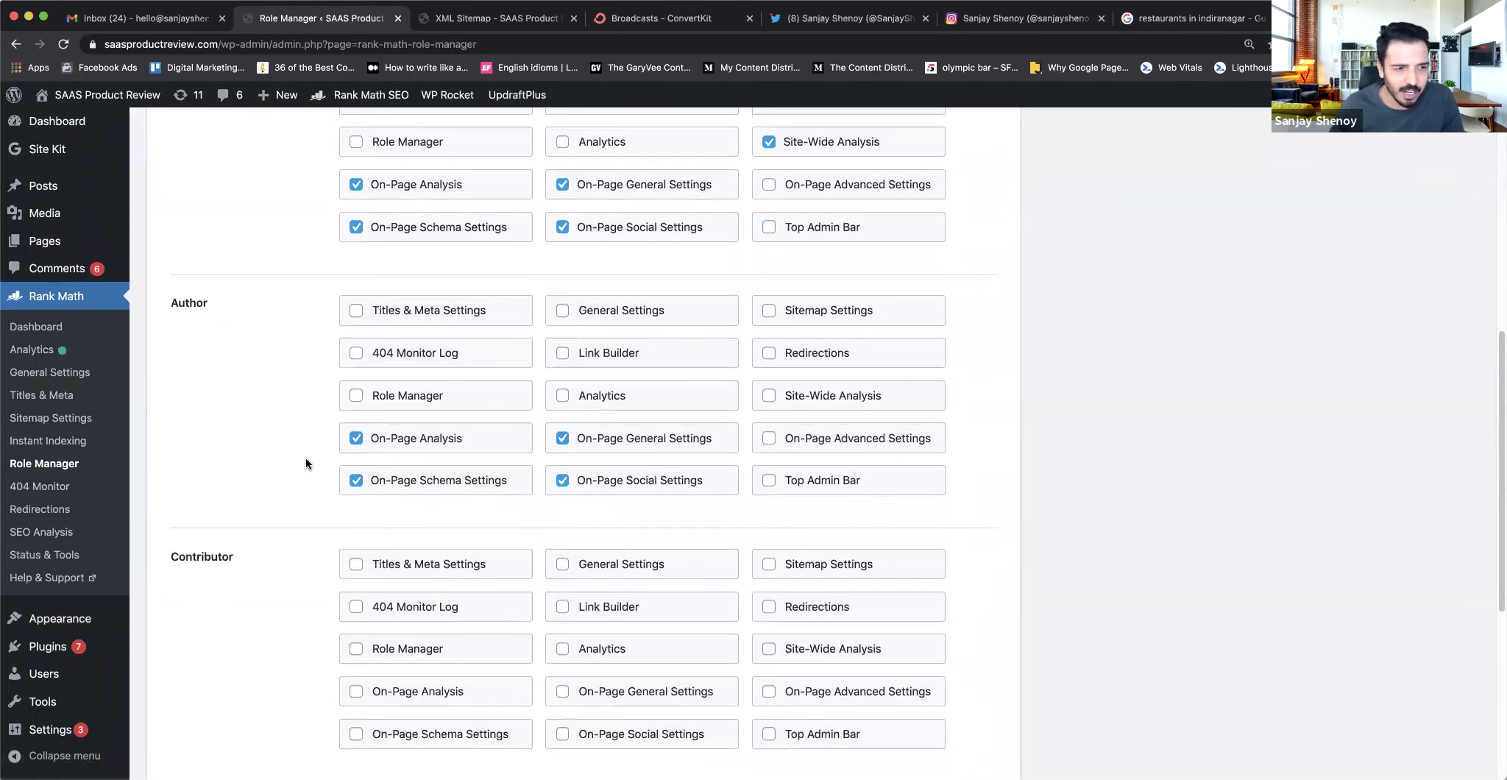
{"action": "scroll", "coordinate": [306, 461], "scroll_direction": "down", "scroll_amount": 5}
{"action": "scroll", "coordinate": [306, 462], "scroll_direction": "up", "scroll_amount": 10}
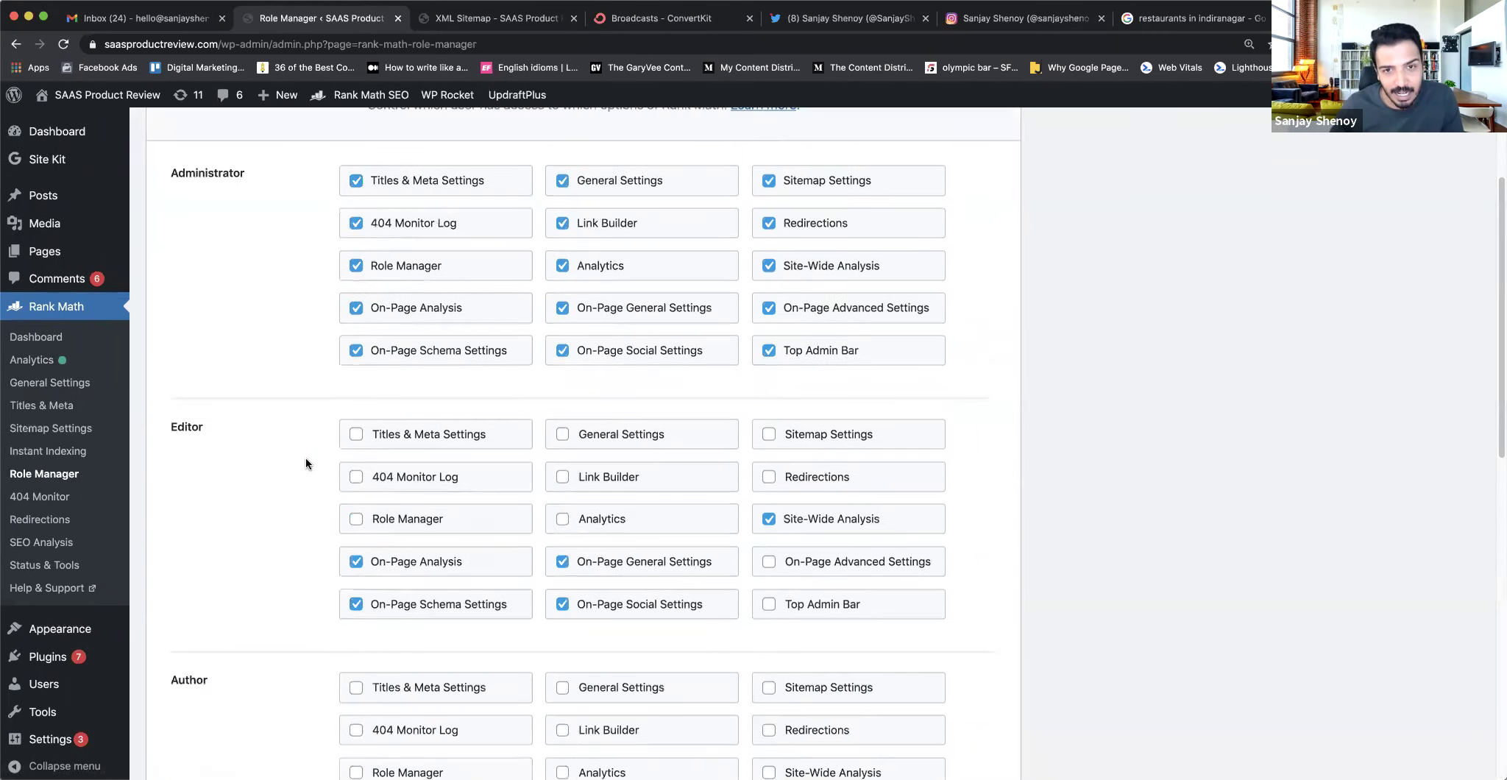
- Check the 404 Monitor log and start a redirection for its what-is-a-dishwasher entry
{"action": "left_click", "coordinate": [39, 497]}
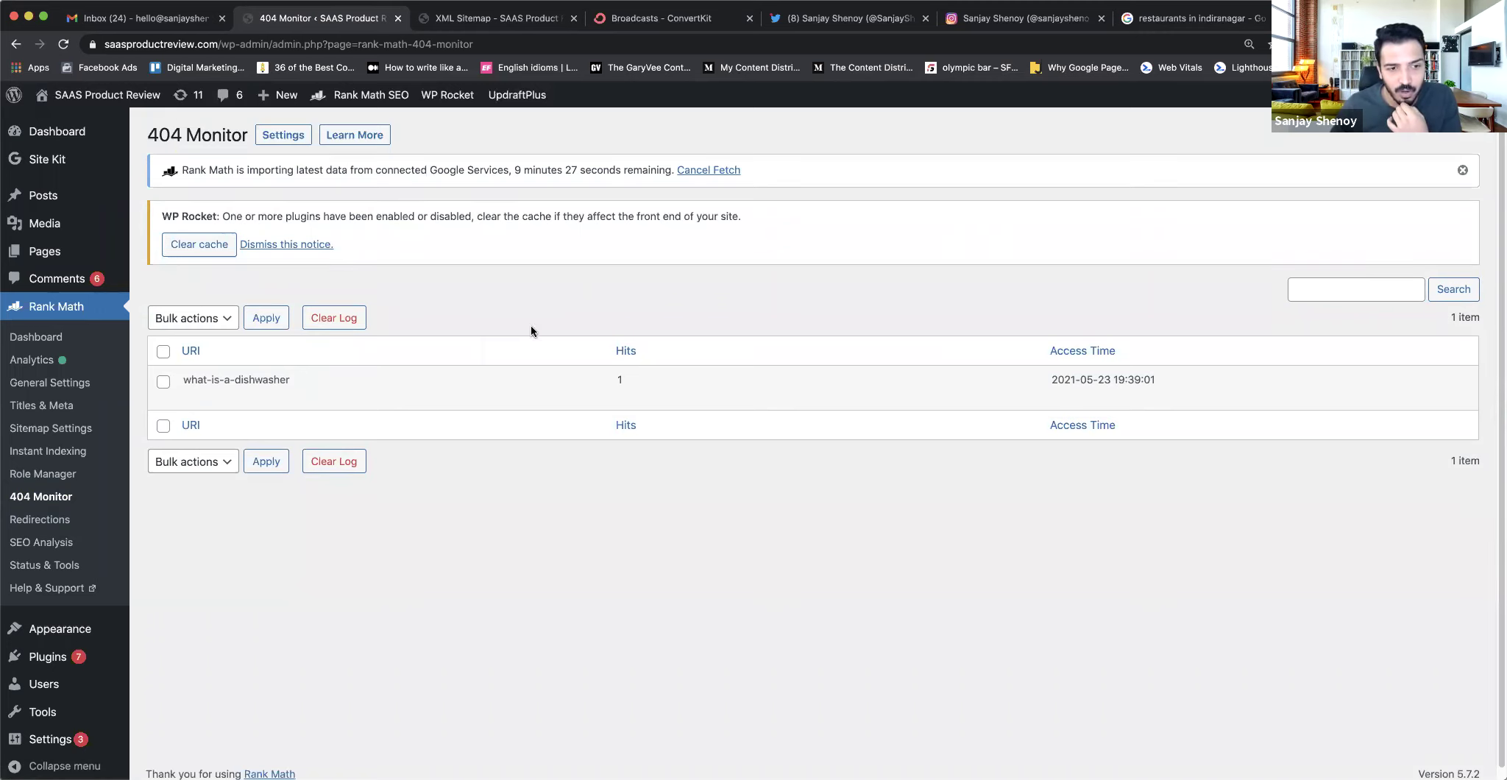
{"action": "mouse_move", "coordinate": [580, 398]}
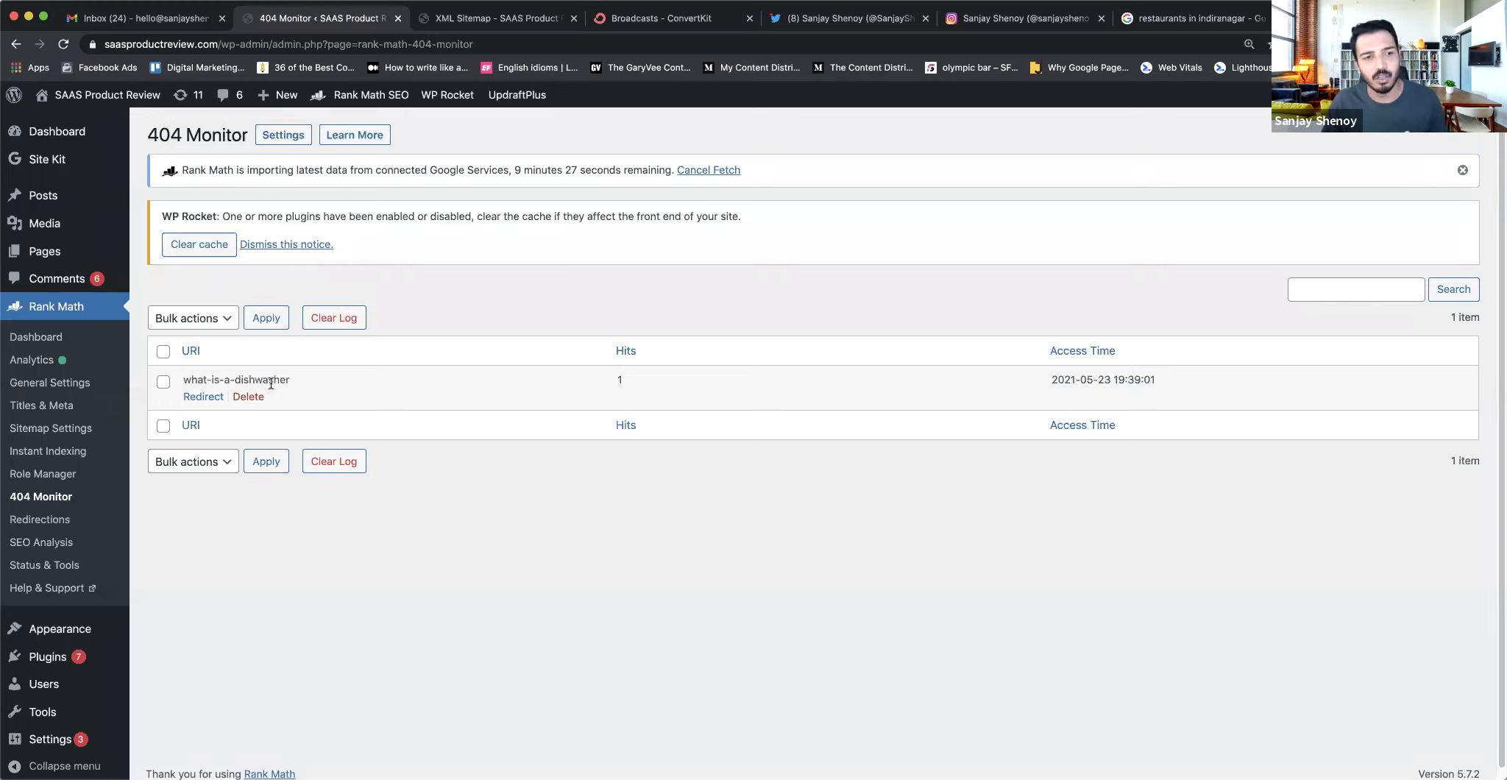
{"action": "left_click", "coordinate": [206, 396]}
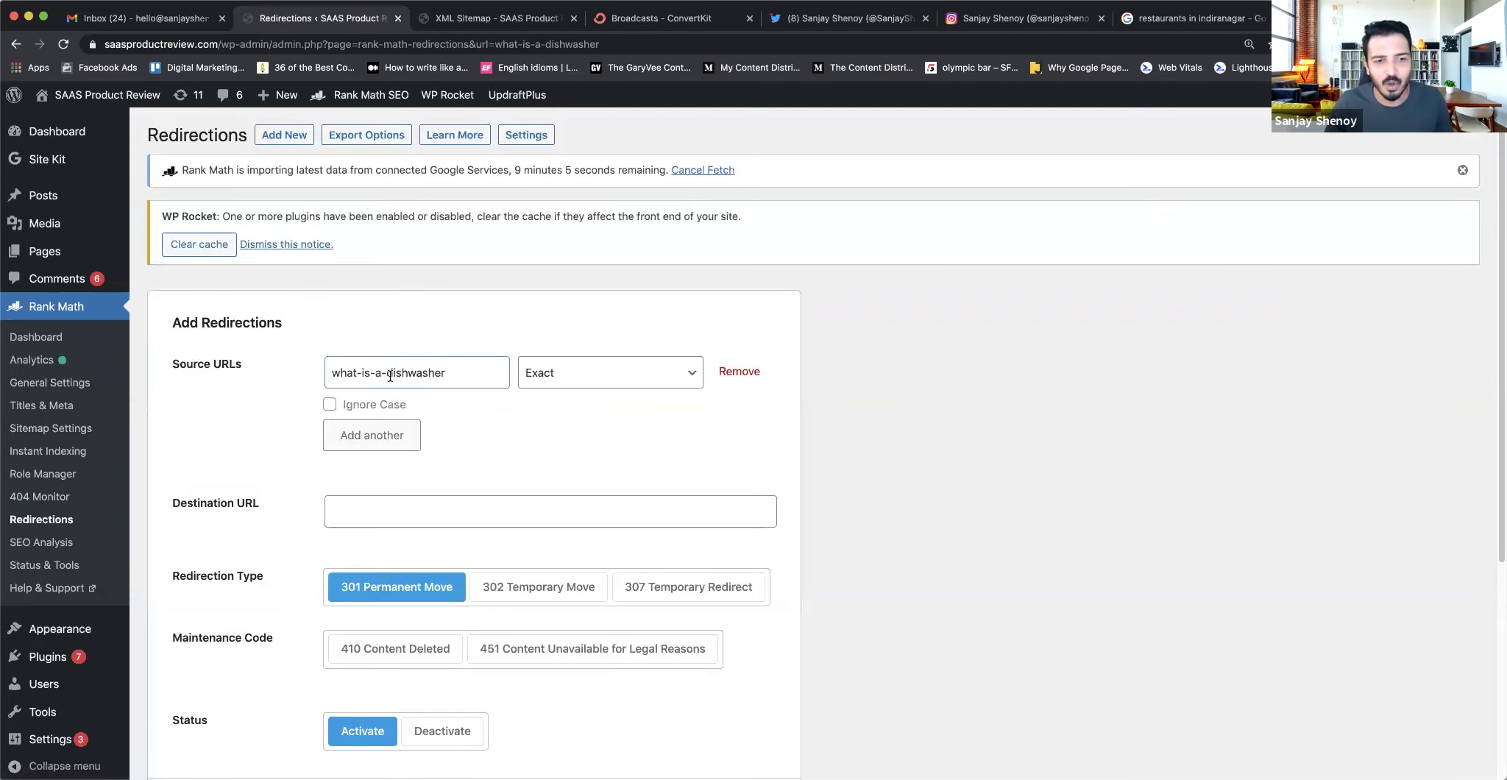
{"action": "left_click_drag", "start_coordinate": [217, 46], "coordinate": [103, 34]}
{"action": "key", "text": "ctrl+c"}
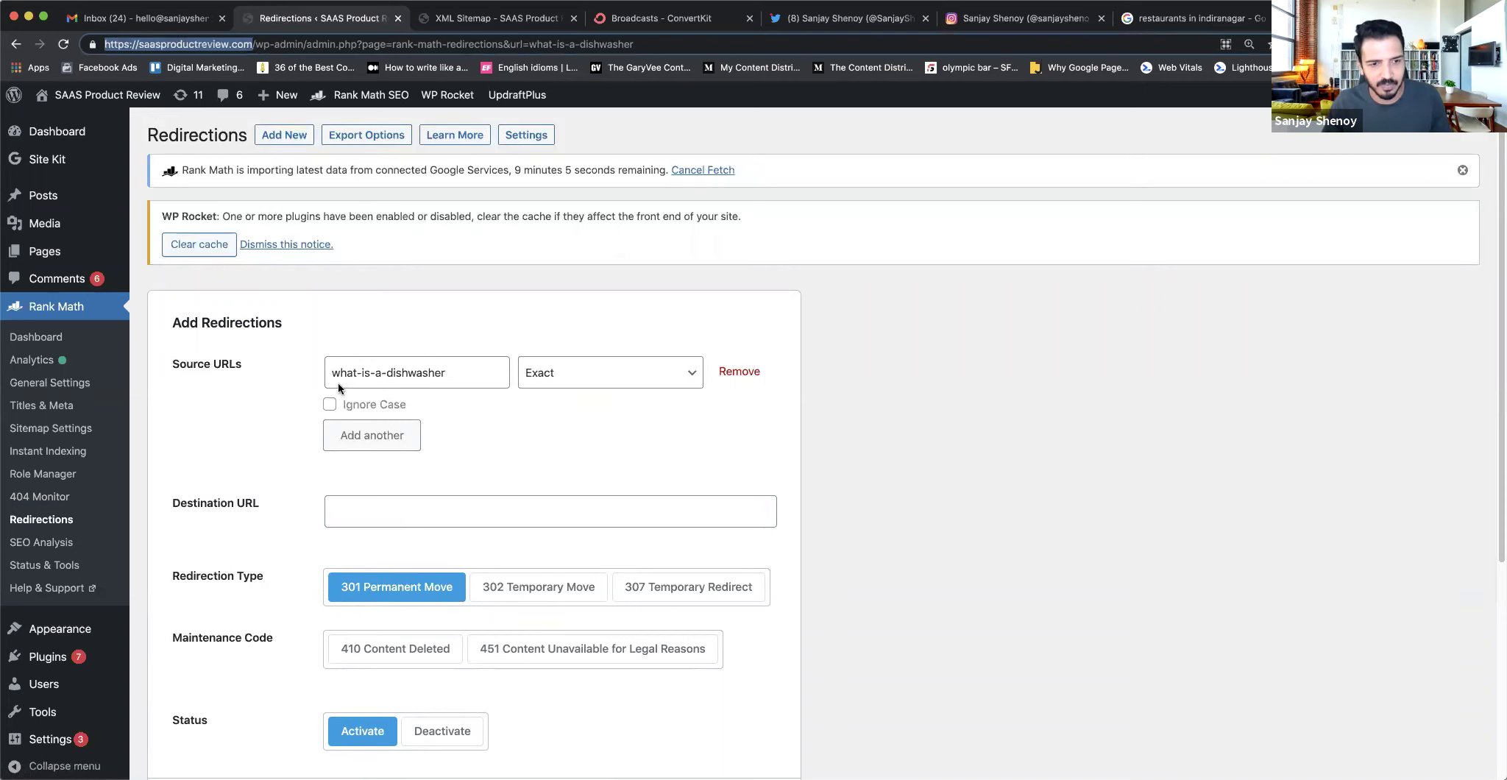
{"action": "left_click", "coordinate": [397, 511]}
{"action": "key", "text": "ctrl+v"}
{"action": "left_click", "coordinate": [557, 470]}
{"action": "scroll", "coordinate": [557, 471], "scroll_direction": "down", "scroll_amount": 3}
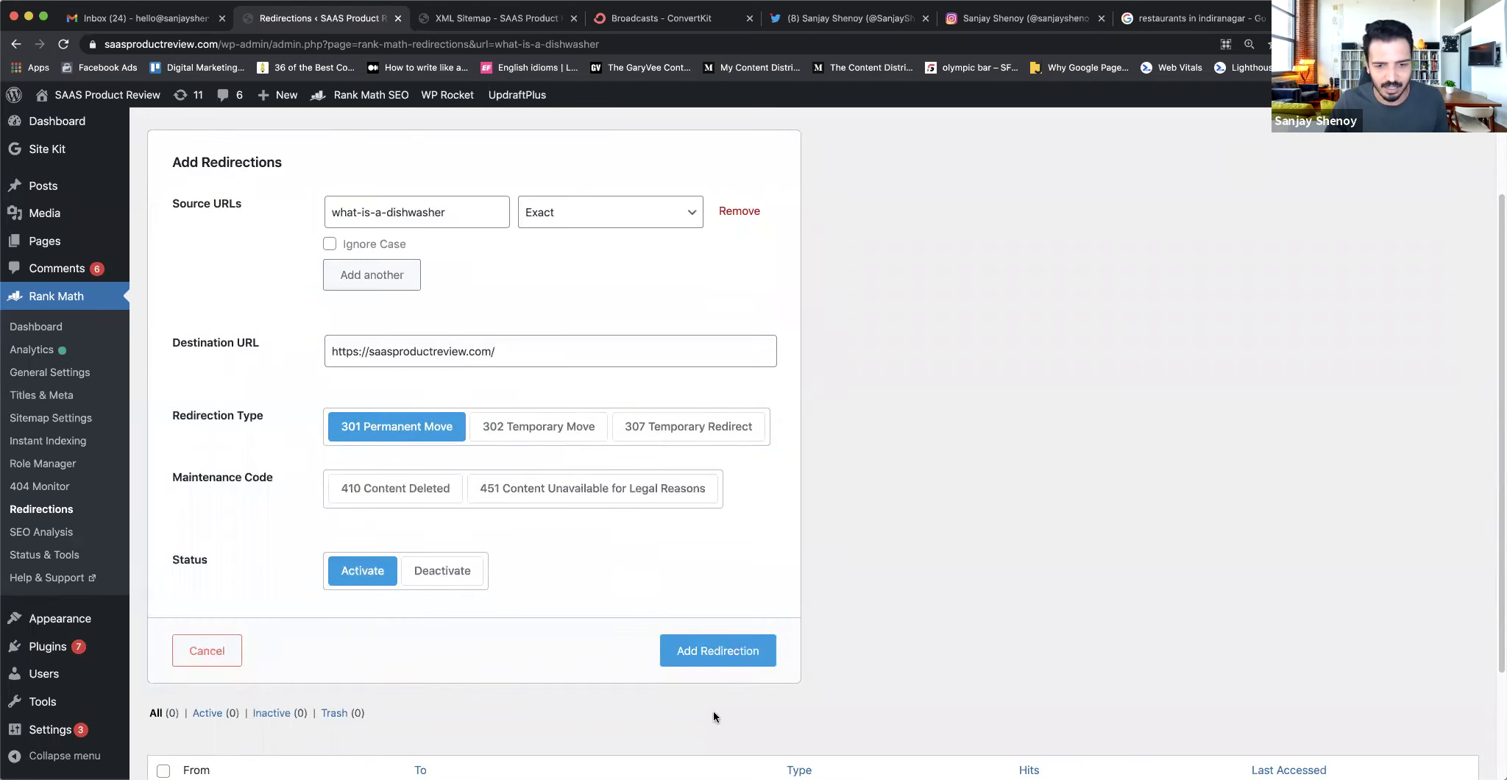
{"action": "left_click", "coordinate": [724, 642]}
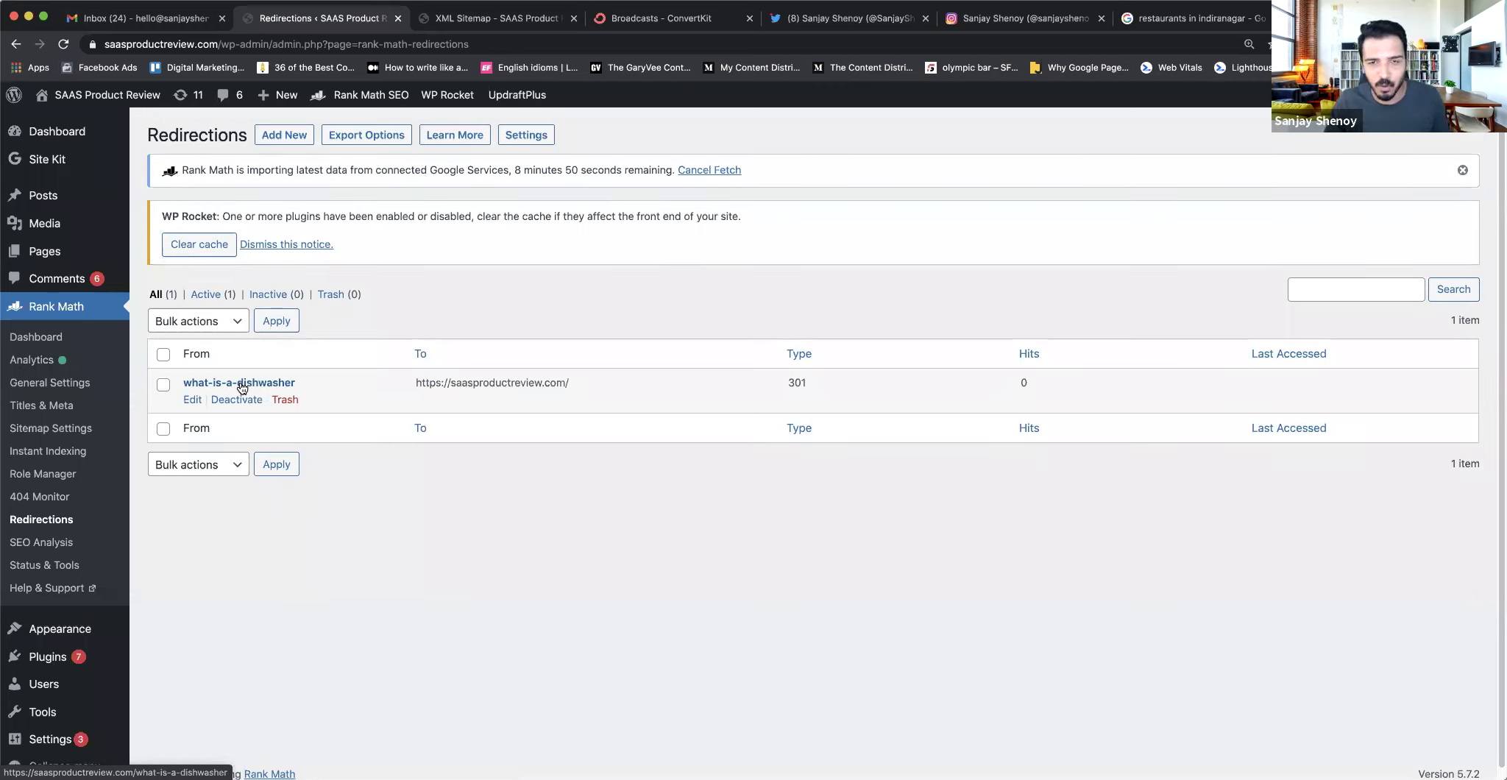
- Test the what-is-a-dishwasher redirection in a new browser tab, return to the Redirections list and reload it
{"action": "left_click", "coordinate": [244, 384]}
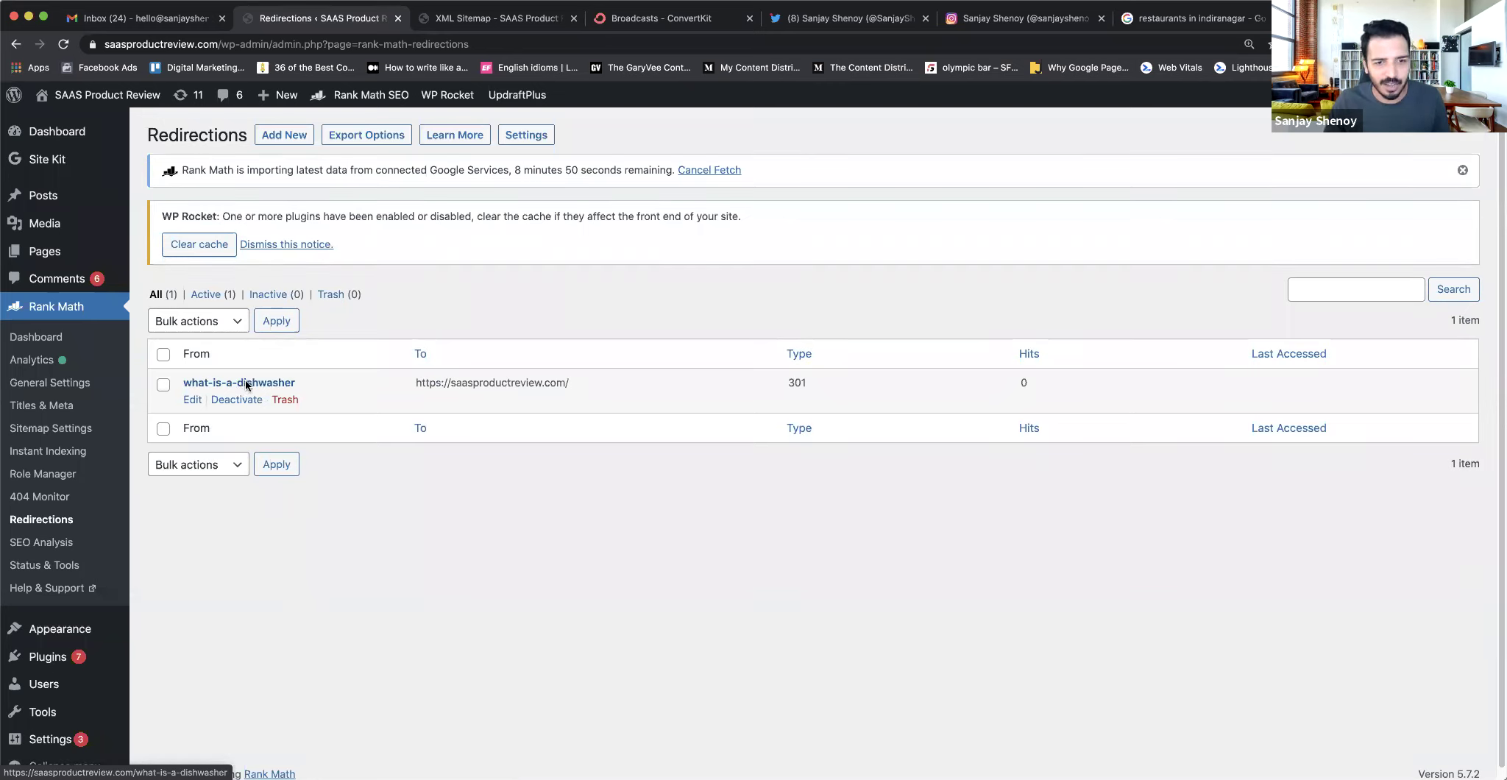
{"action": "left_click", "coordinate": [222, 42]}
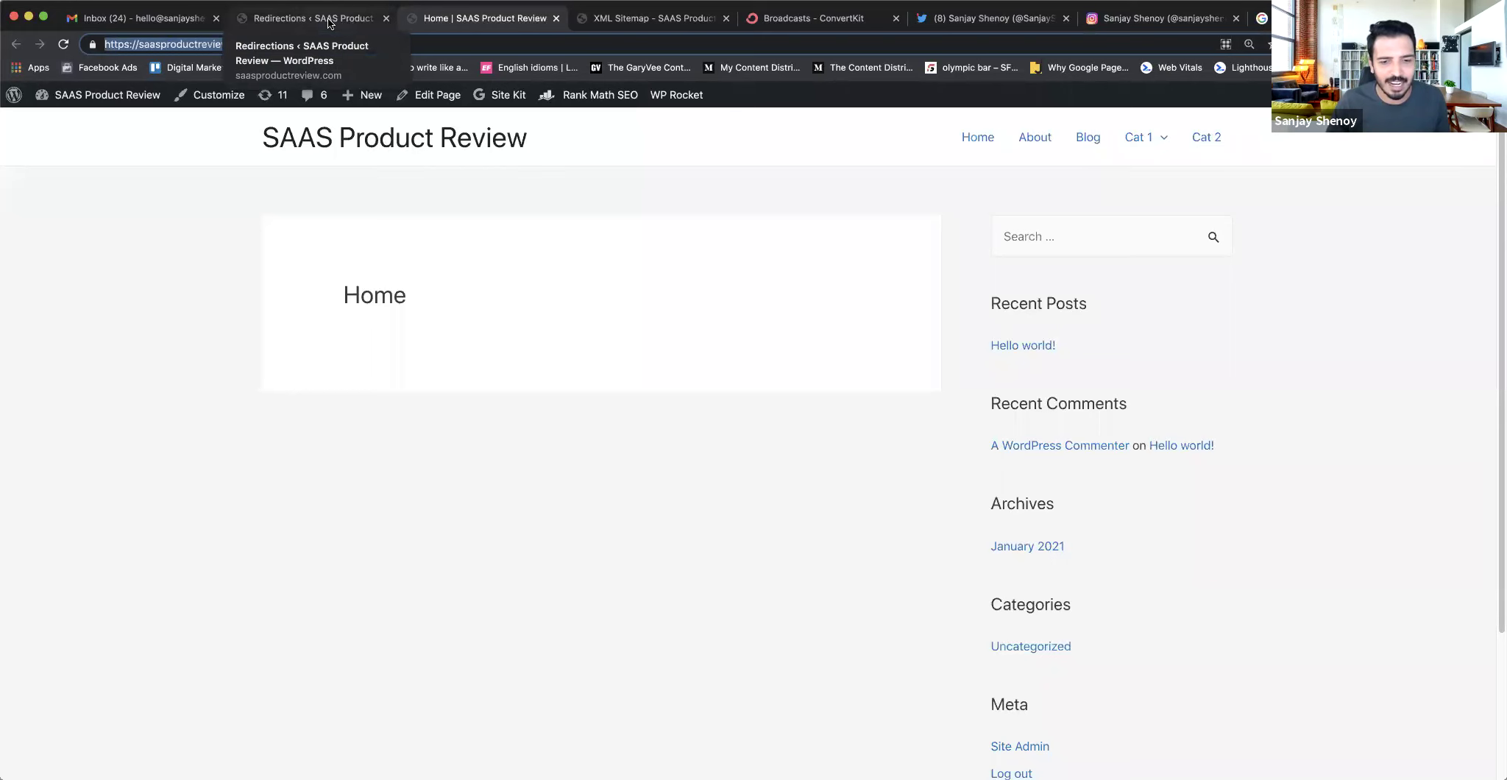
{"action": "left_click", "coordinate": [328, 23]}
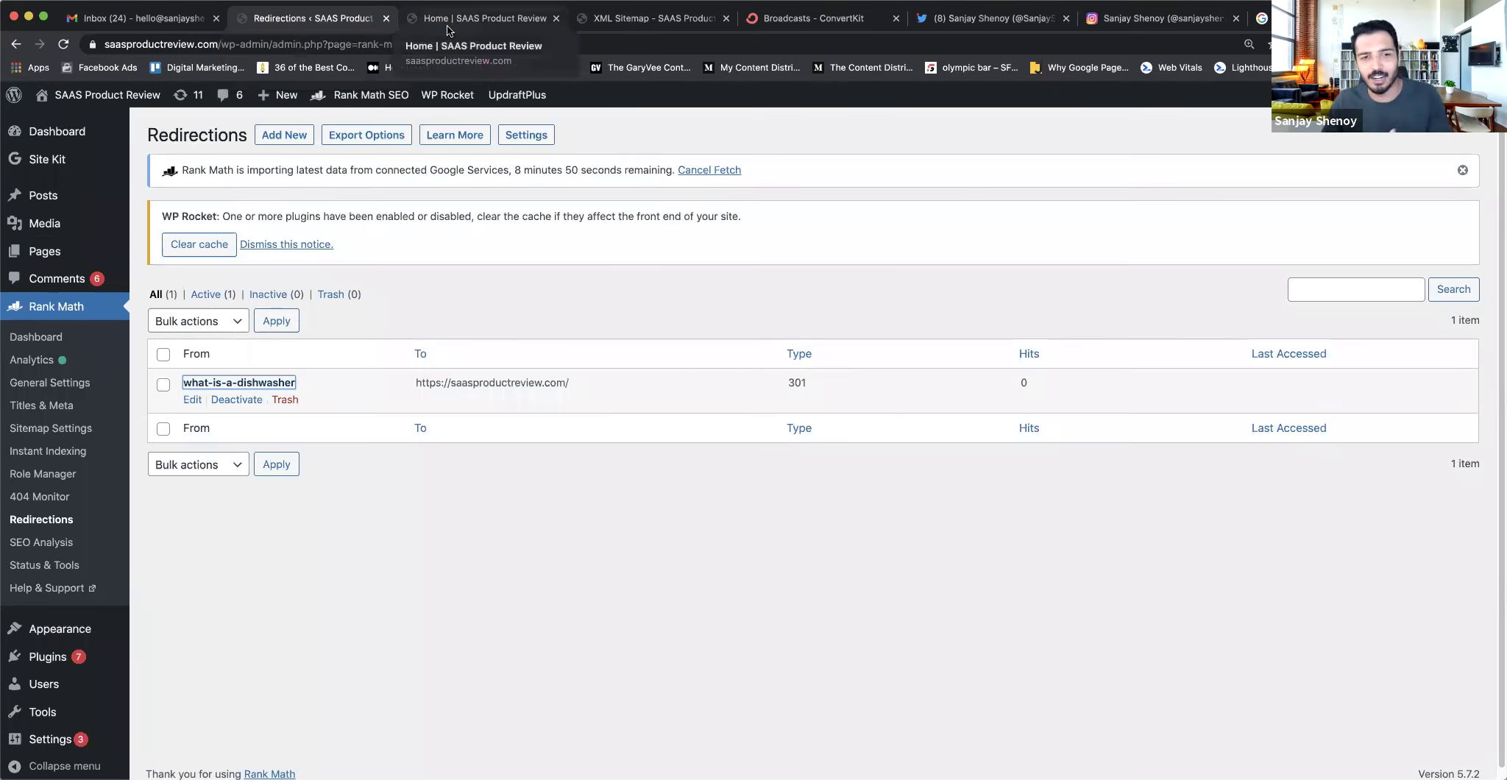
{"action": "left_click", "coordinate": [462, 285]}
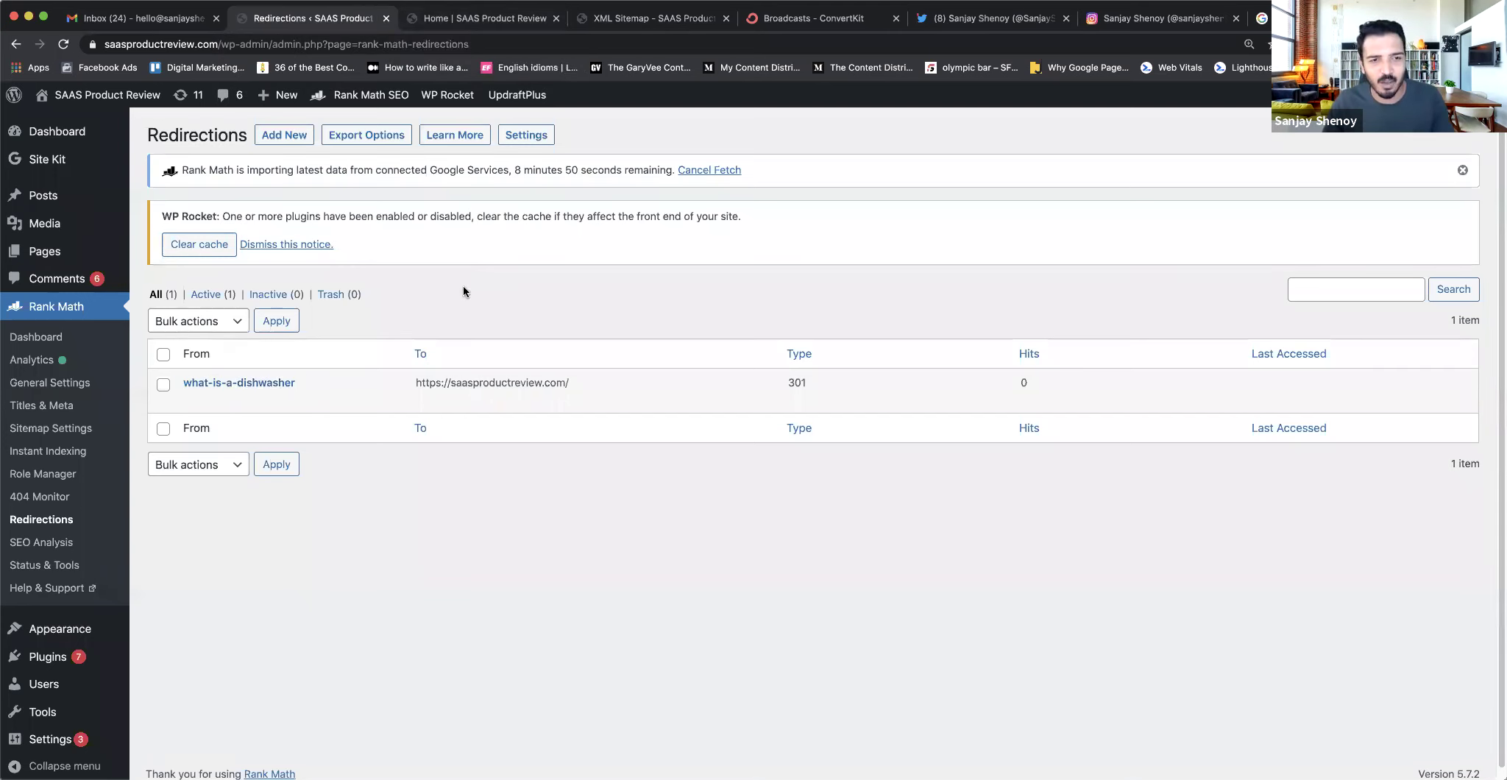
{"action": "left_click", "coordinate": [61, 520]}
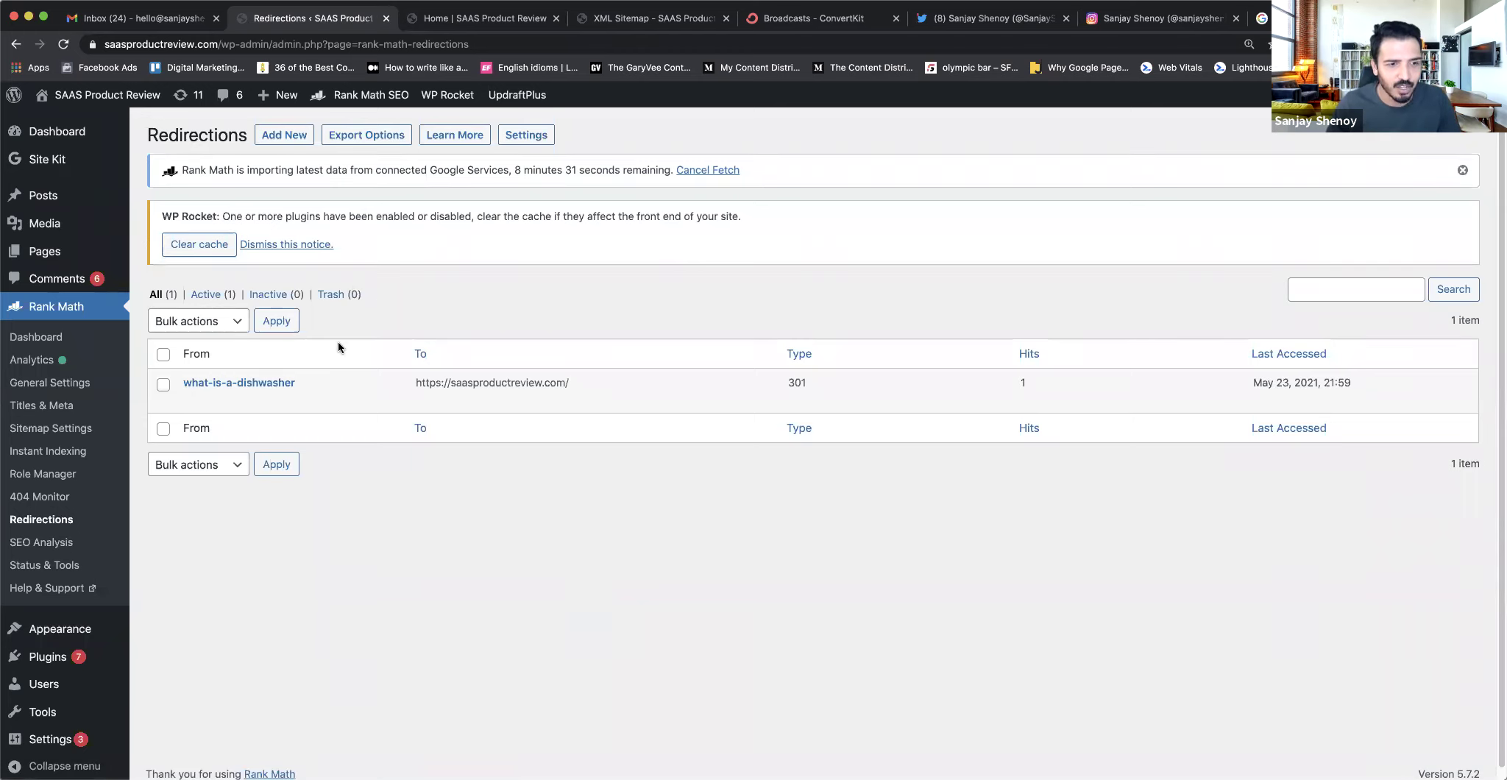
- Open a blank redirection form and review its source, destination, redirection type, maintenance code and status options
{"action": "left_click", "coordinate": [299, 133]}
{"action": "scroll", "coordinate": [315, 149], "scroll_direction": "down", "scroll_amount": 3}
{"action": "scroll", "coordinate": [316, 148], "scroll_direction": "up", "scroll_amount": 1}
{"action": "left_click", "coordinate": [389, 202]}
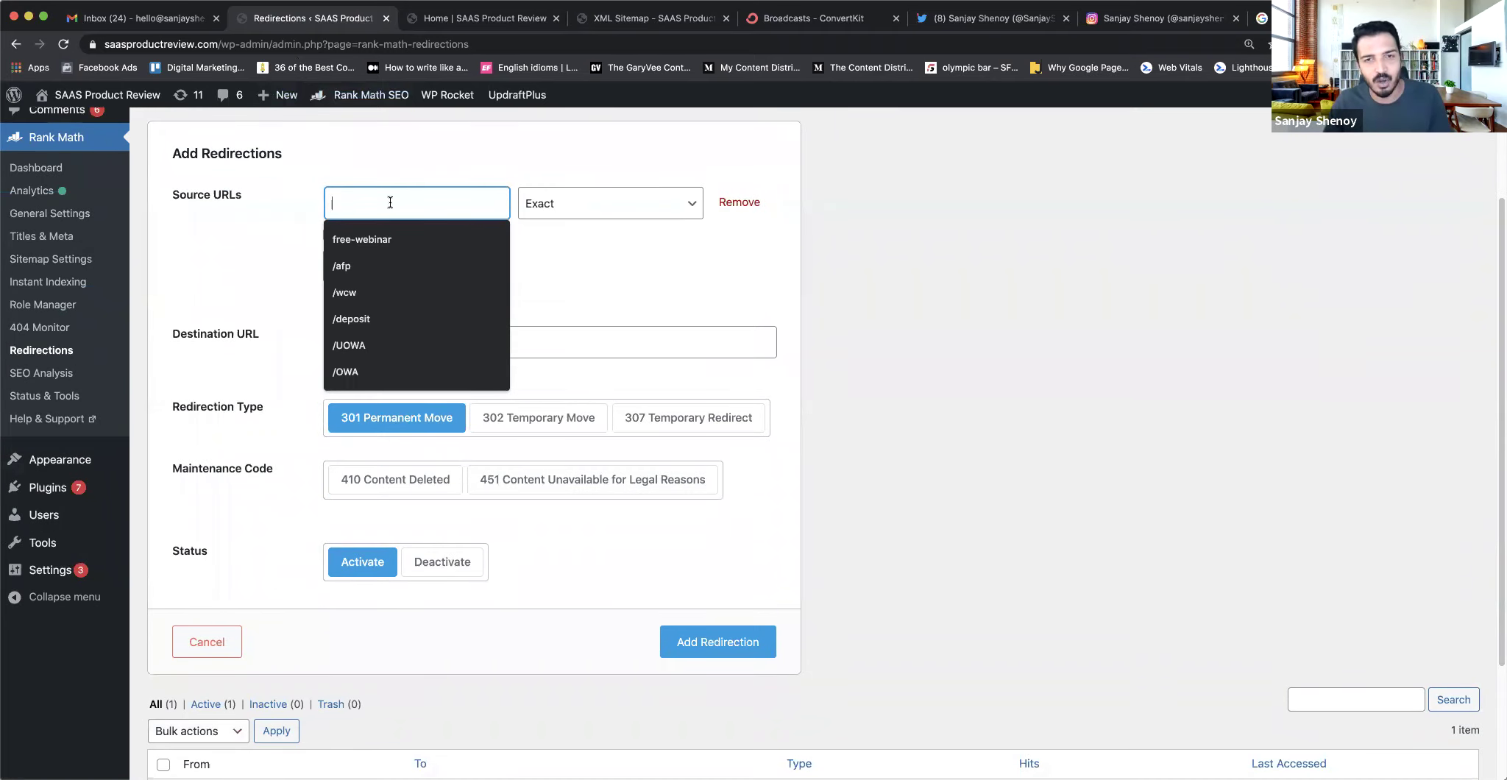
{"action": "left_click", "coordinate": [426, 160]}
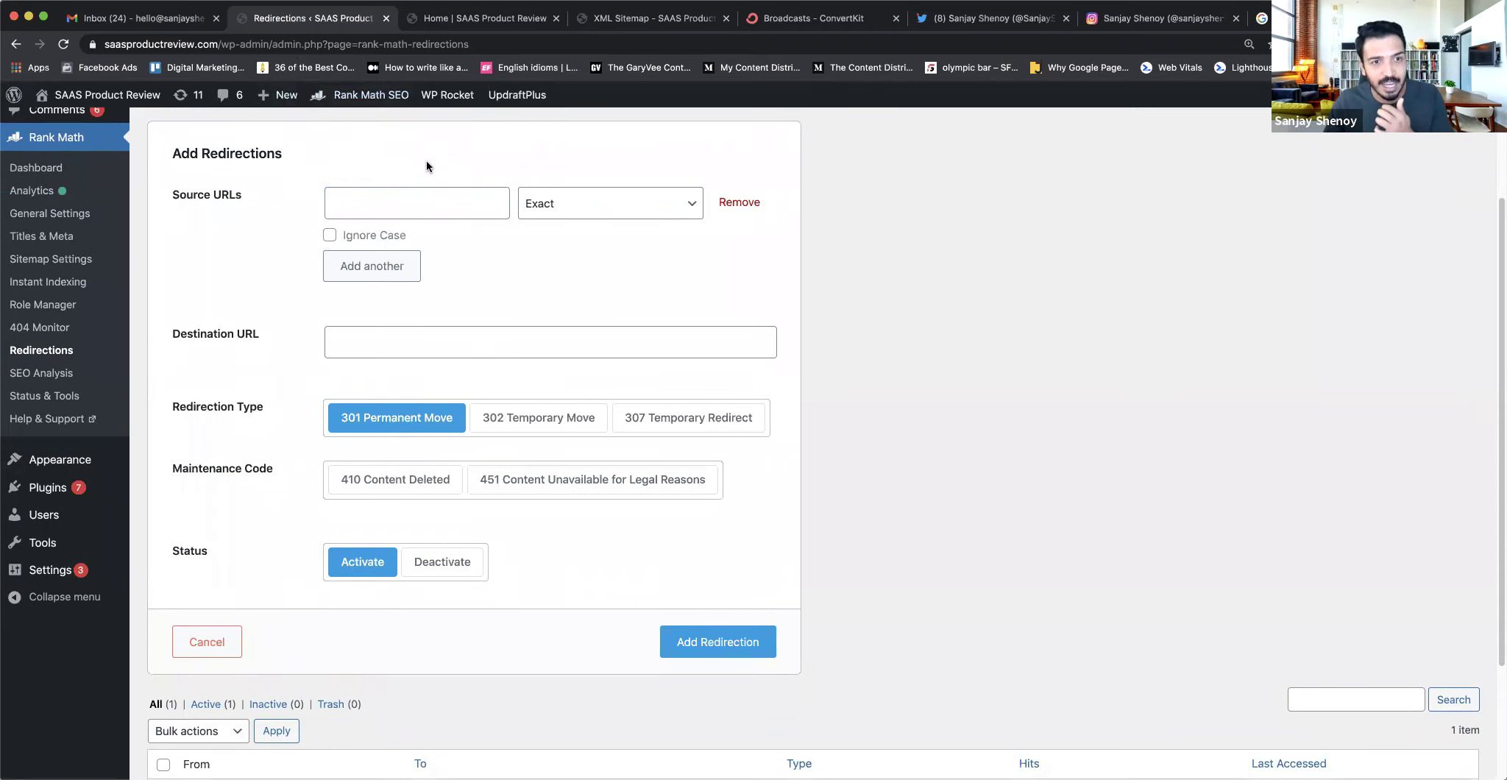
{"action": "left_click", "coordinate": [388, 344]}
{"action": "left_click", "coordinate": [492, 296]}
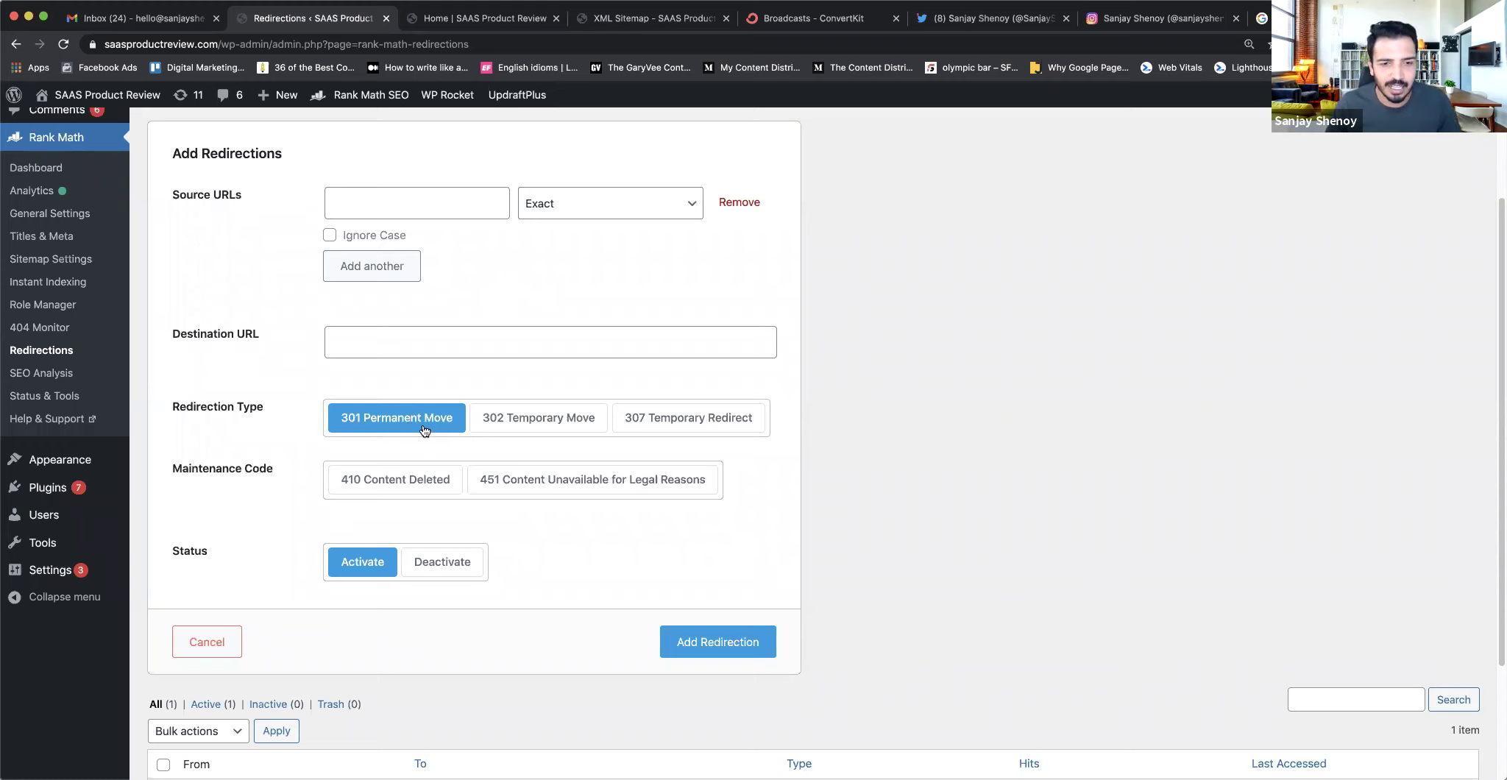
{"action": "scroll", "coordinate": [424, 430], "scroll_direction": "down", "scroll_amount": 1}
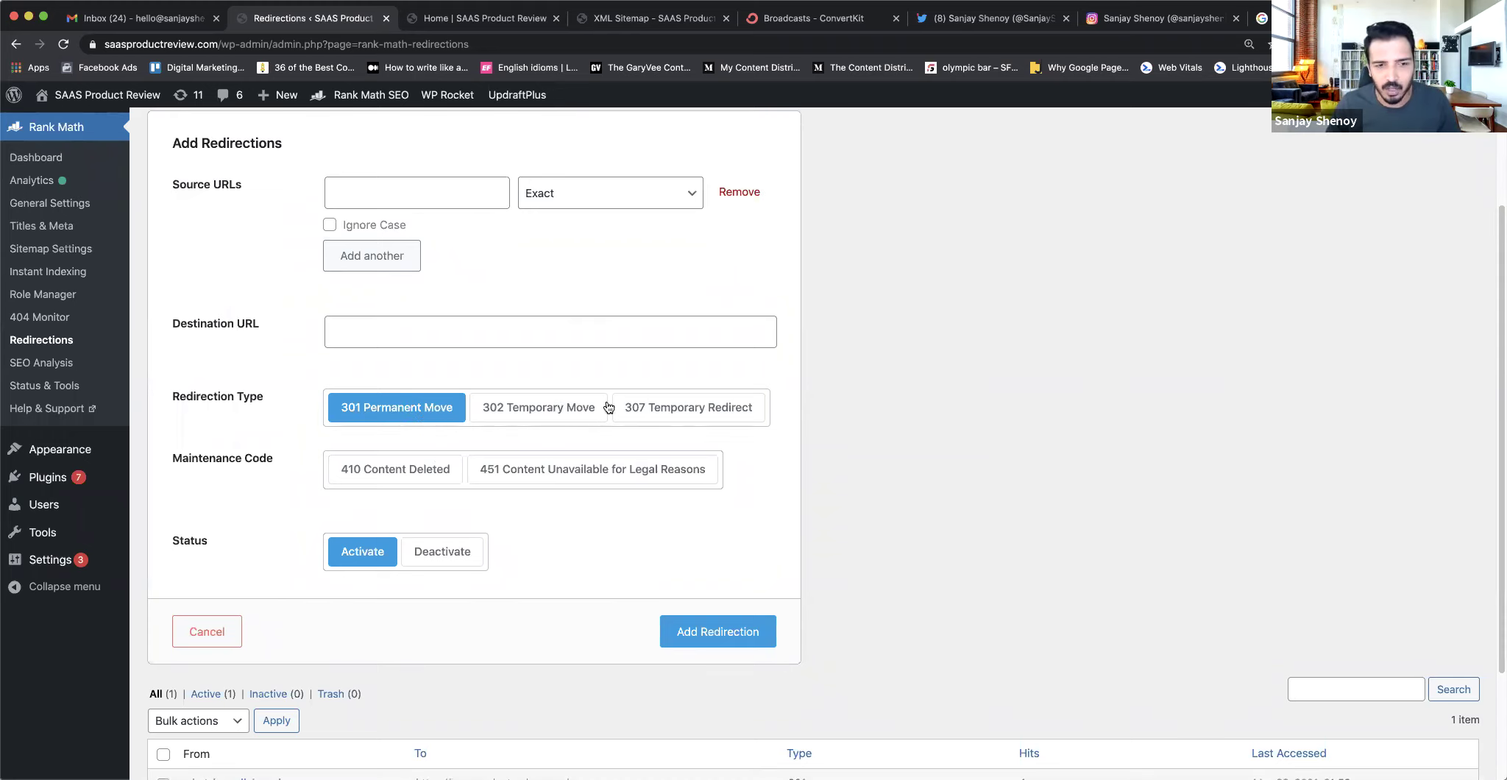
{"action": "scroll", "coordinate": [769, 546], "scroll_direction": "down", "scroll_amount": 5}
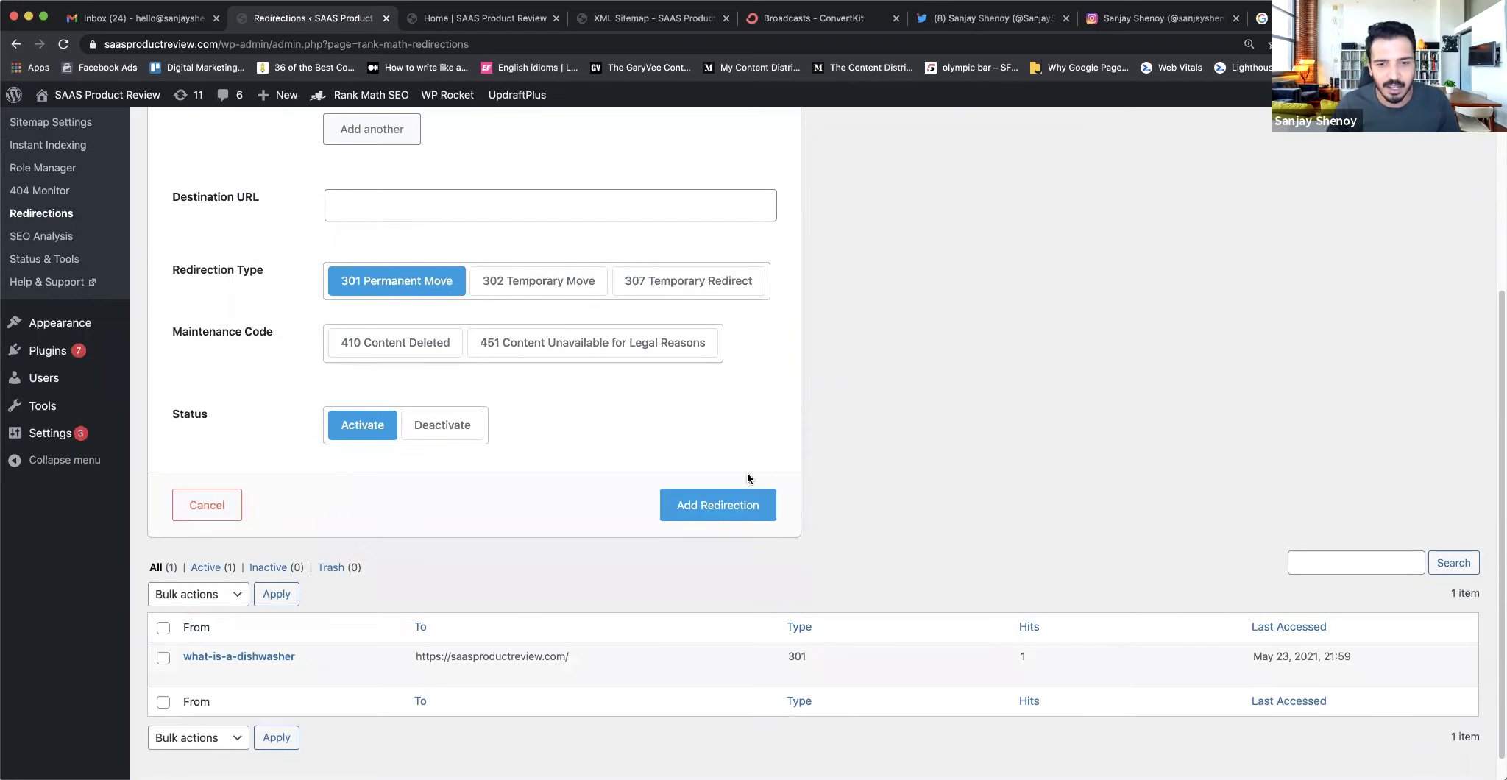
{"action": "scroll", "coordinate": [748, 478], "scroll_direction": "down", "scroll_amount": 1}
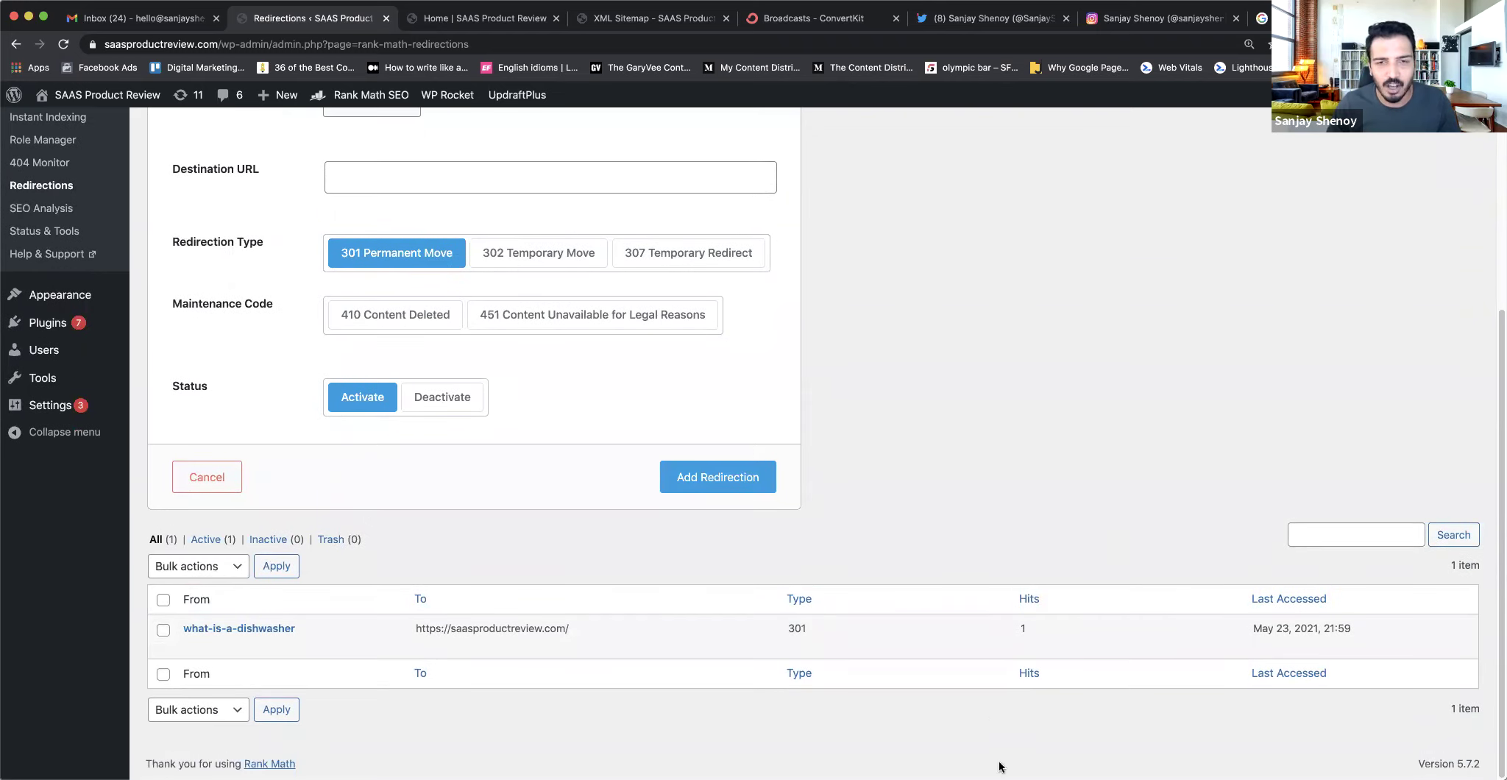
{"action": "scroll", "coordinate": [133, 300], "scroll_direction": "up", "scroll_amount": 5}
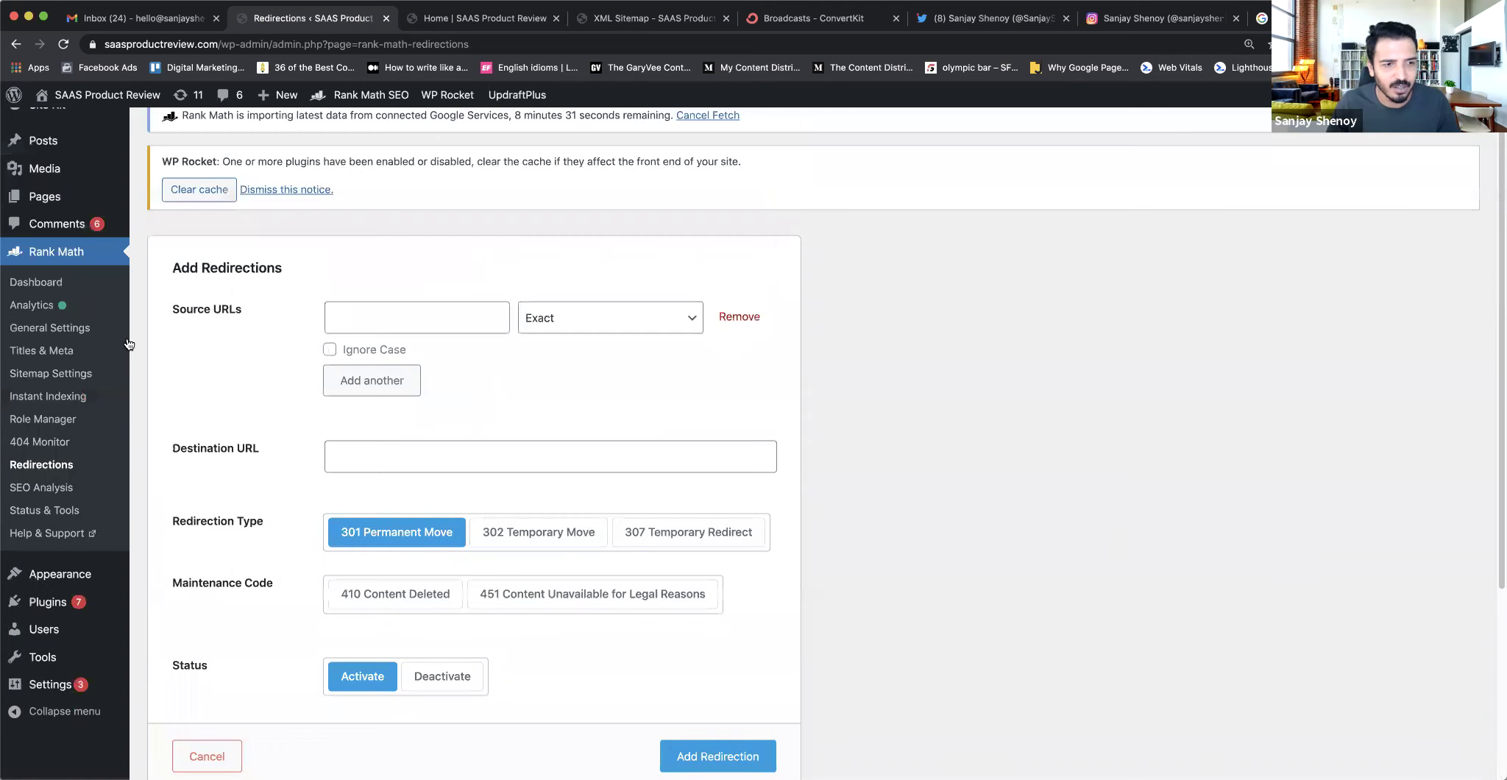
- Run the site-wide SEO Analysis and review its score and test results
{"action": "left_click", "coordinate": [44, 490]}
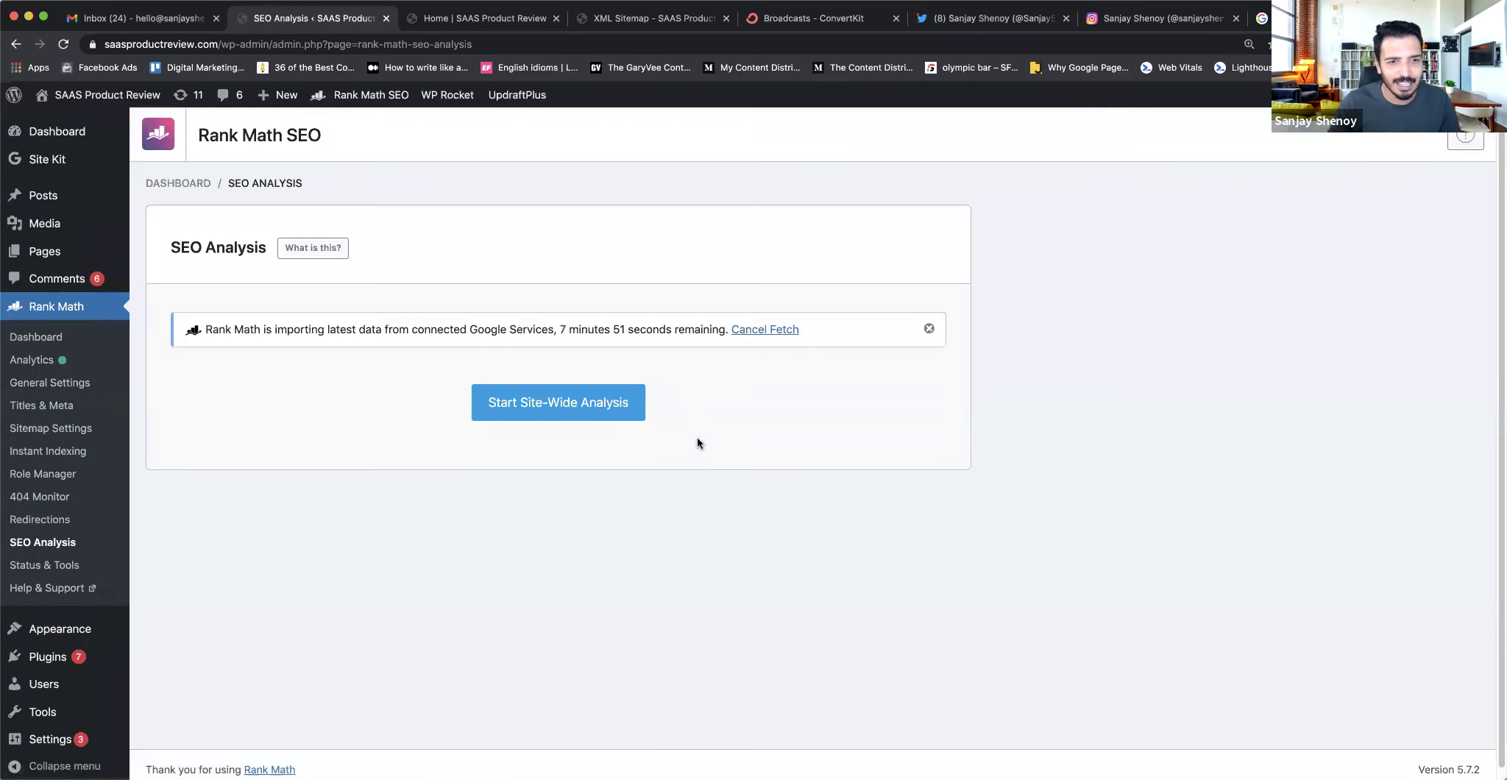
{"action": "left_click", "coordinate": [583, 410]}
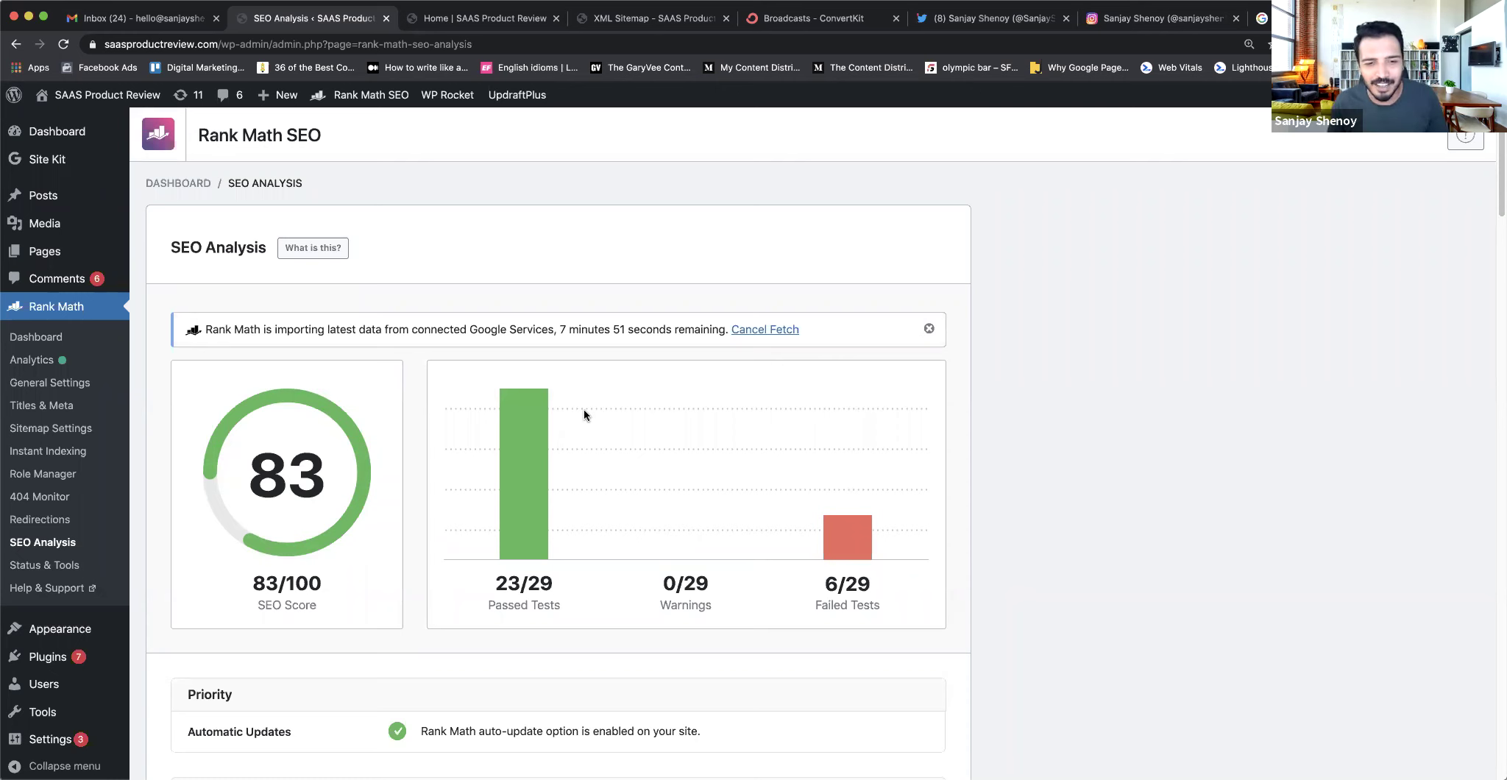
{"action": "scroll", "coordinate": [808, 366], "scroll_direction": "down", "scroll_amount": 5}
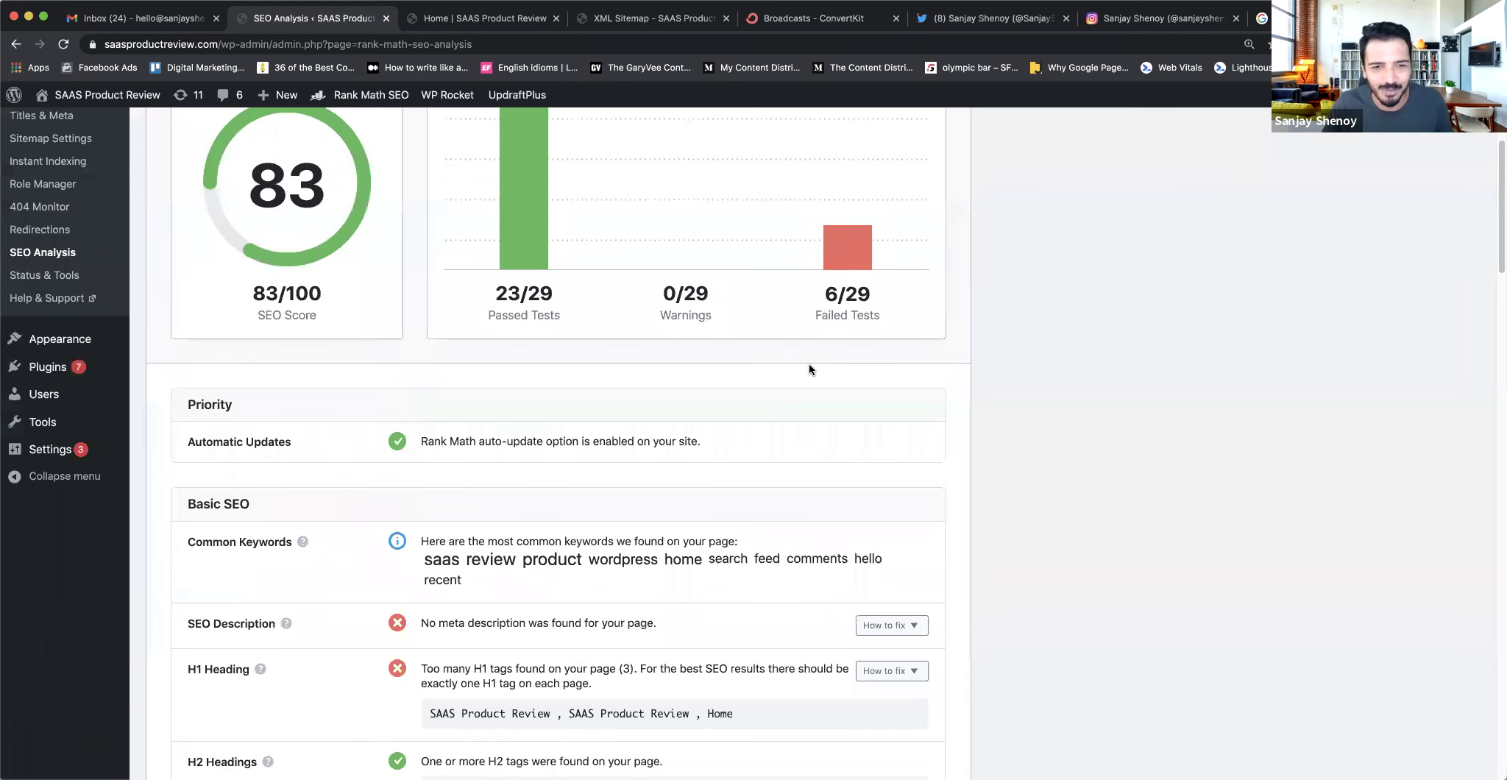
- Examine the Basic SEO results, including the SEO description, H1 heading, links ratio and SEO title tests
{"action": "scroll", "coordinate": [808, 368], "scroll_direction": "down", "scroll_amount": 2}
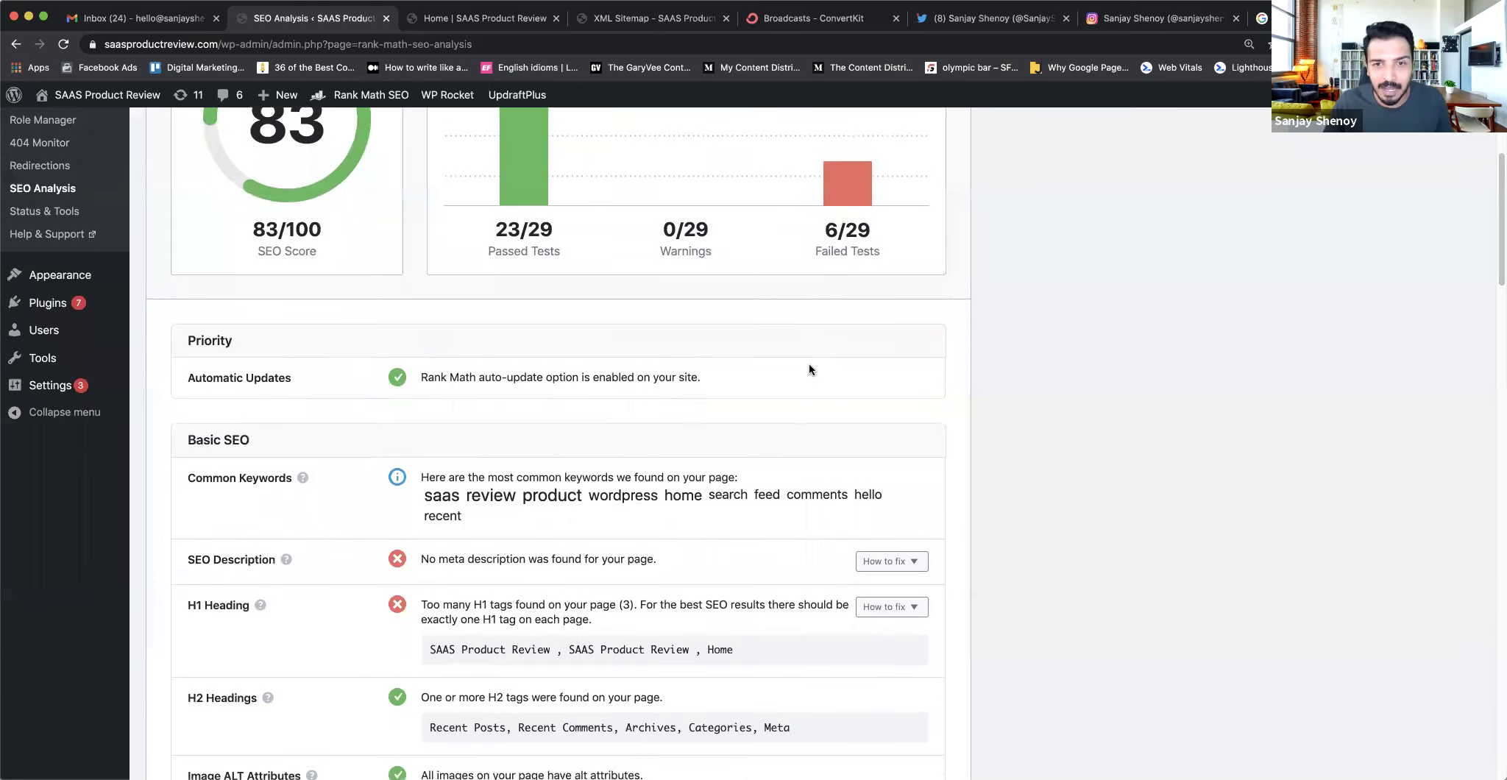
{"action": "scroll", "coordinate": [809, 368], "scroll_direction": "down", "scroll_amount": 2}
{"action": "scroll", "coordinate": [625, 471], "scroll_direction": "down", "scroll_amount": 2}
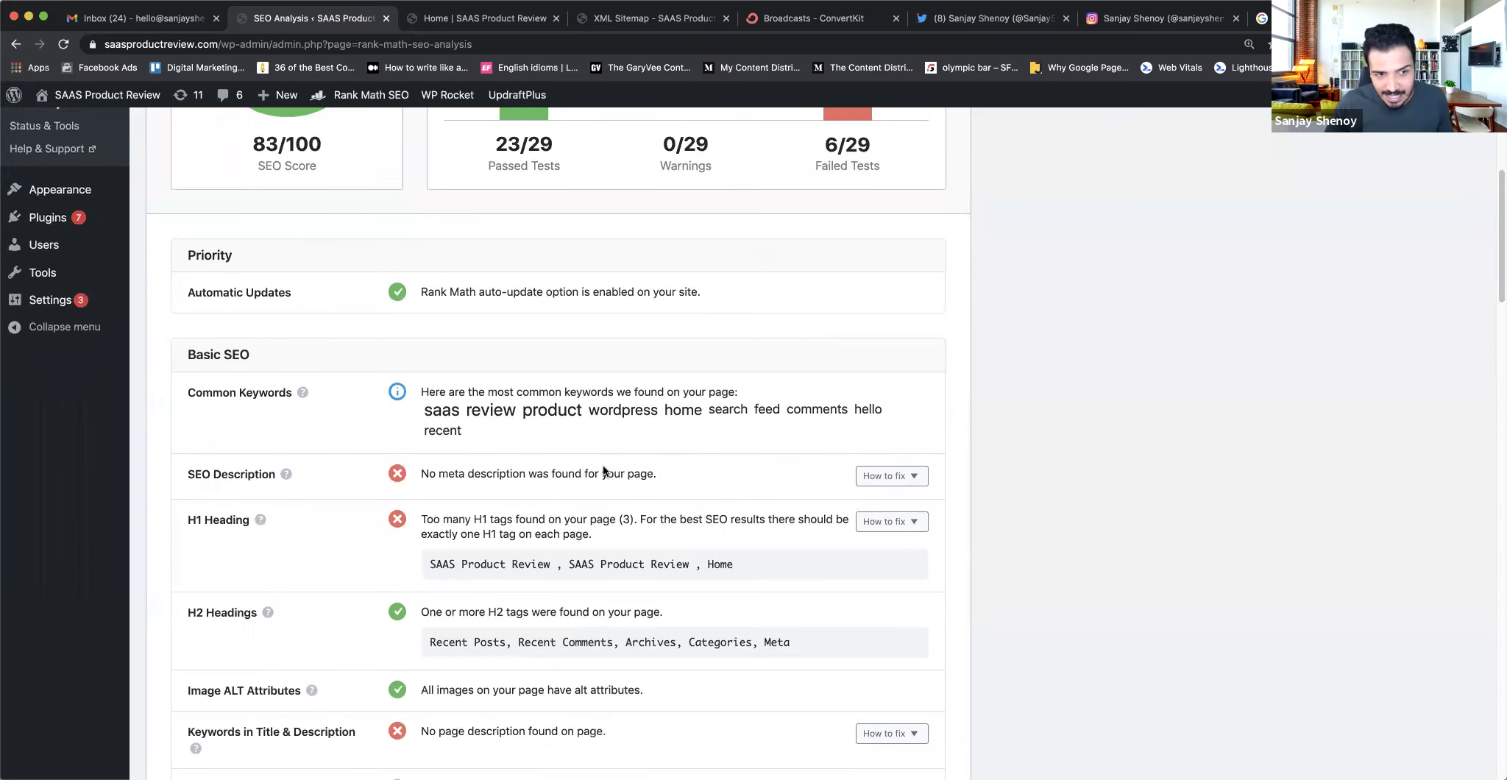
{"action": "triple_click", "coordinate": [501, 345]}
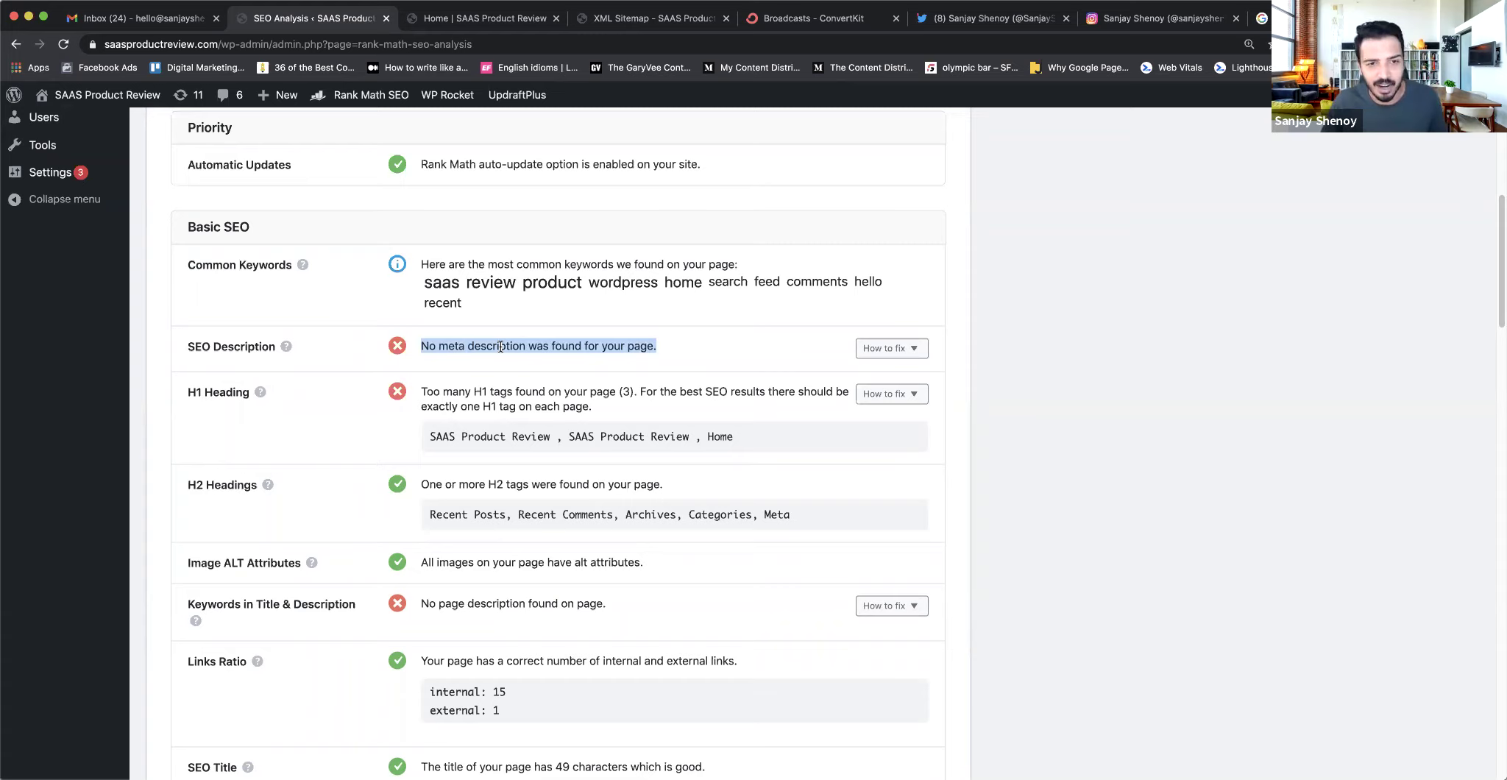
{"action": "scroll", "coordinate": [501, 346], "scroll_direction": "down", "scroll_amount": 2}
{"action": "triple_click", "coordinate": [501, 316]}
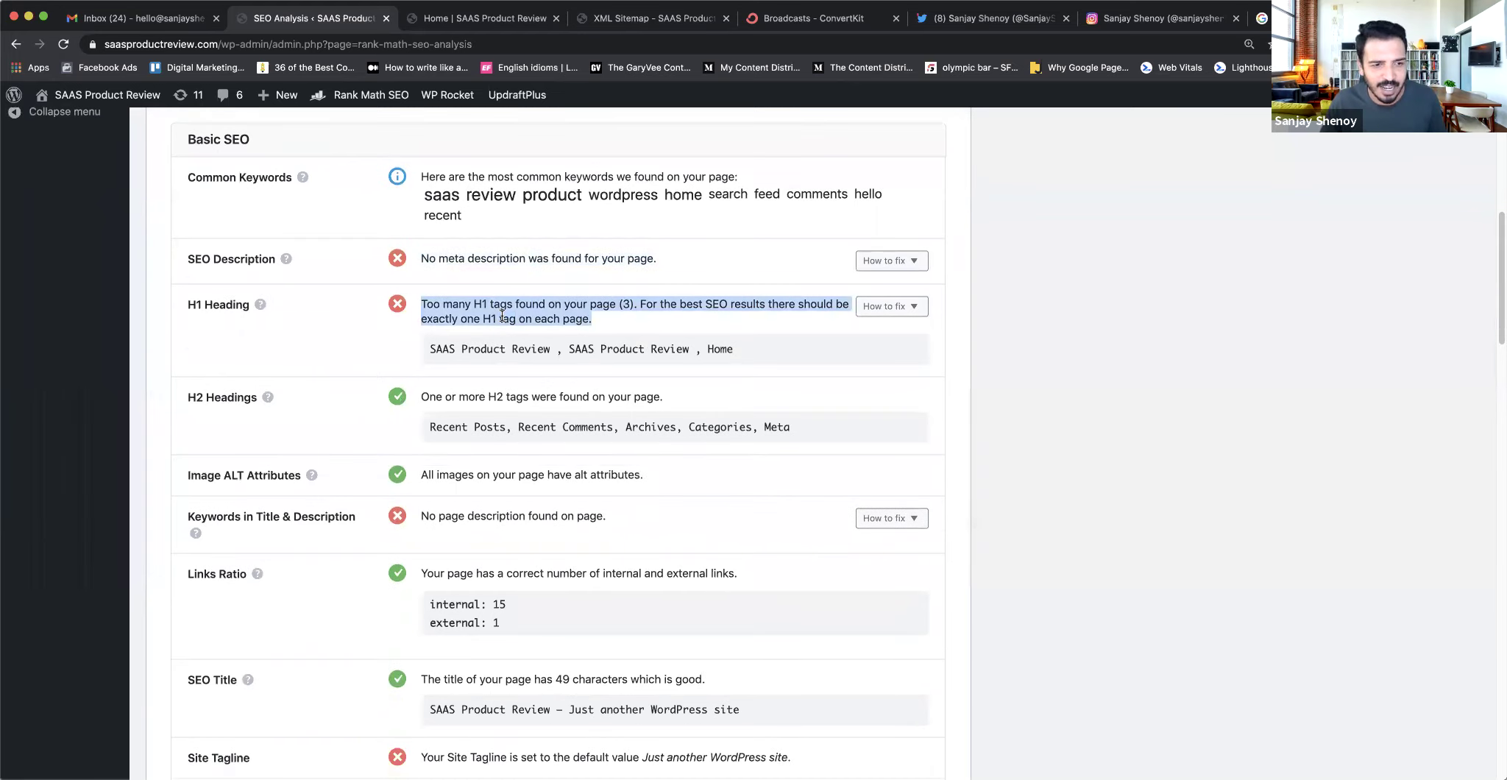
{"action": "scroll", "coordinate": [502, 315], "scroll_direction": "down", "scroll_amount": 8}
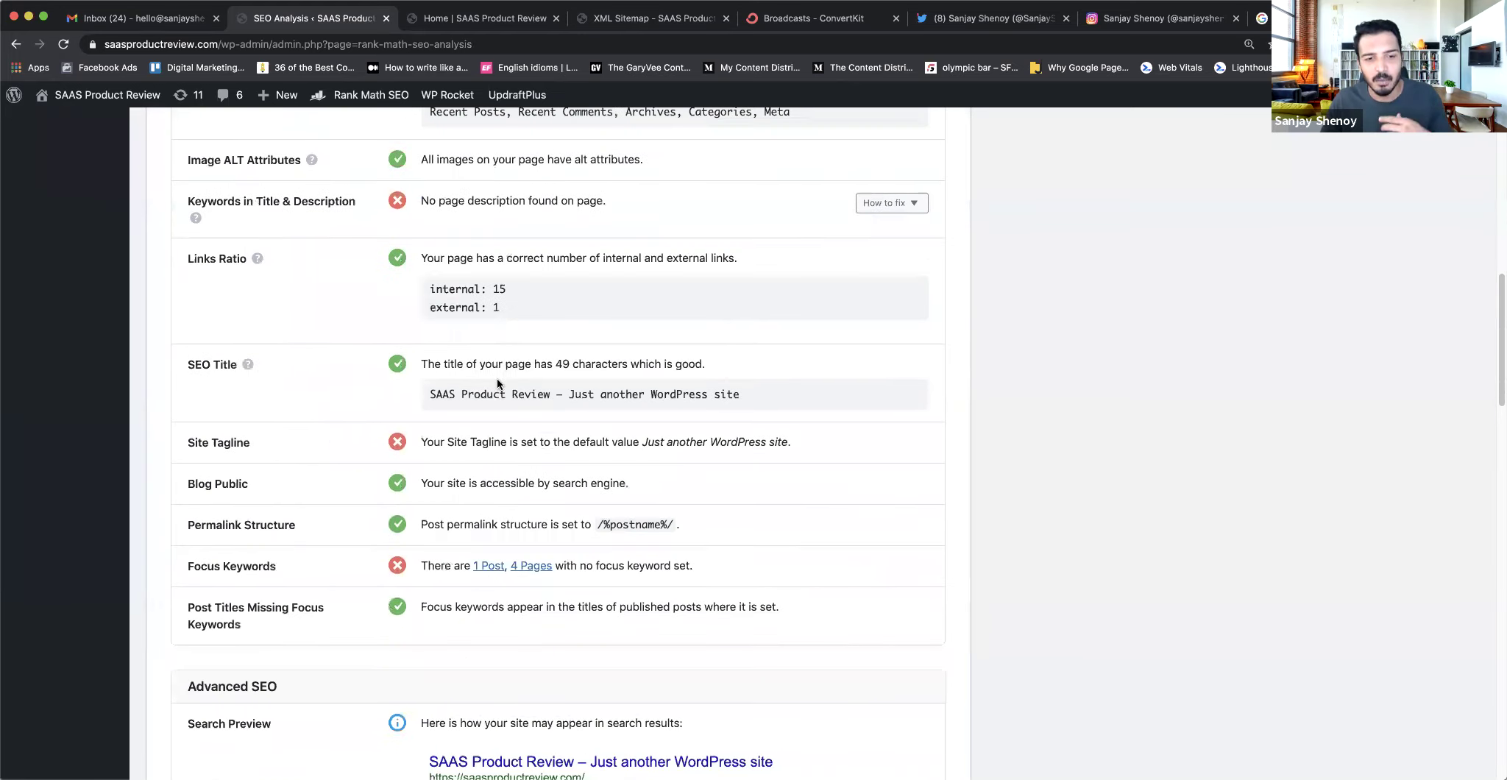
- Review the Advanced SEO, performance and security test results, return to the overall score, and open Rank Math's Status & Tools page
{"action": "scroll", "coordinate": [496, 378], "scroll_direction": "down", "scroll_amount": 5}
{"action": "scroll", "coordinate": [497, 378], "scroll_direction": "down", "scroll_amount": 2}
{"action": "scroll", "coordinate": [497, 378], "scroll_direction": "down", "scroll_amount": 6}
{"action": "scroll", "coordinate": [493, 379], "scroll_direction": "down", "scroll_amount": 2}
{"action": "scroll", "coordinate": [492, 379], "scroll_direction": "down", "scroll_amount": 10}
{"action": "right_click", "coordinate": [456, 351]}
{"action": "left_click", "coordinate": [286, 292]}
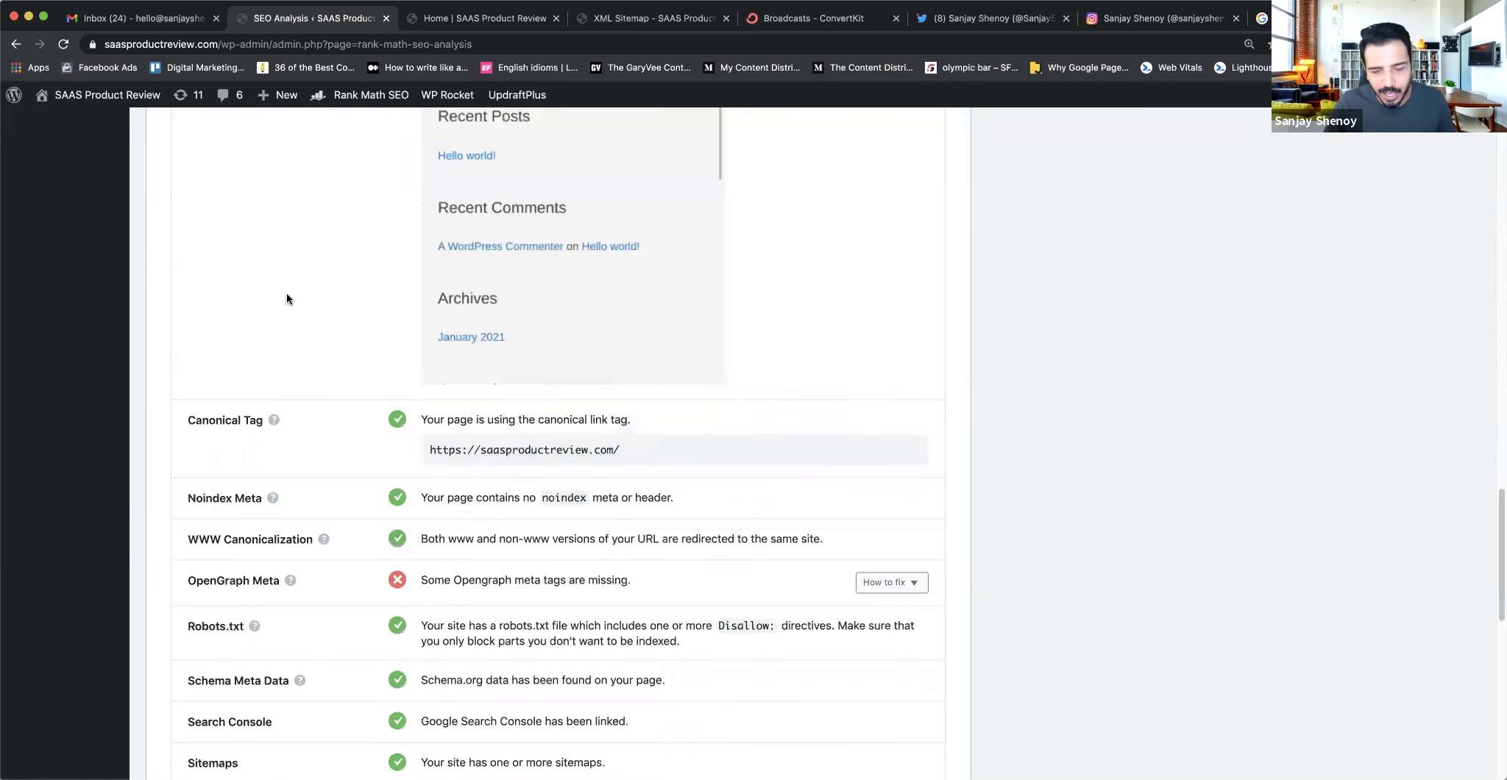
{"action": "scroll", "coordinate": [287, 292], "scroll_direction": "down", "scroll_amount": 10}
{"action": "scroll", "coordinate": [797, 384], "scroll_direction": "down", "scroll_amount": 4}
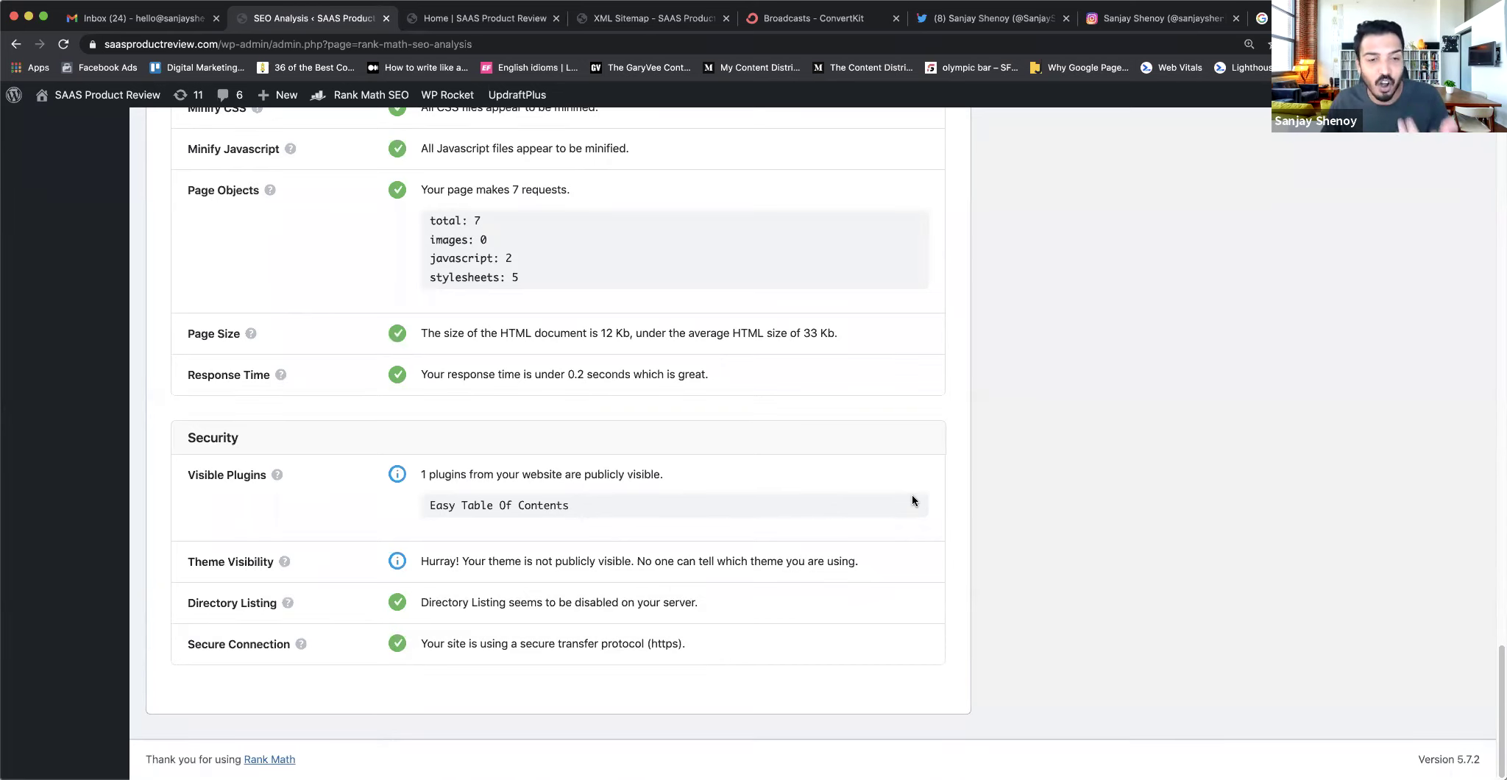
{"action": "scroll", "coordinate": [911, 498], "scroll_direction": "up", "scroll_amount": 20}
{"action": "scroll", "coordinate": [911, 496], "scroll_direction": "up", "scroll_amount": 20}
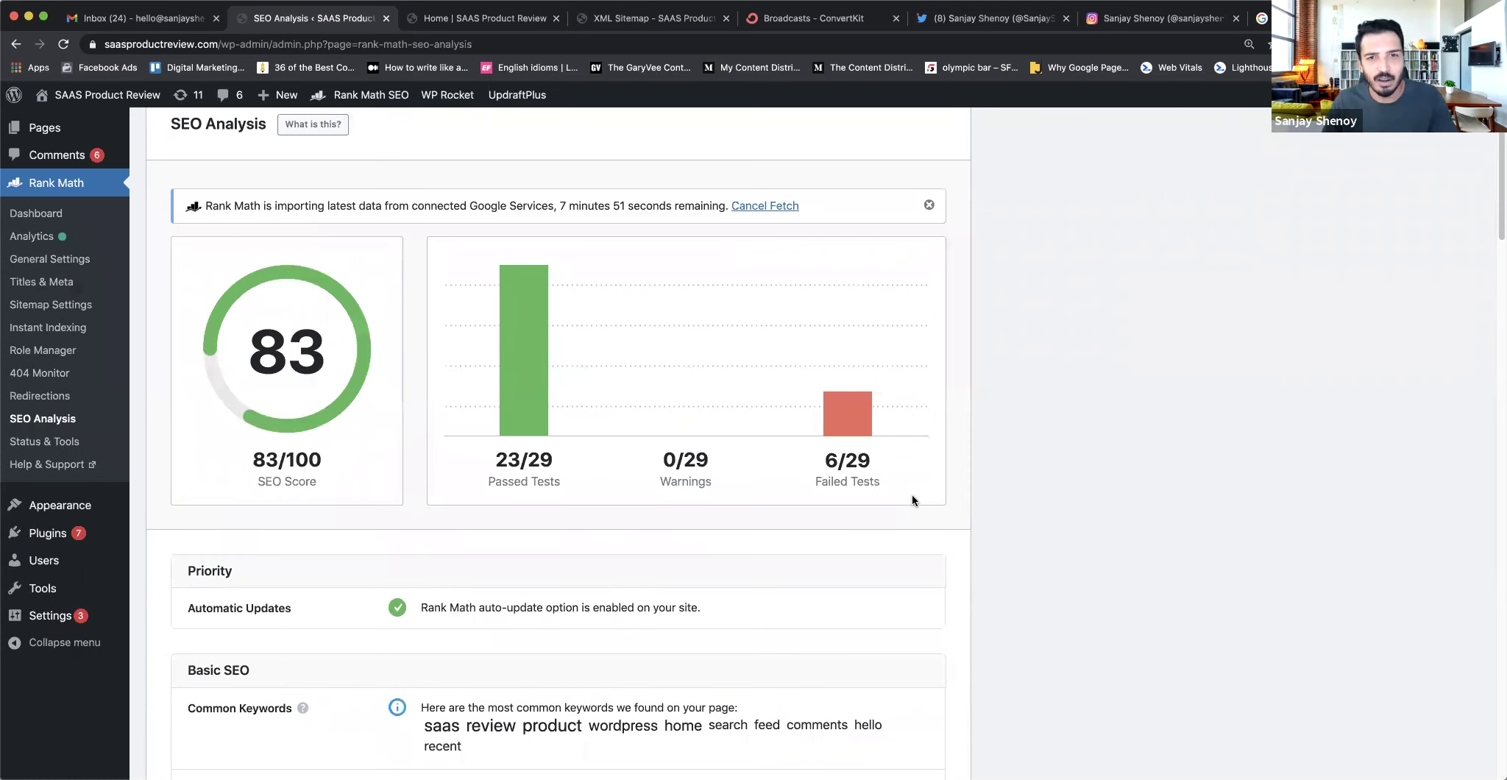
{"action": "scroll", "coordinate": [910, 494], "scroll_direction": "up", "scroll_amount": 3}
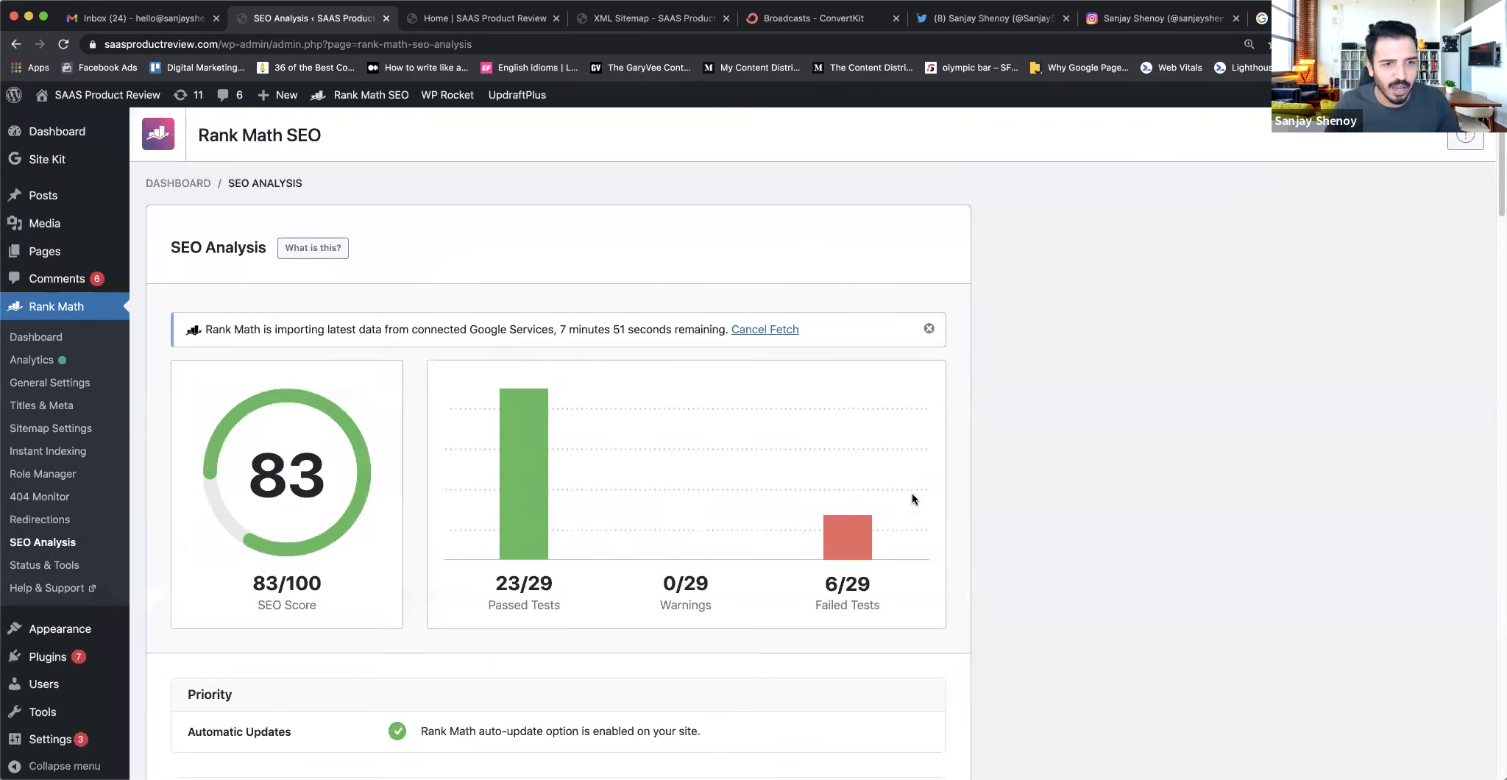
{"action": "left_click", "coordinate": [53, 565]}
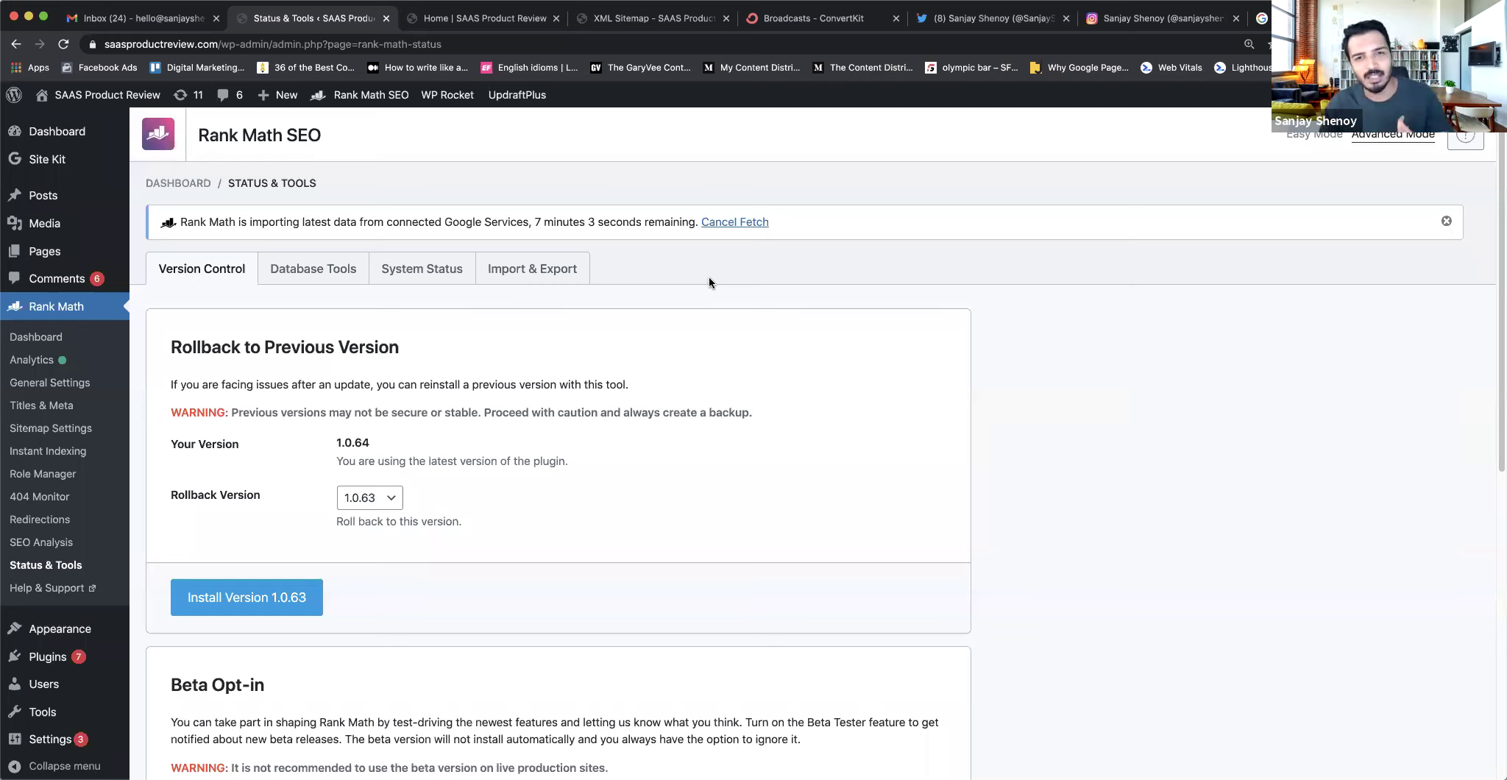
- Open the list of all posts, clear the WP Rocket cache and dismiss the cache and Rank Math import notices
{"action": "left_click", "coordinate": [43, 195]}
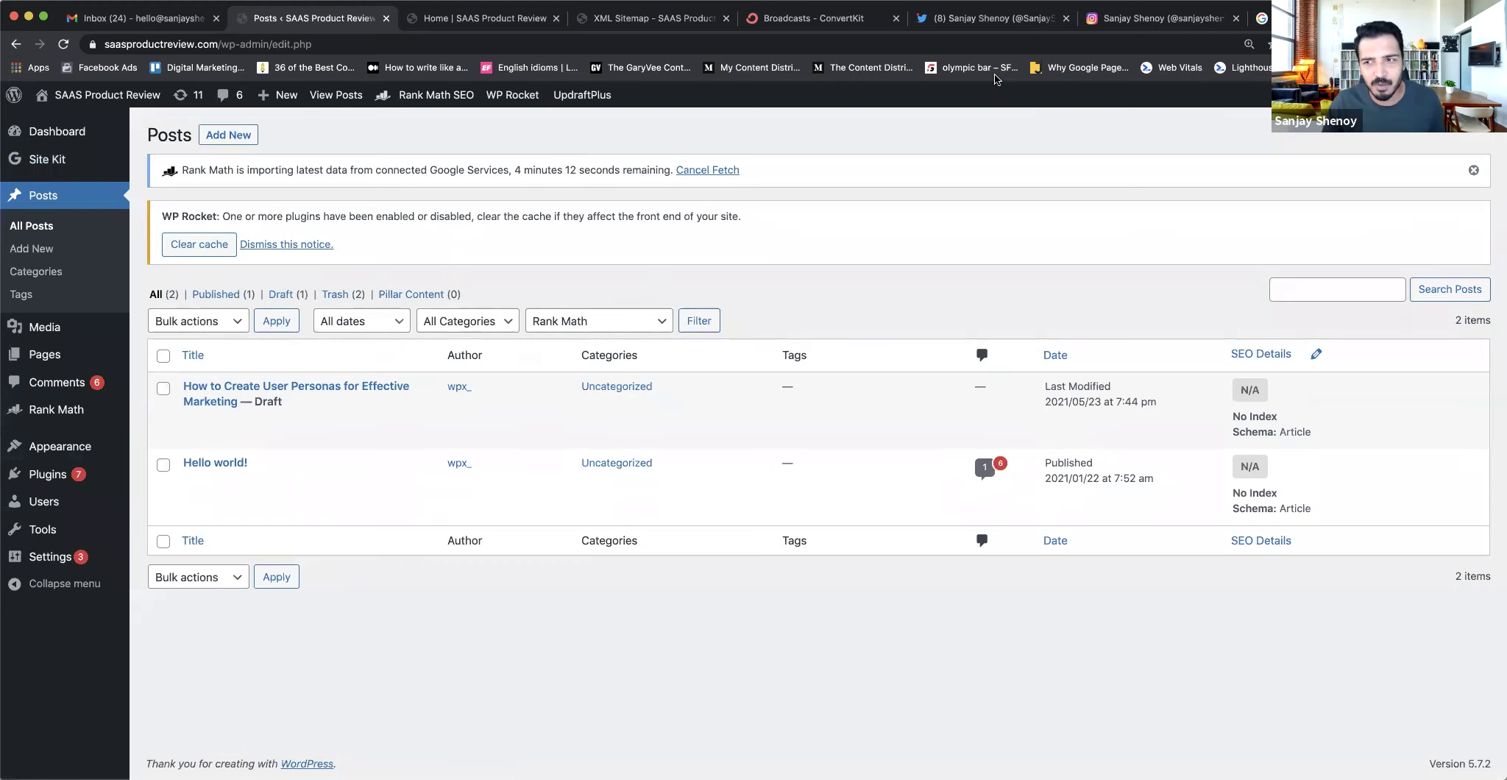
{"action": "left_click", "coordinate": [191, 254]}
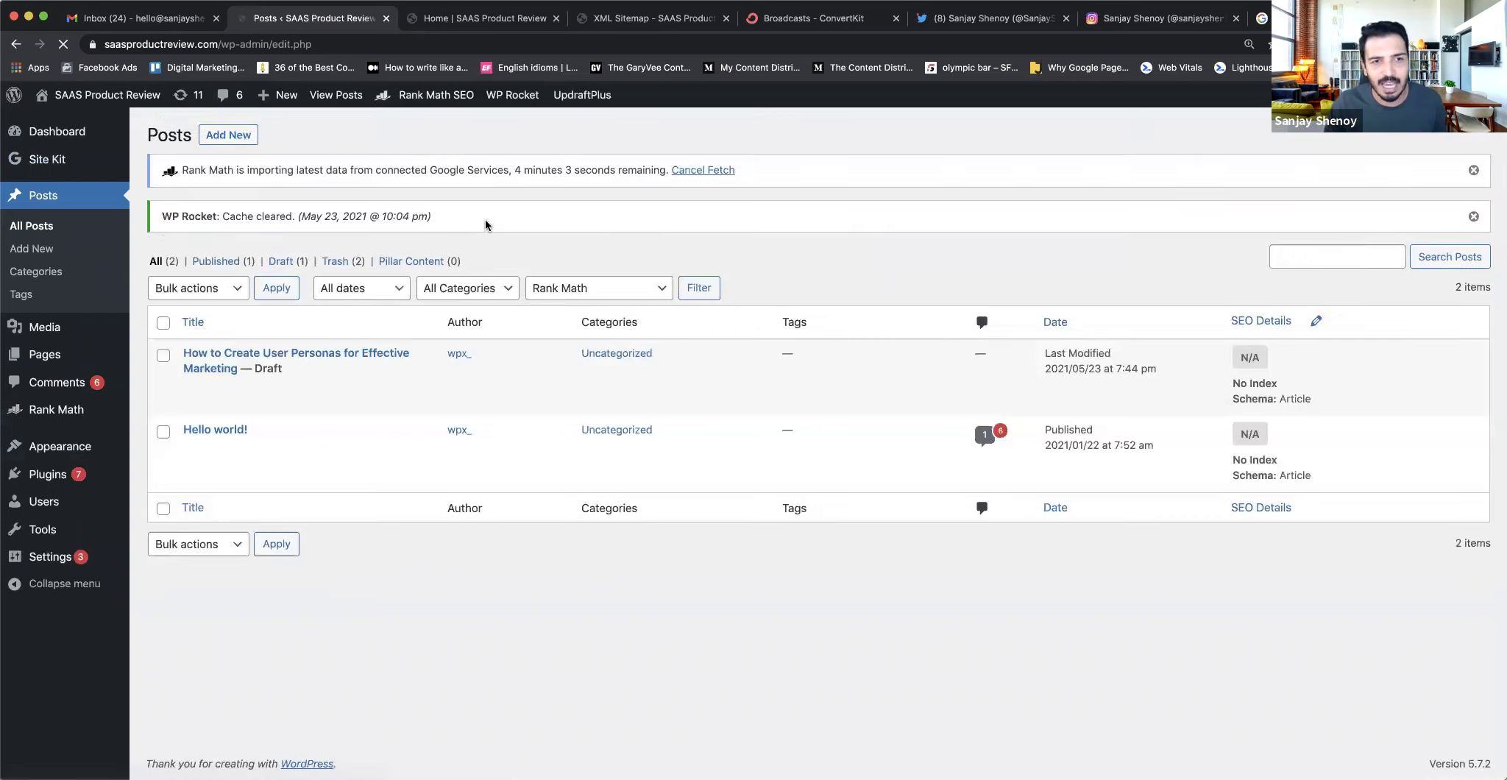
{"action": "left_click", "coordinate": [1475, 217]}
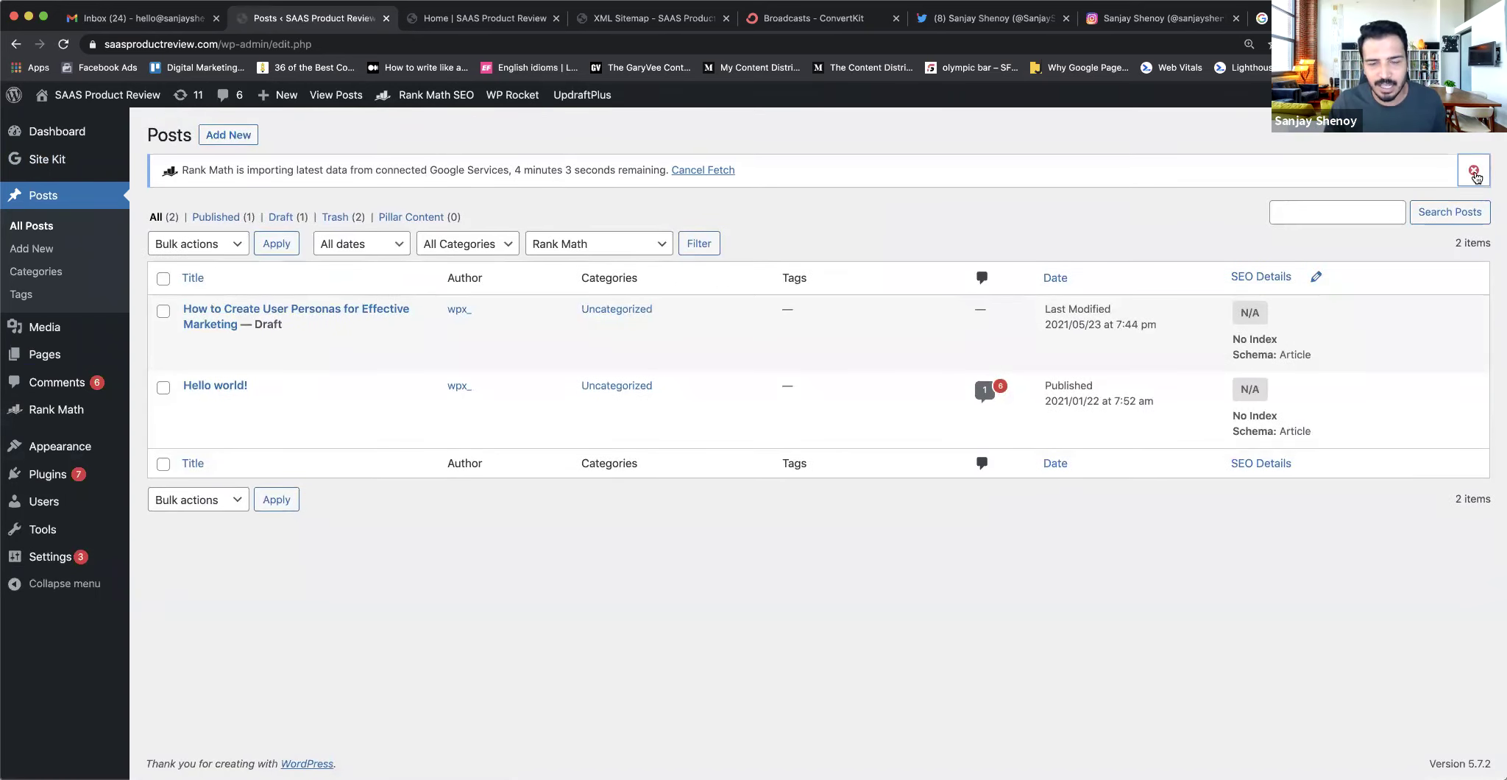
{"action": "left_click", "coordinate": [1473, 170]}
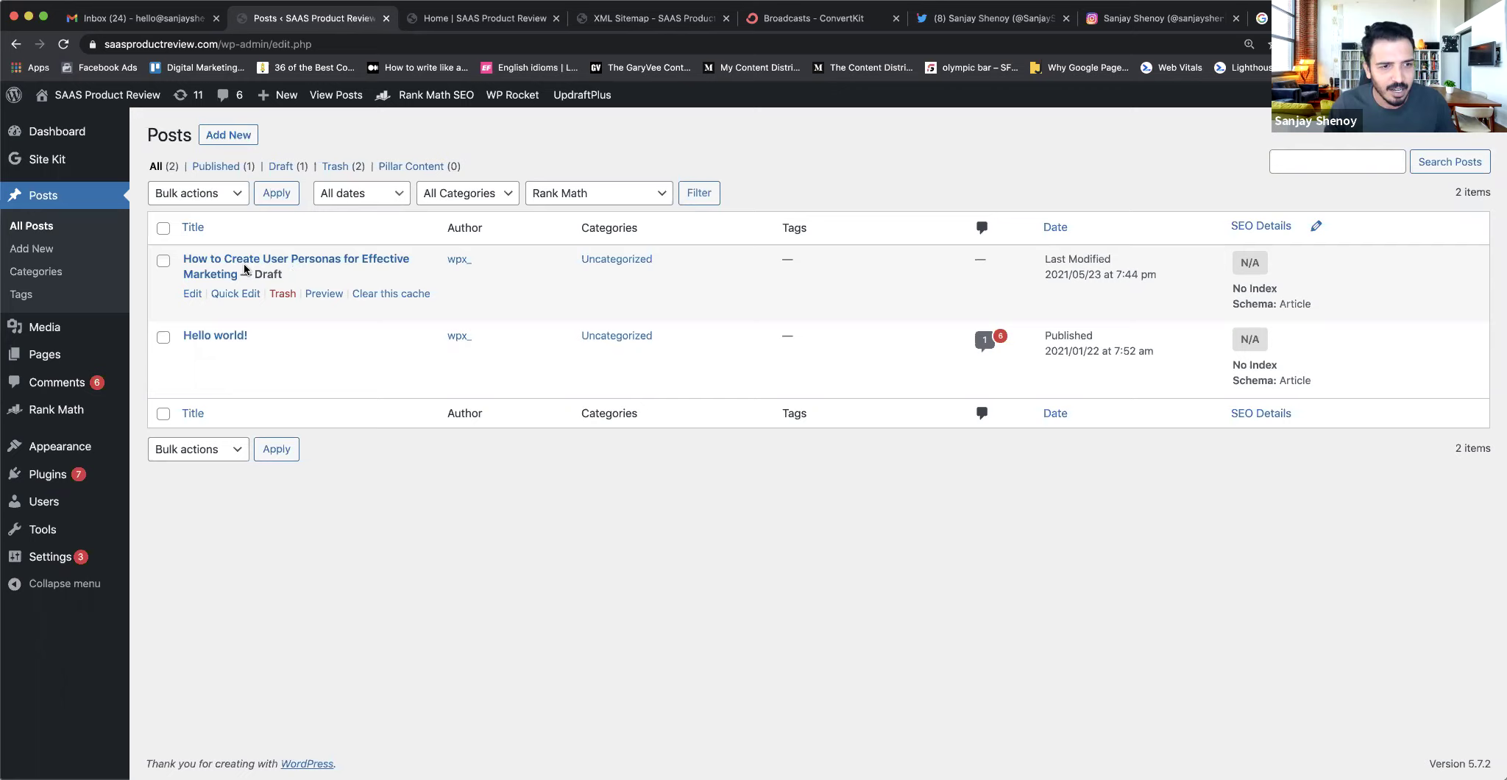
- Open the draft post "How to Create User Personas for Effective Marketing" for editing and look through its content
{"action": "left_click", "coordinate": [192, 295]}
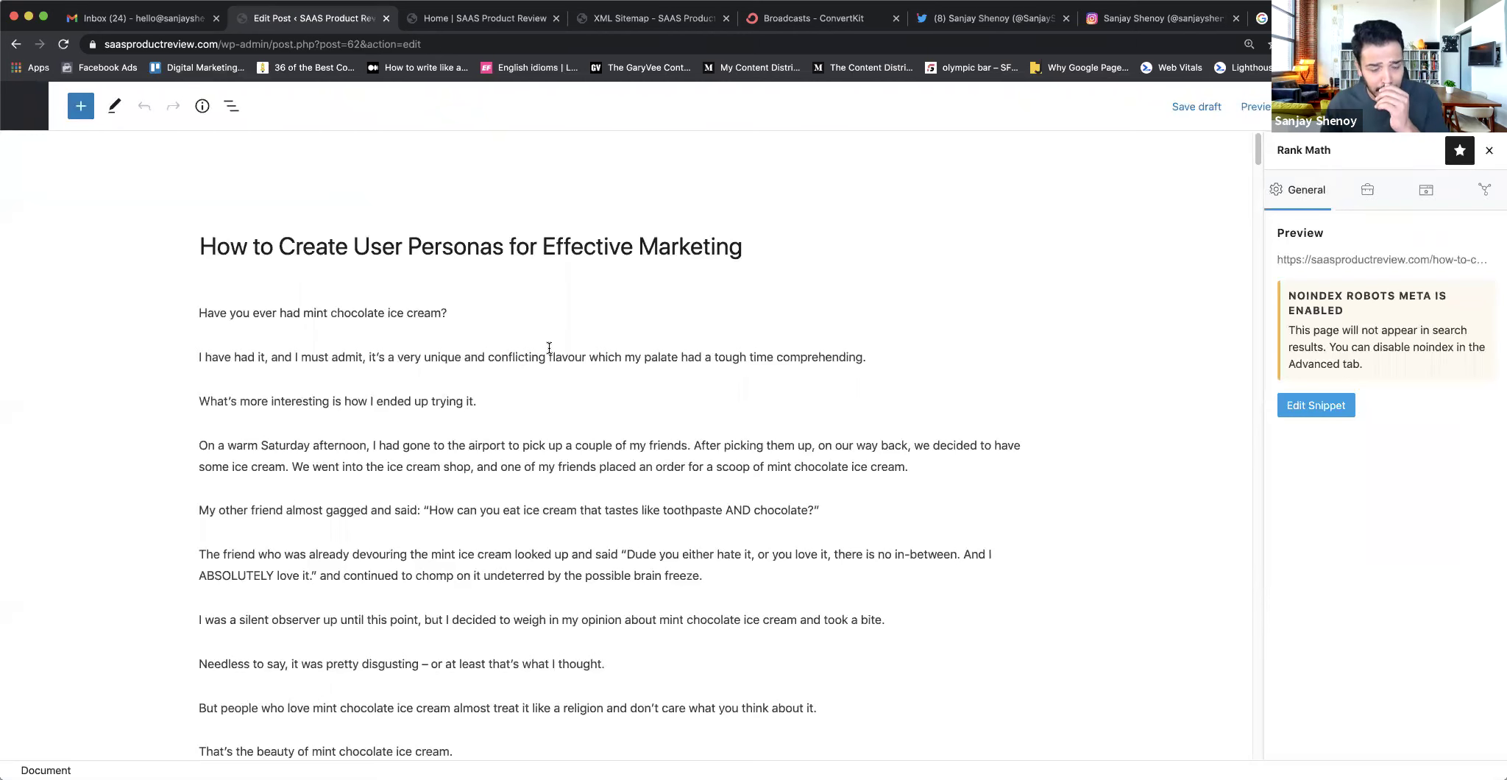
{"action": "scroll", "coordinate": [587, 305], "scroll_direction": "down", "scroll_amount": 15}
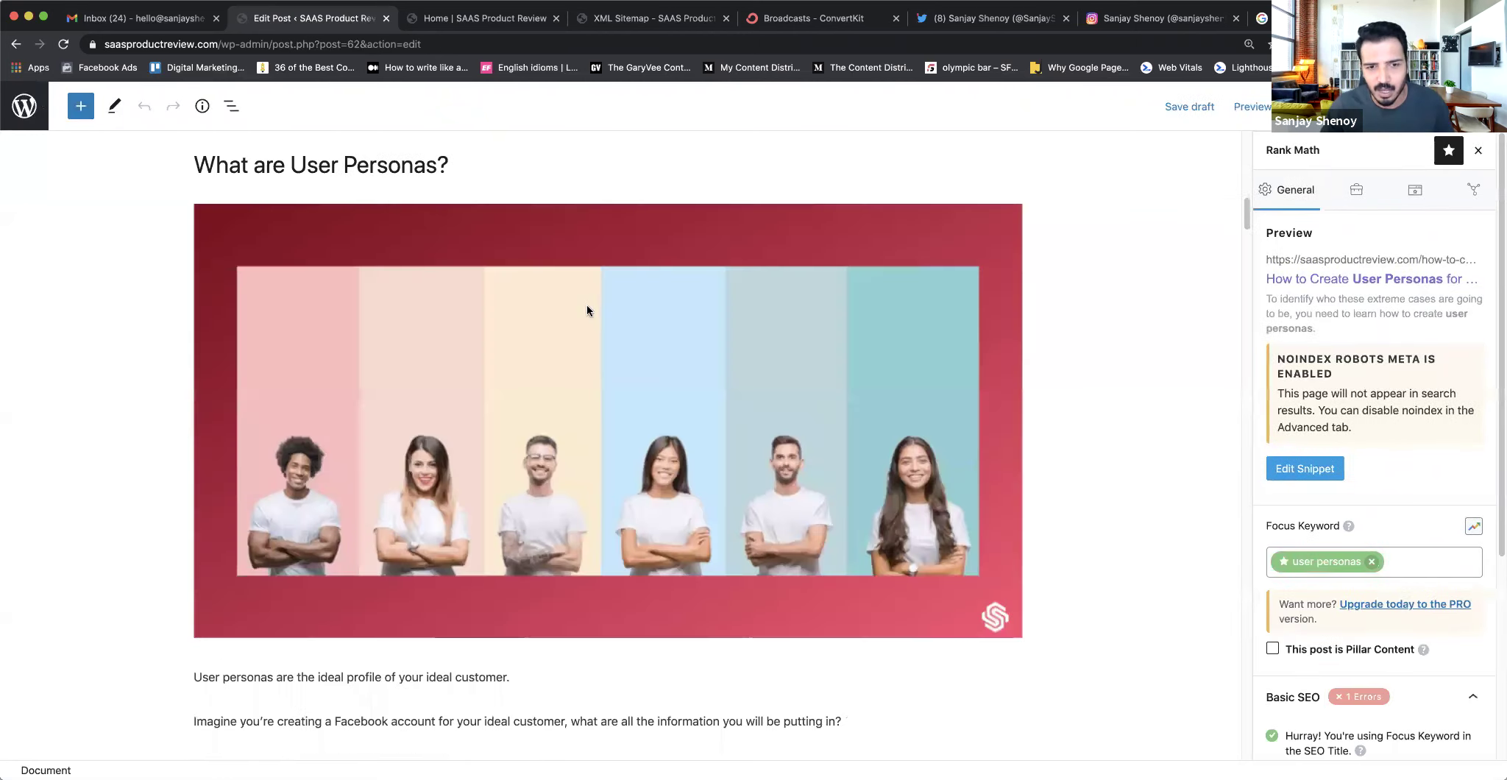
{"action": "scroll", "coordinate": [586, 310], "scroll_direction": "down", "scroll_amount": 20}
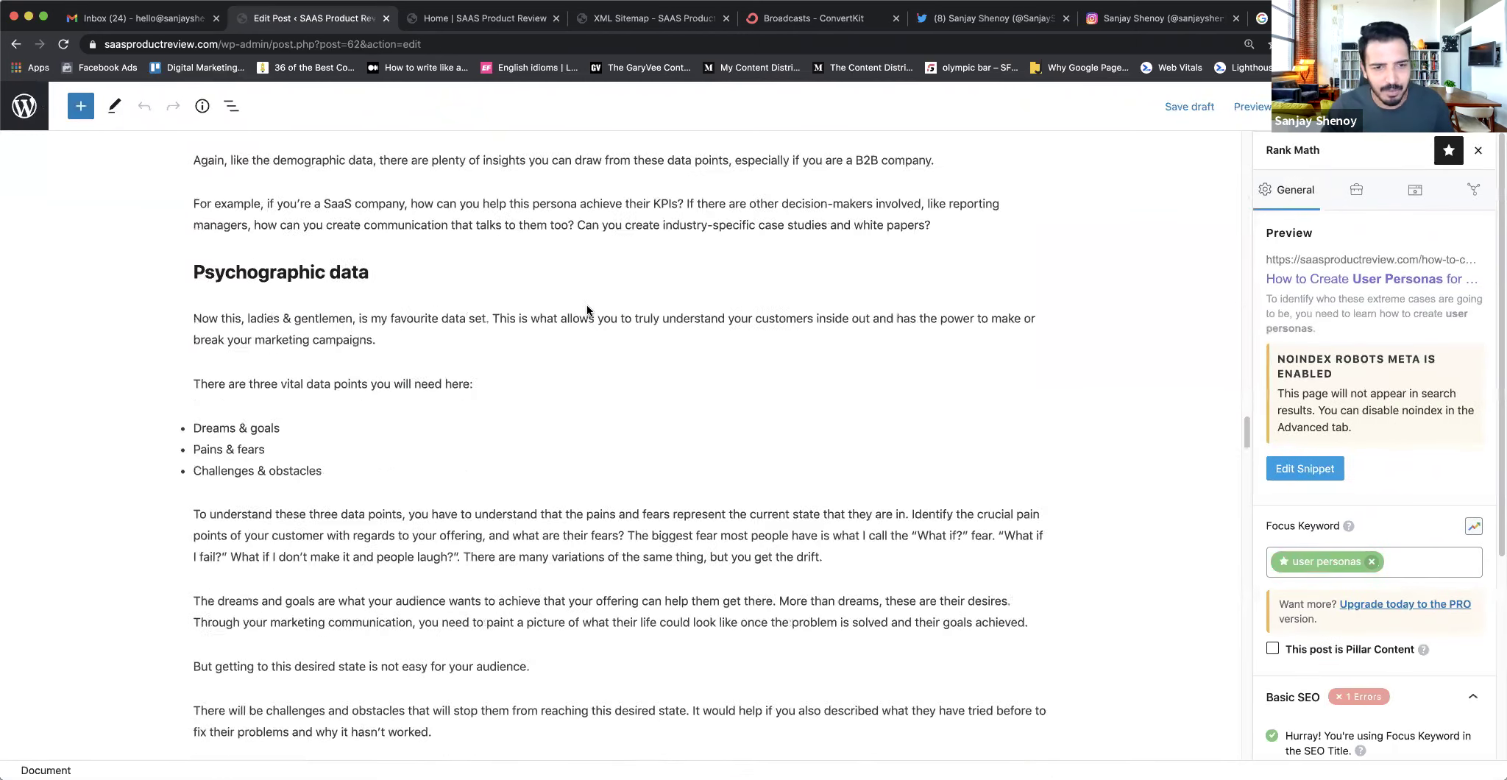
{"action": "scroll", "coordinate": [586, 310], "scroll_direction": "down", "scroll_amount": 20}
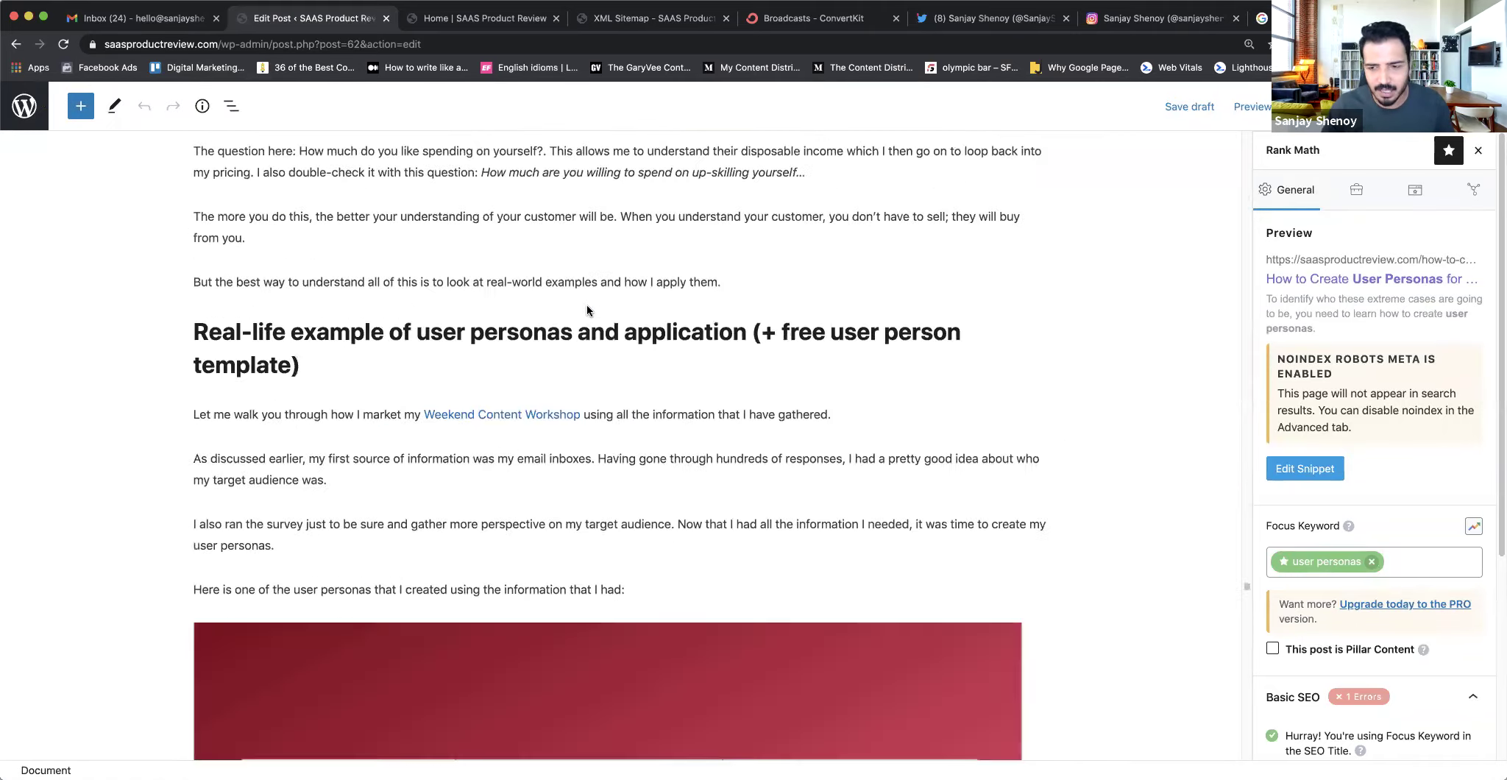
{"action": "scroll", "coordinate": [587, 310], "scroll_direction": "down", "scroll_amount": 3}
{"action": "scroll", "coordinate": [586, 309], "scroll_direction": "up", "scroll_amount": 20}
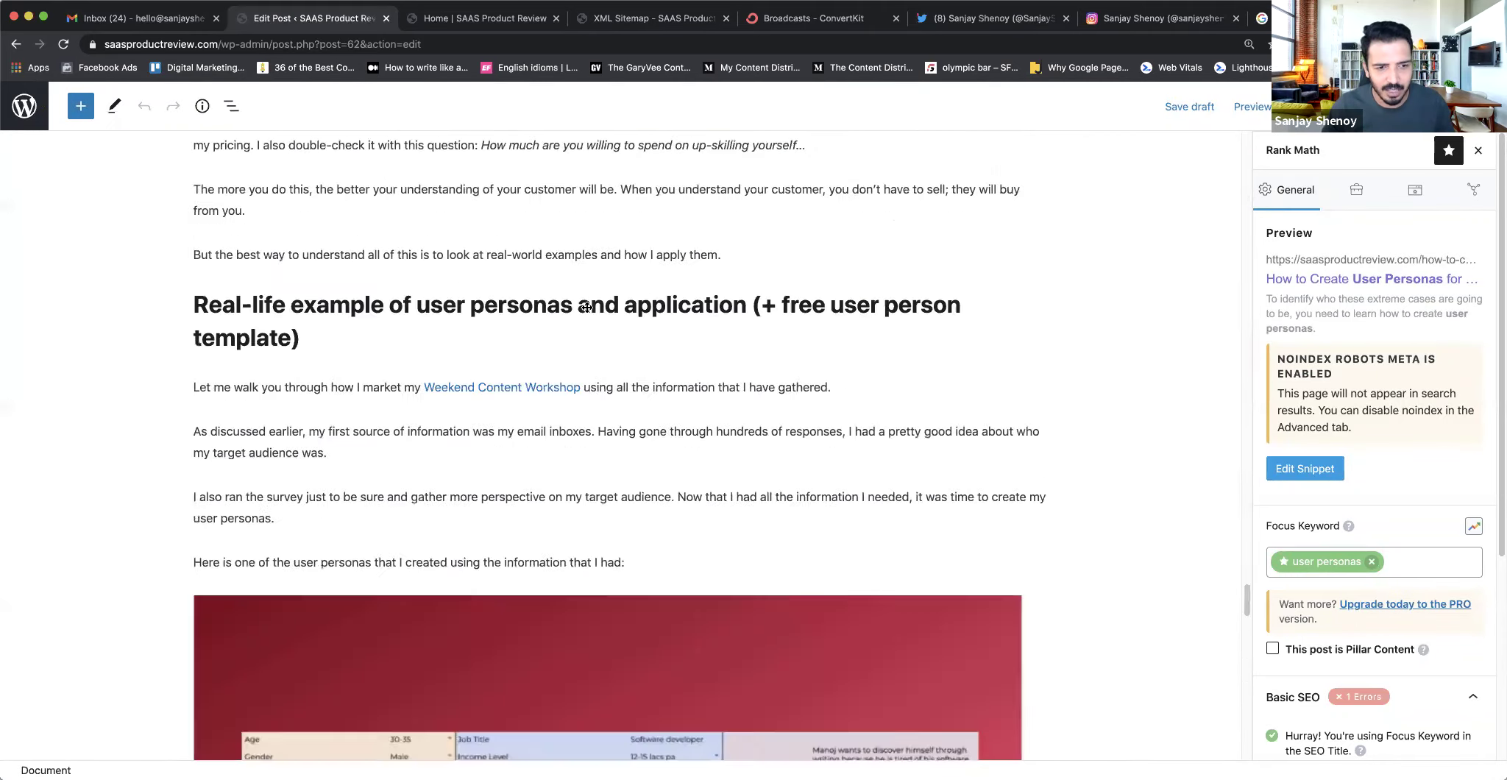
{"action": "scroll", "coordinate": [586, 308], "scroll_direction": "up", "scroll_amount": 20}
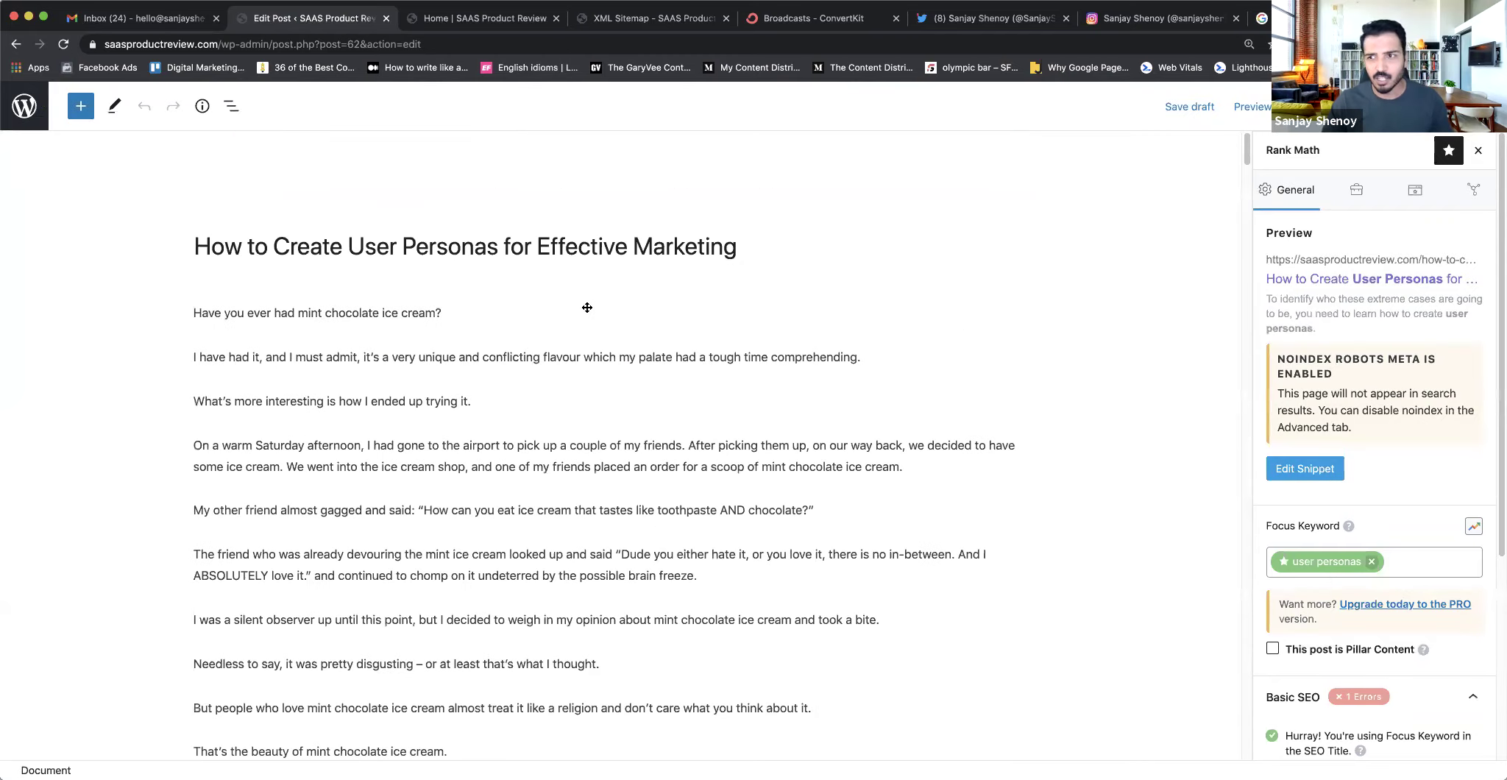
{"action": "scroll", "coordinate": [1149, 335], "scroll_direction": "down", "scroll_amount": 20}
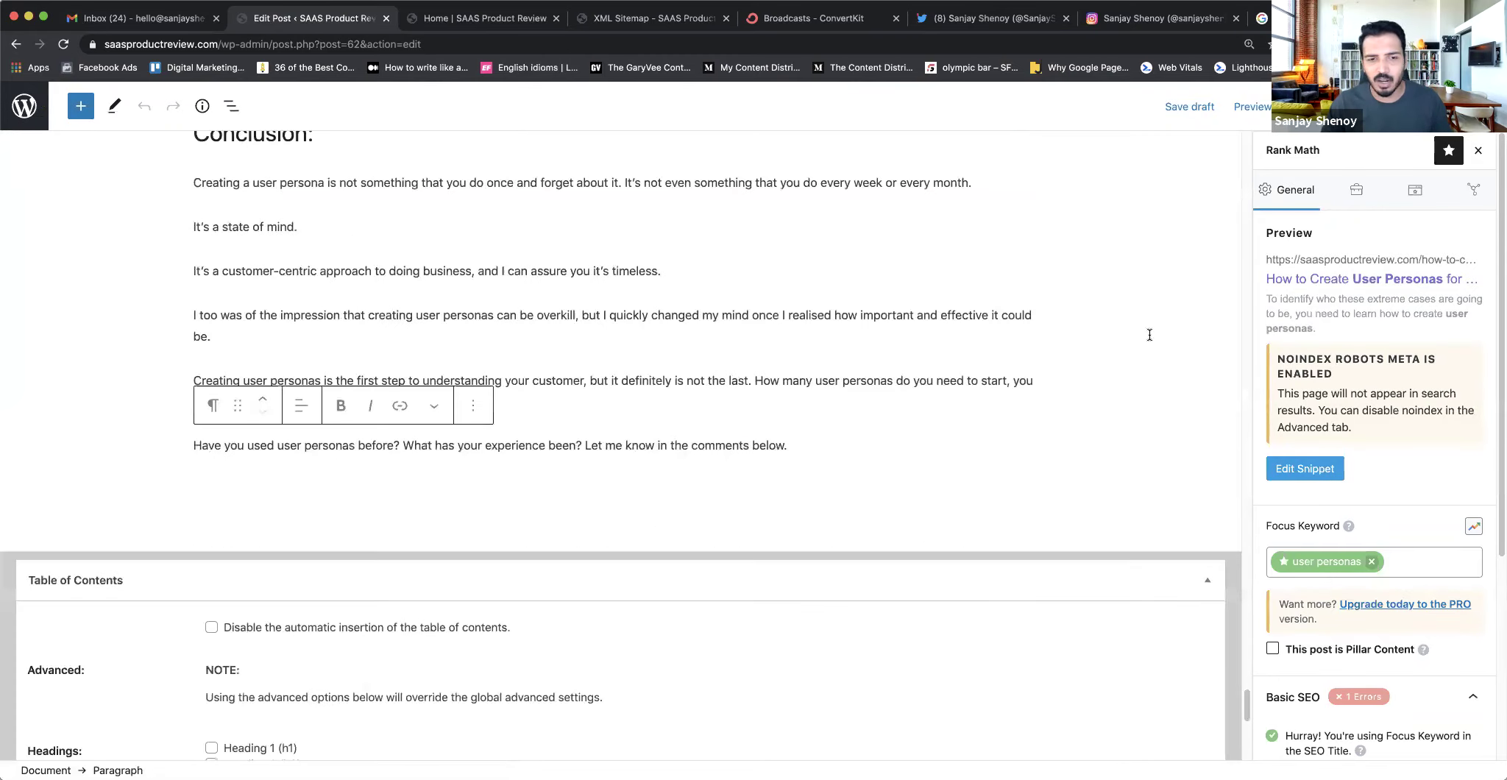
{"action": "left_click_drag", "start_coordinate": [1246, 705], "coordinate": [1239, 118]}
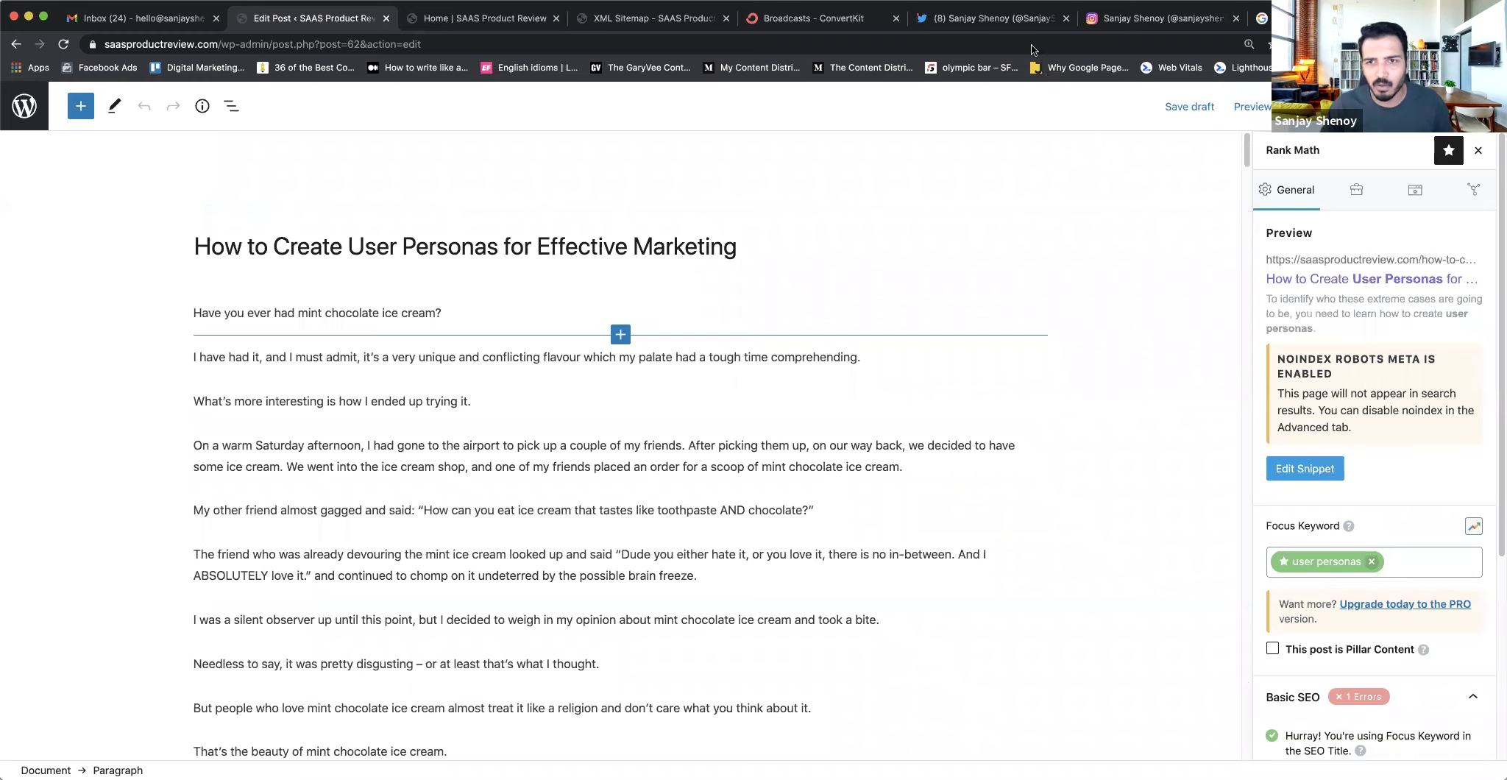
- Remove the "user personas" focus keyword from the post, look at the block settings and reopen the Rank Math settings
{"action": "left_click", "coordinate": [1370, 562]}
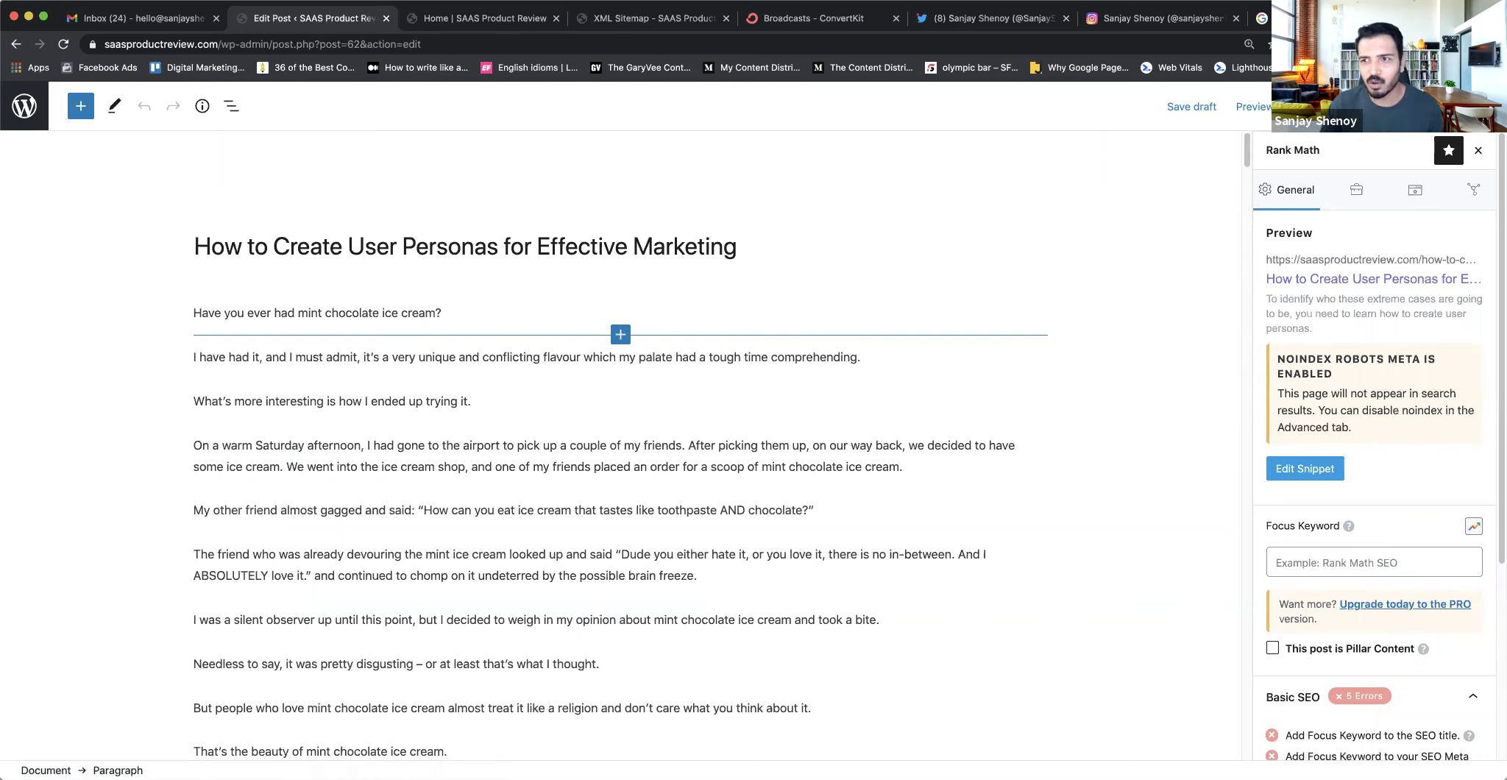
{"action": "left_click", "coordinate": [1436, 106]}
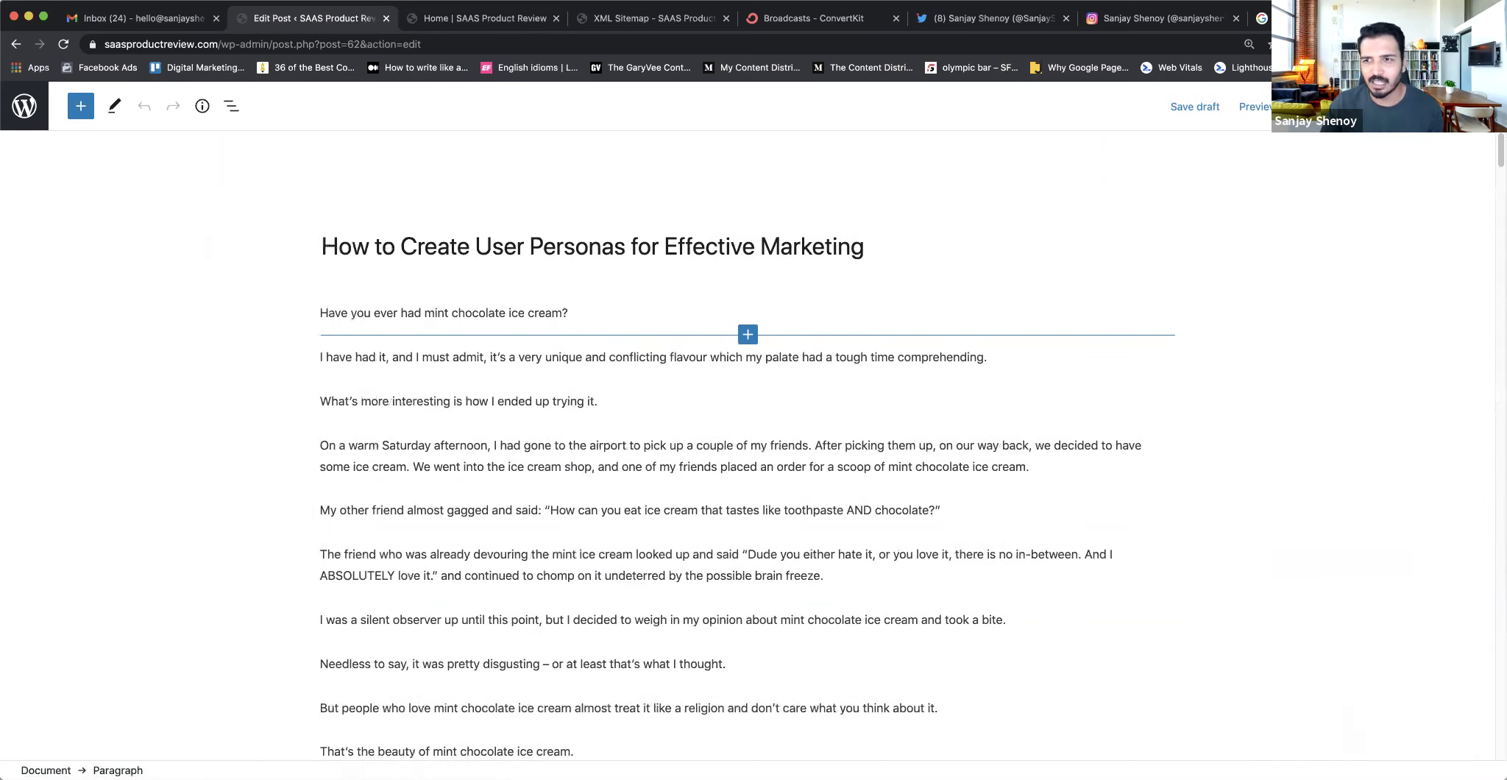
{"action": "left_click", "coordinate": [1407, 106]}
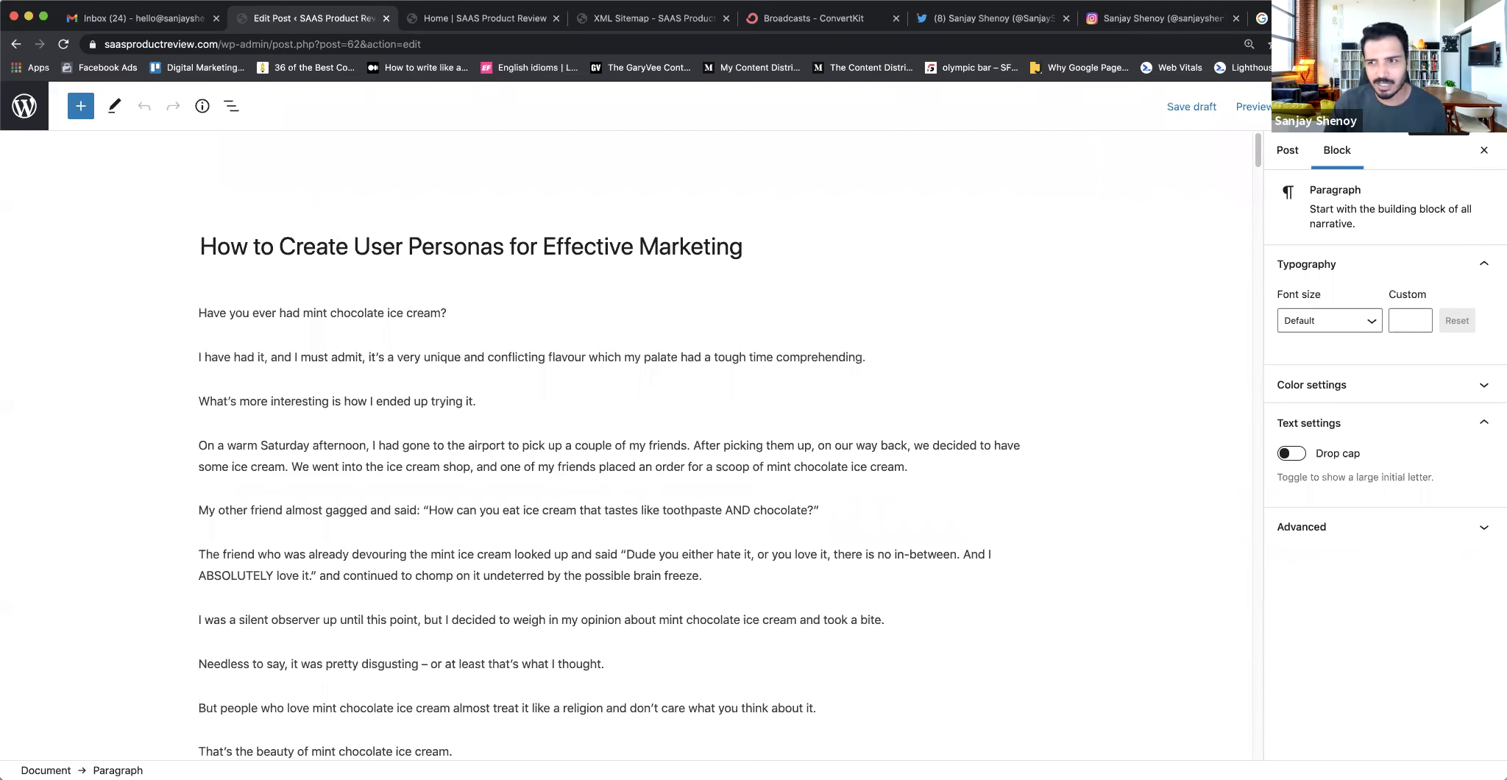
{"action": "left_click", "coordinate": [1438, 106]}
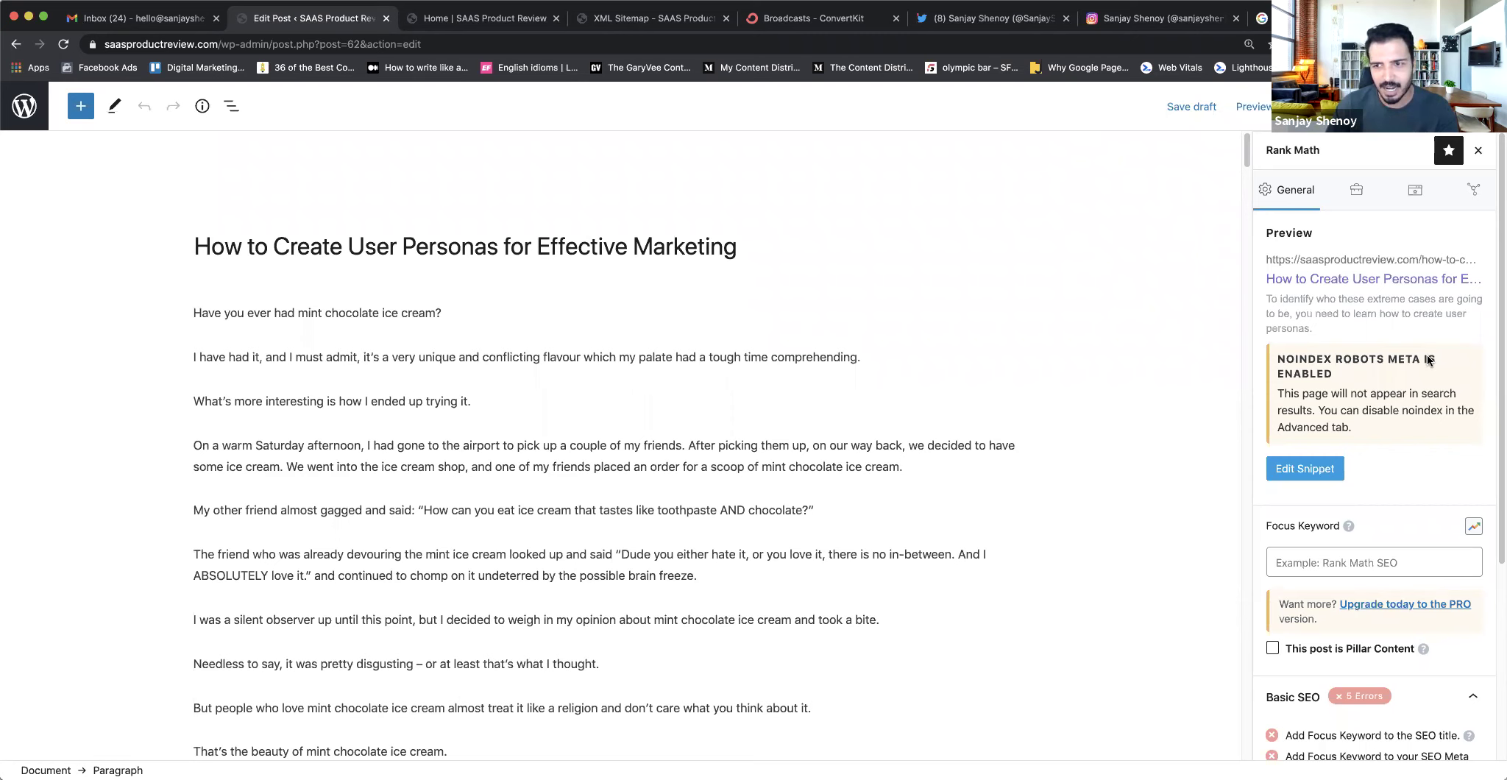
- In the post's snippet editor, show the mobile preview and shorten the SEO title by removing the word "Effective"
{"action": "left_click", "coordinate": [1335, 467]}
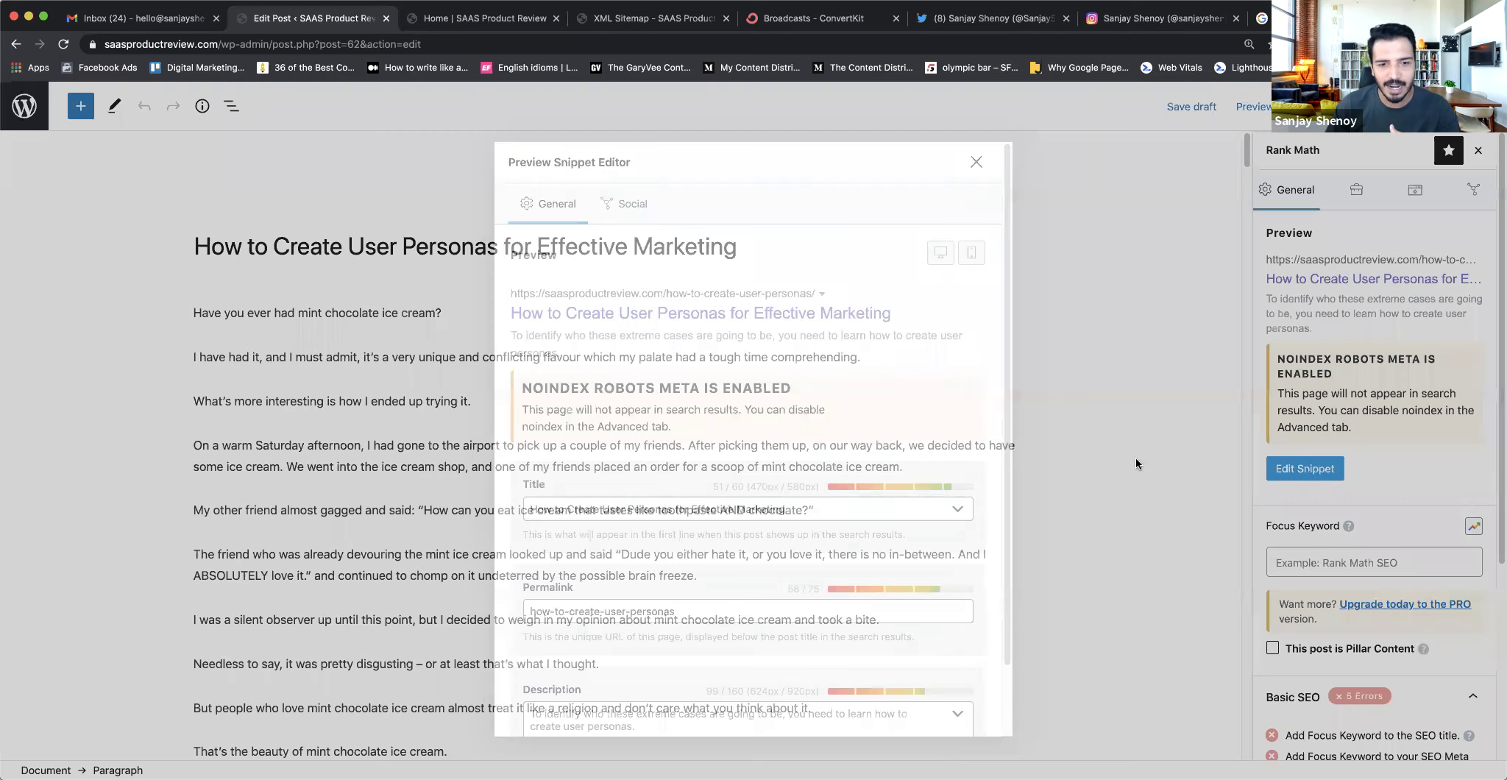
{"action": "scroll", "coordinate": [837, 458], "scroll_direction": "down", "scroll_amount": 1}
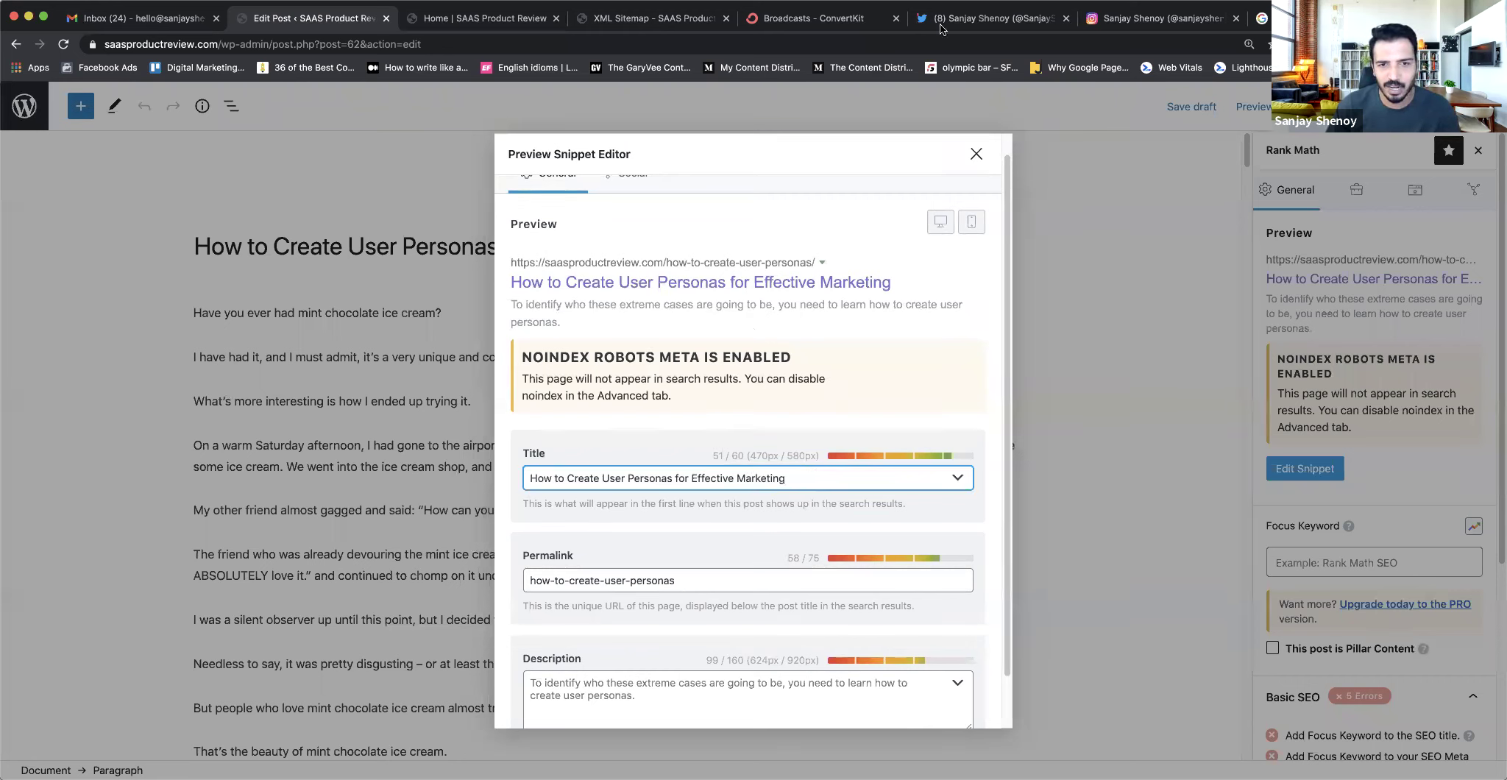
{"action": "left_click", "coordinate": [971, 223]}
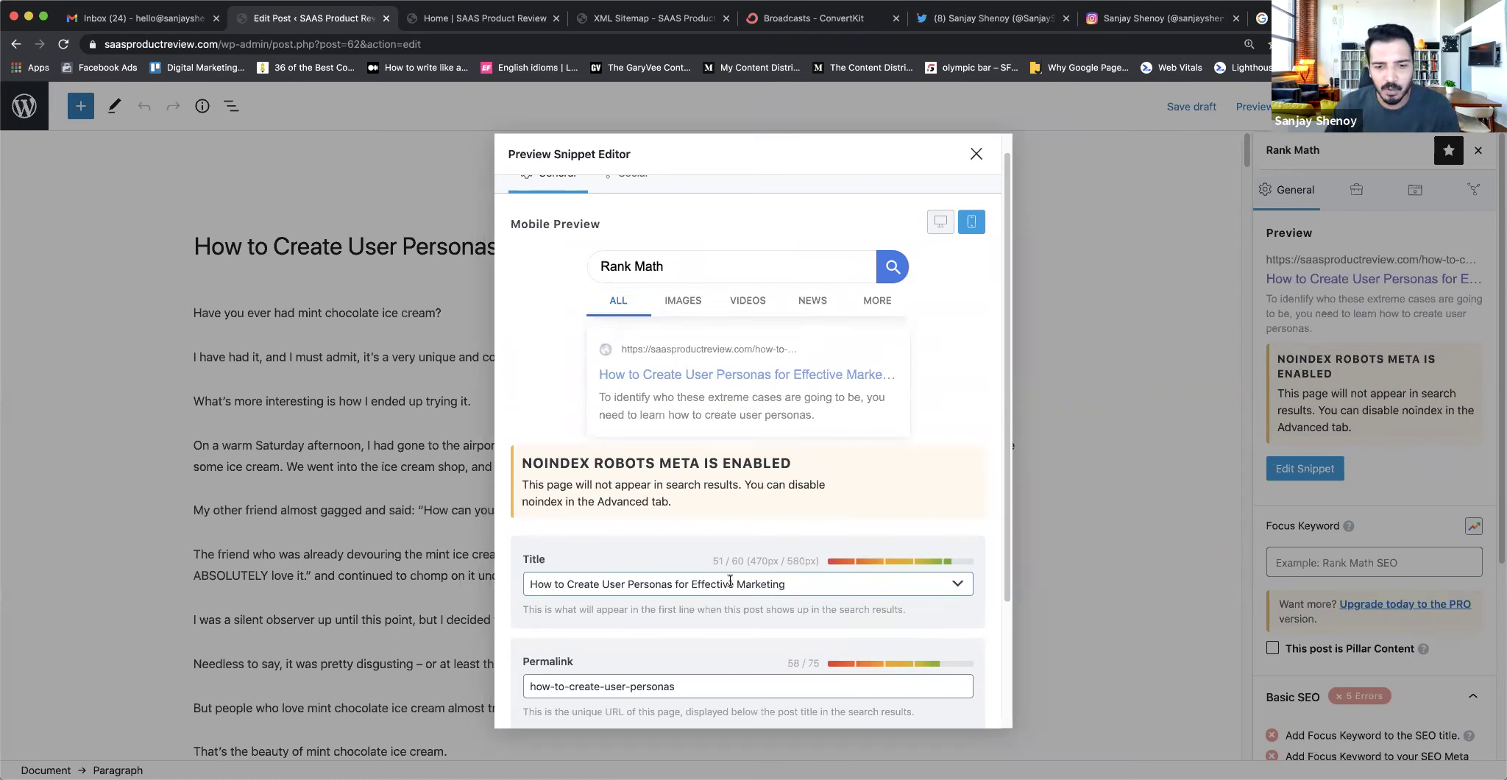
{"action": "left_click_drag", "start_coordinate": [732, 581], "coordinate": [689, 582]}
{"action": "key", "text": "BackSpace"}
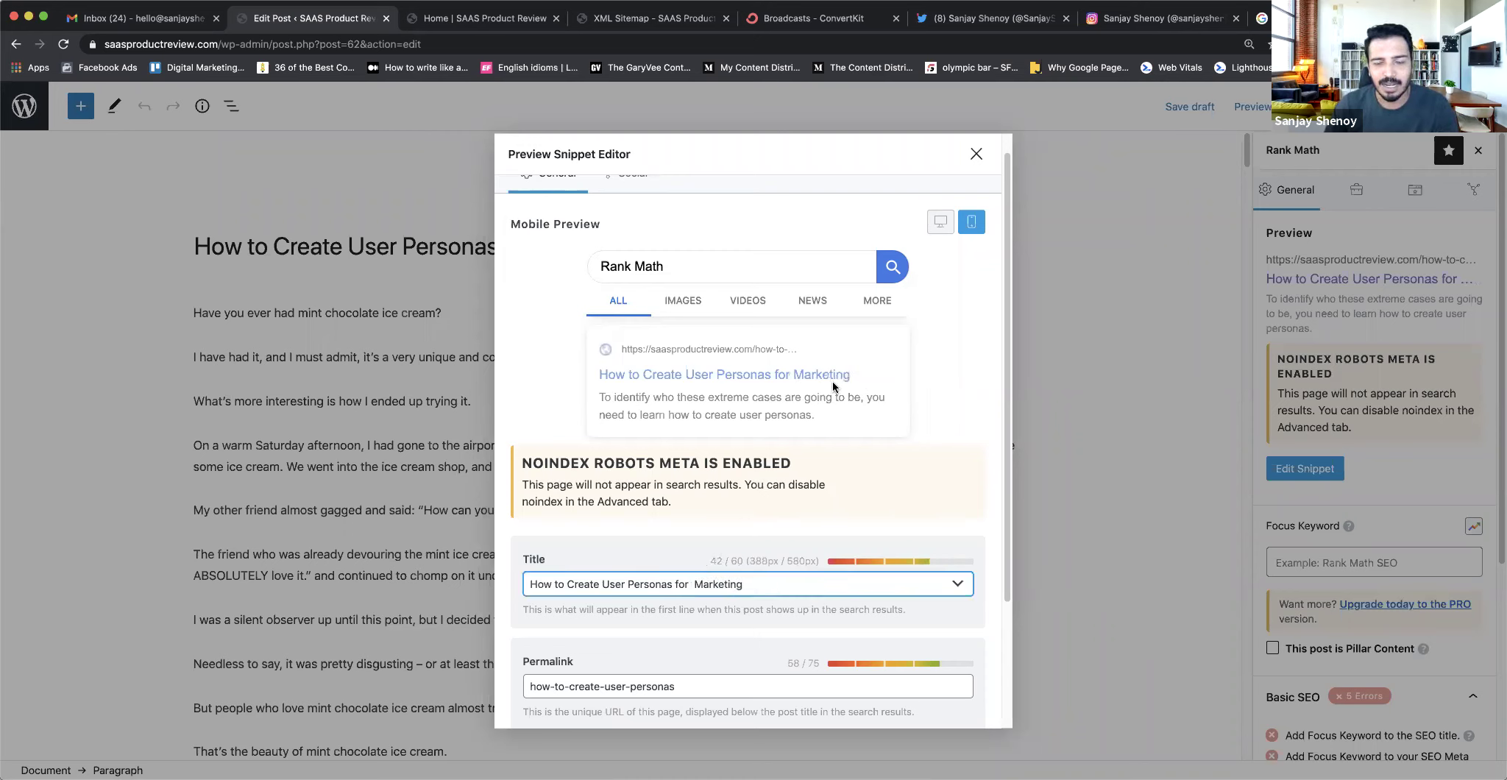
- Compare the desktop and mobile previews of the post's search snippet, ending on the mobile preview
{"action": "left_click", "coordinate": [944, 223]}
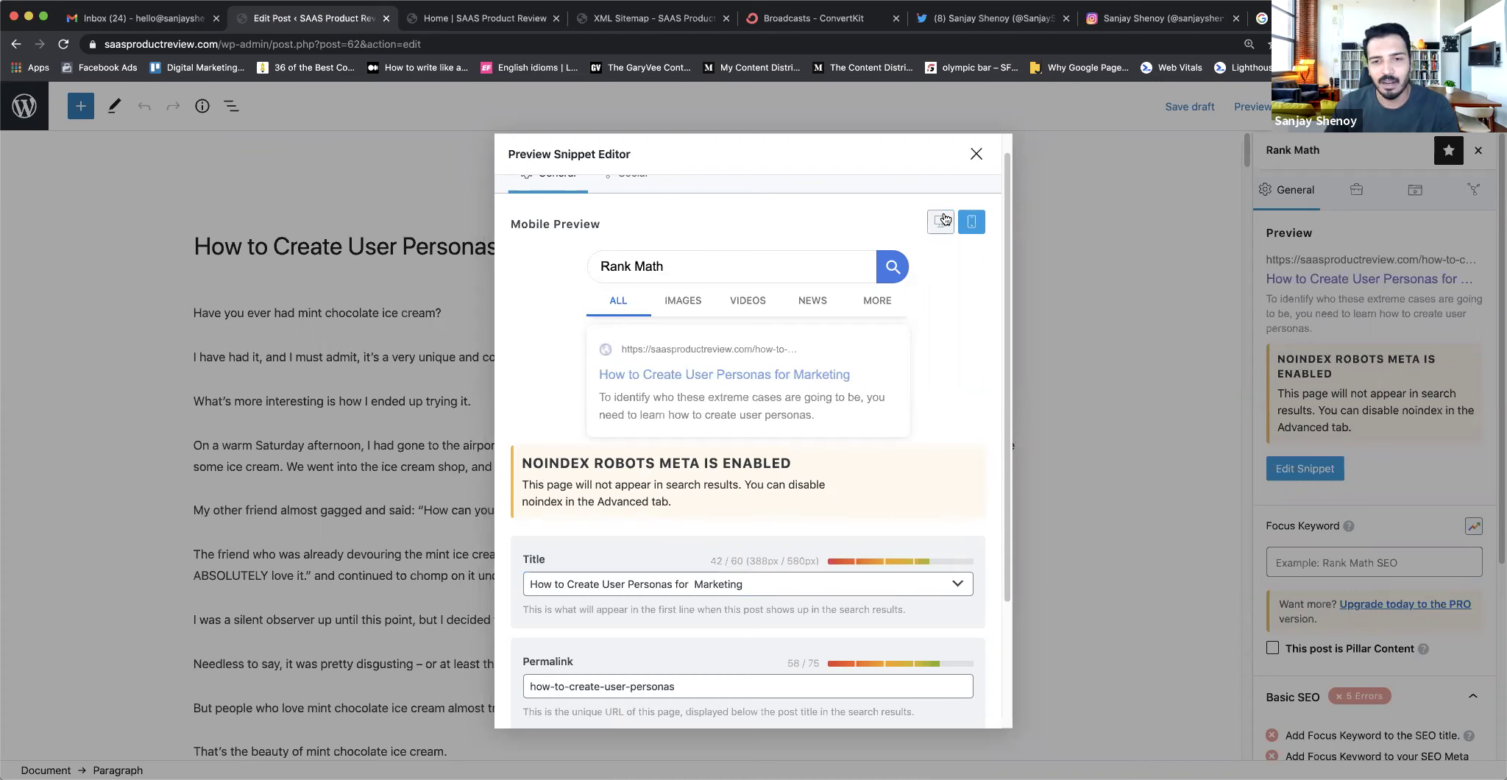
{"action": "left_click", "coordinate": [971, 221]}
{"action": "left_click", "coordinate": [940, 221]}
{"action": "left_click", "coordinate": [971, 221]}
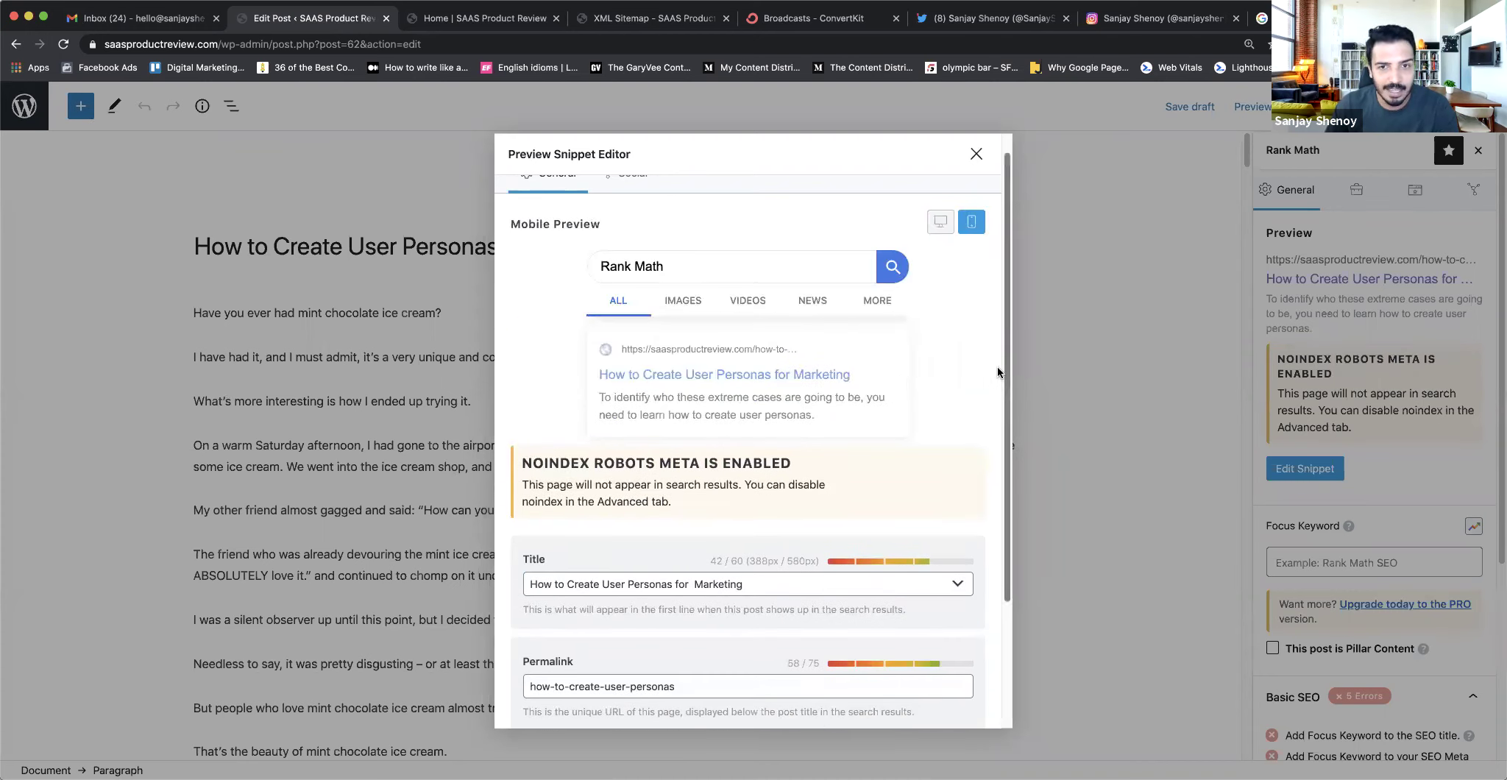
- Examine the permalink and description fields of the post's search snippet
{"action": "scroll", "coordinate": [991, 368], "scroll_direction": "down", "scroll_amount": 3}
{"action": "left_click", "coordinate": [688, 571]}
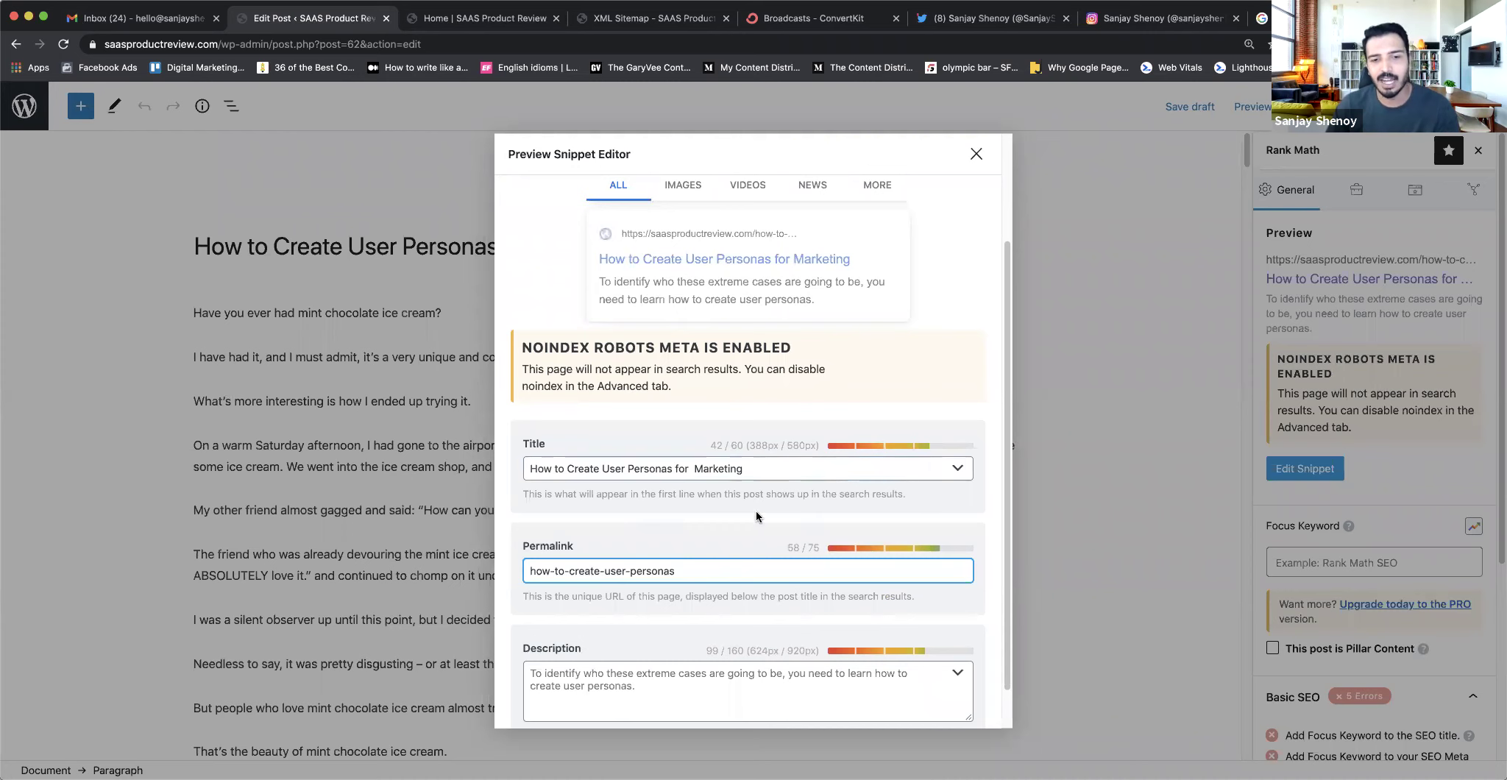
{"action": "scroll", "coordinate": [756, 519], "scroll_direction": "down", "scroll_amount": 1}
{"action": "scroll", "coordinate": [756, 523], "scroll_direction": "down", "scroll_amount": 1}
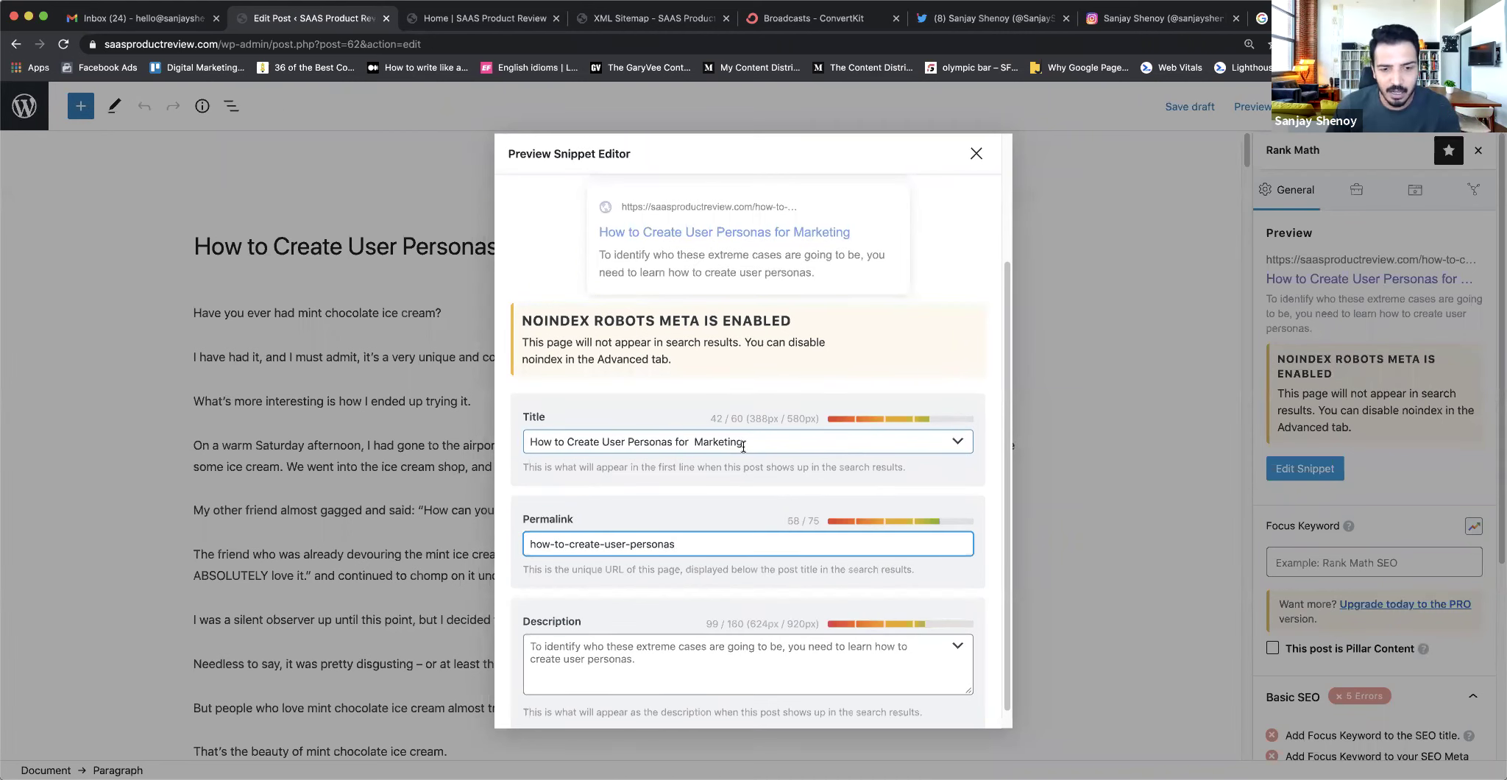
{"action": "scroll", "coordinate": [710, 565], "scroll_direction": "down", "scroll_amount": 1}
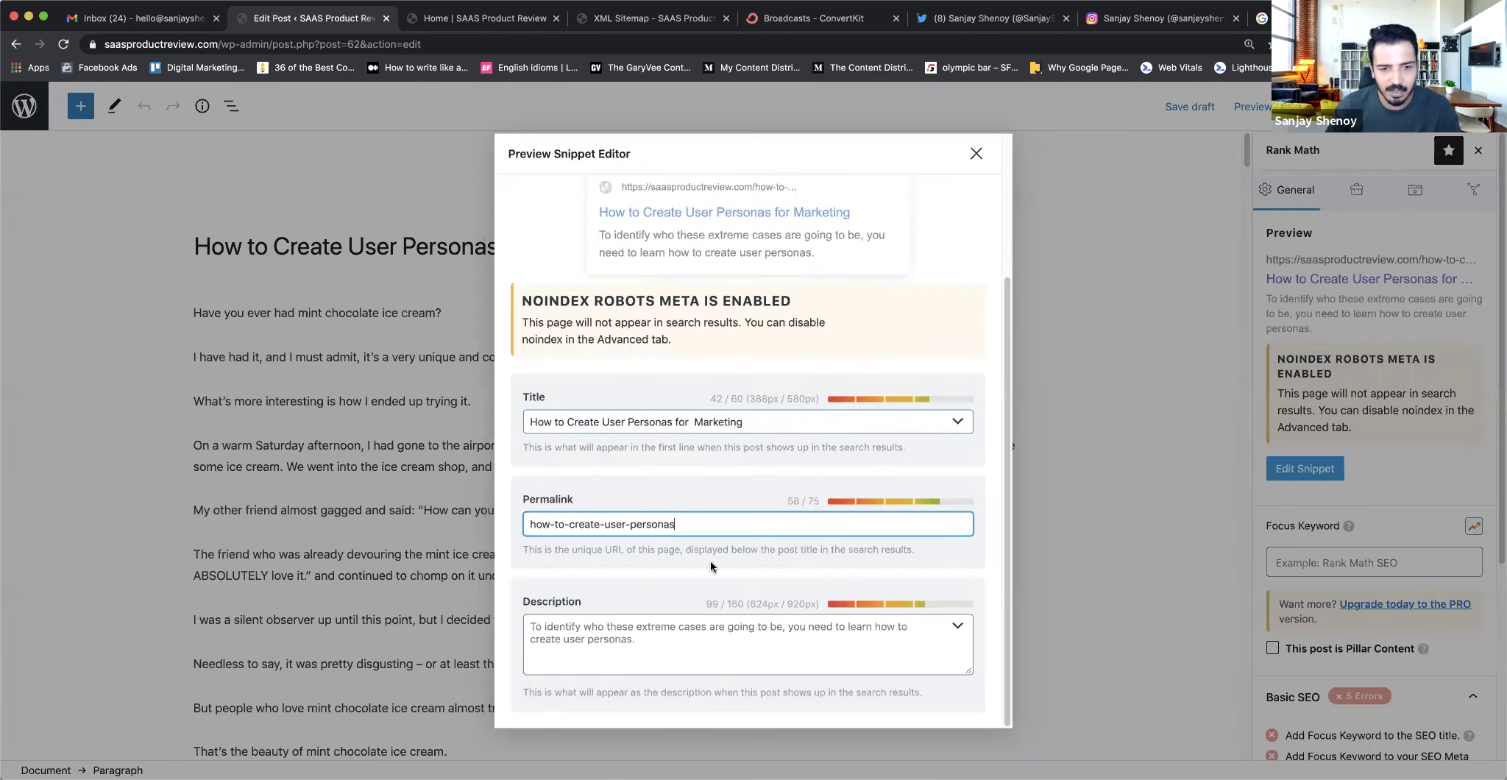
- Remove the extra space before "Marketing" in the snippet's SEO title, then compare the title with the permalink and description
{"action": "left_click", "coordinate": [695, 646]}
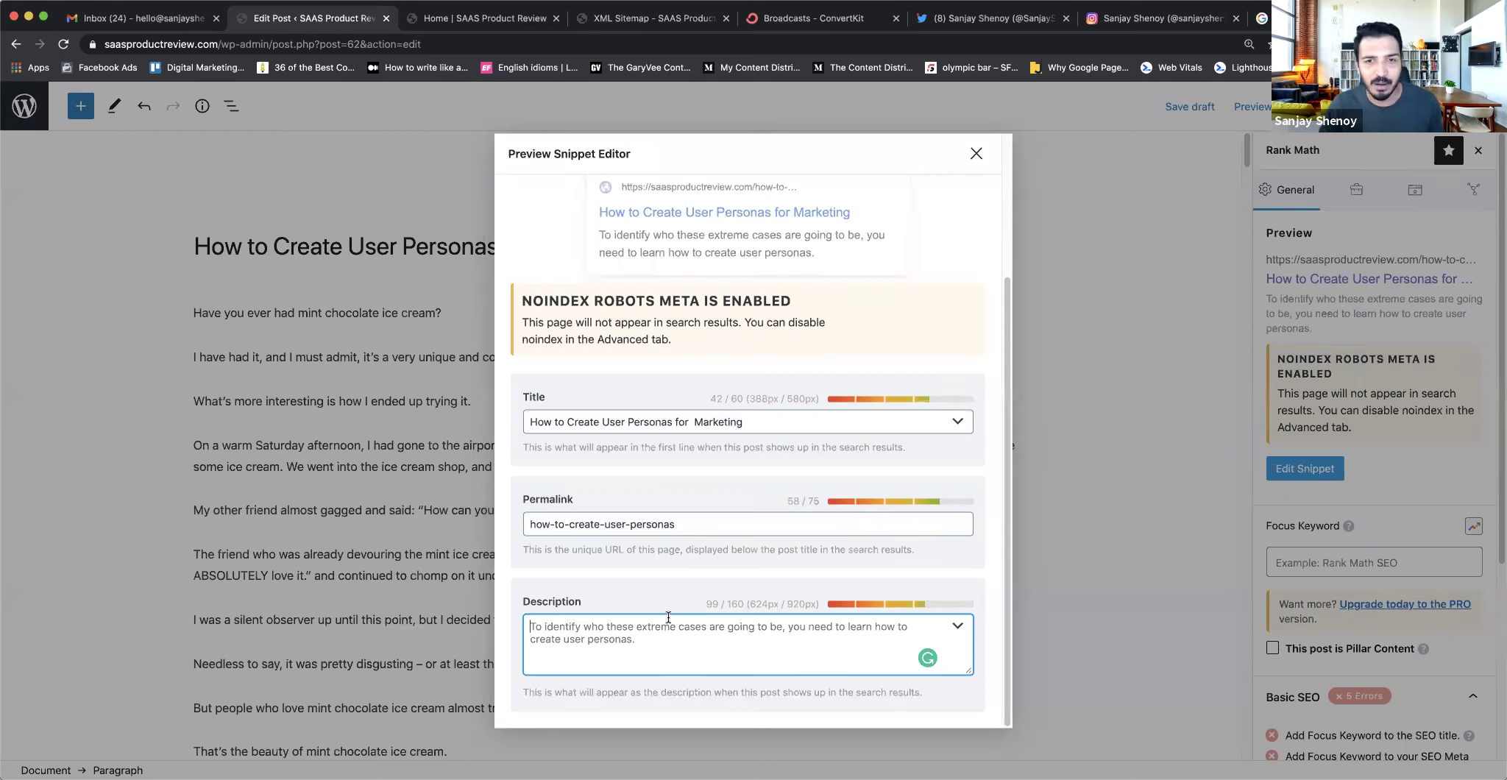
{"action": "left_click", "coordinate": [693, 423]}
{"action": "key", "text": "BackSpace"}
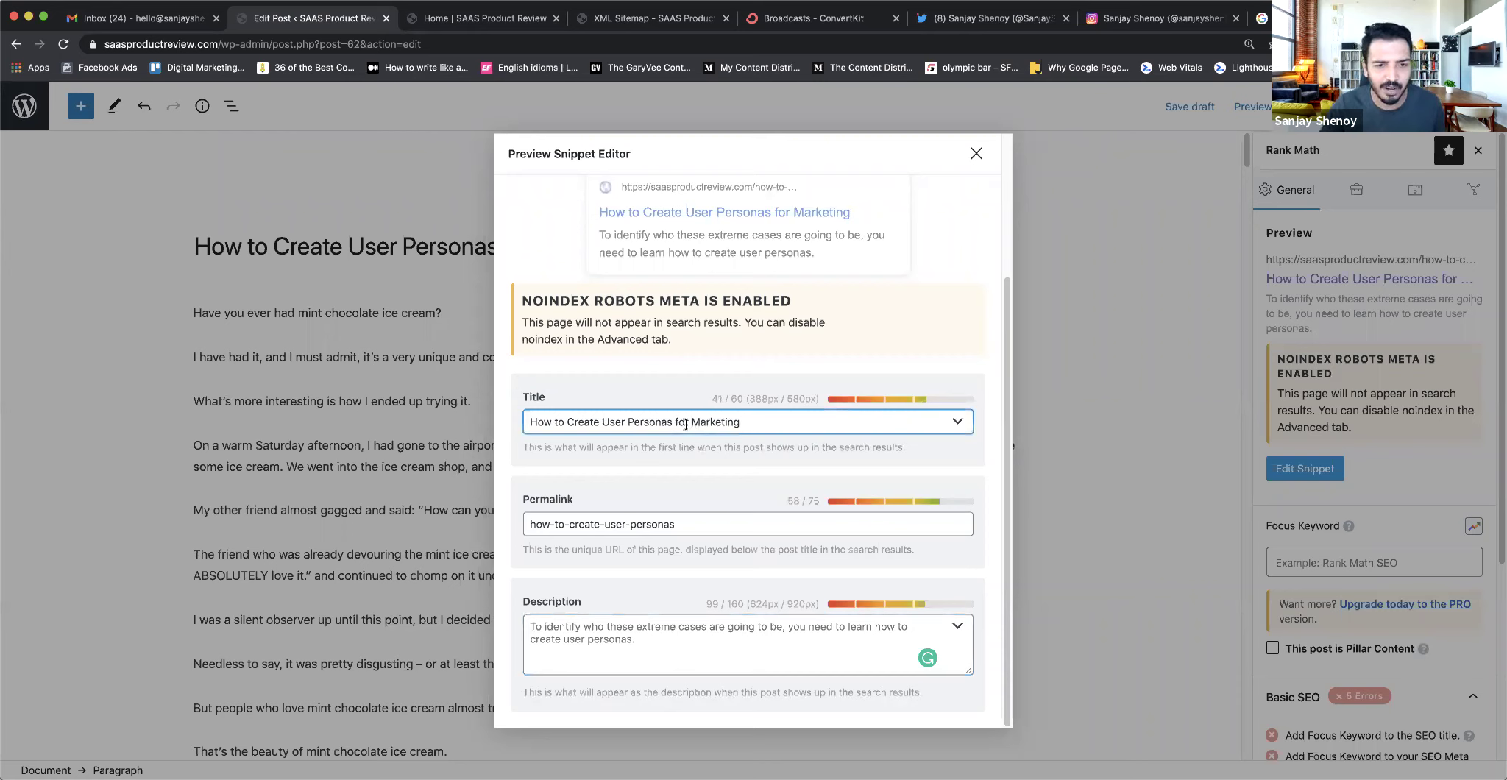
{"action": "left_click_drag", "start_coordinate": [531, 421], "coordinate": [669, 425]}
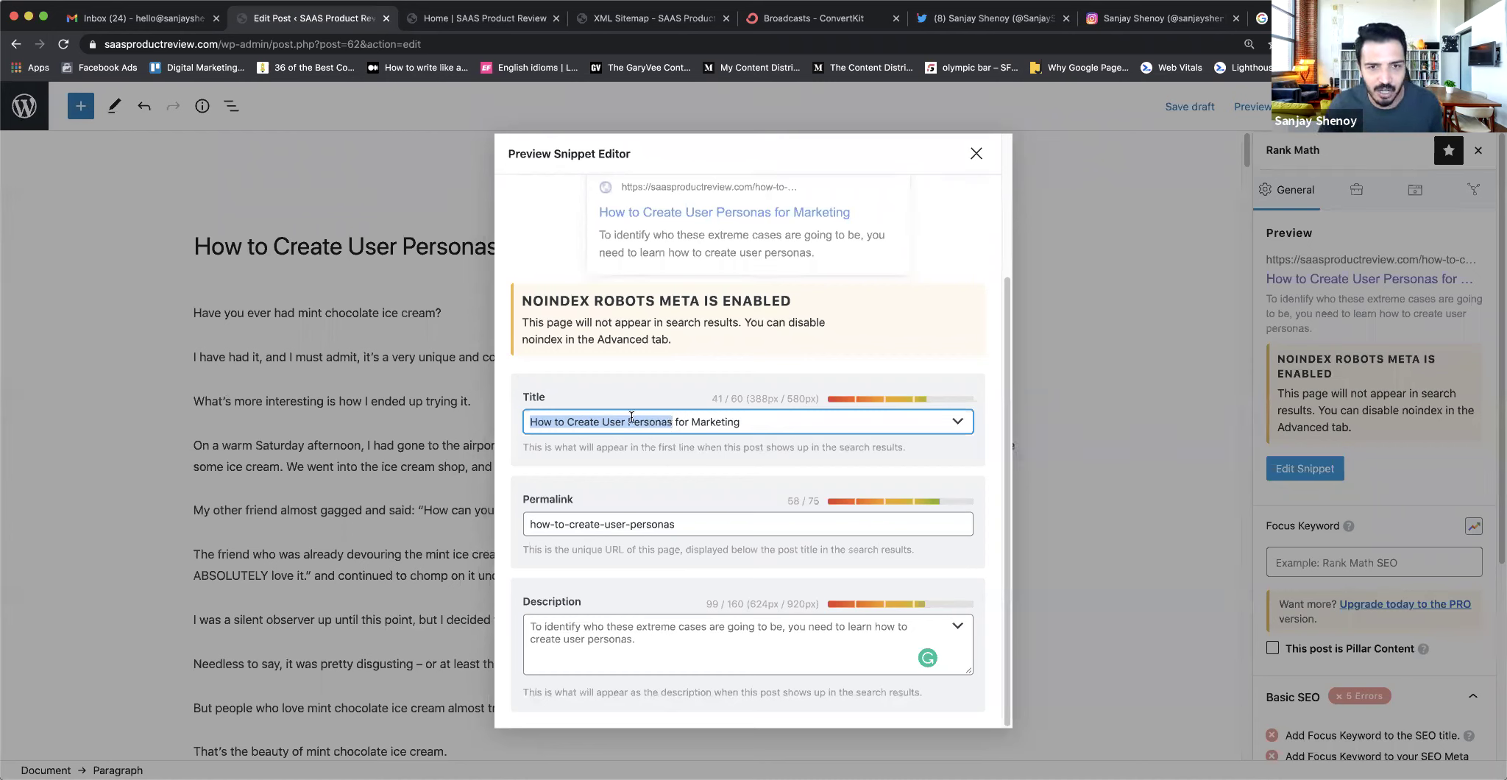
{"action": "triple_click", "coordinate": [580, 523]}
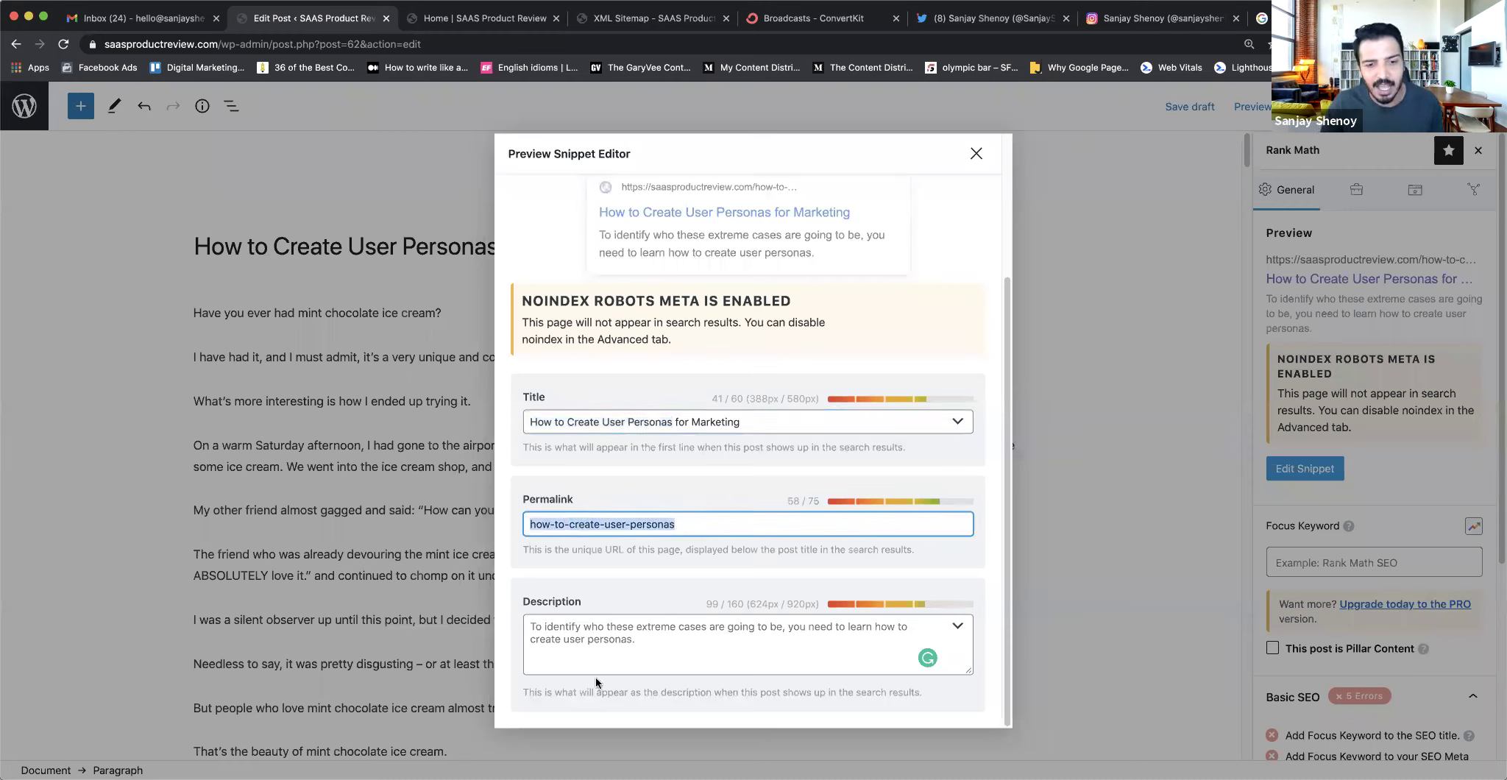
{"action": "left_click", "coordinate": [649, 647]}
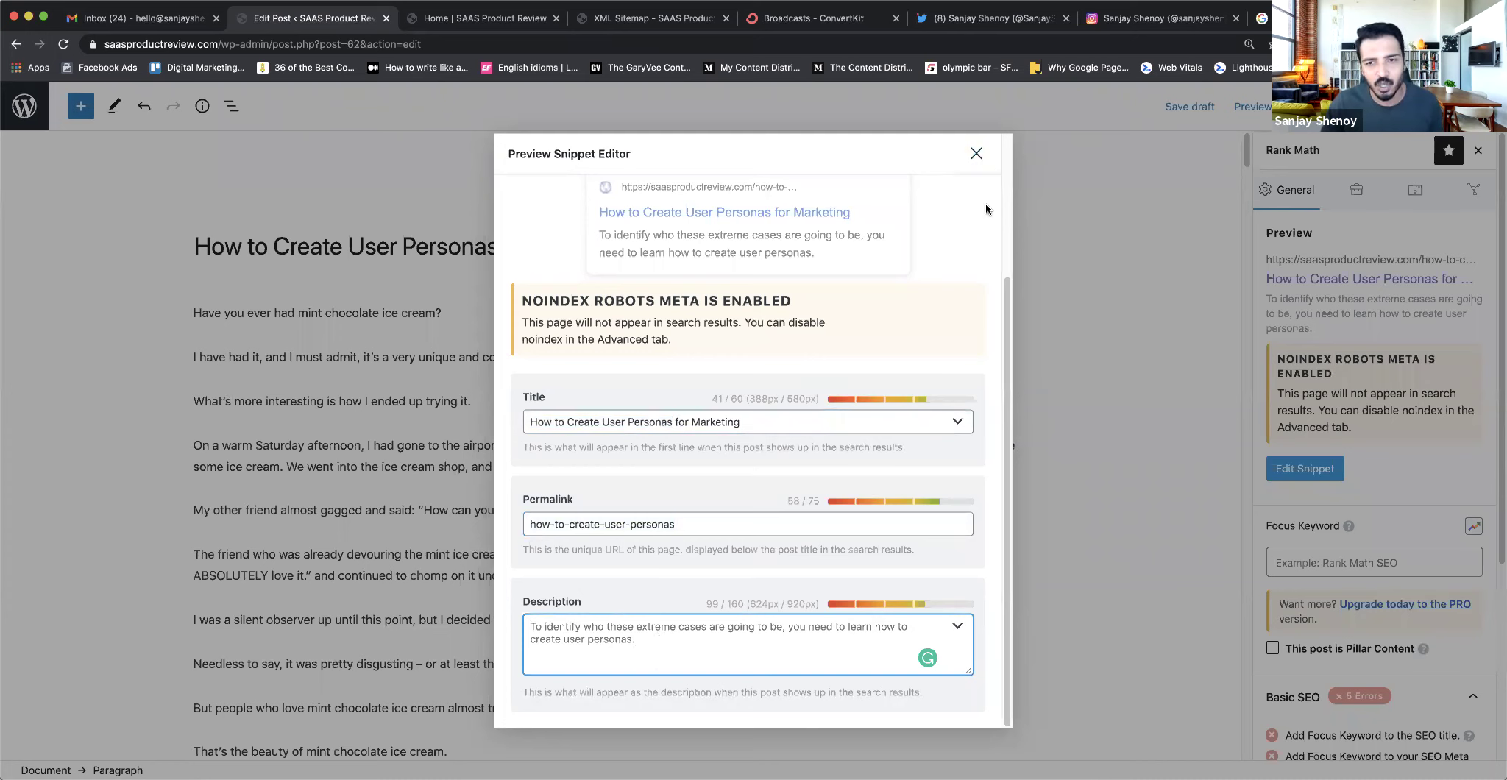
- Examine the post's Facebook and Twitter share previews and their image, title and description options, then close the snippet editor
{"action": "scroll", "coordinate": [985, 202], "scroll_direction": "up", "scroll_amount": 4}
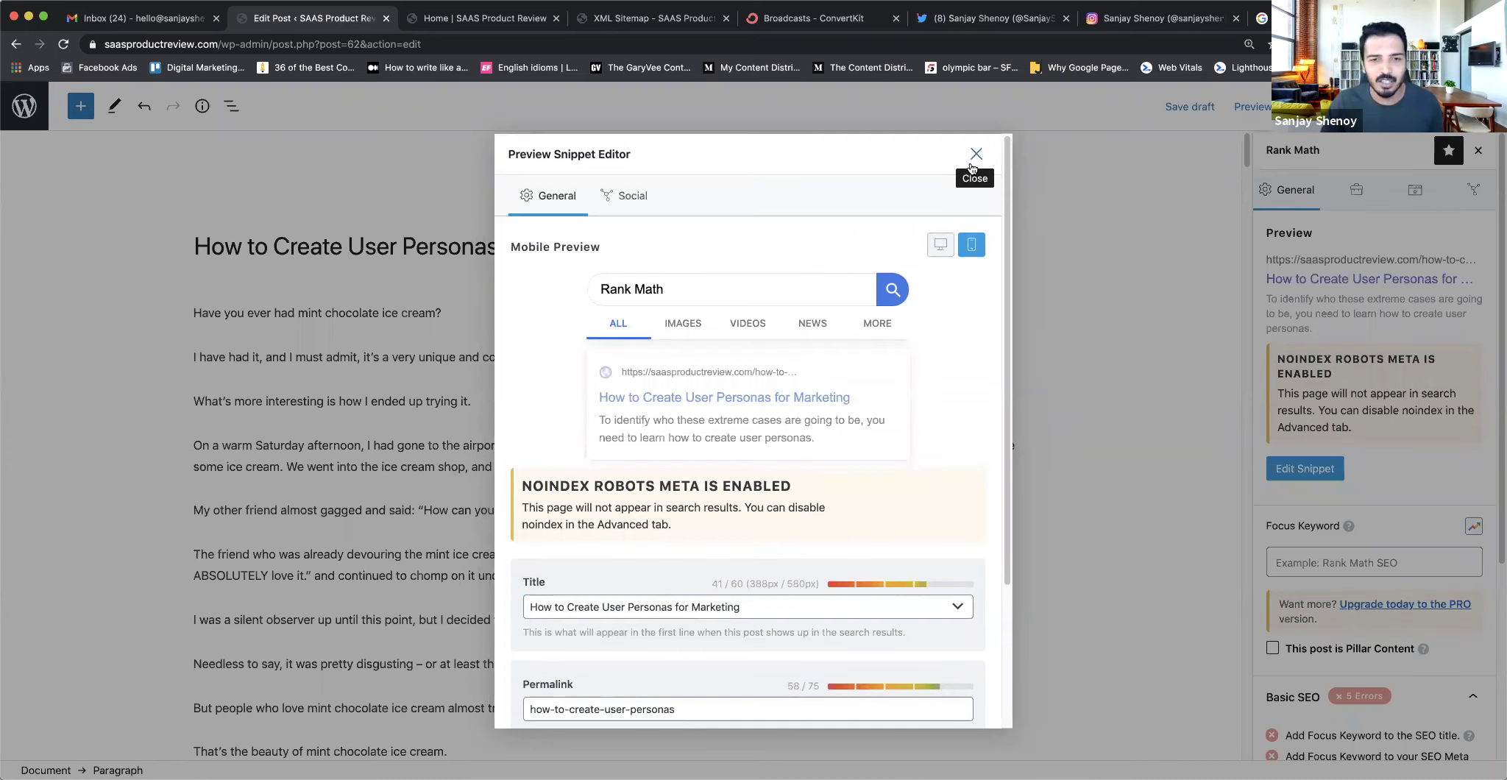
{"action": "left_click", "coordinate": [640, 196]}
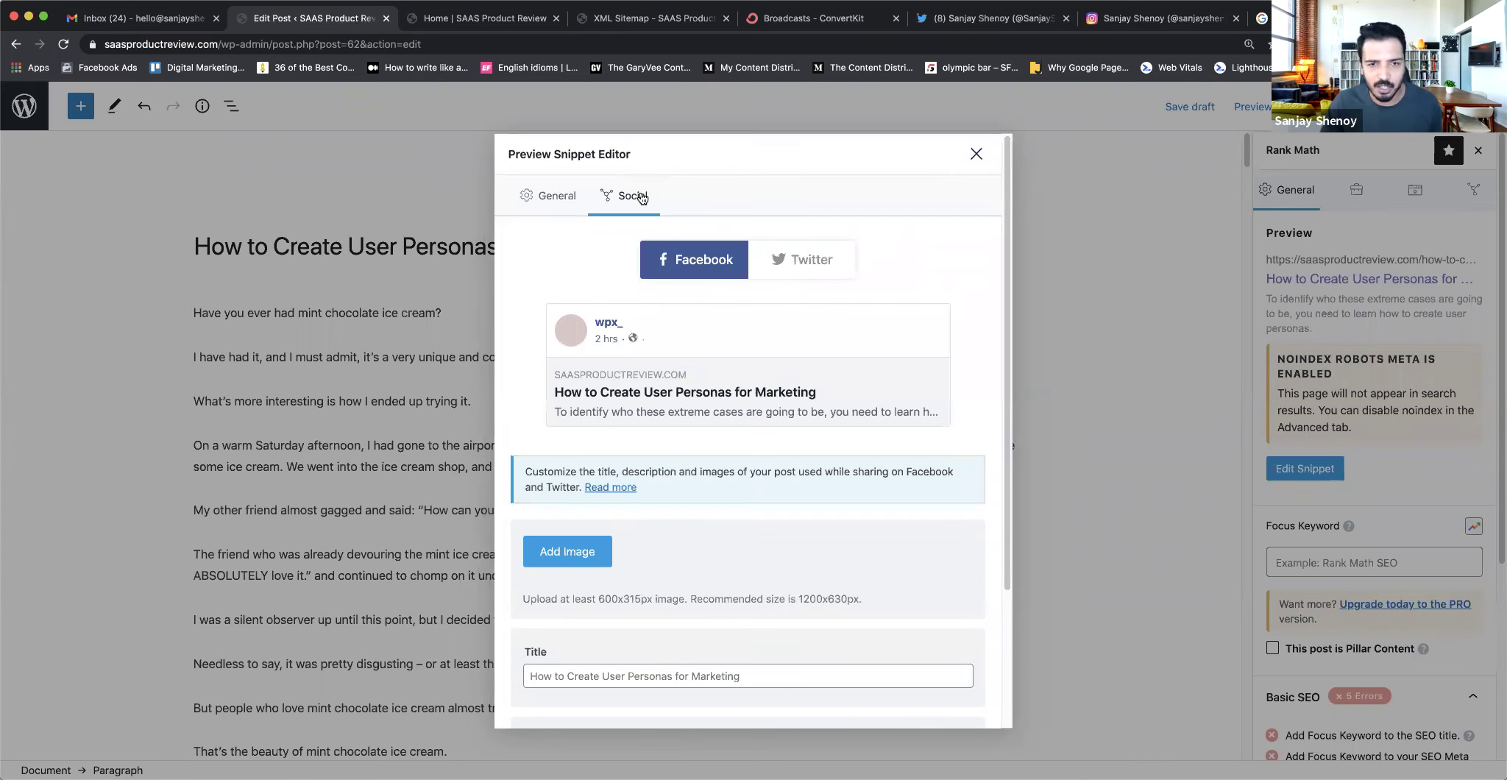
{"action": "scroll", "coordinate": [884, 307], "scroll_direction": "down", "scroll_amount": 1}
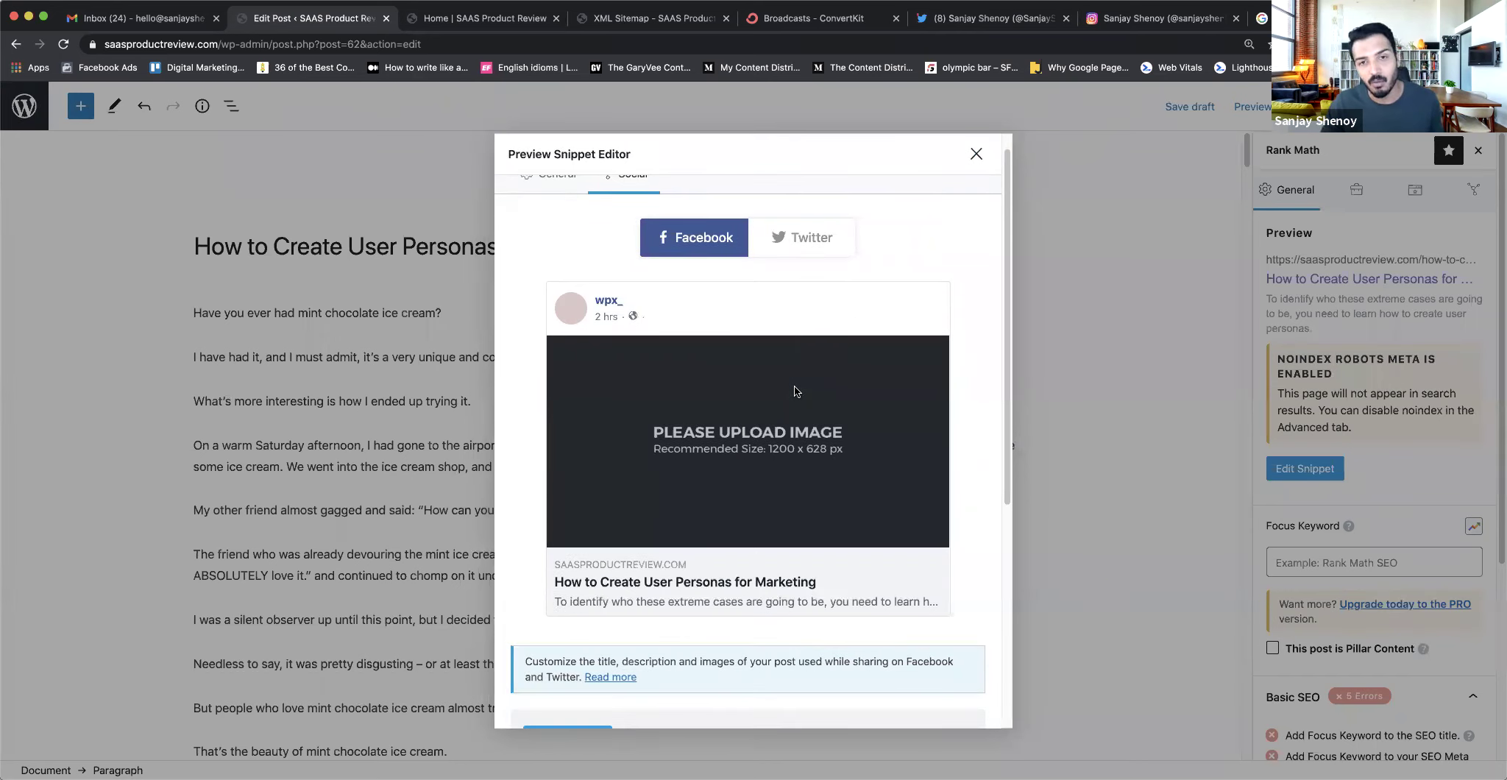
{"action": "left_click", "coordinate": [807, 249]}
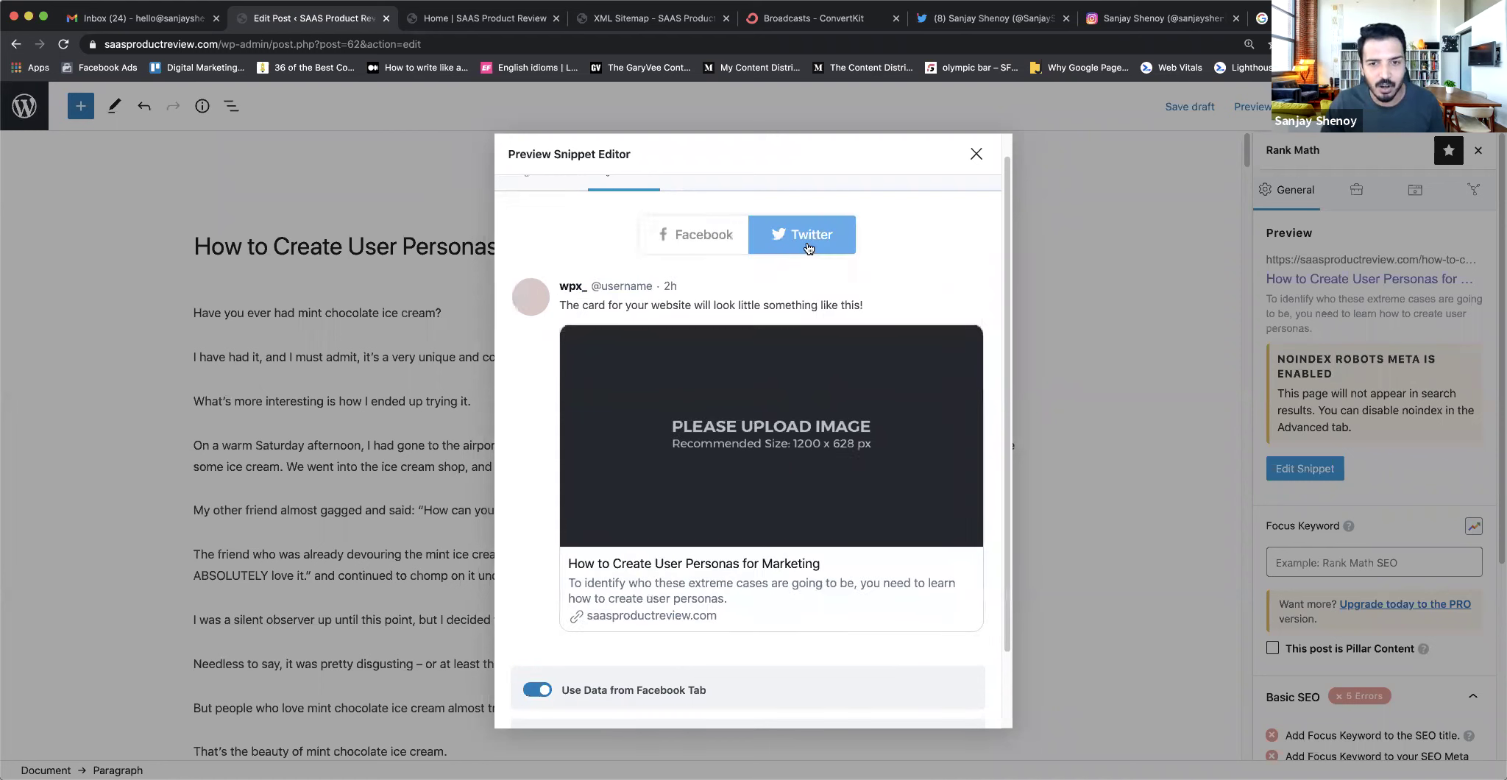
{"action": "left_click", "coordinate": [713, 248]}
{"action": "scroll", "coordinate": [823, 373], "scroll_direction": "down", "scroll_amount": 5}
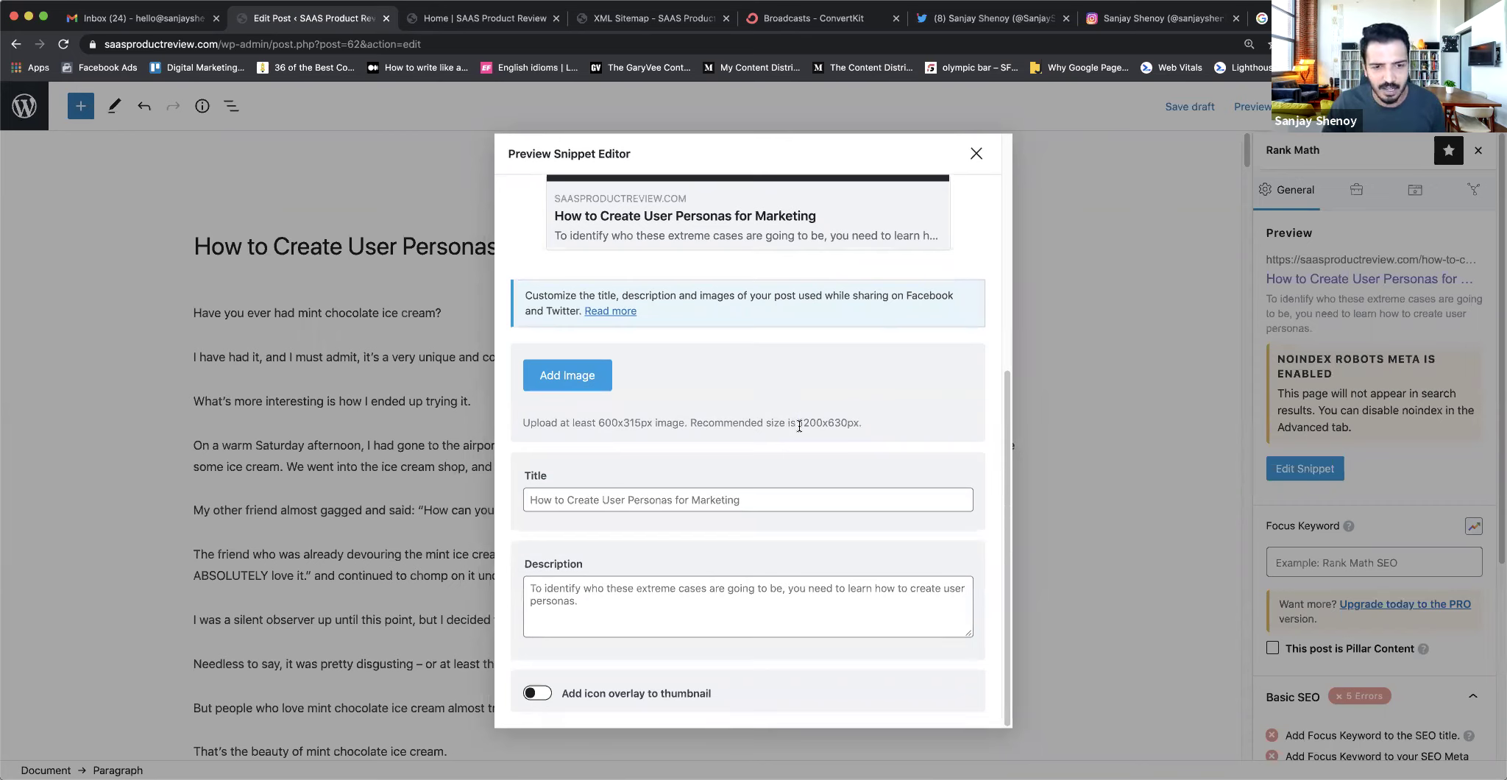
{"action": "scroll", "coordinate": [632, 622], "scroll_direction": "up", "scroll_amount": 5}
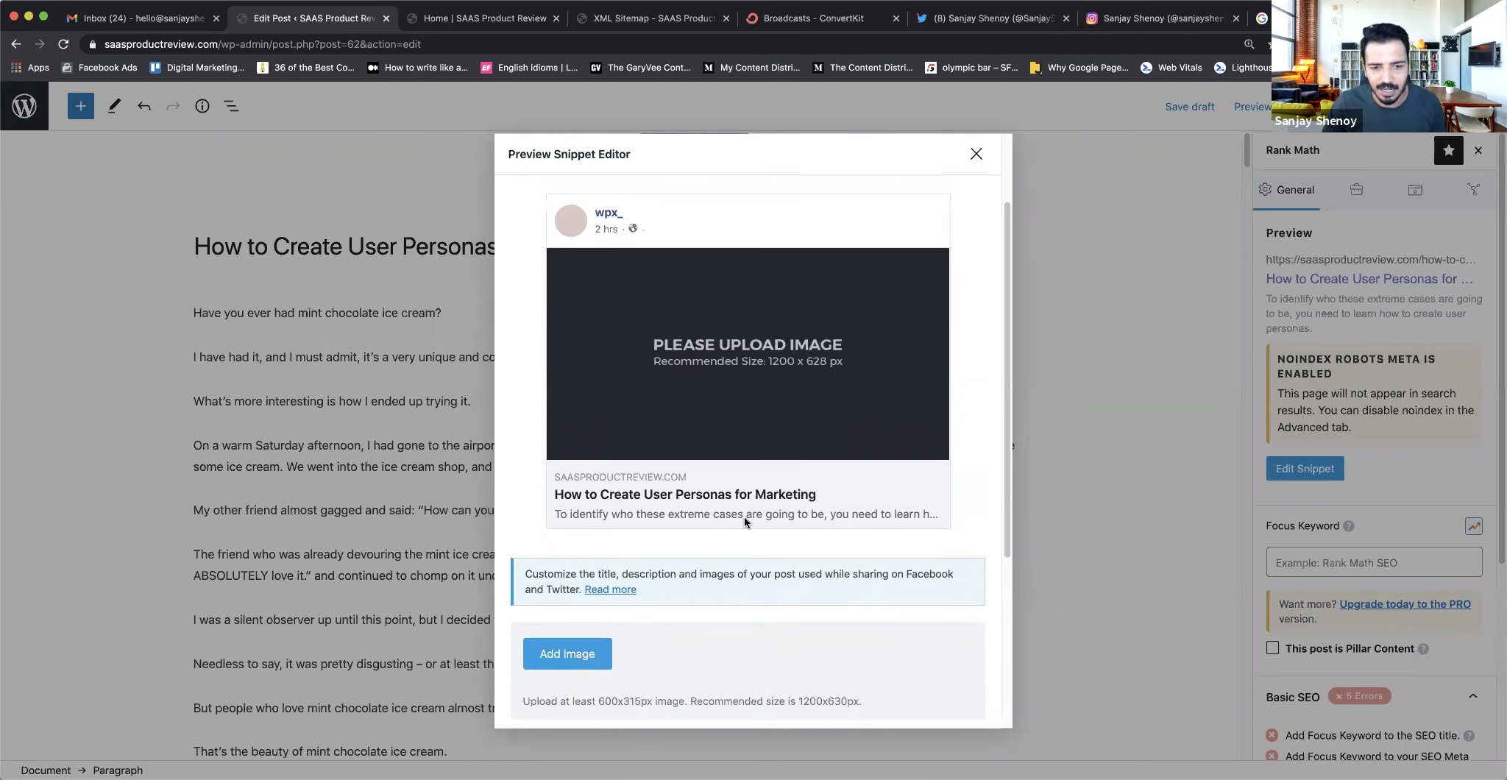
{"action": "scroll", "coordinate": [809, 213], "scroll_direction": "up", "scroll_amount": 2}
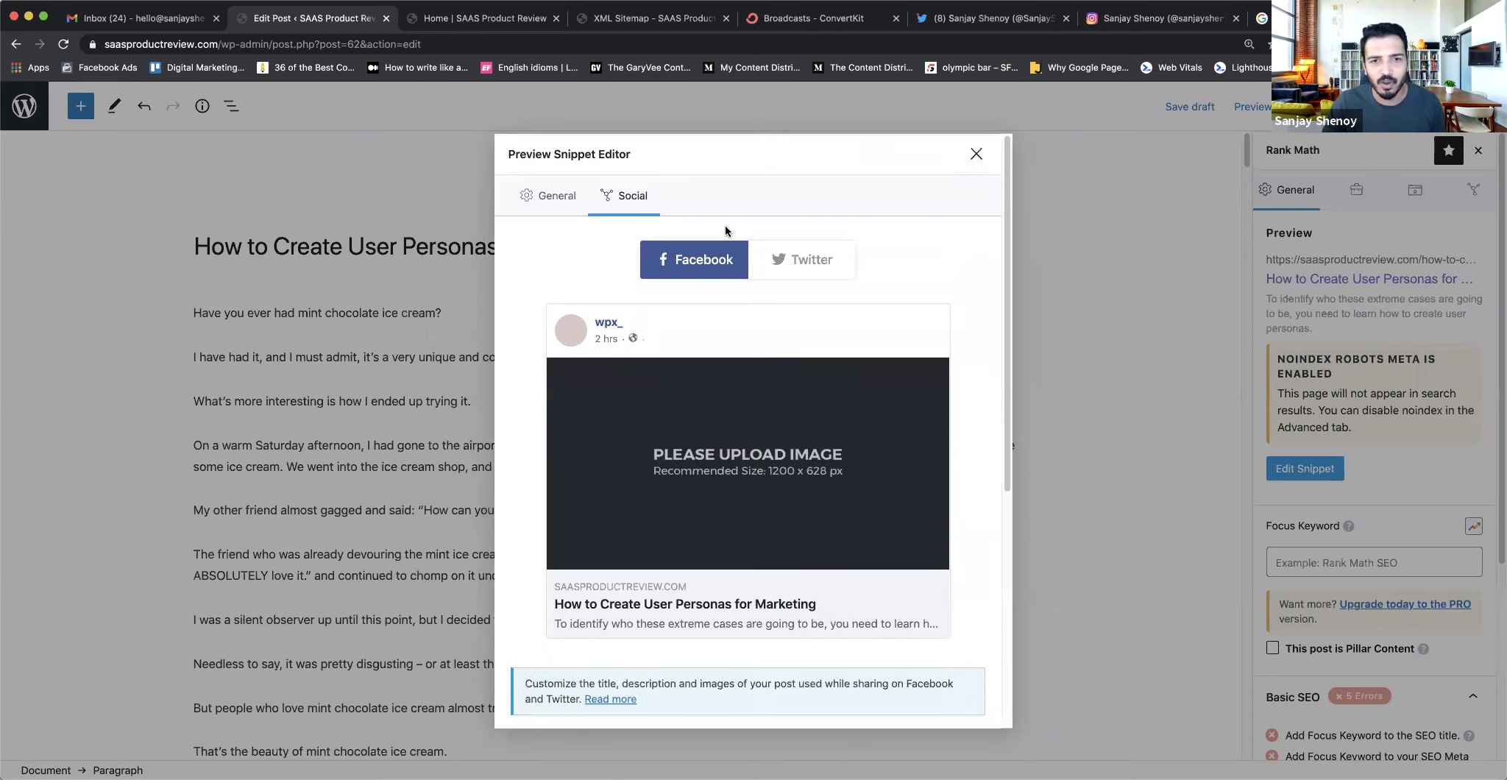
{"action": "left_click", "coordinate": [555, 195]}
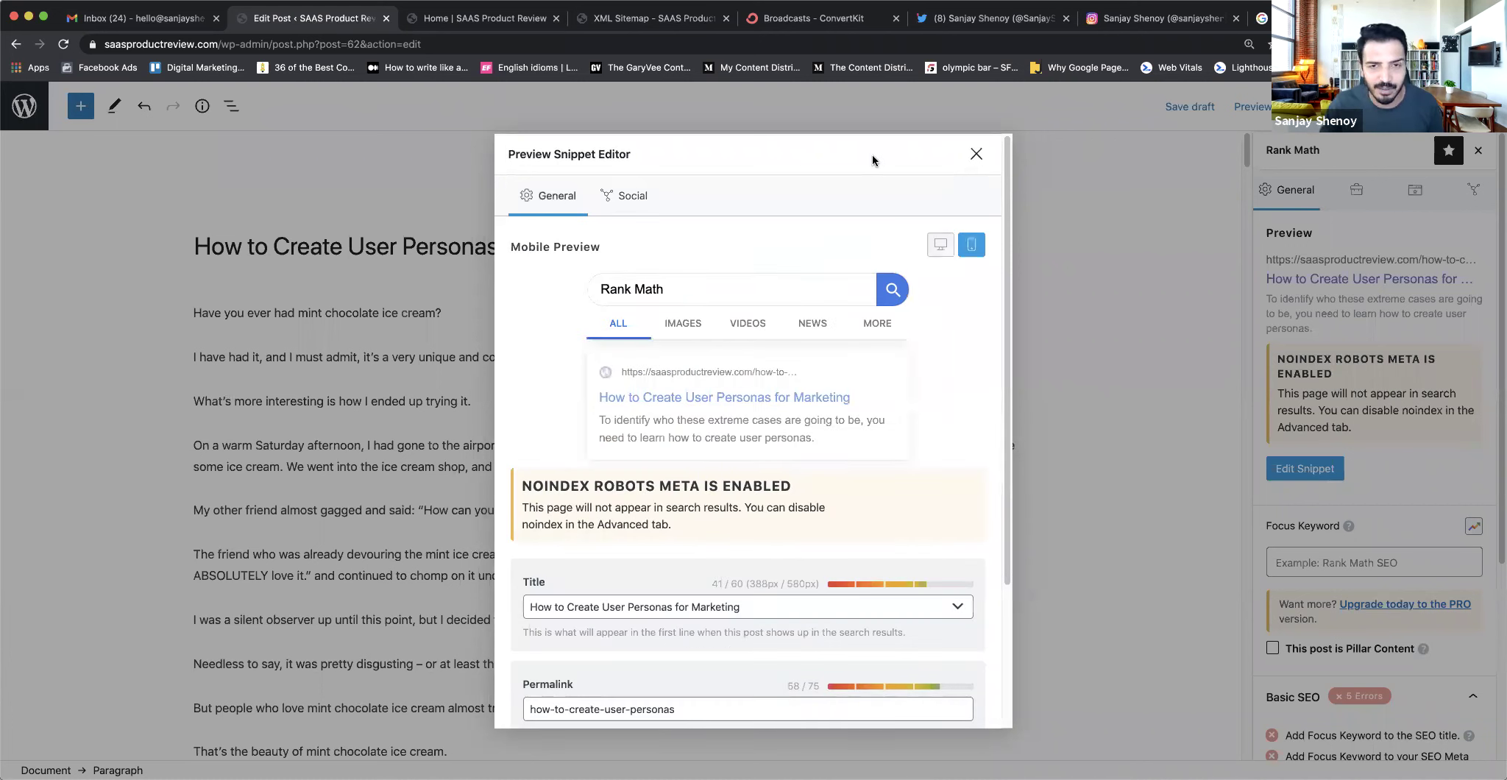
{"action": "left_click", "coordinate": [975, 154]}
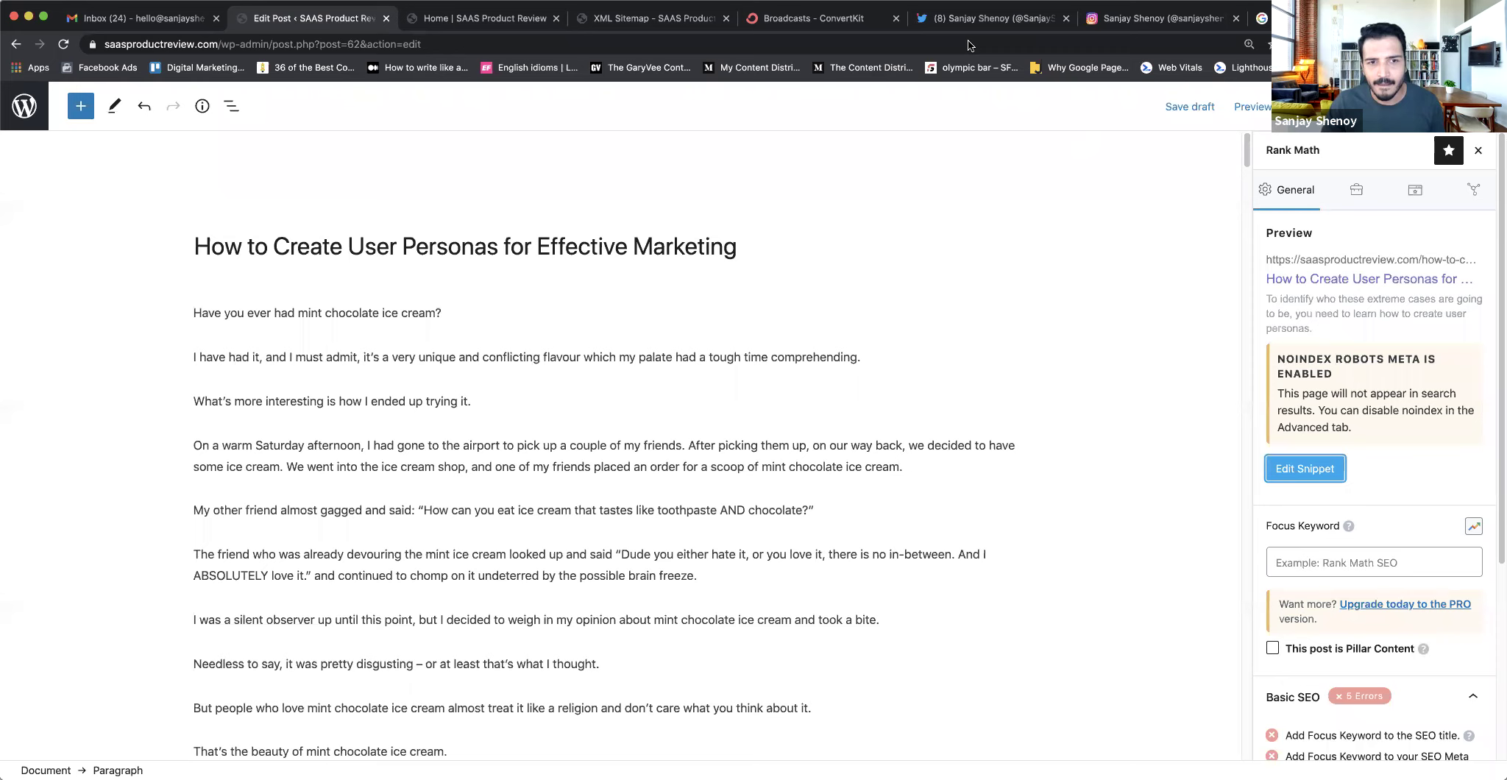
- Set the post's focus keyword to "How to Create User Personas", copied from the post title
{"action": "left_click", "coordinate": [1358, 561]}
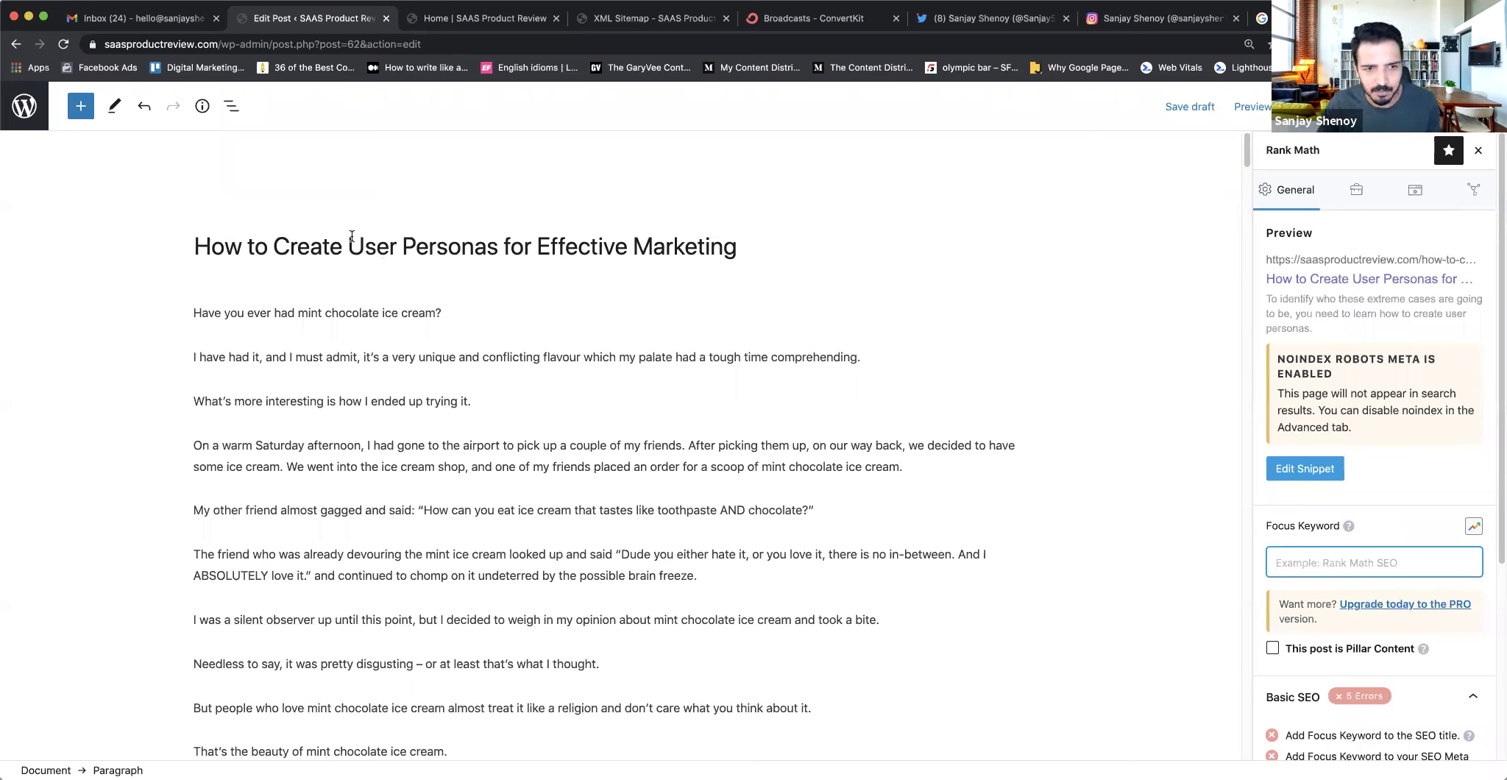
{"action": "left_click_drag", "start_coordinate": [193, 247], "coordinate": [495, 252]}
{"action": "key", "text": "super+c"}
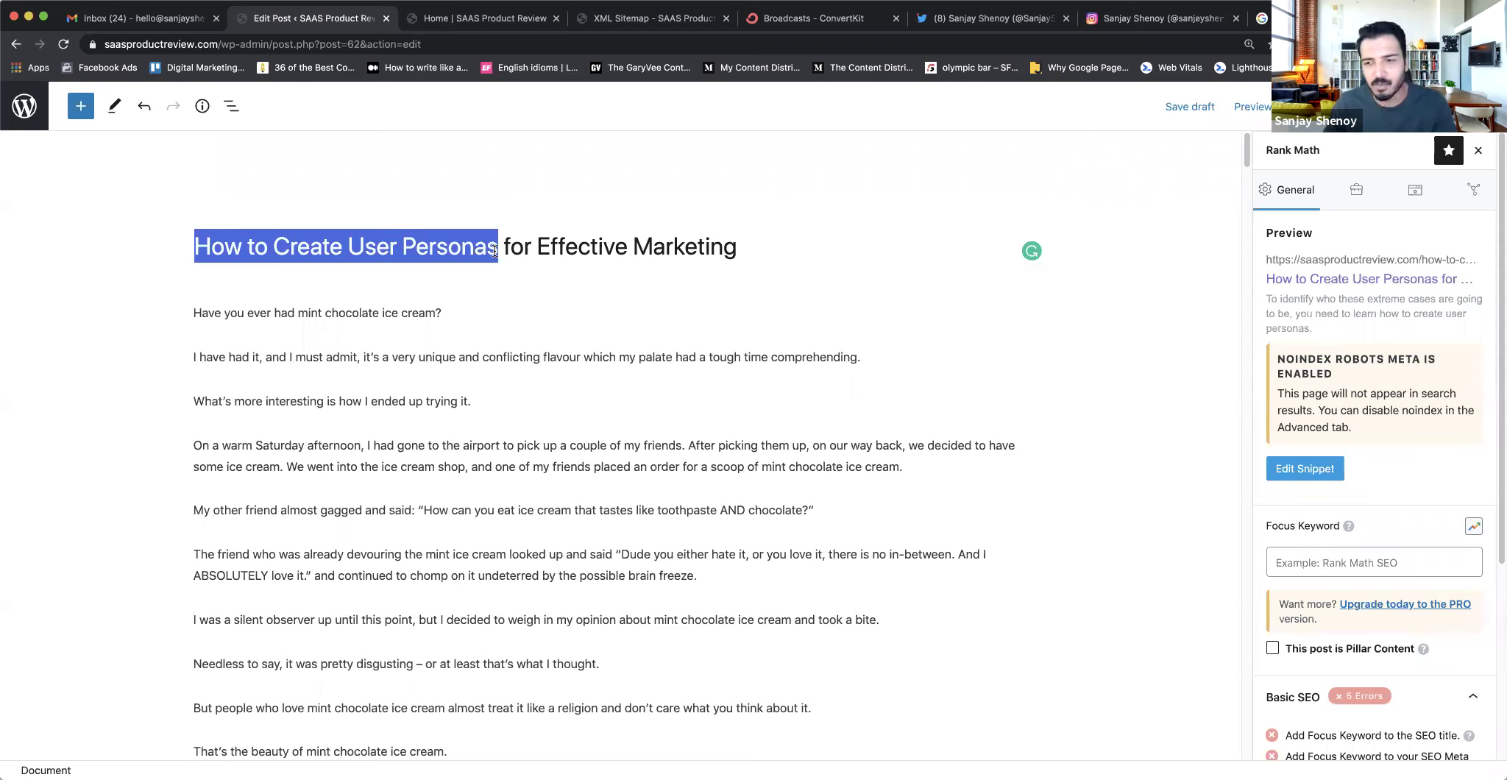
{"action": "left_click", "coordinate": [1309, 559]}
{"action": "key", "text": "super+v"}
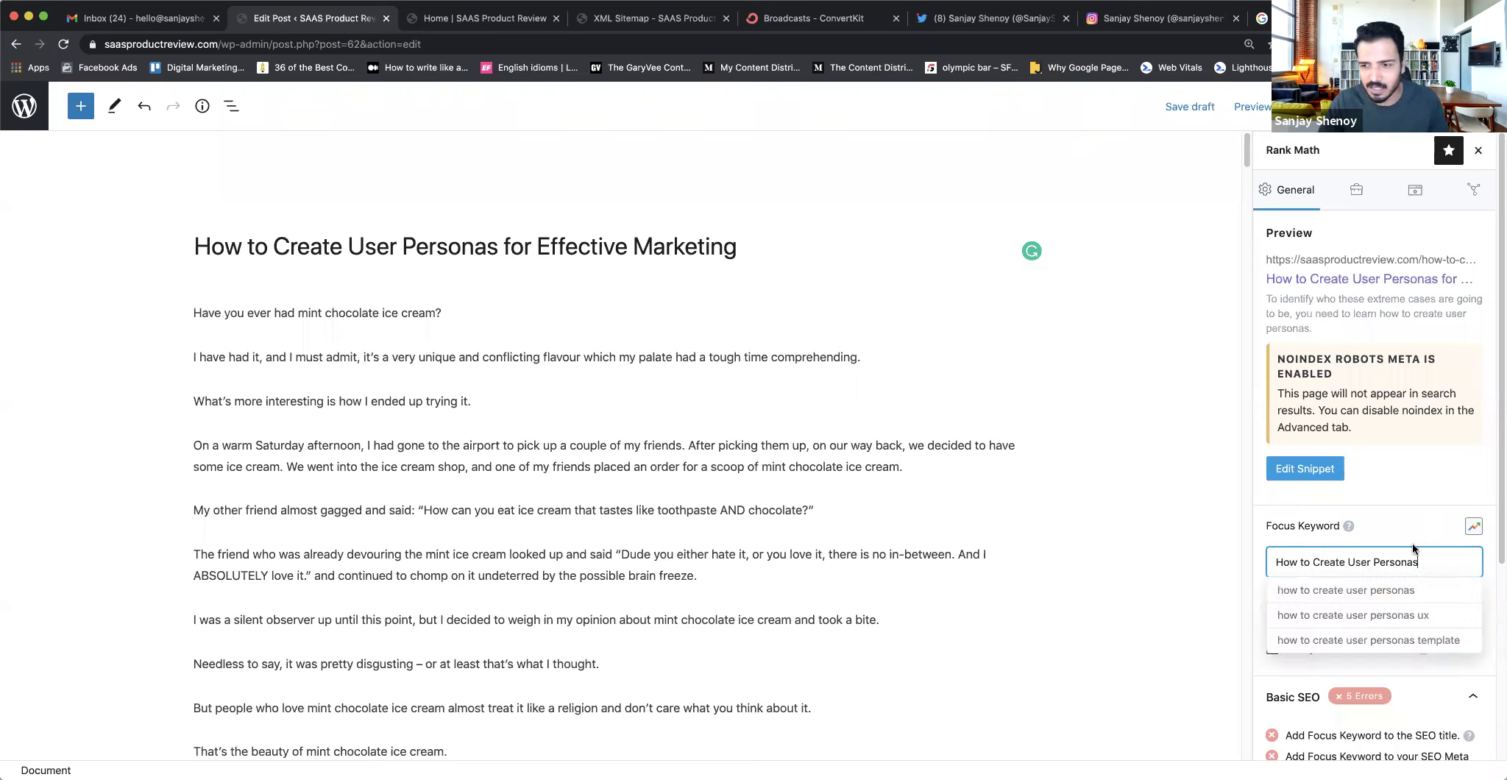
{"action": "key", "text": "Return"}
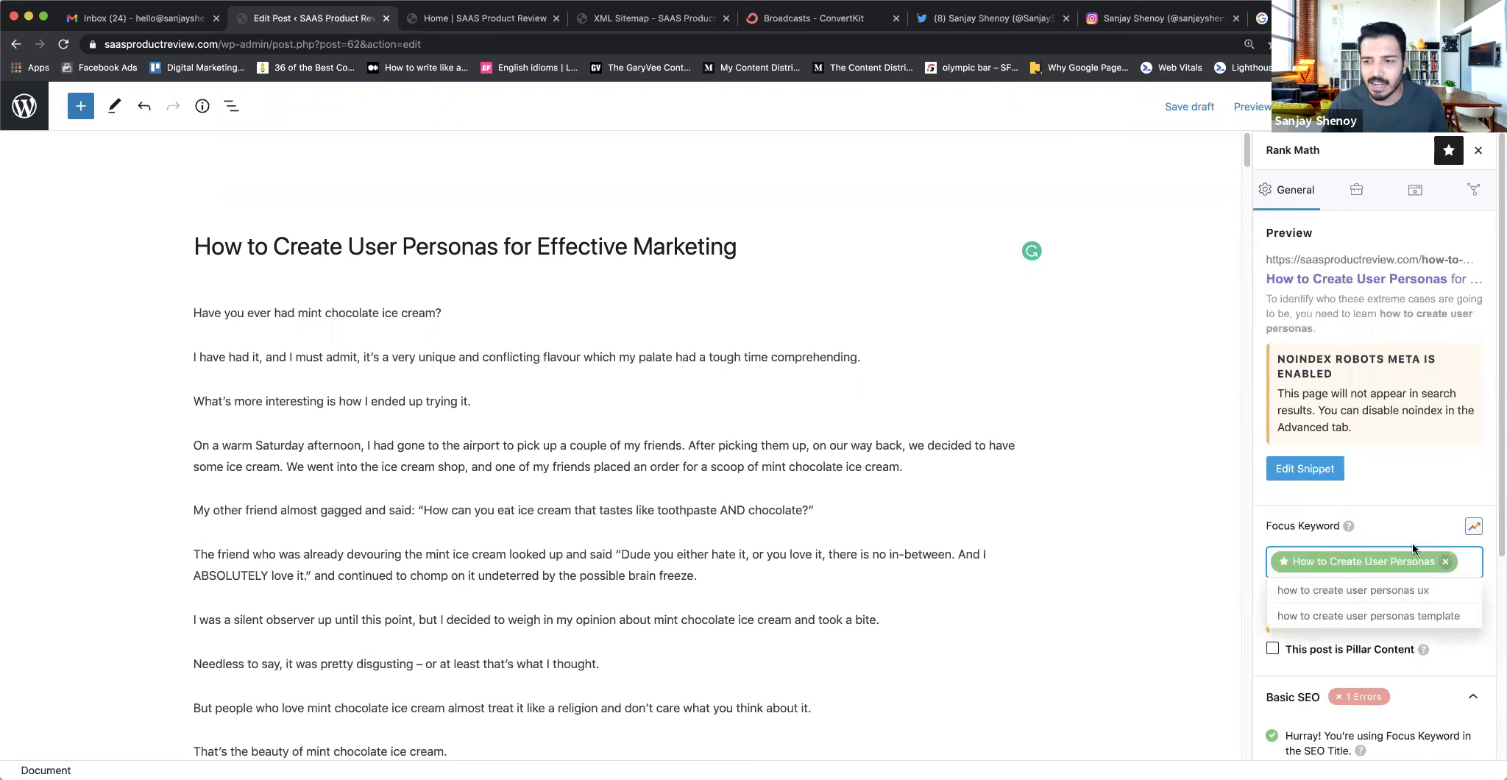
{"action": "left_click", "coordinate": [1402, 518]}
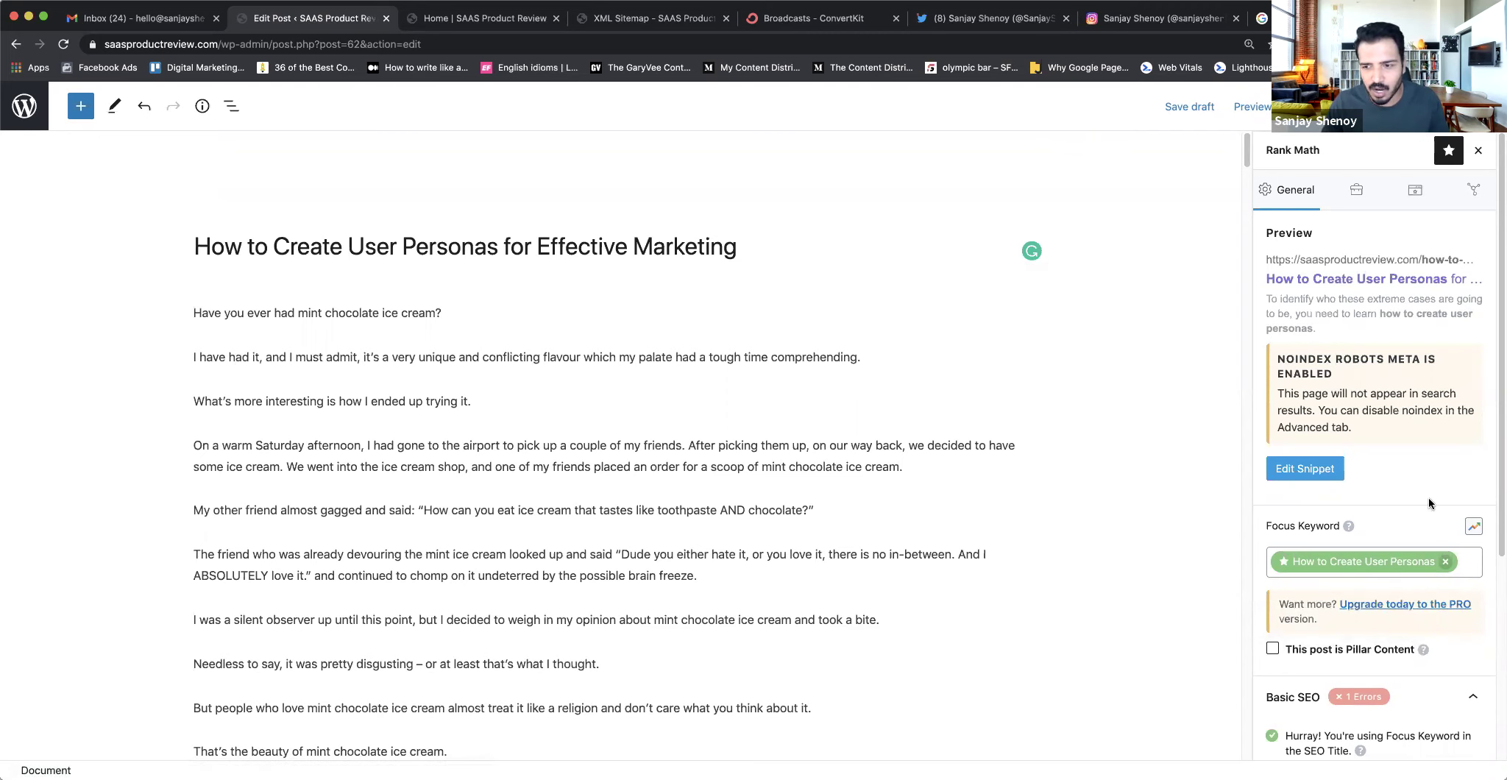
- Review the Basic SEO checks for the focus keyword, including keyword placement at the content's beginning and the content length
{"action": "scroll", "coordinate": [1428, 503], "scroll_direction": "down", "scroll_amount": 4}
{"action": "scroll", "coordinate": [1428, 497], "scroll_direction": "down", "scroll_amount": 1}
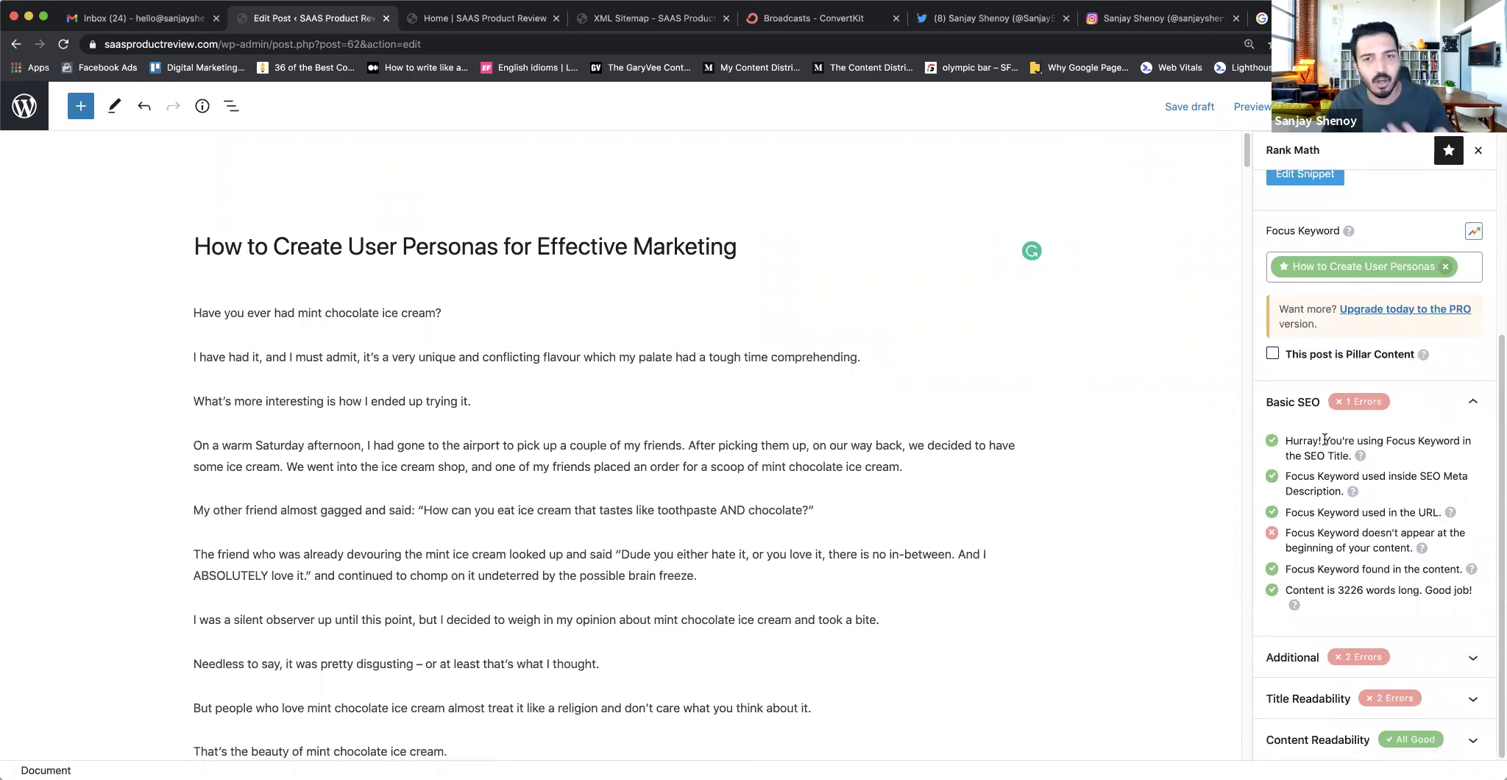
{"action": "triple_click", "coordinate": [1312, 521]}
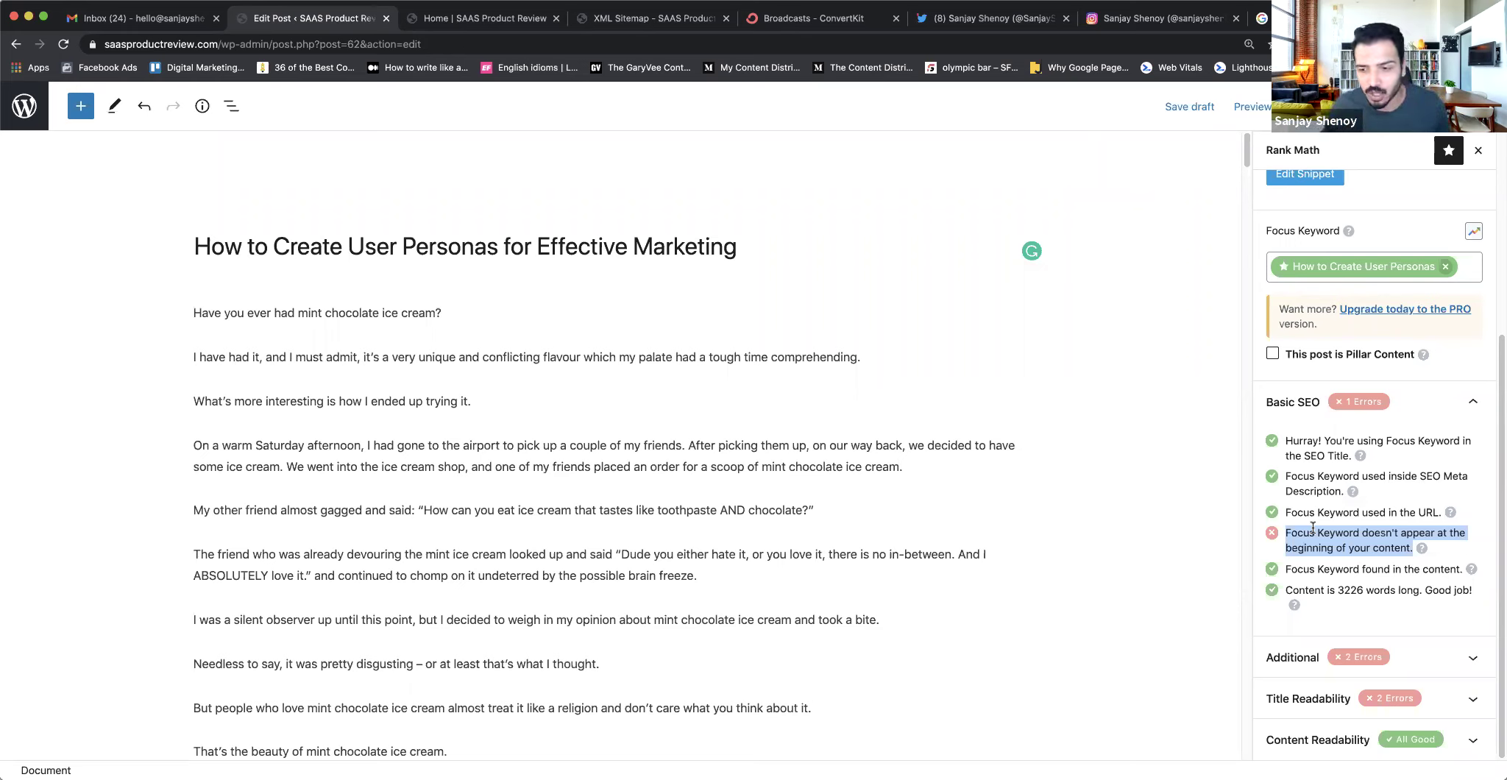
{"action": "triple_click", "coordinate": [1325, 566]}
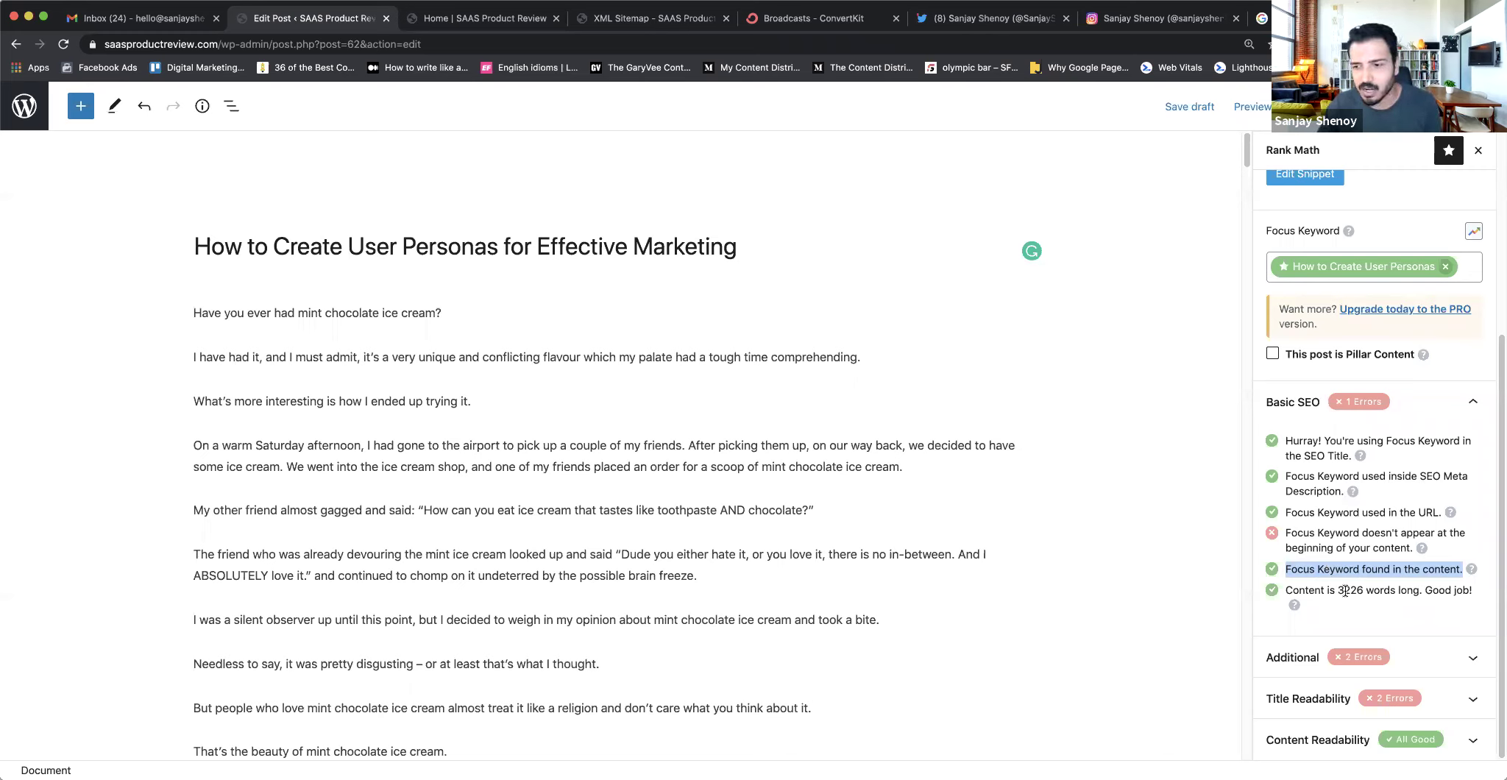
{"action": "double_click", "coordinate": [1345, 591]}
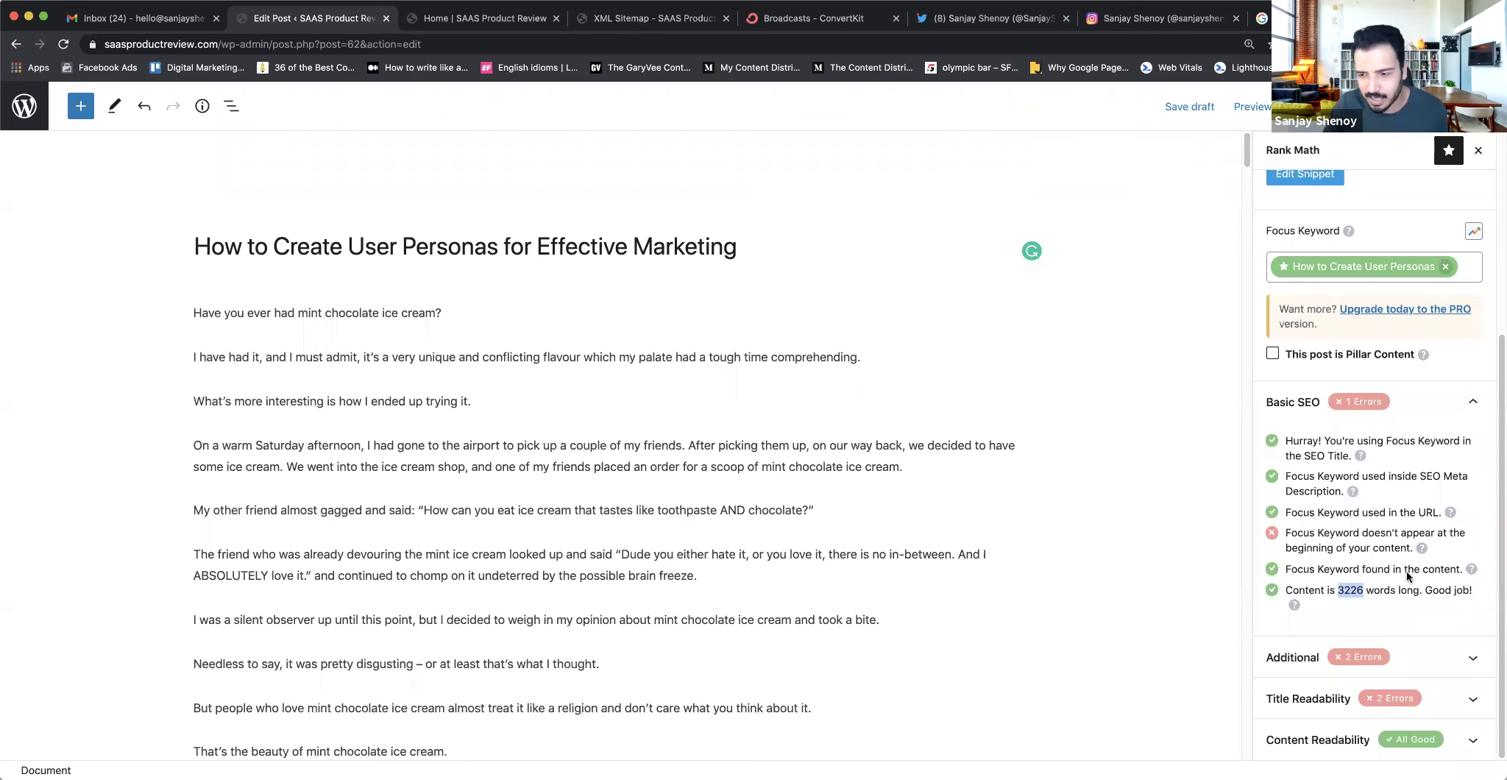
- Expand the Additional SEO checks and examine the subheading and image alt attribute checks alongside the post's content
{"action": "left_click", "coordinate": [1394, 639]}
{"action": "scroll", "coordinate": [1399, 610], "scroll_direction": "down", "scroll_amount": 1}
{"action": "scroll", "coordinate": [1399, 610], "scroll_direction": "down", "scroll_amount": 4}
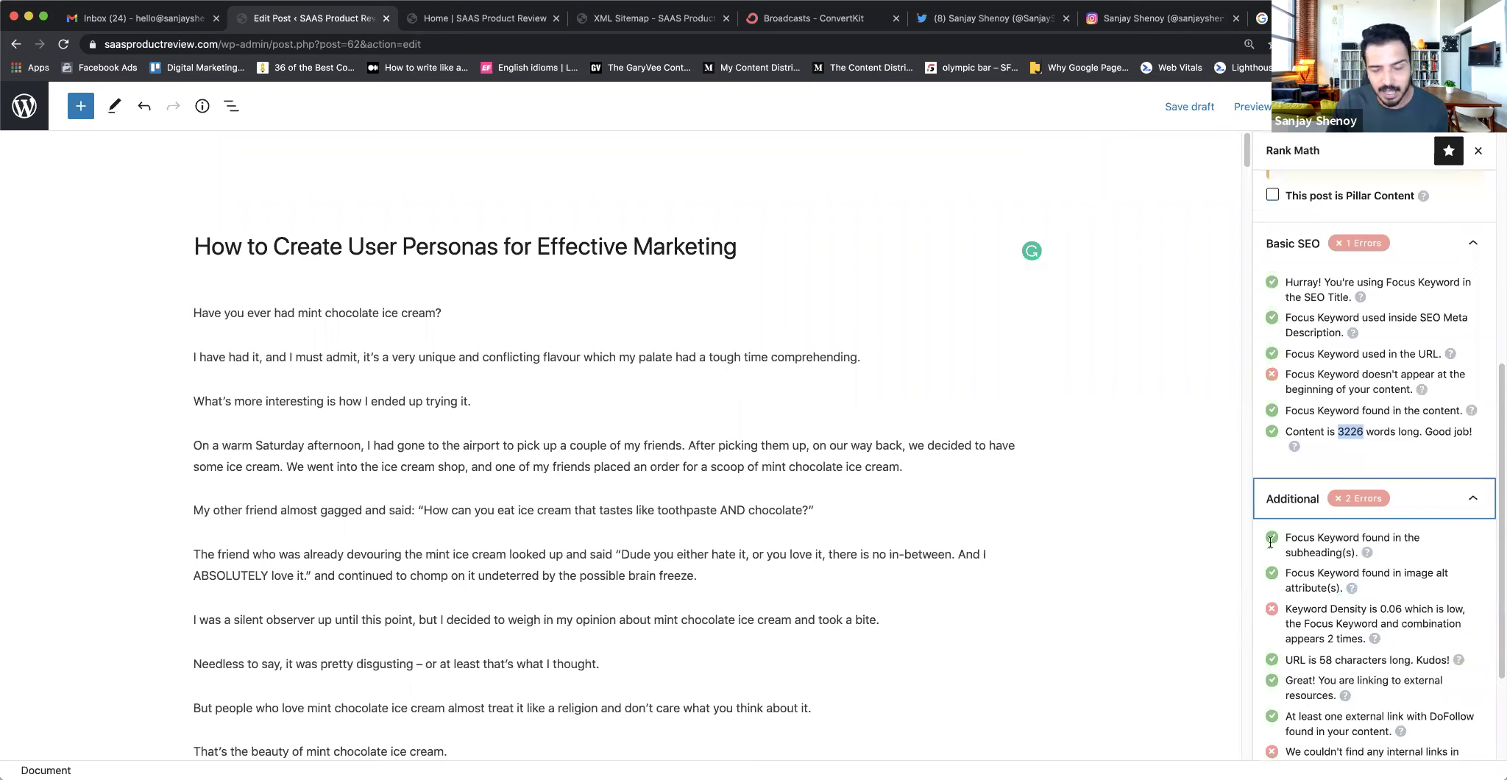
{"action": "scroll", "coordinate": [709, 542], "scroll_direction": "down", "scroll_amount": 5}
{"action": "scroll", "coordinate": [710, 441], "scroll_direction": "down", "scroll_amount": 10}
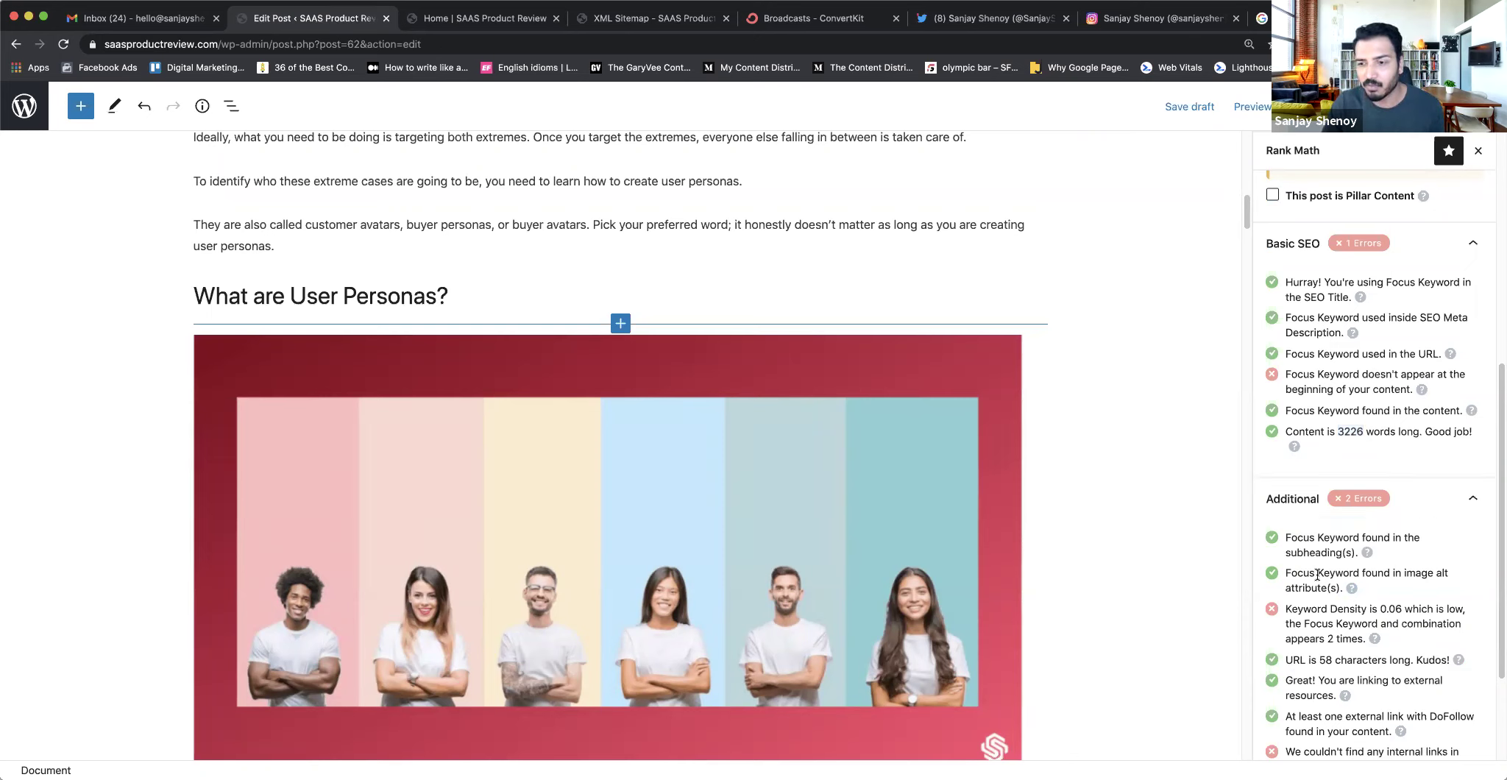
{"action": "triple_click", "coordinate": [1317, 575]}
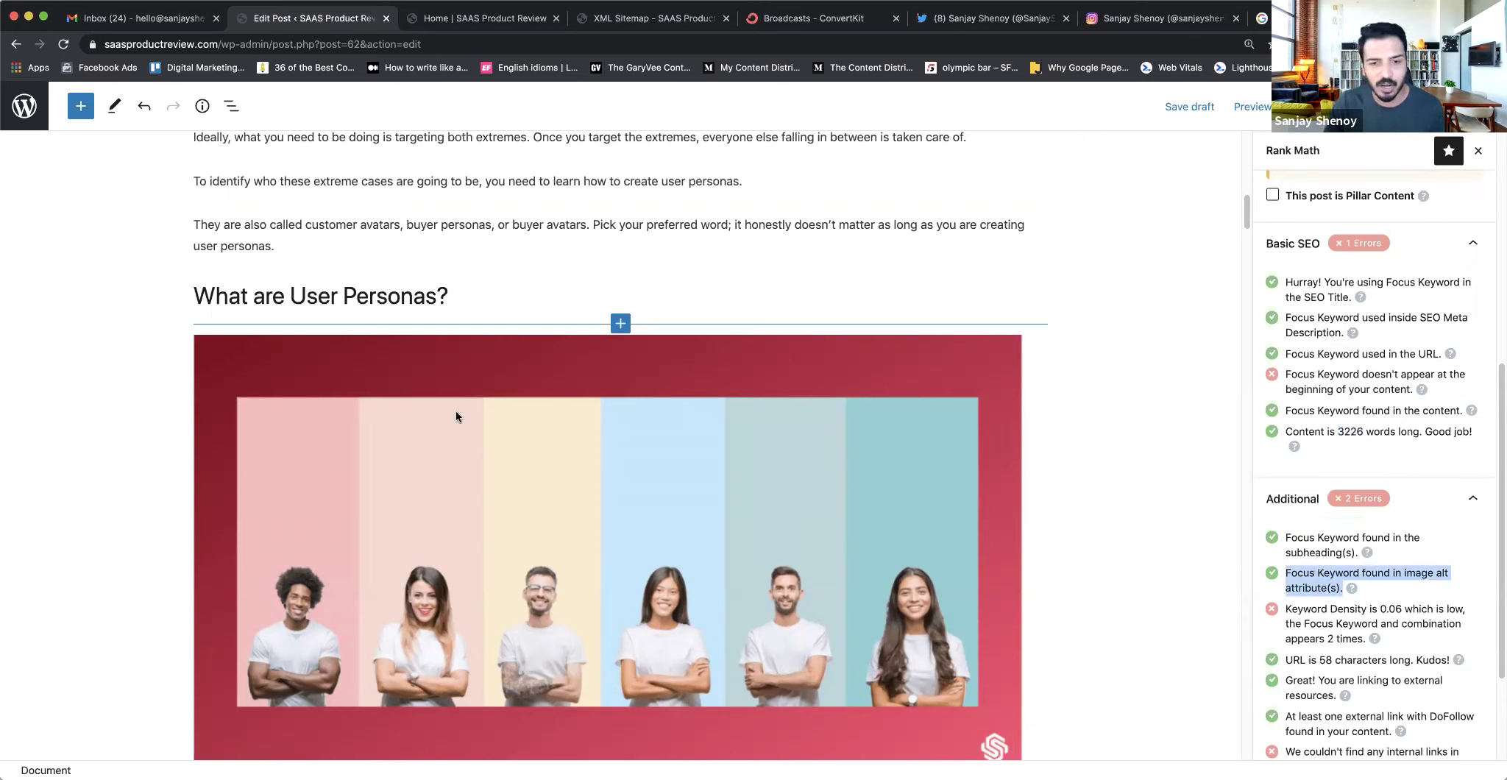
- Inspect the alt text of the image under "What are User Personas?" in its block settings, then return to the Rank Math settings
{"action": "left_click", "coordinate": [509, 375]}
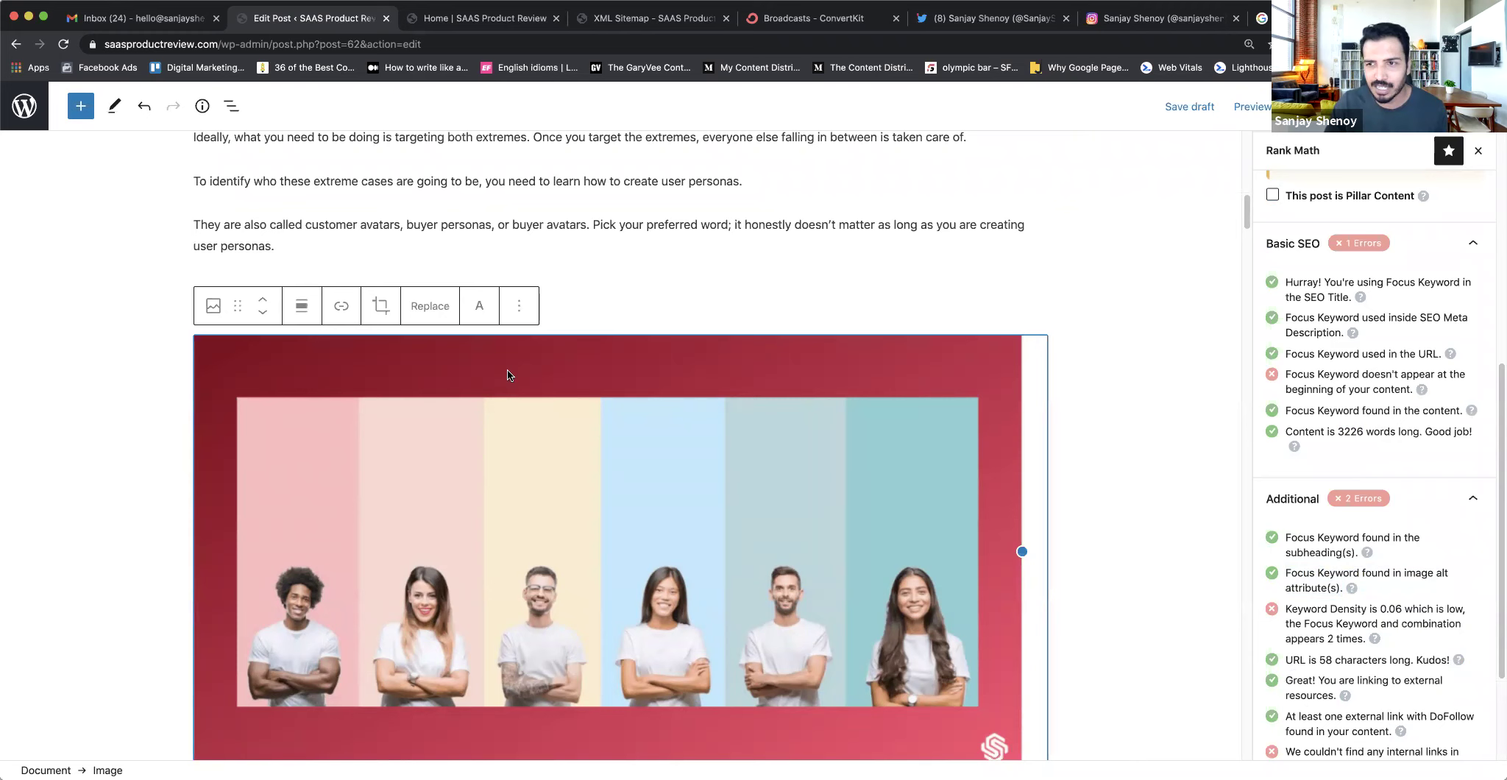
{"action": "left_click", "coordinate": [1375, 107]}
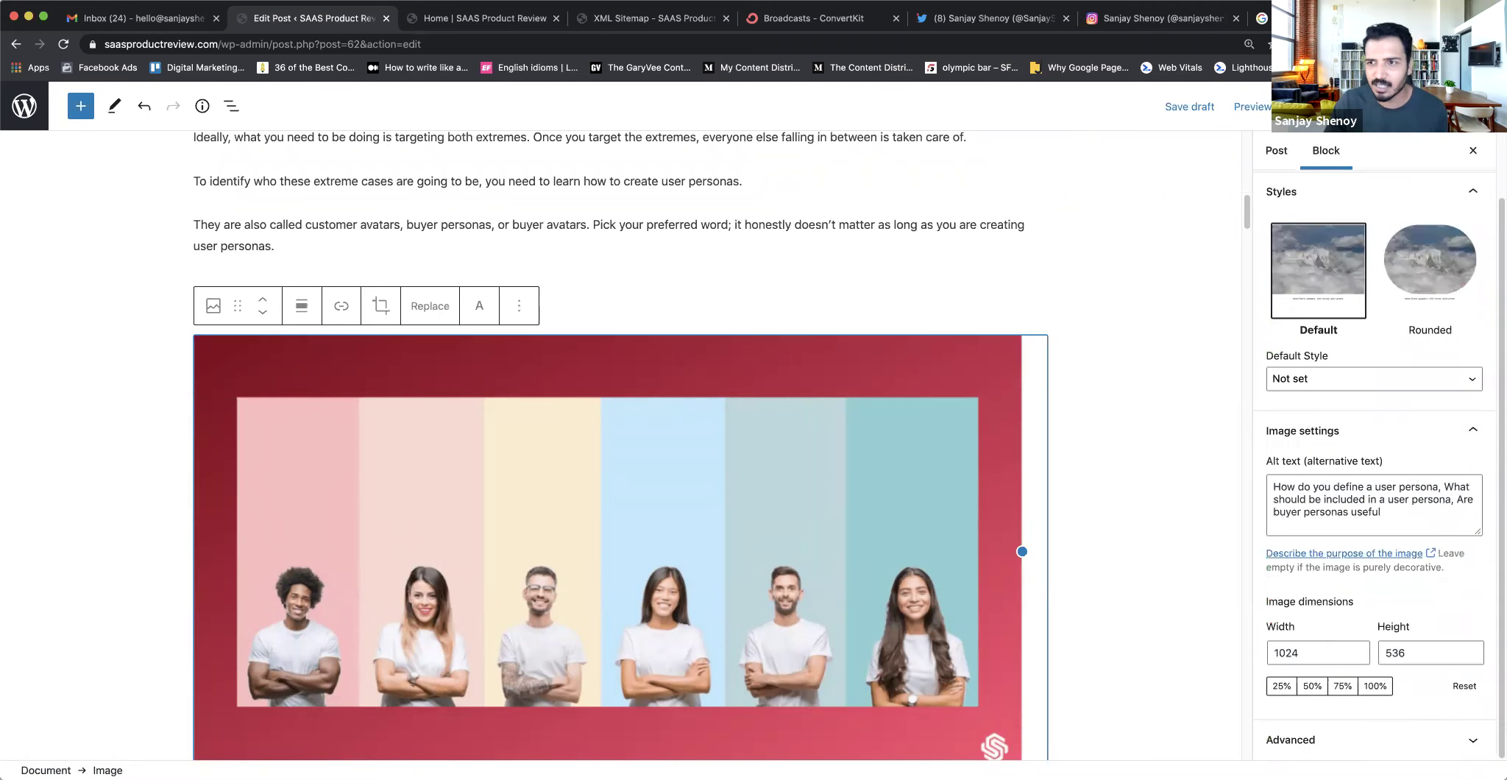
{"action": "triple_click", "coordinate": [1308, 498]}
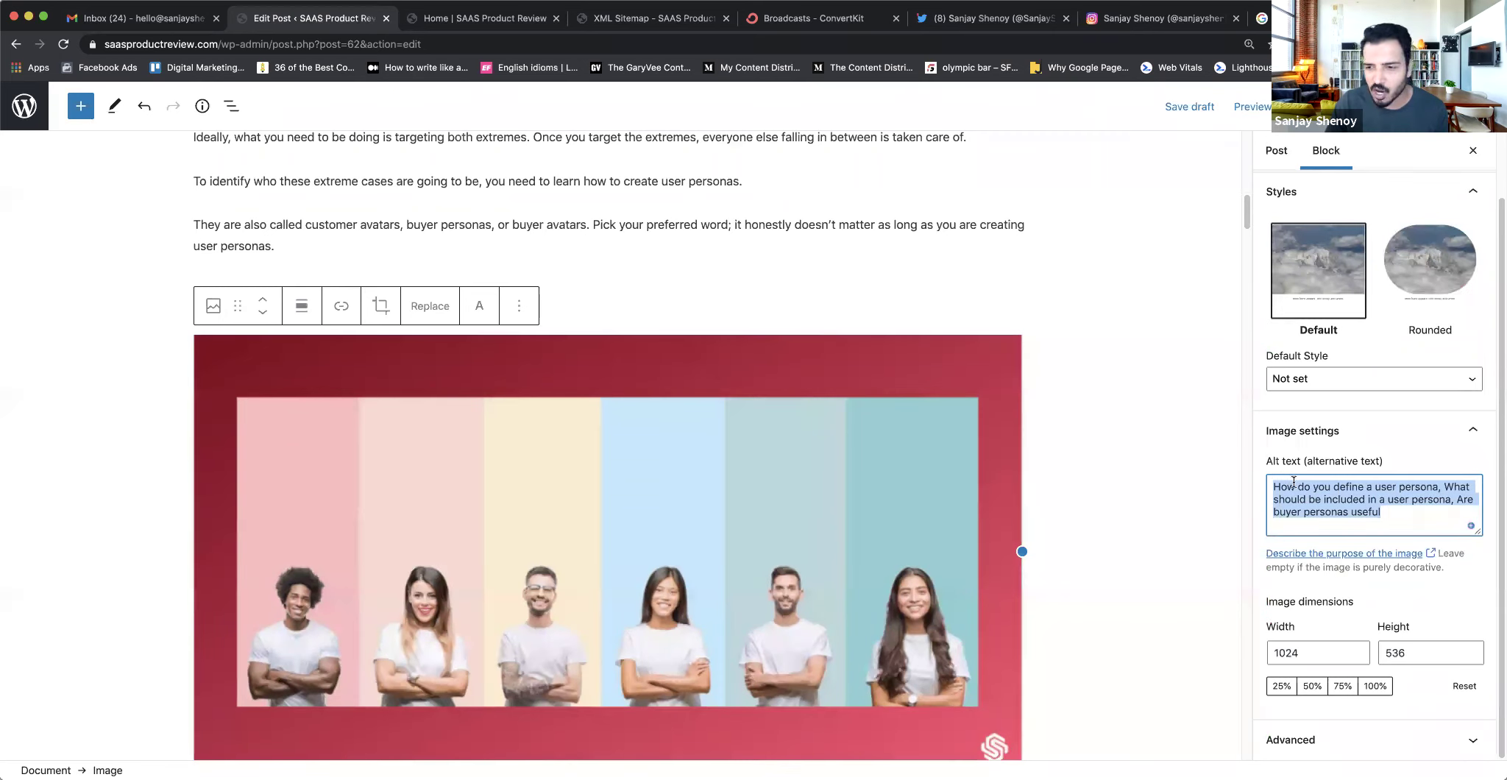
{"action": "left_click", "coordinate": [1294, 481]}
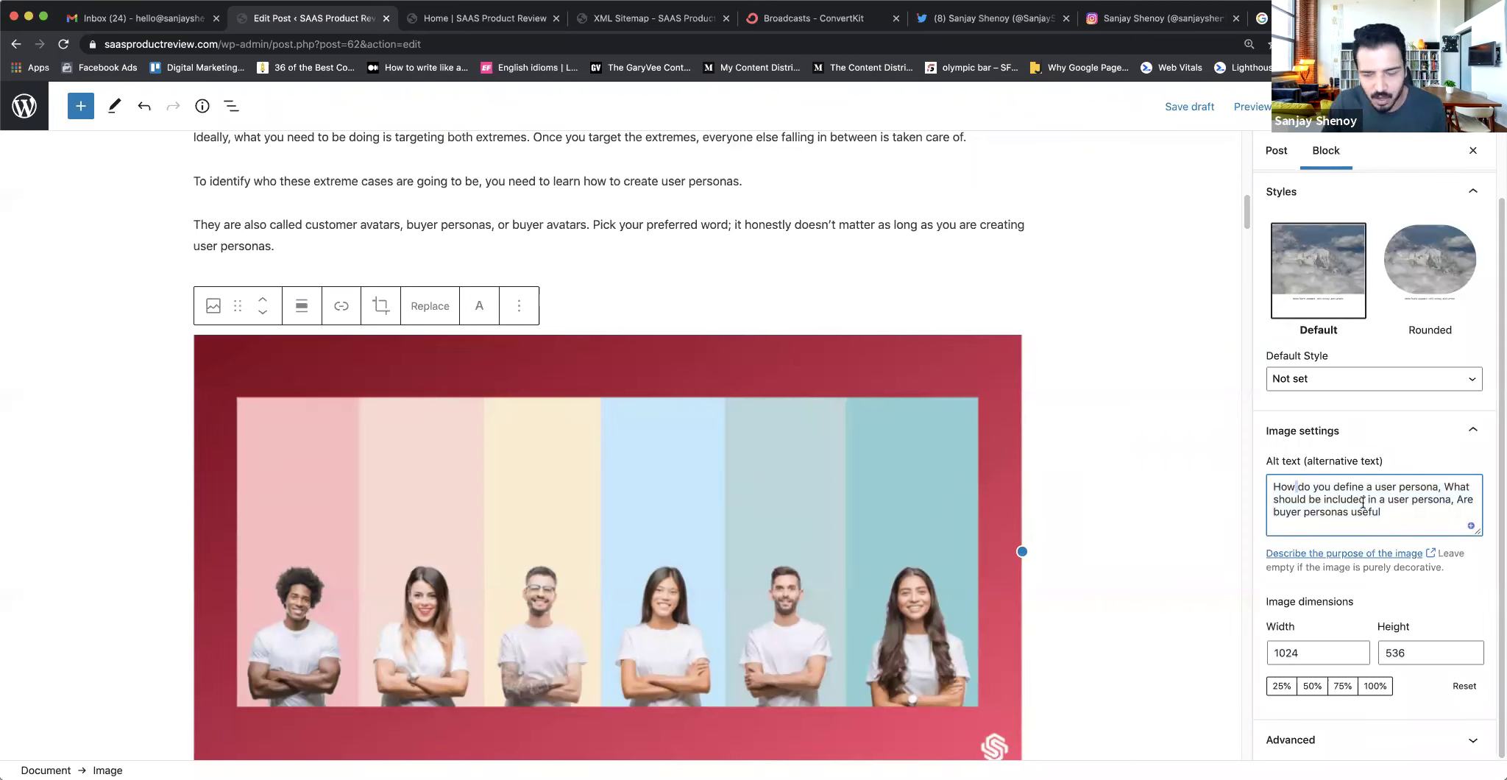
{"action": "left_click", "coordinate": [1437, 107]}
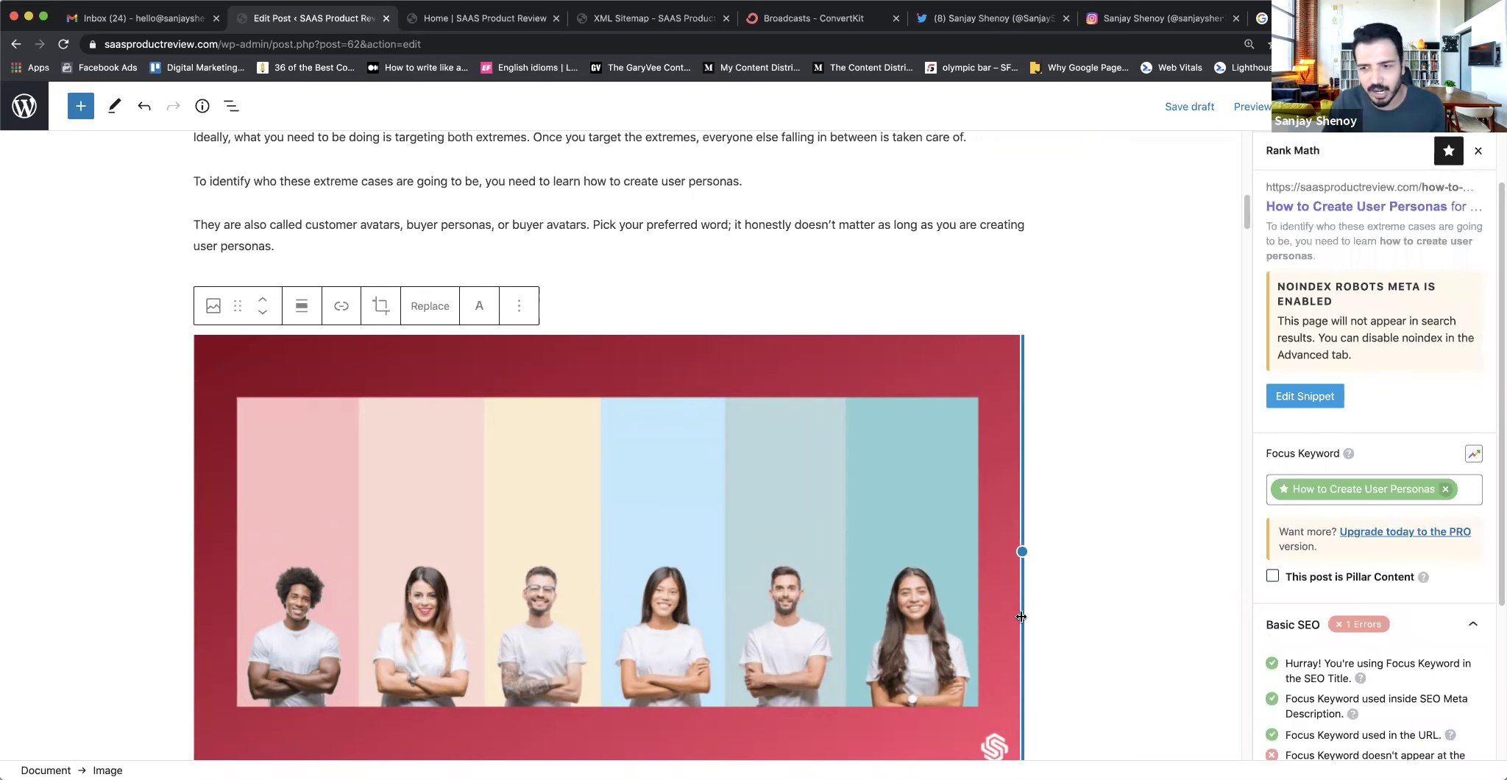
- Reopen the Additional SEO checks and examine the keyword density check
{"action": "scroll", "coordinate": [1416, 632], "scroll_direction": "down", "scroll_amount": 5}
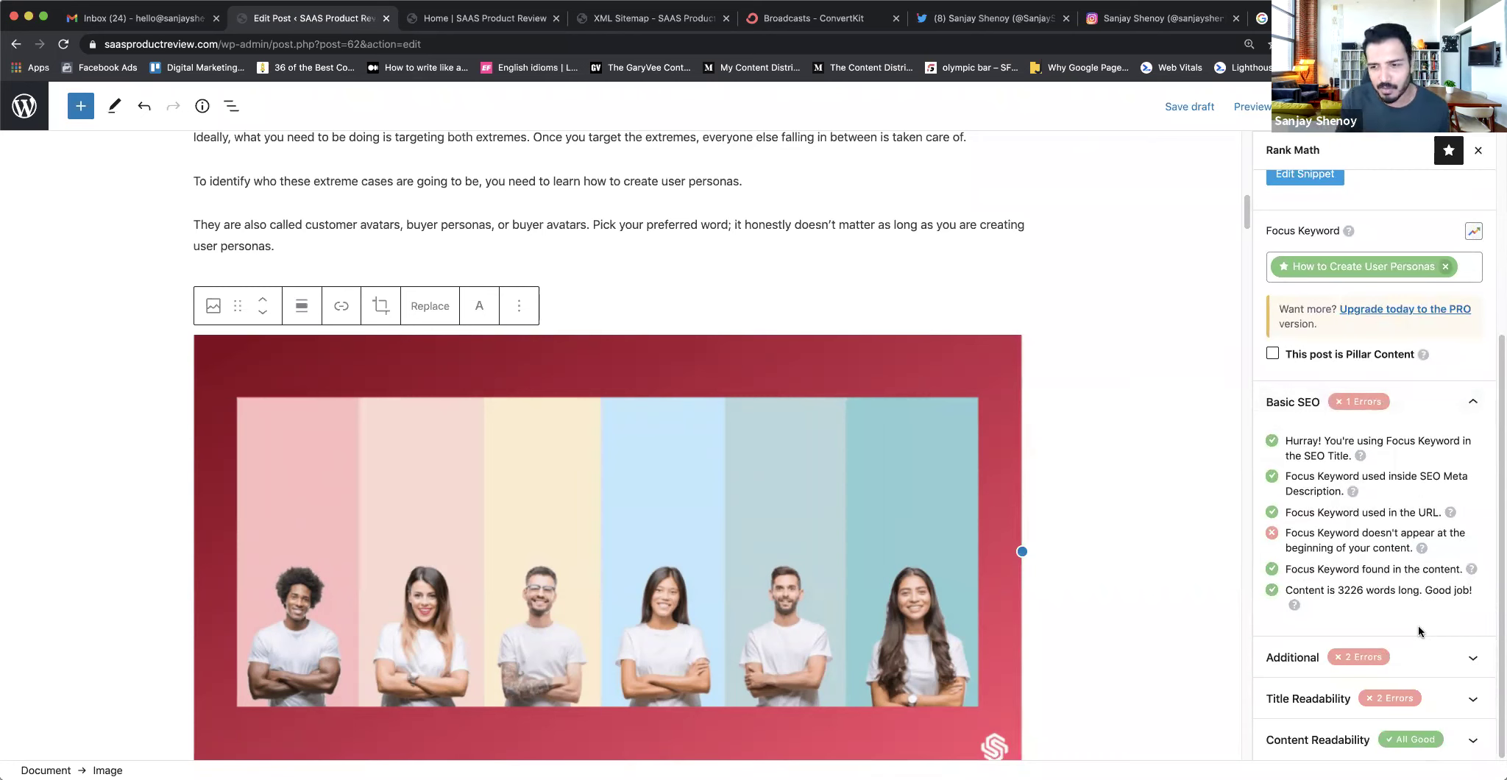
{"action": "left_click", "coordinate": [1402, 666]}
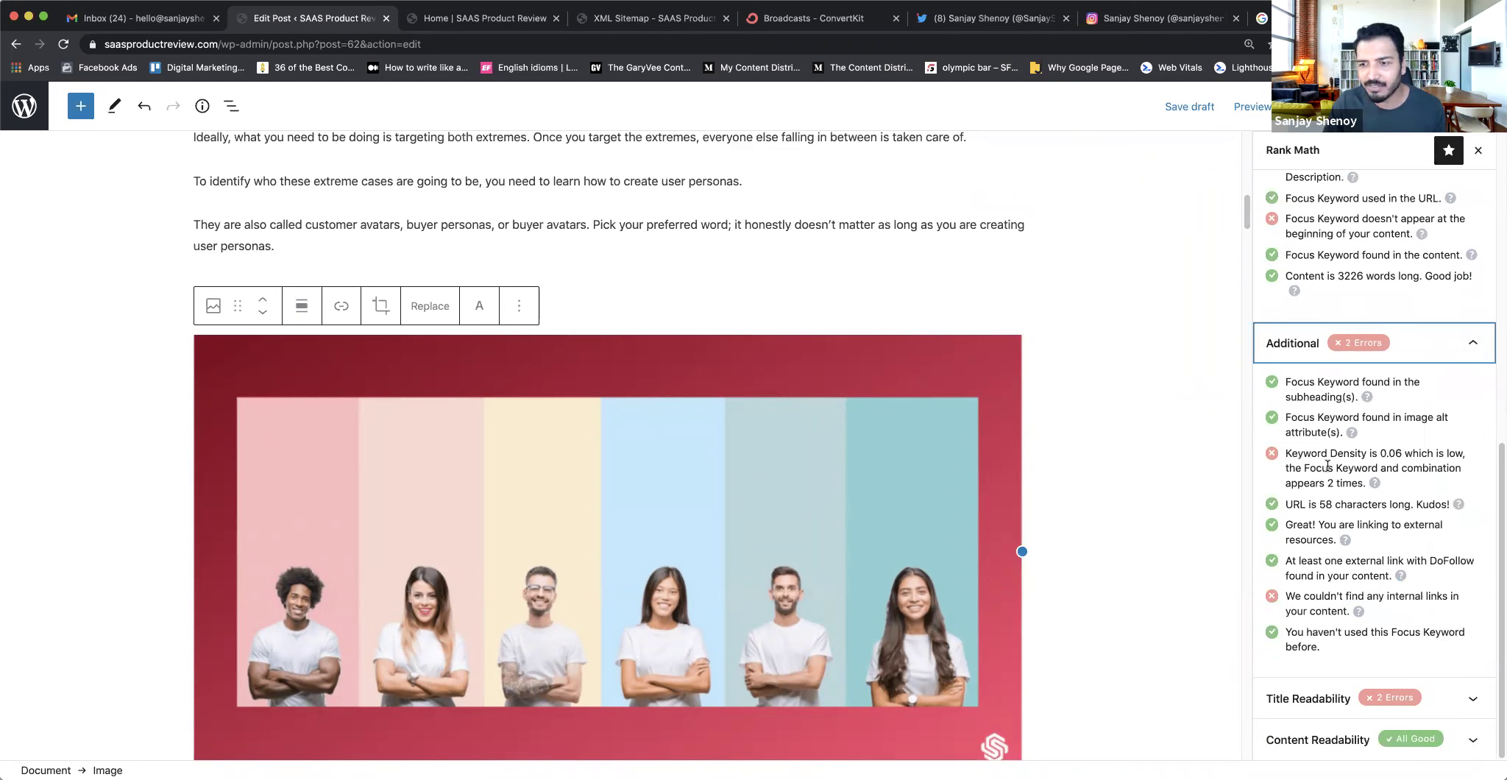
{"action": "triple_click", "coordinate": [1339, 453]}
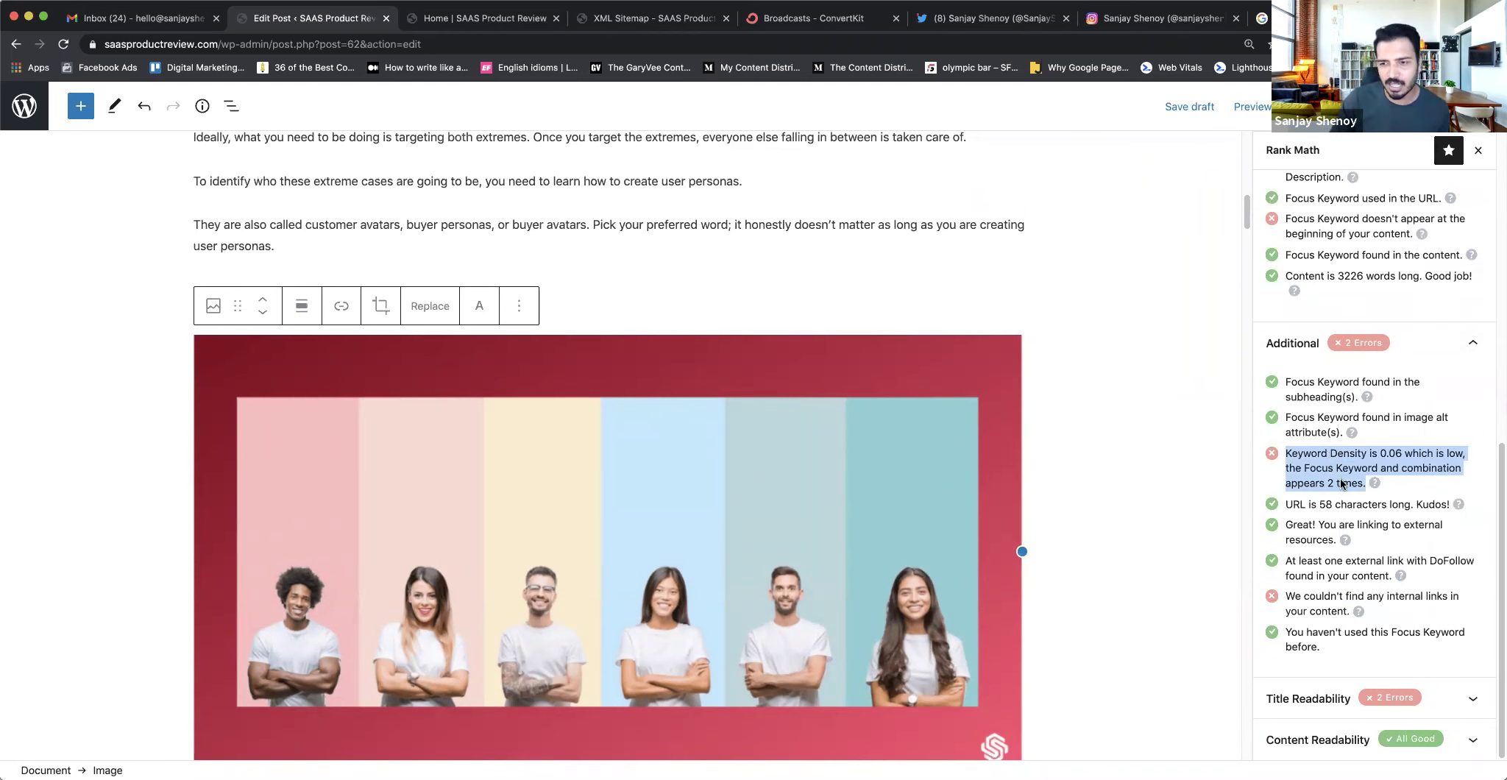
{"action": "triple_click", "coordinate": [1332, 477]}
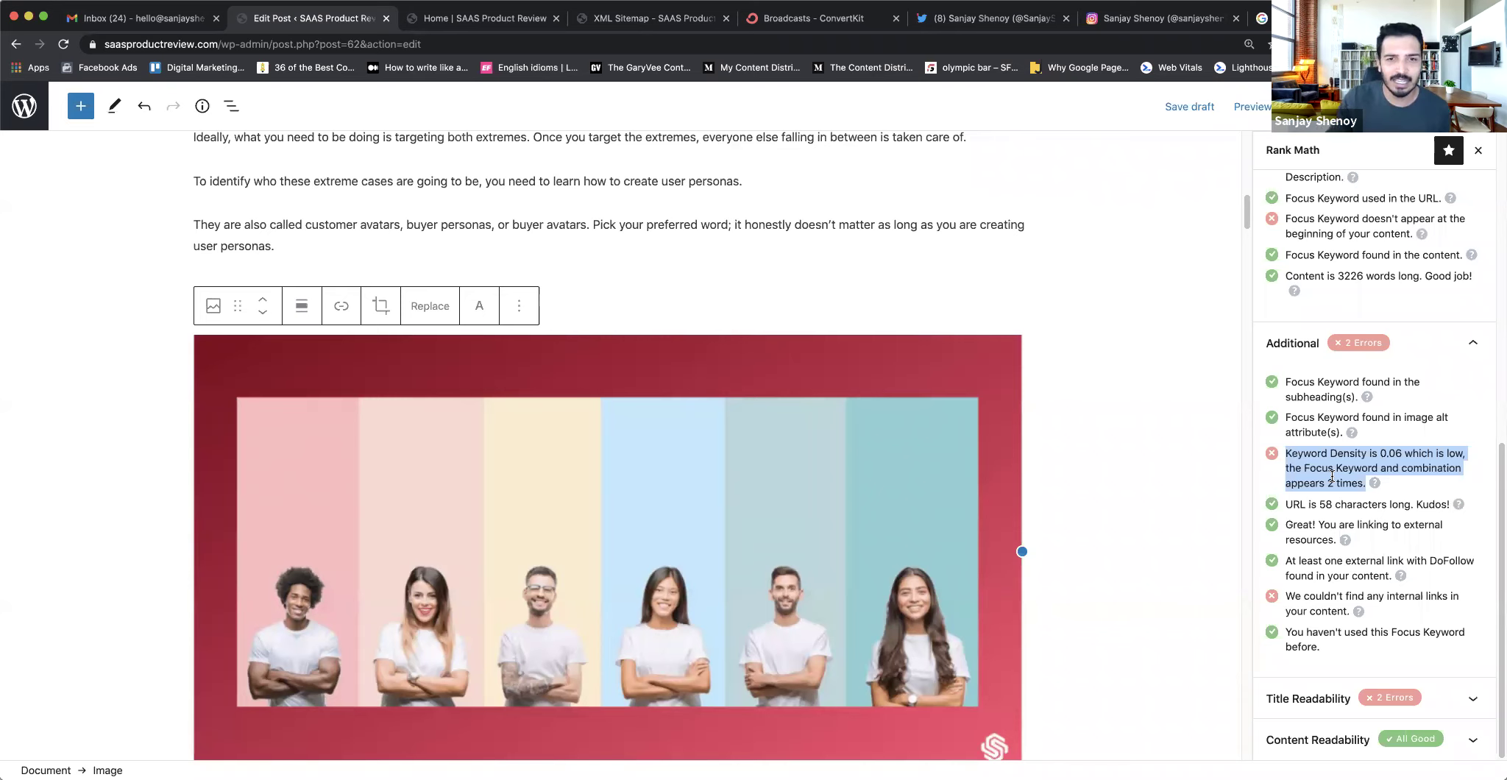
- Compare the keyword density check with the phrase in the post title, and examine the external, DoFollow and internal link checks
{"action": "scroll", "coordinate": [607, 581], "scroll_direction": "up", "scroll_amount": 20}
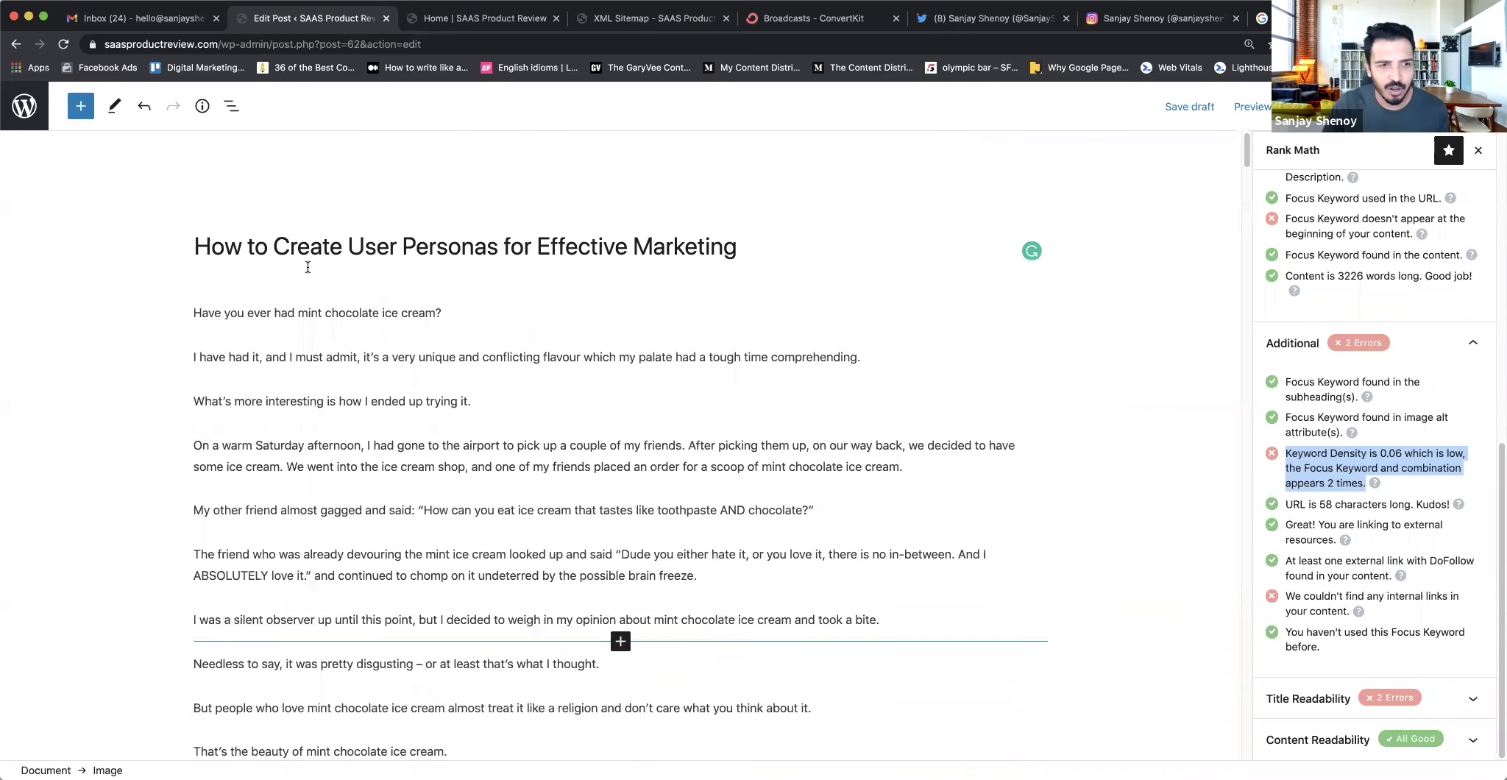
{"action": "left_click", "coordinate": [194, 248]}
{"action": "left_click_drag", "start_coordinate": [213, 248], "coordinate": [501, 249]}
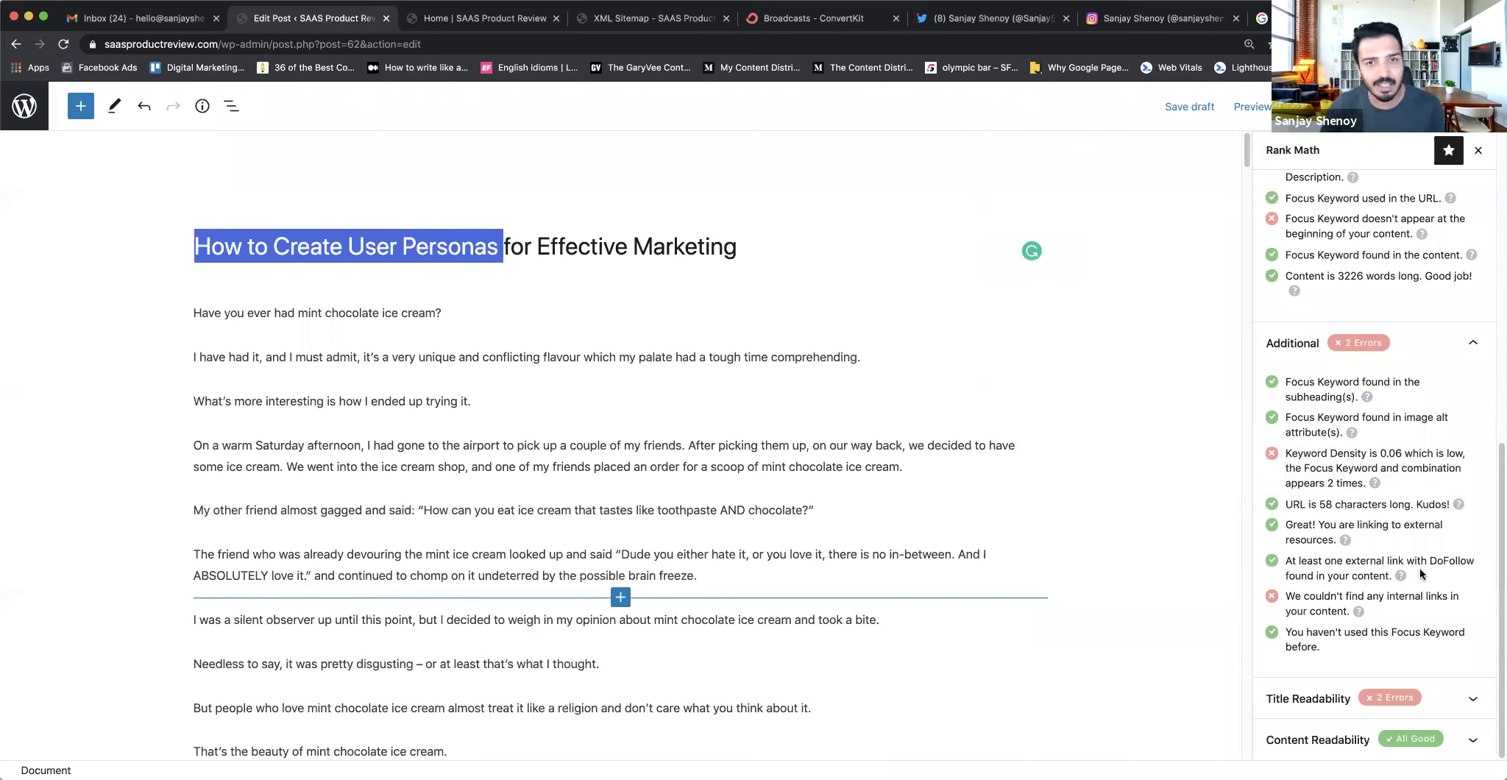
{"action": "triple_click", "coordinate": [1301, 456]}
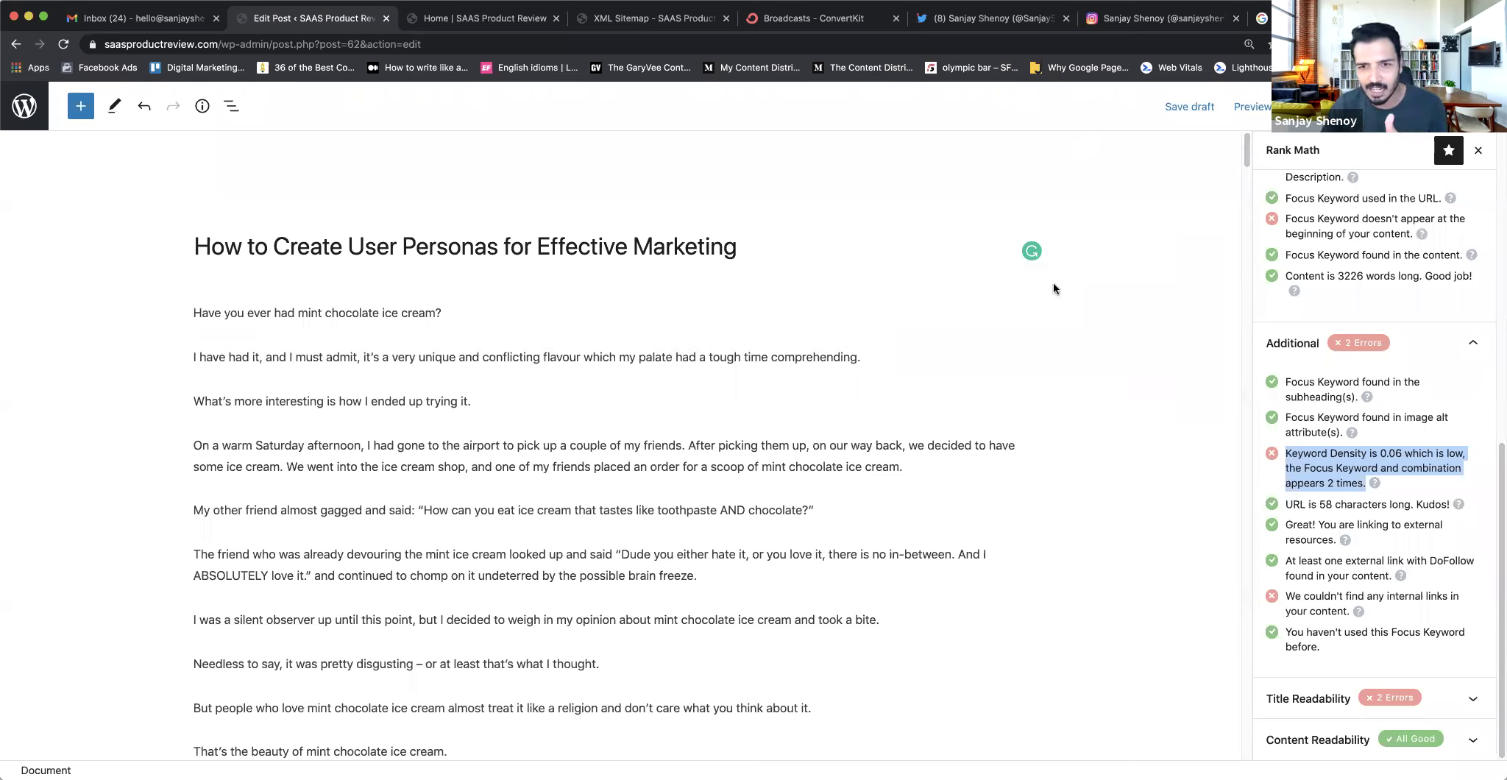
{"action": "triple_click", "coordinate": [1310, 528]}
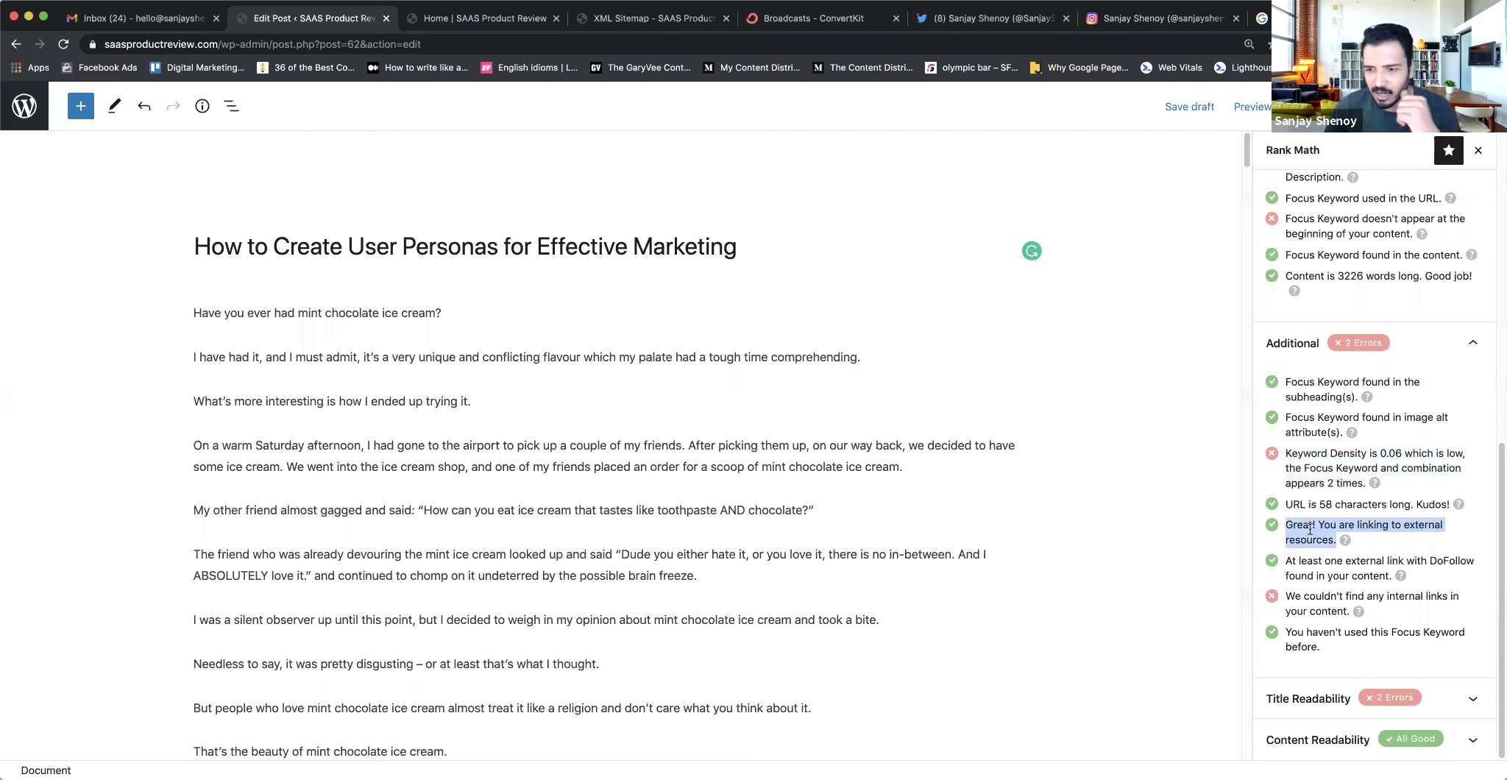
{"action": "triple_click", "coordinate": [1317, 564]}
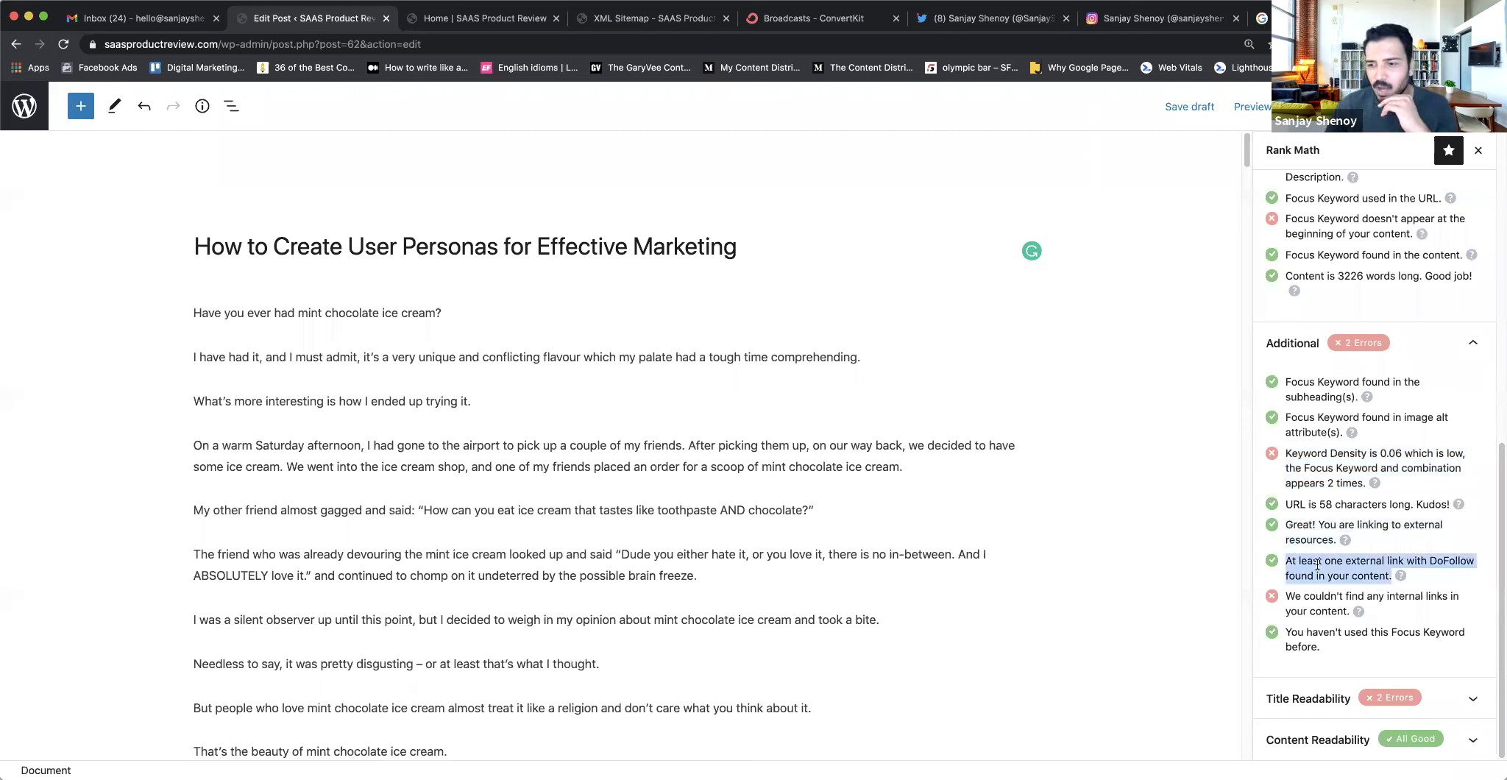
{"action": "triple_click", "coordinate": [1322, 605]}
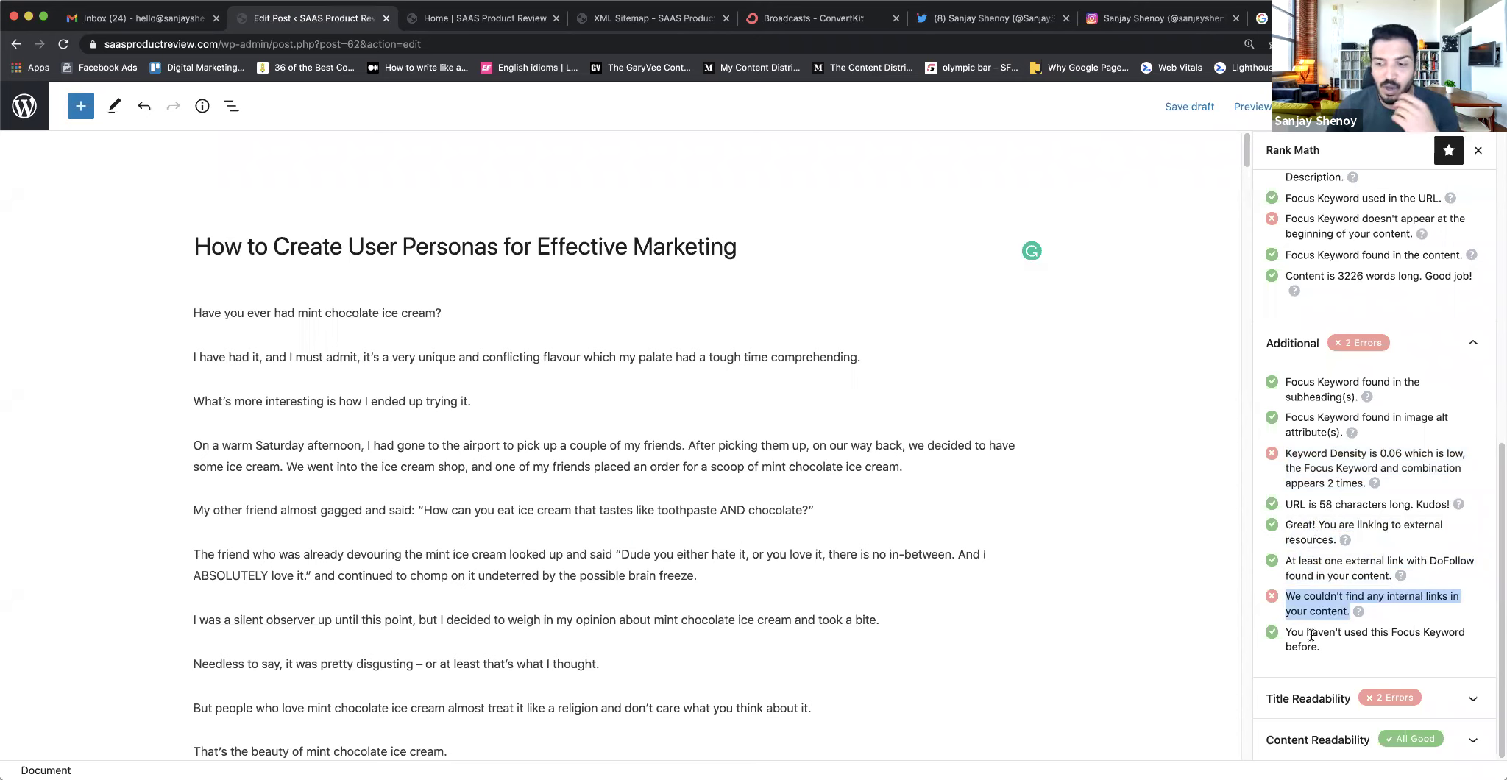
- Expand the Title Readability checks and examine those for focus keyword placement, power words and a number in the SEO title
{"action": "left_click", "coordinate": [1317, 699]}
{"action": "left_click_drag", "start_coordinate": [1285, 605], "coordinate": [1331, 622]}
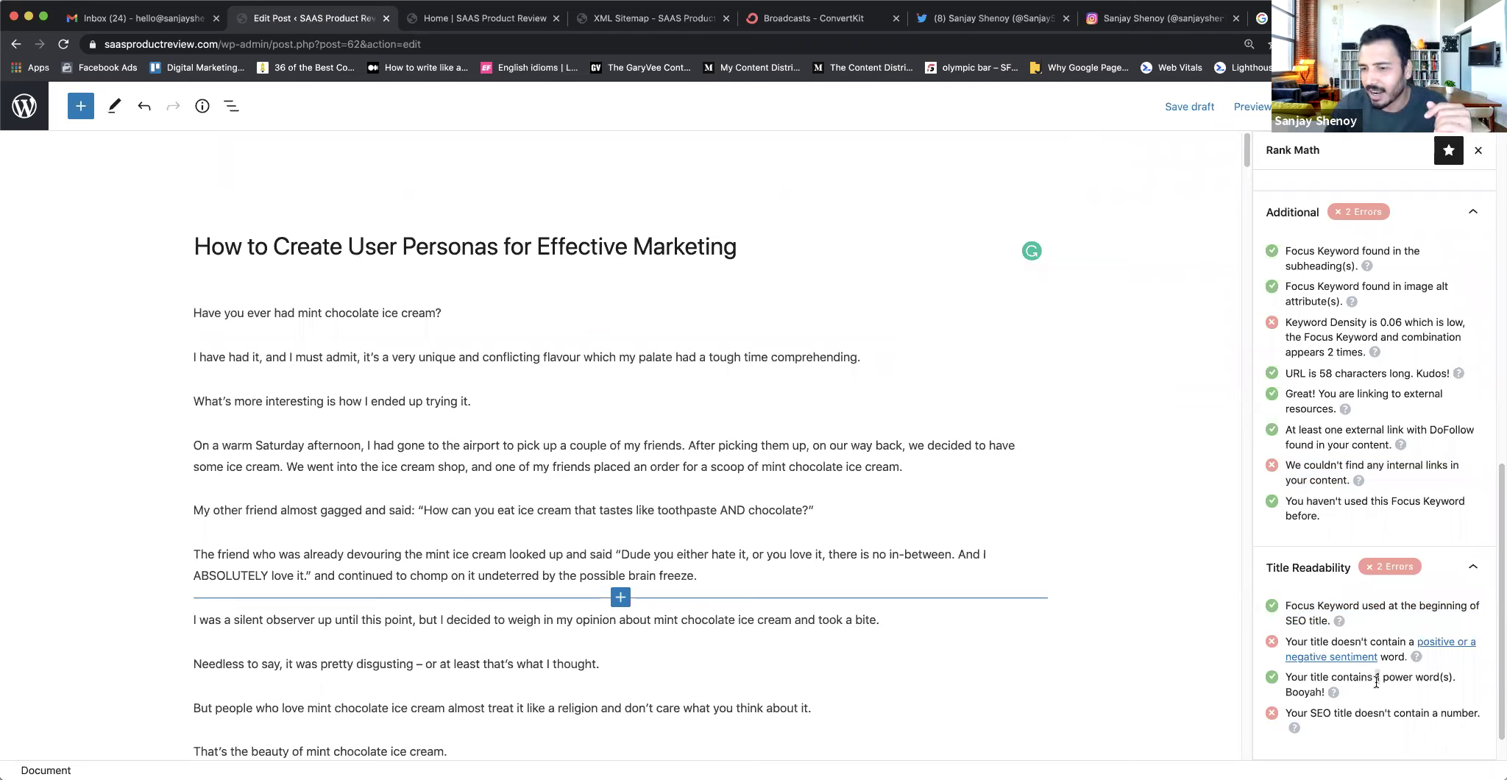
{"action": "triple_click", "coordinate": [1375, 682]}
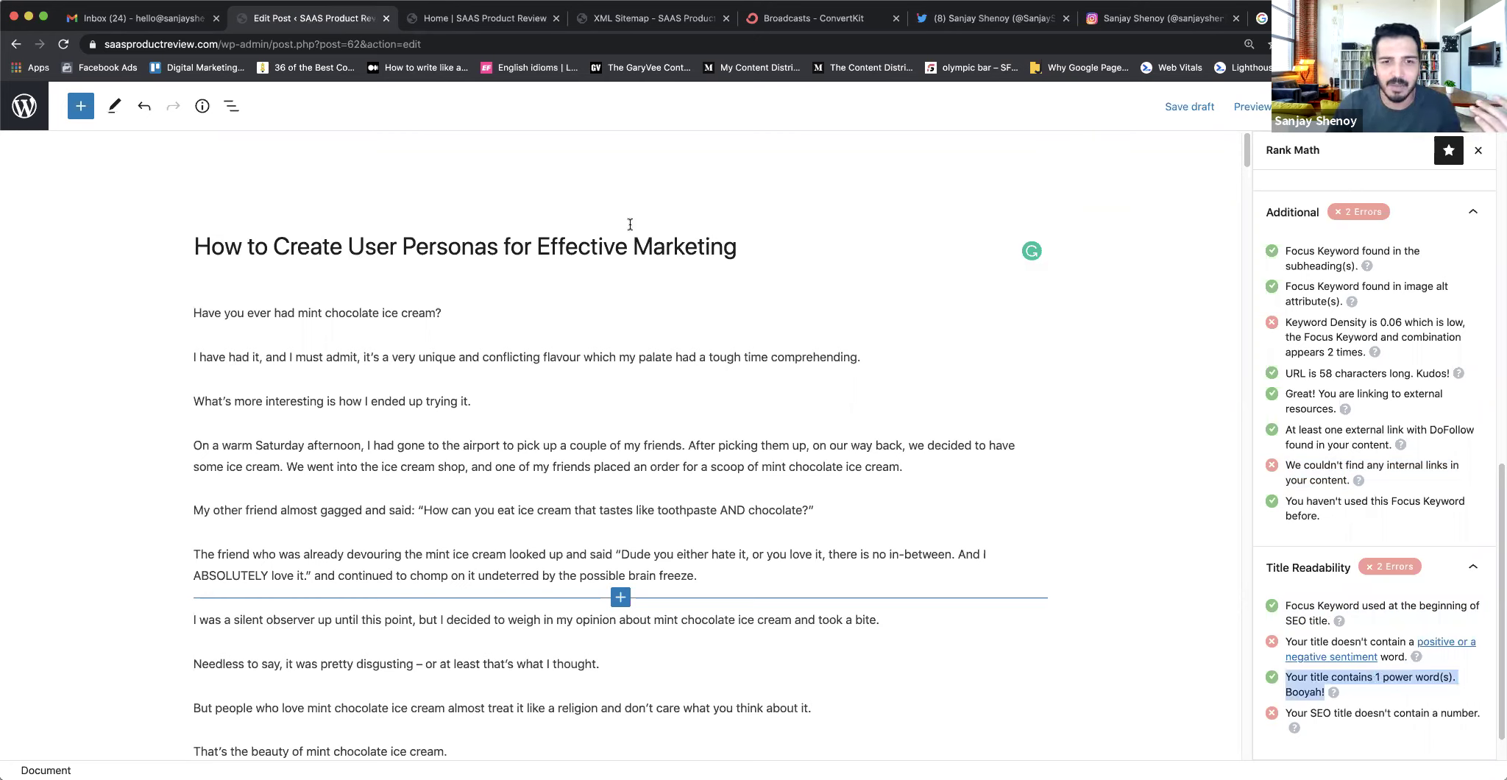
{"action": "triple_click", "coordinate": [1366, 715]}
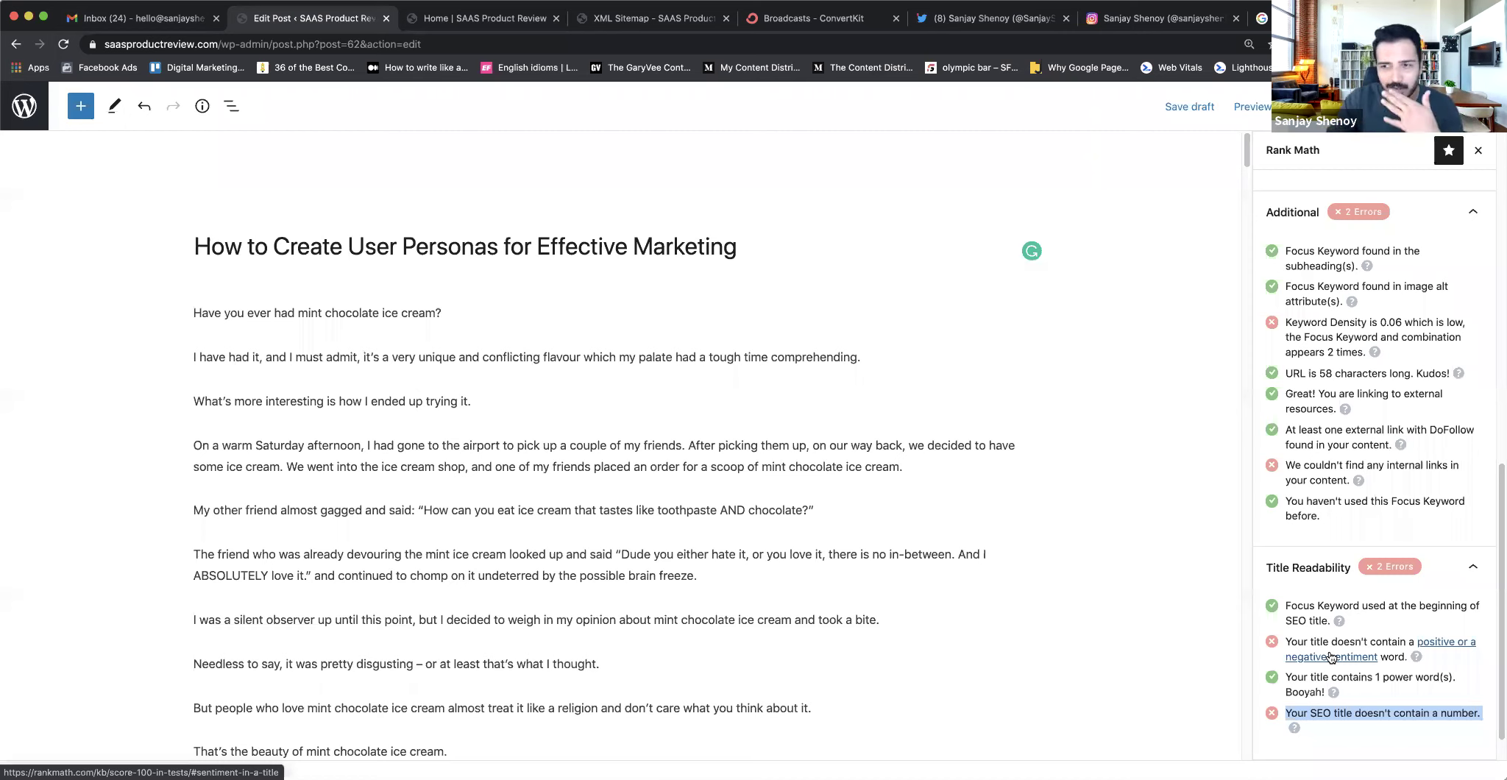
- Revisit the keyword density check, remove the post's existing focus keyword and enter "user" as the new one
{"action": "scroll", "coordinate": [1343, 489], "scroll_direction": "up", "scroll_amount": 3}
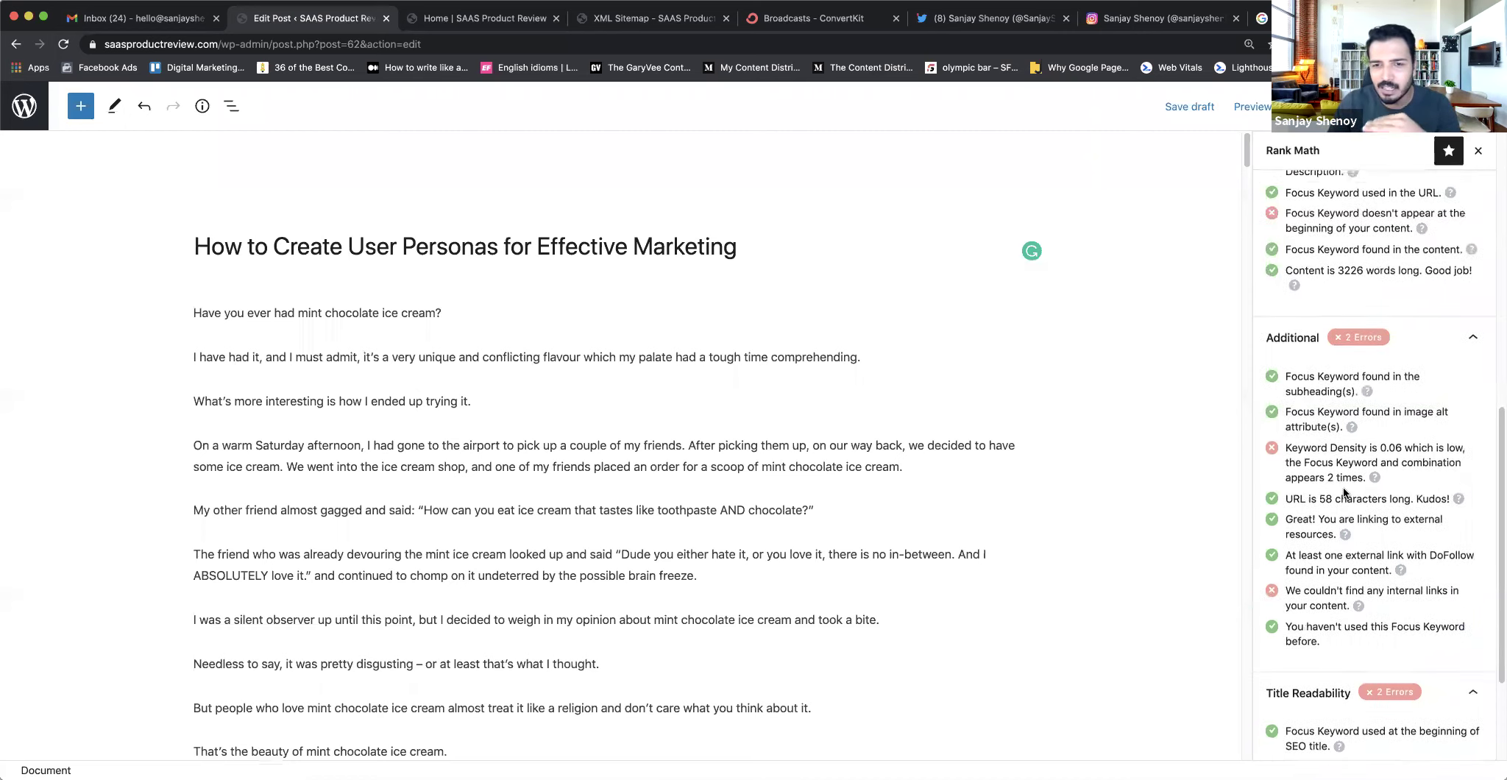
{"action": "scroll", "coordinate": [1344, 490], "scroll_direction": "up", "scroll_amount": 1}
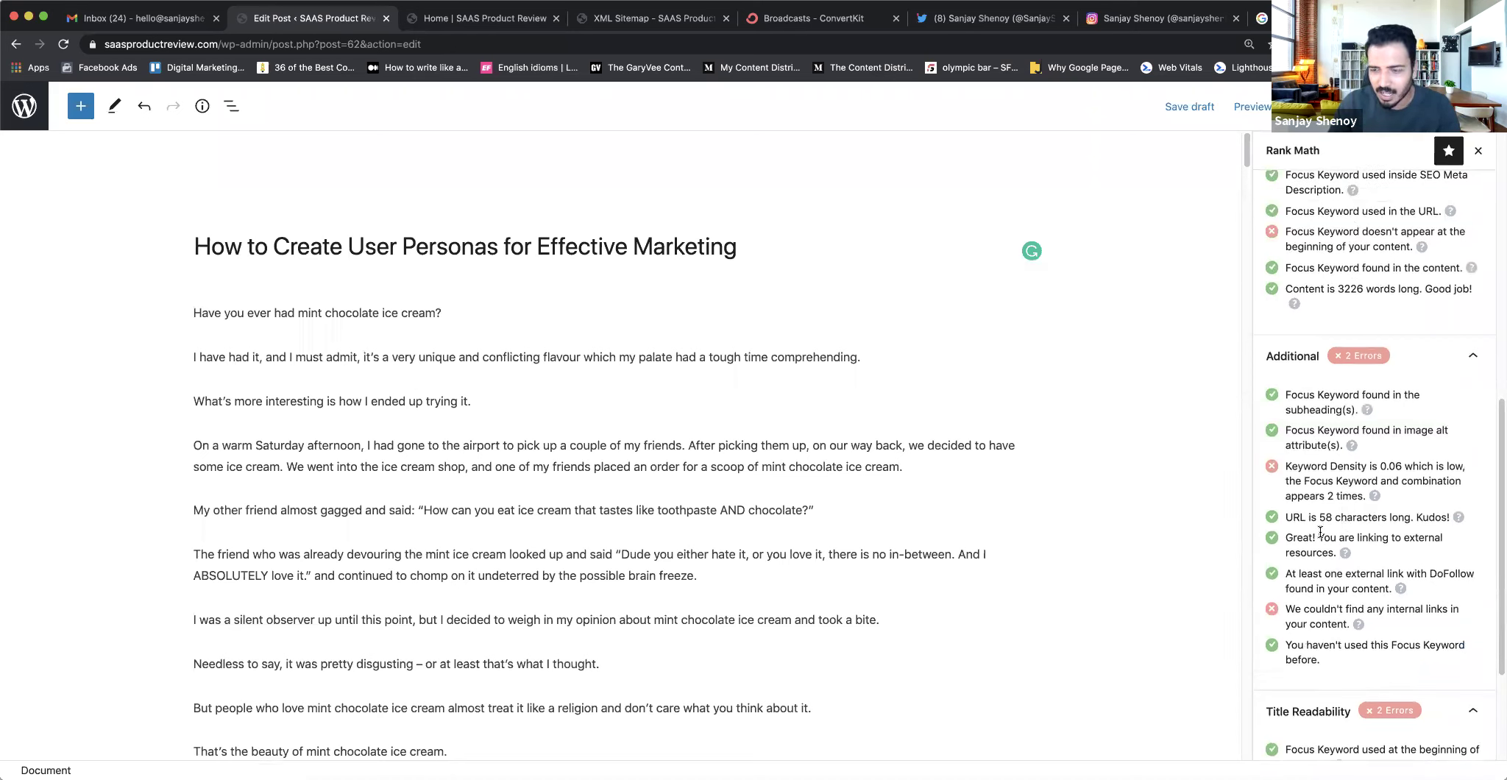
{"action": "scroll", "coordinate": [1320, 531], "scroll_direction": "up", "scroll_amount": 1}
{"action": "triple_click", "coordinate": [1327, 505]}
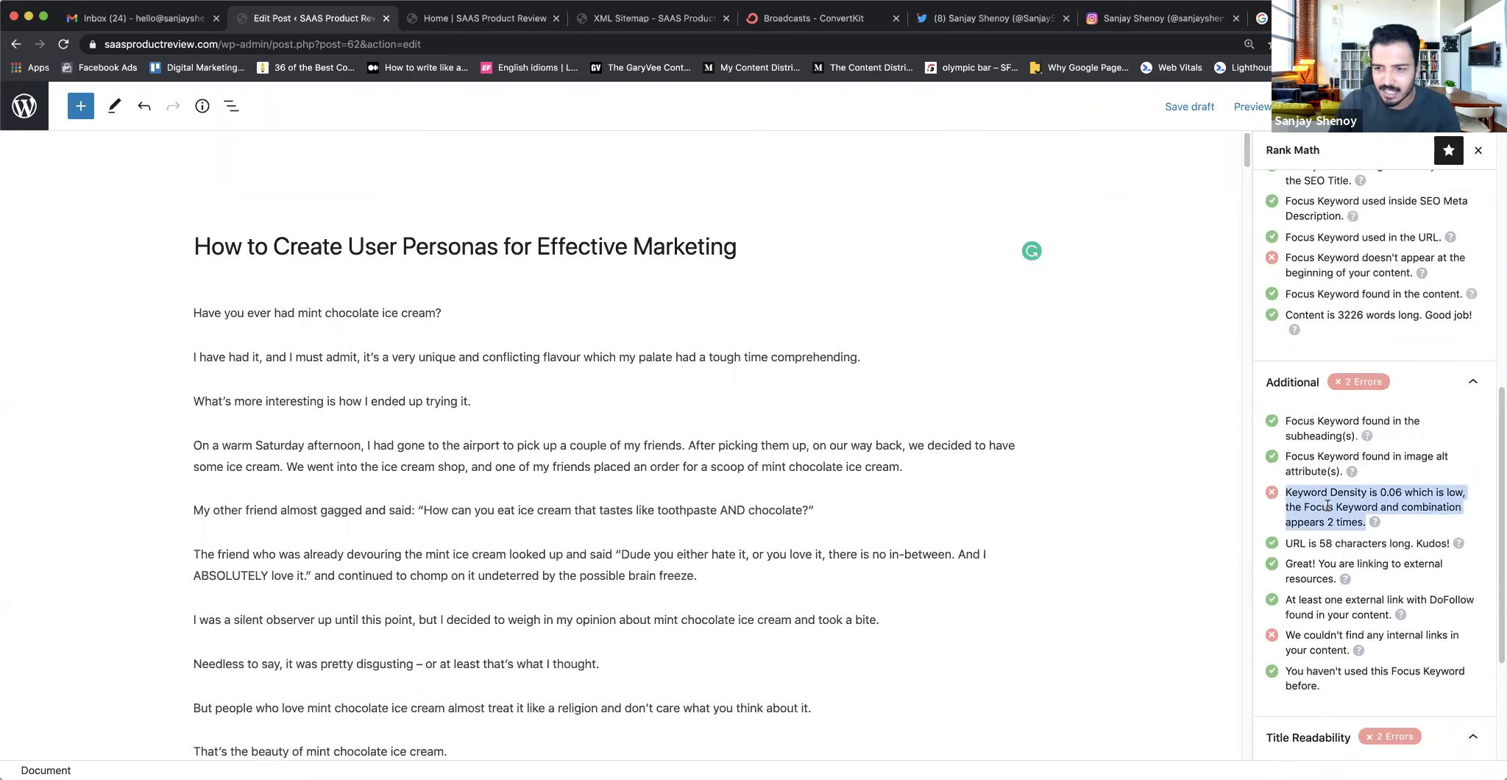
{"action": "scroll", "coordinate": [1327, 506], "scroll_direction": "up", "scroll_amount": 5}
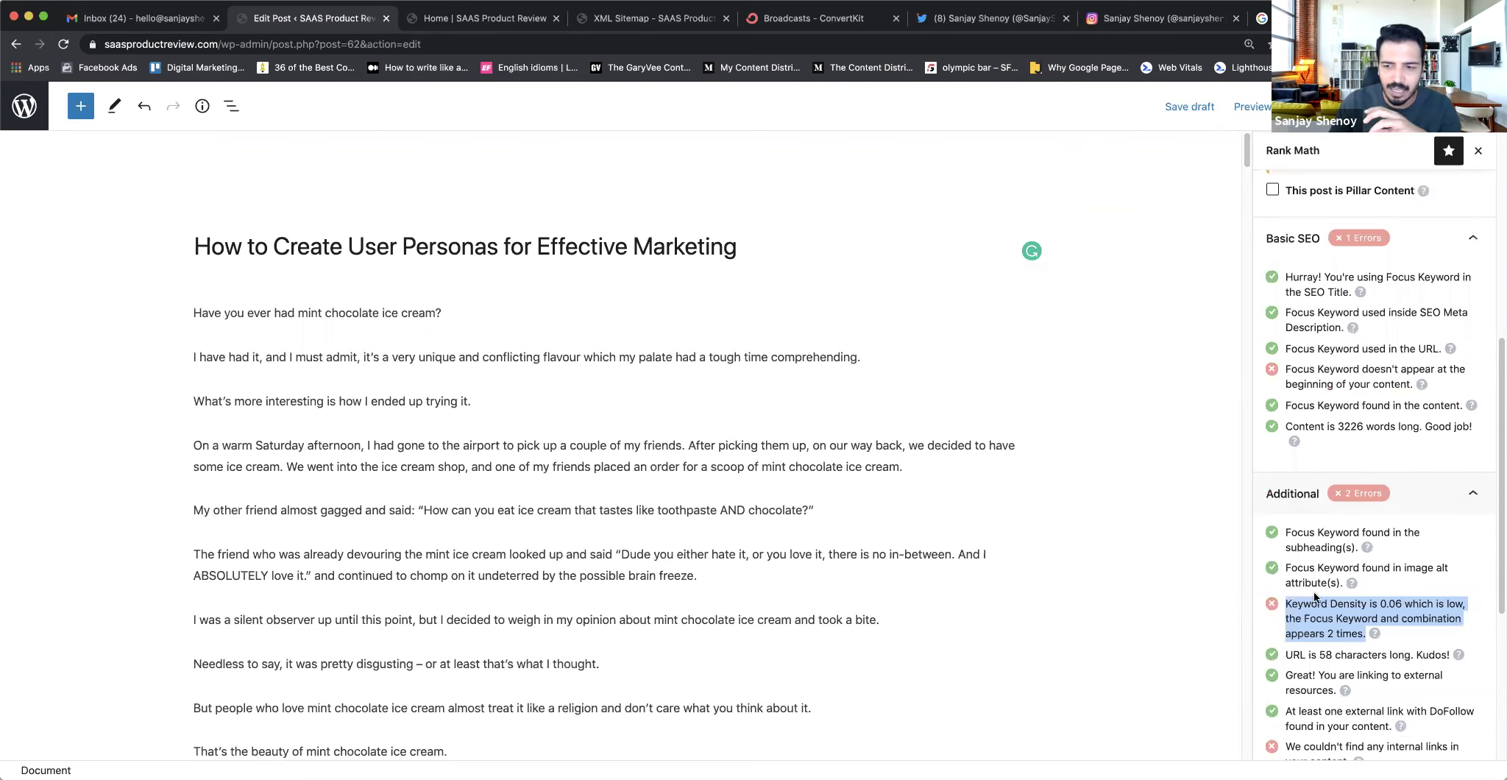
{"action": "scroll", "coordinate": [1320, 600], "scroll_direction": "up", "scroll_amount": 12}
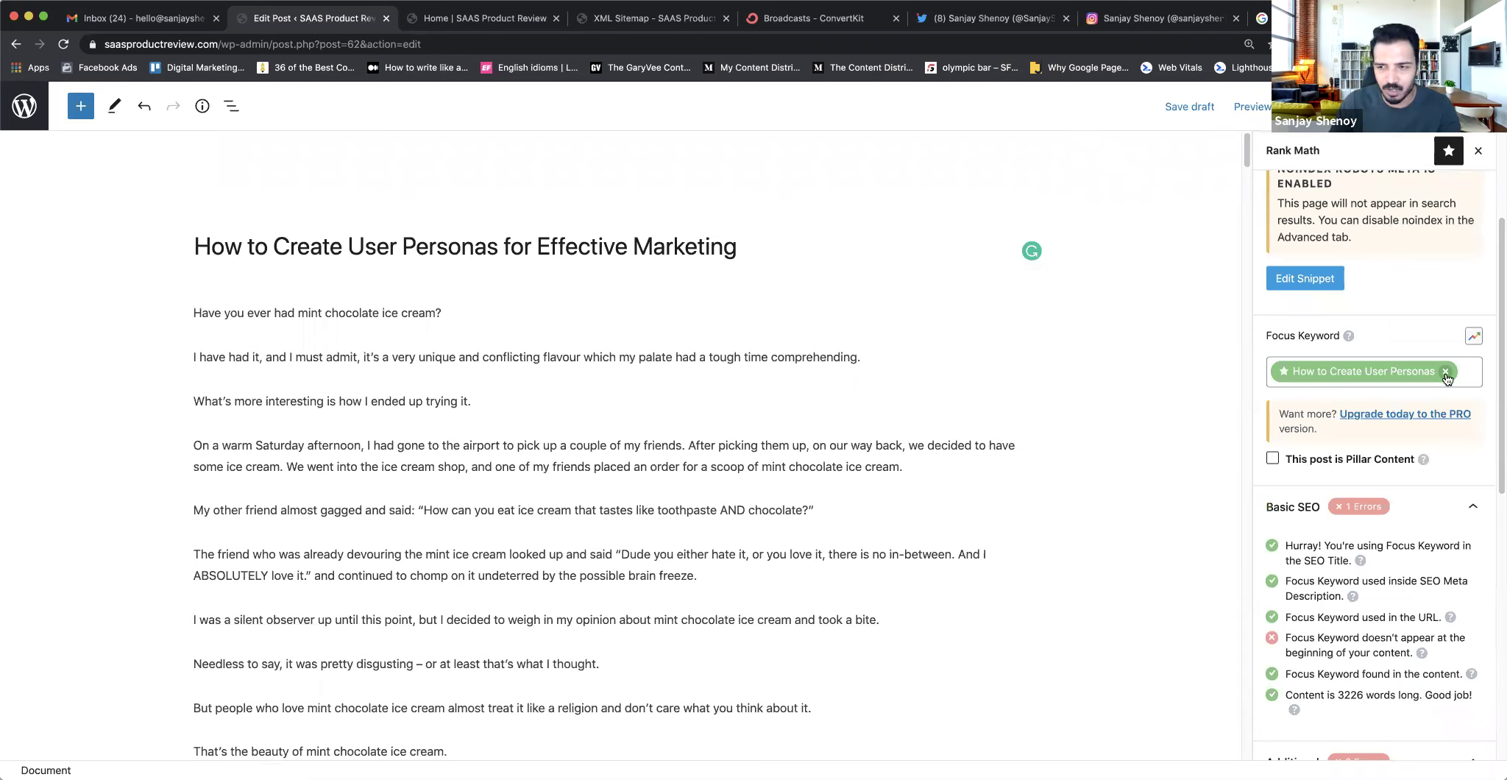
{"action": "left_click", "coordinate": [1444, 371]}
{"action": "left_click", "coordinate": [1393, 369]}
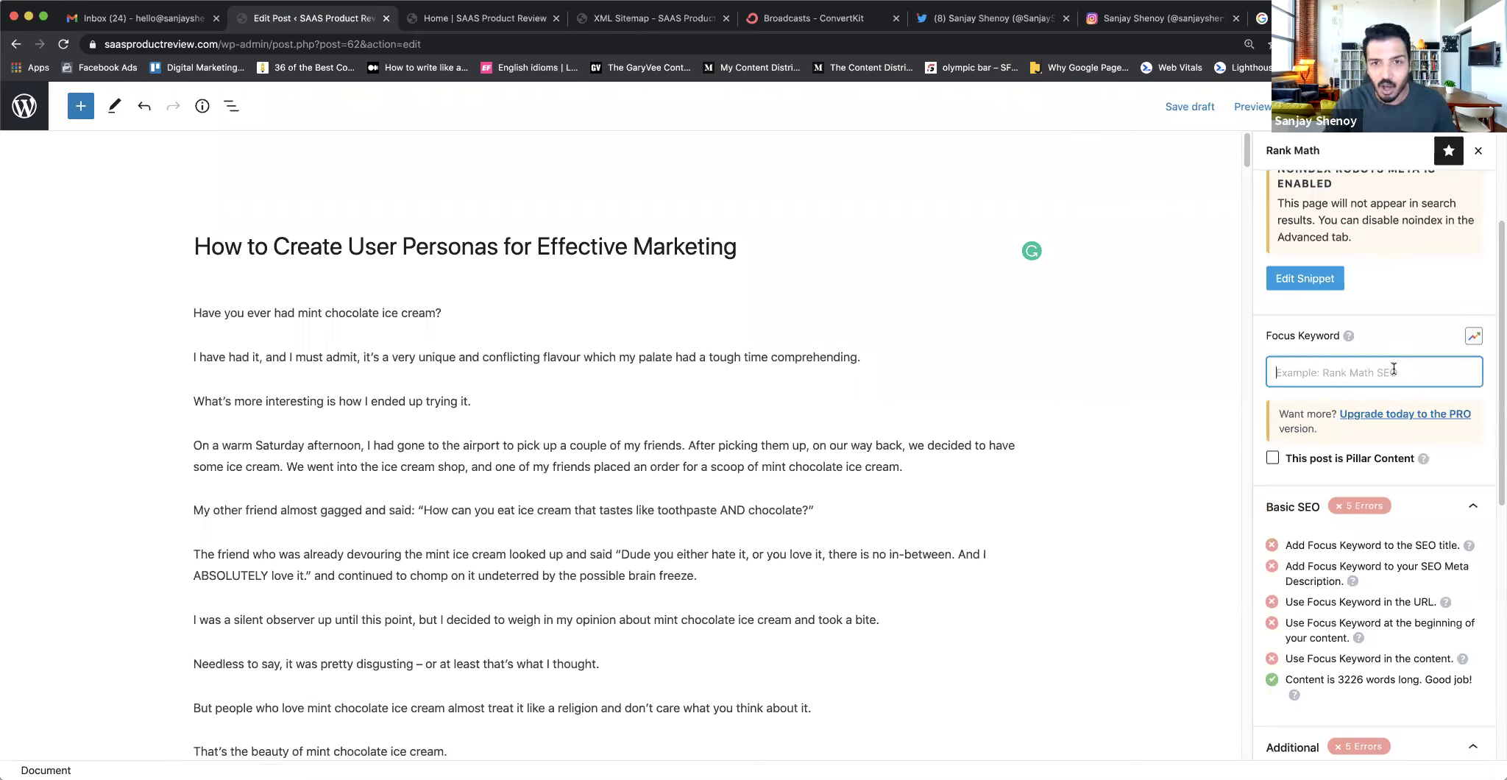
{"action": "type", "text": "usewr"}
{"action": "key", "text": "BackSpace"}
{"action": "key", "text": "BackSpace"}
{"action": "type", "text": "r"}
{"action": "key", "text": "Return"}
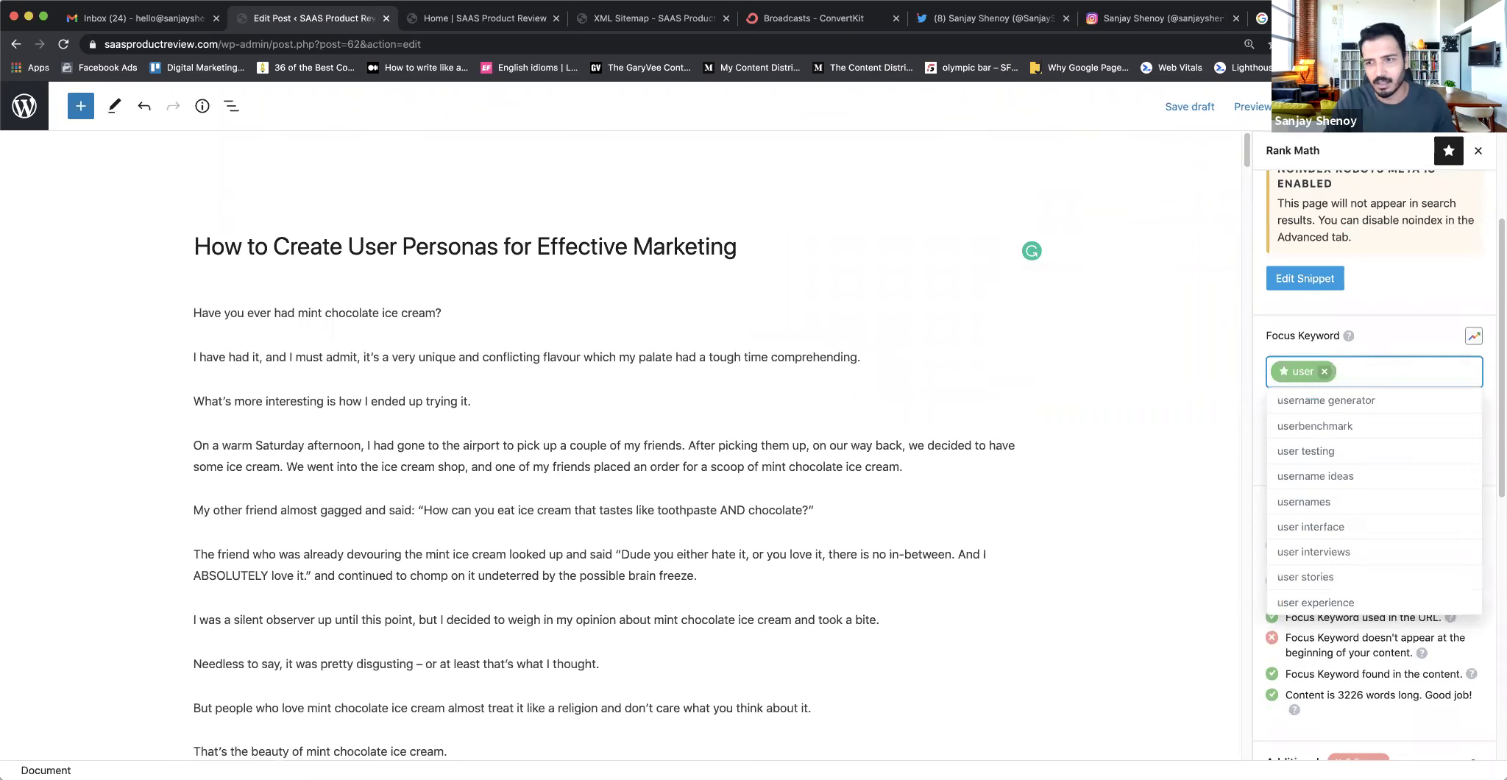
{"action": "left_click", "coordinate": [1469, 280]}
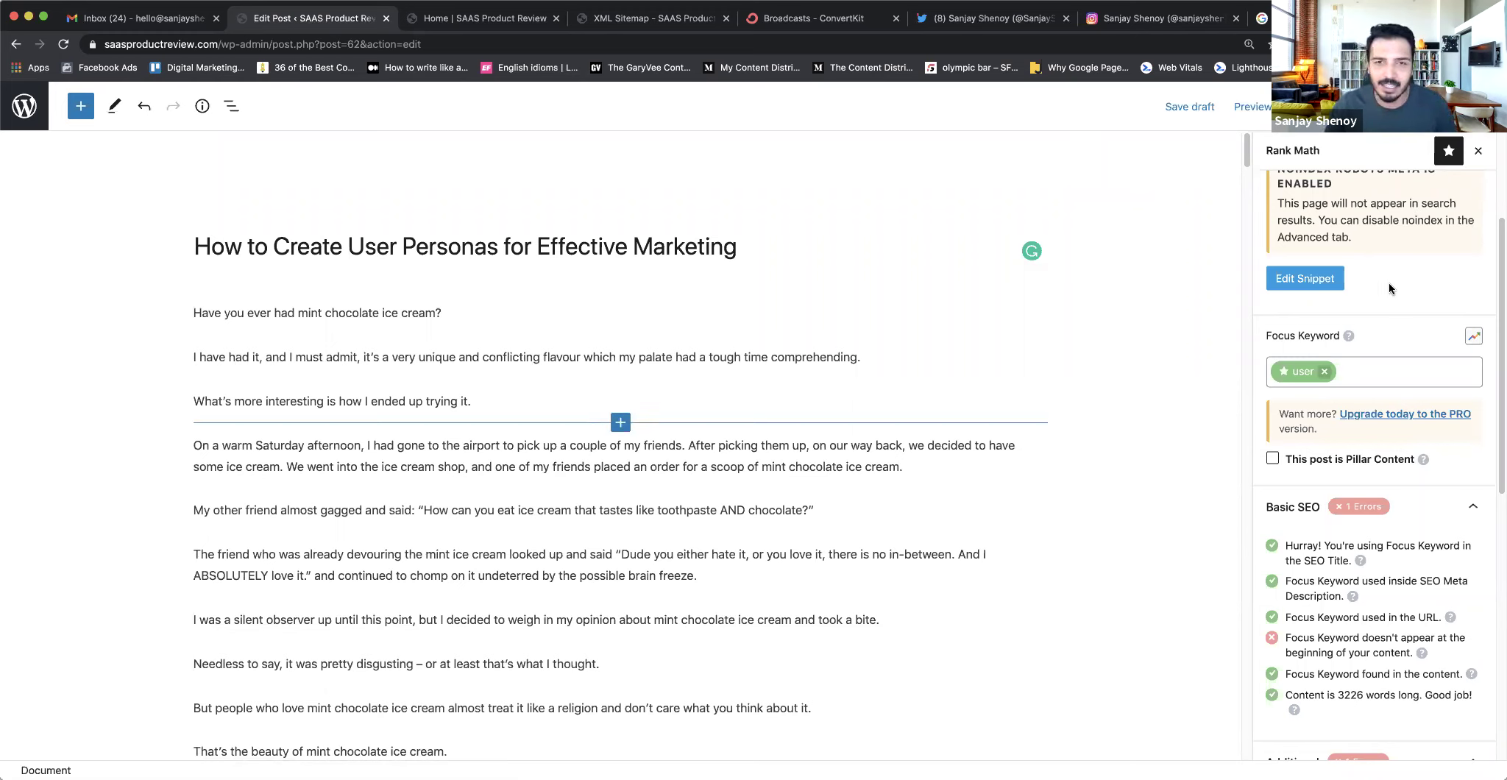
- Examine the keyword density check for the new focus keyword, then return to the snippet preview and Focus Keyword field
{"action": "scroll", "coordinate": [1387, 284], "scroll_direction": "down", "scroll_amount": 2}
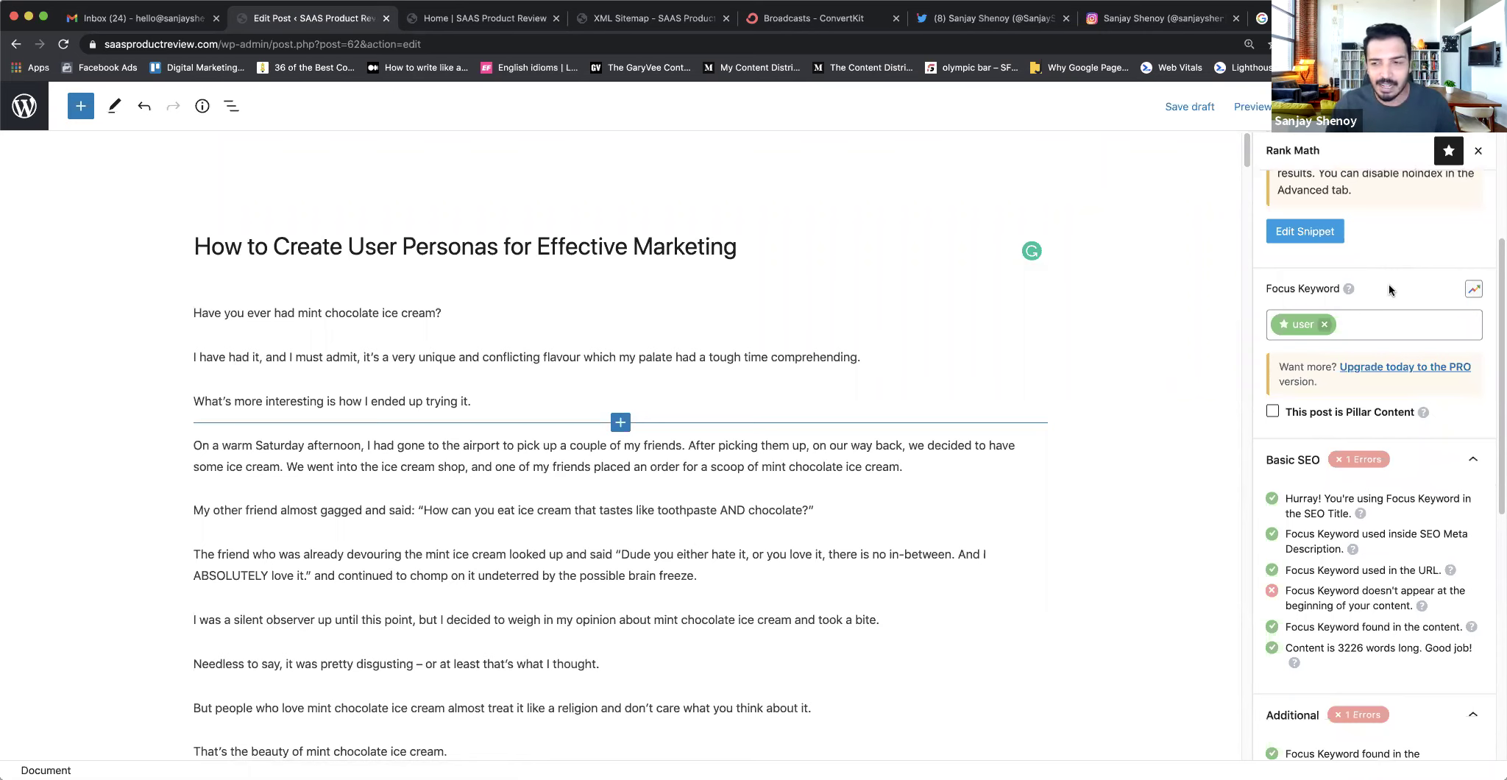
{"action": "scroll", "coordinate": [1388, 284], "scroll_direction": "down", "scroll_amount": 1}
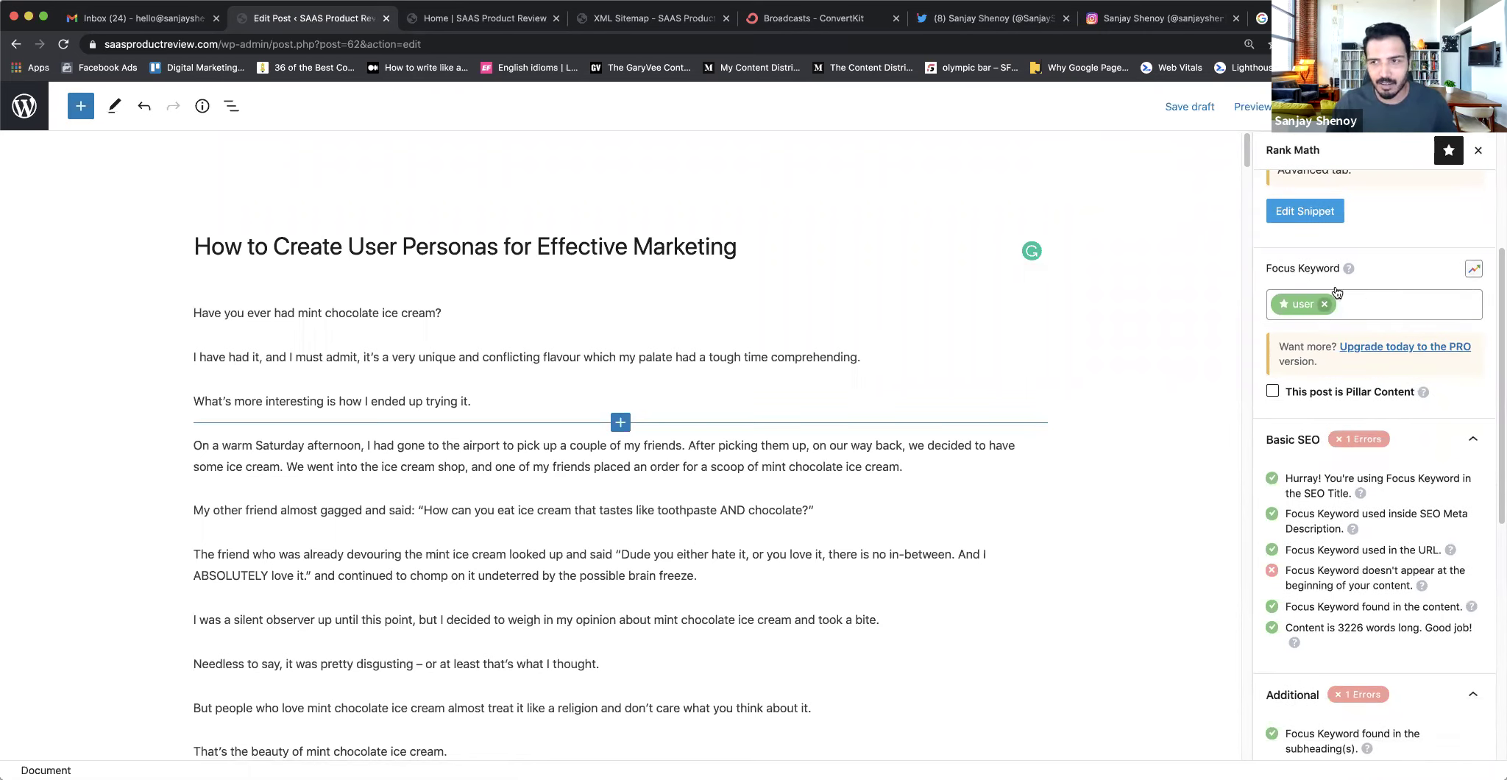
{"action": "scroll", "coordinate": [1361, 563], "scroll_direction": "down", "scroll_amount": 10}
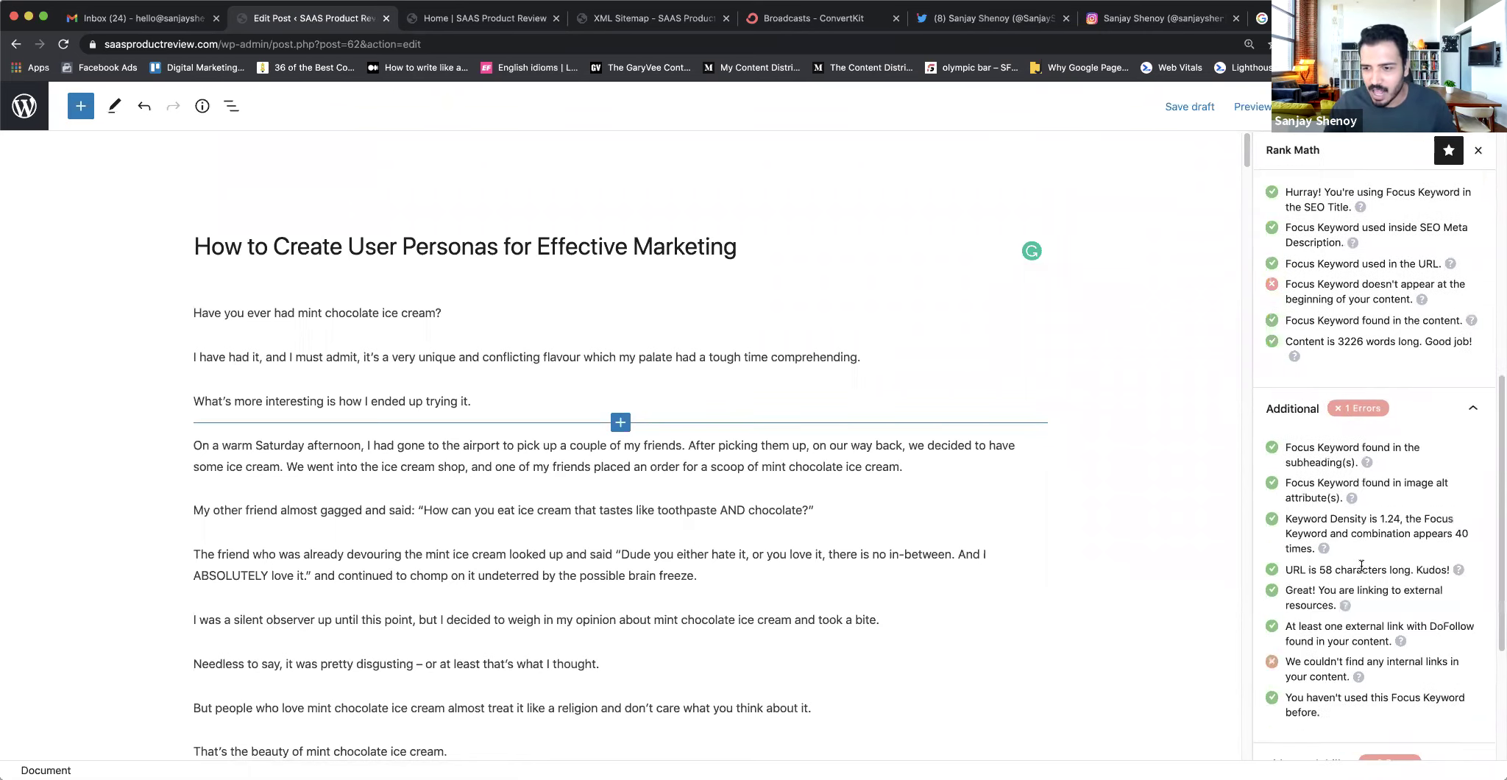
{"action": "triple_click", "coordinate": [1376, 535]}
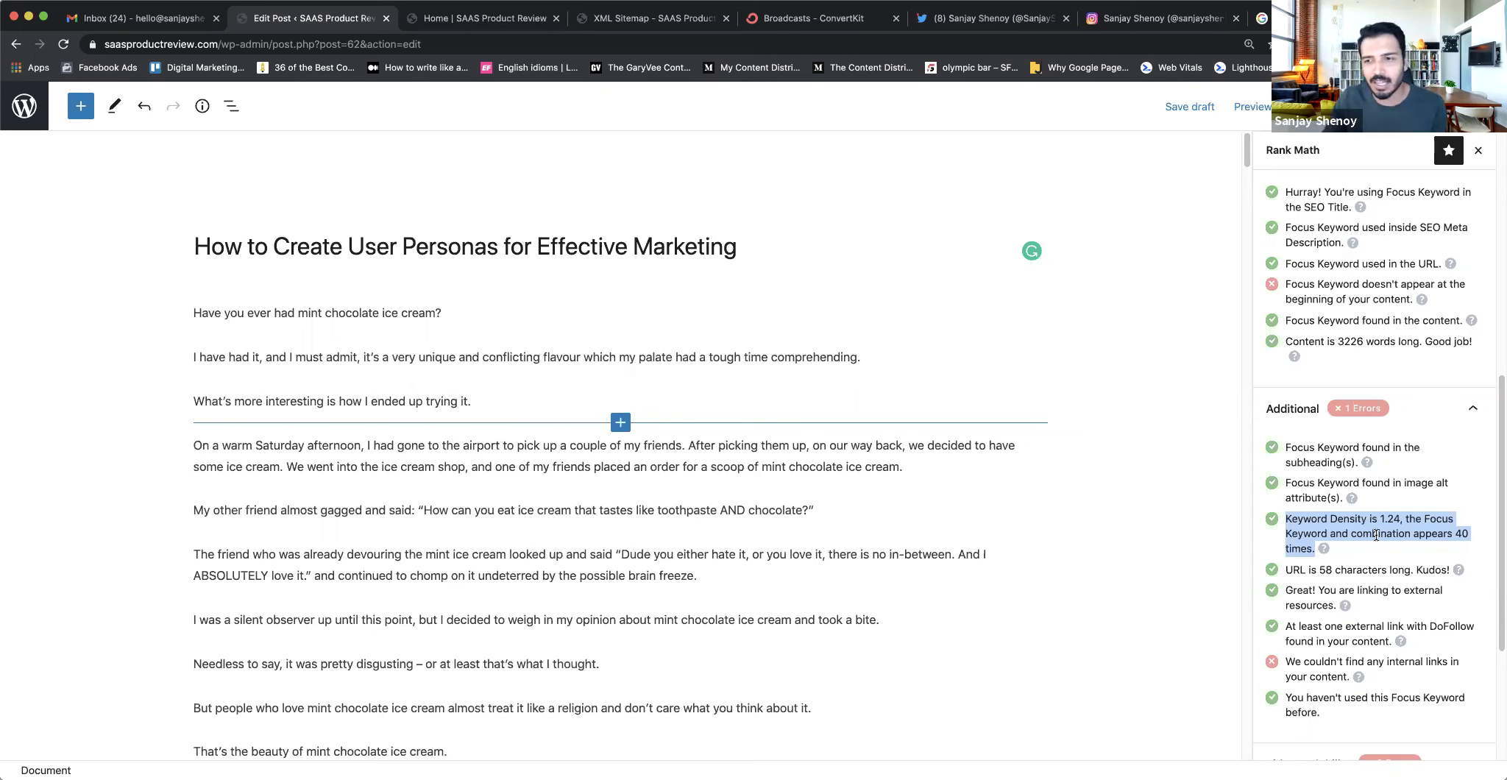
{"action": "scroll", "coordinate": [1375, 535], "scroll_direction": "up", "scroll_amount": 10}
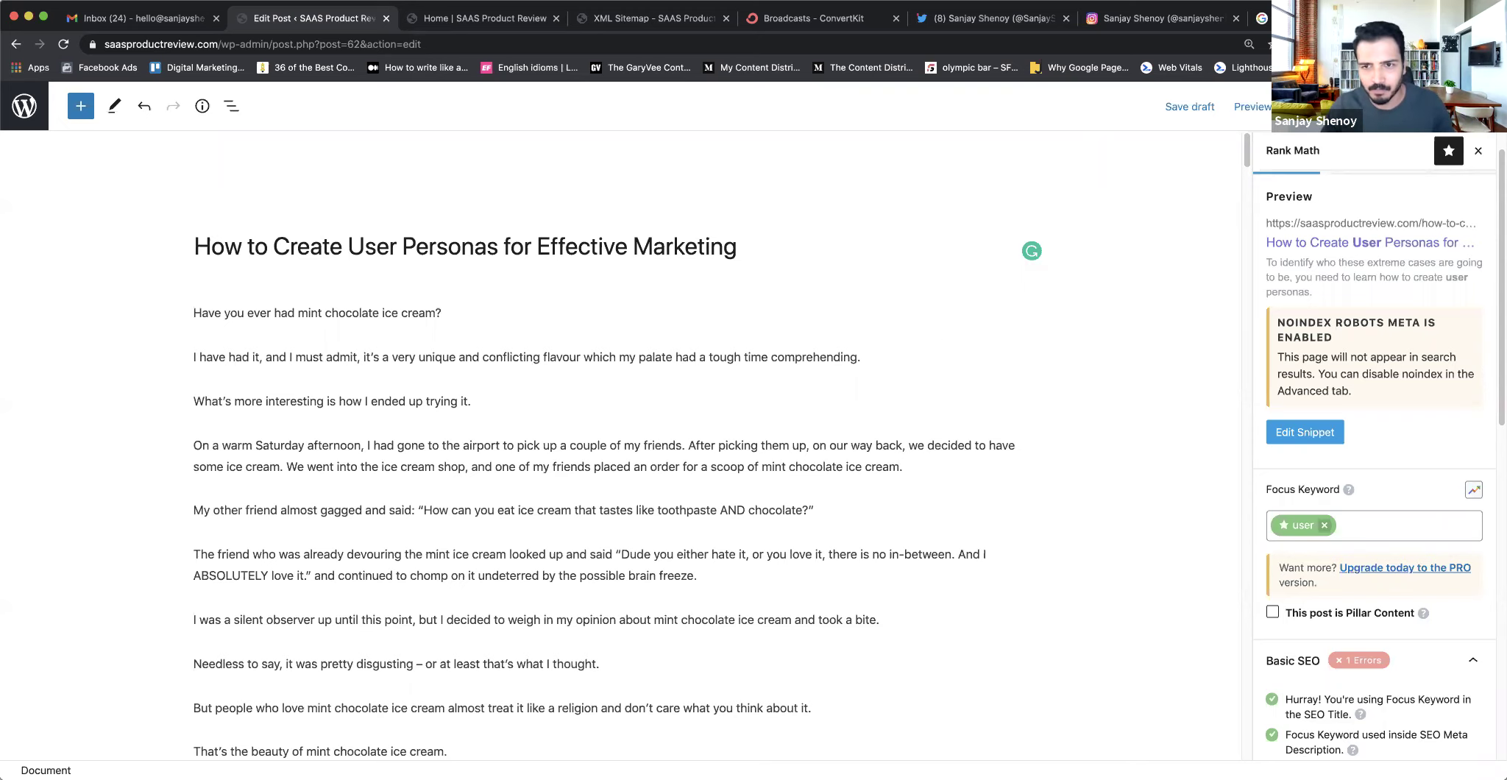
{"action": "mouse_move", "coordinate": [738, 727]}
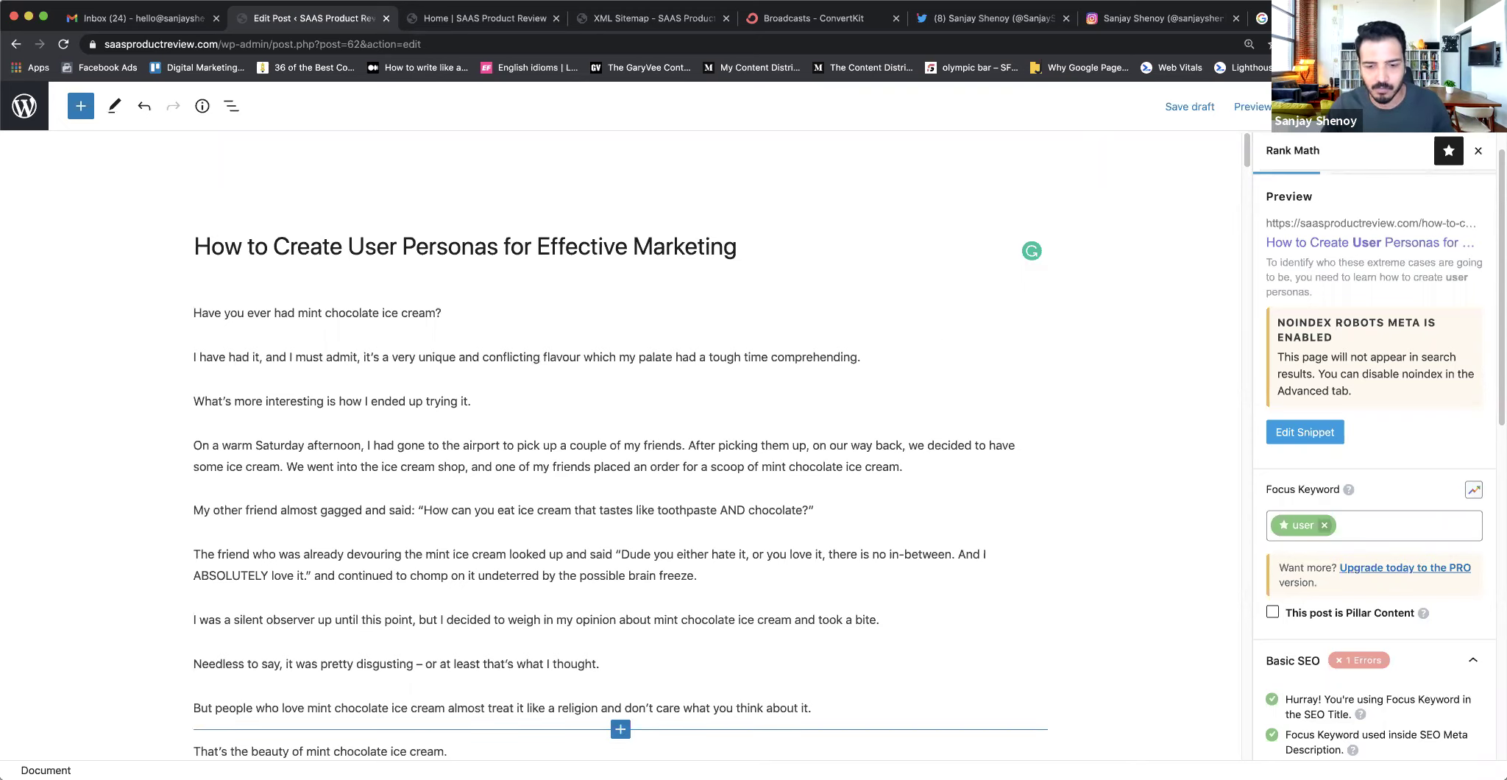